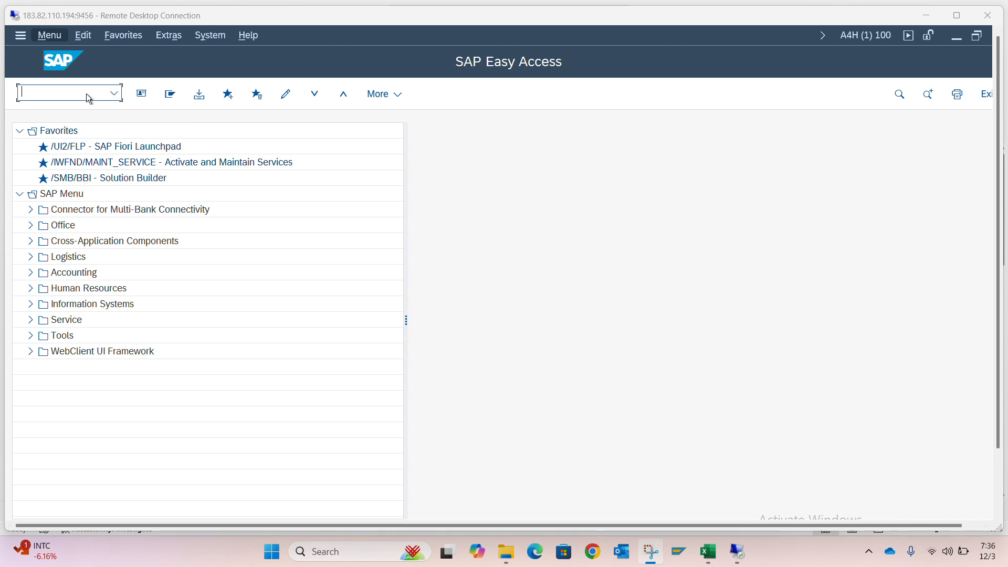
Switch to the Training SAP FICO workbook in Excel and insert twelve blank rows at row 73 below the Asset Accounting heading
click(87, 93)
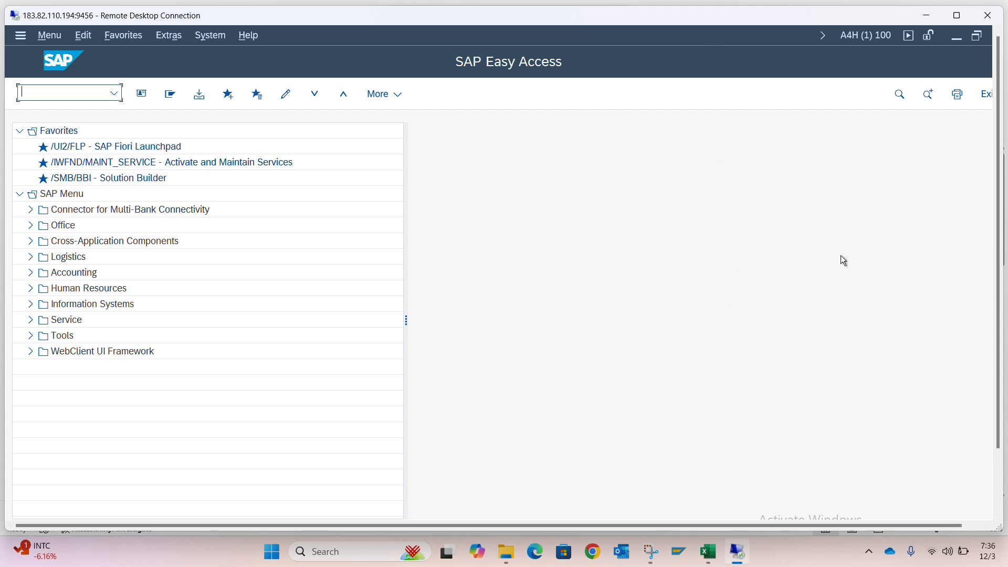
click(708, 552)
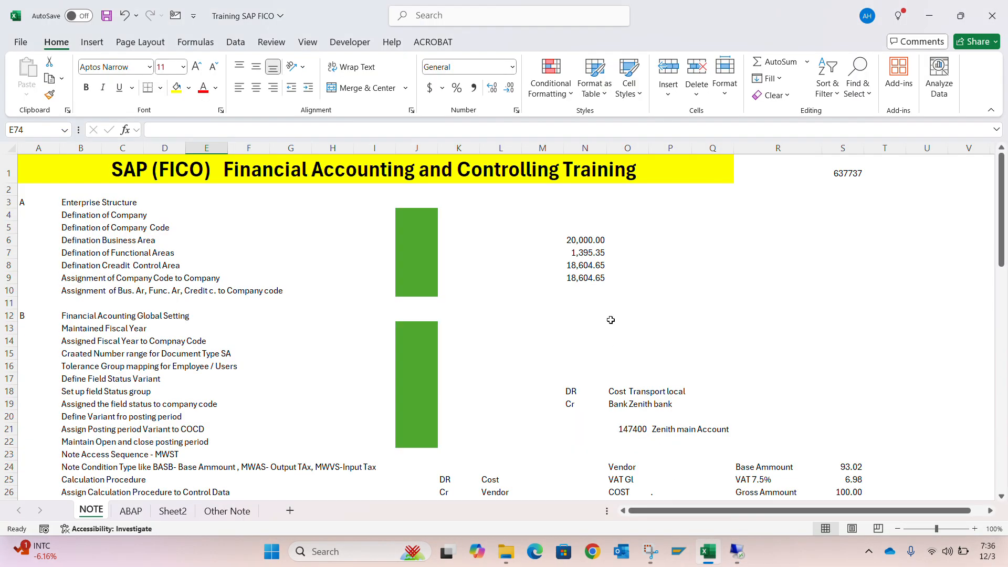
scroll(419, 294, down, 12)
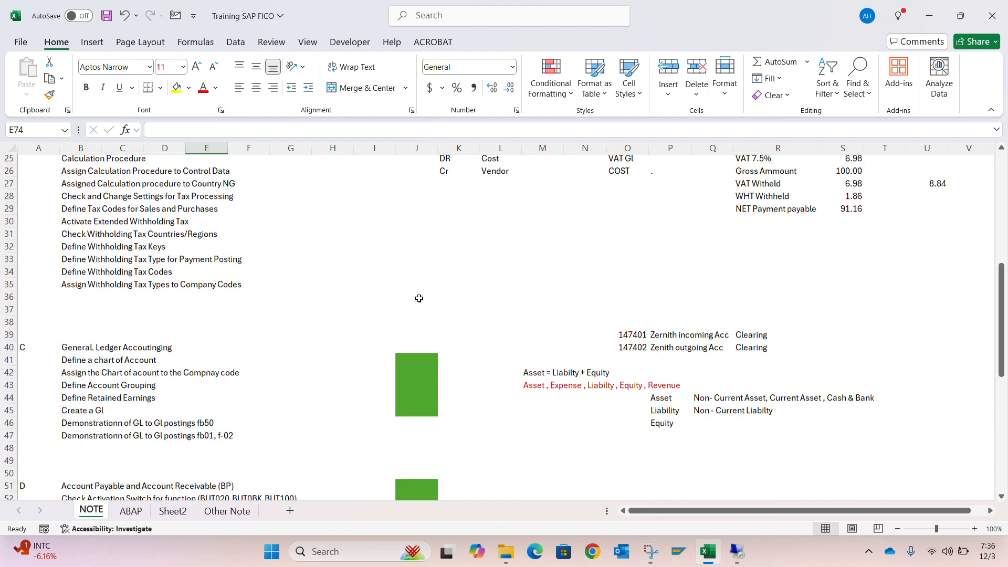
scroll(418, 299, down, 9)
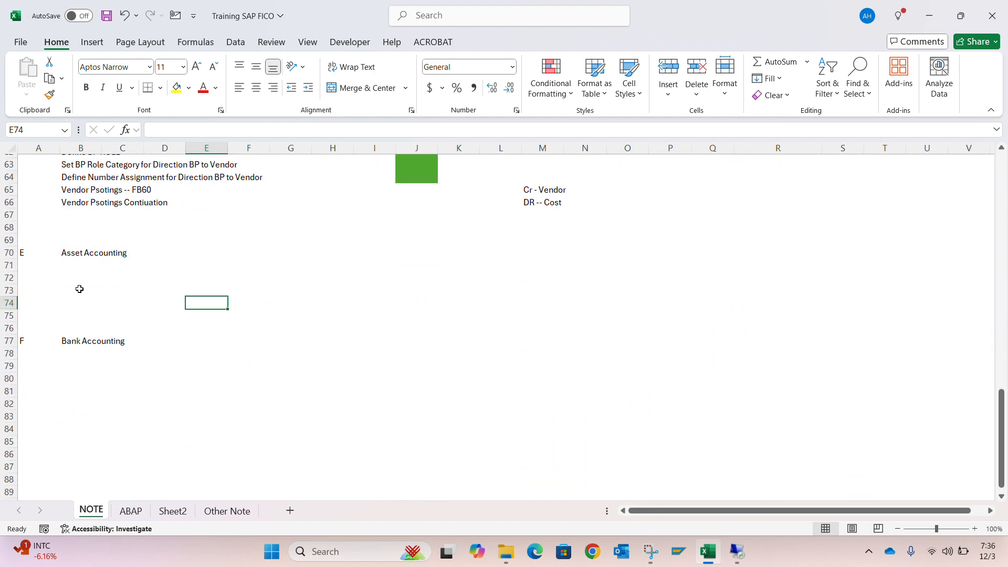
click(80, 289)
key(shift+space)
key(ctrl+shift+plus)
key(ctrl+shift+plus)
key(ctrl+shift+plus)
key(ctrl+shift+plus)
key(ctrl+shift+plus)
key(ctrl+shift+plus)
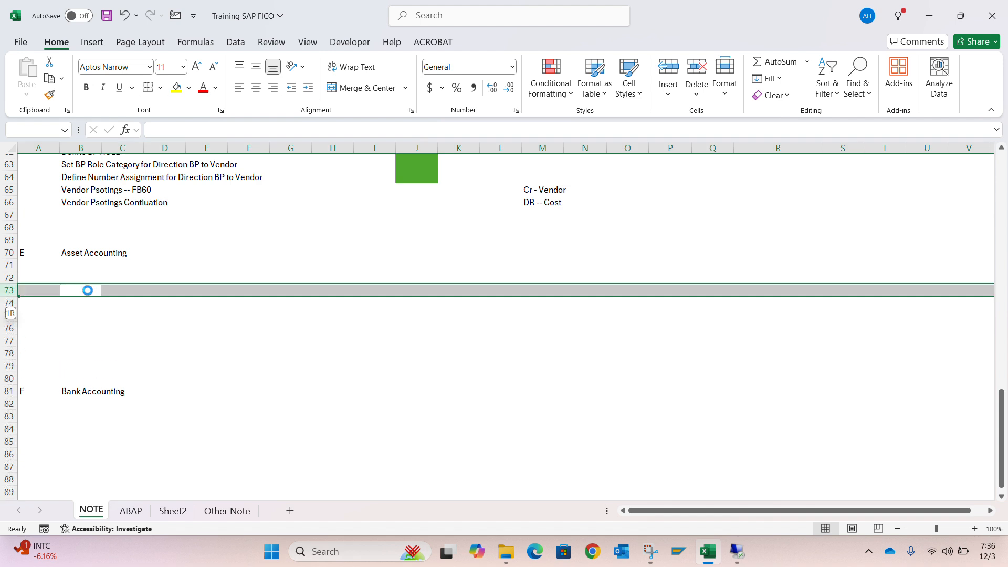
key(ctrl+shift+plus)
key(ctrl+shift+plus)
key(ctrl+shift+plus)
key(ctrl+shift+plus)
key(ctrl+shift+plus)
key(ctrl+shift+plus)
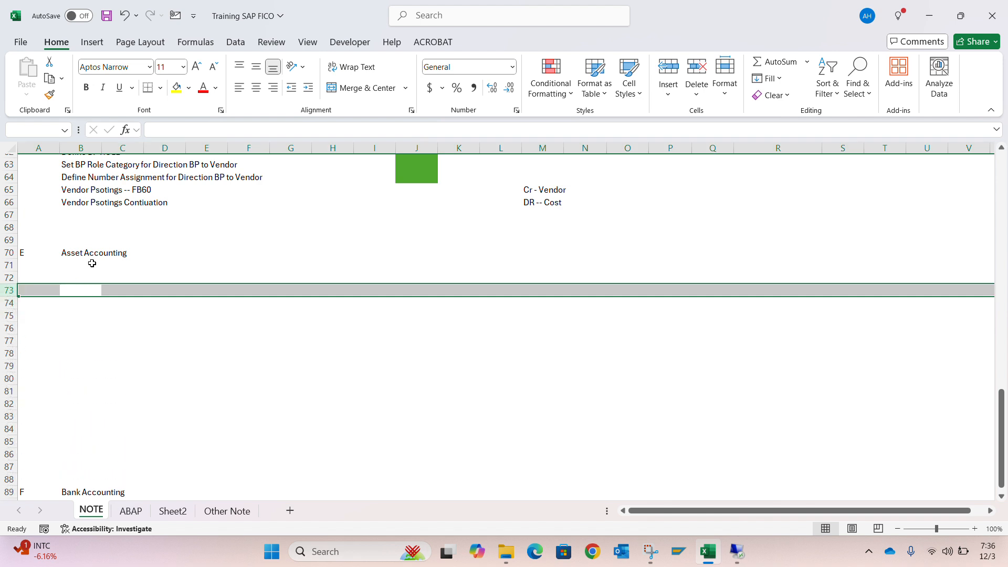
click(78, 276)
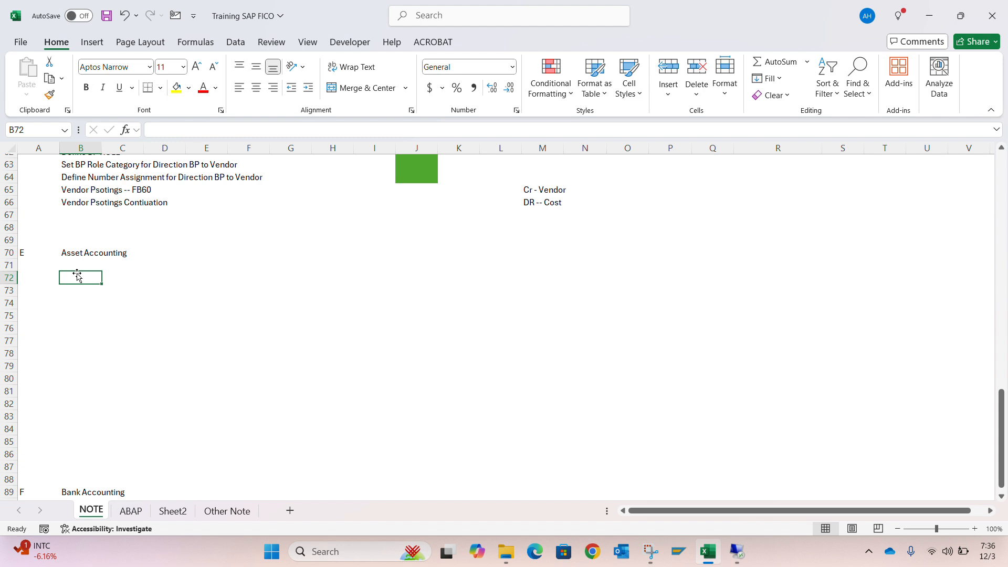
key(Down)
key(Up)
key(Up)
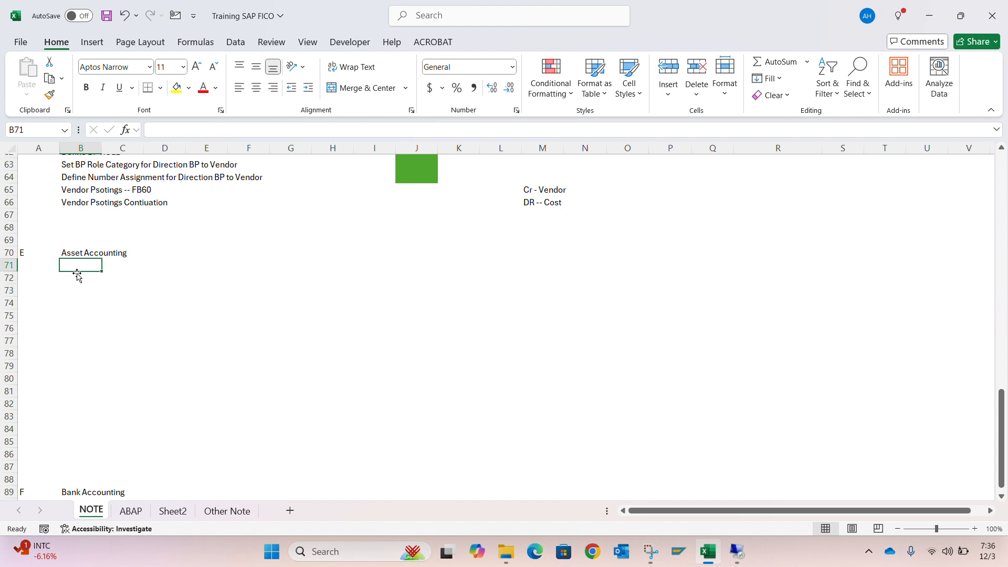
key(Down)
key(Up)
key(Down)
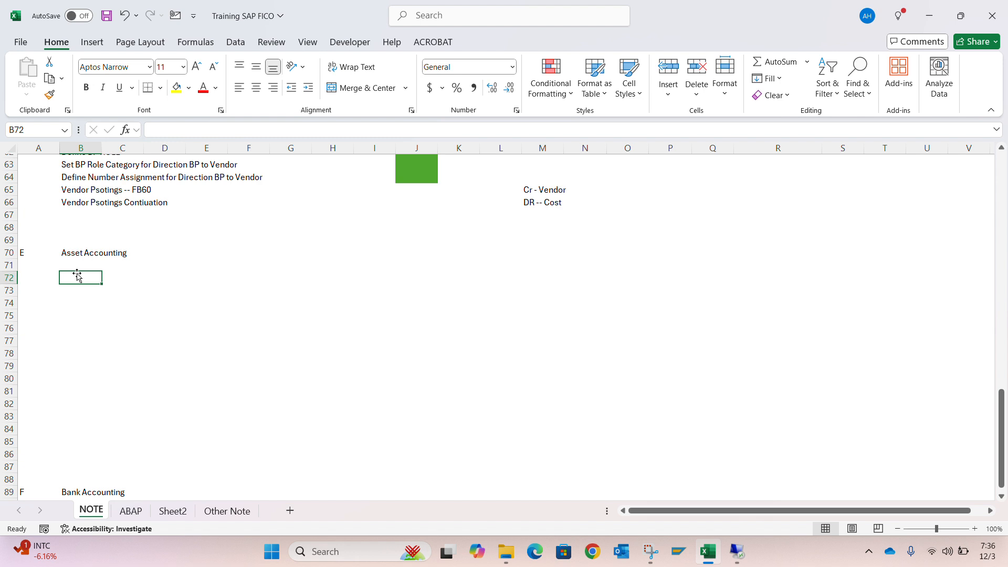
key(Up)
key(Down)
Switch back to the SAP remote desktop session and run transaction AS01 to open the asset creation screen
key(alt+Tab)
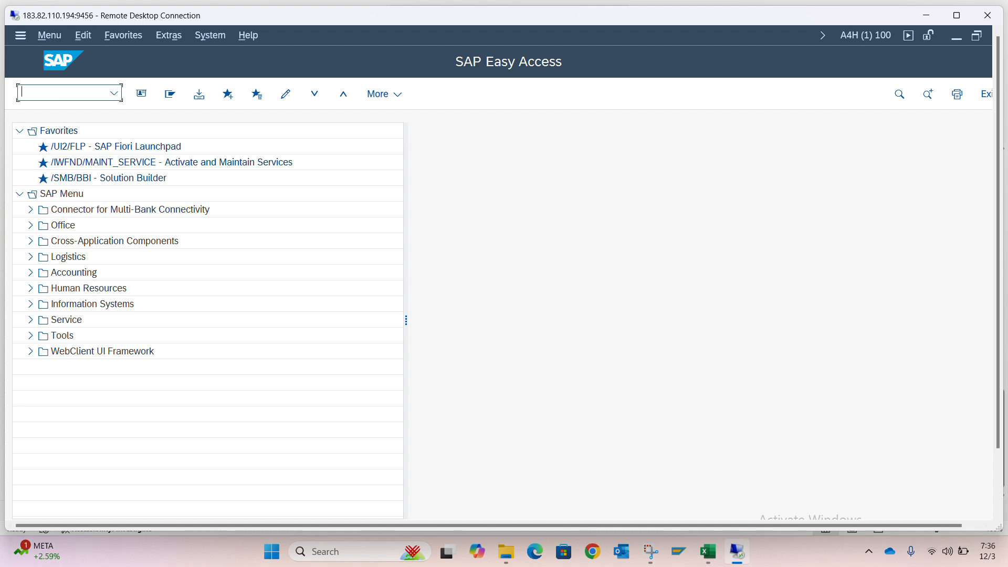
text(as01)
key(Return)
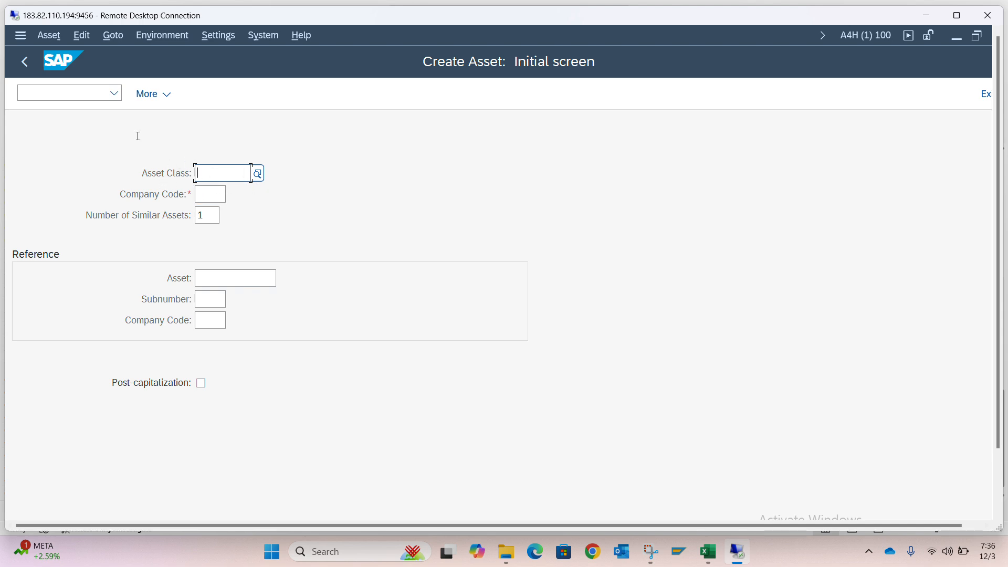
Return to SAP Easy Access and open AS01 - Asset through Accounting, Financial Accounting, Fixed Assets, Asset, Create in the SAP Menu
click(78, 89)
text(/n)
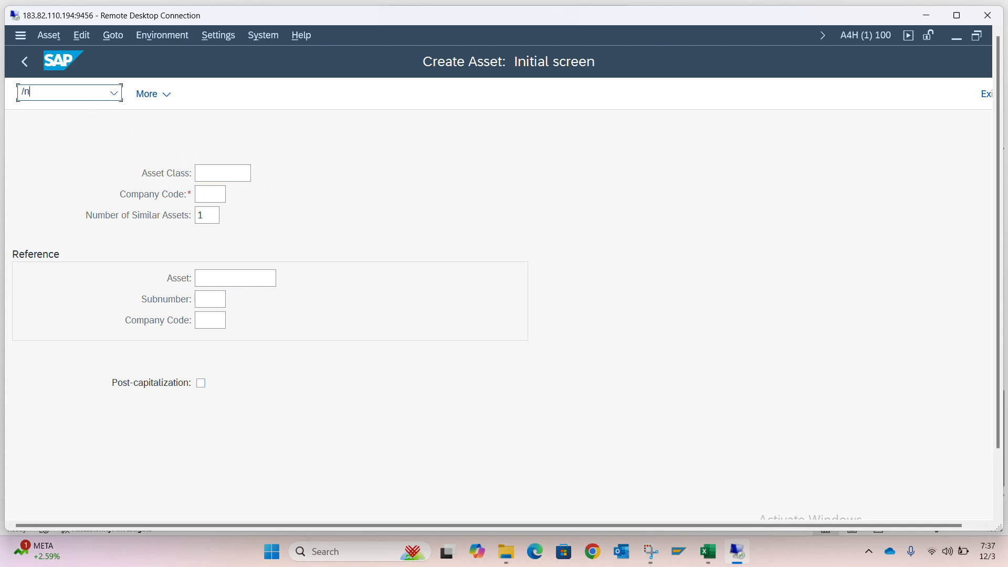
key(Return)
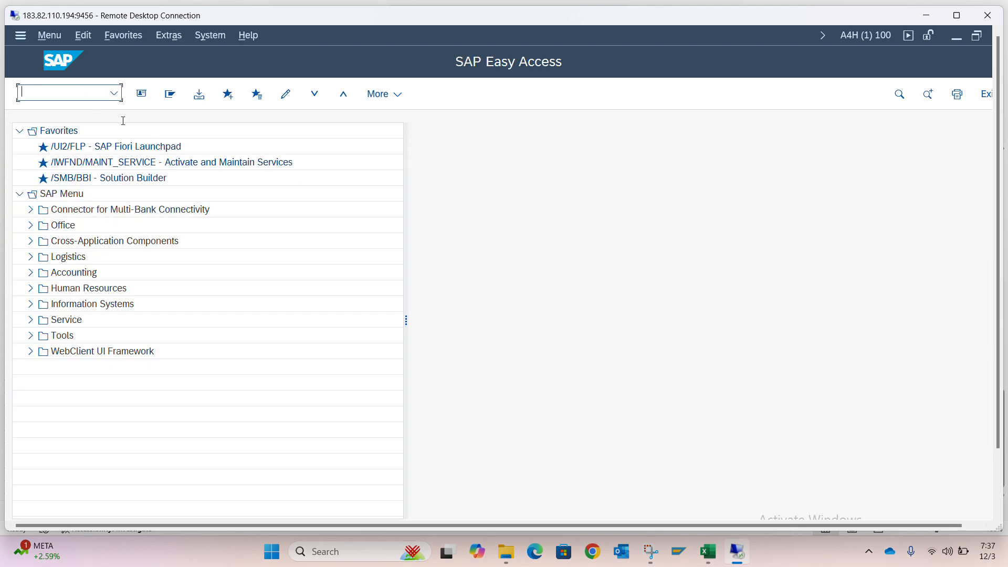
click(31, 273)
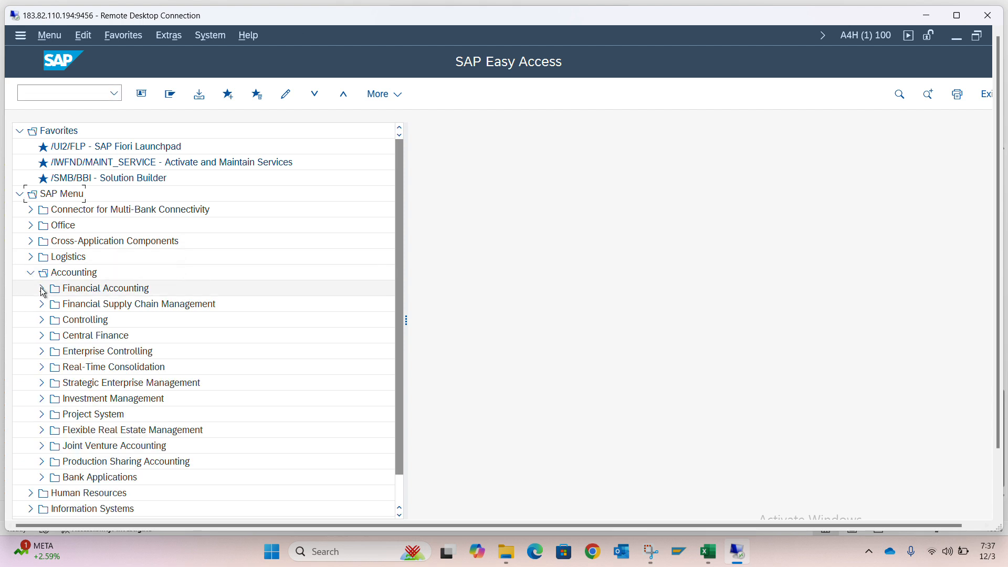
click(42, 289)
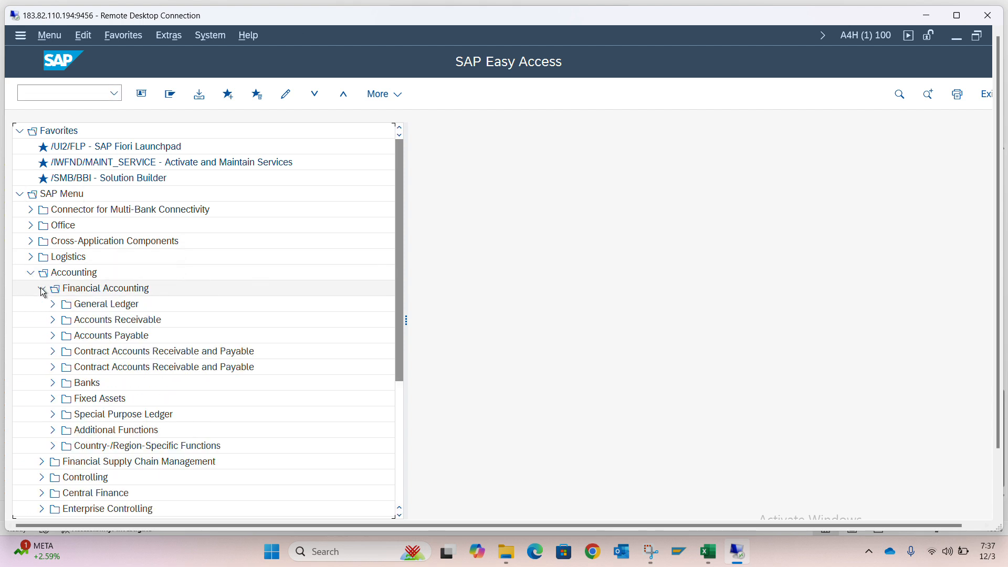
click(52, 399)
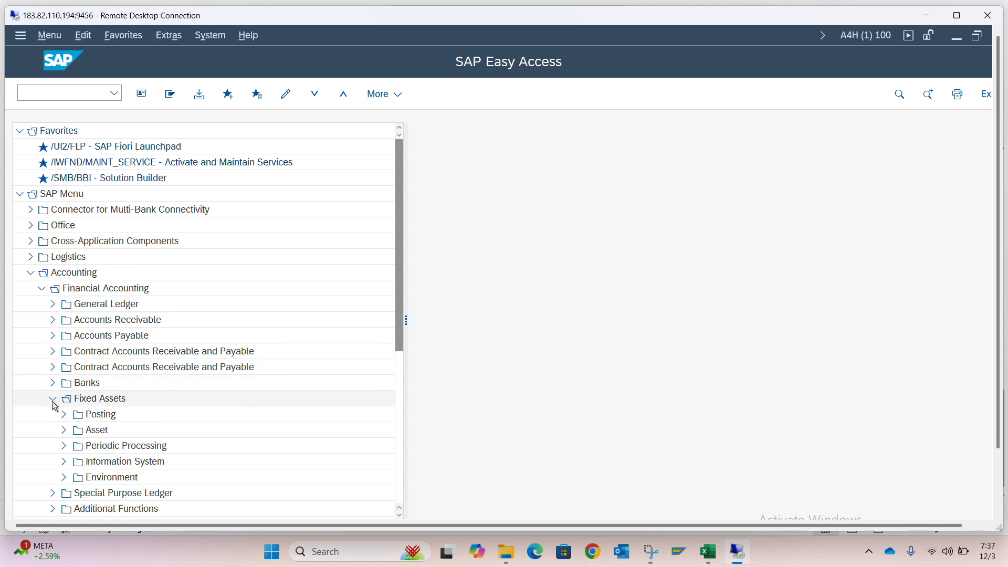
click(64, 433)
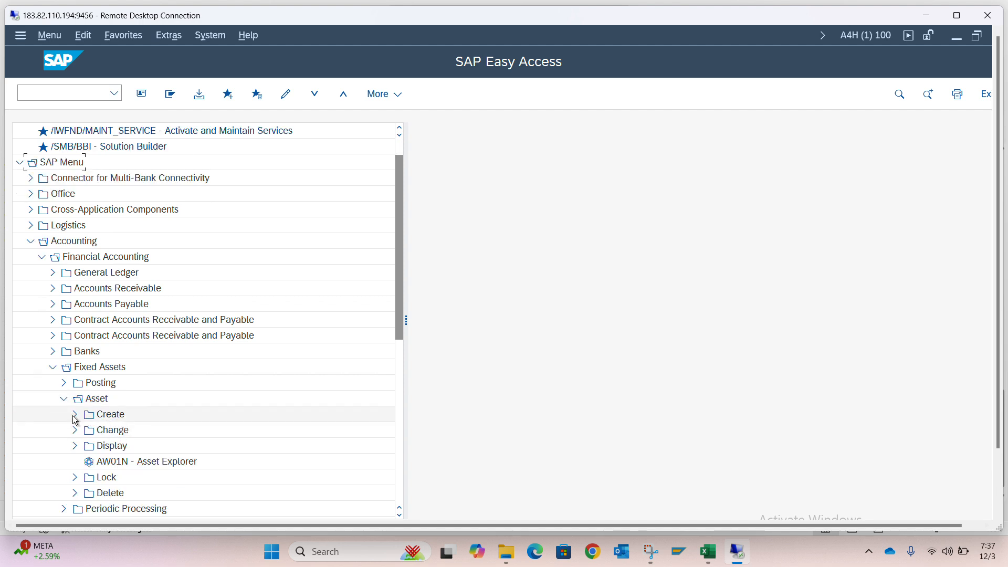
click(75, 416)
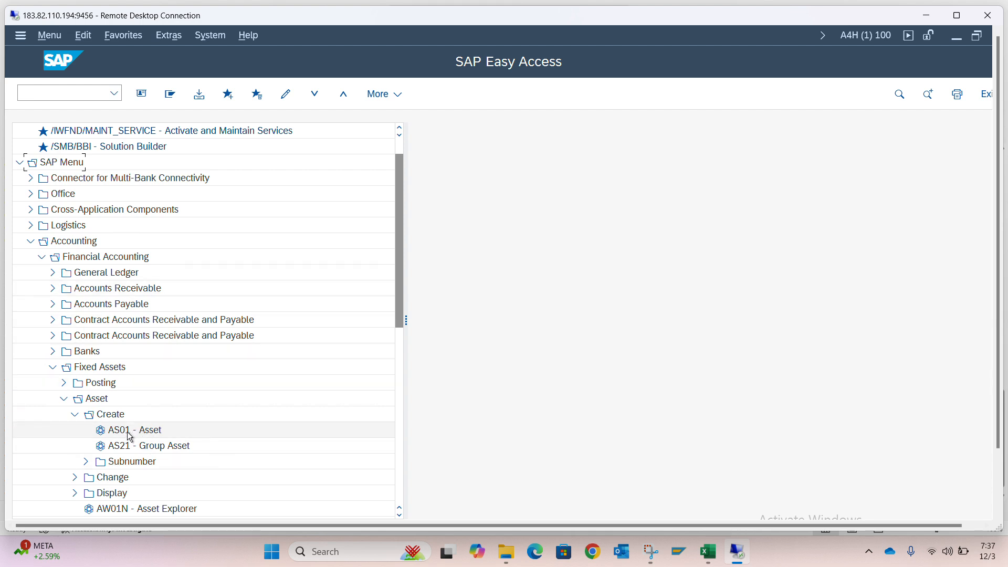
double_click(129, 433)
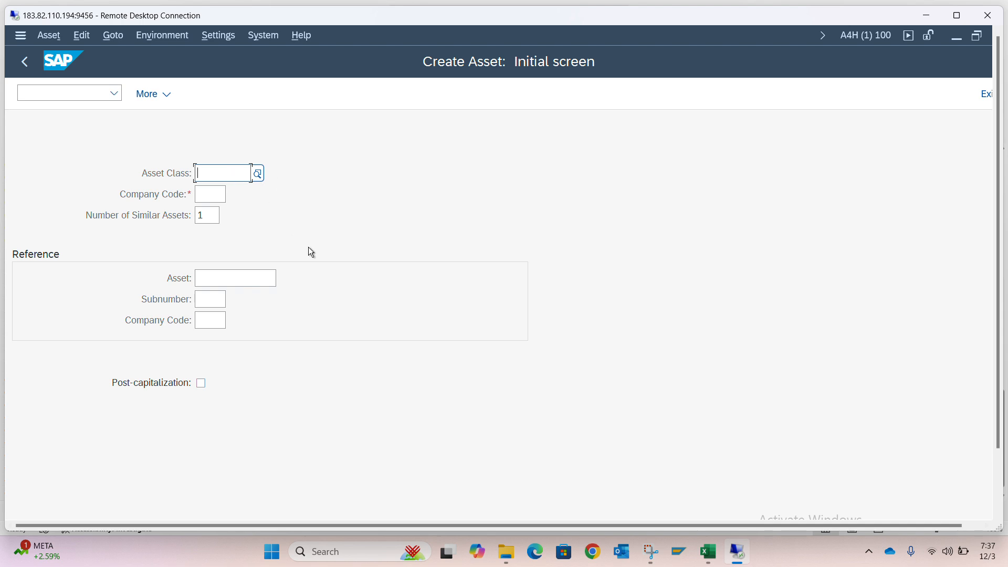
Open a second SAP session and go directly to the SAP Customizing Implementation Guide by transaction code
key(ctrl+n)
text(simg)
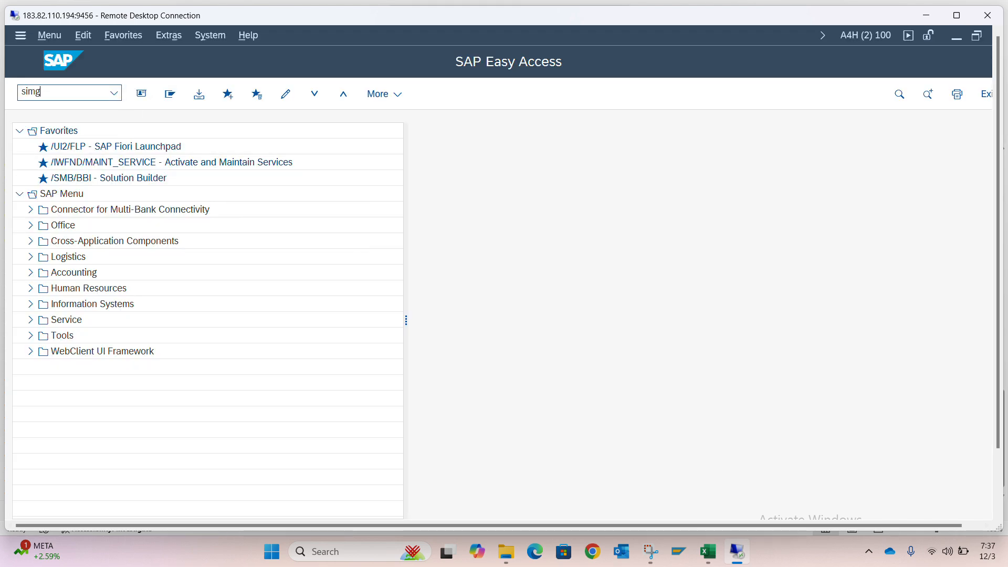
key(Return)
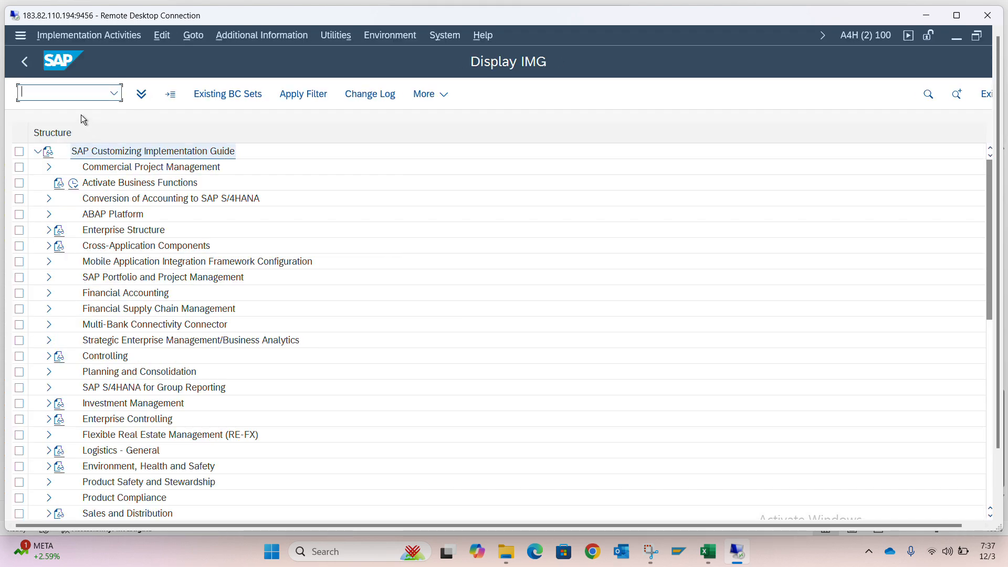
Return to SAP Easy Access and open the SAP Reference IMG through transaction SPRO
text(/n)
key(Return)
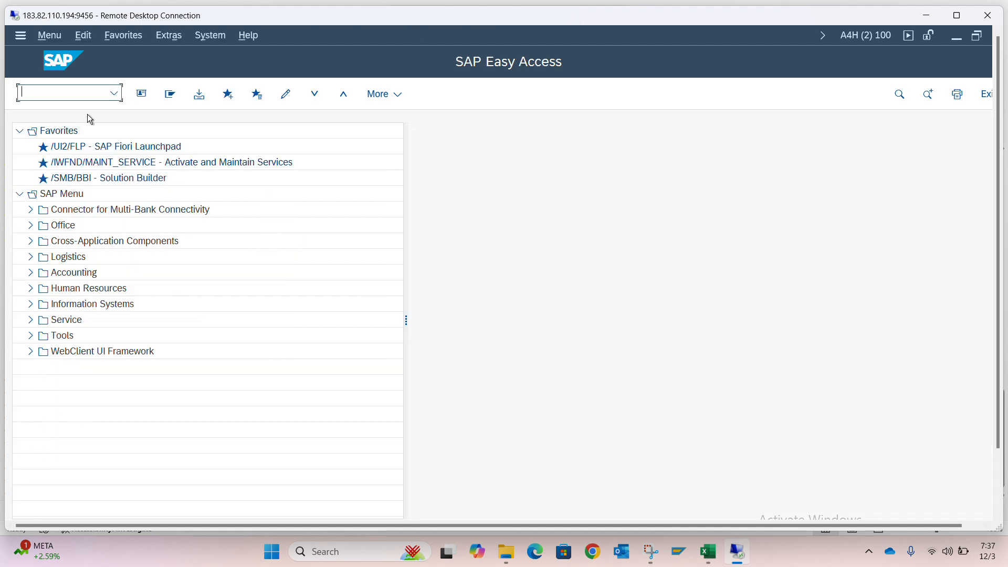
text(spro)
key(Return)
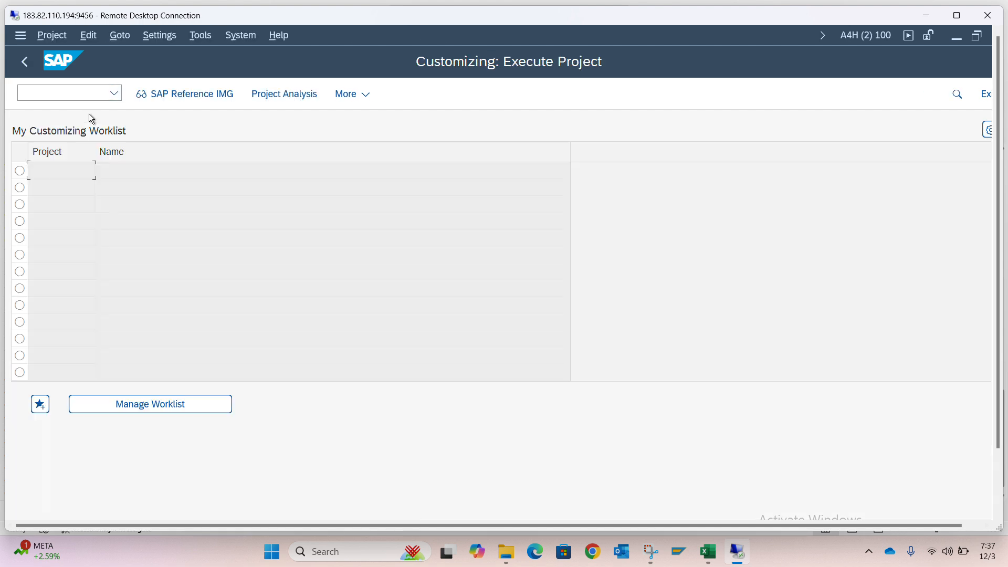
click(196, 95)
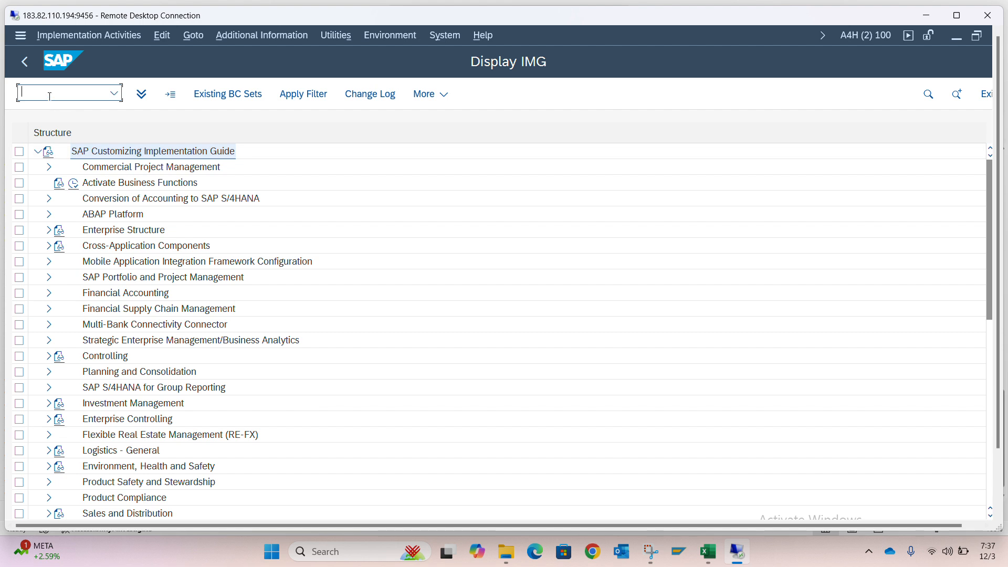
Return to SAP Easy Access and display the Implementation Guide directly by transaction code, bypassing the project worklist
text(/n)
key(Return)
text(si)
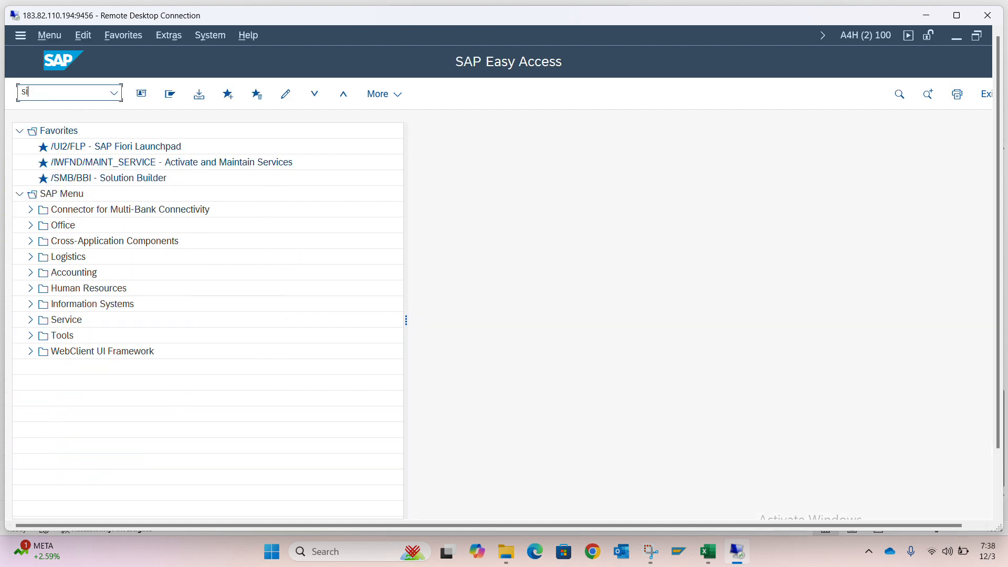
text(ro)
key(Return)
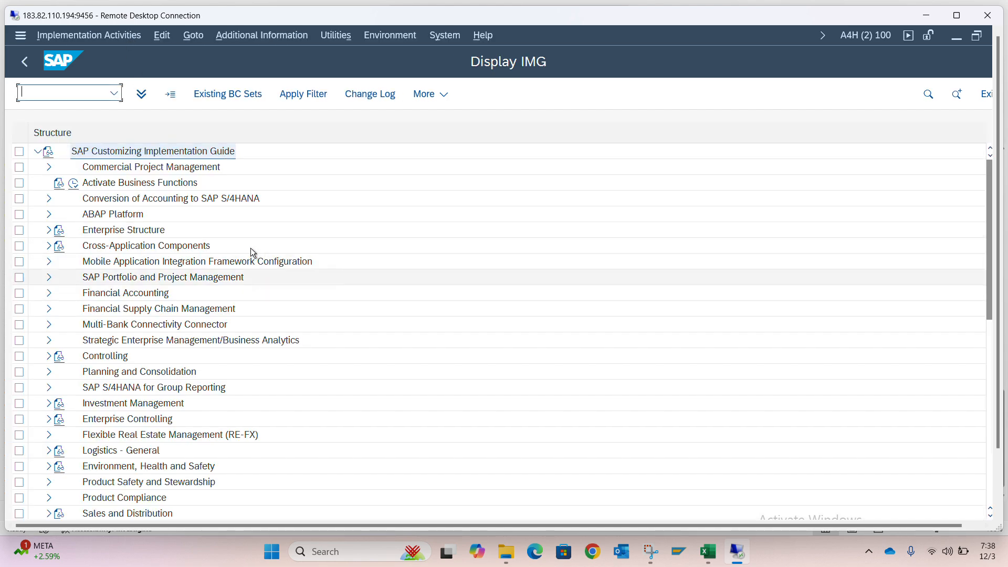
Leave the Implementation Guide and reopen it as the SAP Reference IMG through transaction SPRO
click(66, 92)
text(/n)
key(Return)
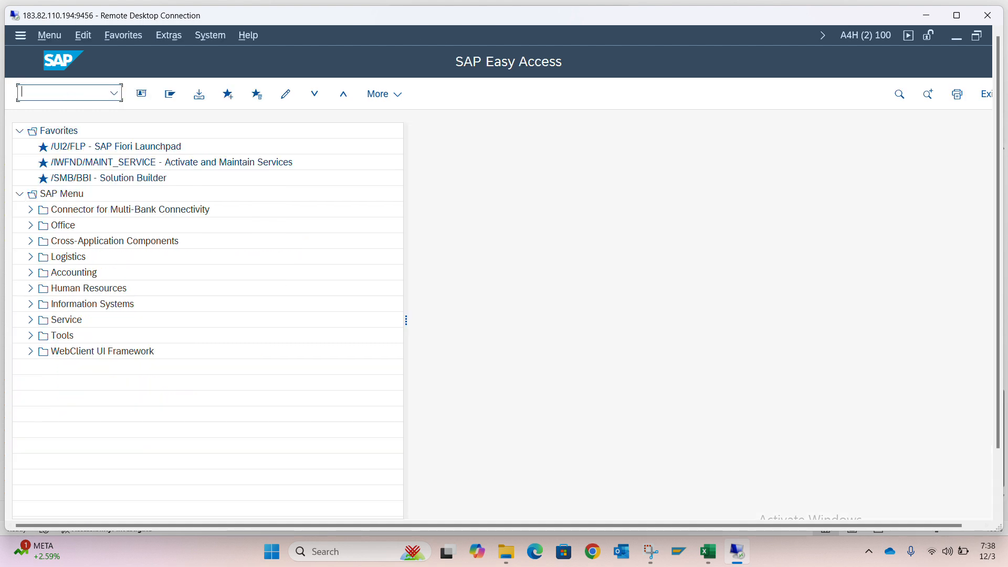
text(spro)
key(Return)
click(171, 96)
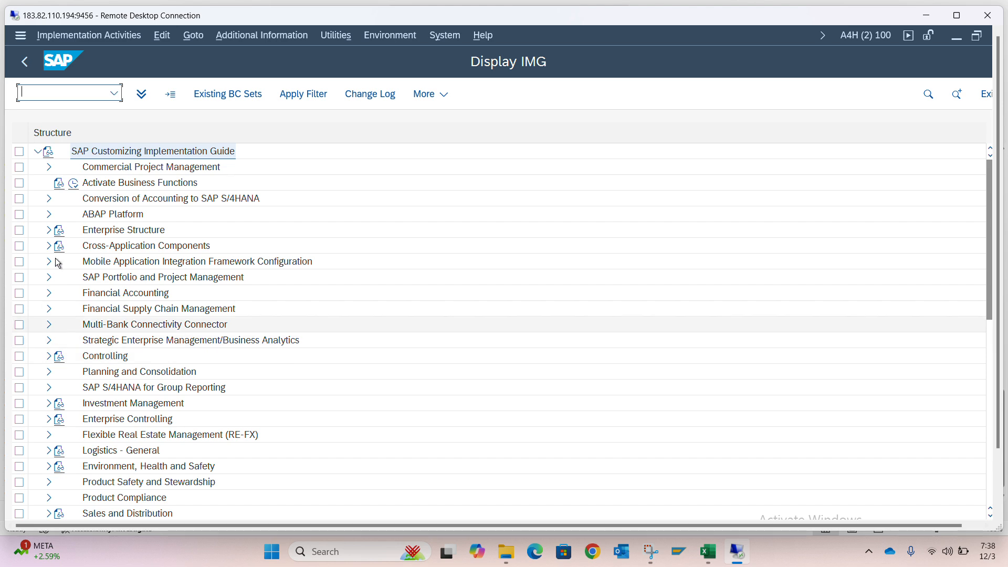
Expand Financial Accounting, Asset Accounting, Organizational Structures and Asset Classes in the IMG to show the asset class configuration activities
click(50, 294)
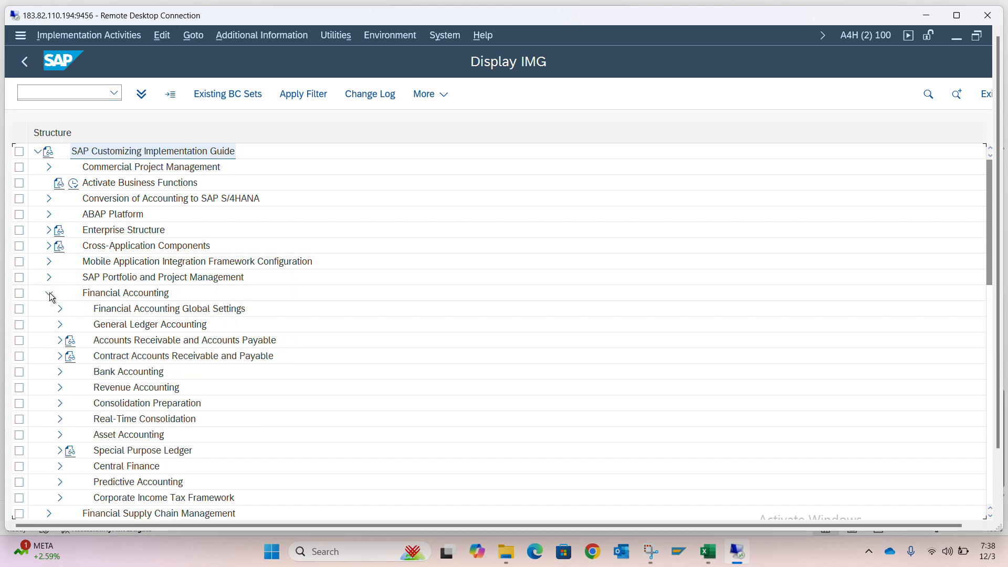
scroll(55, 320, down, 3)
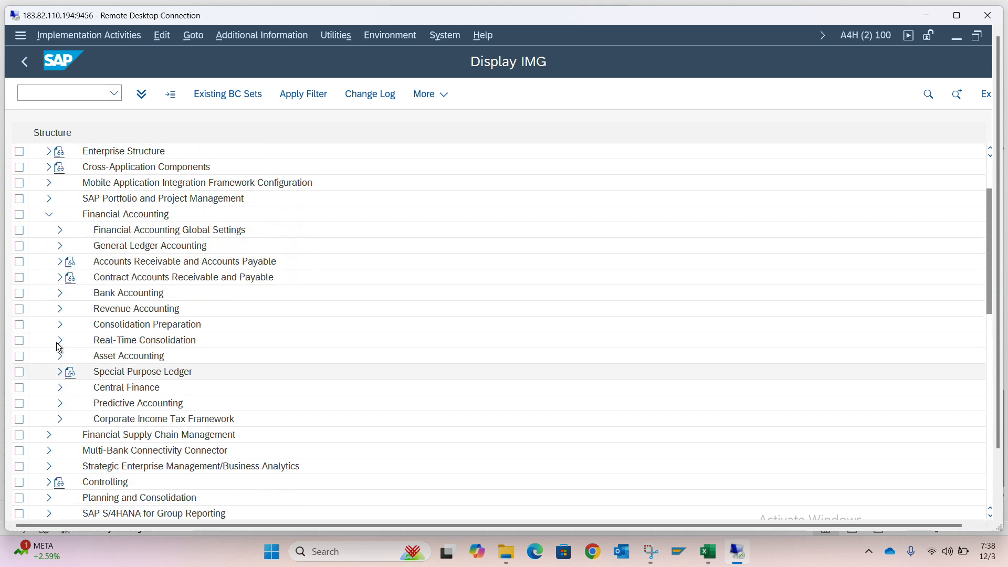
click(60, 356)
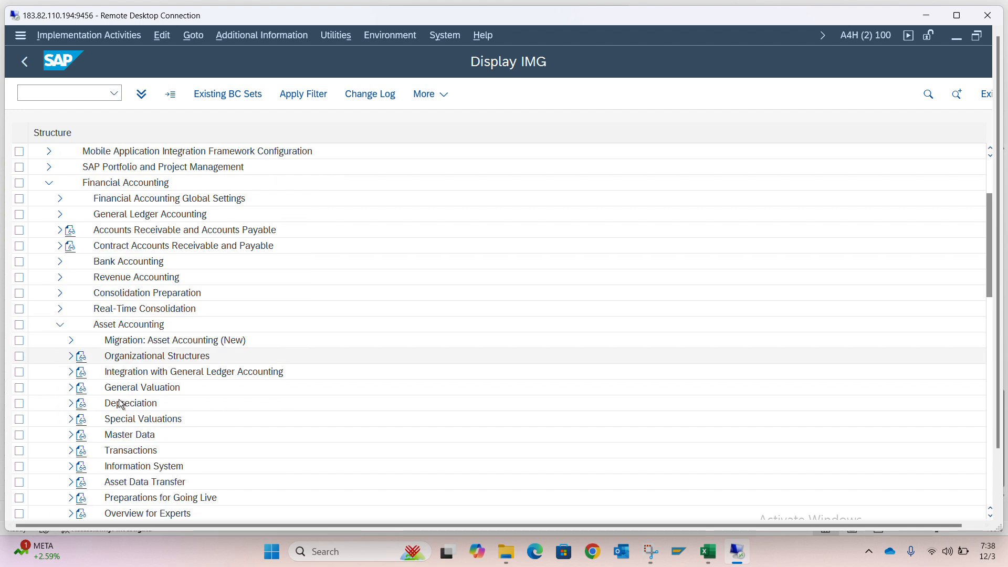
click(72, 357)
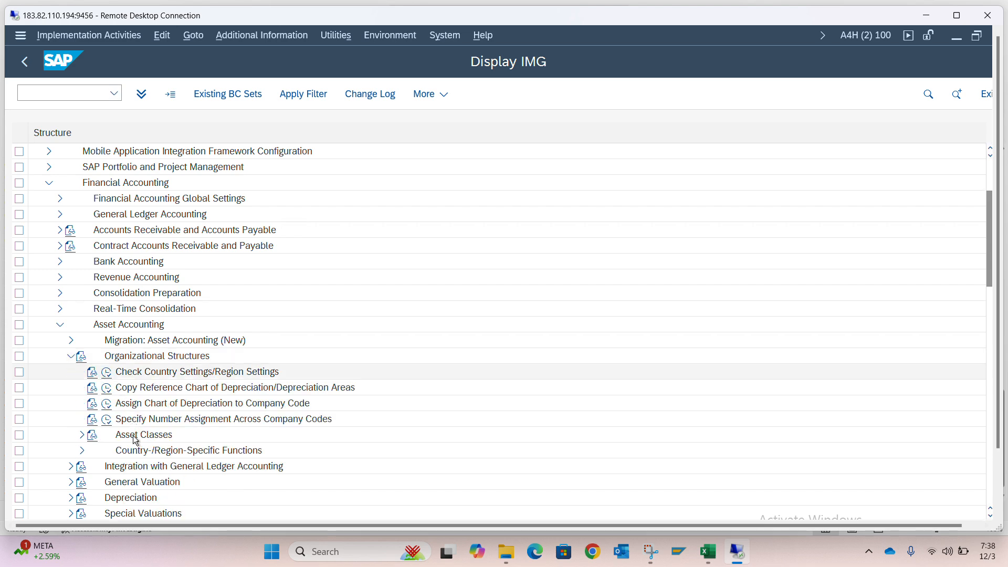
click(81, 437)
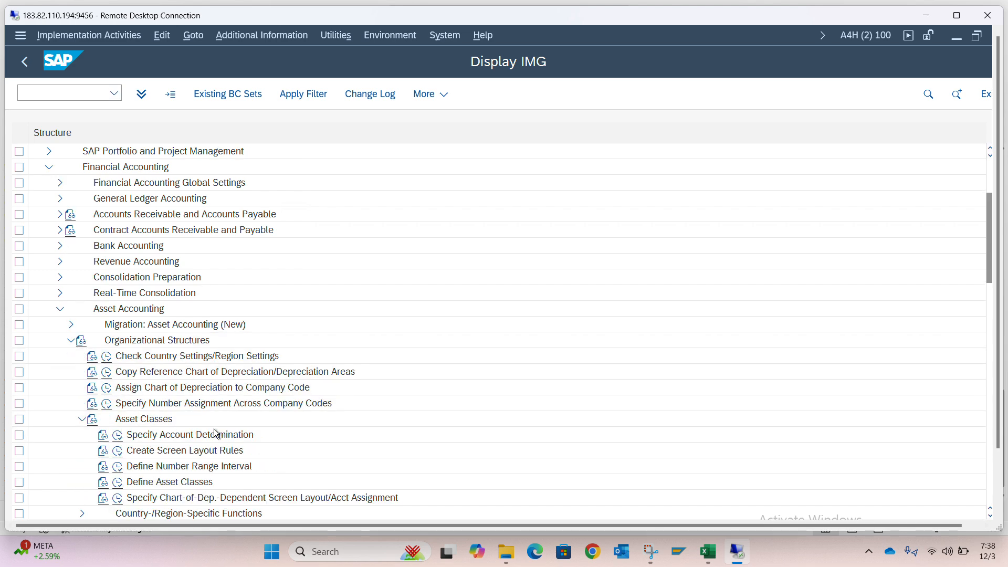
scroll(215, 433, down, 6)
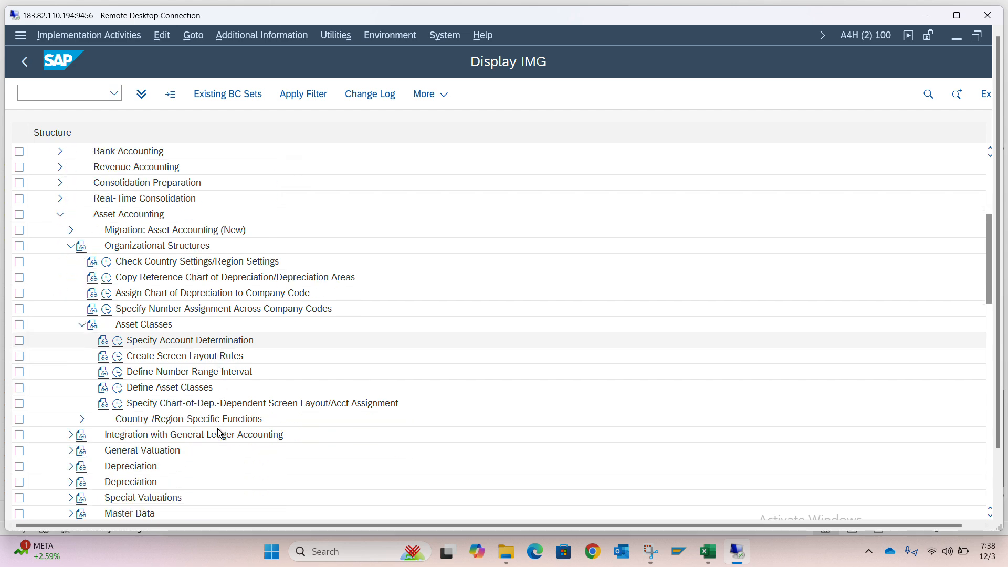
scroll(220, 433, down, 1)
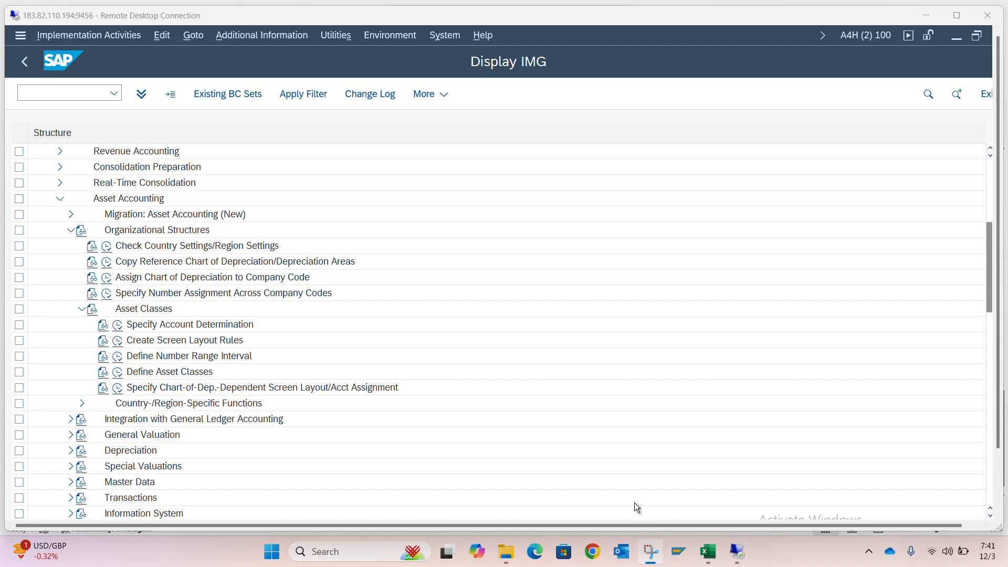
Switch to the Training SAP FICO workbook in Excel and enter "Sub Asset master is a function of Main Asset" in cell I71
click(709, 553)
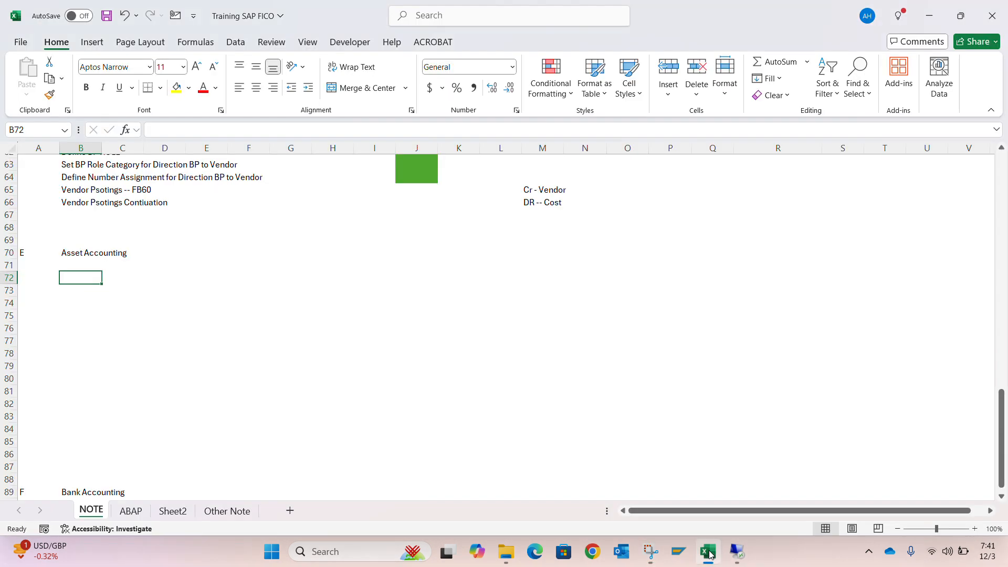
click(385, 270)
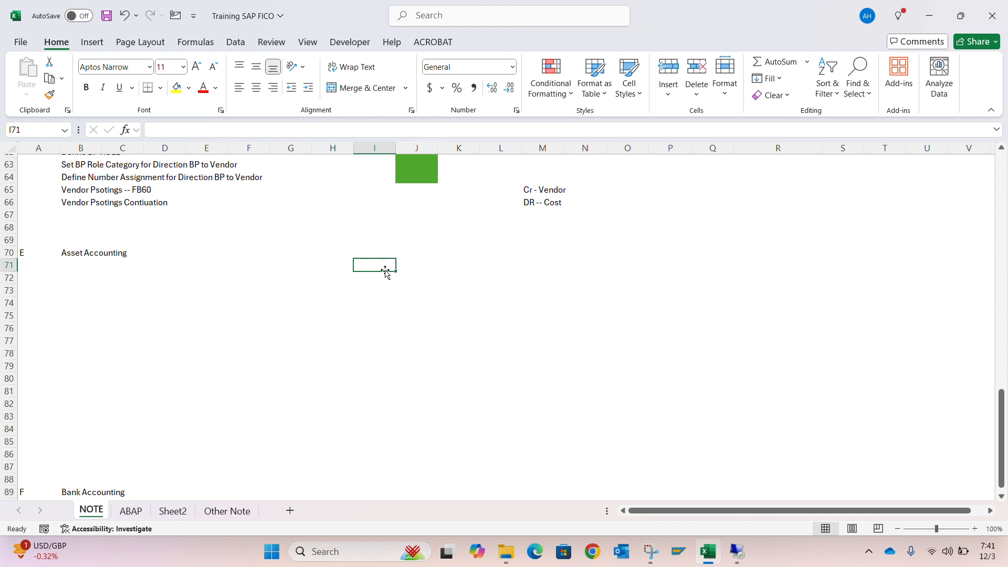
text(Sub Asset)
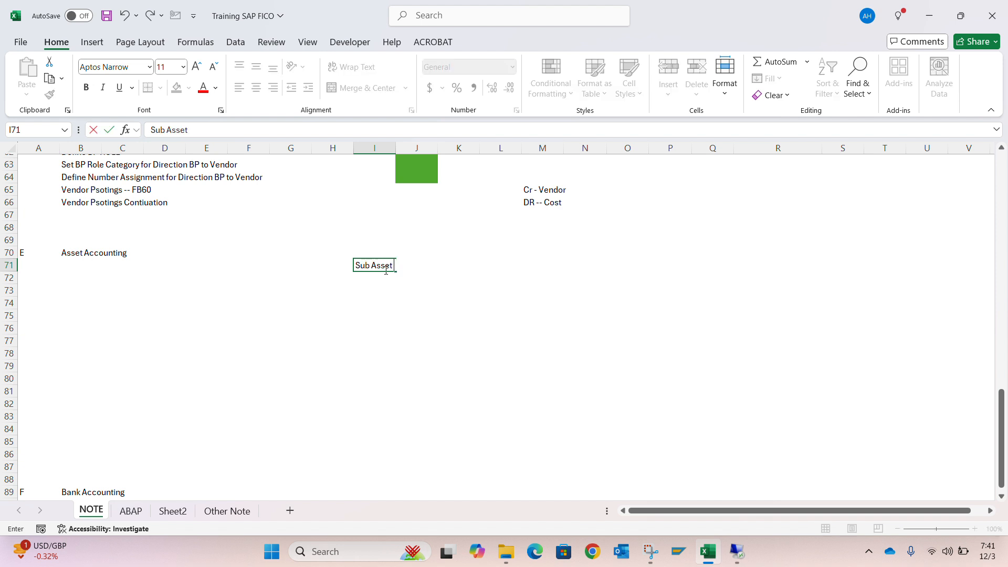
text( master is a function of)
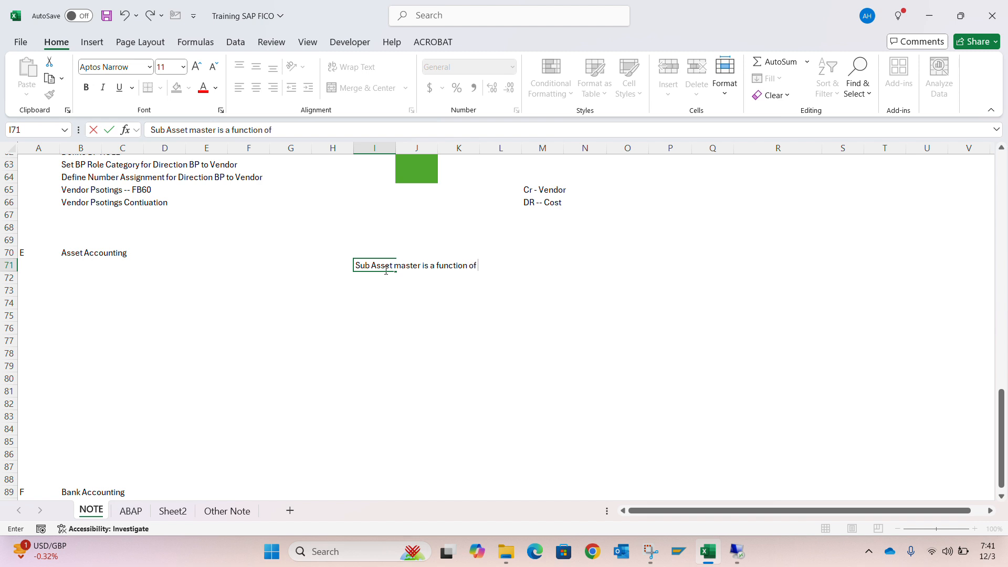
text( Main A)
key(BackSpace)
text(Main Asset)
key(Return)
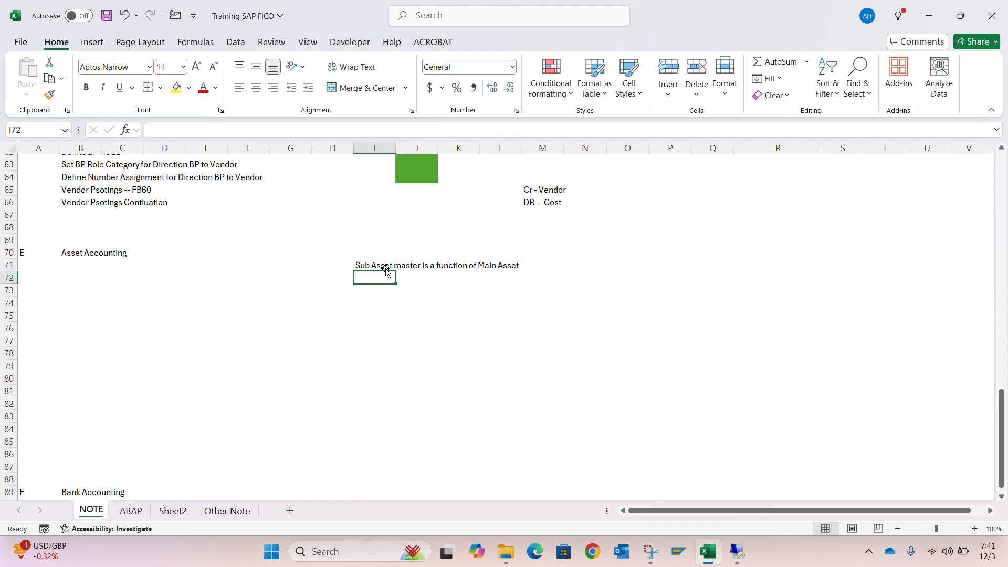
click(373, 263)
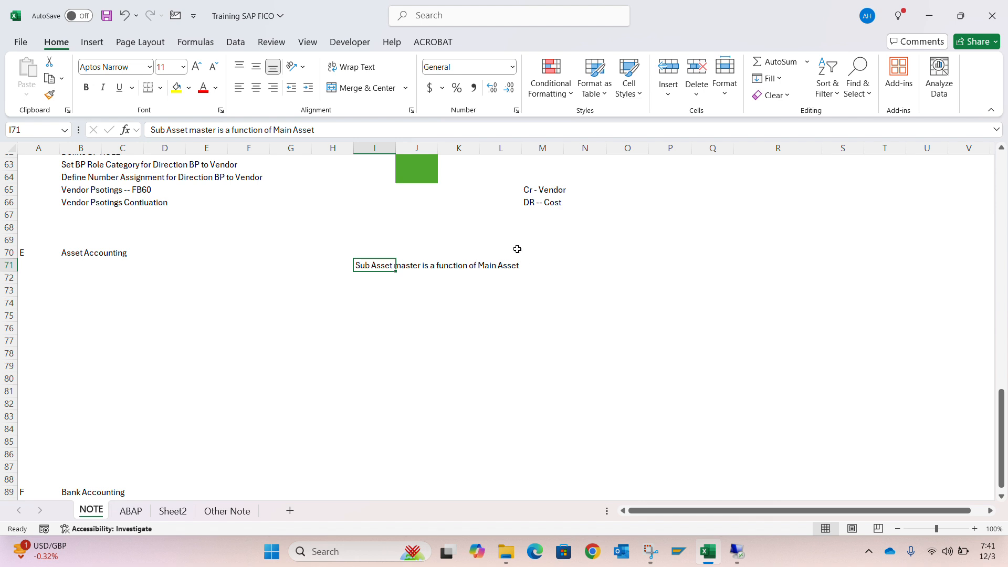
click(343, 128)
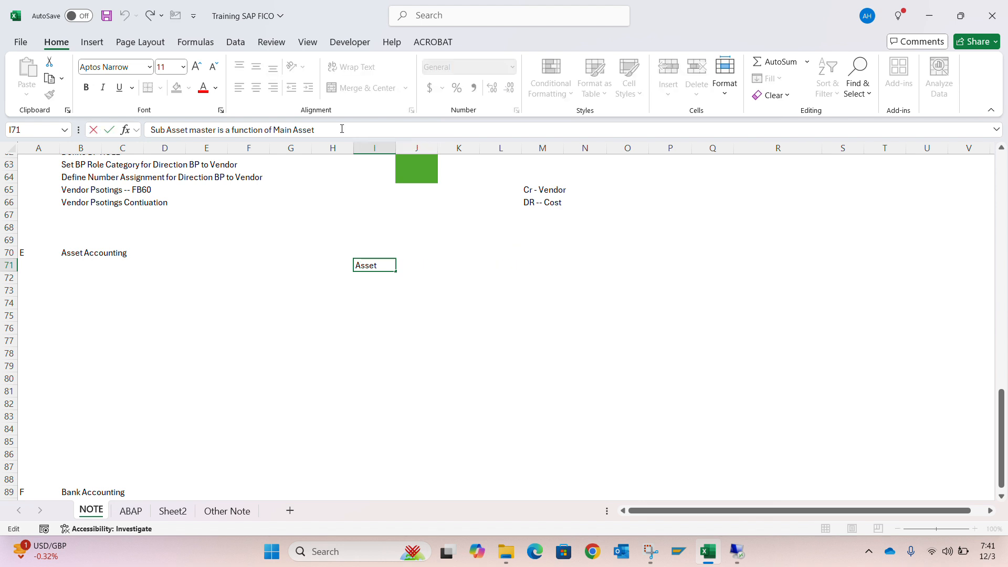
key(Return)
text(\)
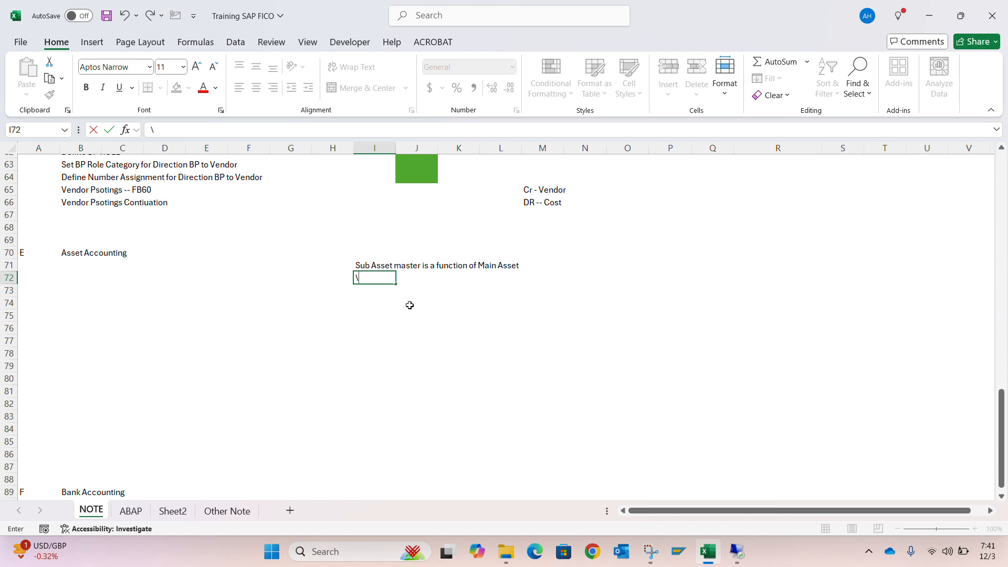
key(Return)
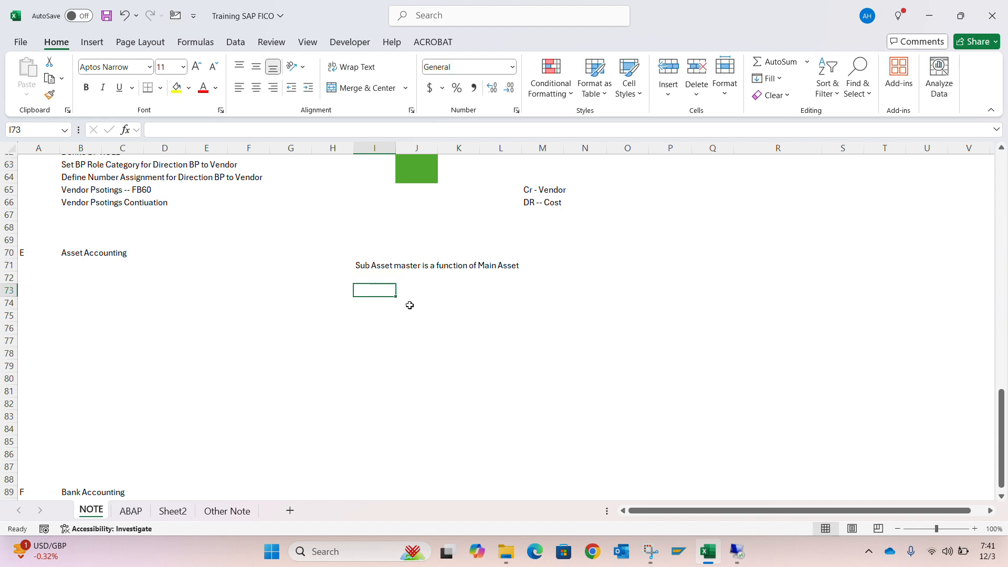
Enter "Main Asset Master is a function of Asset Class" in cell I72, replacing the stray character there
key(Up)
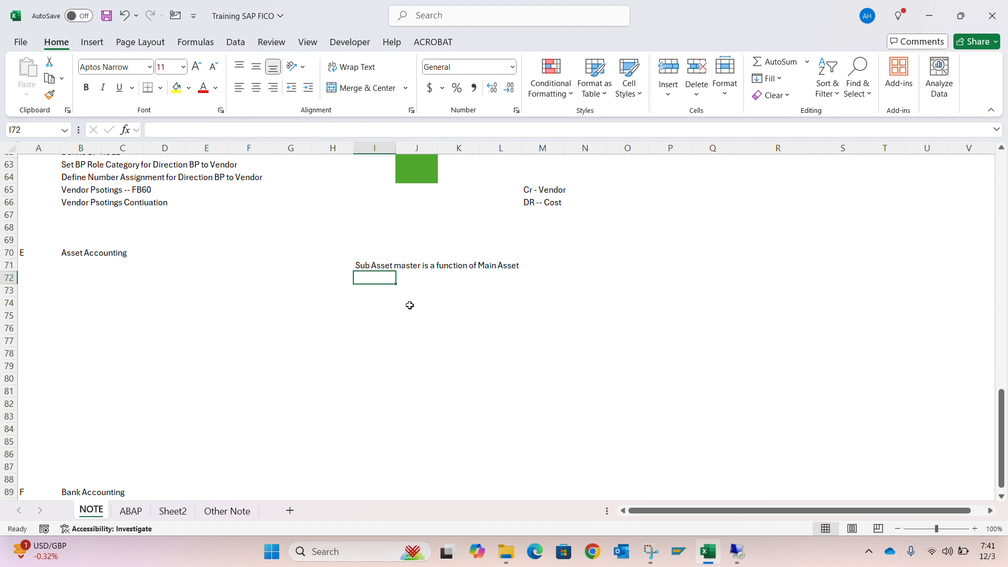
key(Up)
key(Down)
text(Main)
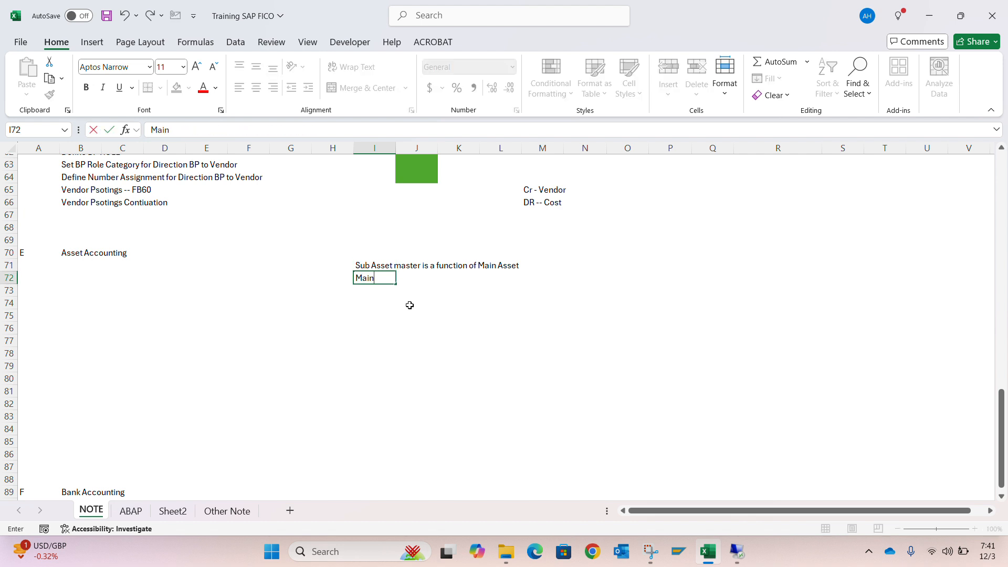
text( Asset Master)
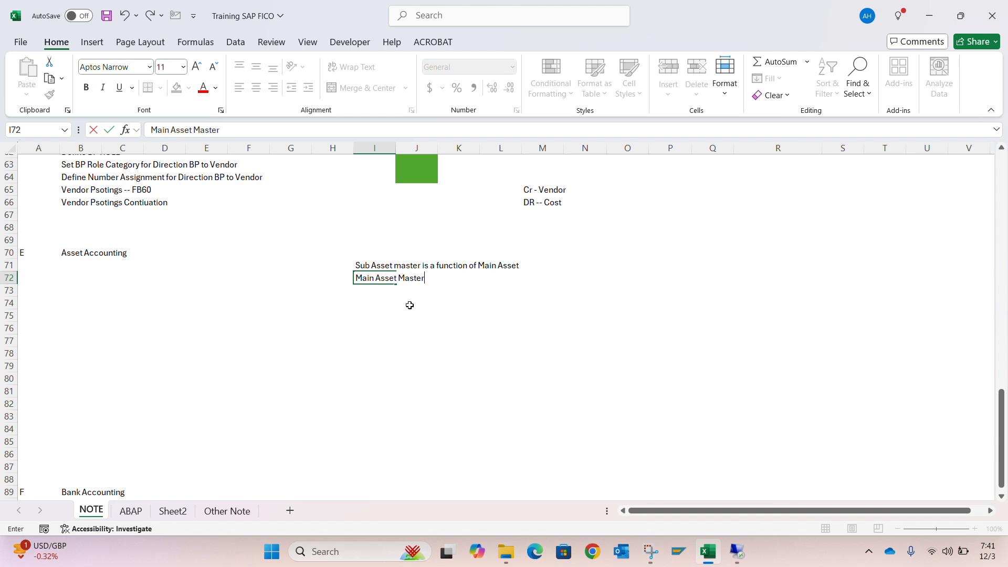
text( is a function of Ass)
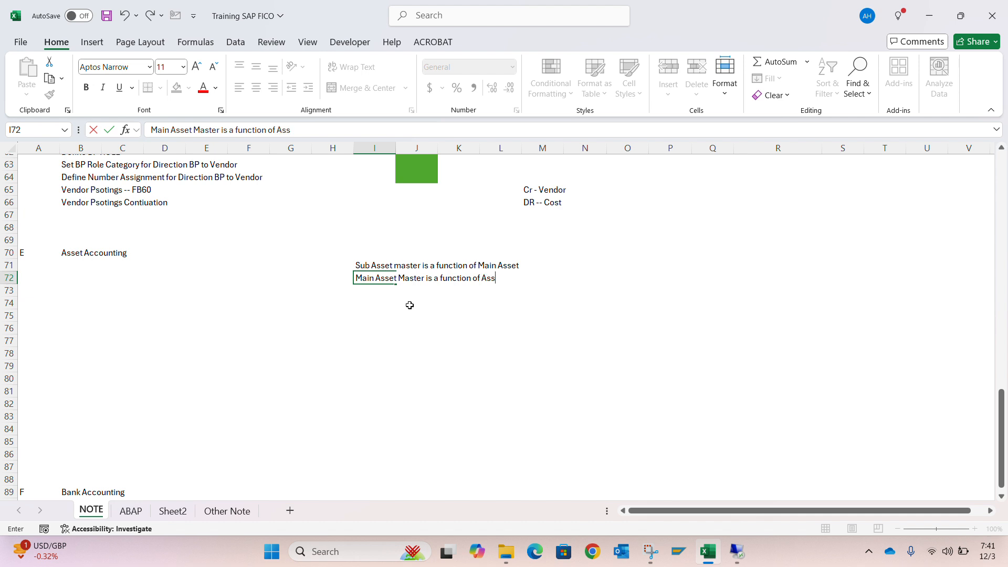
text(et Class)
key(Return)
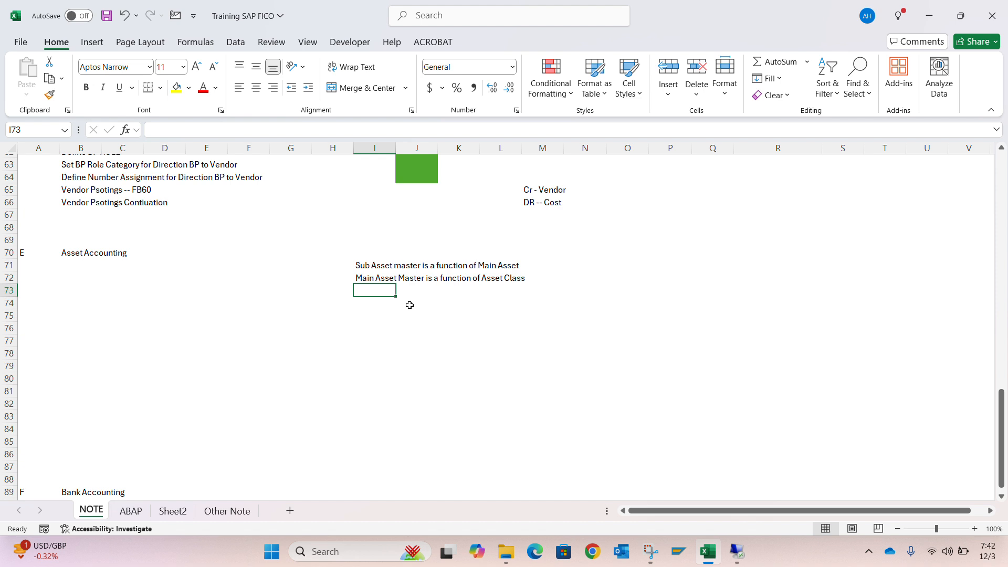
Label the note rows A, B, C and D in cells H71 to H74
key(Up)
key(Left)
key(Up)
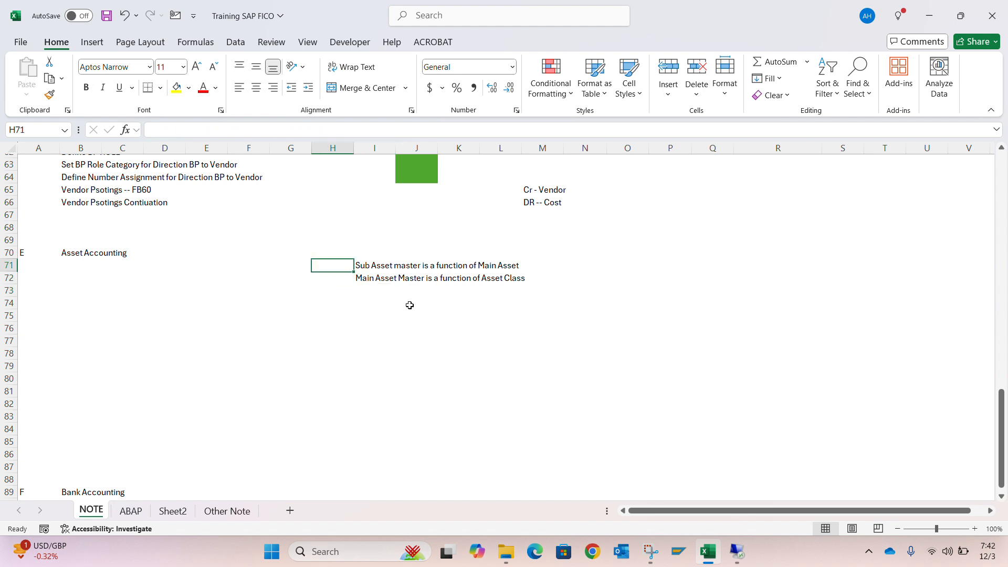
text(A)
key(Return)
text(B)
key(Return)
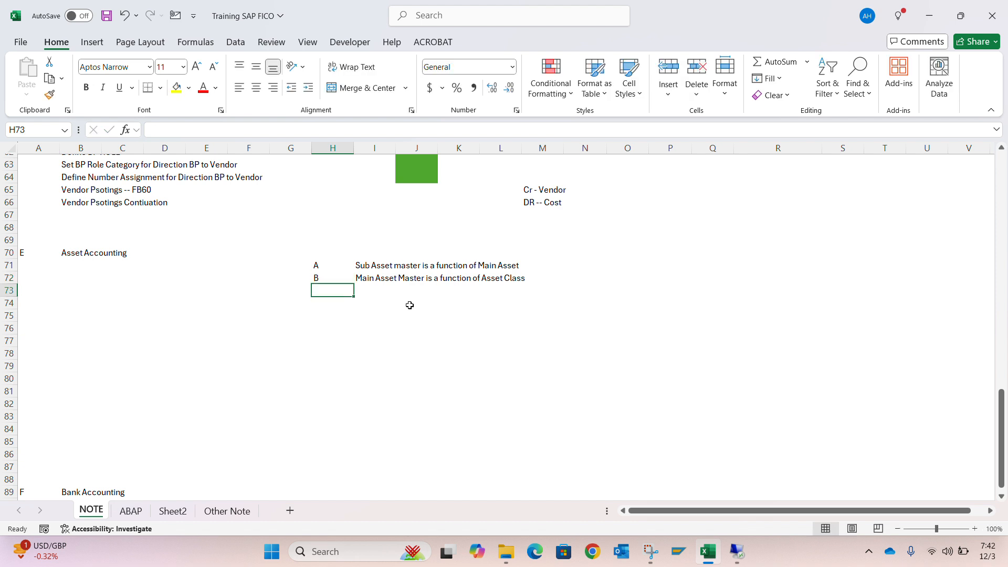
text(C)
key(Return)
text(D)
Enter "Asset Class is a function Account determination" in cell I73 beside label C
key(Up)
key(Right)
text(Asset C)
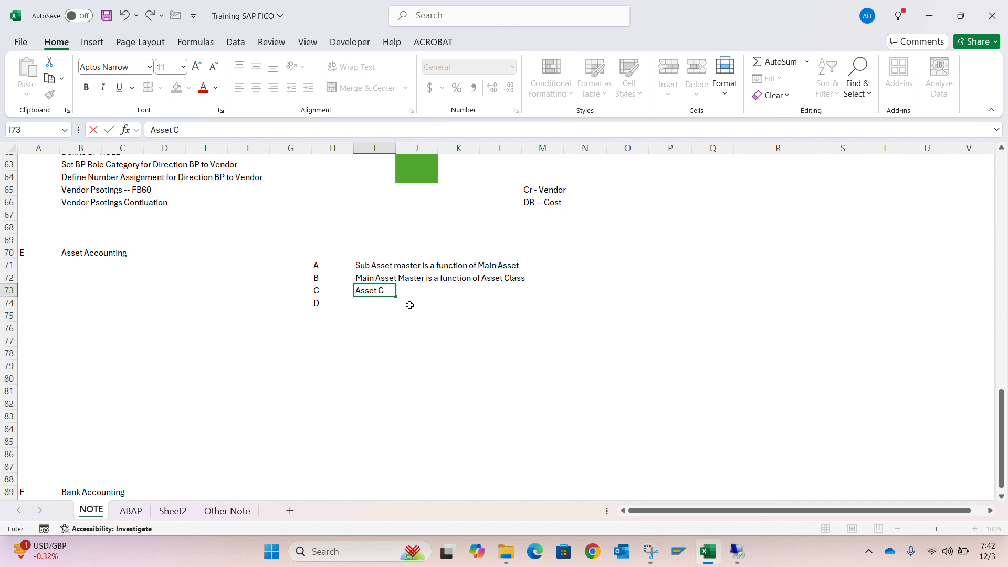
text(lass is a function)
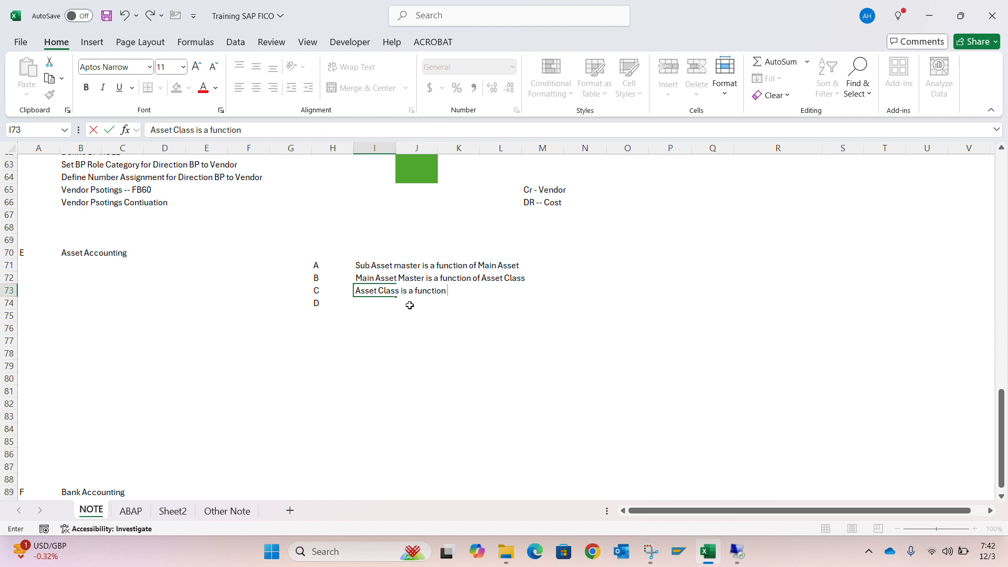
text( Account determination)
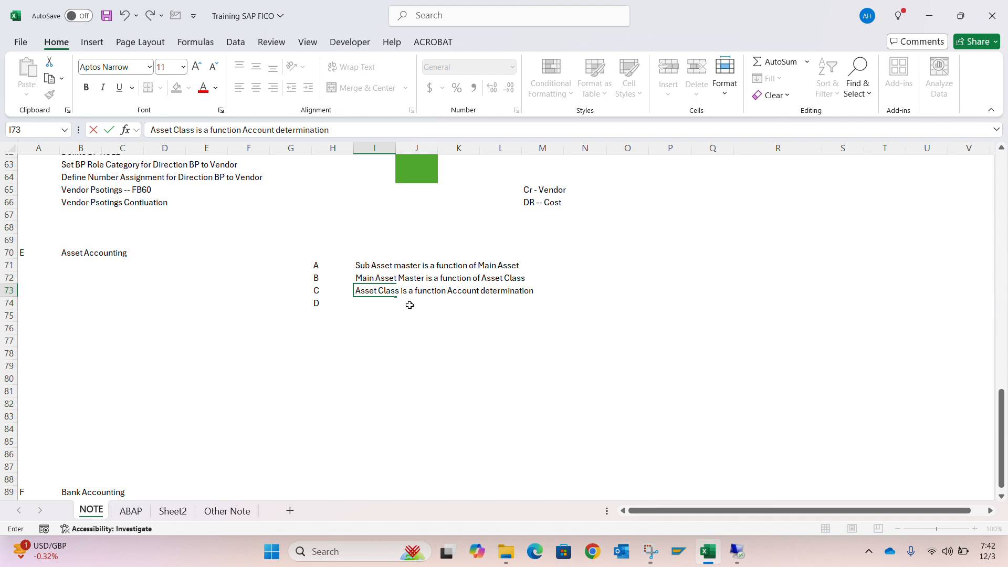
key(Return)
Enter "Account Determination is a fucntion of General Ledger" in cell I74 beside label D
text(Account D)
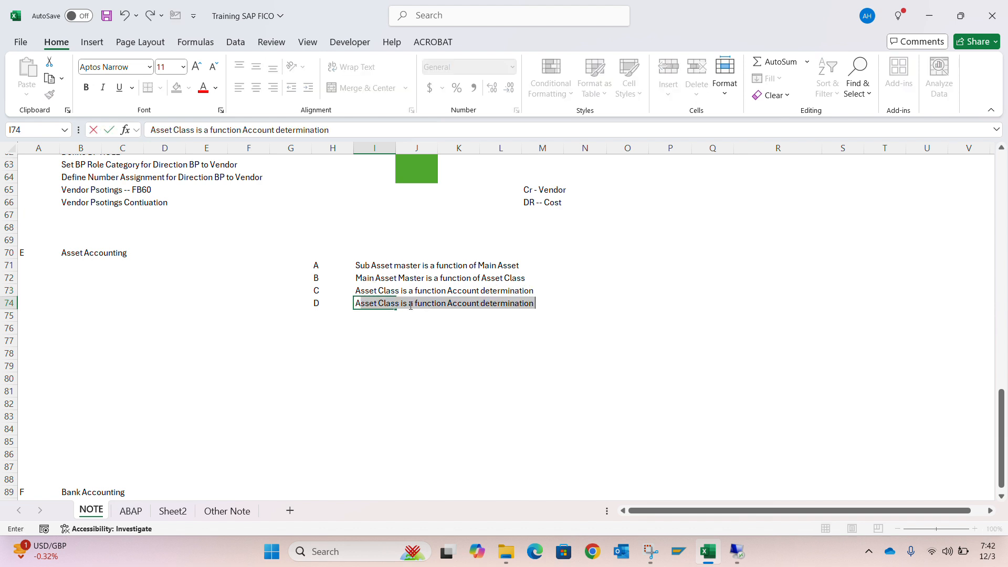
text(etermination)
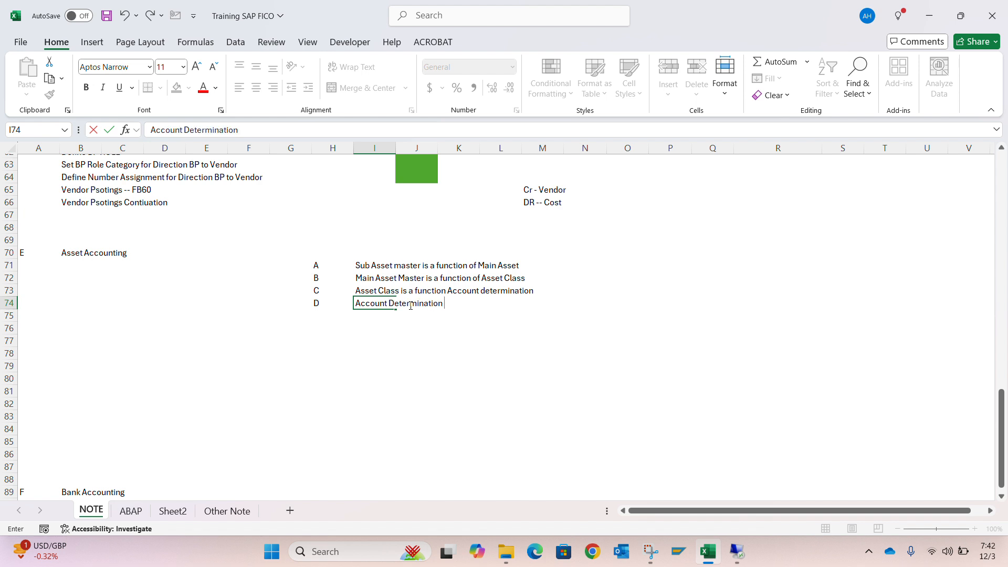
text( is a fucntion of)
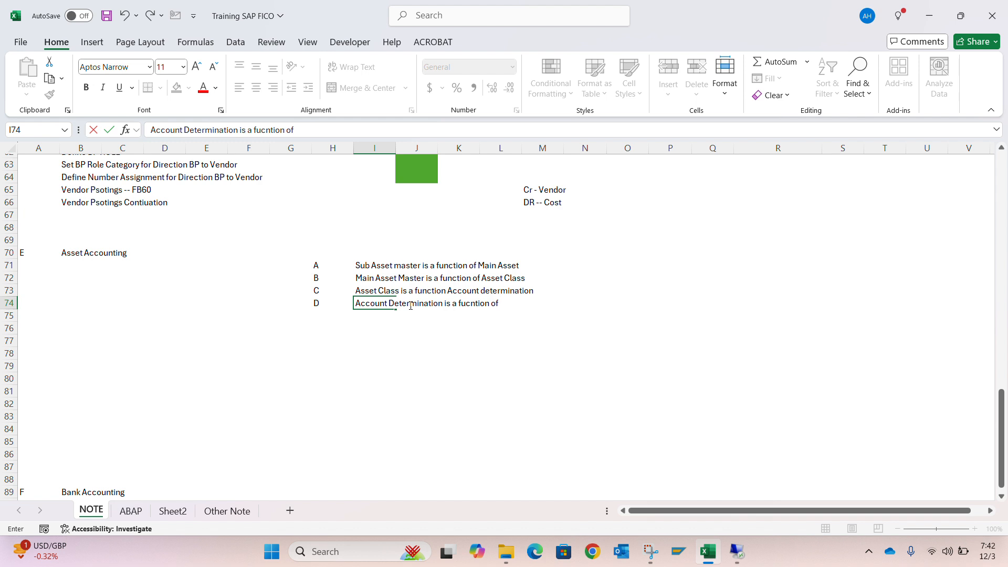
text(Gener)
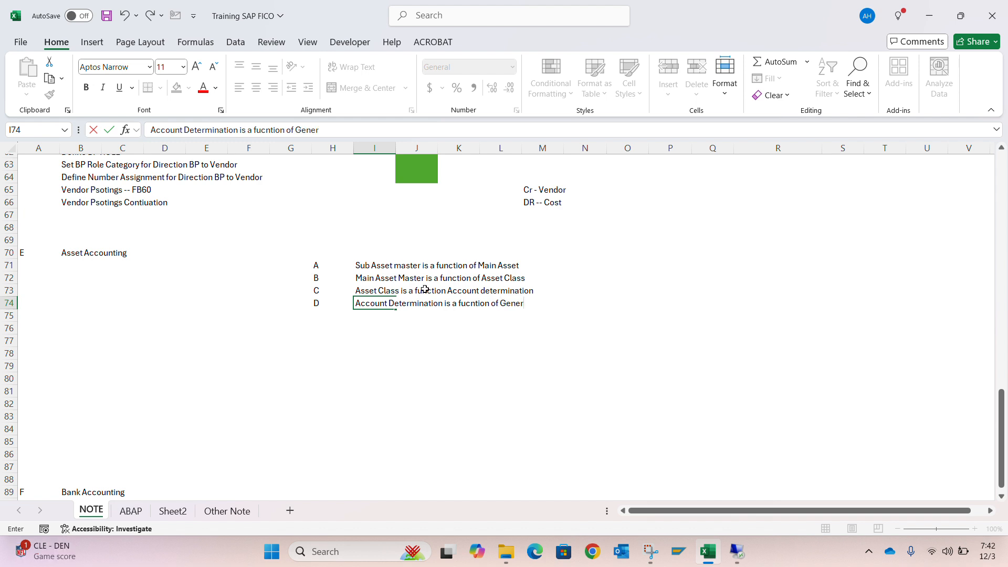
text(al Ledger Acc)
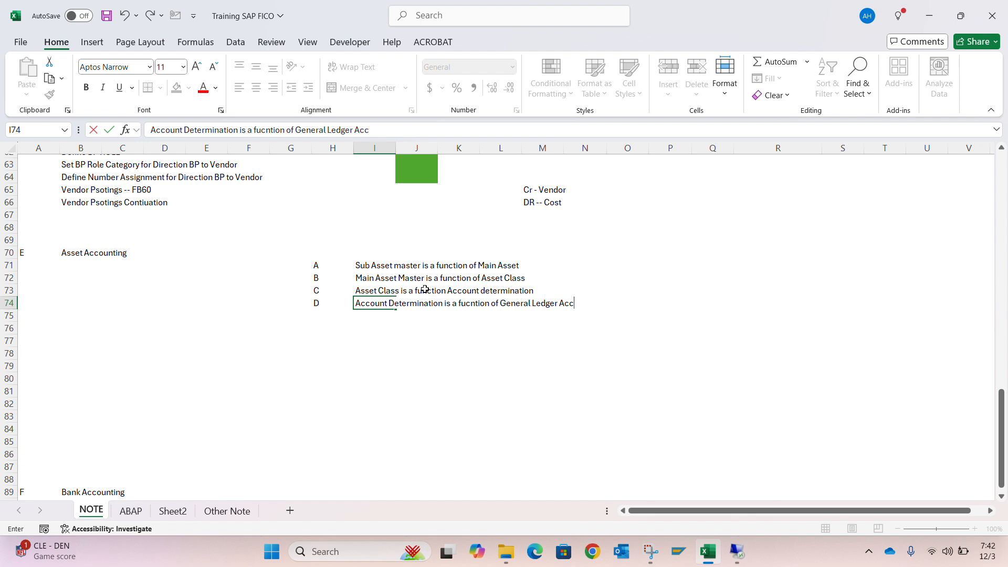
key(BackSpace)
key(BackSpace)
key(BackSpace)
key(Return)
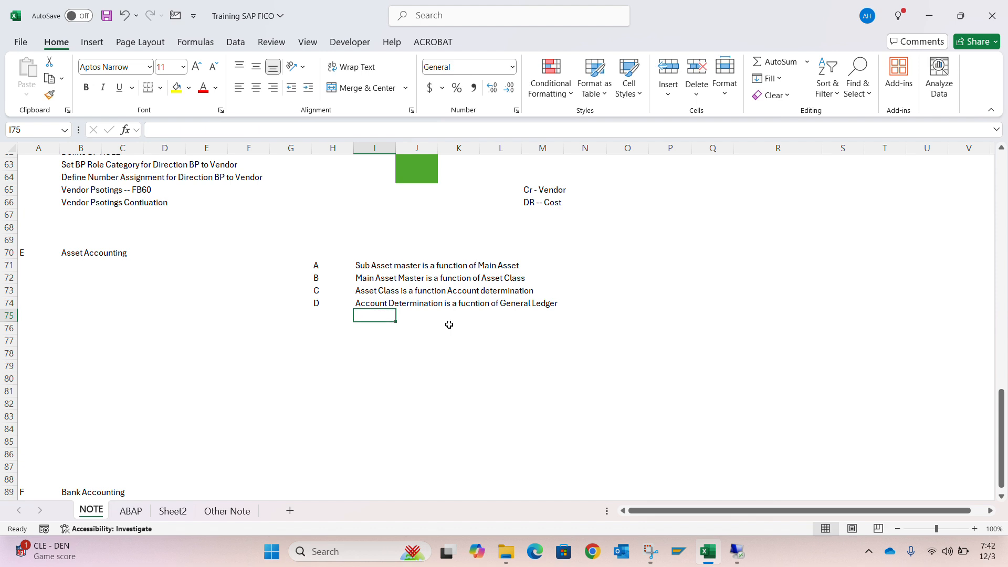
key(Up)
key(Up)
key(Up)
key(Up)
key(Up)
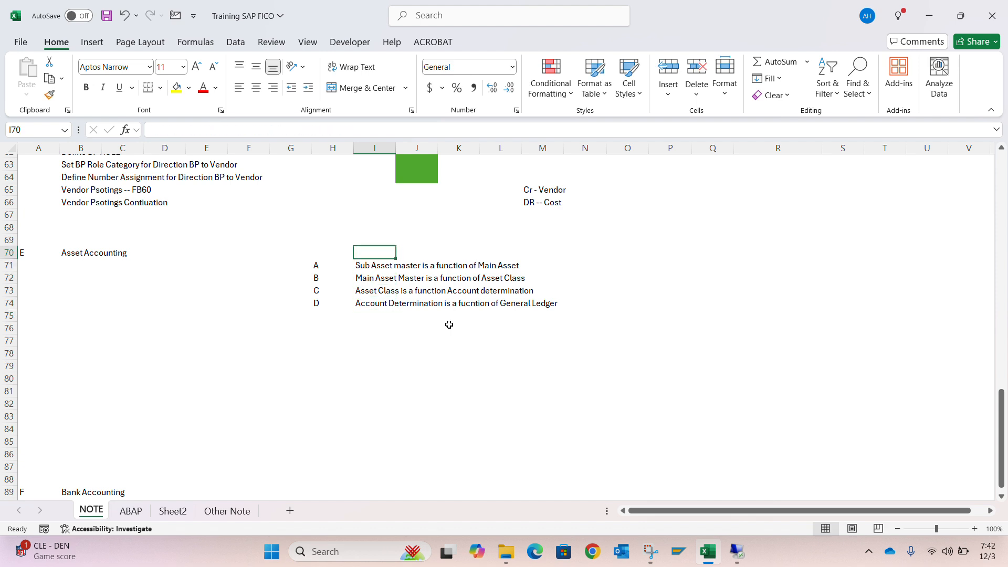
key(Down)
key(Down)
key(Down)
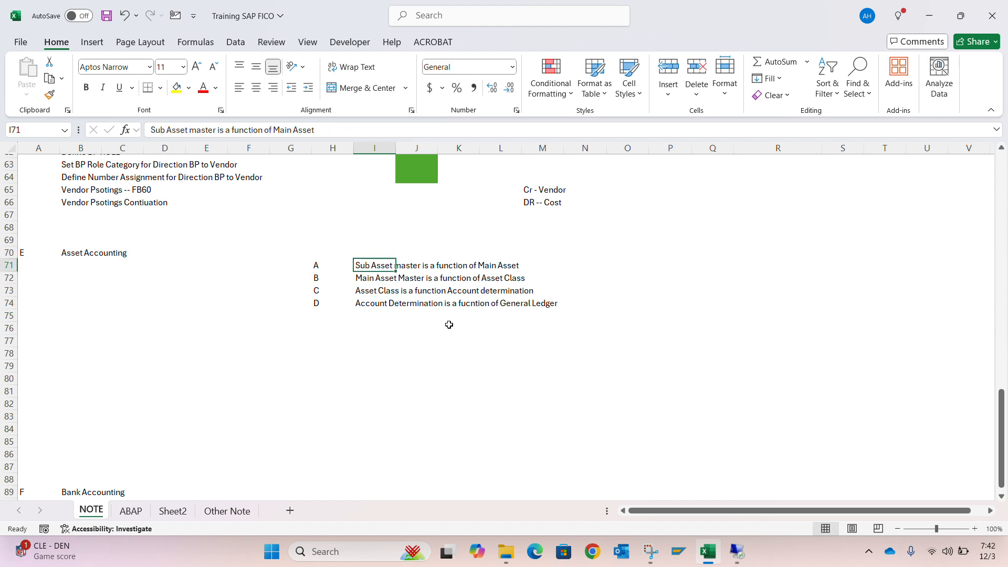
key(Up)
key(Up)
Switch to the SAP remote desktop session and open transaction AS01 in a new SAP session
key(alt+Tab)
key(alt+Tab)
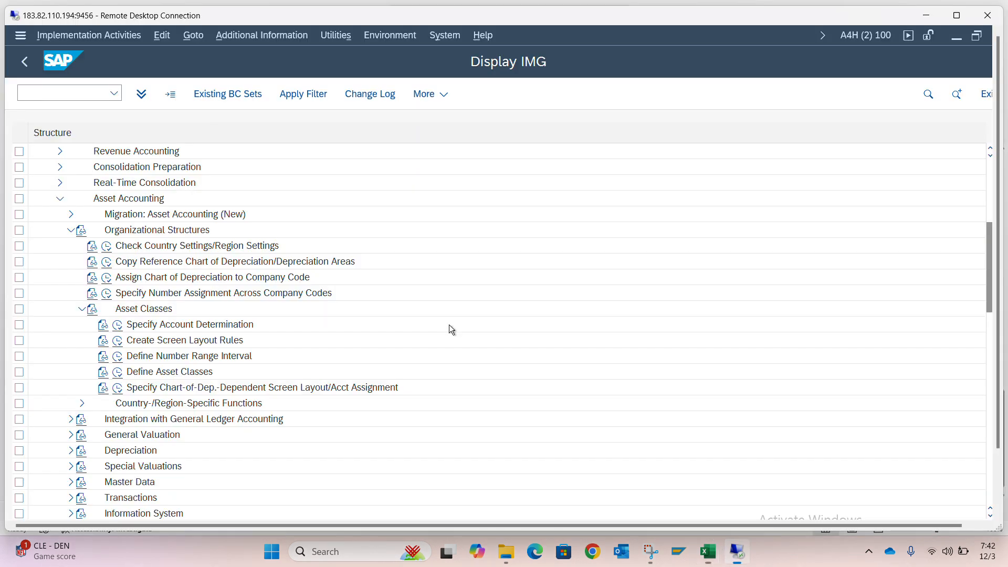
scroll(448, 329, up, 5)
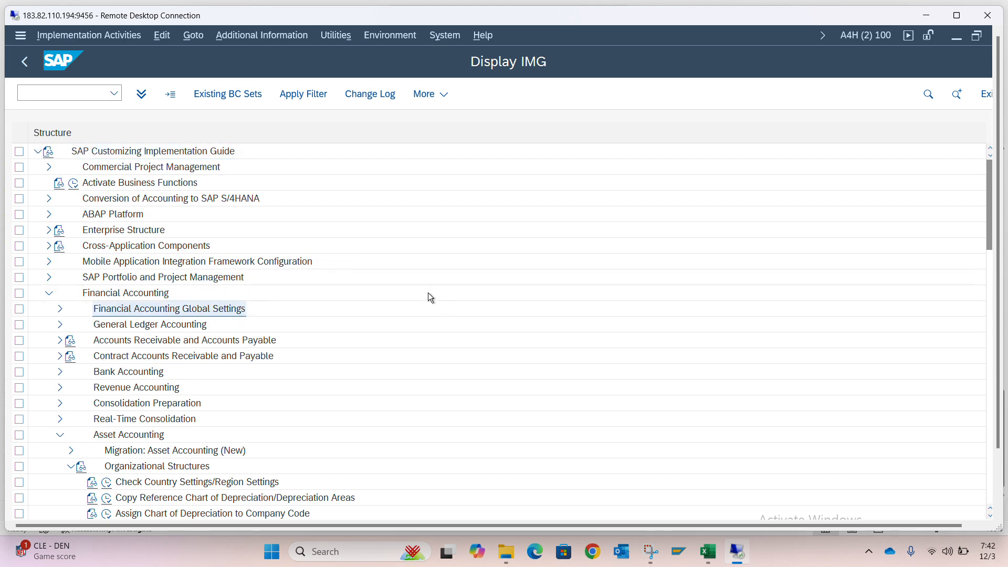
key(ctrl+n)
text(as01)
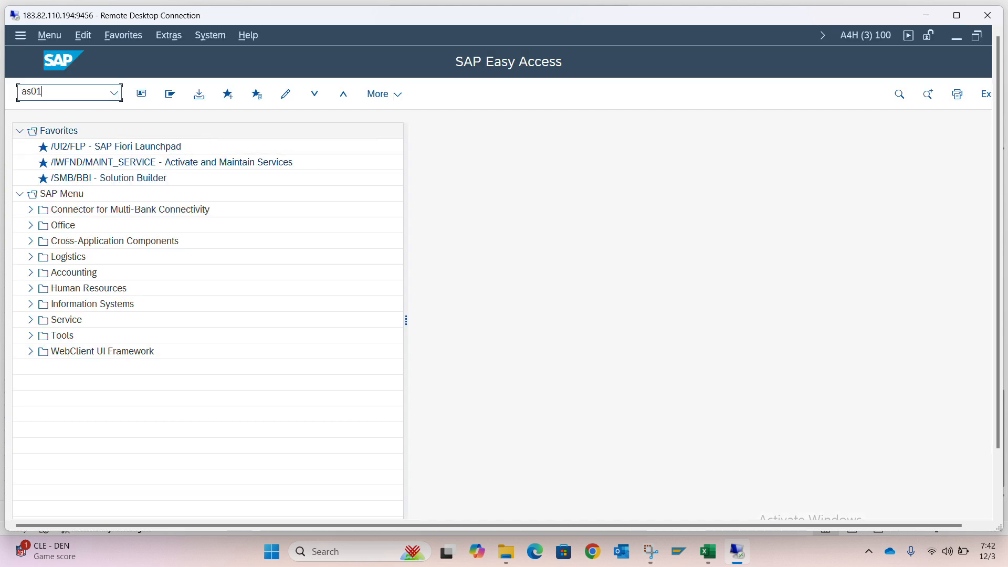
key(Return)
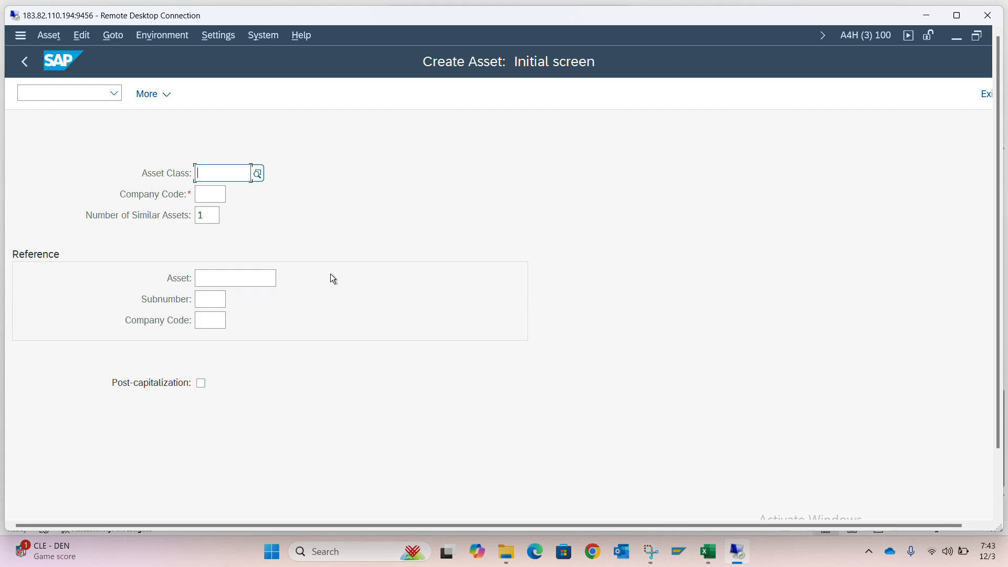
Compare the initial asset creation screen in SAP with the asset accounting notes in Excel, finishing on the notes
key(alt+Tab)
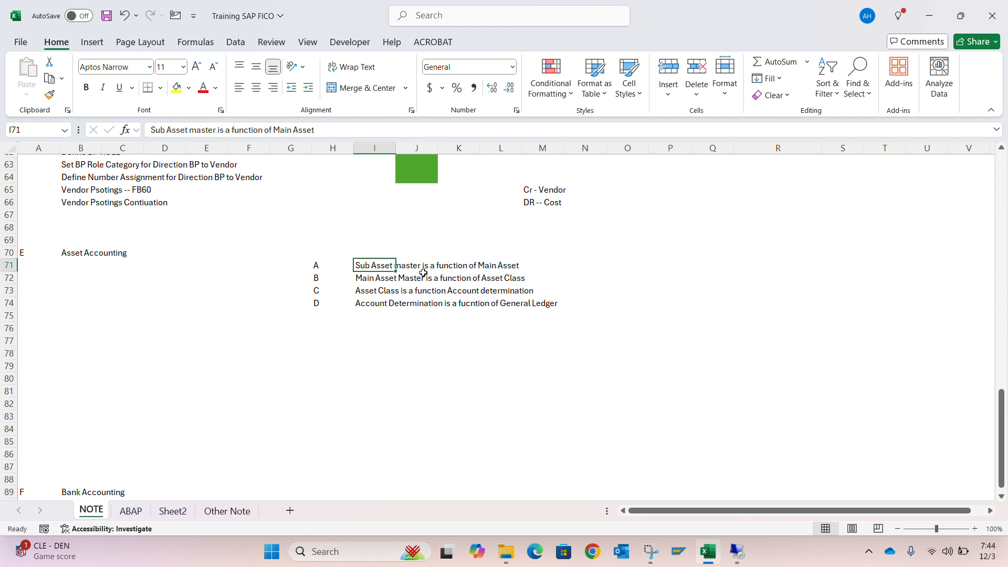
key(alt+Tab)
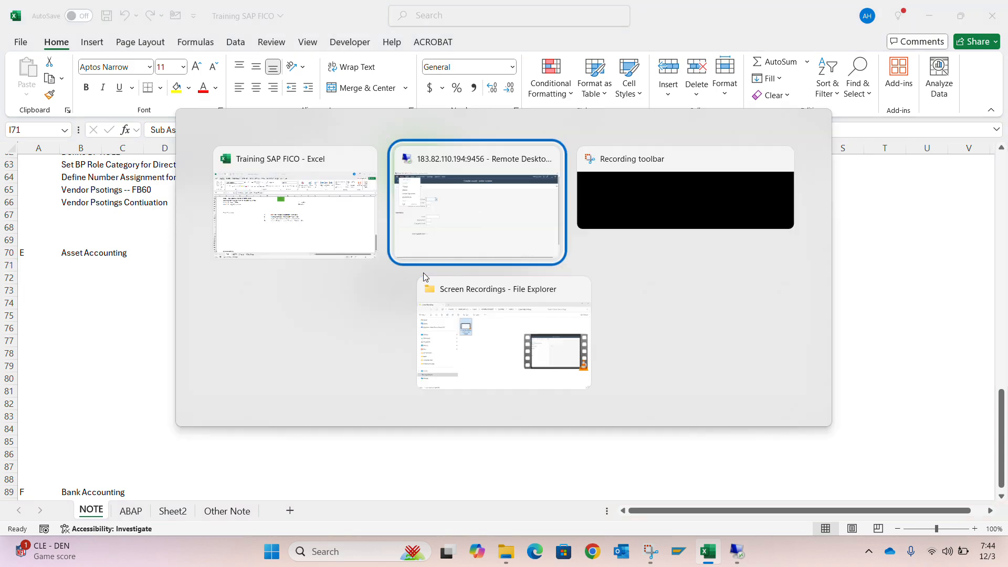
click(286, 200)
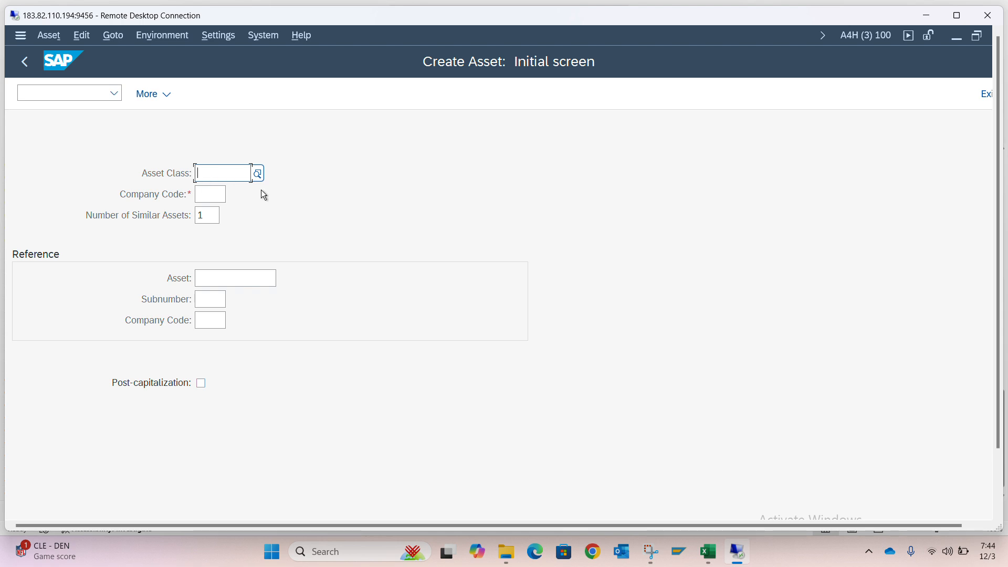
key(alt+Tab)
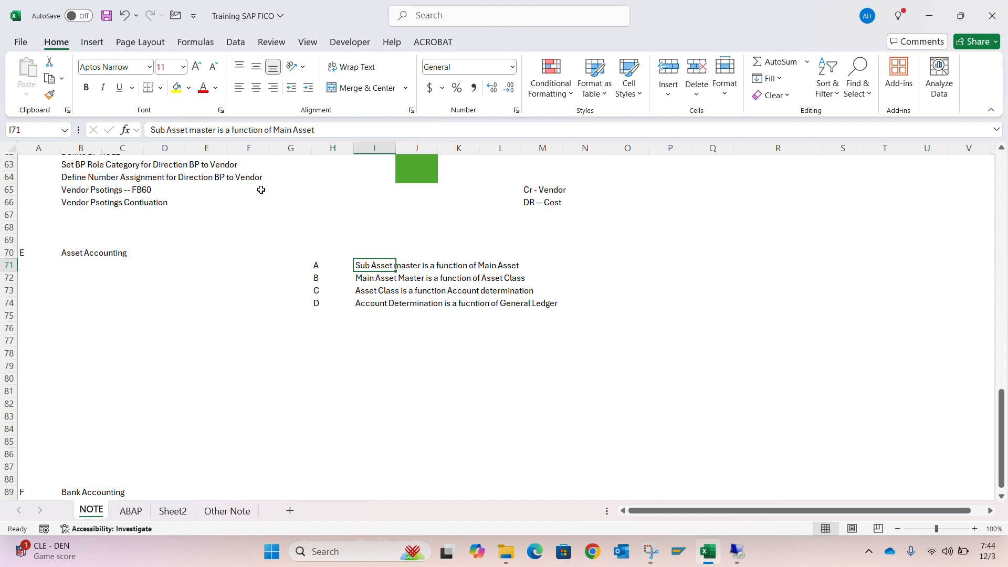
key(Left)
key(Left)
key(Left)
key(Left)
key(Left)
key(Left)
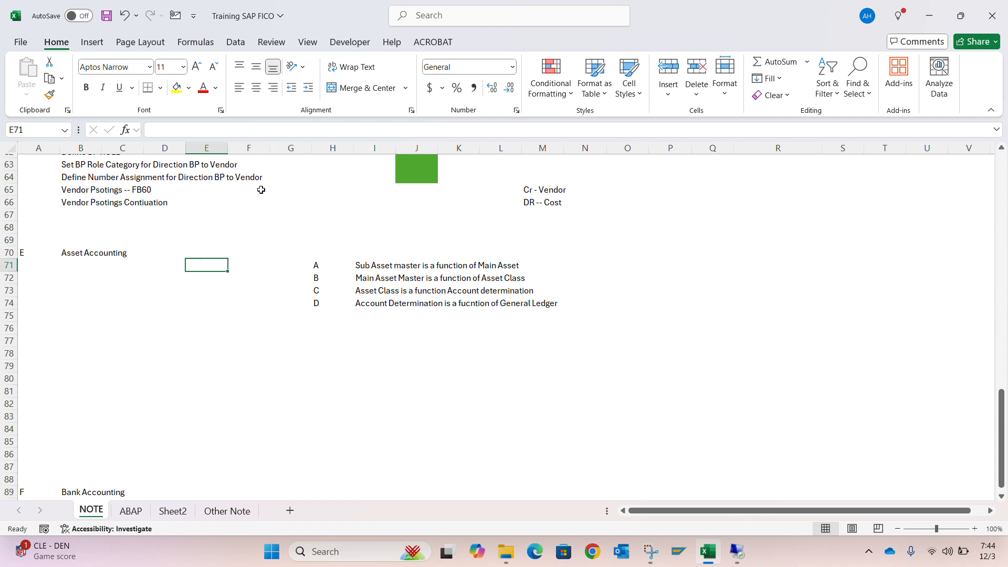
key(Down)
key(Left)
key(Up)
key(Left)
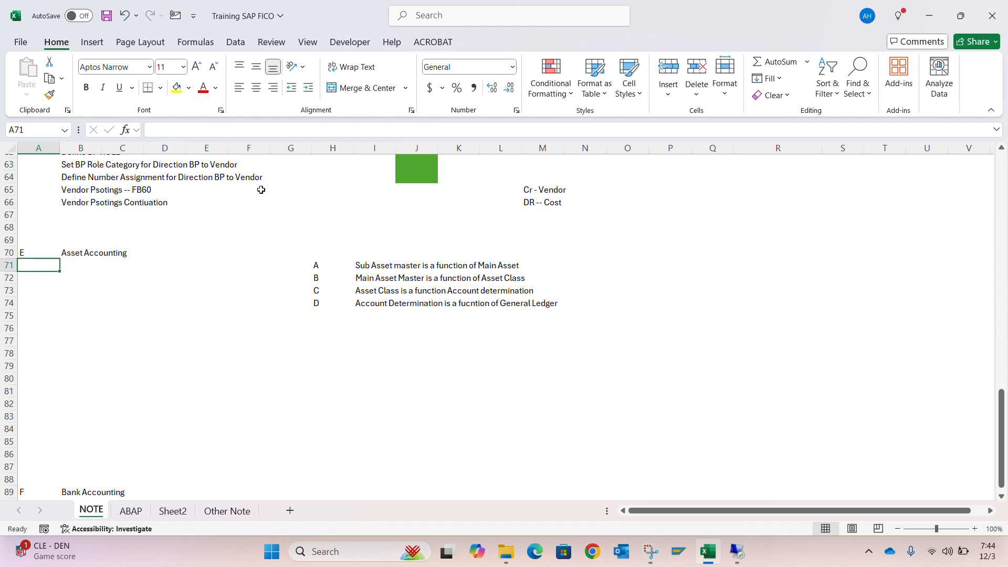
key(Right)
key(Down)
key(Left)
key(Right)
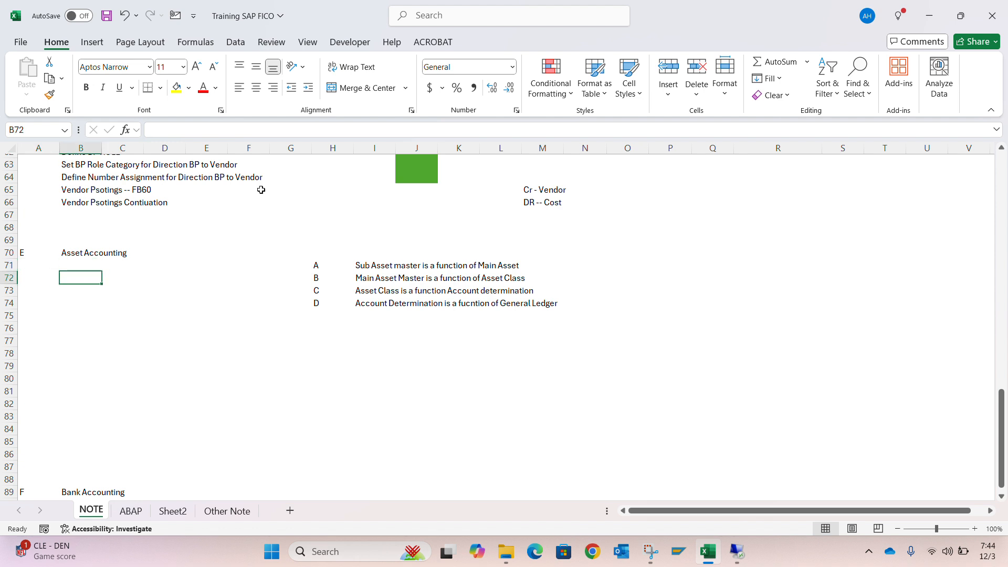
Switch to the SAP remote desktop session and display the SAP Reference IMG through transaction SPRO in a new SAP session
key(alt+Tab)
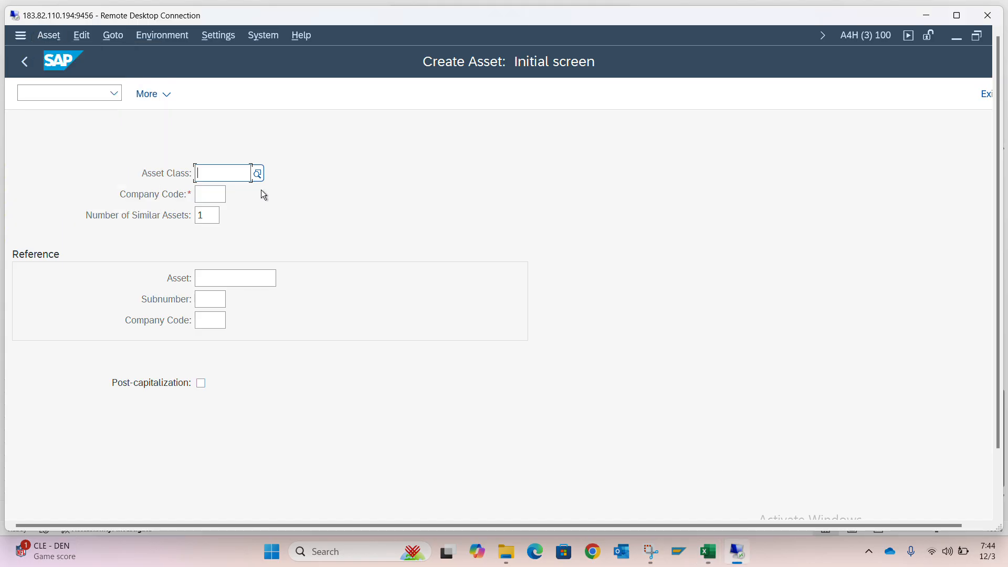
key(alt+Tab)
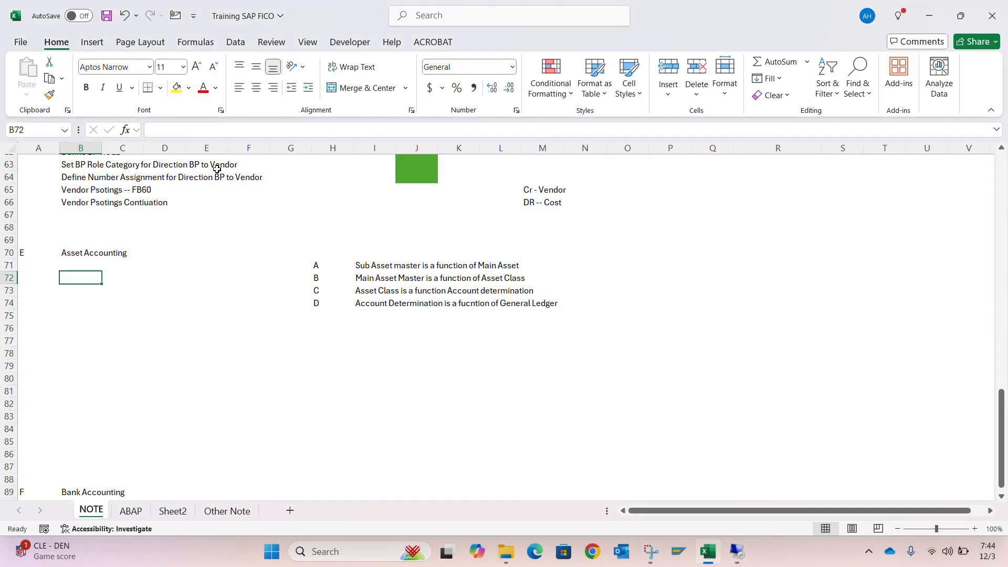
key(alt+Tab)
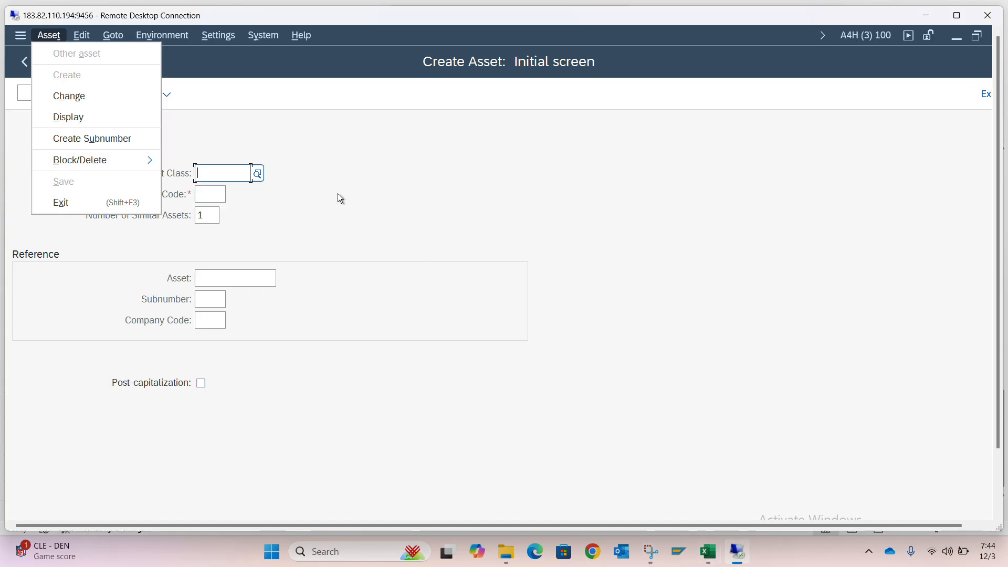
click(73, 93)
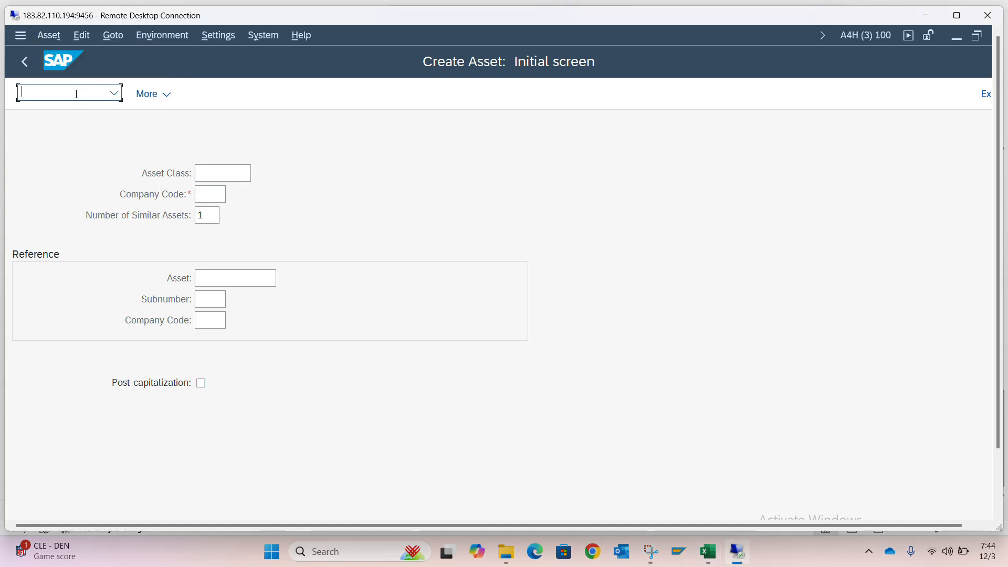
text(spro)
key(Return)
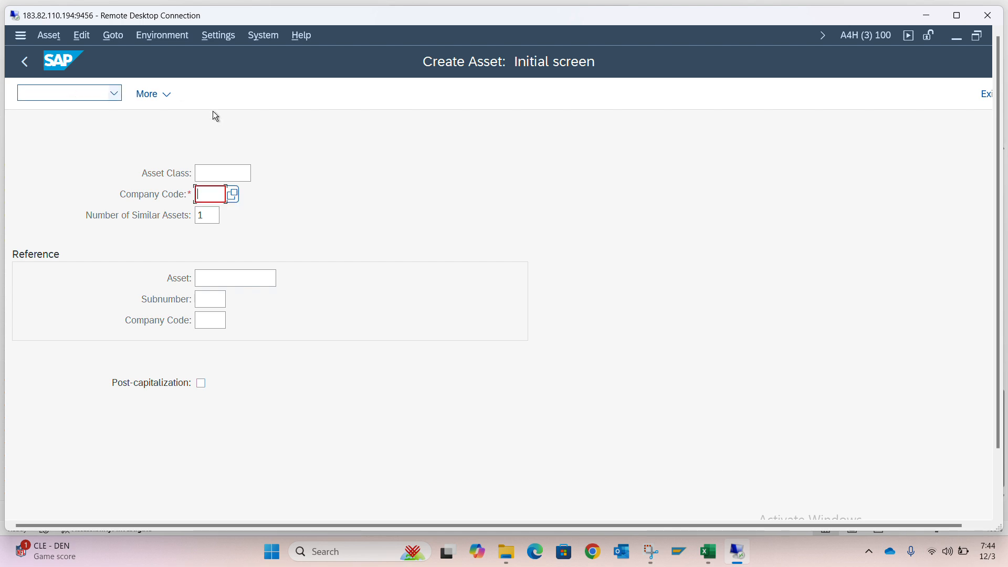
click(86, 93)
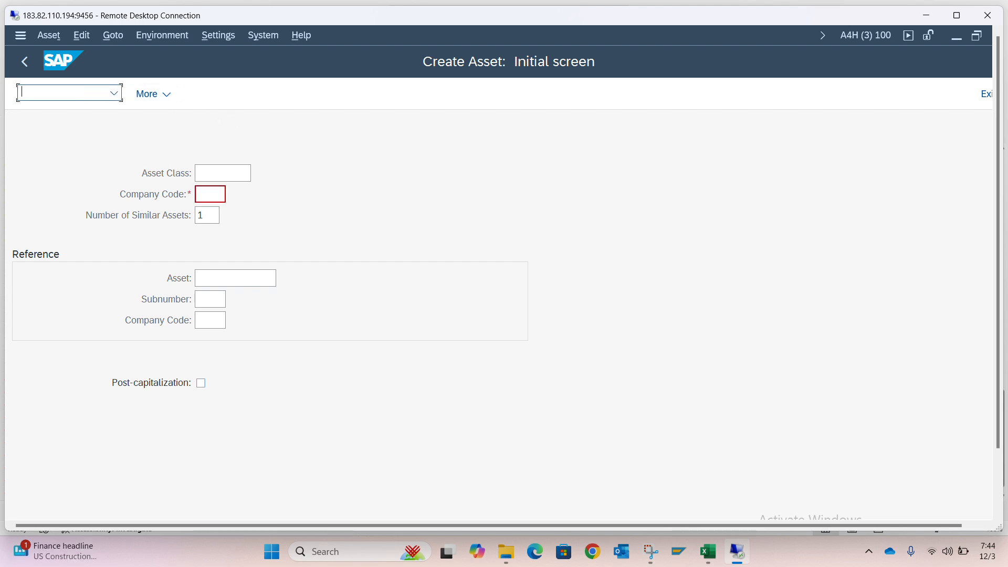
text(/nspro)
key(Return)
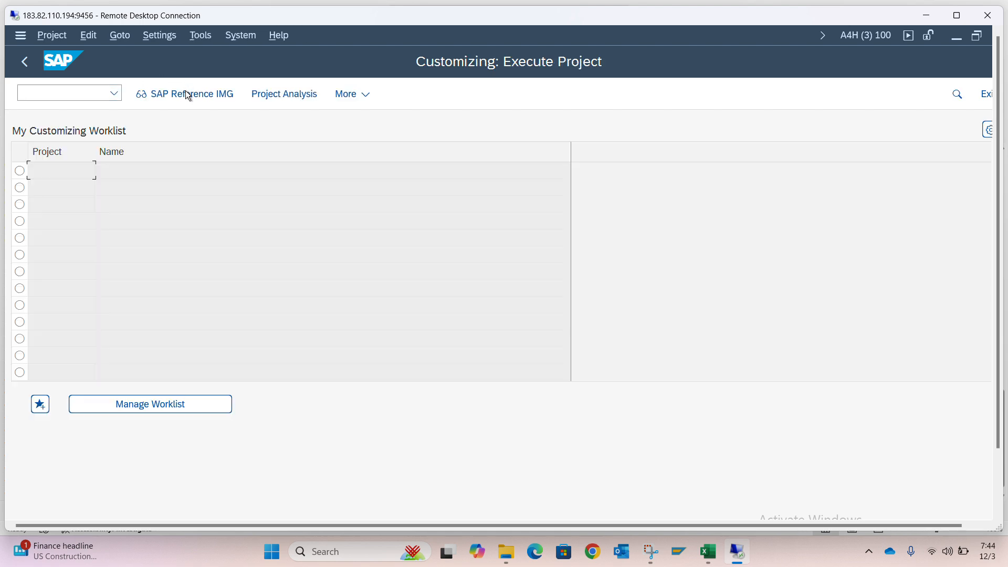
click(188, 95)
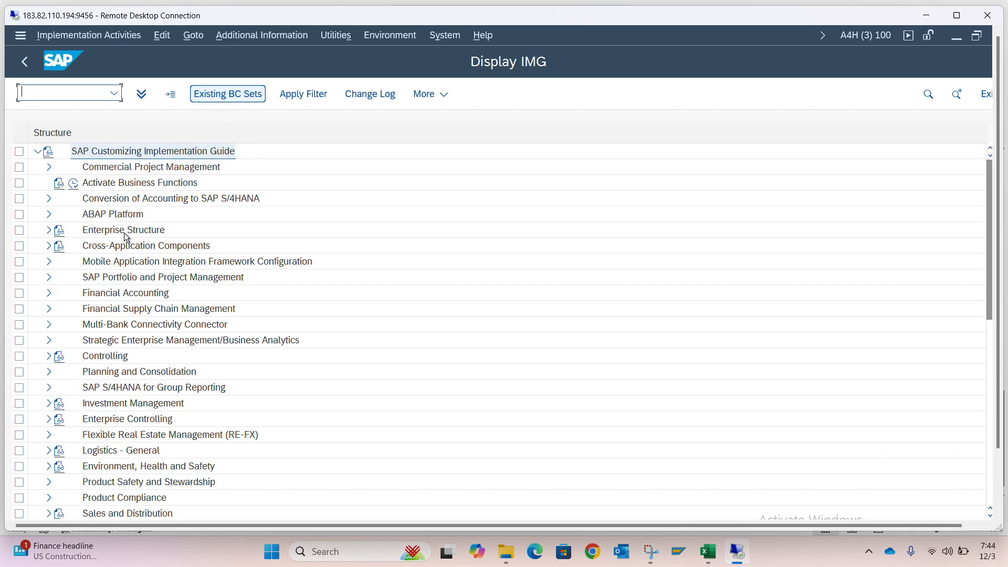
Expand the IMG structure through Financial Accounting, Asset Accounting and Organizational Structures down to the Asset Classes activities
click(48, 293)
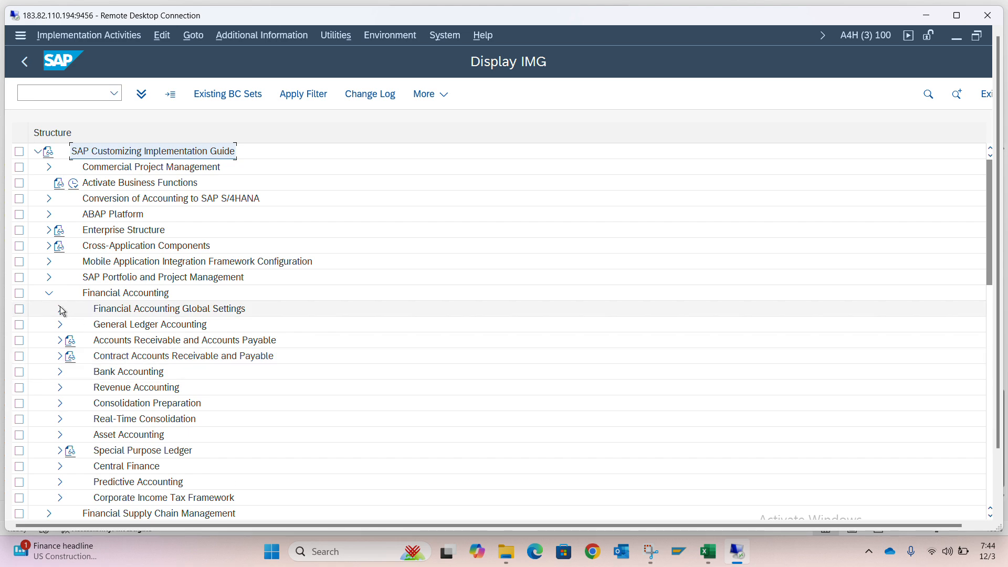
click(60, 435)
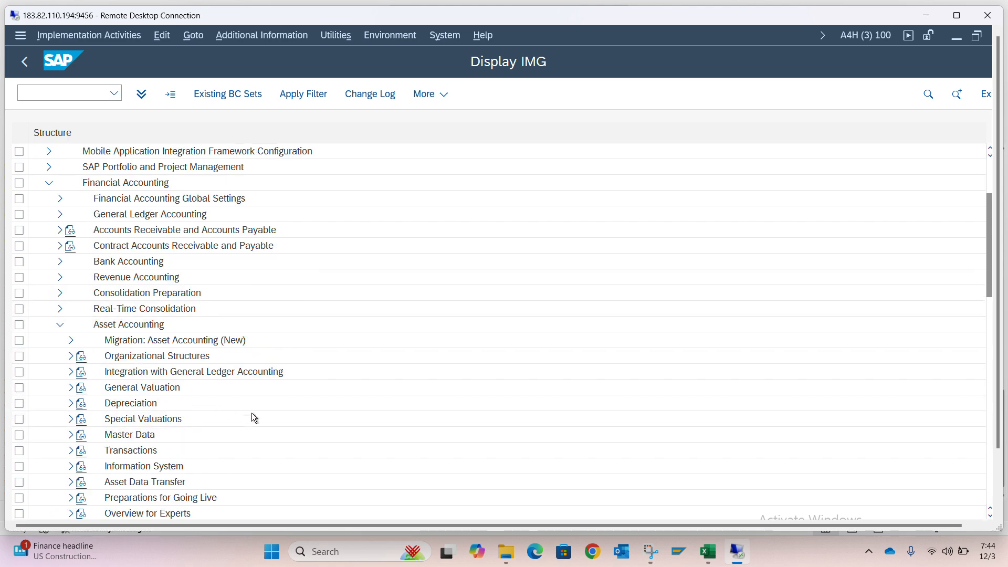
scroll(226, 402, down, 2)
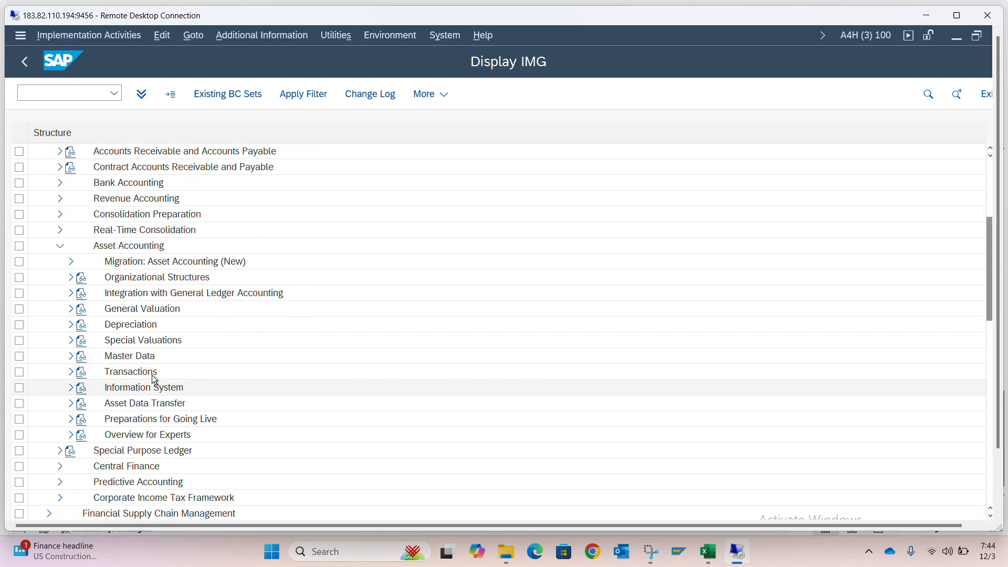
click(70, 277)
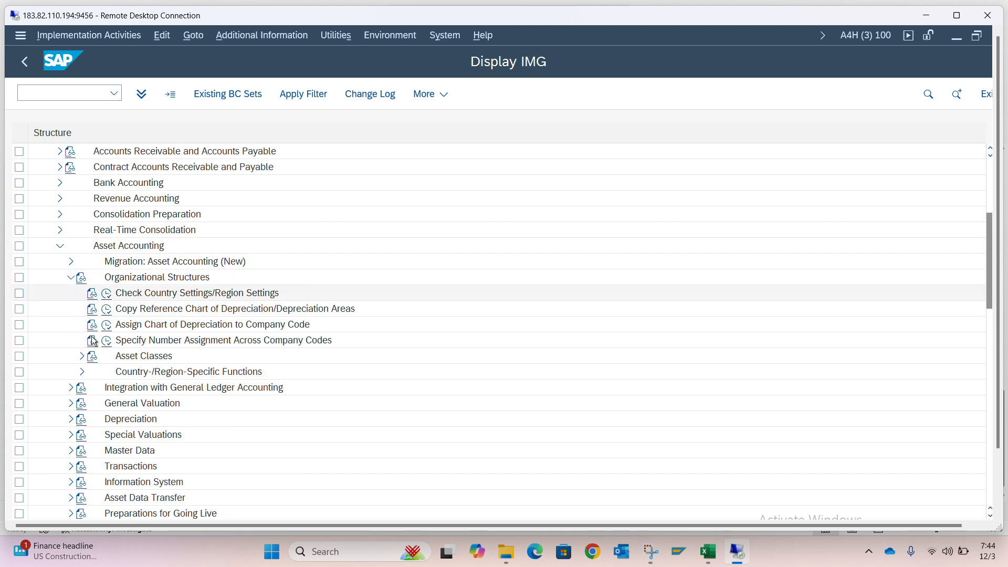
click(82, 356)
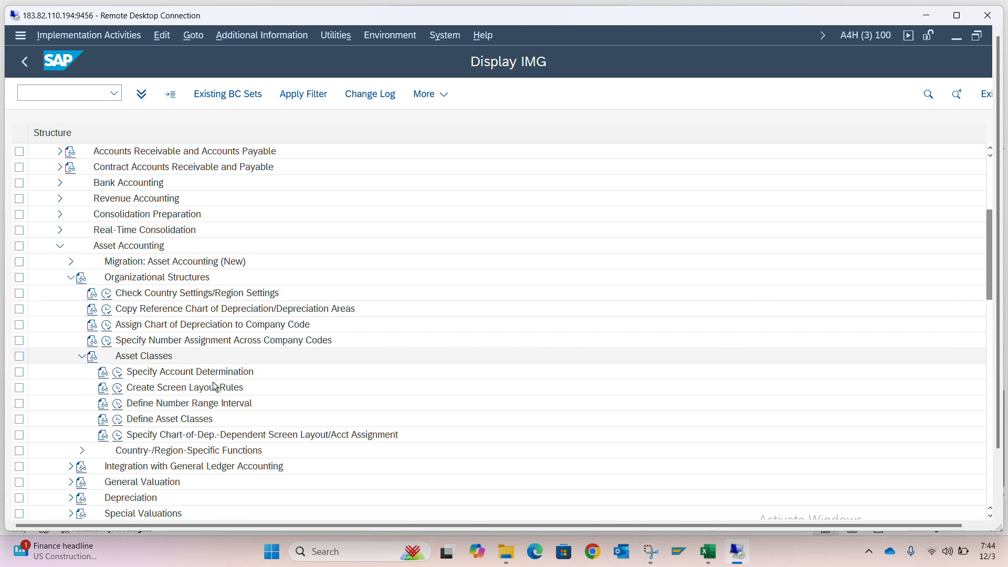
scroll(214, 387, down, 2)
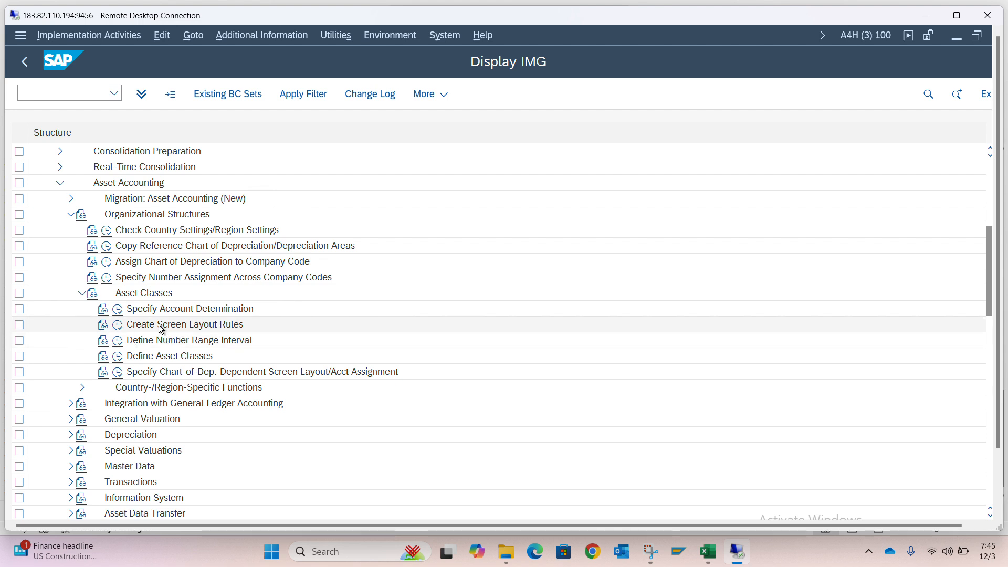
Open the Define Asset Classes activity with a blank new entry and maximize the remote desktop window
click(118, 357)
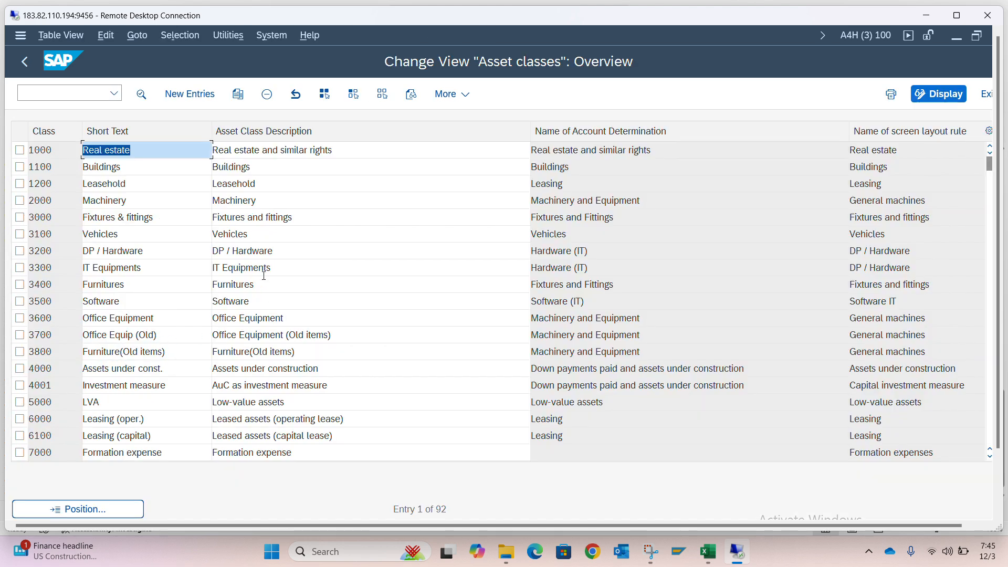
click(198, 97)
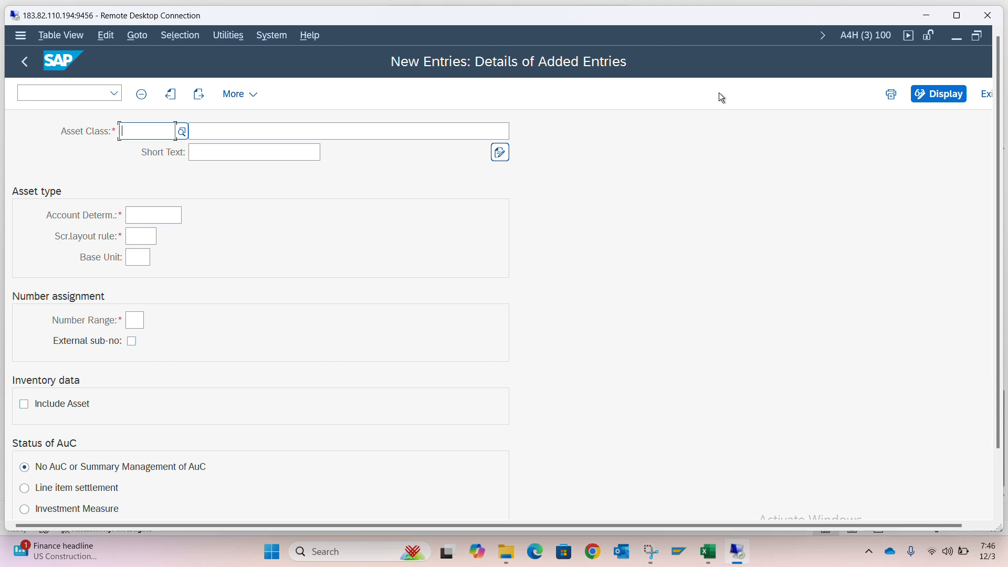
click(958, 20)
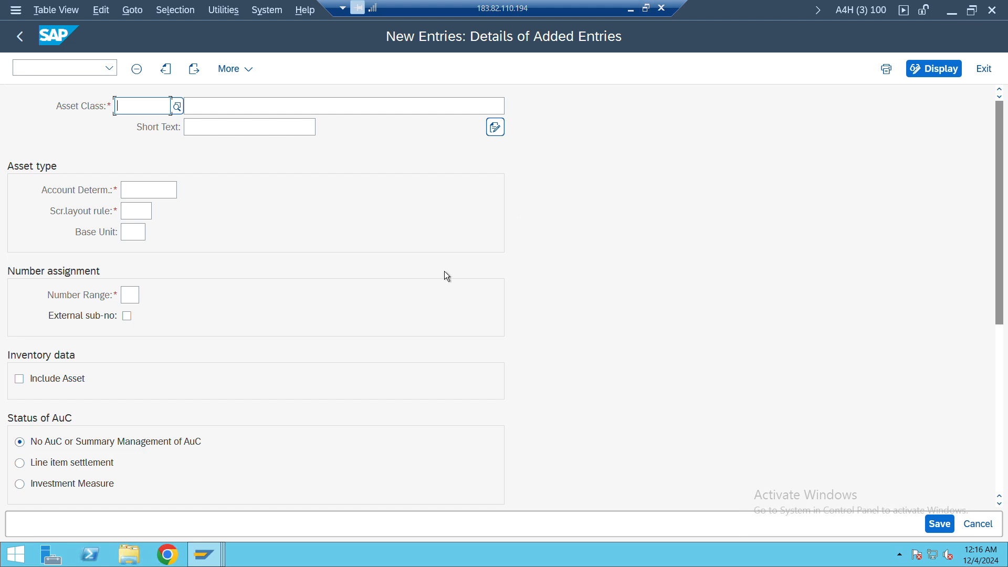
Return to the Display IMG session and open the Specify Account Determination activity under Asset Classes
click(212, 557)
mouse_move(211, 556)
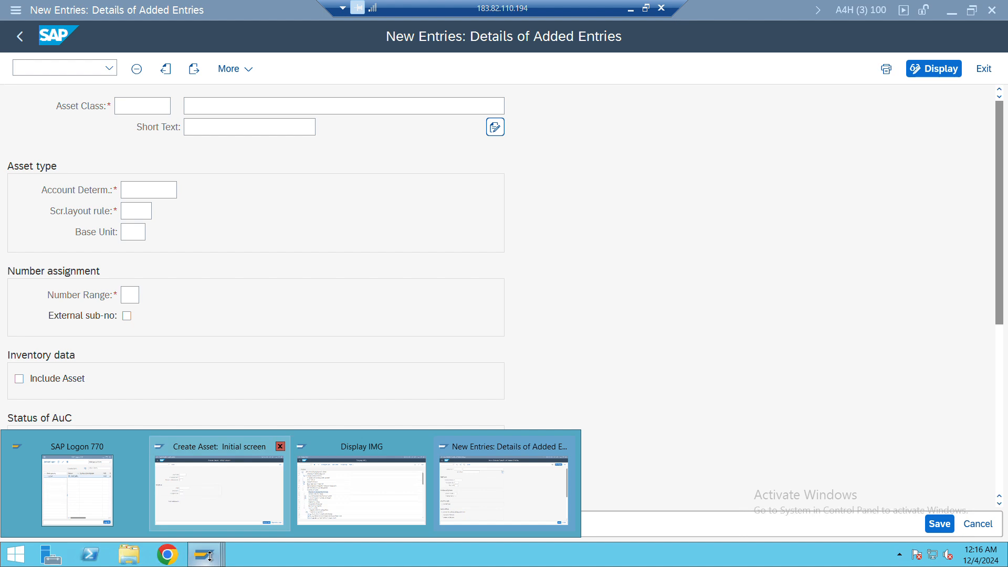
click(354, 497)
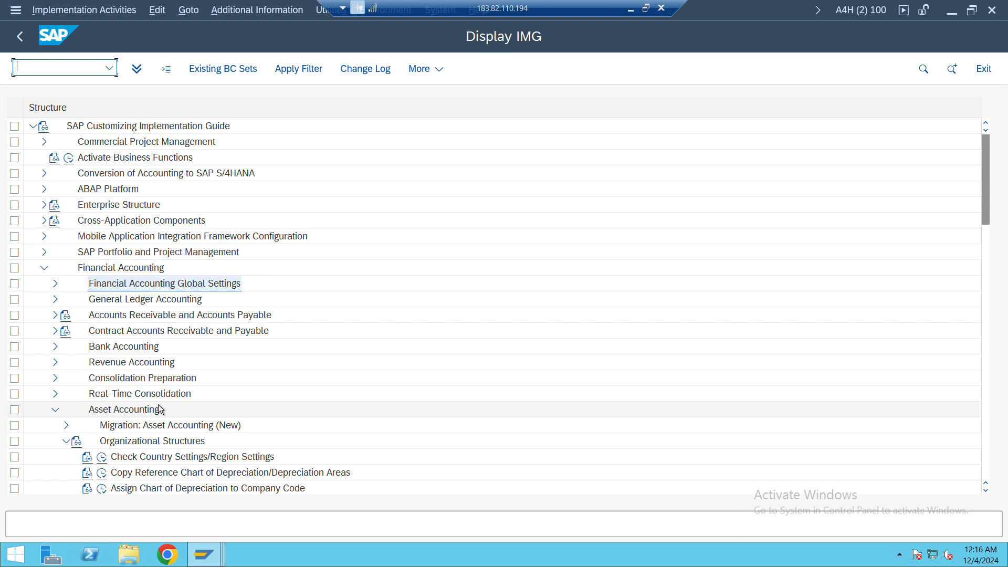
scroll(270, 377, down, 1)
scroll(272, 381, down, 1)
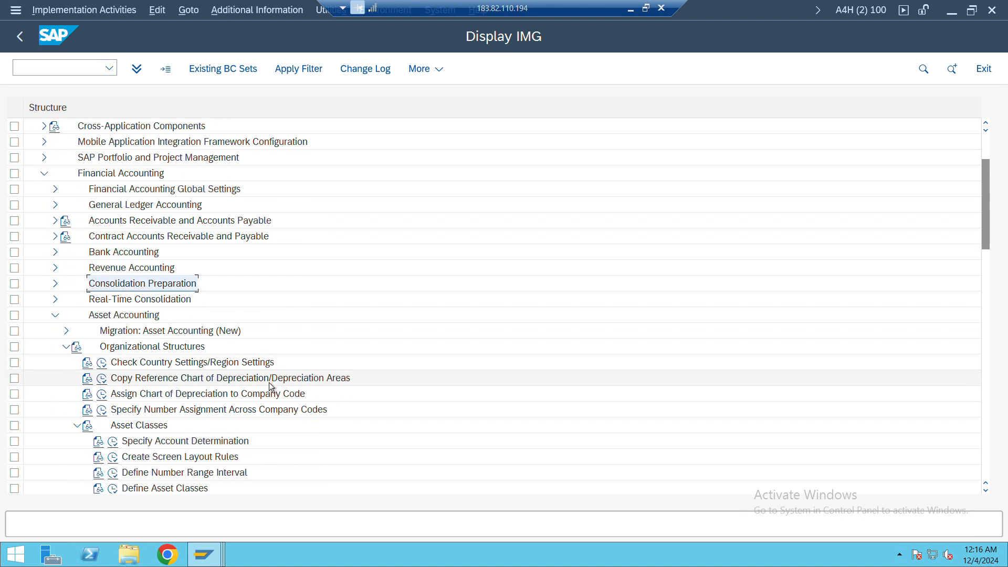
click(114, 443)
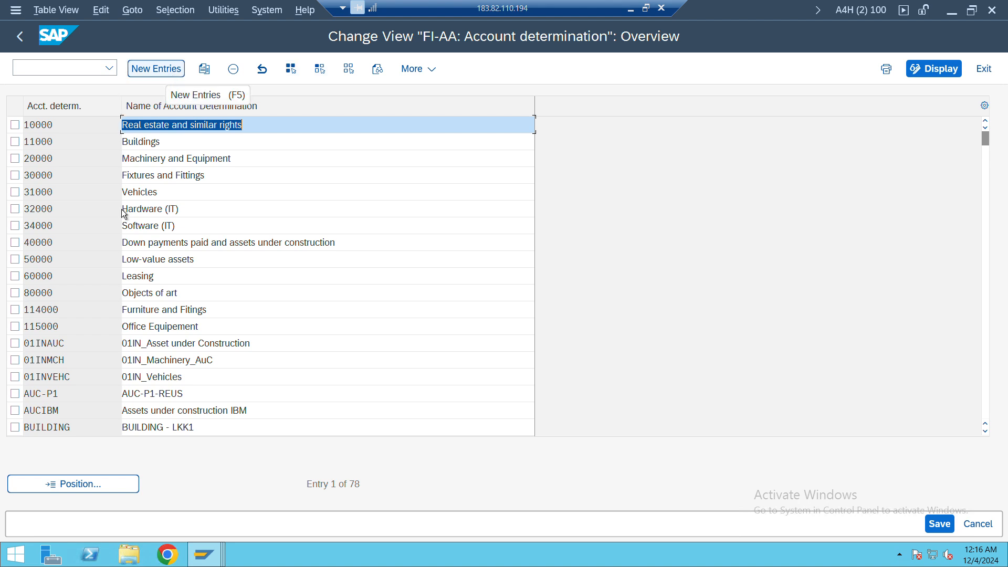
Copy the Furniture and Fitings account determination and set the copy's key to 116000
click(16, 312)
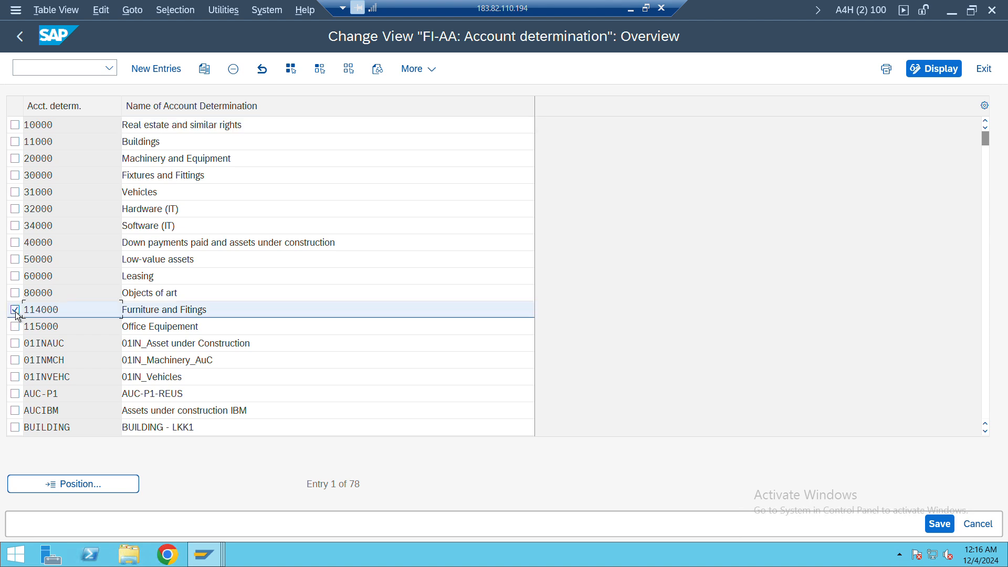
click(205, 69)
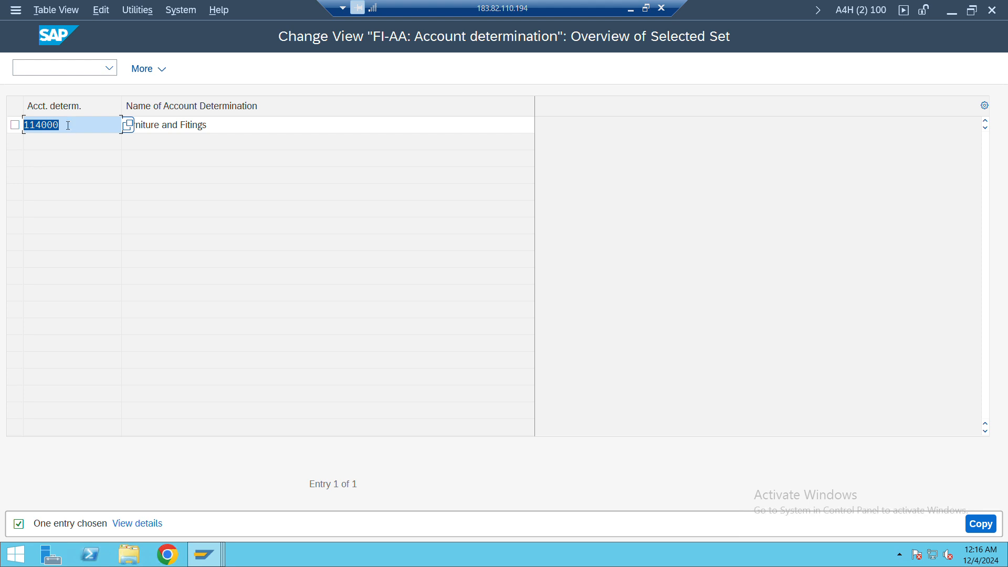
click(66, 123)
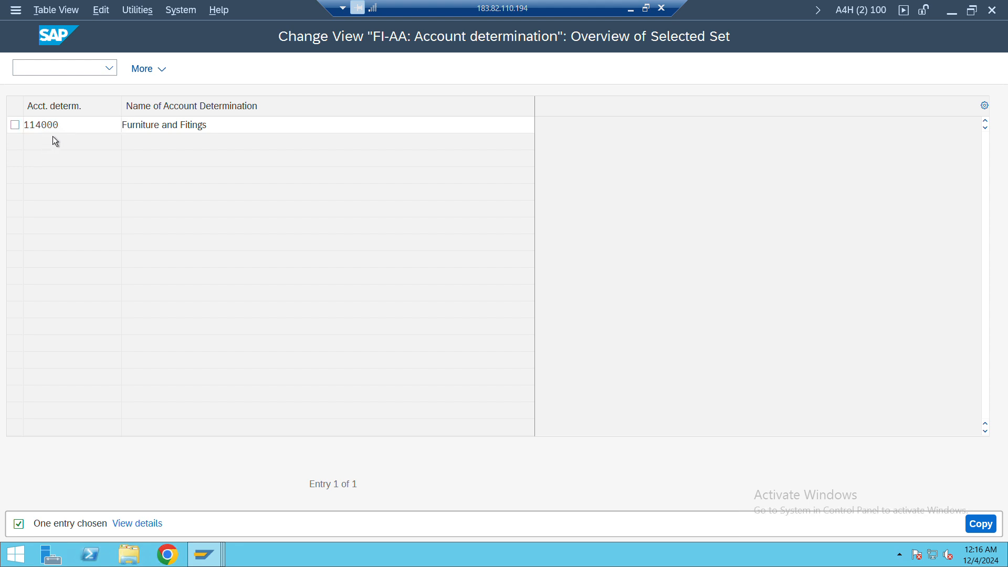
key(Return)
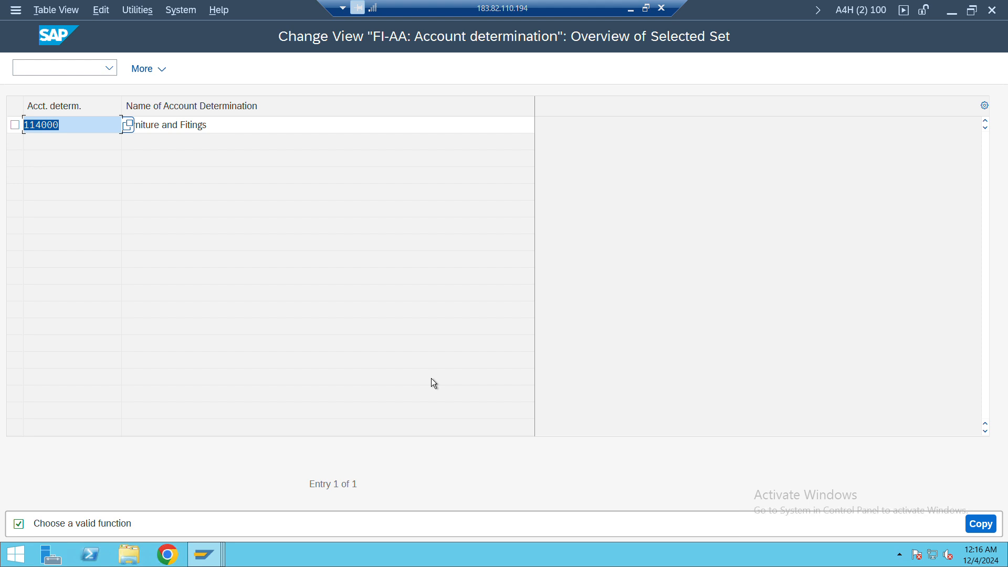
text(116000)
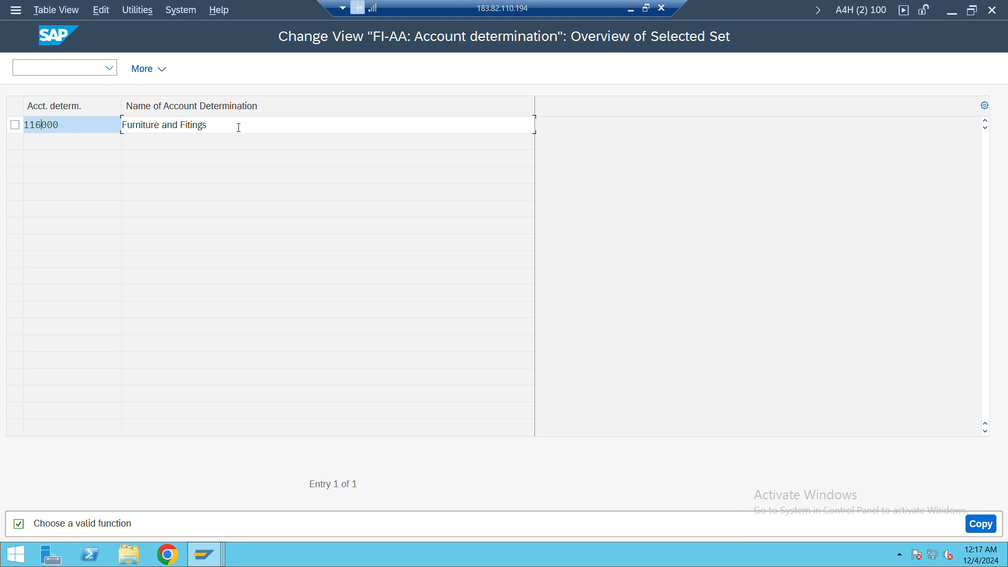
Name account determination 116000 "Computer Items" and complete the copy
key(Tab)
text(Com)
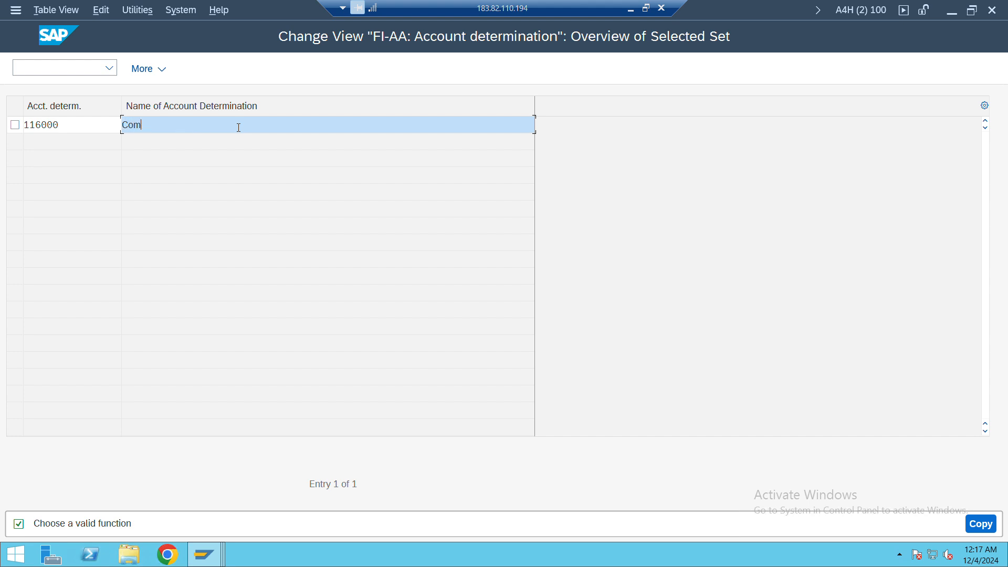
key(BackSpace)
key(BackSpace)
key(BackSpace)
text(Computer Items)
key(Return)
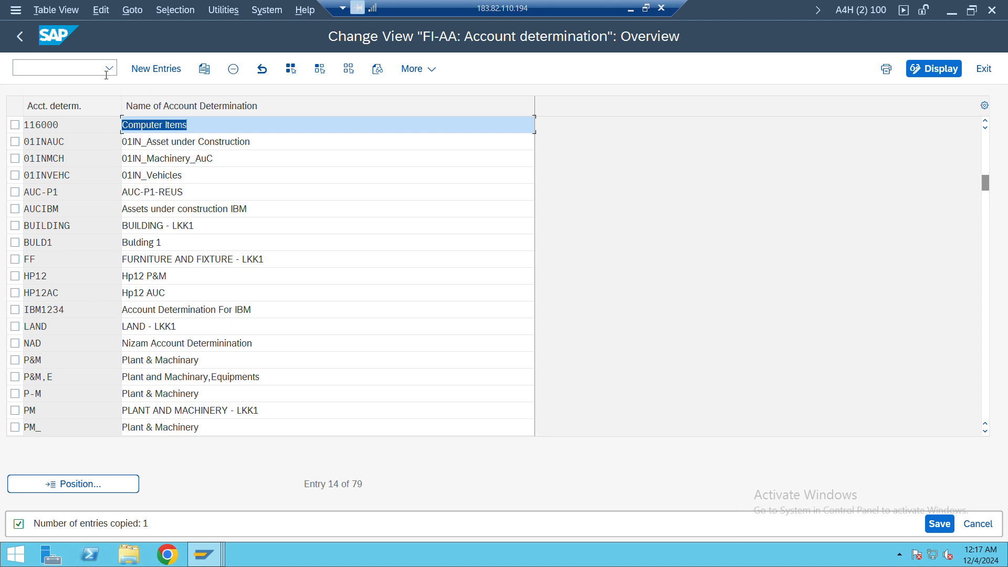
Leave the account determination overview and choose to save the copied entry
click(63, 130)
drag(45, 130, 12, 129)
click(21, 43)
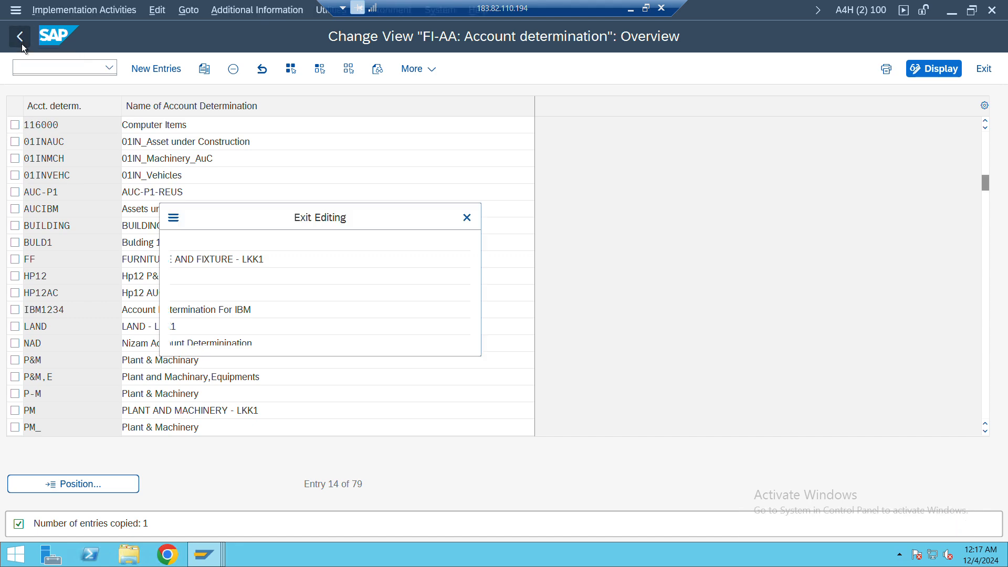
click(261, 325)
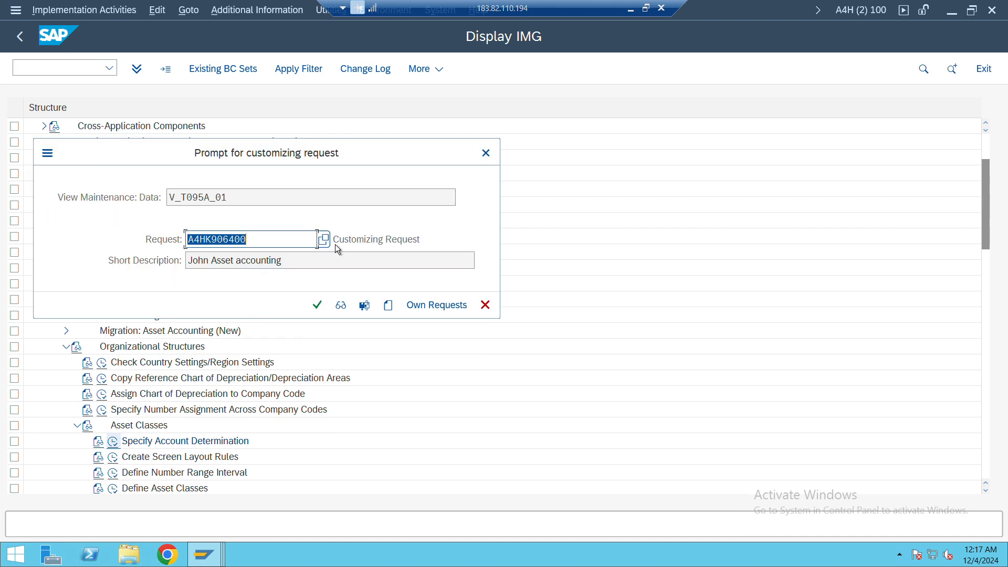
Create a new customizing request whose short description is a first name followed by "System Set up"
click(388, 305)
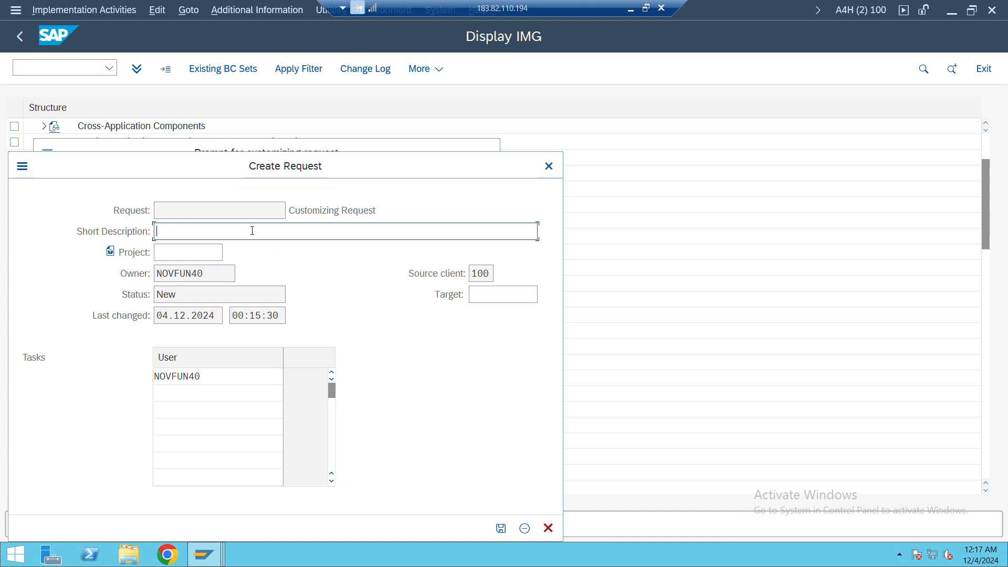
text(Rout)
key(BackSpace)
key(BackSpace)
key(BackSpace)
key(BackSpace)
text(Jd)
key(BackSpace)
key(BackSpace)
text(Jpy)
key(BackSpace)
key(BackSpace)
key(BackSpace)
text(jpoy)
key(BackSpace)
key(BackSpace)
key(BackSpace)
key(BackSpace)
text(Joy Coimp)
key(BackSpace)
key(BackSpace)
key(BackSpace)
key(BackSpace)
key(BackSpace)
text(C)
key(BackSpace)
text(Set)
key(BackSpace)
key(BackSpace)
key(BackSpace)
key(BackSpace)
text(System Set up)
key(Return)
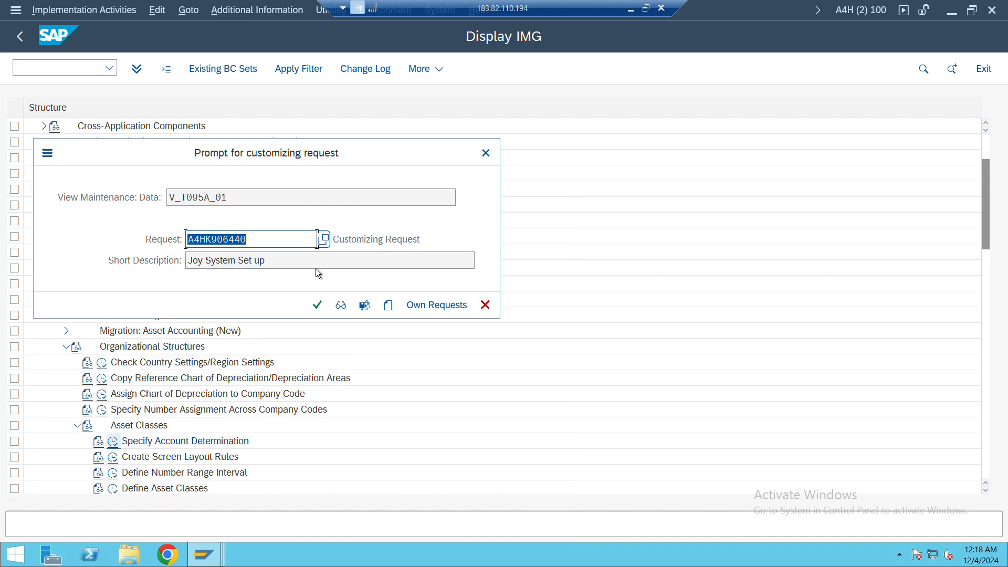
Confirm the customizing request to save the account determination, and open the Create Screen Layout Rules activity under Asset Classes
click(317, 305)
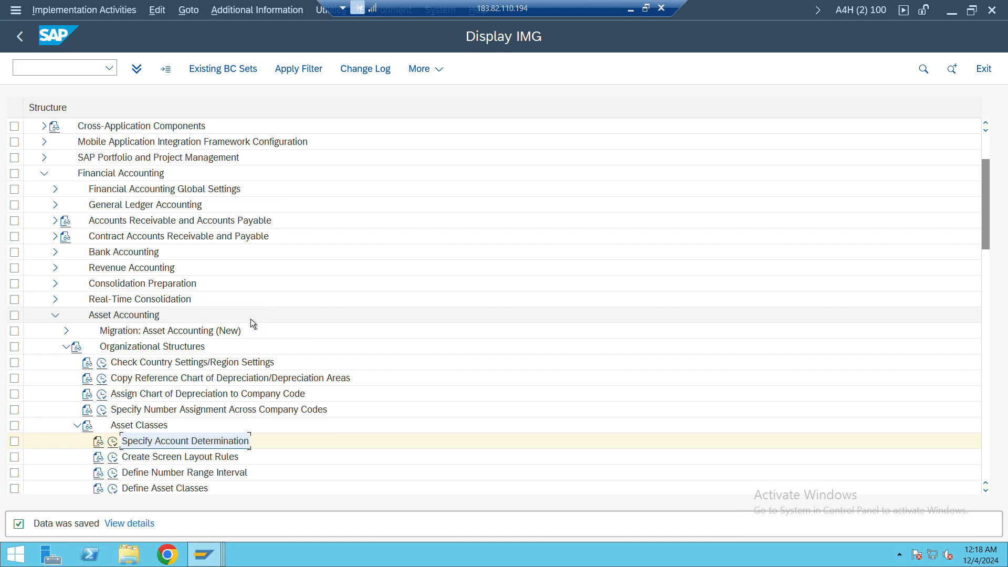
click(115, 459)
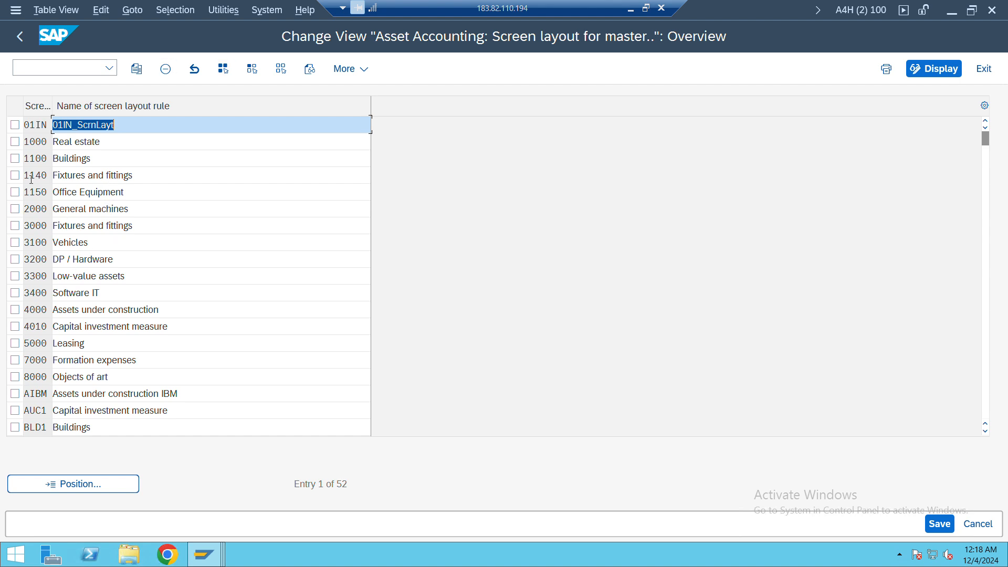
Copy screen layout rule 1140 Fixtures and fittings to a new rule with the key 1160
click(16, 176)
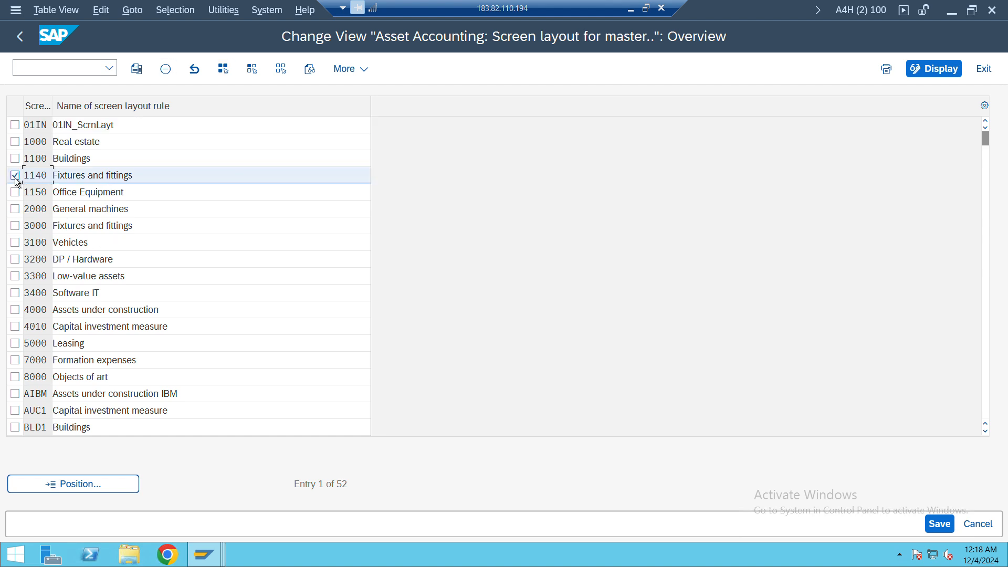
click(136, 70)
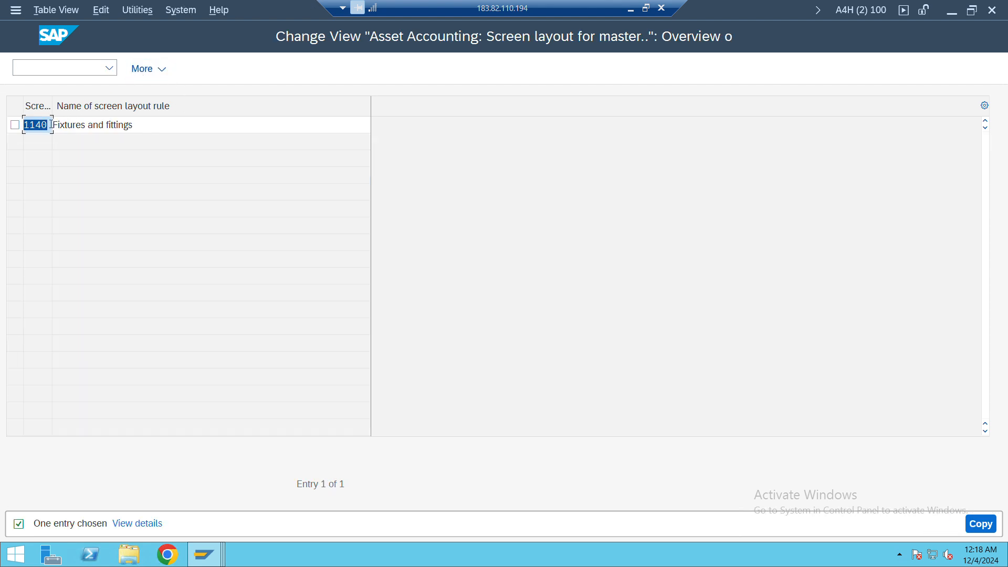
text(1160)
key(Return)
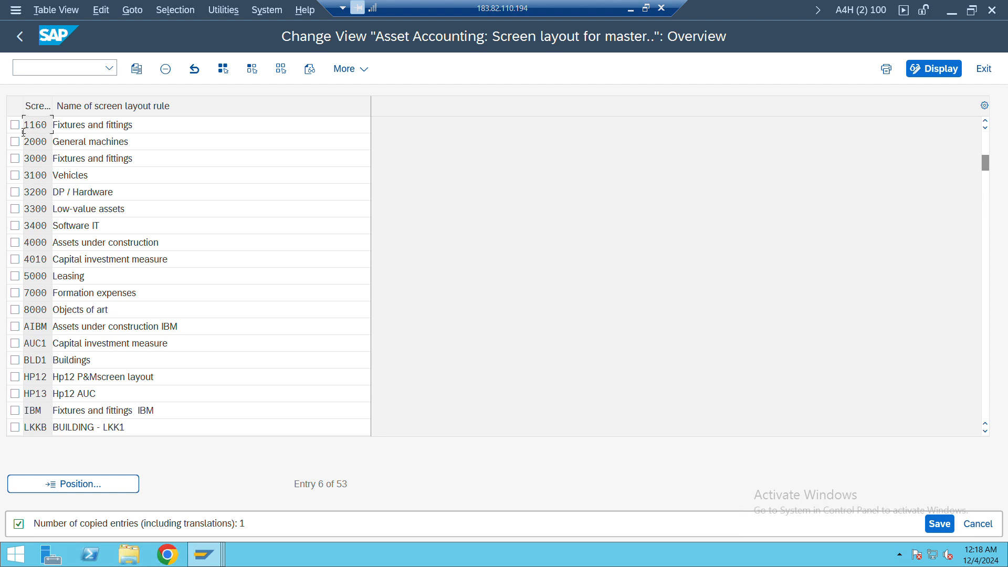
Save screen layout rule 1160 under the proposed customizing request and return to the IMG structure
mouse_move(956, 546)
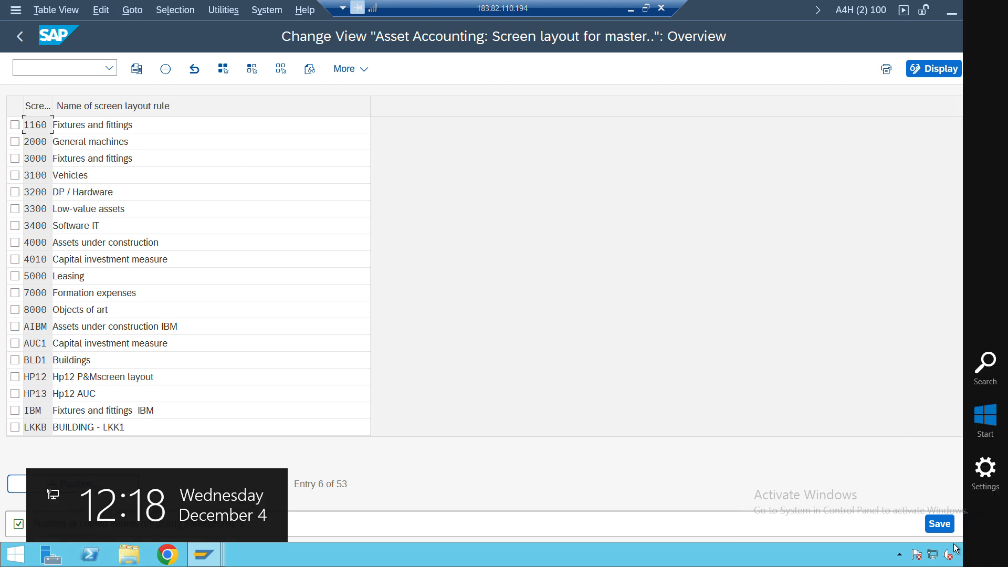
click(939, 523)
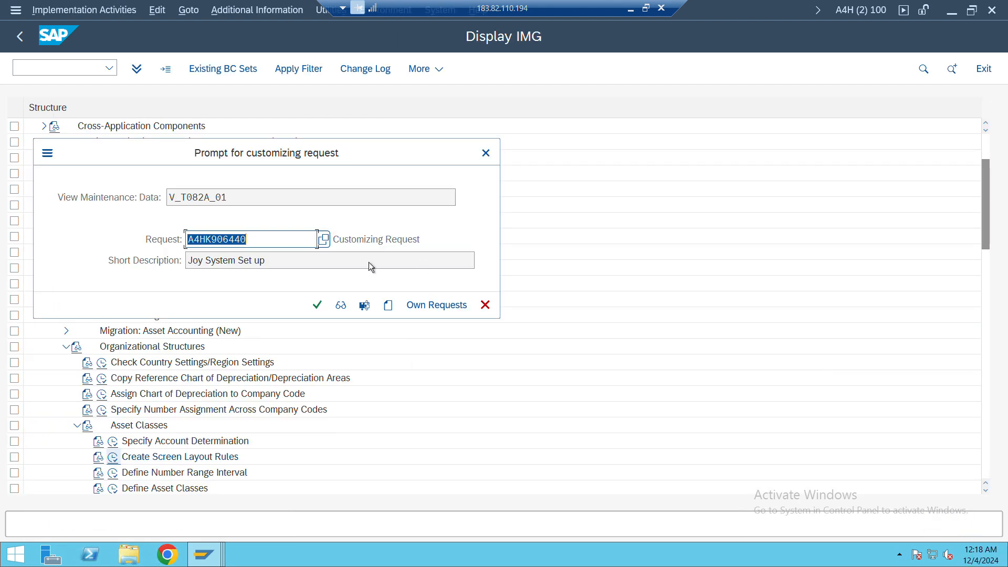
click(317, 304)
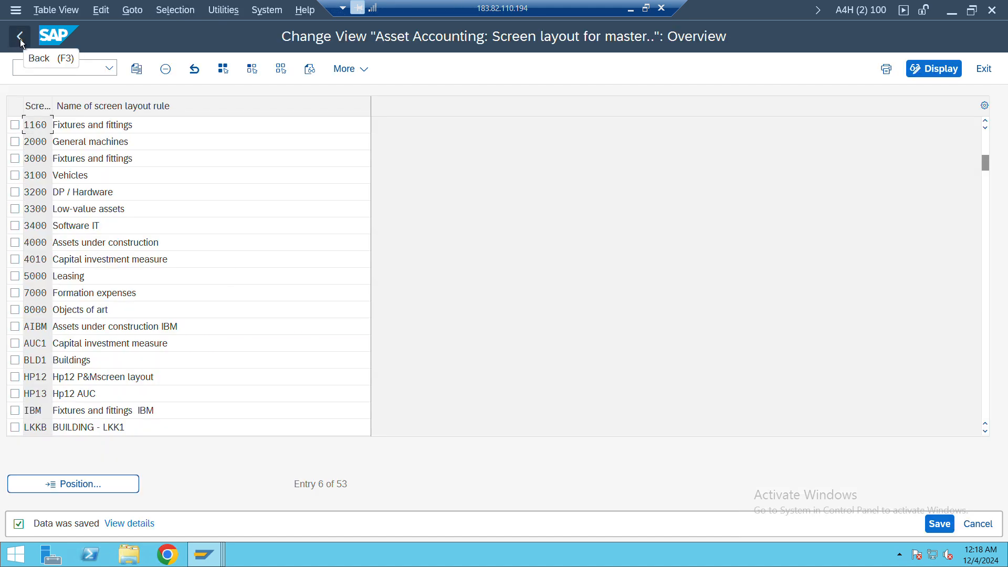
click(19, 38)
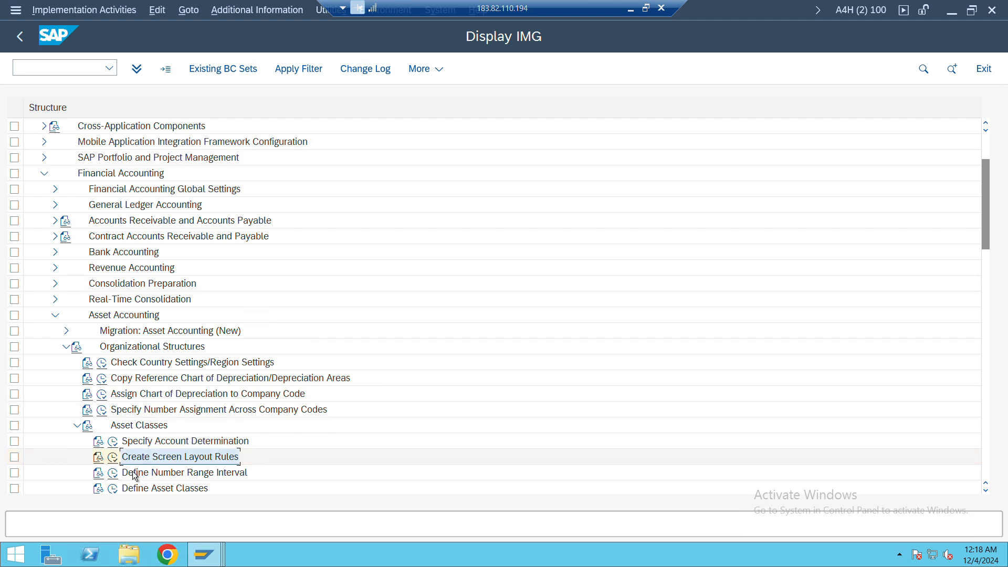
Shrink the remote desktop window and select the Specify Account Determination activity under Asset Classes
scroll(257, 459, down, 1)
scroll(258, 459, down, 2)
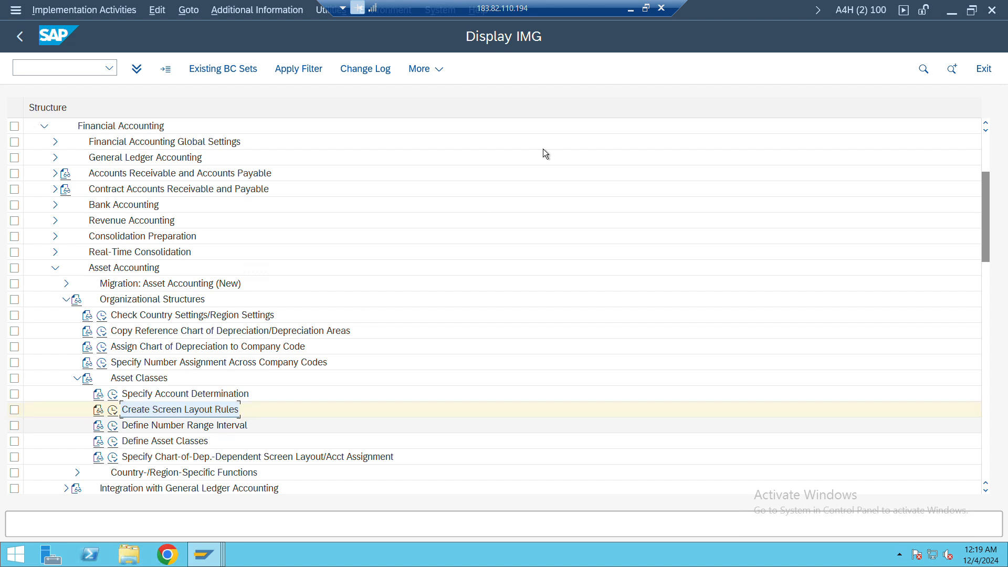
click(647, 10)
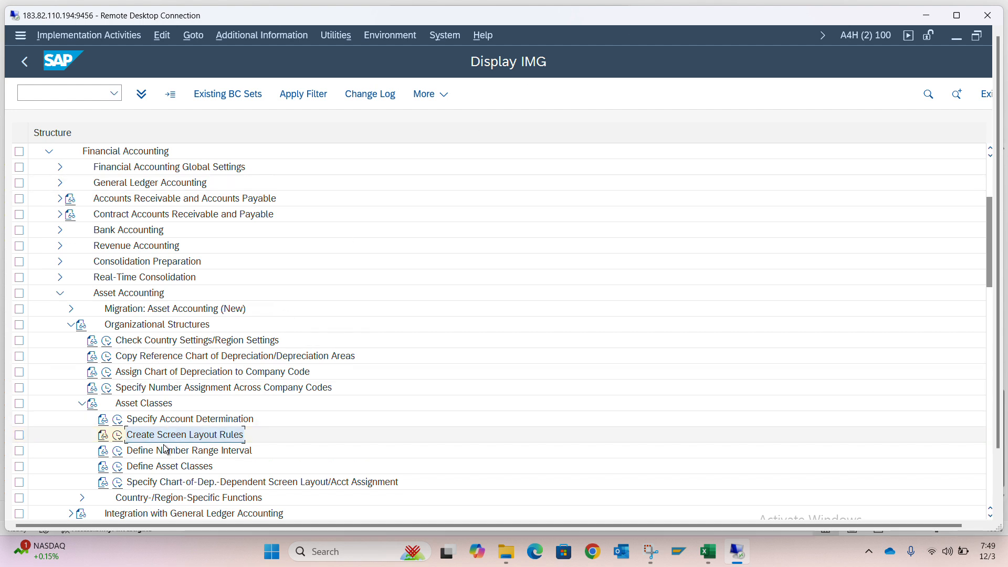
click(169, 423)
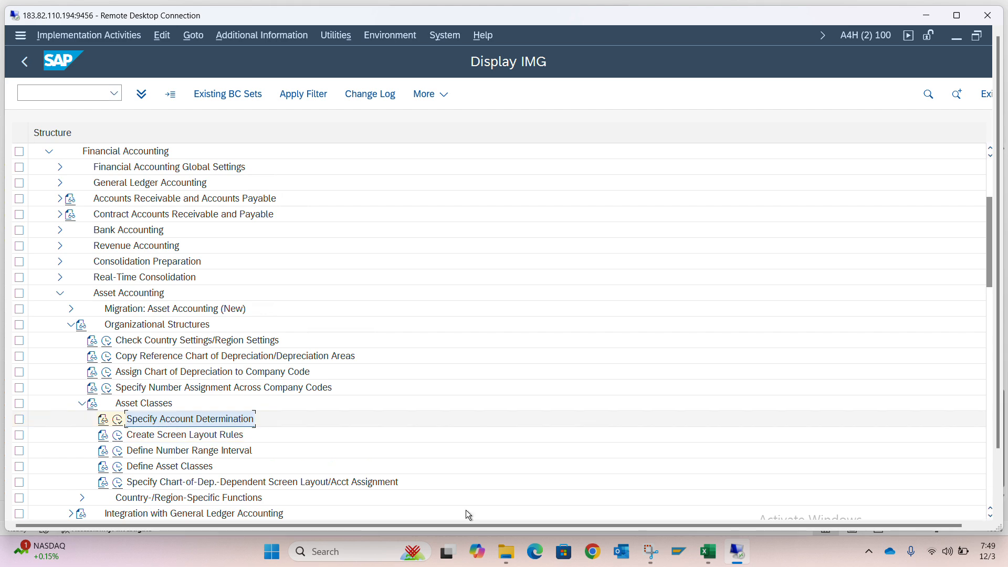
Switch to the Training SAP FICO workbook in Excel and go to cell B74 below the Asset Accounting heading
click(714, 550)
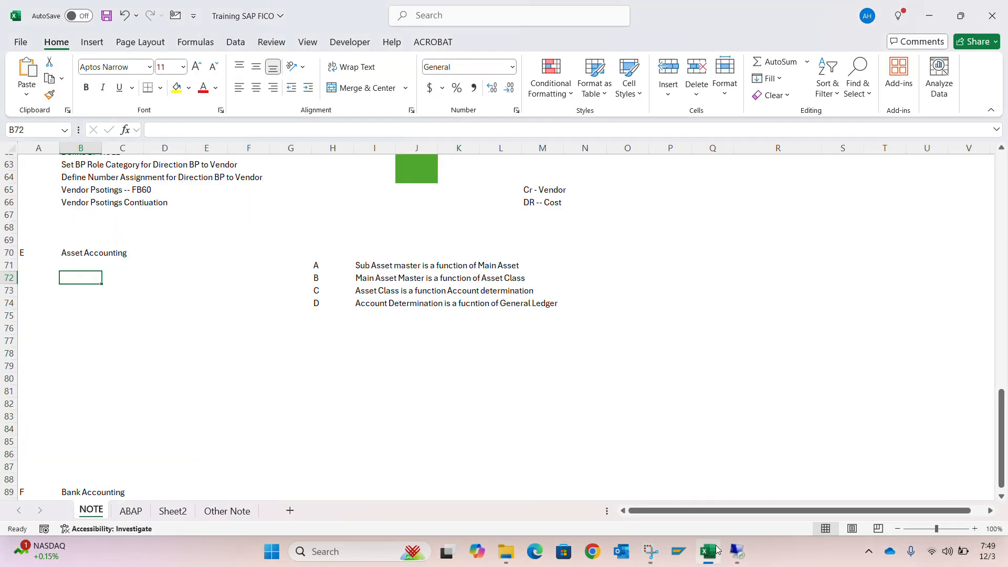
click(448, 319)
key(ctrl+Up)
key(ctrl+Left)
key(Down)
key(ctrl+Left)
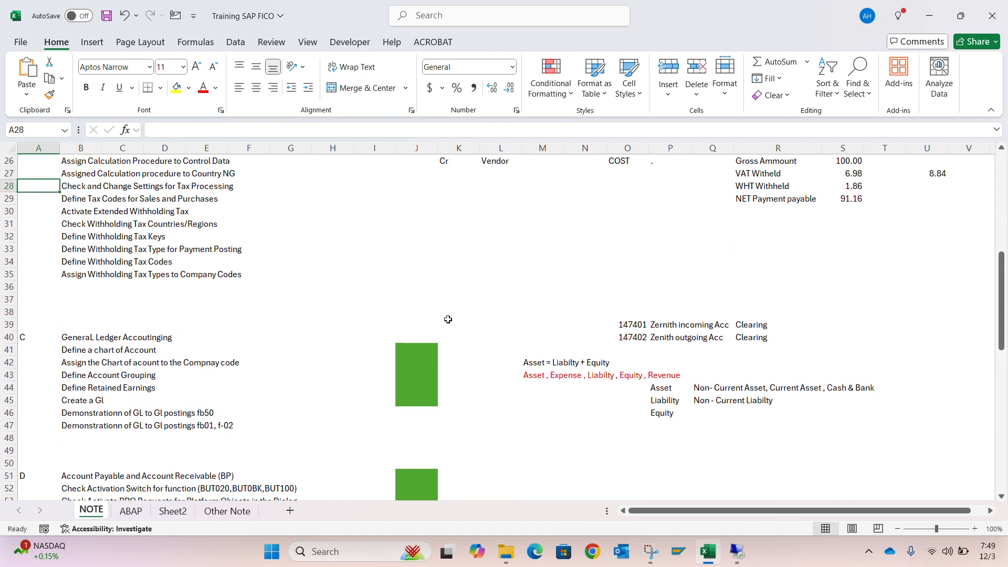
key(ctrl+Down)
key(ctrl+Down)
key(ctrl+Down)
key(Down)
key(Down)
key(Down)
key(Down)
key(Down)
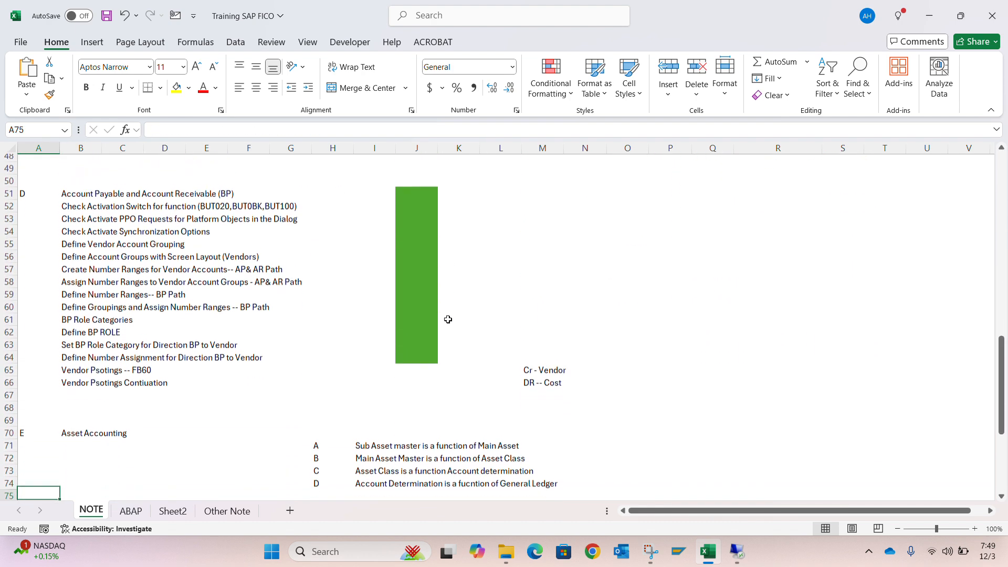
key(Right)
key(Up)
key(Right)
key(Up)
key(Left)
key(Up)
key(Down)
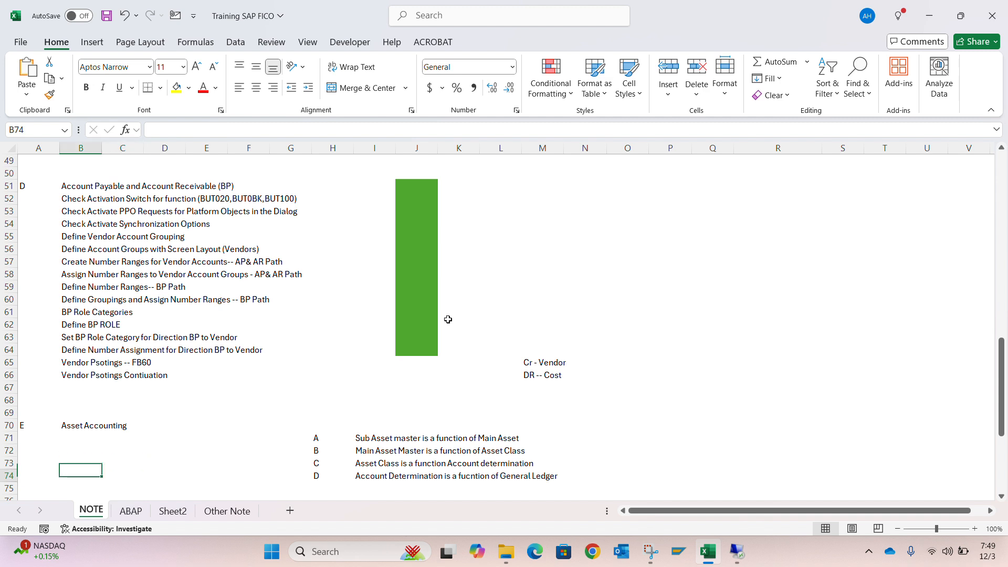
key(Down)
key(Up)
key(Down)
Copy the activity name "Specify Account Determination" from the SAP IMG into cell B74 of the Excel notes
key(alt+Tab)
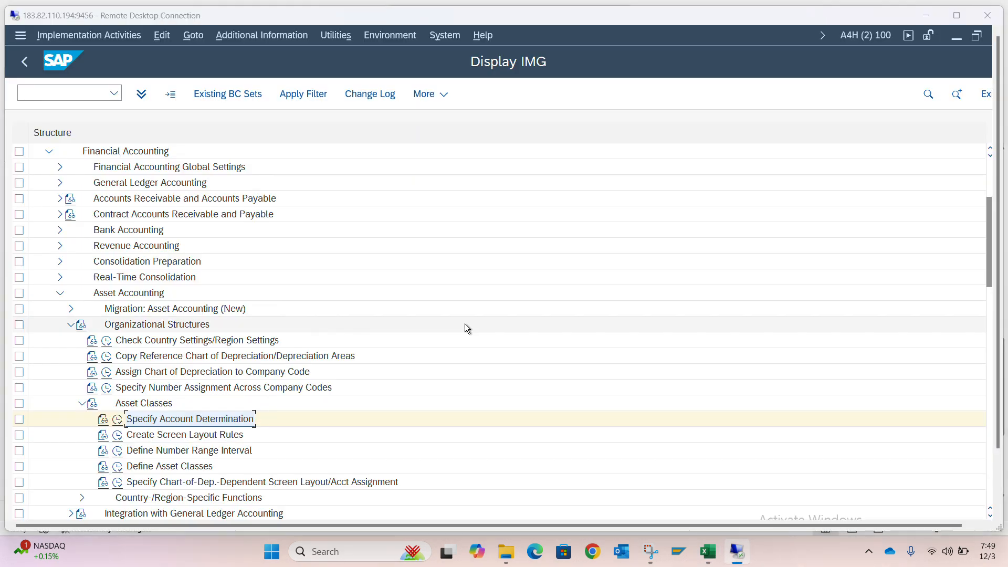
key(alt+Tab)
key(ctrl+v)
key(Down)
key(Down)
key(Down)
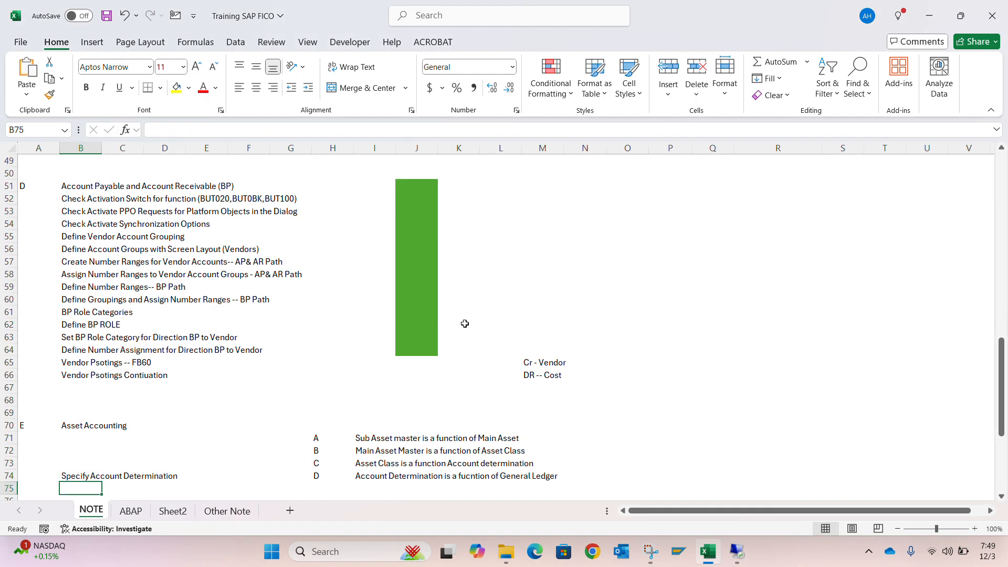
key(Up)
key(Up)
key(Up)
key(Down)
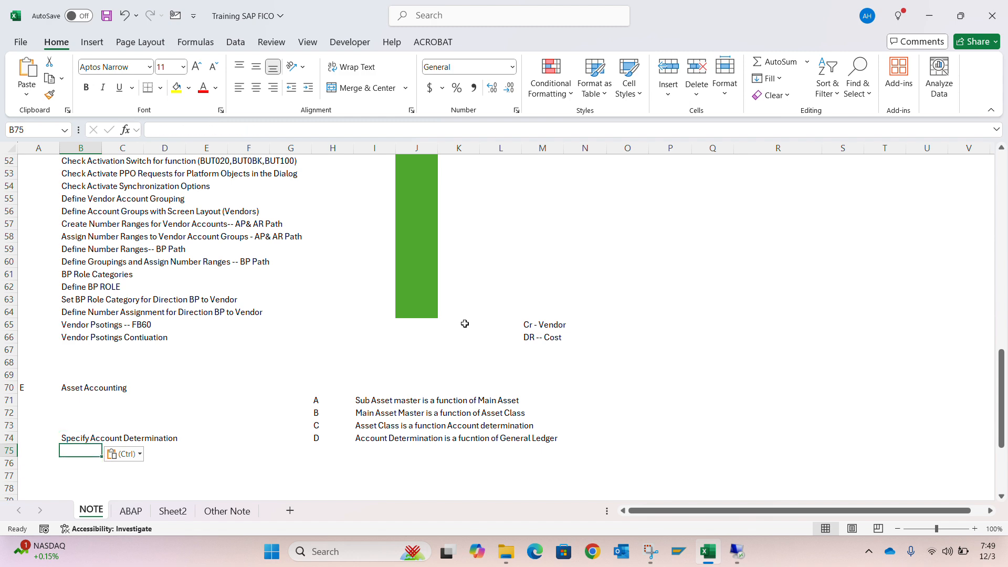
Copy the activity name "Create Screen Layout Rules" from the SAP IMG into cell B75 of the Excel notes
key(alt+Tab)
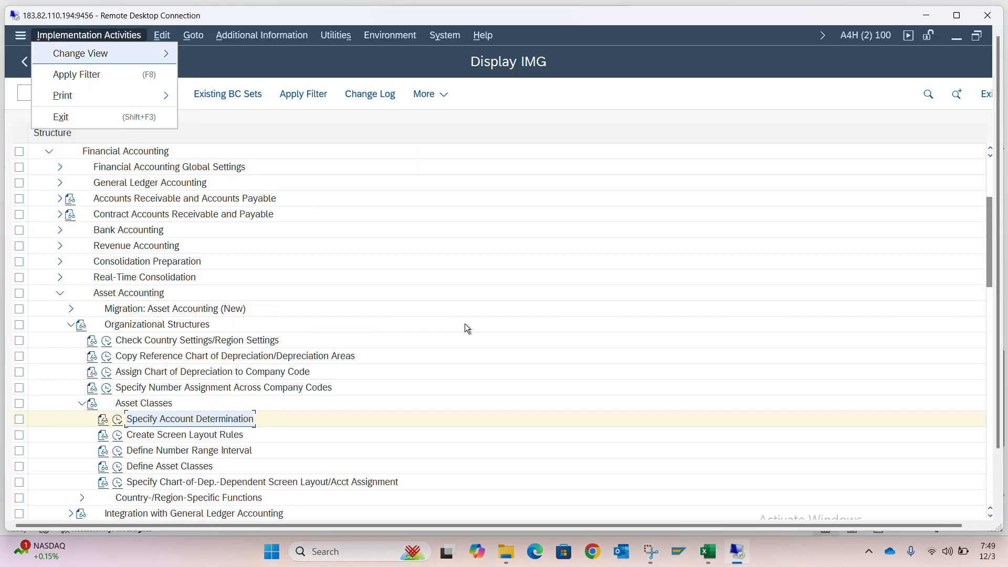
click(195, 448)
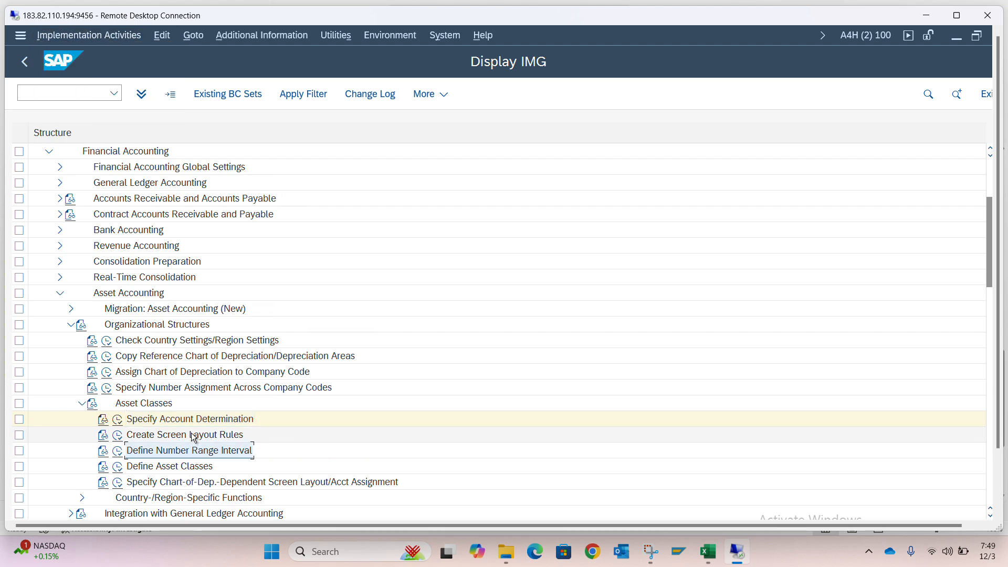
click(194, 436)
key(alt+Tab)
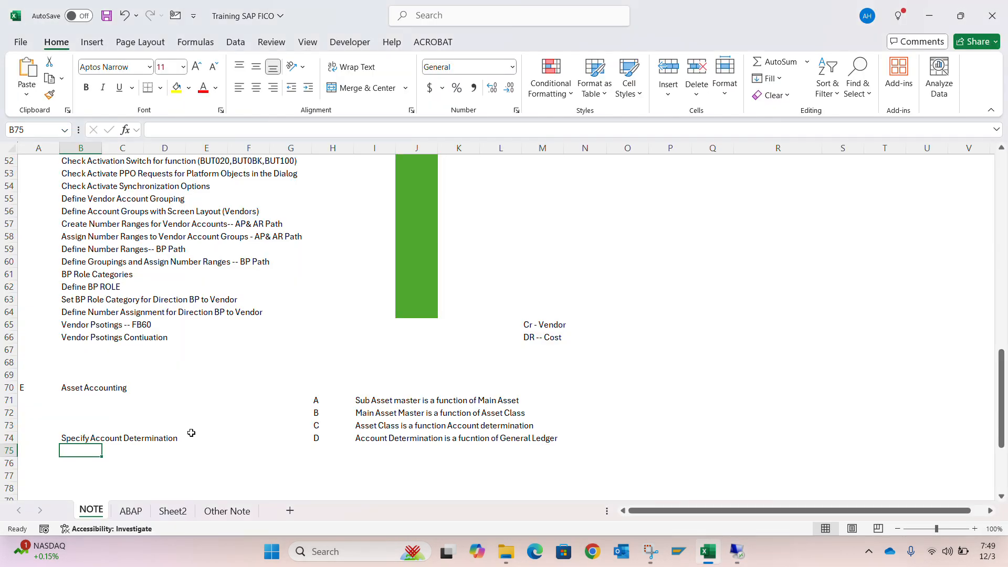
text(Create Screen Layout Rules)
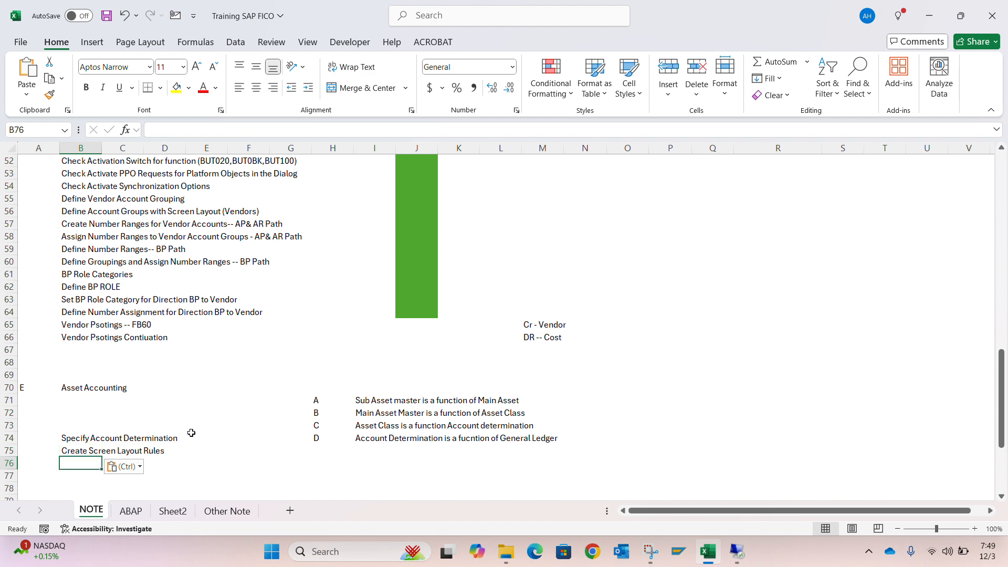
key(Return)
Copy the activity name "Define Number Range Interval" from the SAP IMG into cell B76 of the Excel notes
key(alt+Tab)
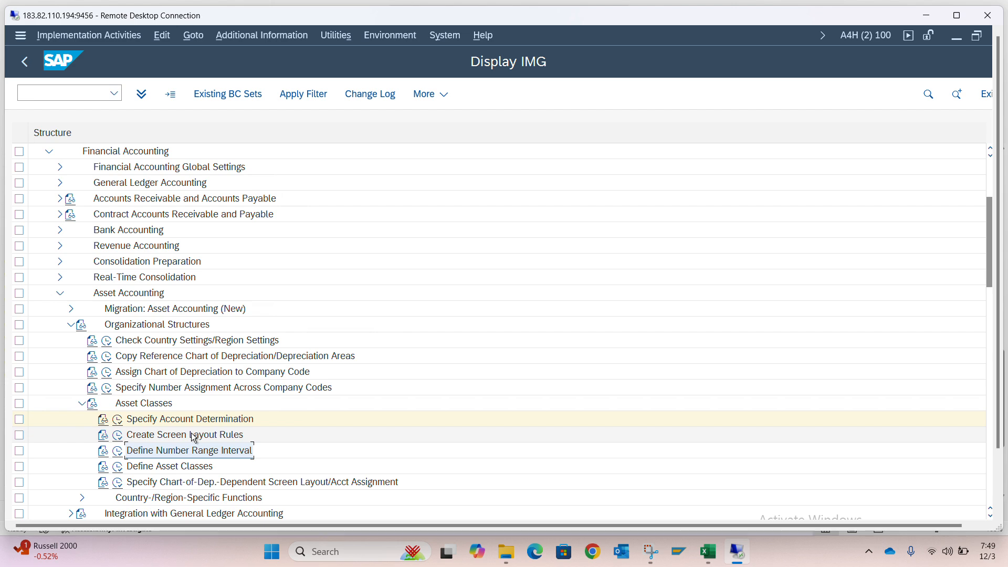
key(alt+Tab)
text(Define Number Range Interval)
key(Return)
key(Up)
key(Up)
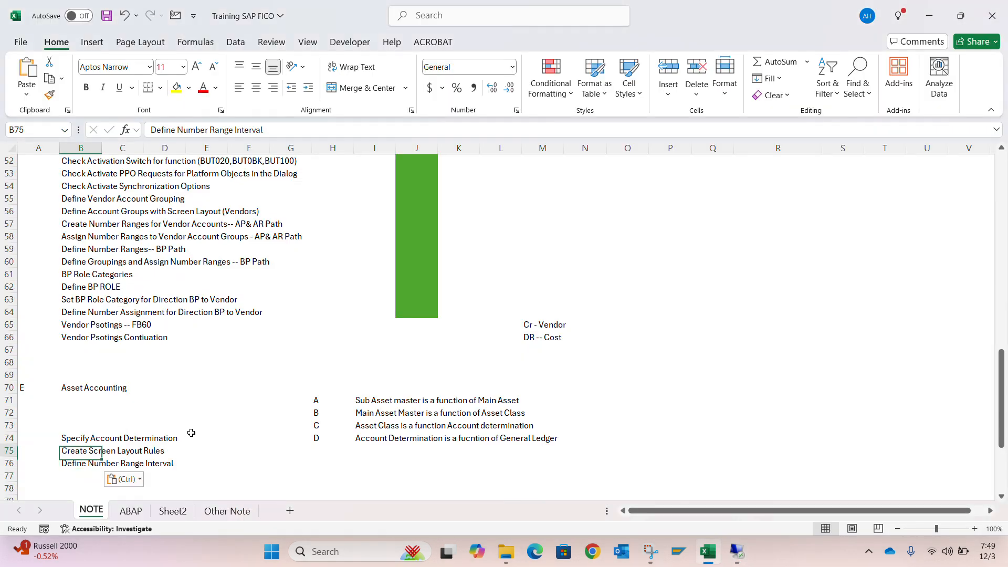
key(Down)
key(Down)
key(Down)
key(Down)
key(Down)
key(Down)
Copy the activity name "Define Asset Classes" from the SAP IMG into cell B73, above Specify Account Determination
key(Up)
key(Up)
key(Up)
key(Up)
key(Up)
key(Up)
key(Up)
key(Up)
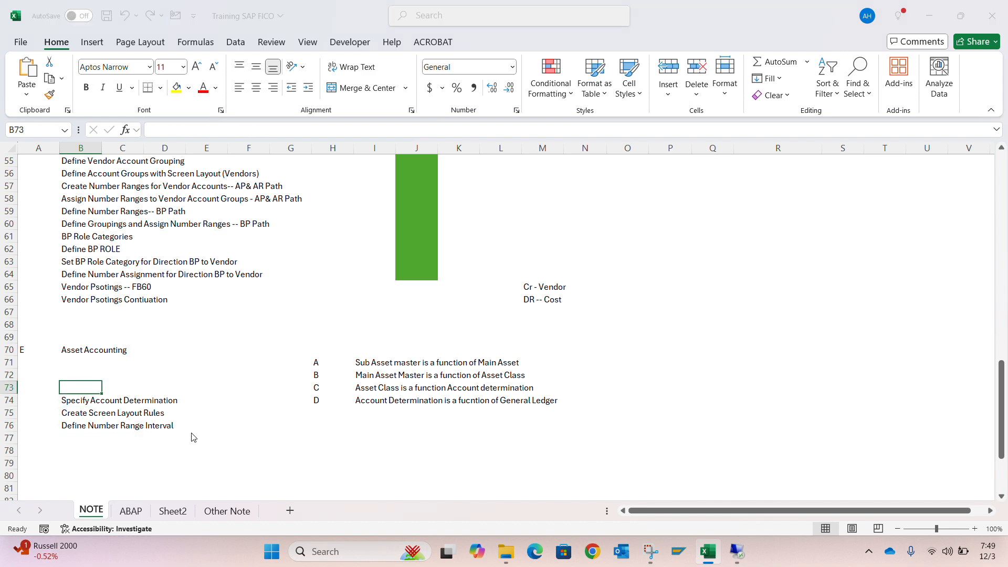
key(alt+Tab)
key(Down)
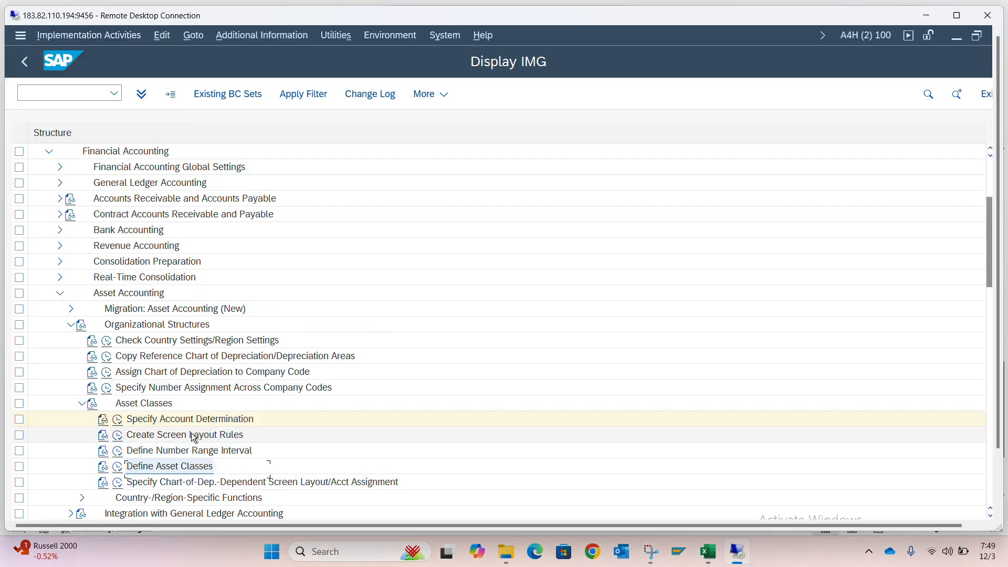
key(alt+Tab)
text(Define Asset Classes)
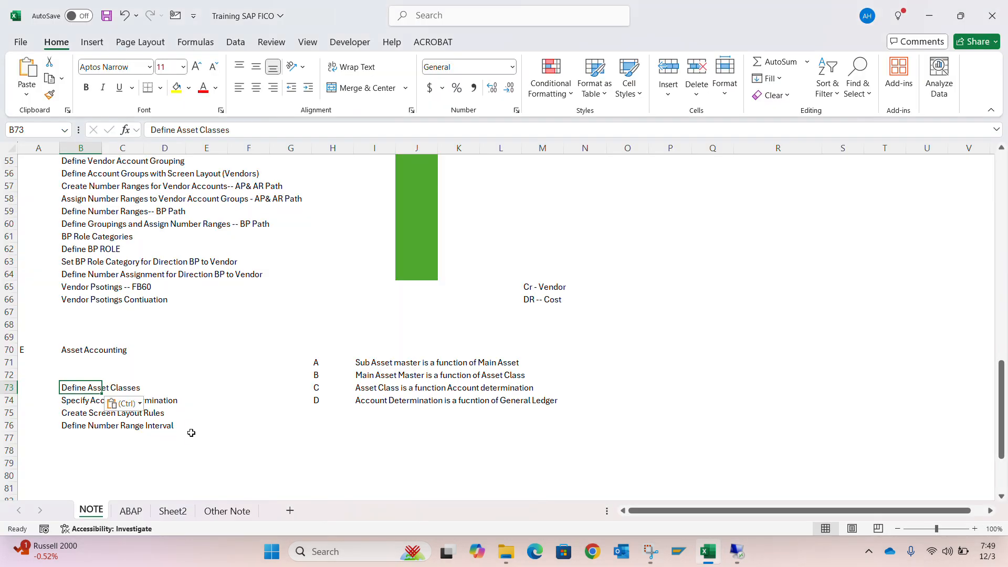
key(alt+Tab)
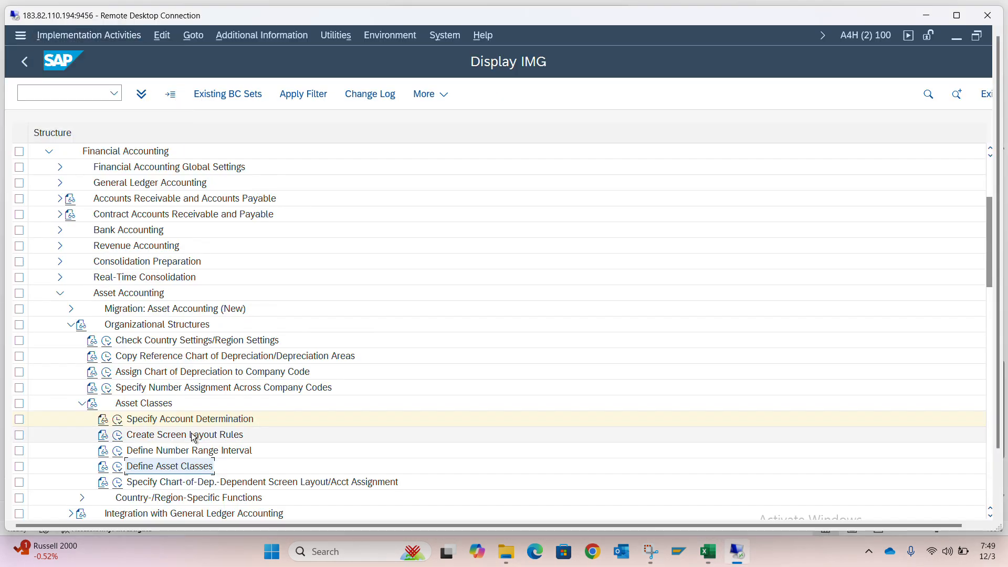
key(alt+Tab)
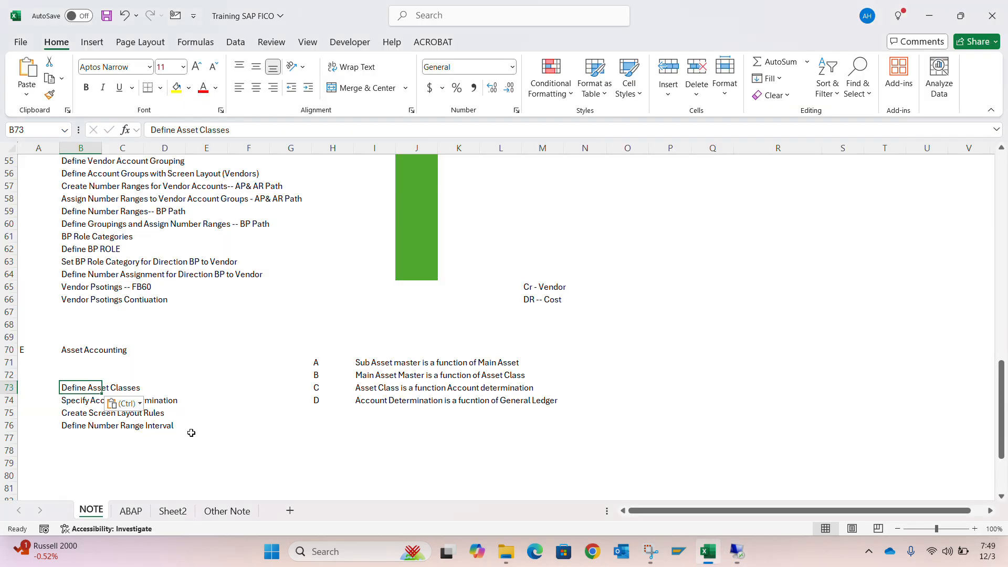
Move the letters A to D from cells H71:H74 to O71:O74
click(318, 352)
key(Down)
key(shift+Down)
key(shift+Down)
key(shift+Down)
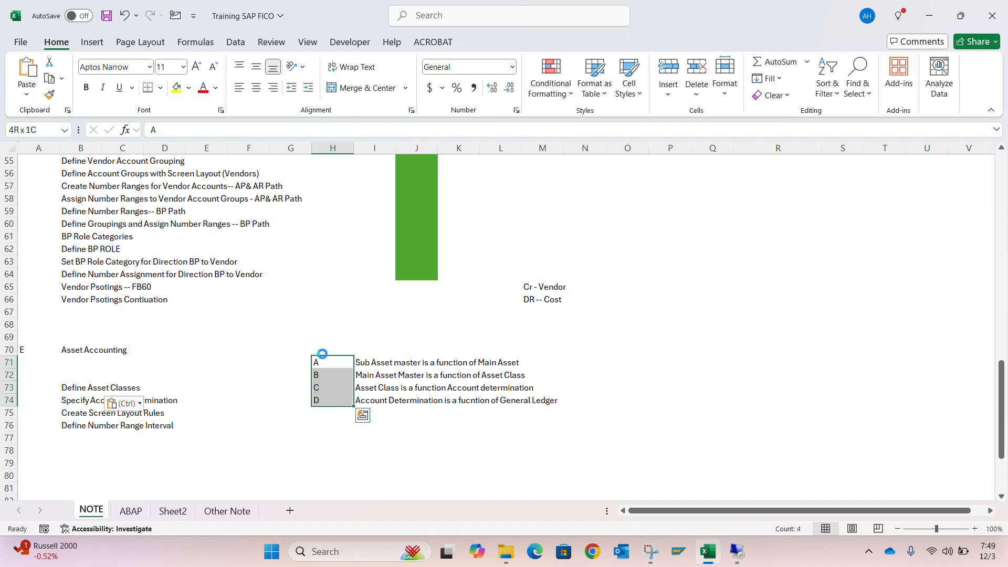
key(ctrl+c)
key(Right)
key(Right)
key(Right)
key(Right)
key(Right)
key(Right)
key(Right)
key(Return)
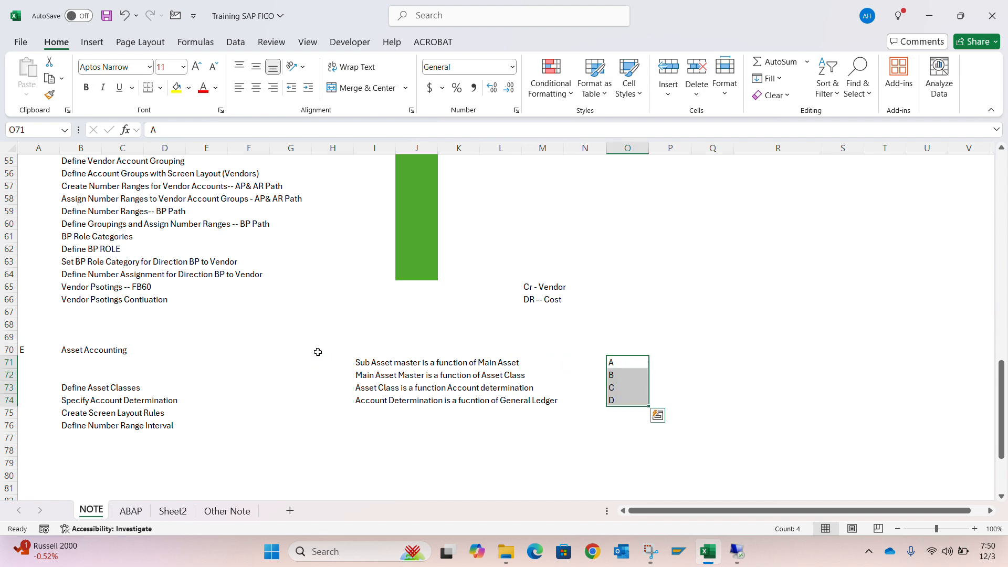
Move the four asset dependency notes from cells I71:I74 to P71:P74, beside their letters
key(Left)
key(Left)
key(Left)
key(Left)
key(Left)
key(Left)
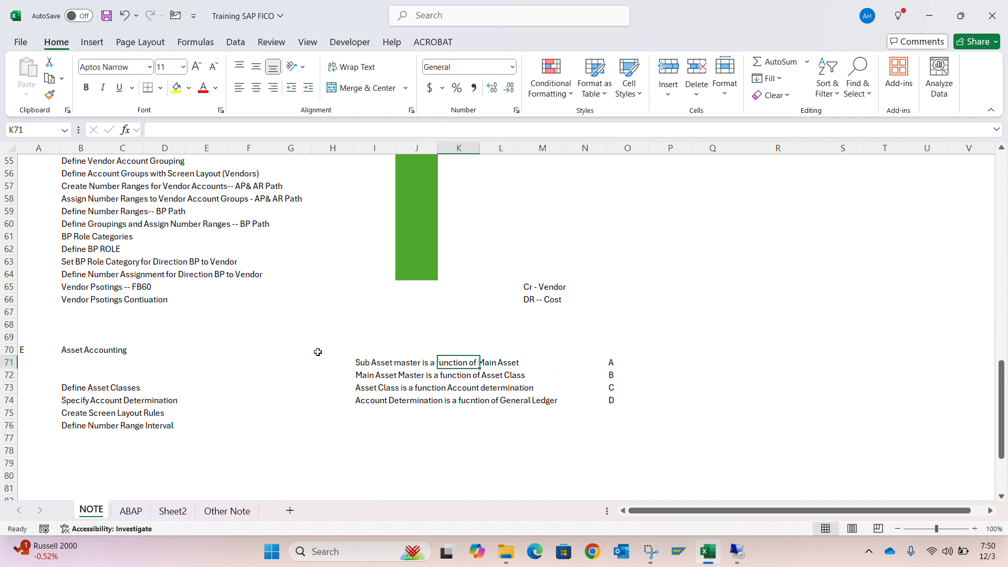
key(shift+Down)
key(shift+Down)
key(shift+Down)
key(ctrl+c)
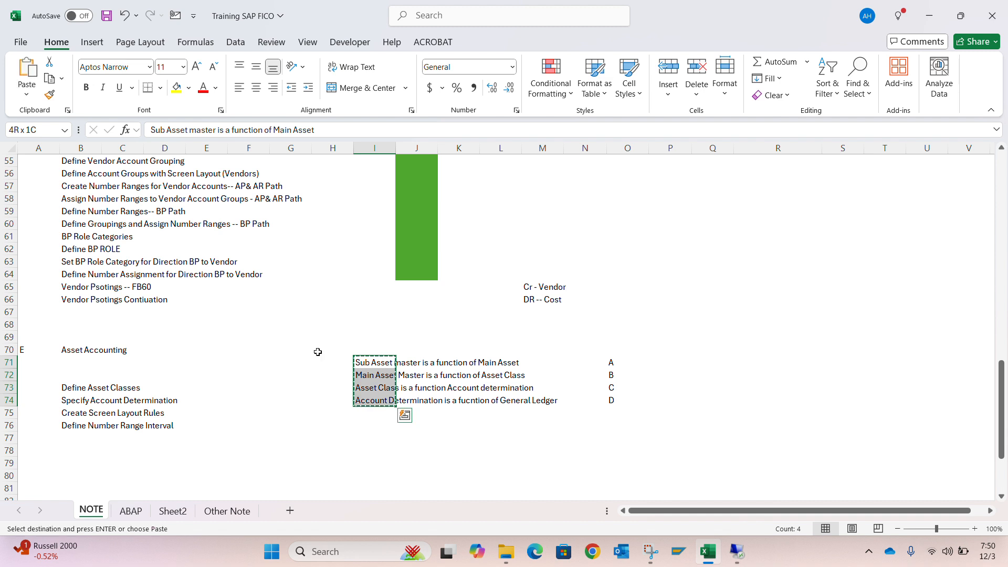
key(Right)
key(Right)
key(Right)
key(Right)
key(Right)
key(Right)
key(Right)
key(Return)
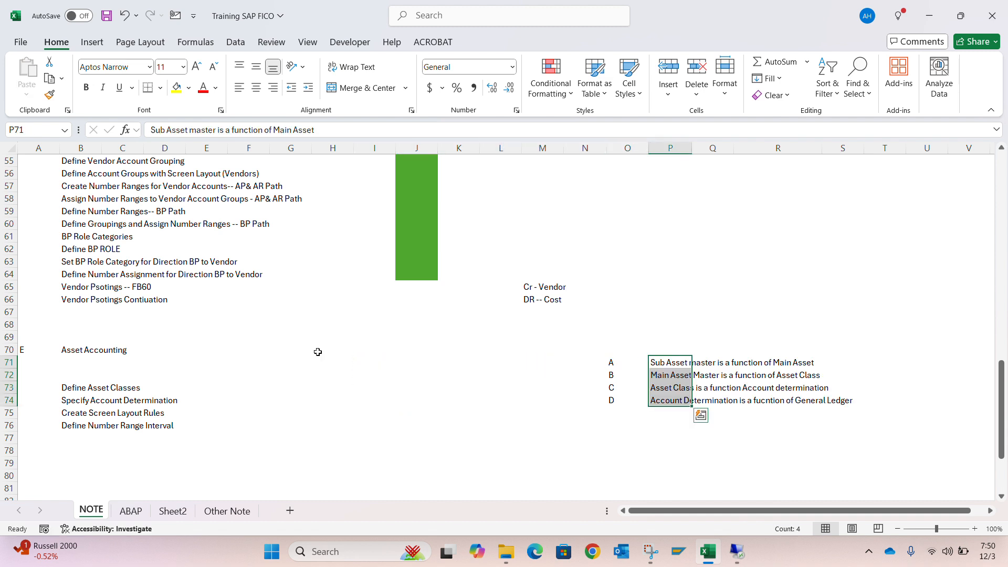
Fill cell J74, in the row of Specify Account Determination, with the standard light green colour
key(Down)
key(Left)
key(Left)
key(Left)
key(Left)
key(Left)
key(Left)
key(Left)
key(Down)
key(Down)
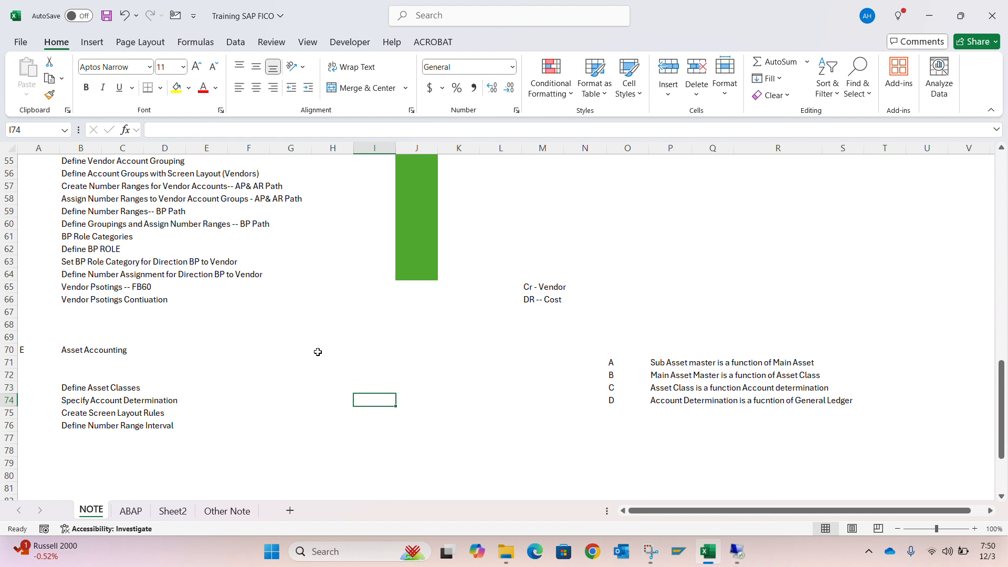
key(Right)
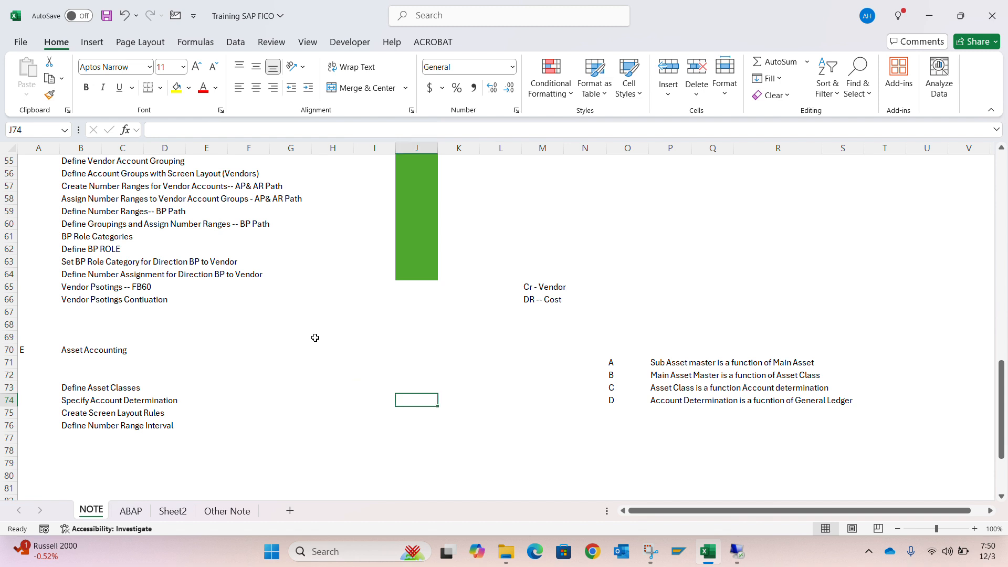
click(189, 90)
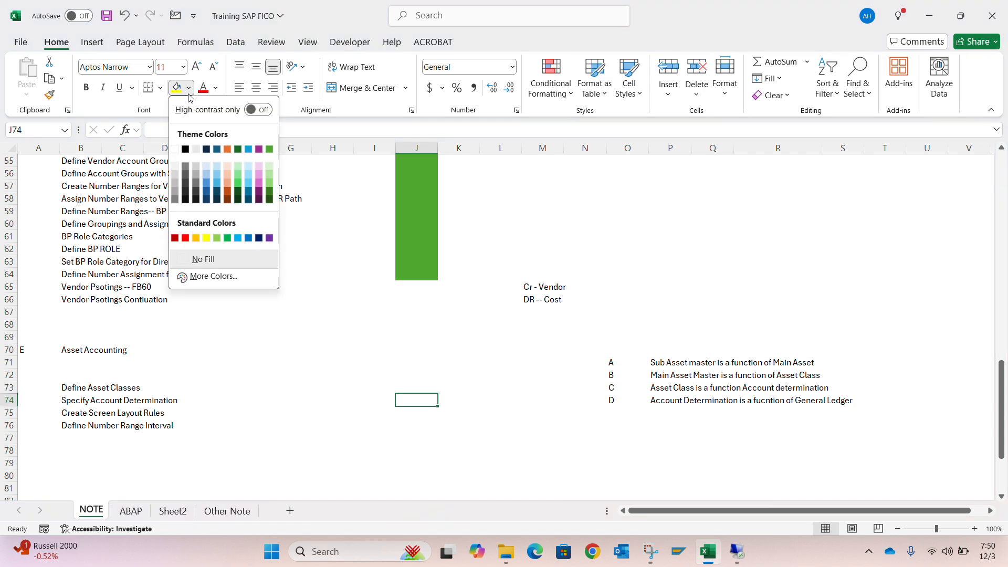
click(217, 238)
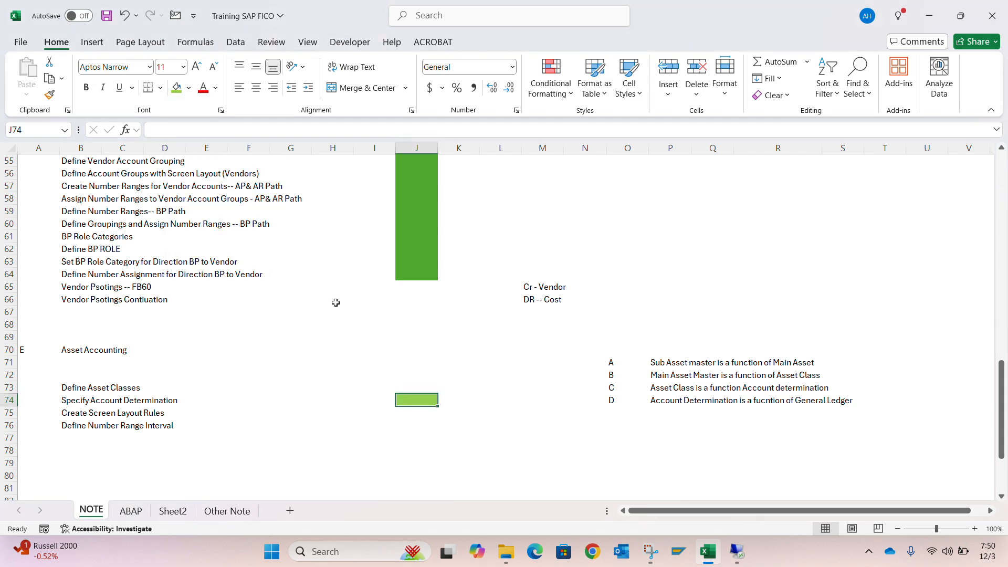
Repeat the light green fill in cell J75, in the row of Create Screen Layout Rules
key(Down)
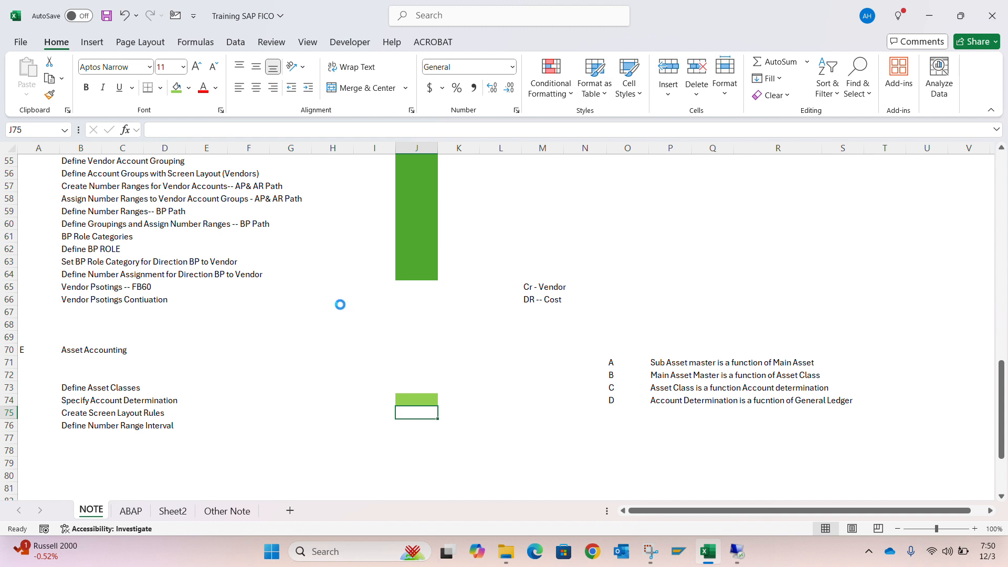
key(F4)
key(Down)
key(Up)
key(Up)
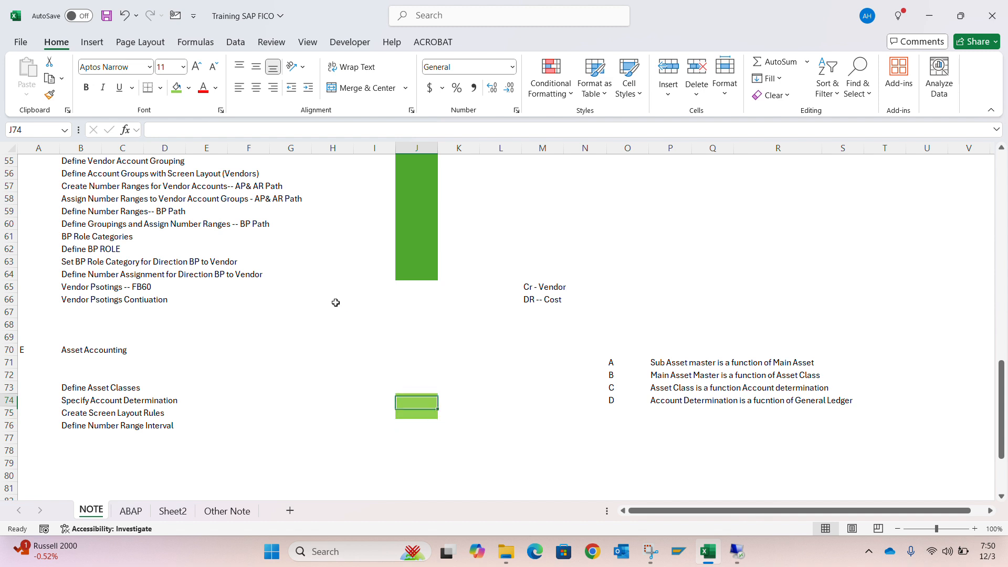
key(Up)
Switch to the SAP remote session and try to open Define Asset Classes, declining to display the locked data
key(alt+Tab)
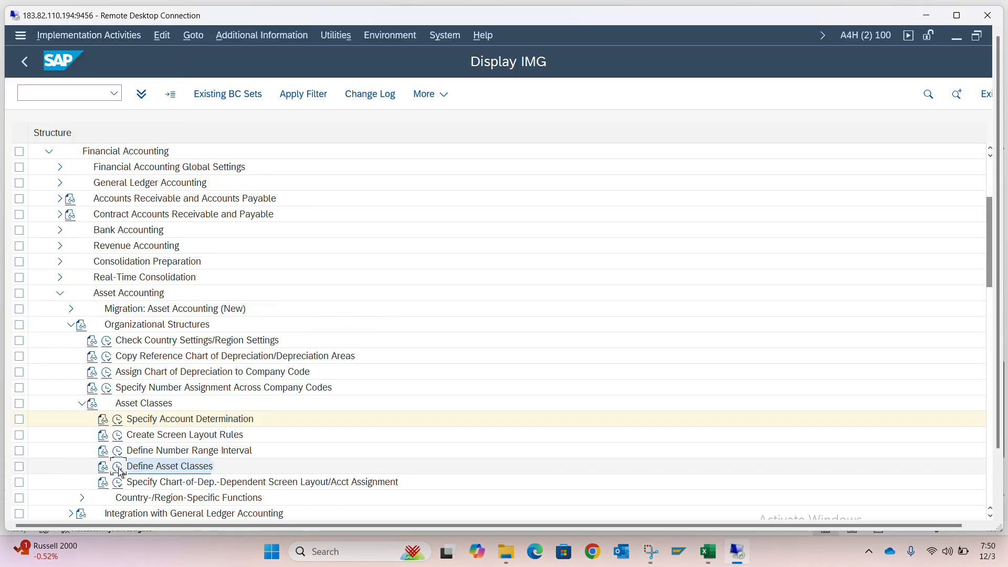
click(118, 469)
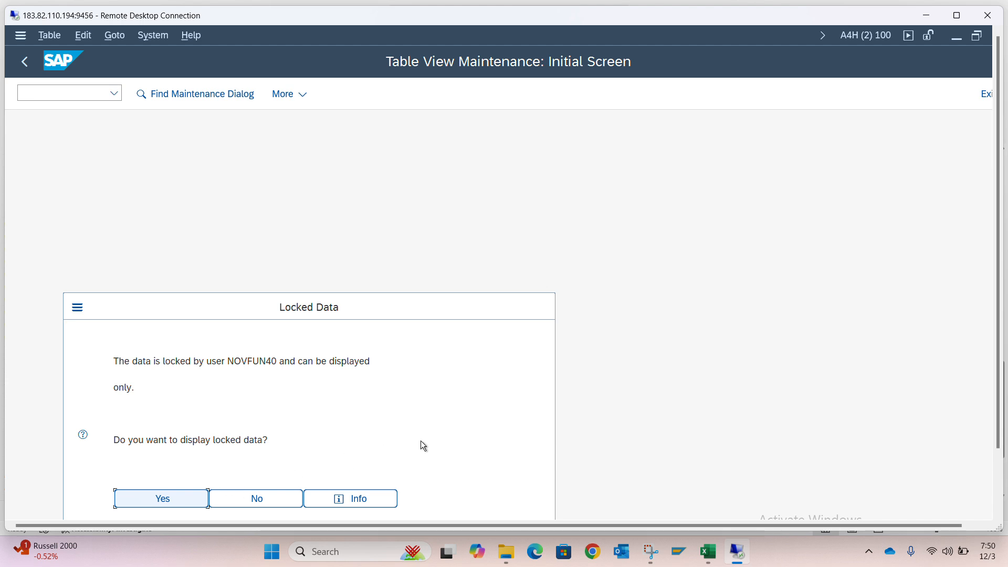
click(275, 502)
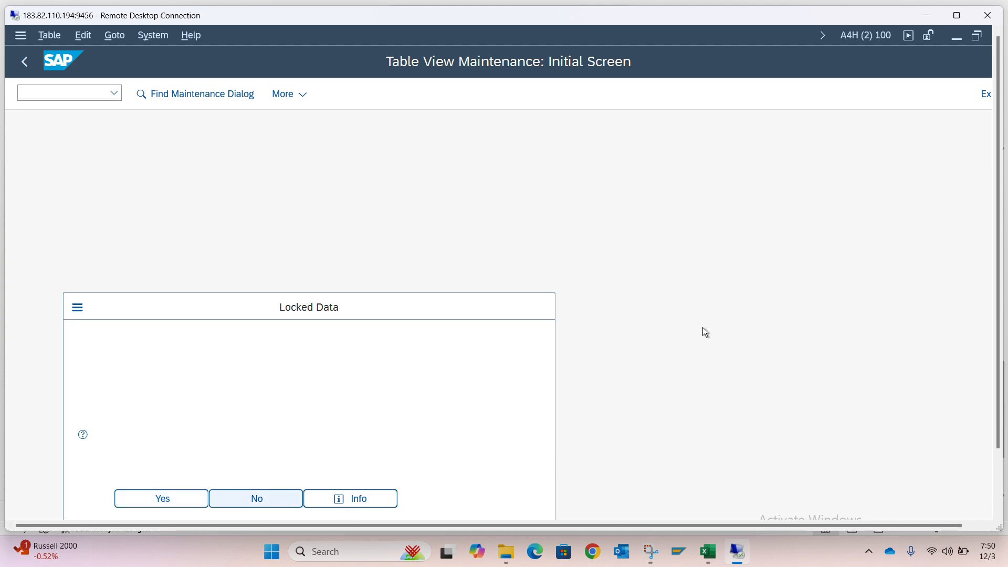
Maximise the remote session, bring up the open New Entries window and set the asset class to 116000
click(962, 19)
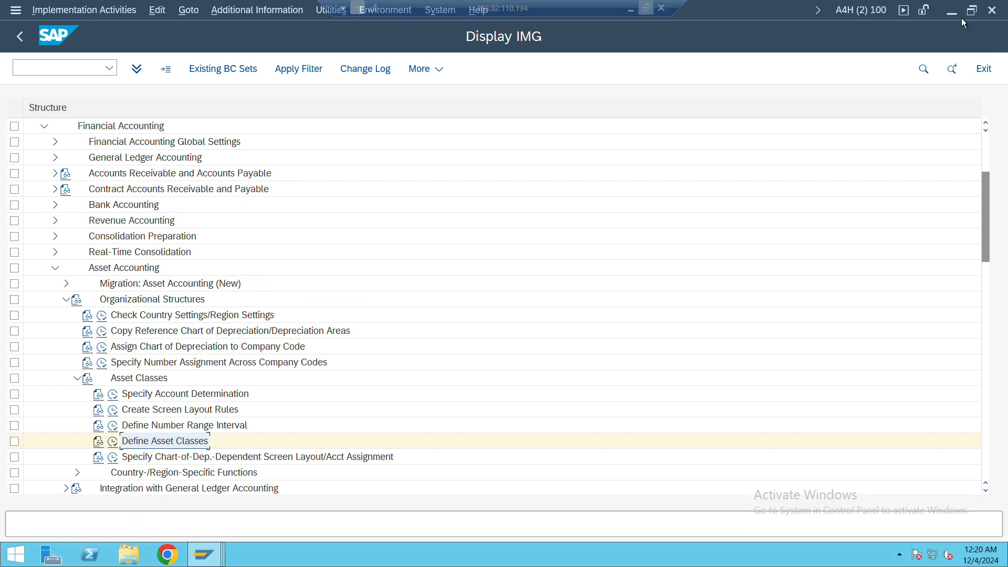
click(219, 562)
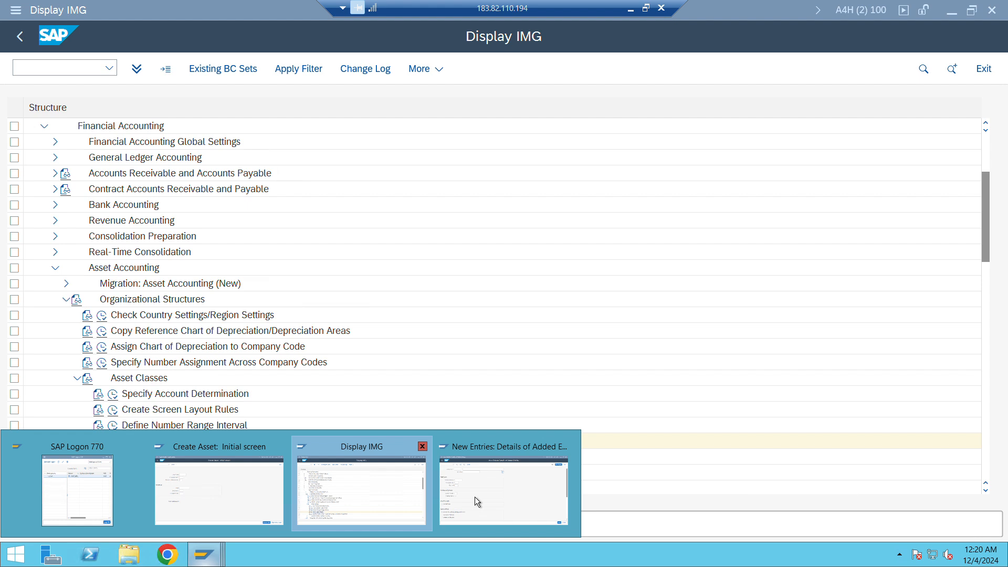
click(464, 480)
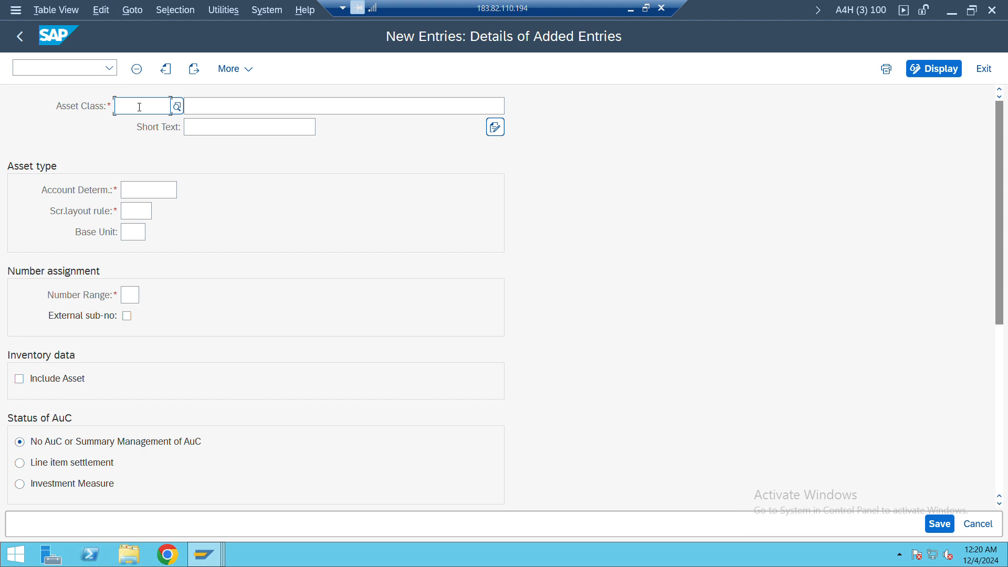
text(116)
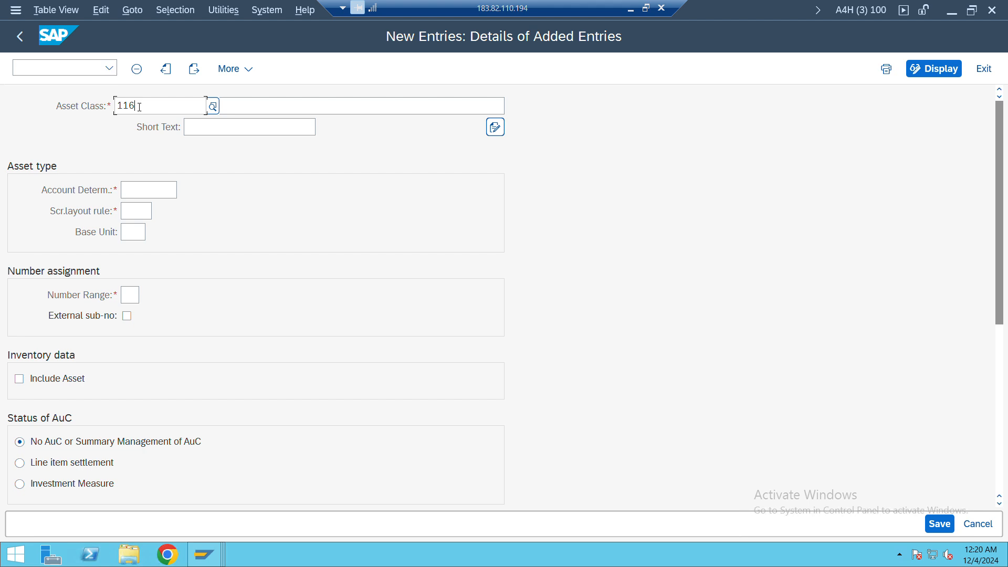
text(000)
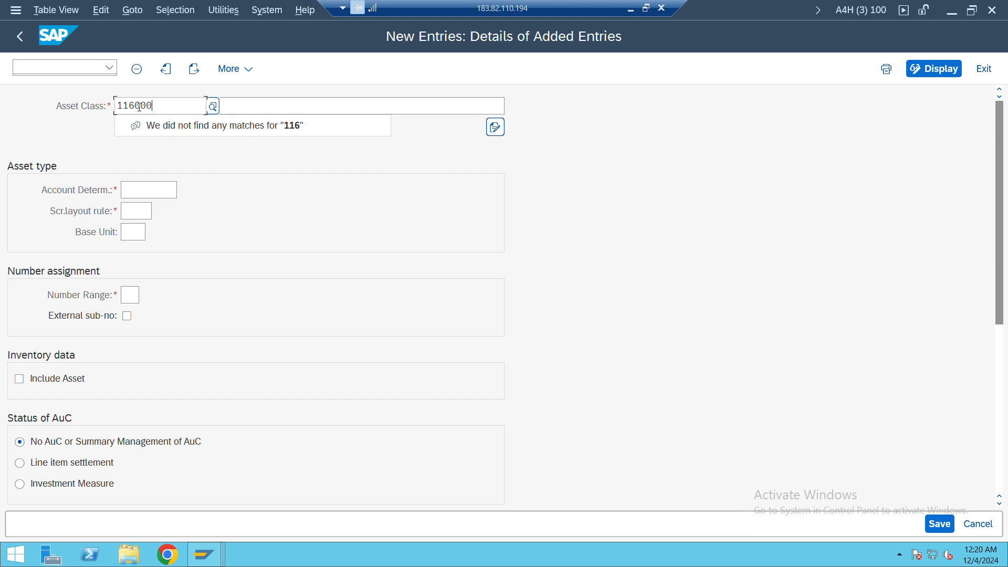
Enter "Computer Items" as the description of asset class 116000
click(254, 104)
text(C)
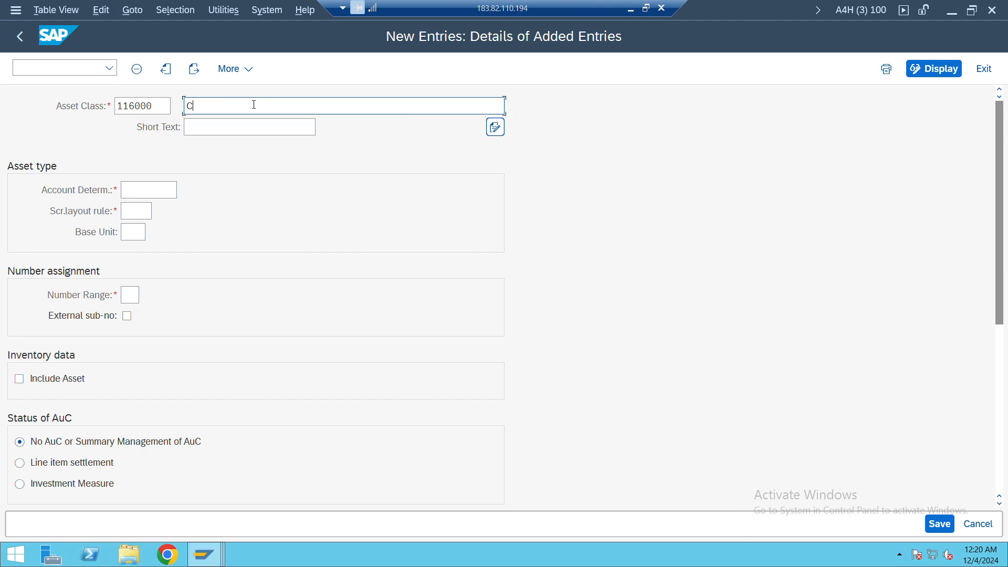
text(omputer Items)
key(Tab)
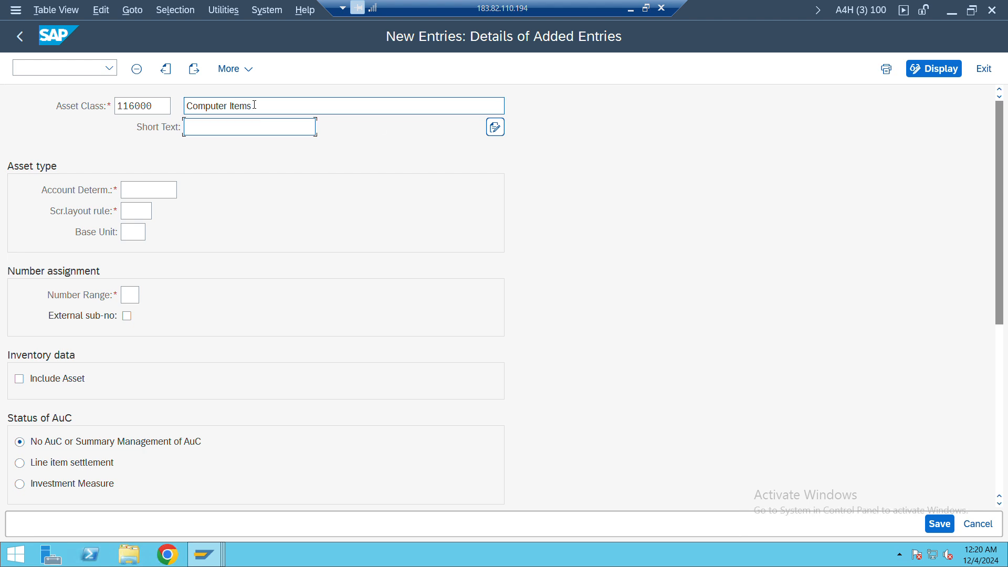
Copy the description "Computer Items" into the asset class's short text
click(255, 105)
key(ctrl+a)
click(254, 105)
click(255, 123)
key(ctrl+v)
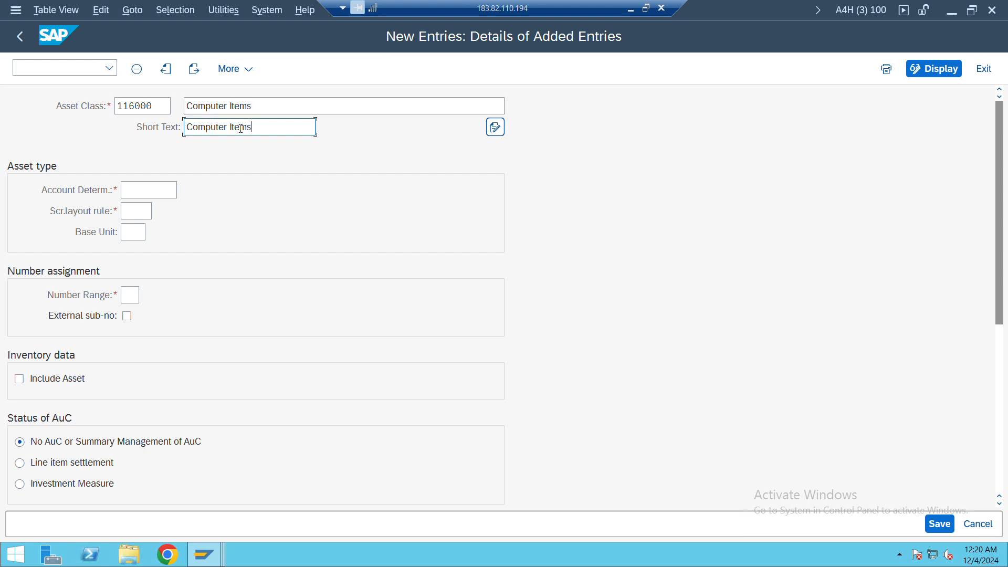
Find account determination 116000 in the value list and assign it to the asset class
click(138, 184)
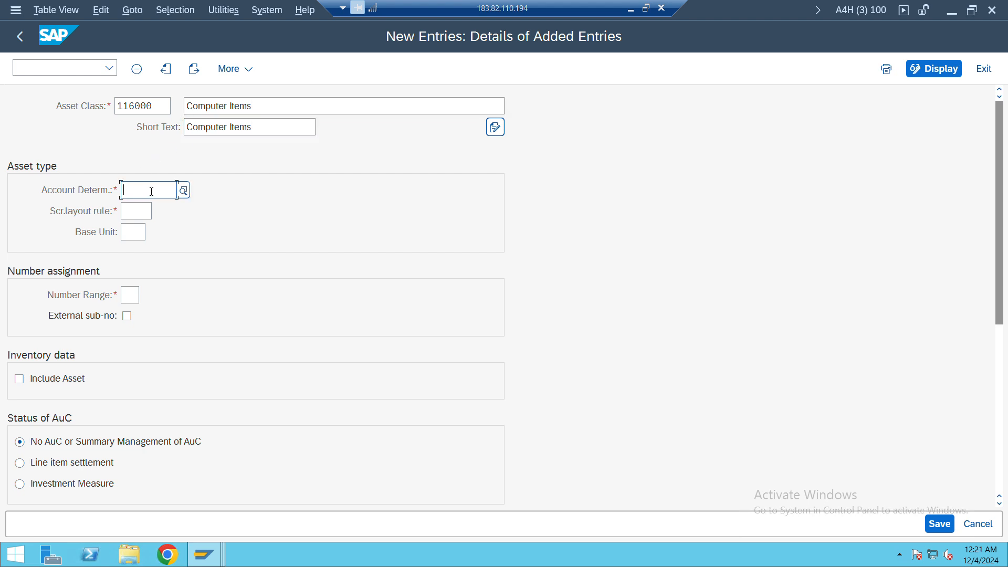
click(183, 191)
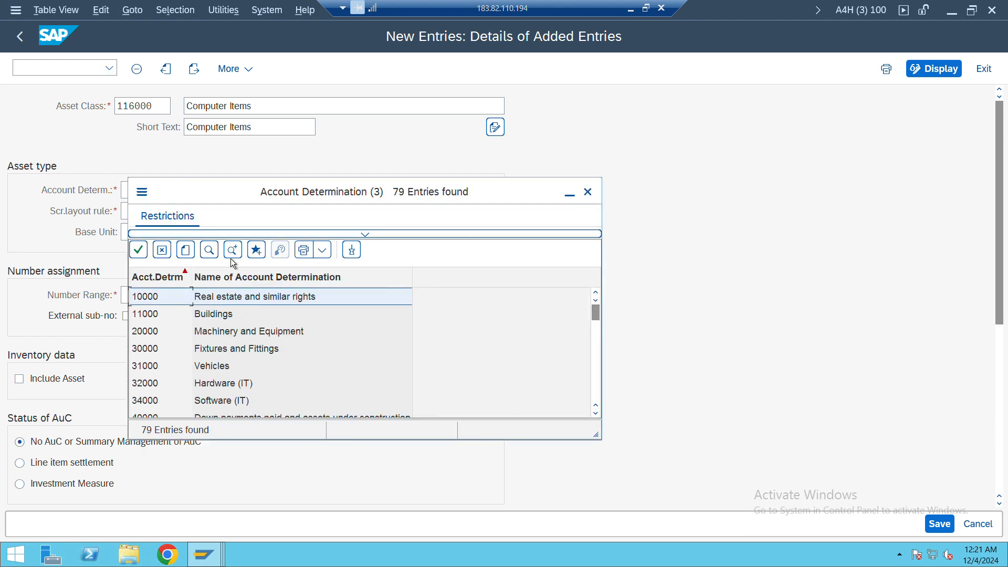
click(209, 250)
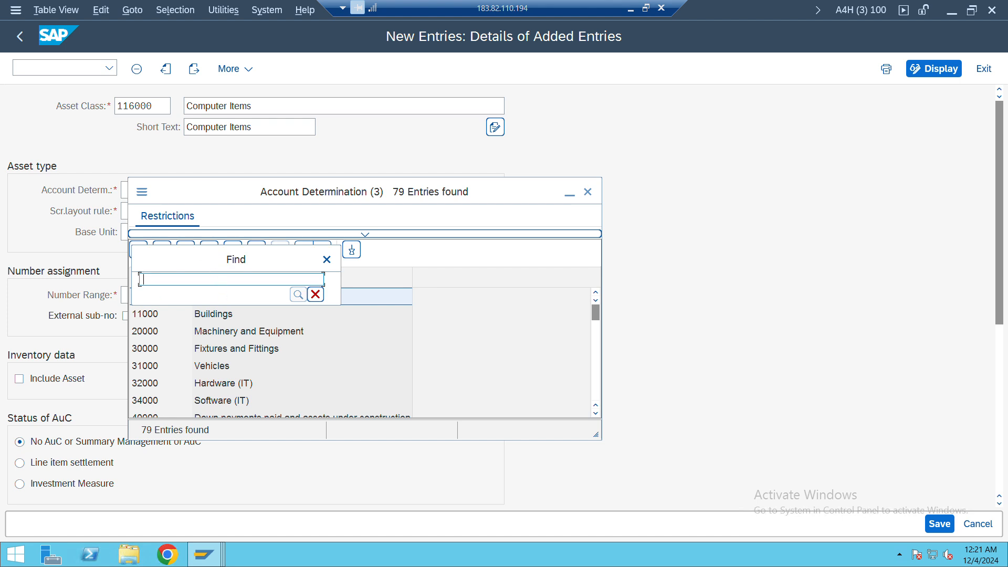
text(11)
key(Return)
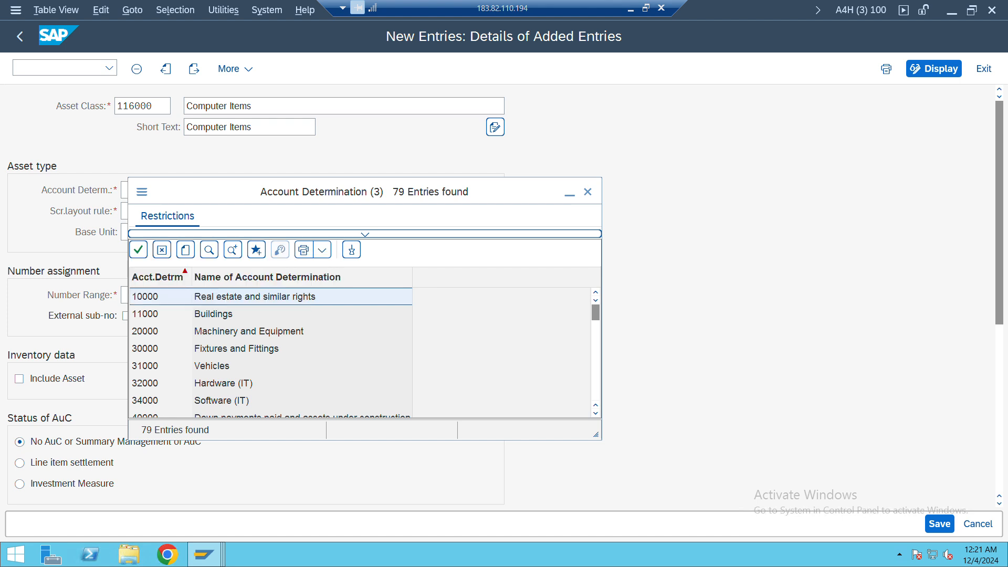
double_click(221, 298)
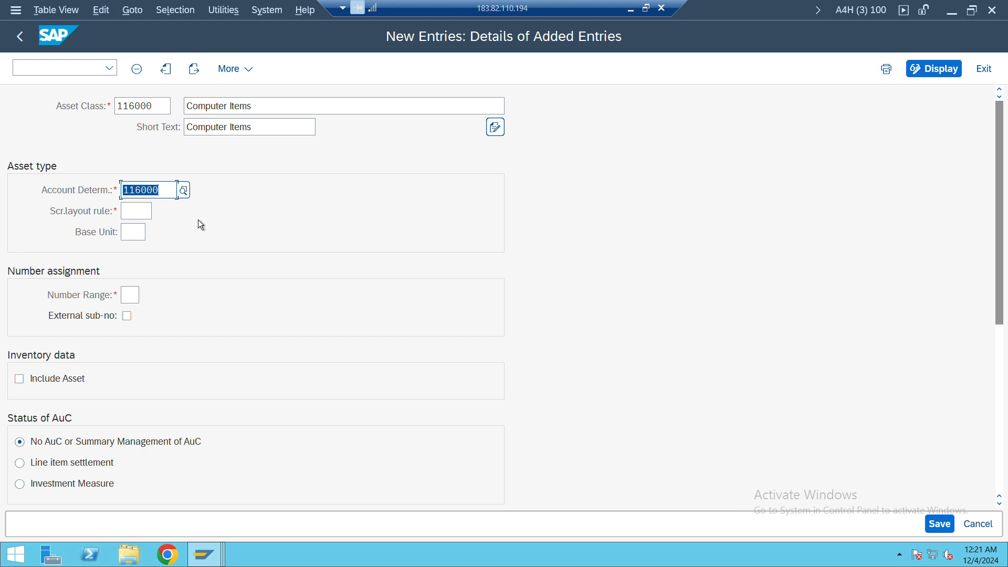
Search the screen layout rule value list for 1160 and close the list without choosing an entry
click(150, 210)
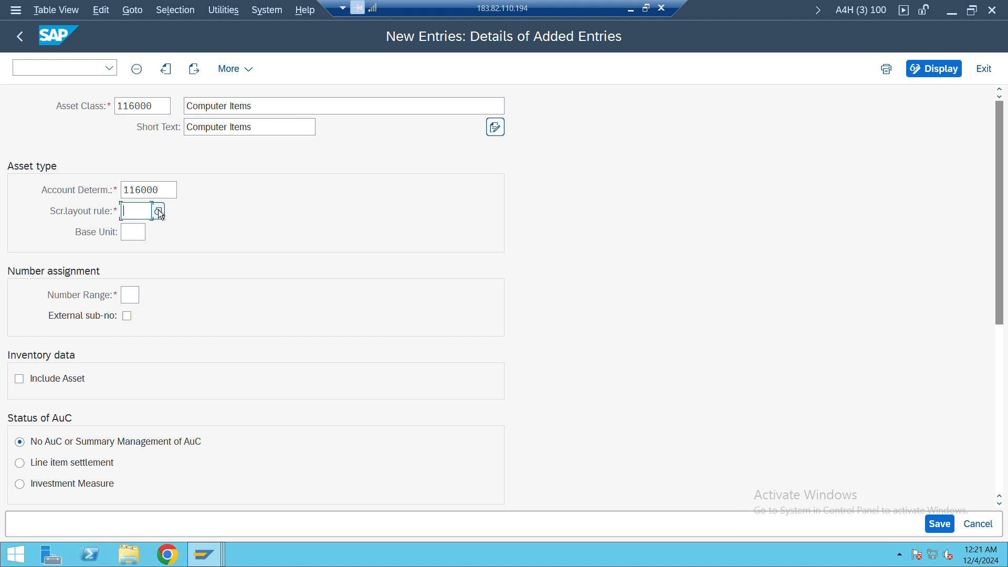
click(159, 210)
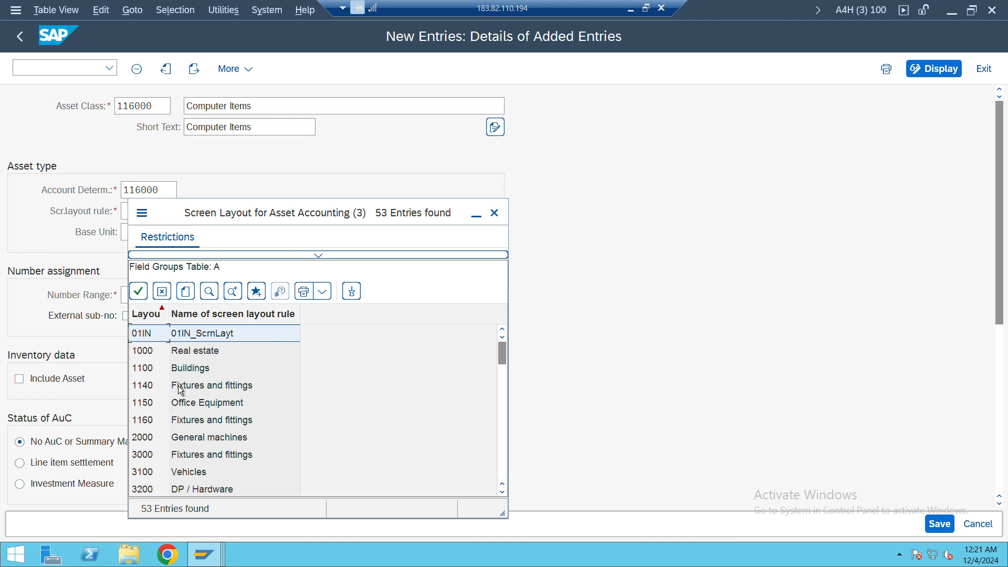
click(208, 292)
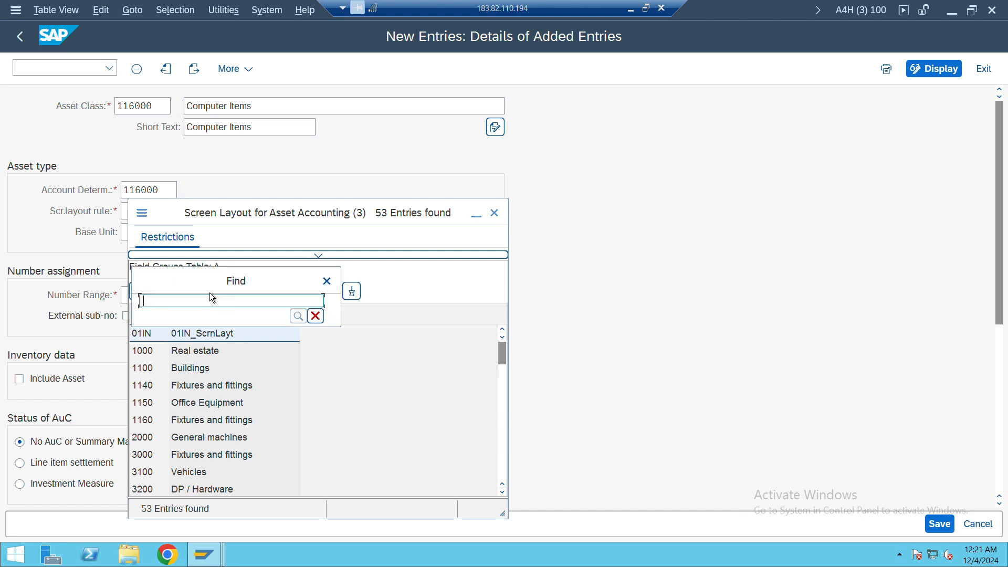
text(1160)
key(Return)
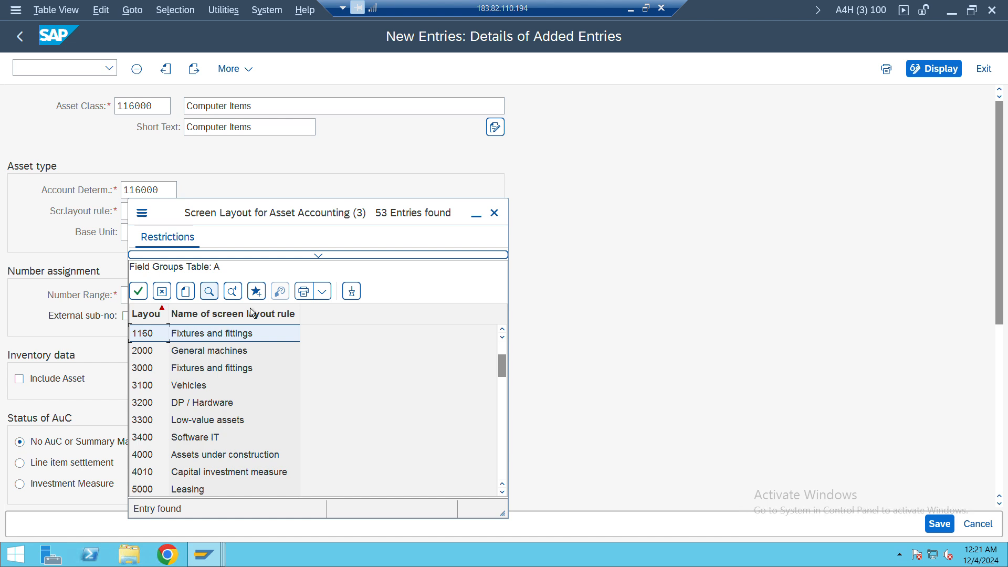
click(494, 212)
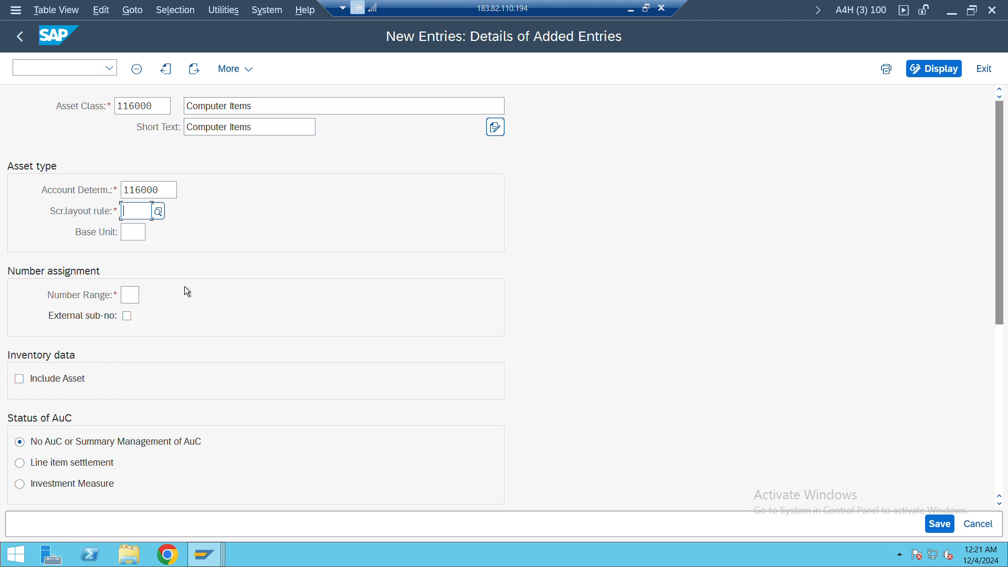
Switch to the Display IMG window and open the Create Screen Layout Rules activity under Asset Classes
click(215, 544)
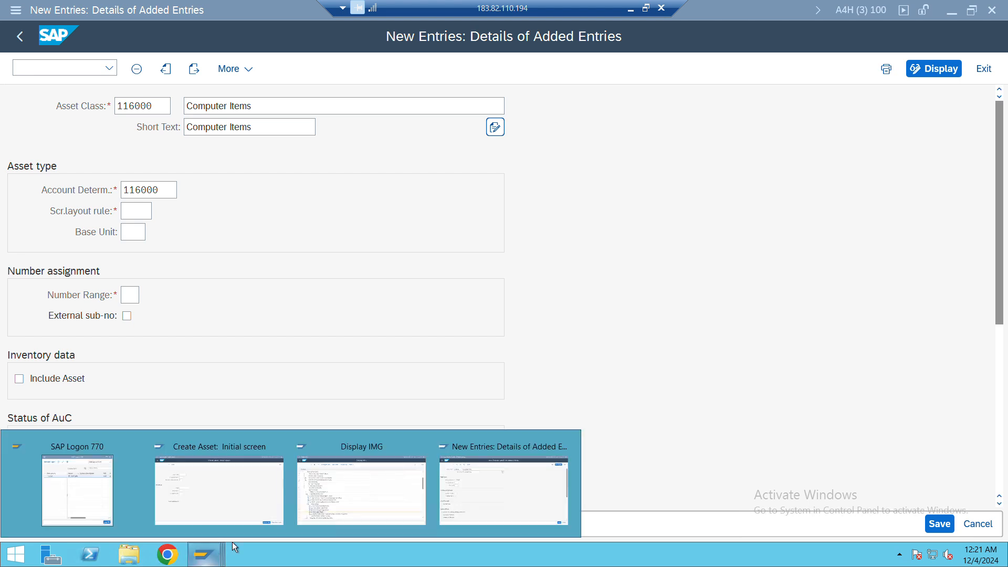
mouse_move(334, 492)
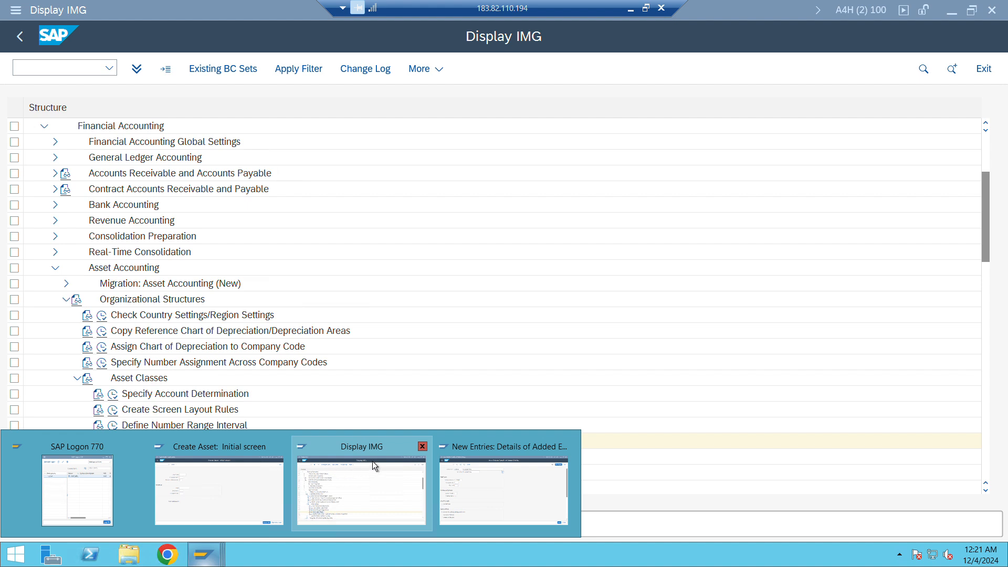
click(345, 483)
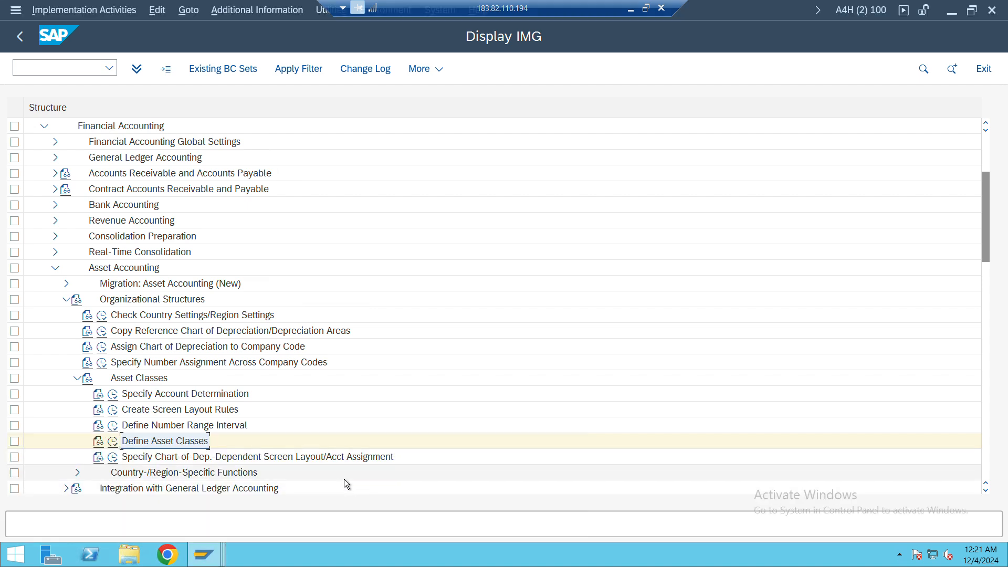
scroll(345, 479, down, 2)
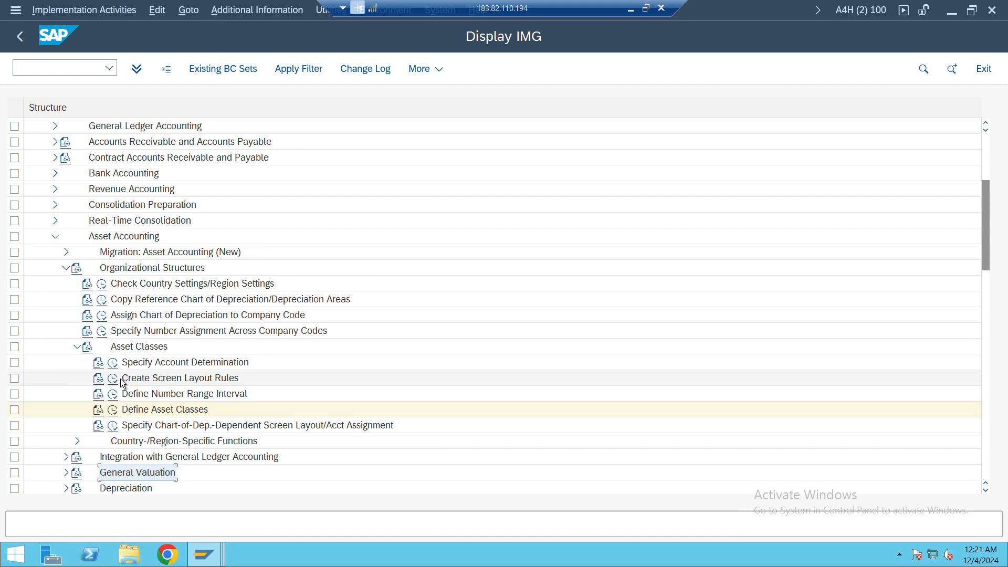
click(113, 379)
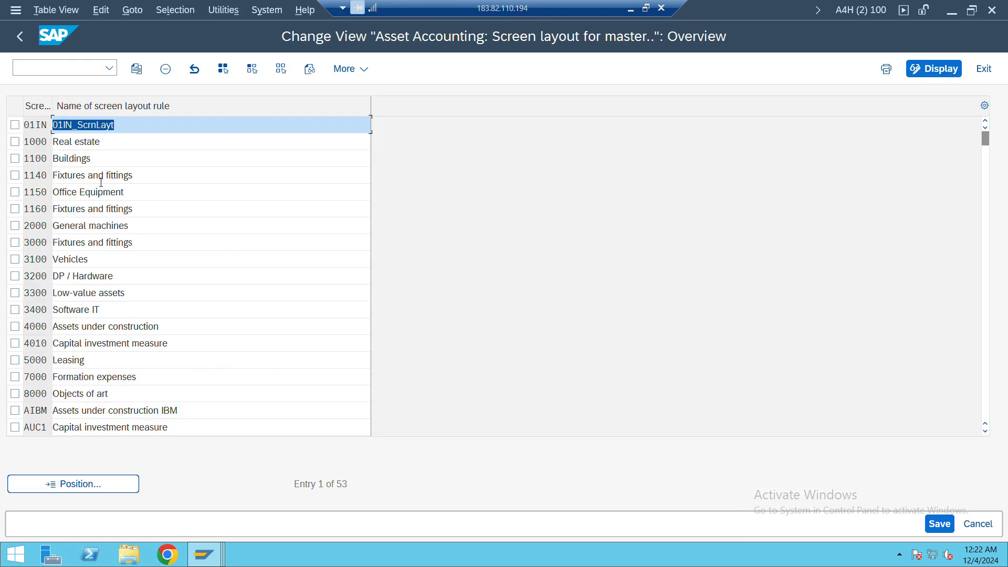
Rename screen layout rule 1160 to "Computer Items" and save the change
click(144, 206)
key(BackSpace)
key(BackSpace)
key(BackSpace)
key(BackSpace)
key(BackSpace)
key(BackSpace)
key(BackSpace)
key(BackSpace)
key(BackSpace)
key(BackSpace)
key(BackSpace)
key(BackSpace)
key(BackSpace)
key(BackSpace)
key(BackSpace)
key(BackSpace)
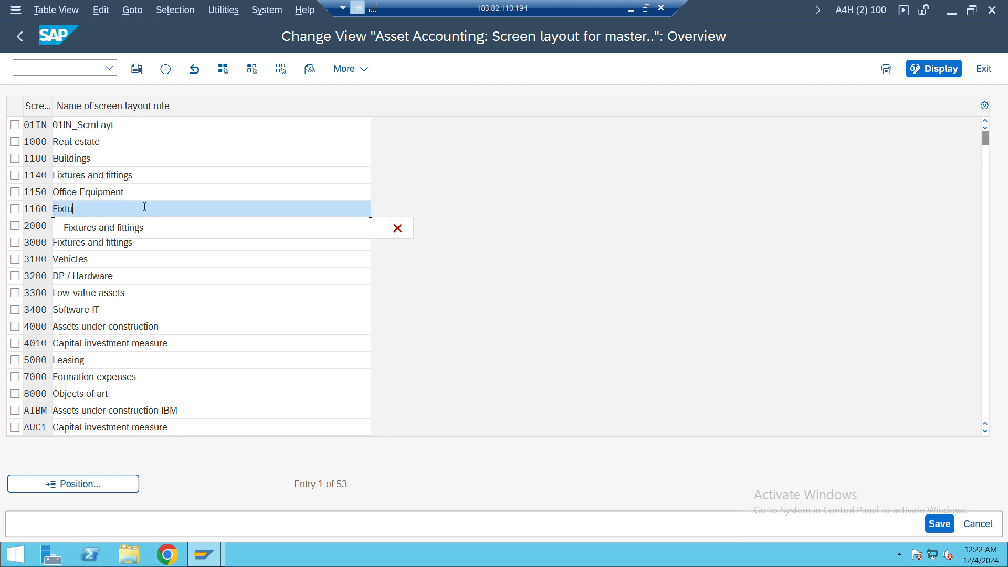
key(BackSpace)
key(BackSpace)
key(BackSpace)
key(BackSpace)
key(BackSpace)
text(Com)
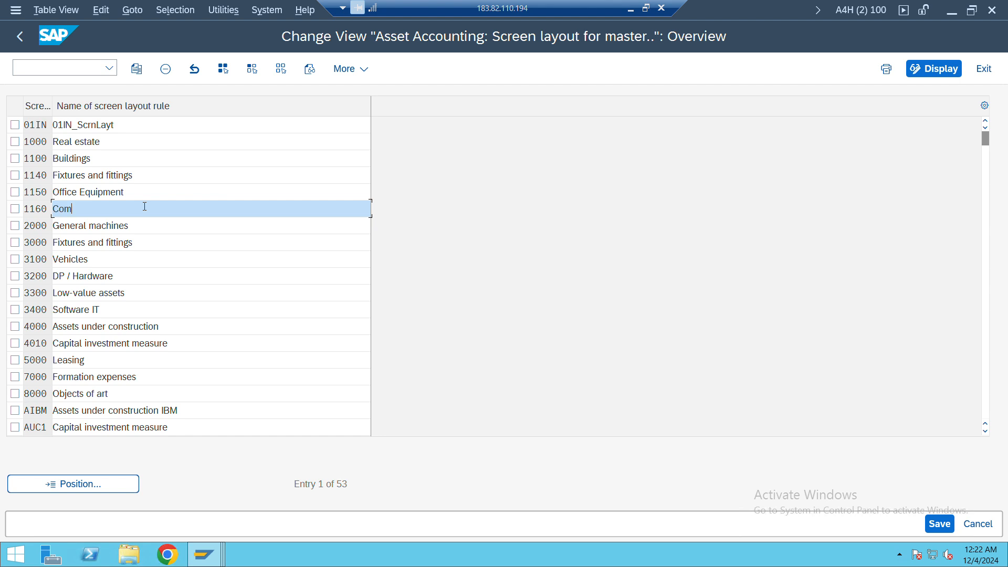
text(puter Items)
key(Return)
key(ctrl+s)
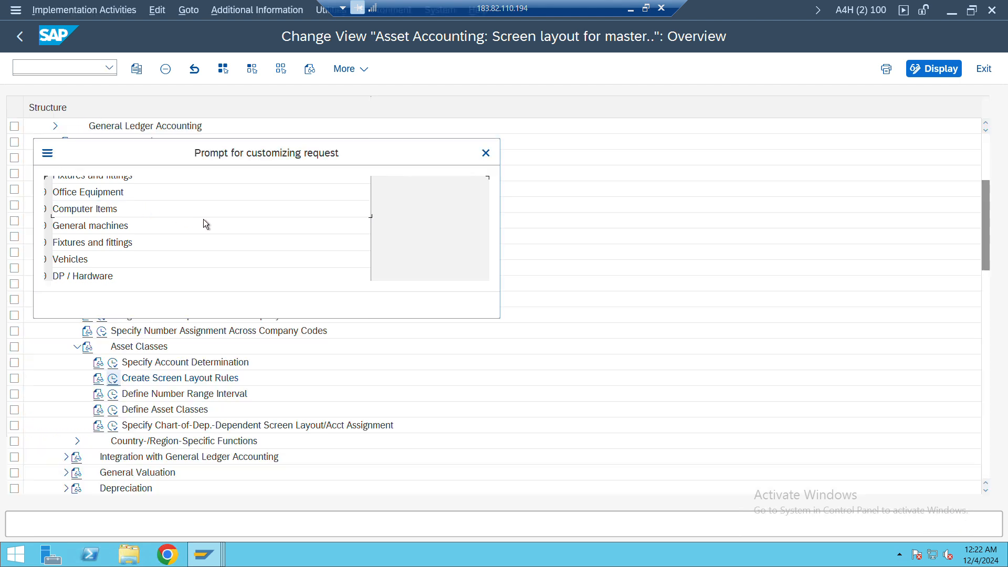
Confirm the customizing request for the layout rule change and assign screen layout rule 1160 to asset class 116000
click(315, 305)
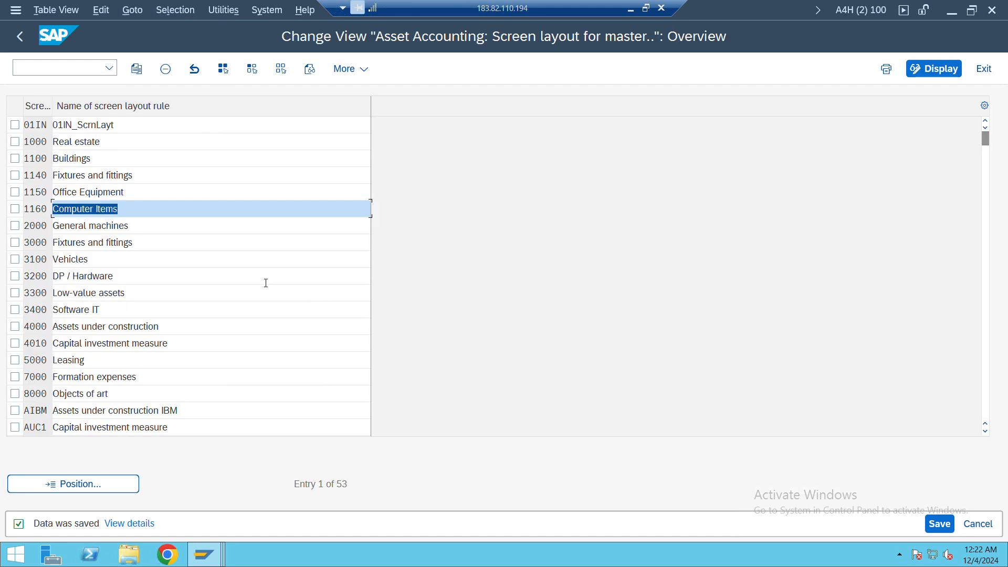
key(alt+Tab)
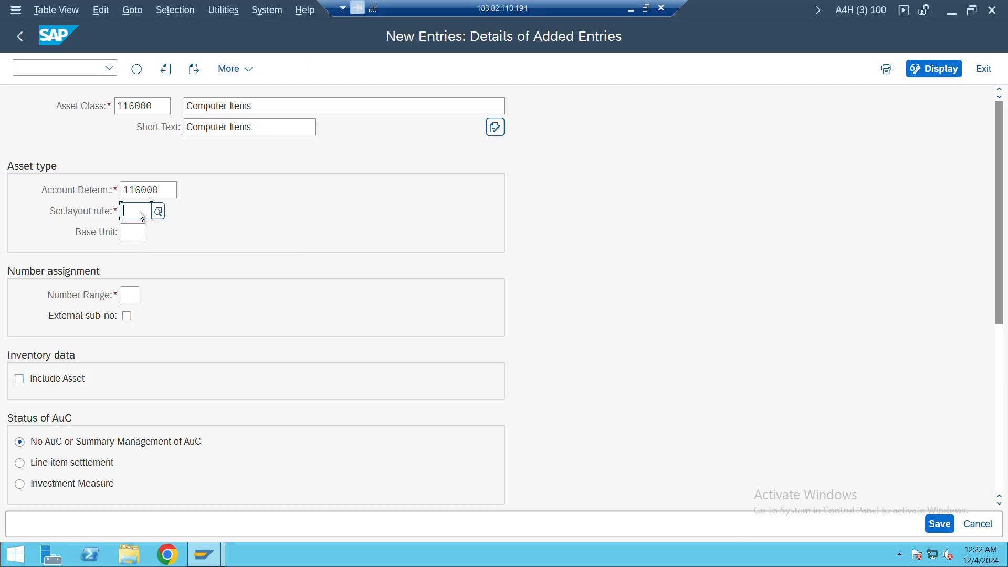
click(159, 211)
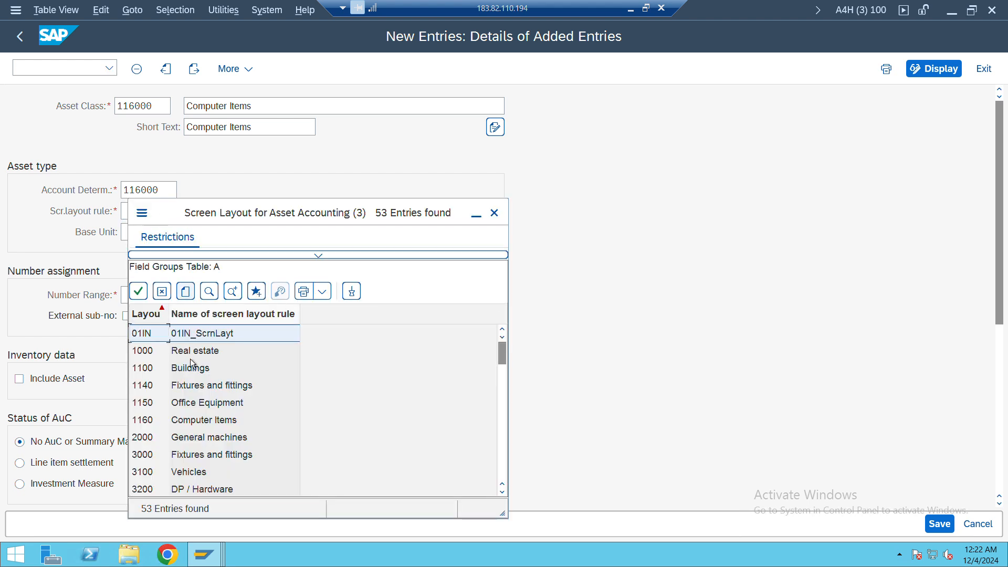
double_click(182, 420)
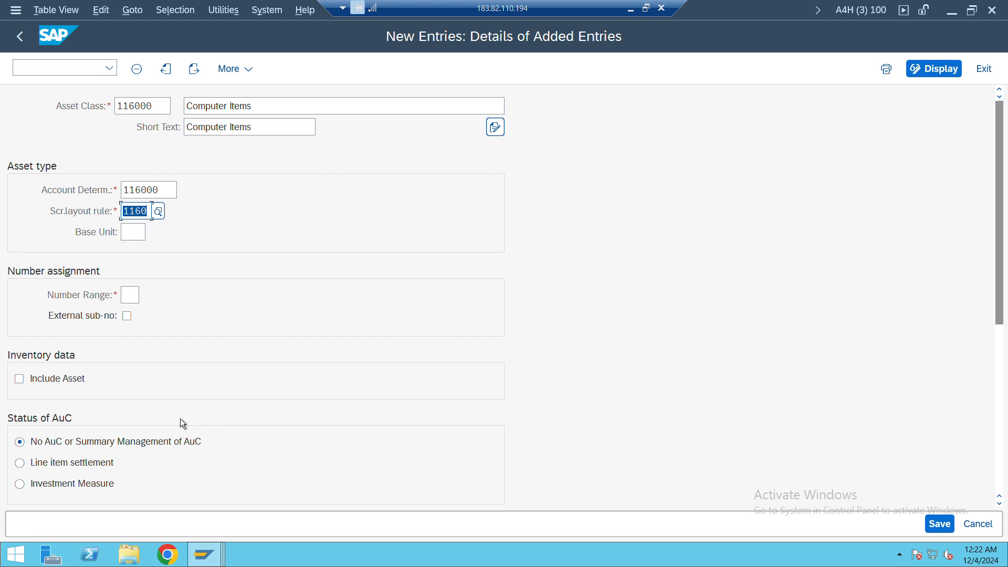
Assign number range 01 to the Computer Items asset class
click(132, 294)
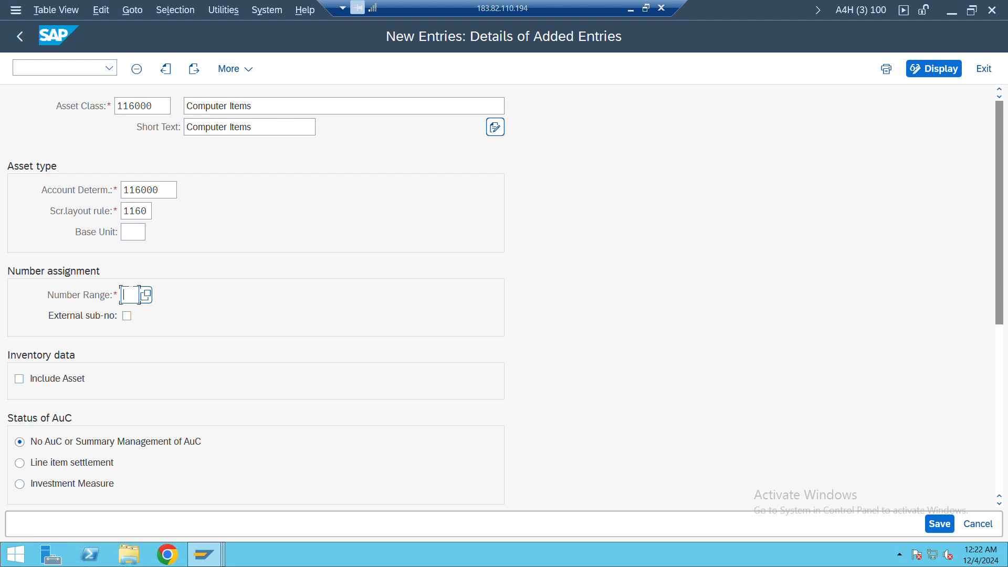
text(01)
key(Return)
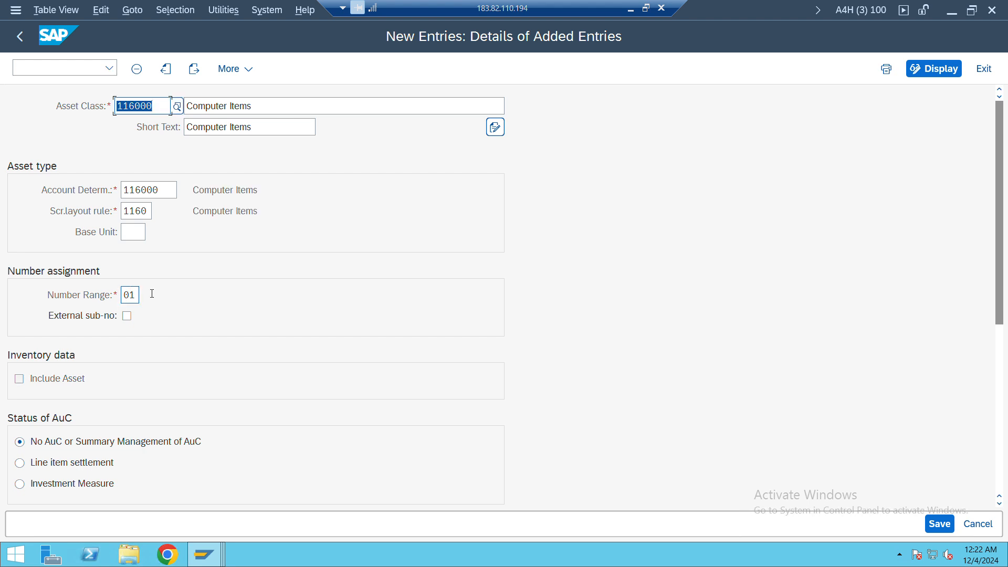
Review the asset class's number assignment, inventory, AuC, lock and history status settings
scroll(190, 387, down, 1)
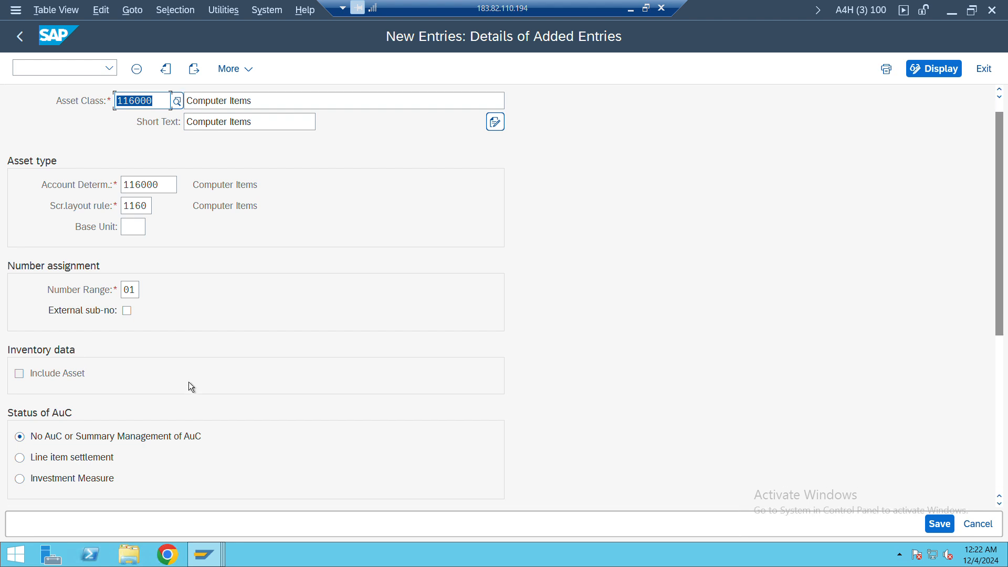
scroll(191, 387, down, 2)
scroll(190, 387, up, 1)
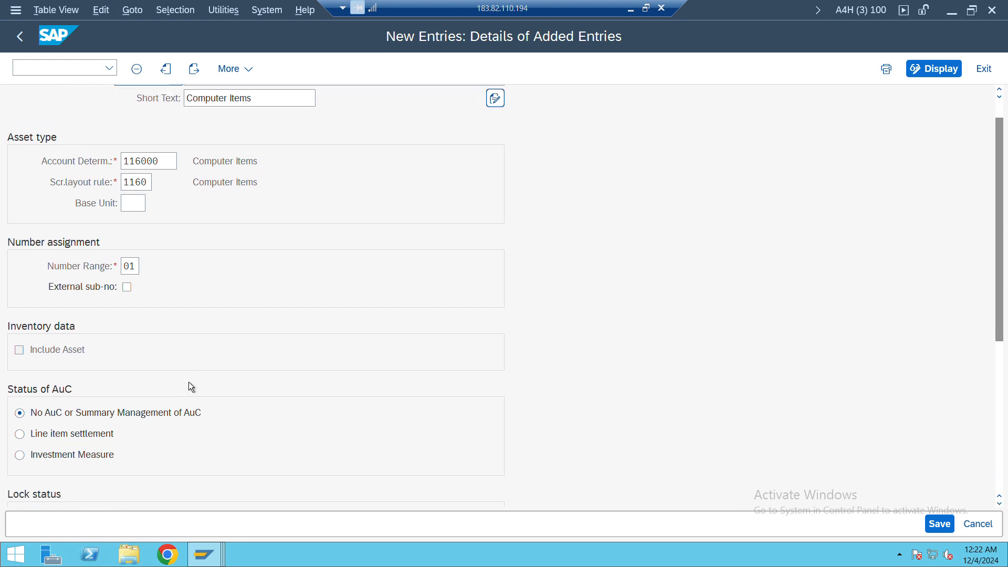
scroll(190, 387, down, 3)
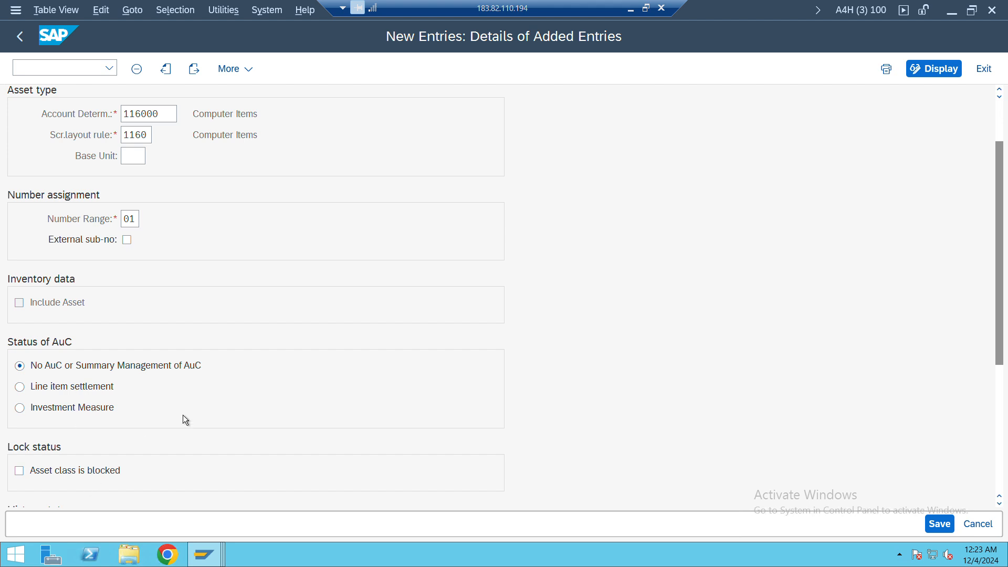
scroll(183, 414, down, 1)
scroll(183, 415, down, 2)
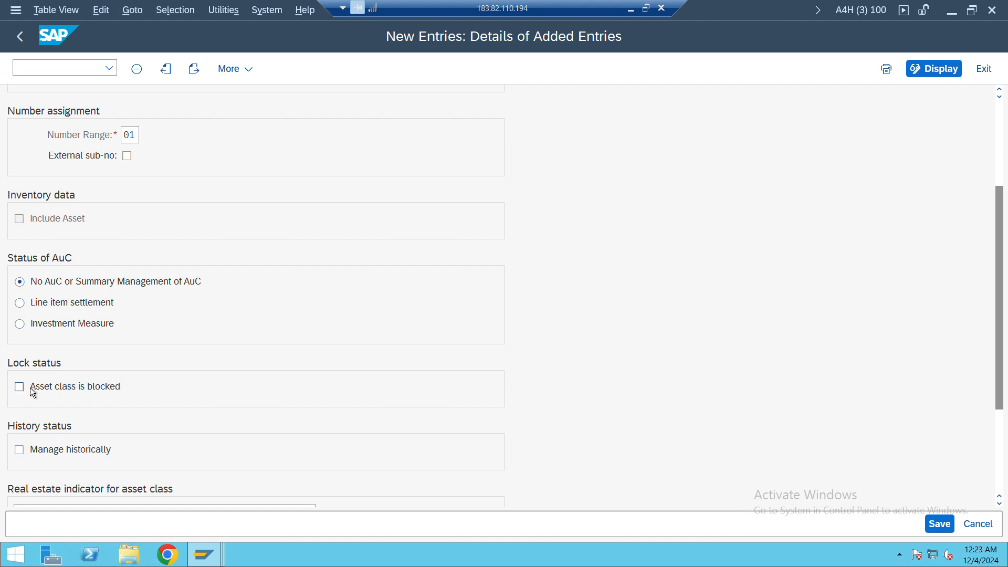
scroll(163, 414, up, 2)
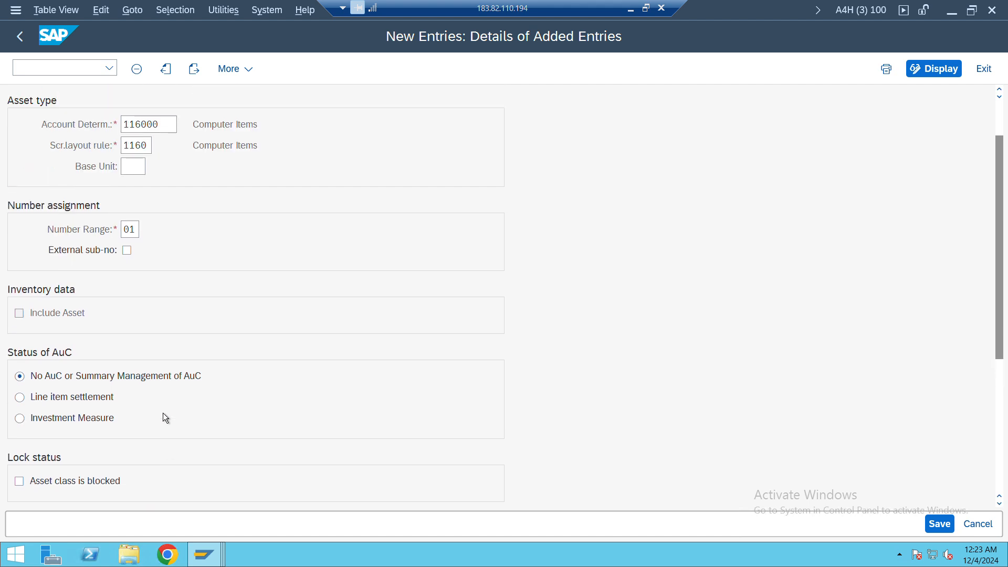
scroll(162, 412, up, 2)
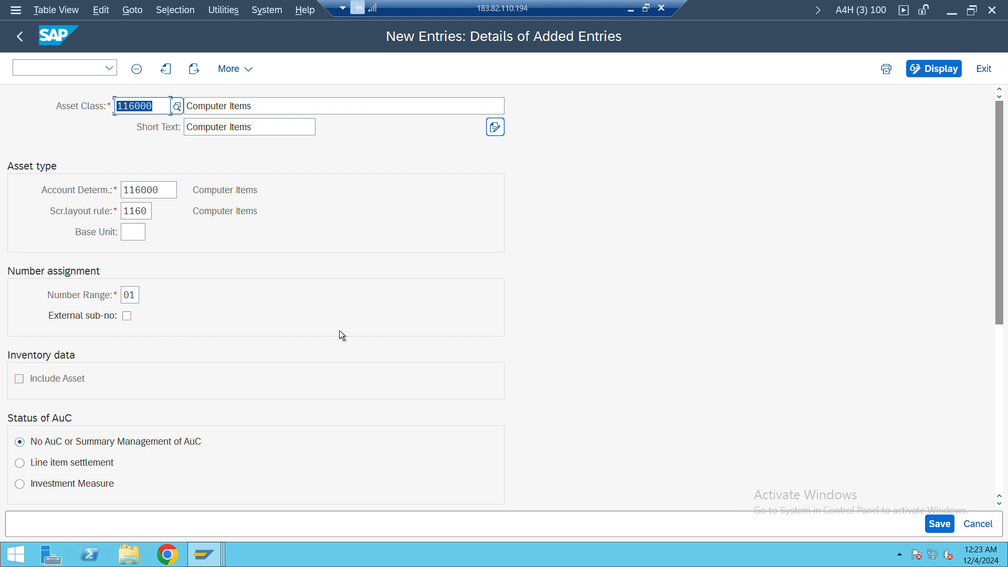
Save asset class 116000 under the proposed customizing request and return to the asset classes overview
click(935, 522)
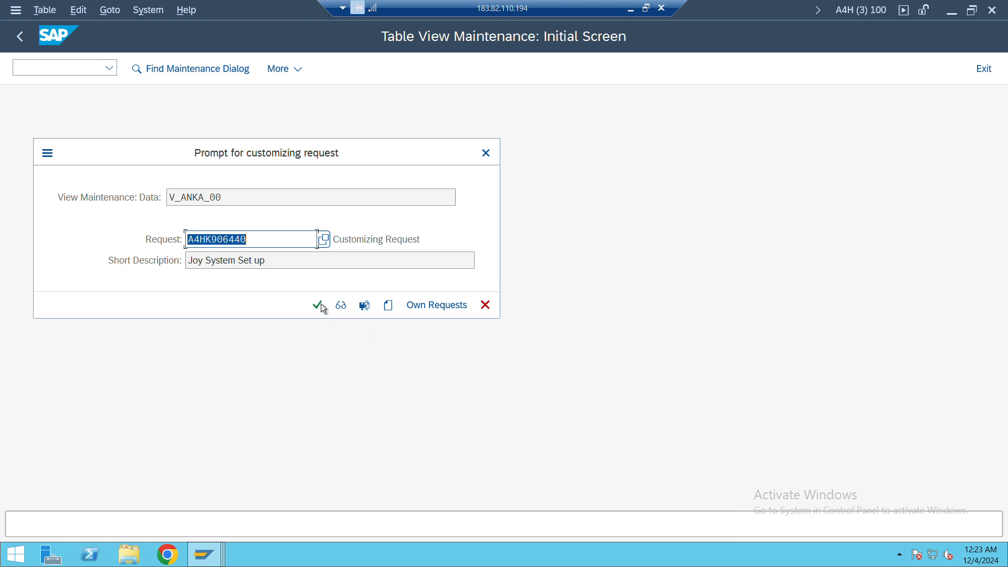
click(318, 304)
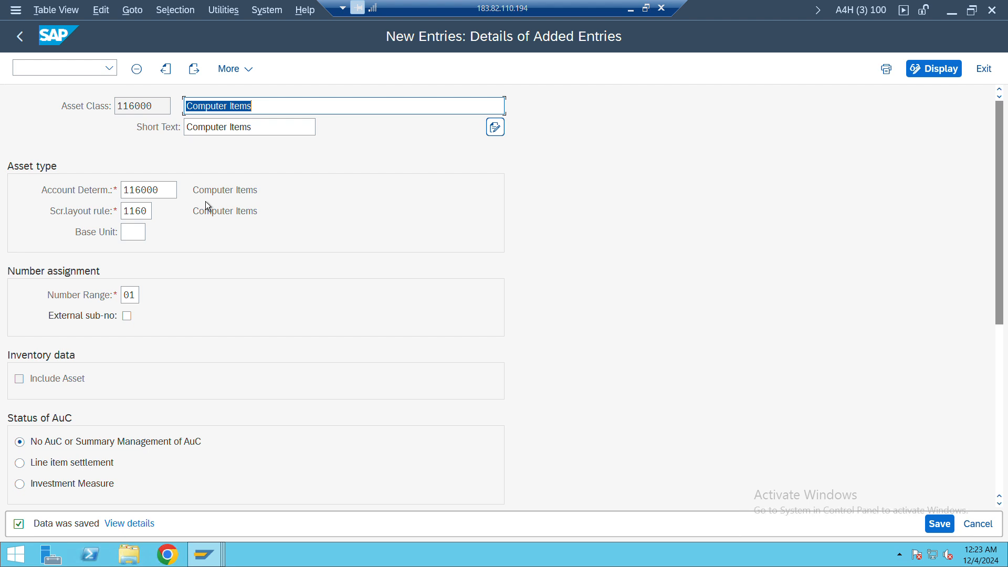
click(20, 35)
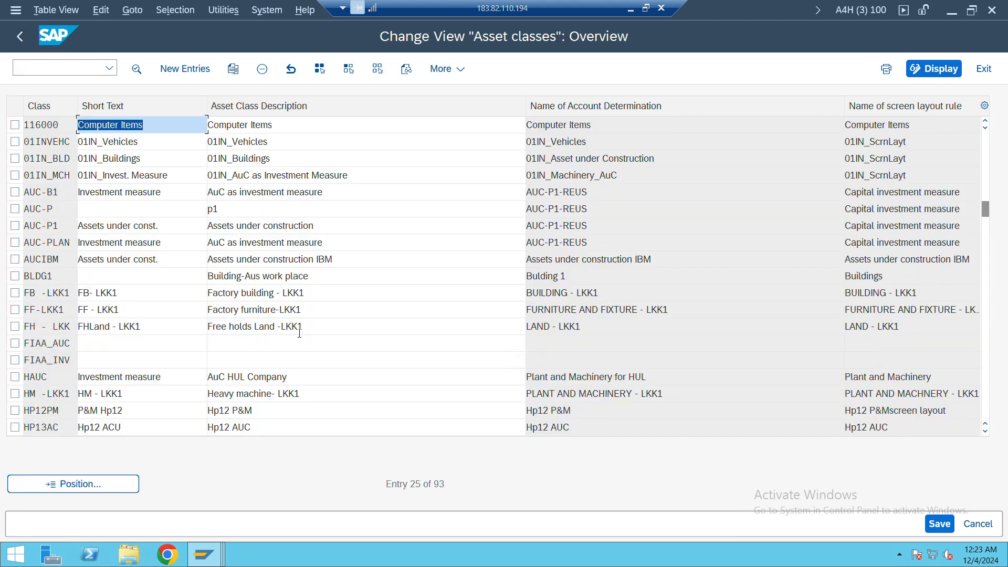
Switch to the Excel notes and copy the green cell format from J74 to J73 to mark Define Asset Classes as done
key(alt+Tab)
key(alt+Tab)
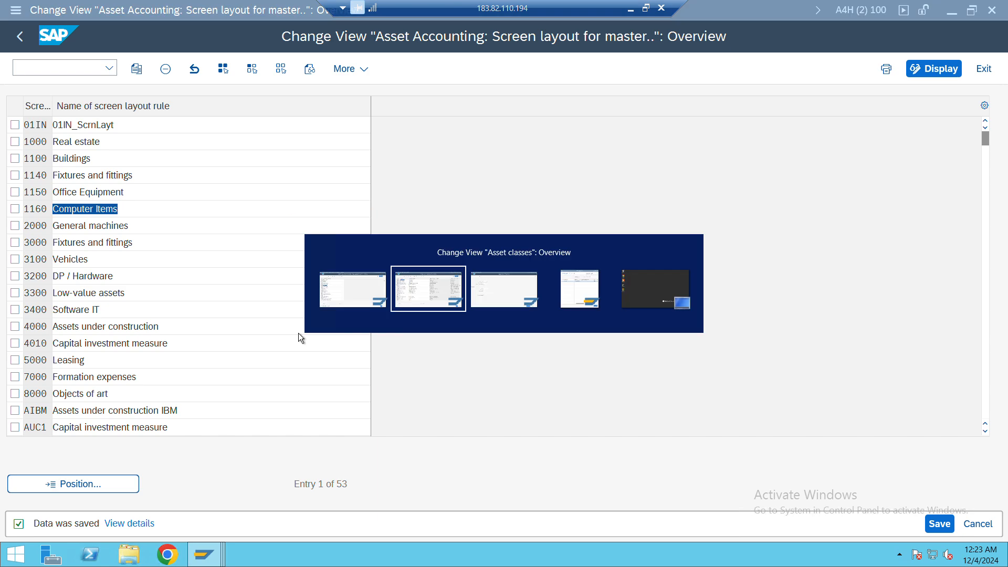
click(646, 8)
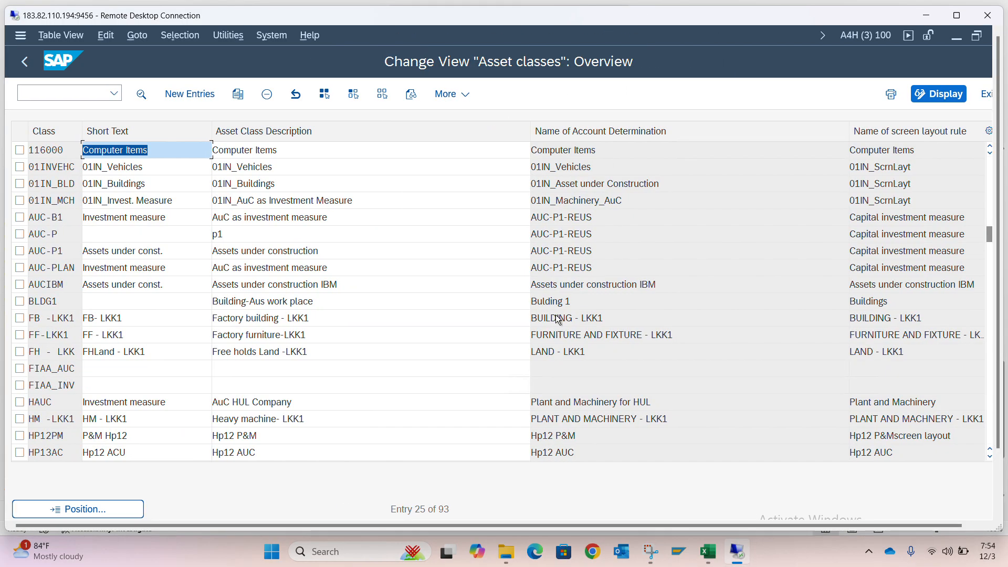
click(704, 550)
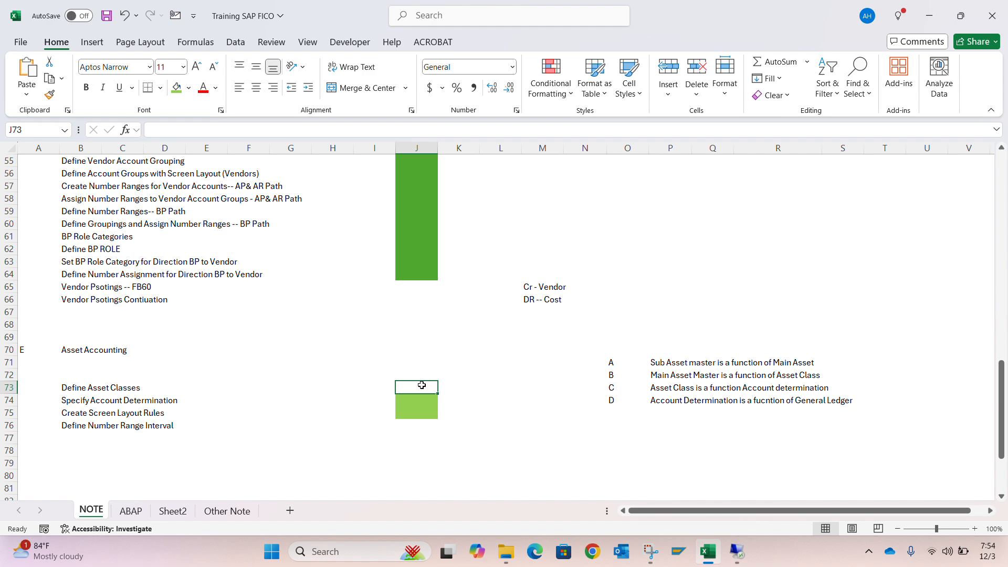
key(Down)
key(ctrl+c)
key(Up)
key(ctrl+alt+v)
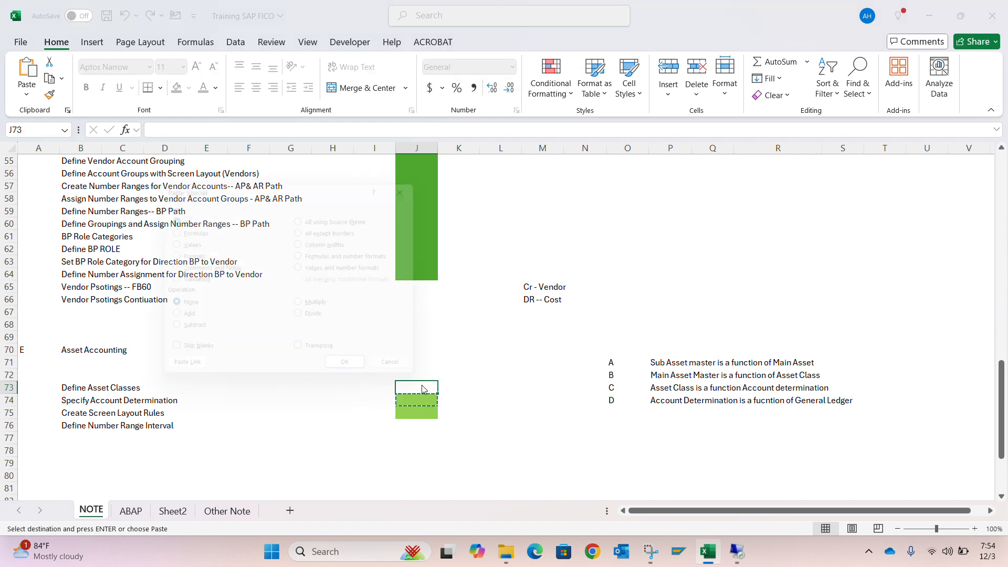
key(t)
key(Return)
key(Down)
key(Down)
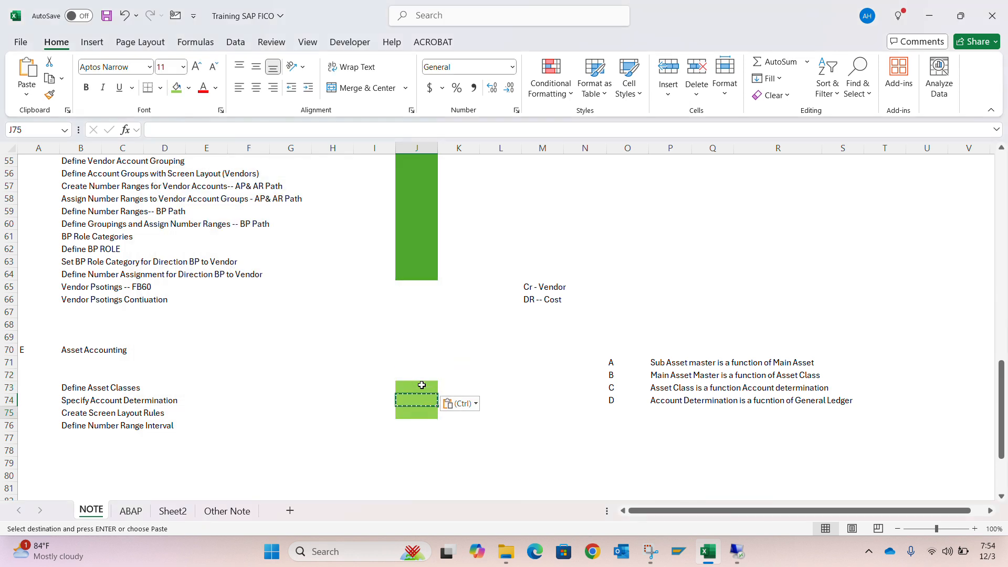
key(Down)
key(Down)
key(Up)
key(Left)
key(Left)
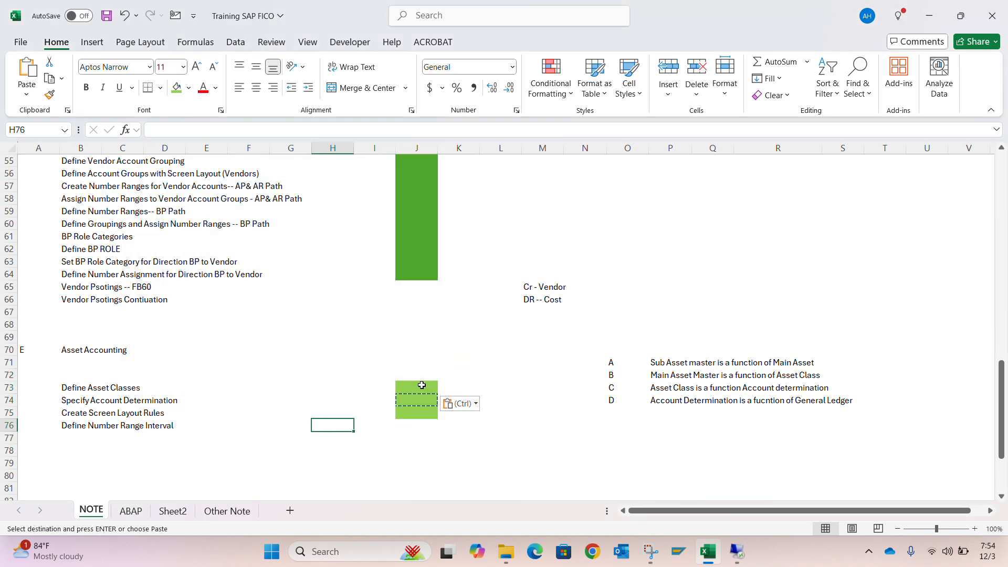
key(Left)
key(Left)
key(Left)
key(Left)
key(Left)
key(Right)
key(Right)
key(Right)
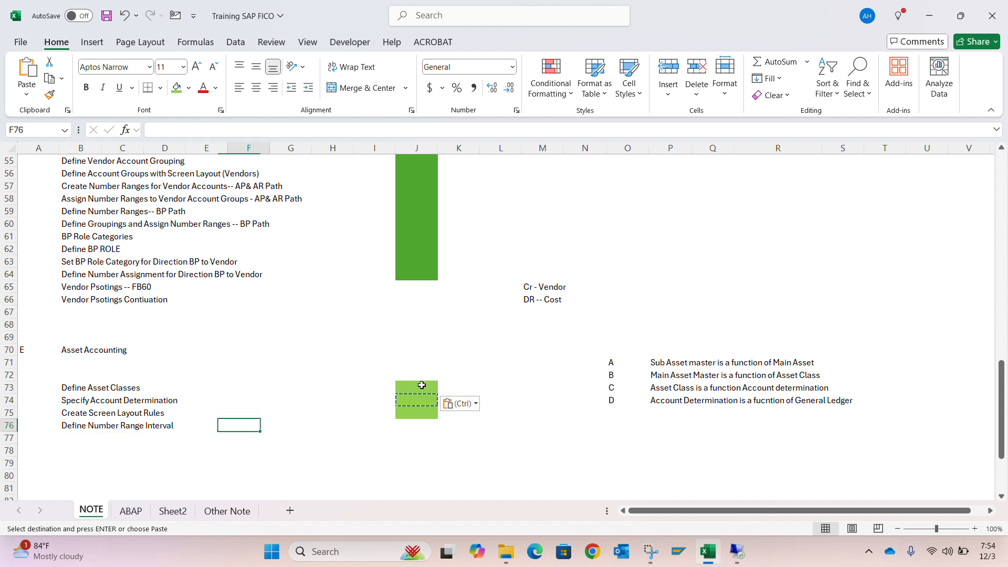
key(Right)
key(Right)
key(Right)
key(Right)
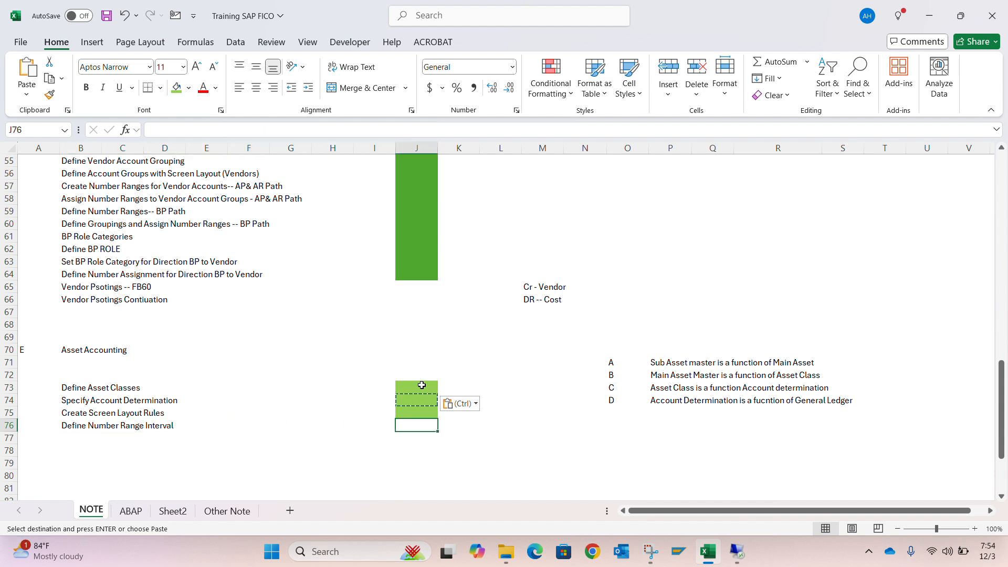
Switch back to the full-screen remote SAP session and leave the asset classes overview for the Display IMG tree
key(alt+Tab)
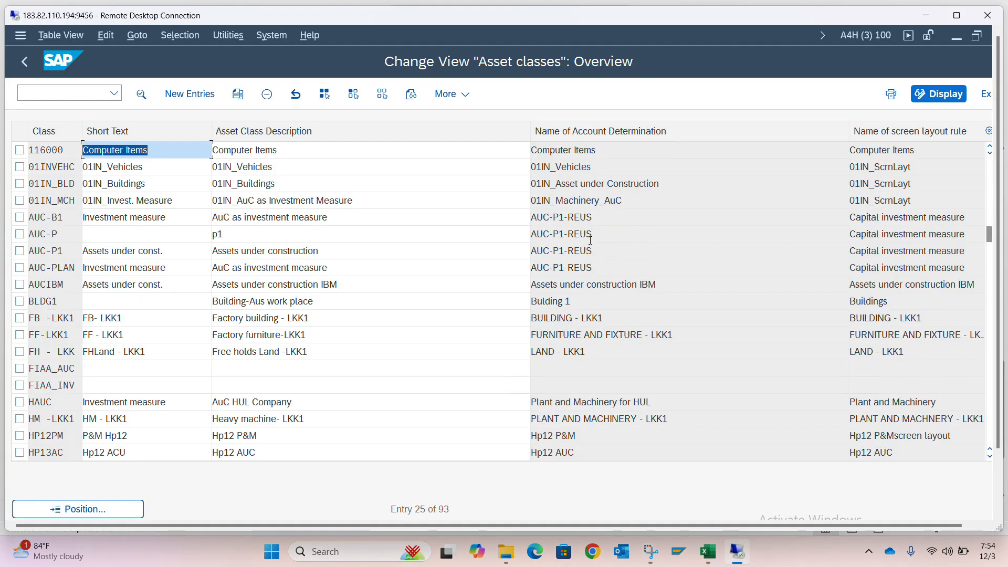
click(957, 15)
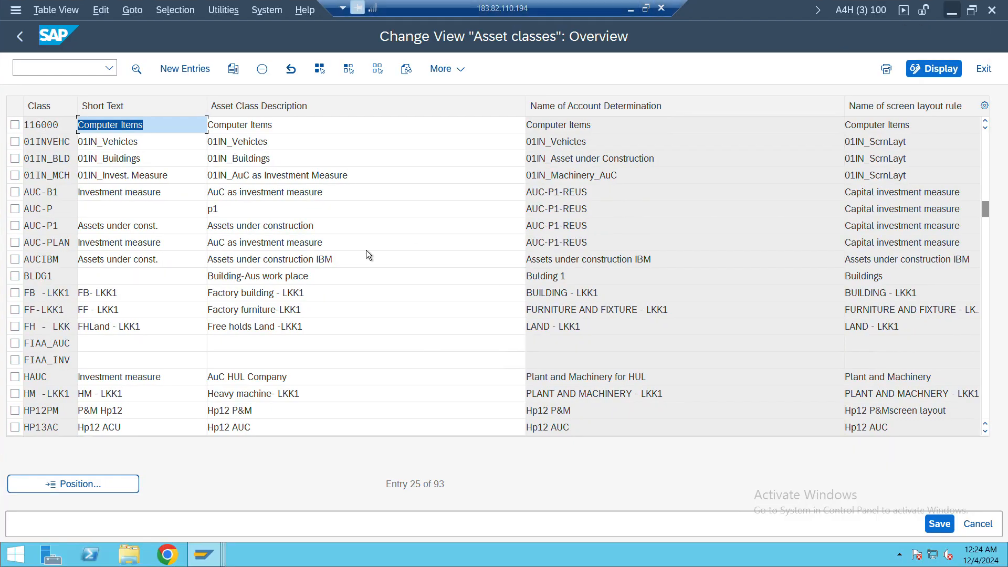
click(20, 36)
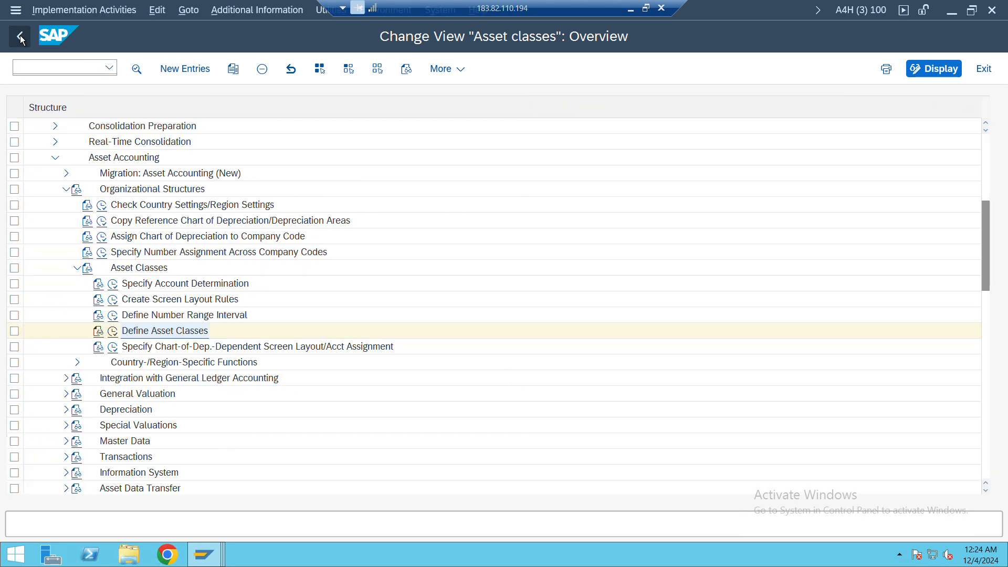
Switch to the Create Asset: Initial screen window and go to its Company Code field
click(210, 557)
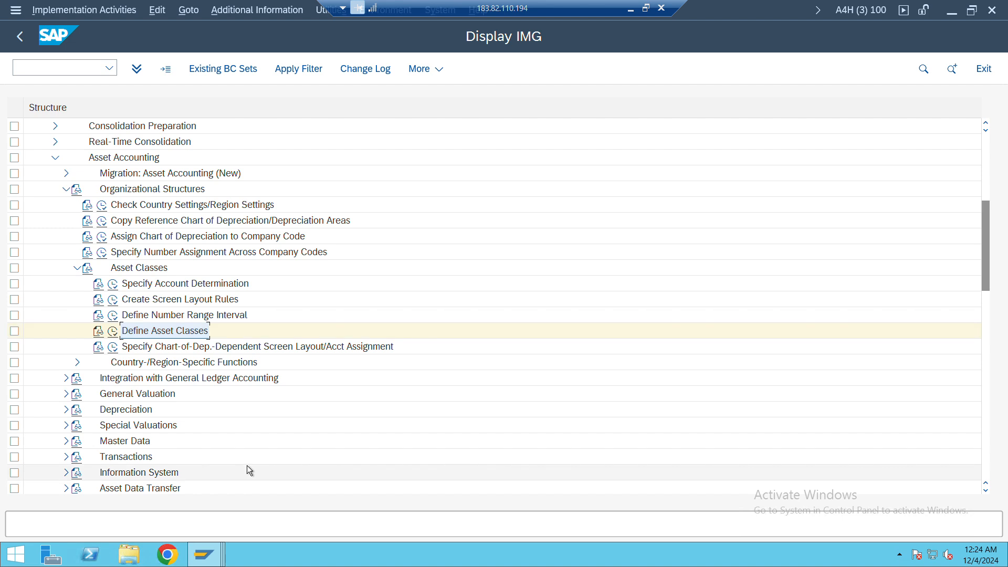
click(247, 466)
click(214, 552)
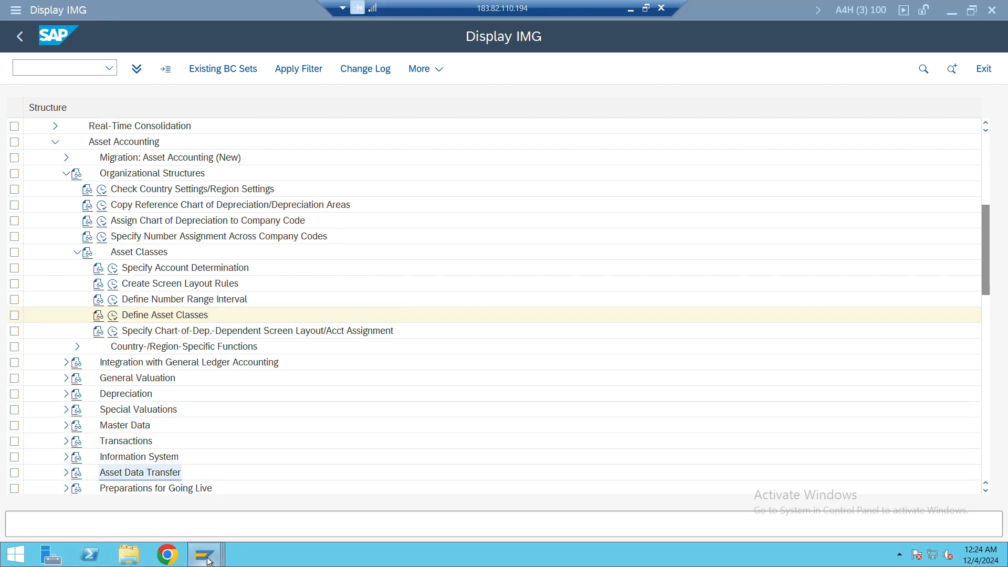
click(227, 491)
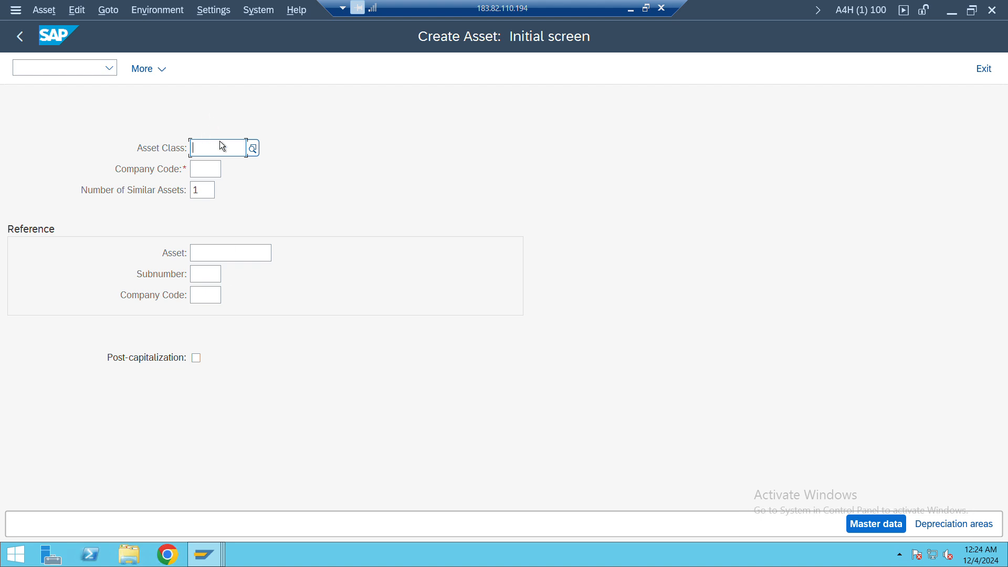
click(198, 175)
Replace the Create Asset screen with the Display IMG tree and expand Enterprise Structure, Definition and Financial Accounting
click(88, 63)
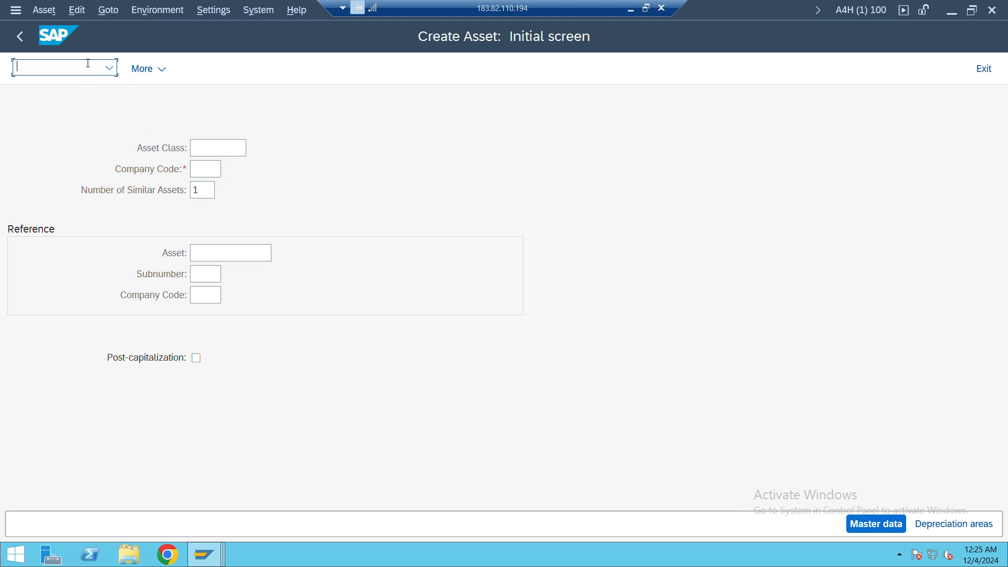
text(/nas02)
key(Return)
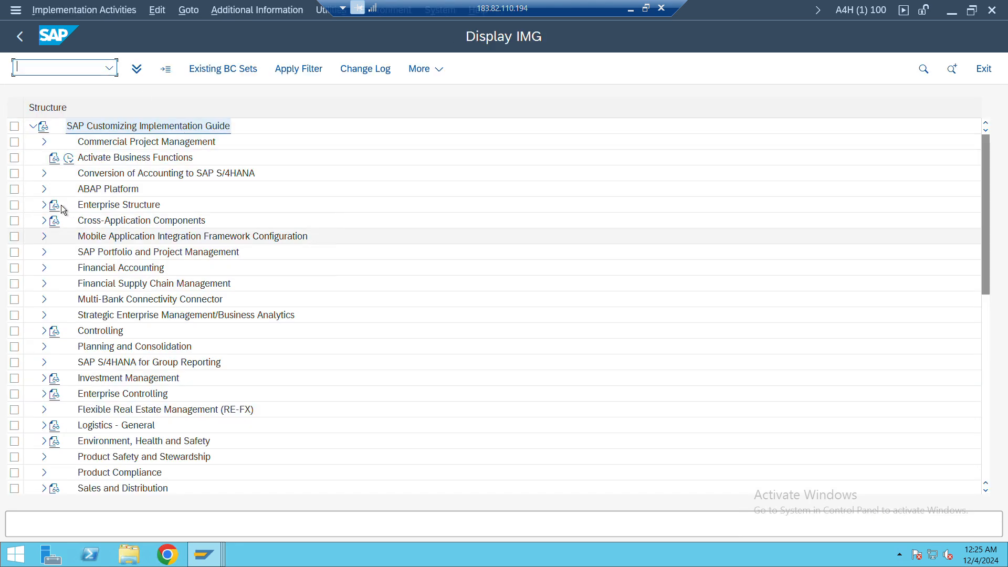
click(44, 205)
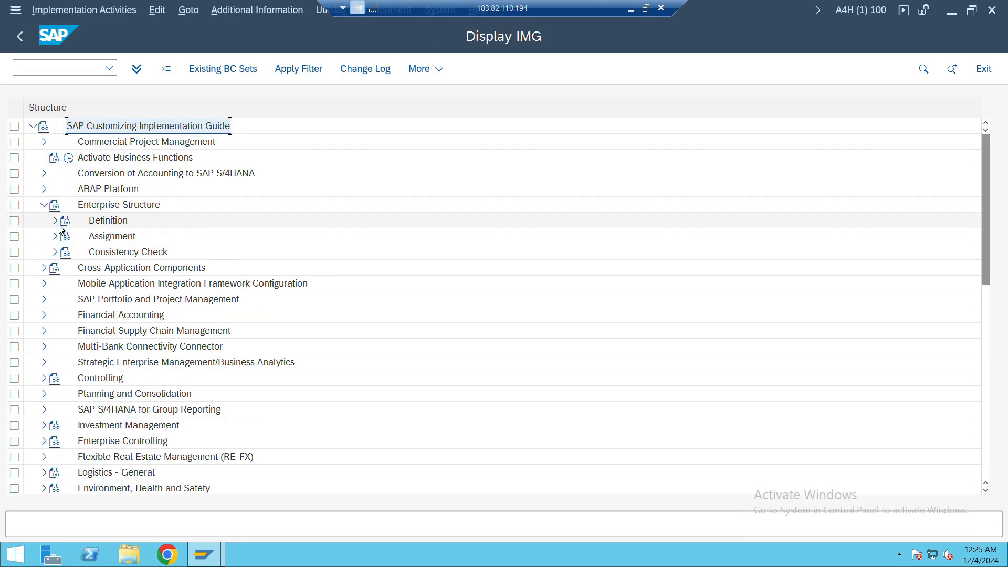
click(56, 221)
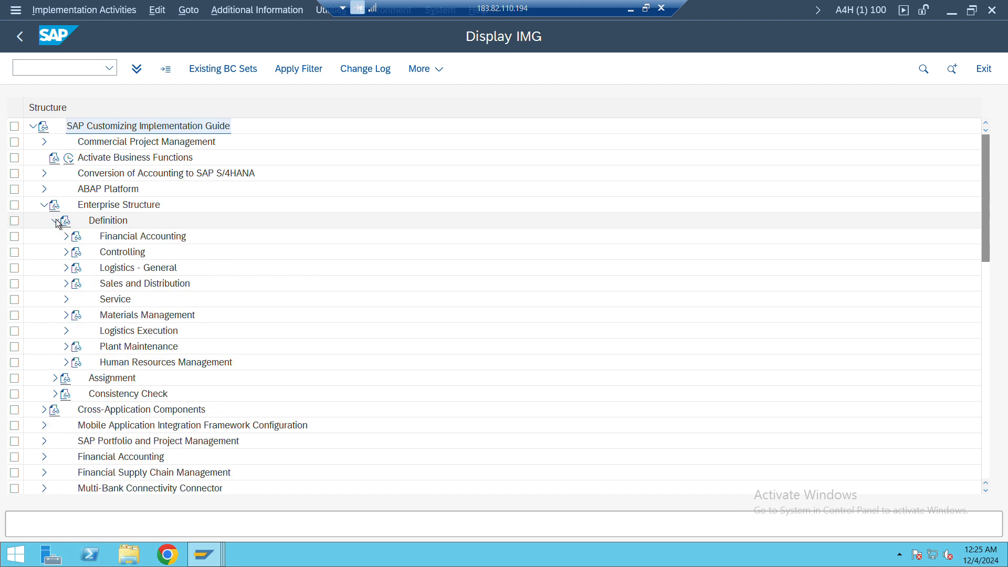
click(66, 237)
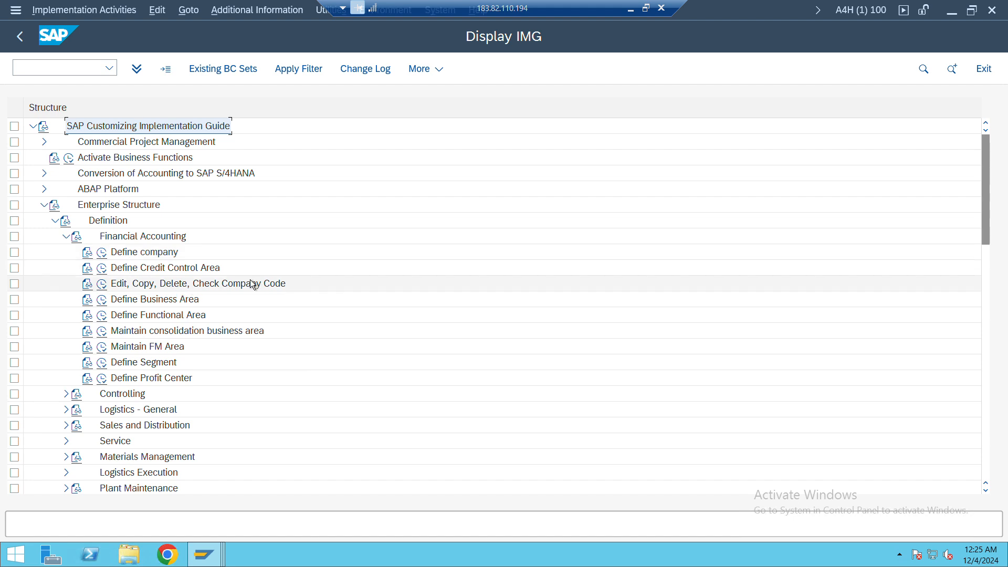
Open the company code maintenance from Edit, Copy, Delete, Check Company Code and start a new entry
click(102, 284)
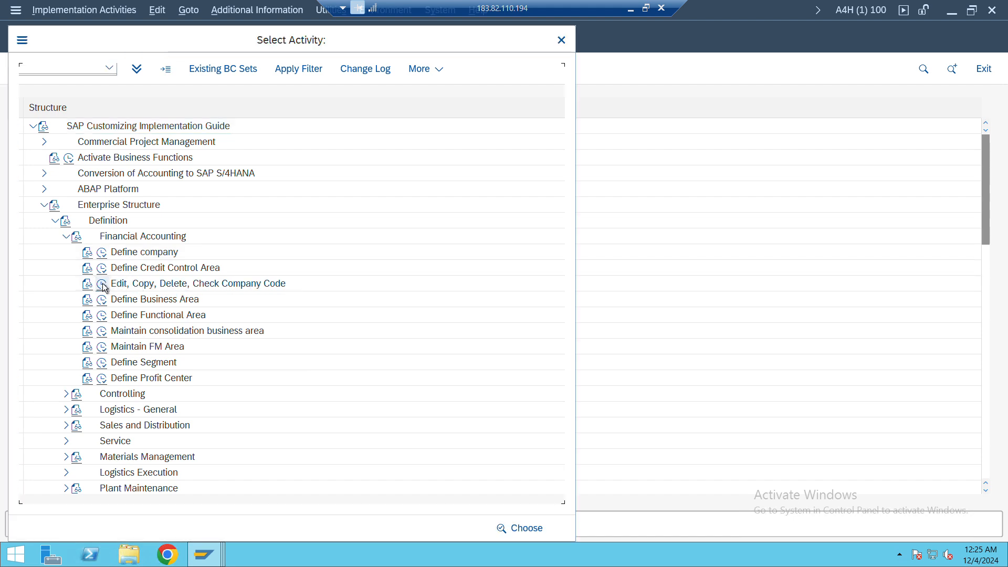
double_click(115, 142)
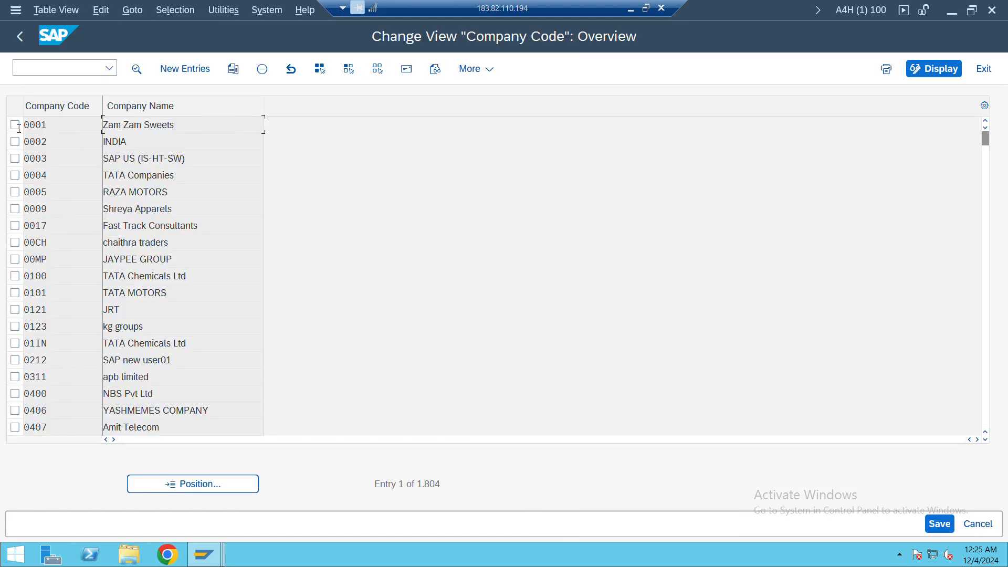
click(189, 74)
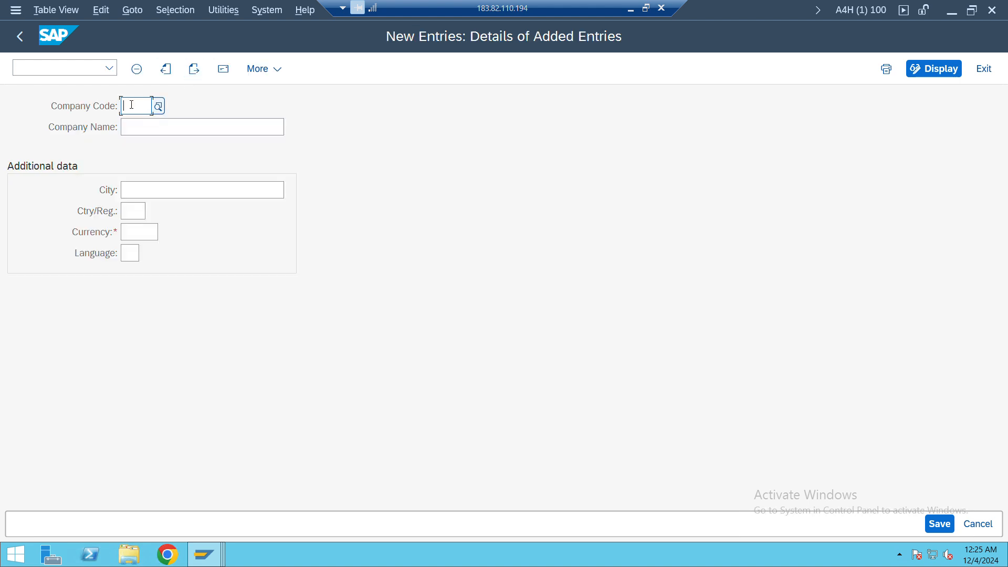
Enter JY01 as the company code of the new entry
text(JO)
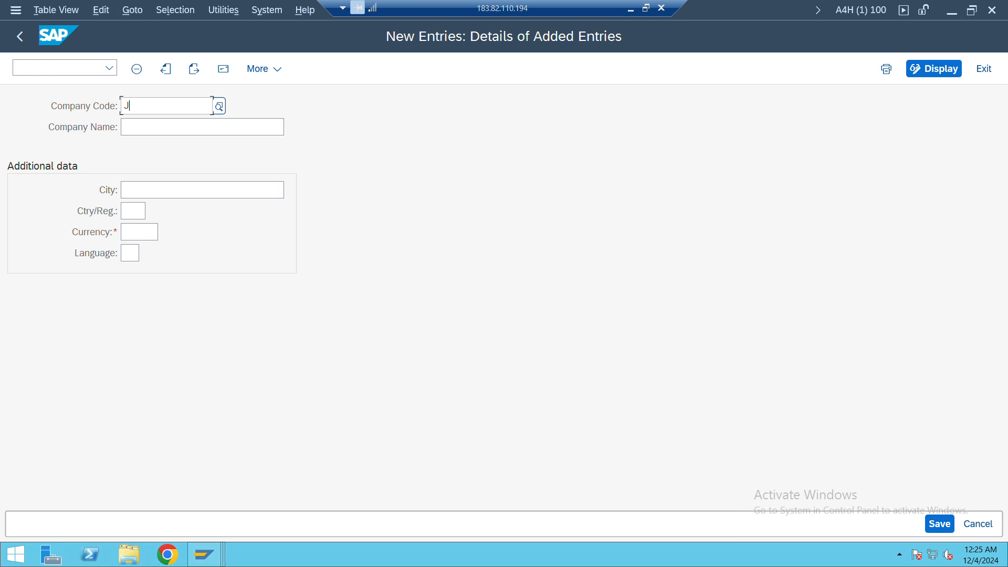
key(BackSpace)
key(BackSpace)
text(JO01)
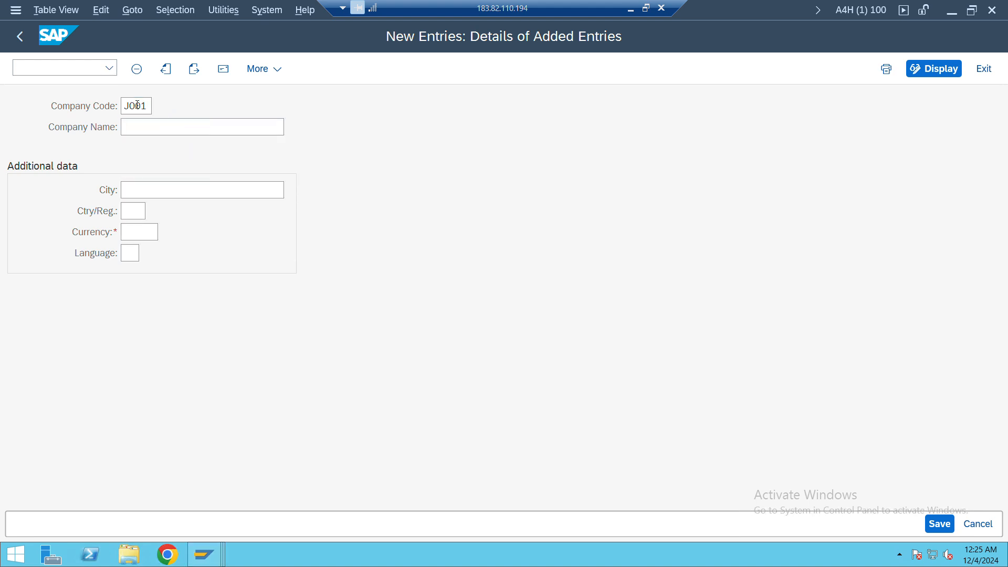
key(BackSpace)
key(BackSpace)
key(BackSpace)
key(BackSpace)
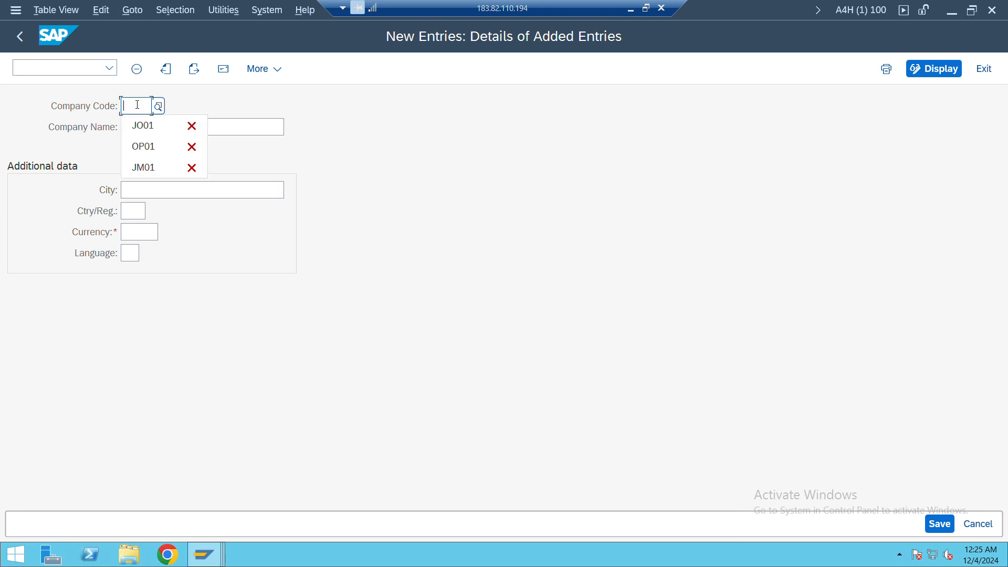
text(JY)
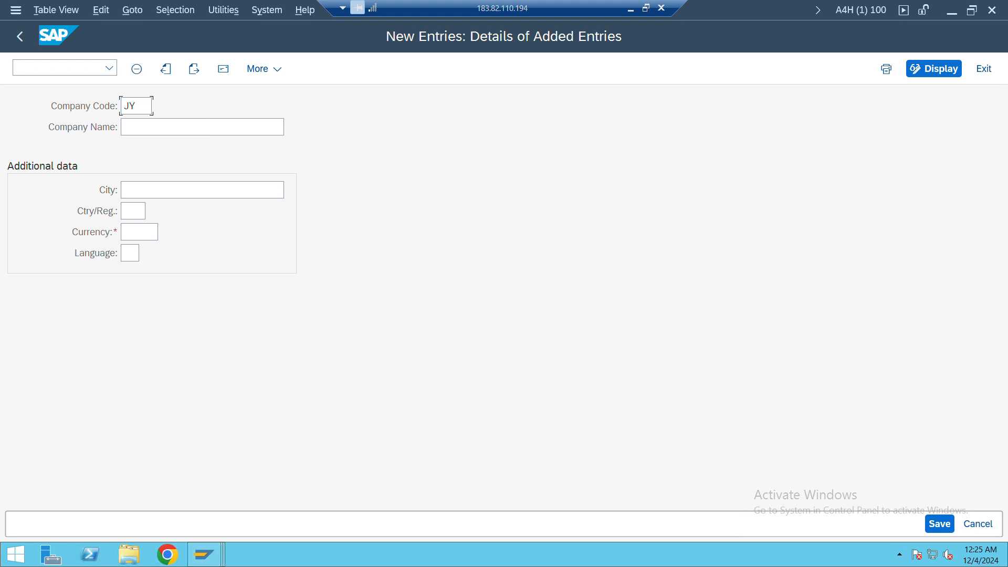
text(01)
double_click(138, 105)
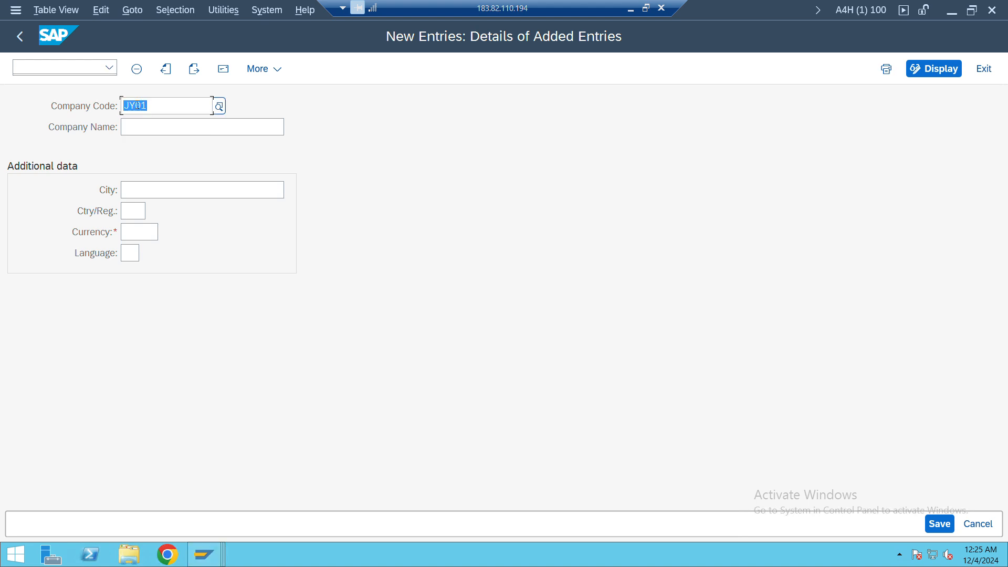
Enter Joy Company as the company name
click(151, 130)
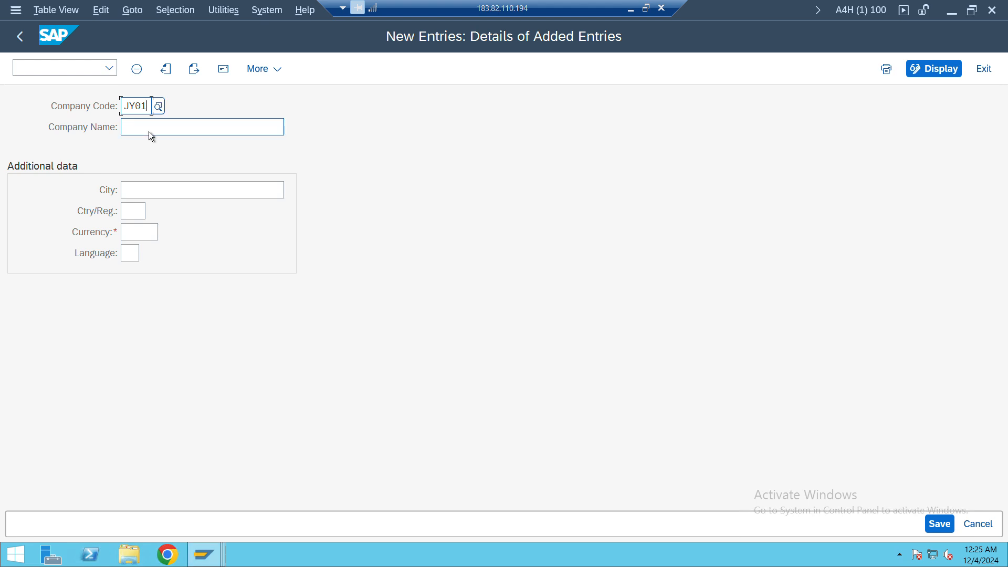
click(149, 131)
text(Joy Company)
key(Tab)
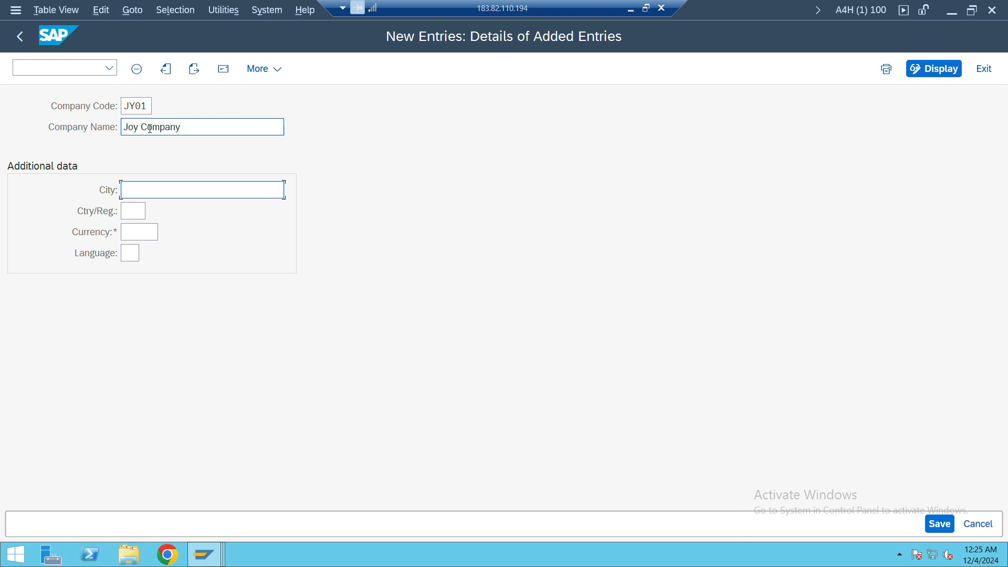
Fill in the additional data with city FCT, country NG, currency NGN and language EN, and save the entry
text(FCT)
key(Tab)
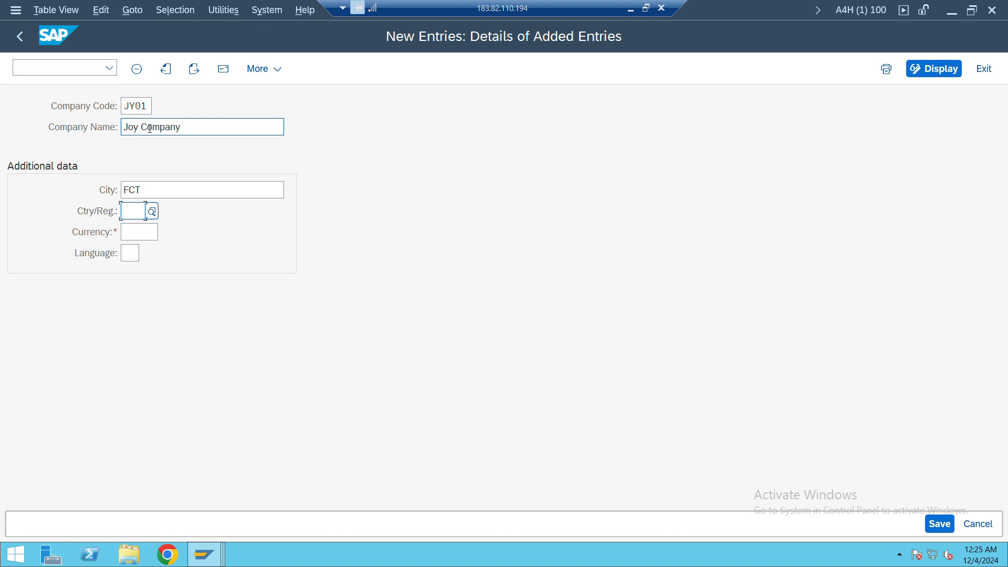
text(NG)
key(Tab)
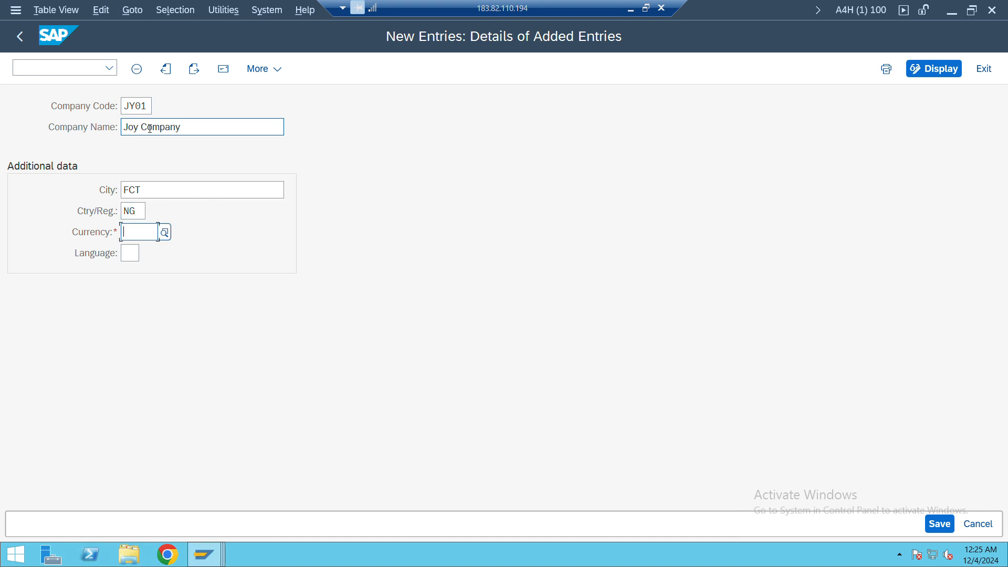
text(NGN)
key(Tab)
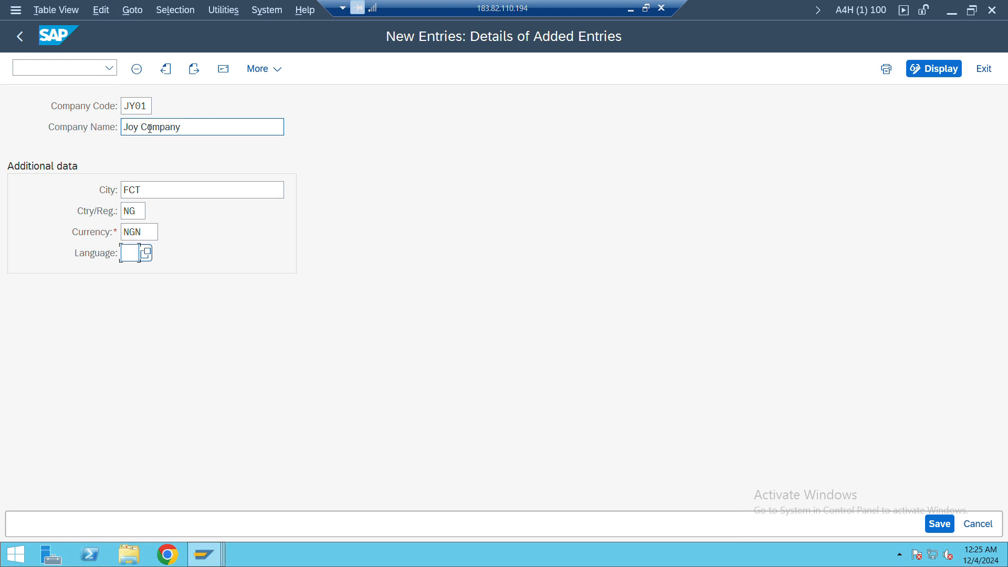
text(EN)
key(Return)
key(Return)
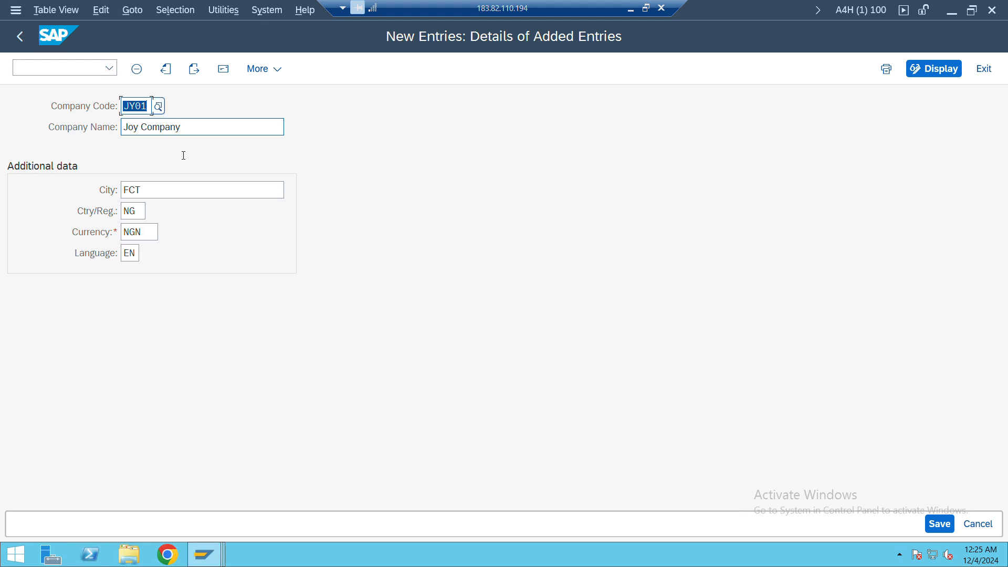
key(ctrl+s)
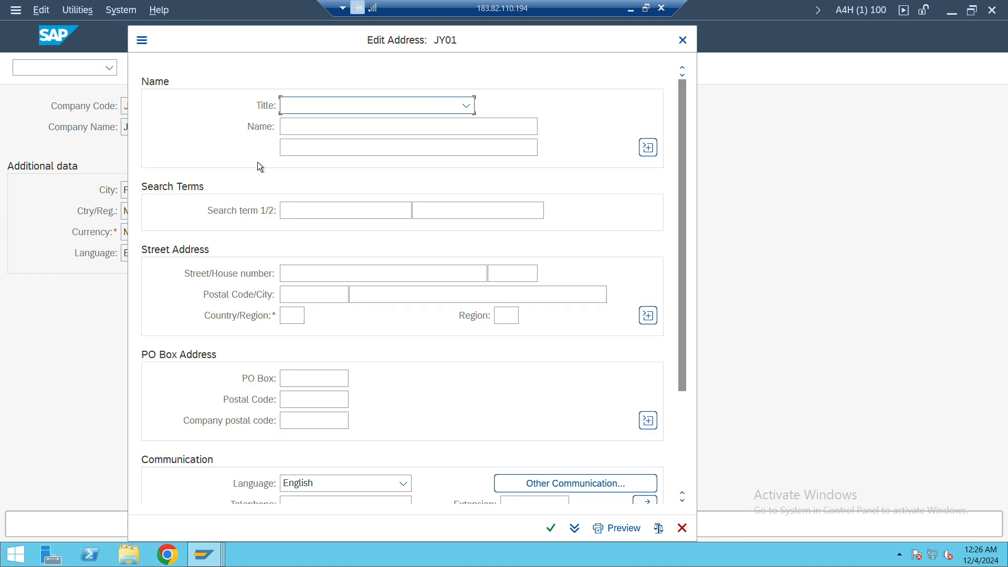
Set the title to Company and enter the name Joy's Company in the address of company code JY01
click(434, 106)
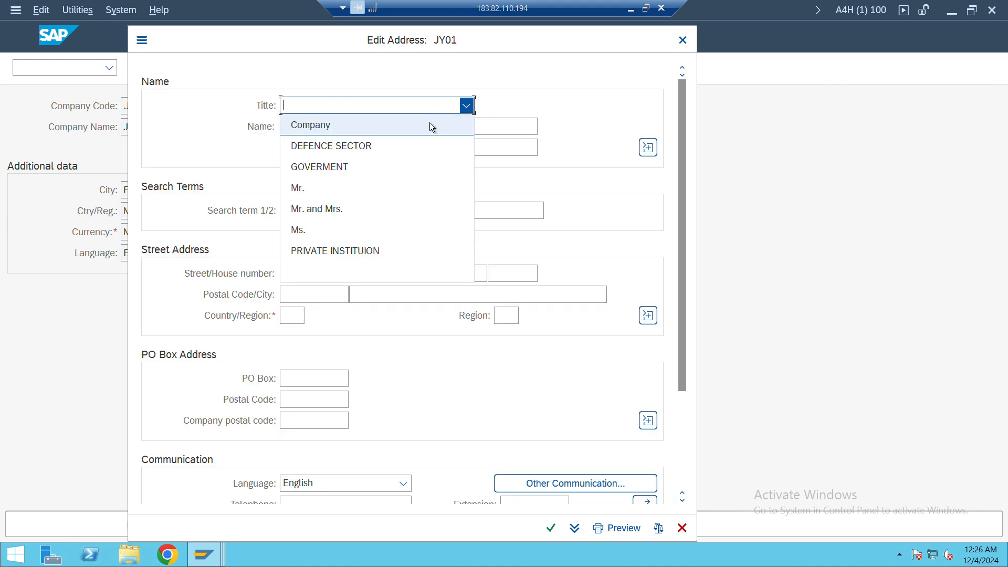
click(430, 126)
click(430, 127)
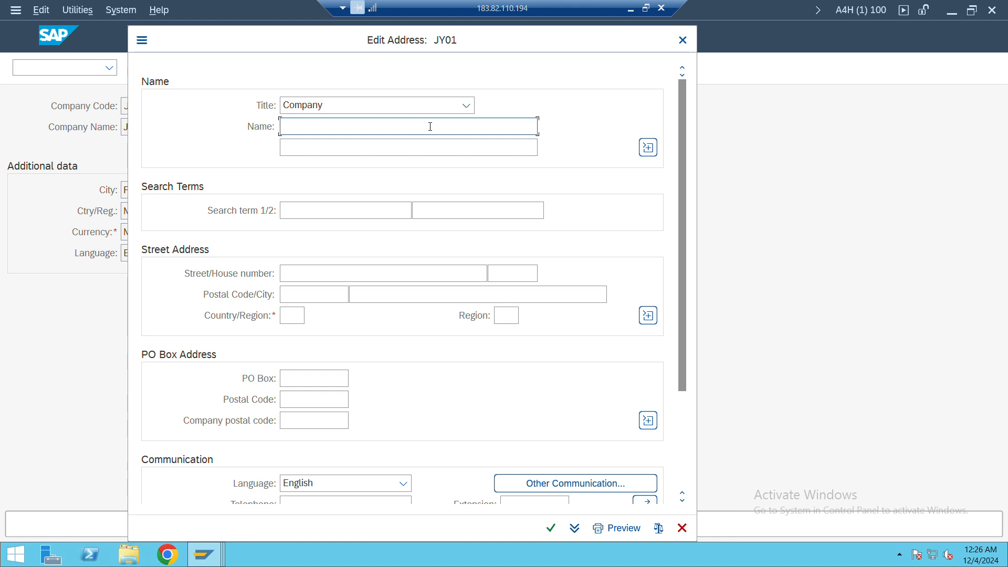
text(Jpoy)
key(BackSpace)
key(BackSpace)
key(BackSpace)
key(BackSpace)
text(Jp)
key(BackSpace)
key(BackSpace)
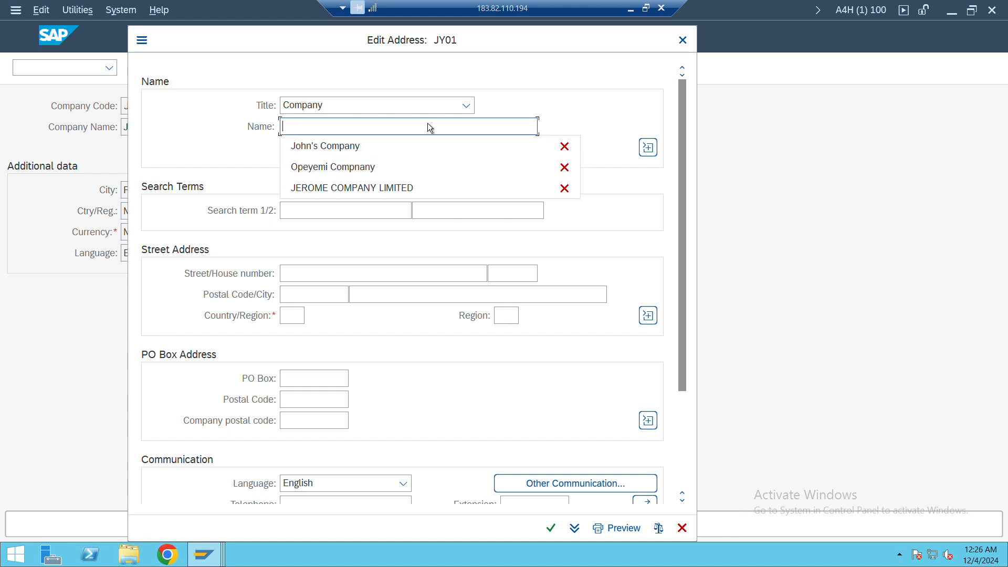
text(JPy)
key(BackSpace)
key(BackSpace)
key(BackSpace)
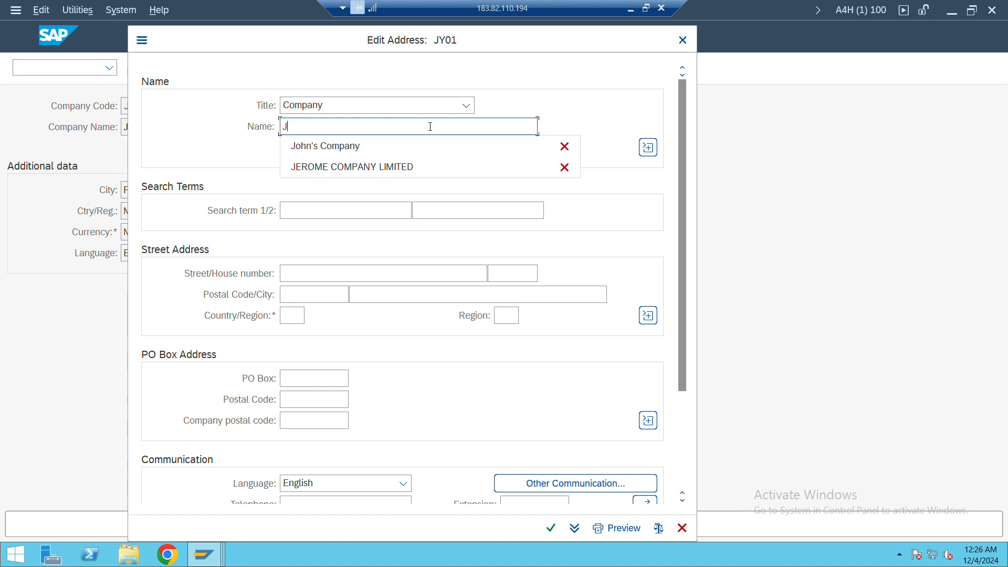
text(JP)
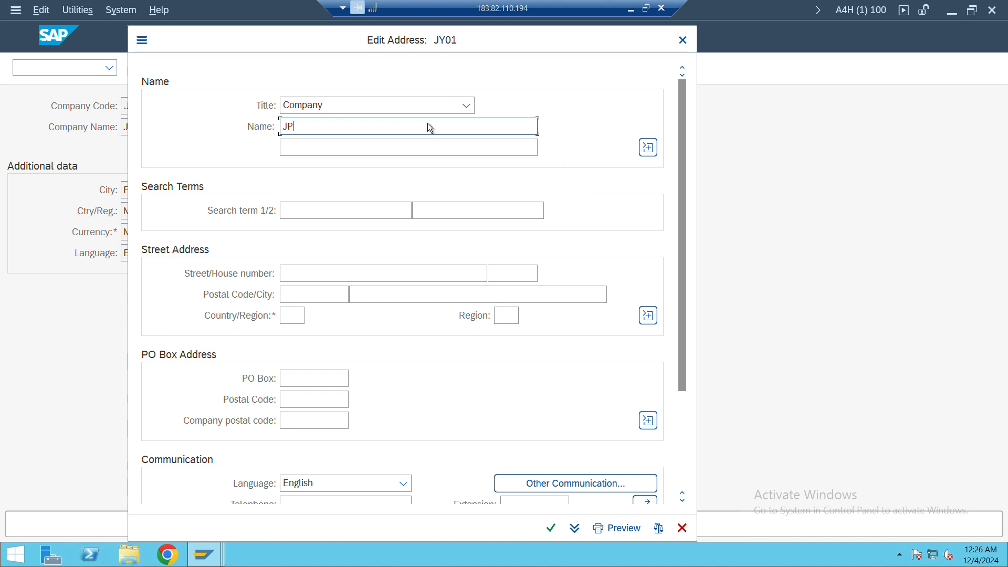
key(BackSpace)
text(oy )
text('s Comp)
text(nay)
key(BackSpace)
key(BackSpace)
key(BackSpace)
key(BackSpace)
text(any)
Enter Joy as the first search term and fill in the company's street and house number
click(363, 212)
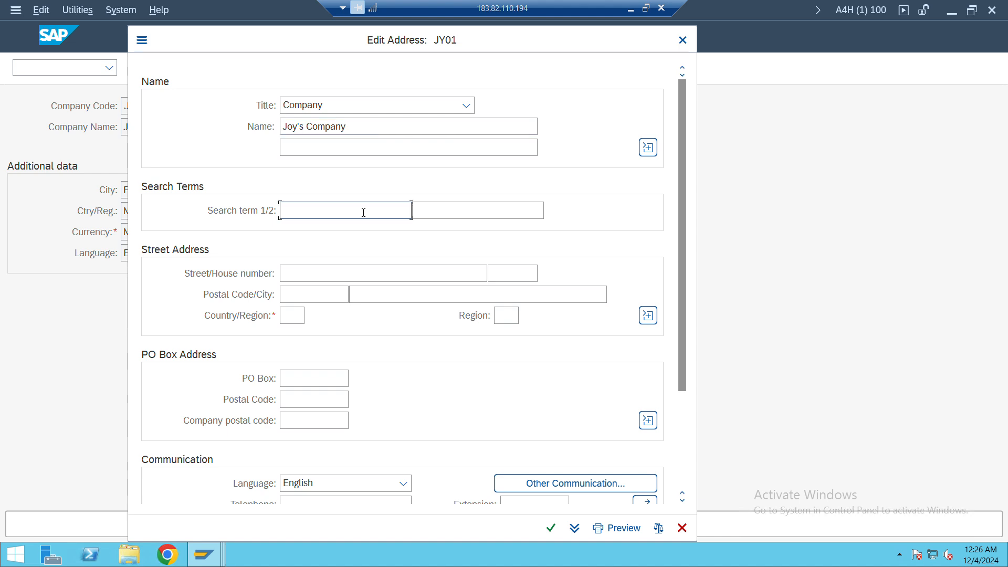
text(Joy)
click(331, 276)
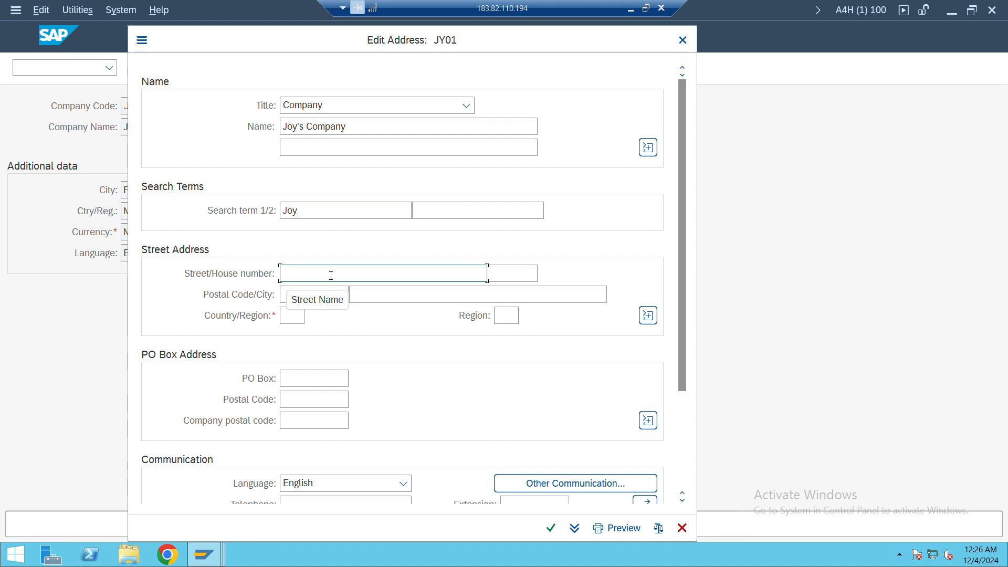
text(Joy)
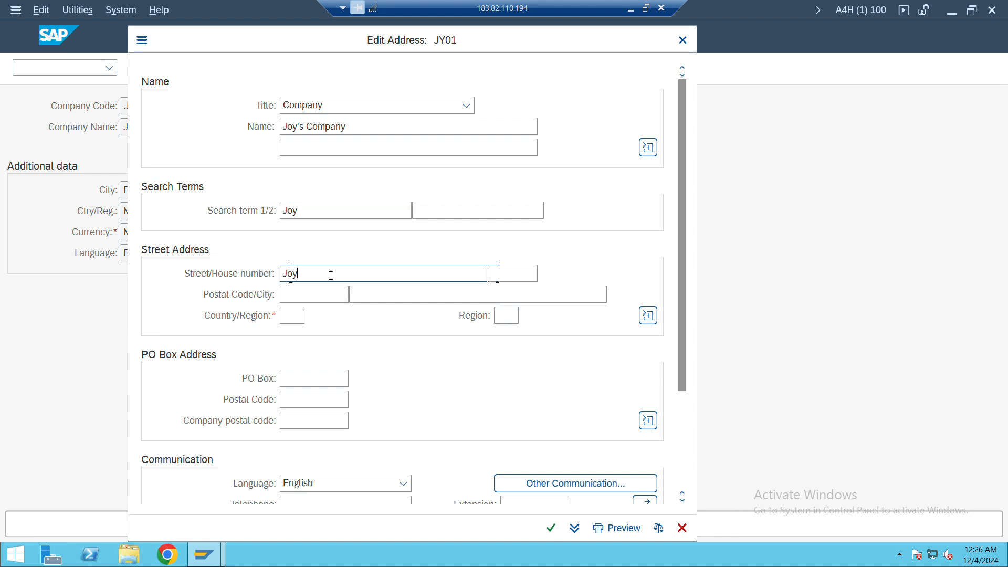
key(Tab)
text(22)
Fill in the company's postal code and city, and set the address country to NG
key(Tab)
text(1111111)
key(Tab)
text(FCt)
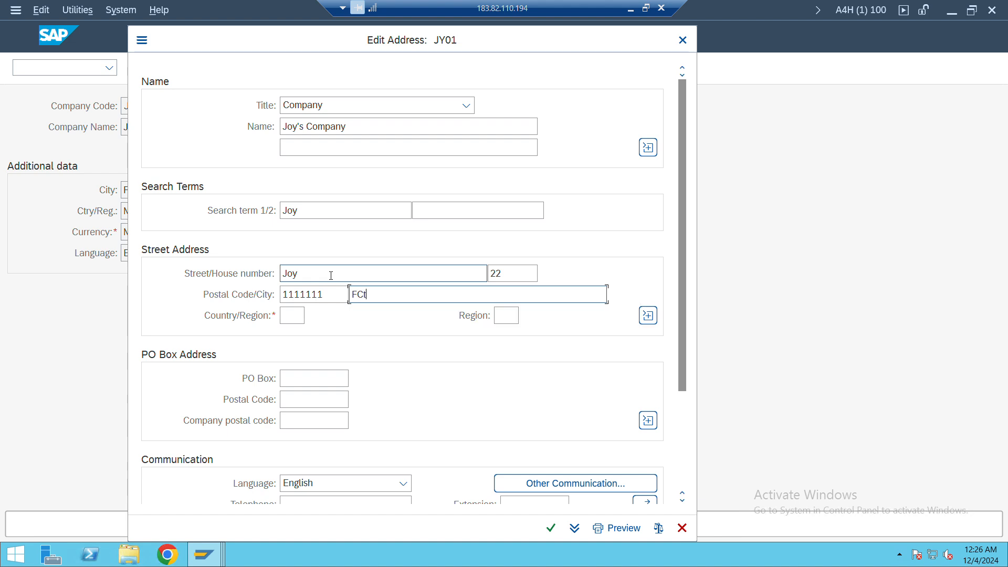
text( ABuja)
key(Tab)
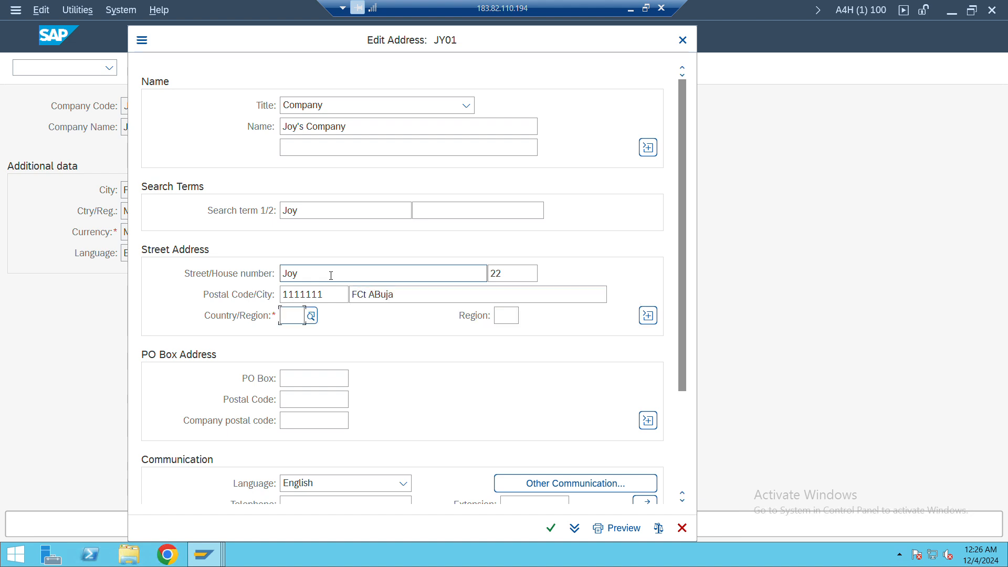
text(NG)
key(Tab)
Confirm the company address and accept the customizing request Joy System Set up
scroll(461, 364, down, 3)
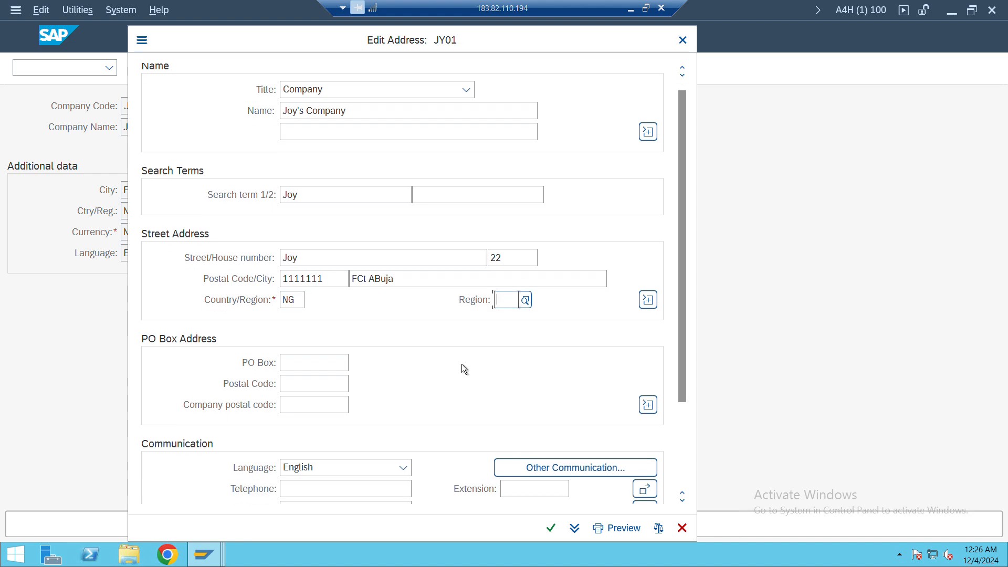
scroll(461, 364, down, 2)
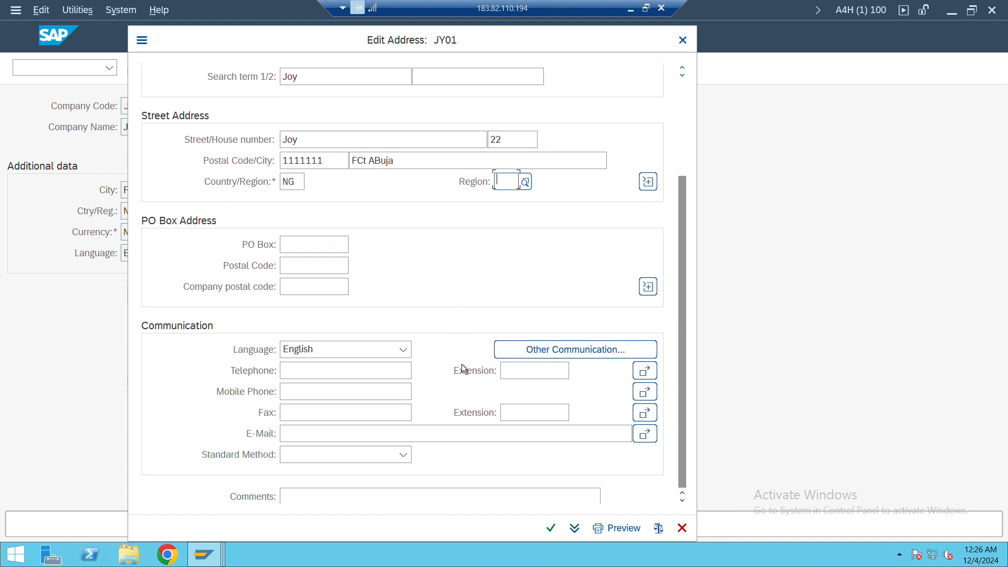
click(552, 527)
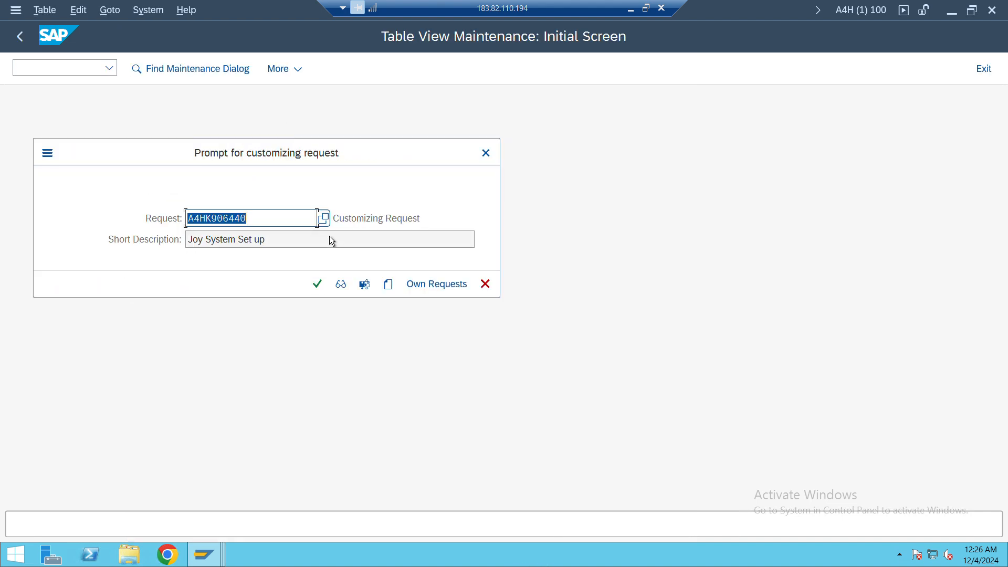
click(318, 285)
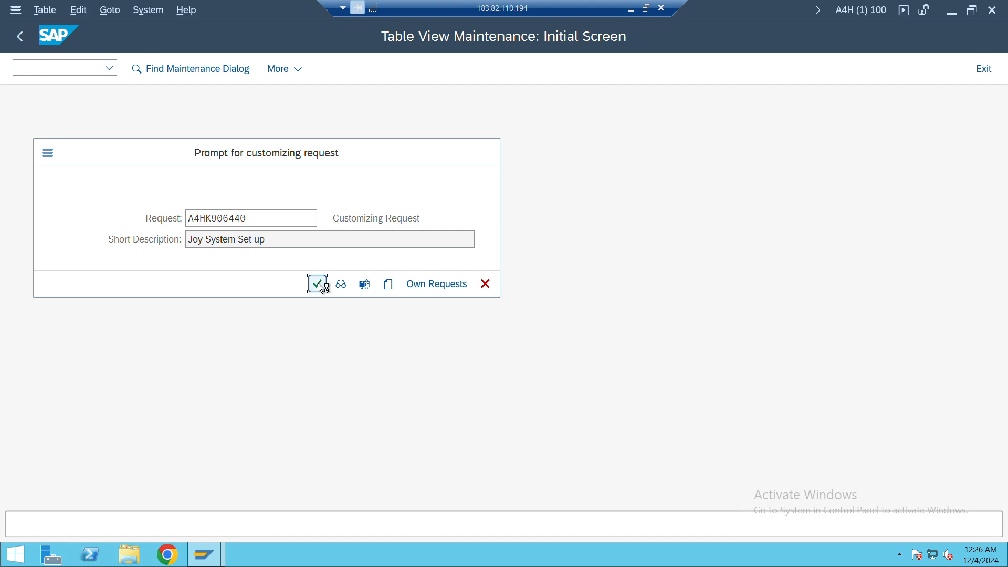
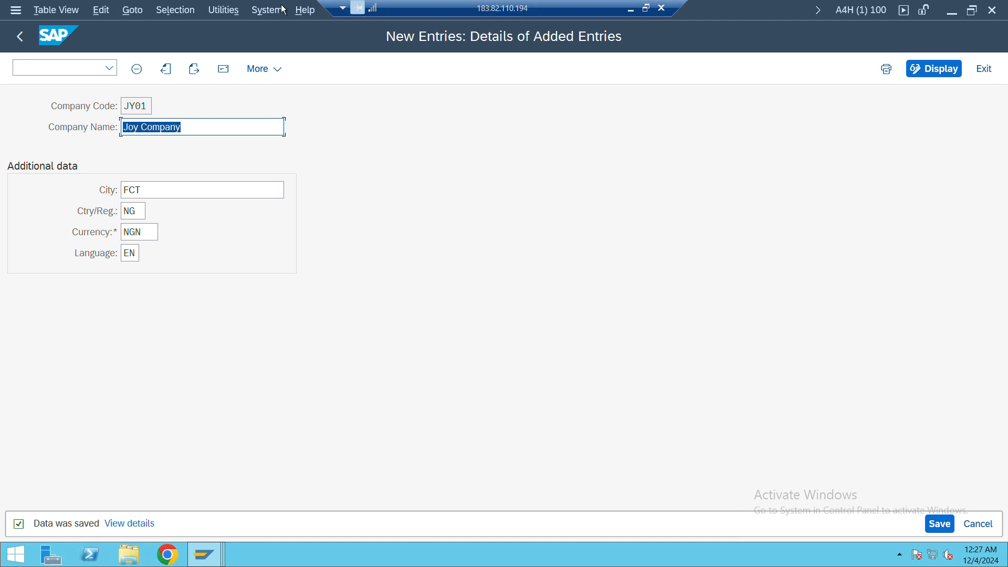
Leave the company code entry and open the asset creation transaction AS01
click(55, 65)
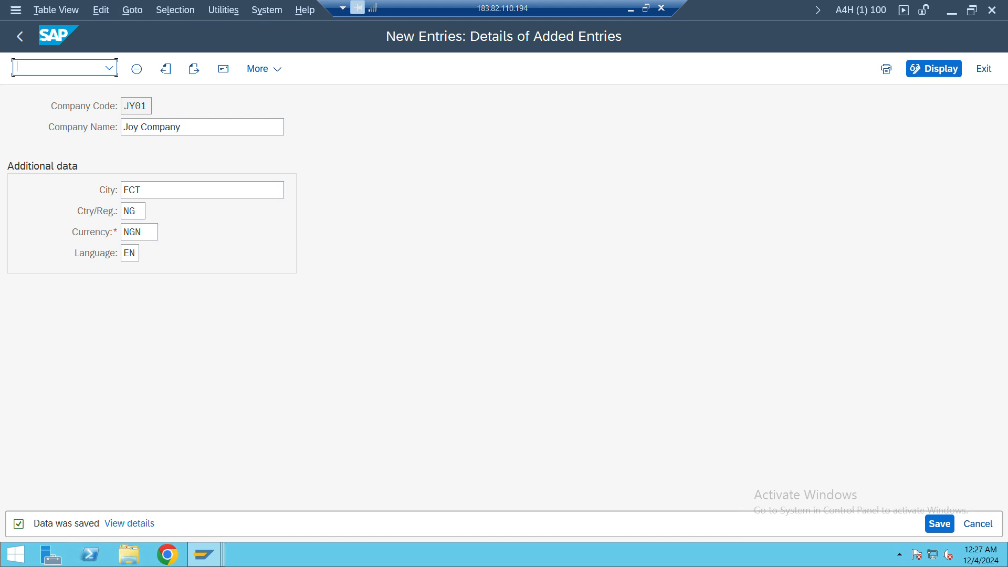
text(/nas01)
key(Return)
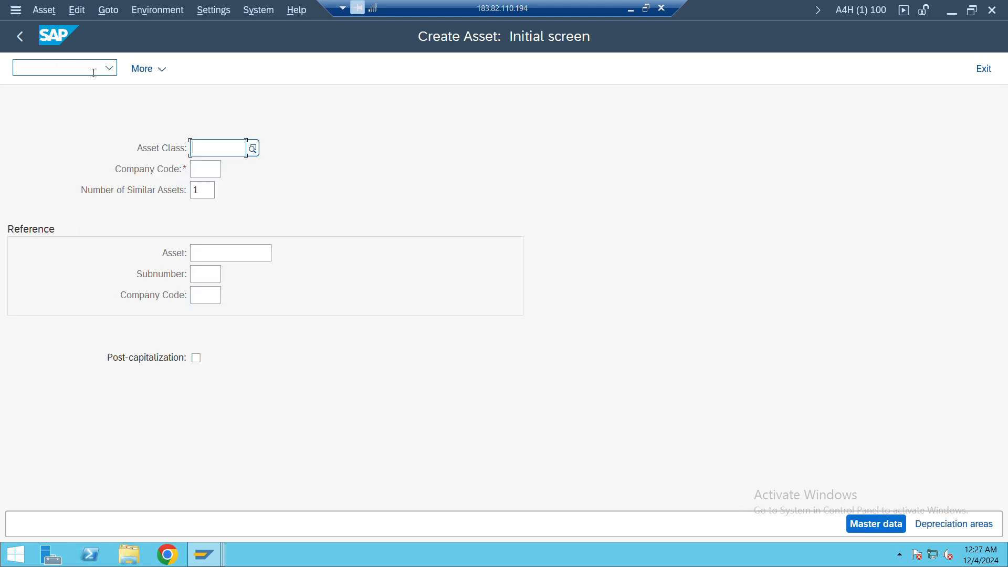
List the available asset classes for the new asset and search the list for 1160
click(253, 149)
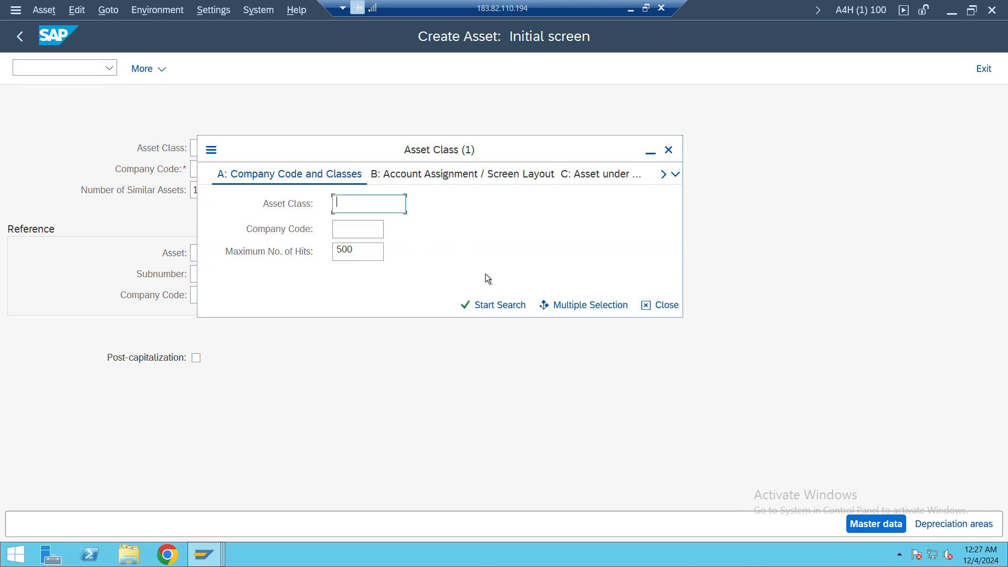
click(483, 304)
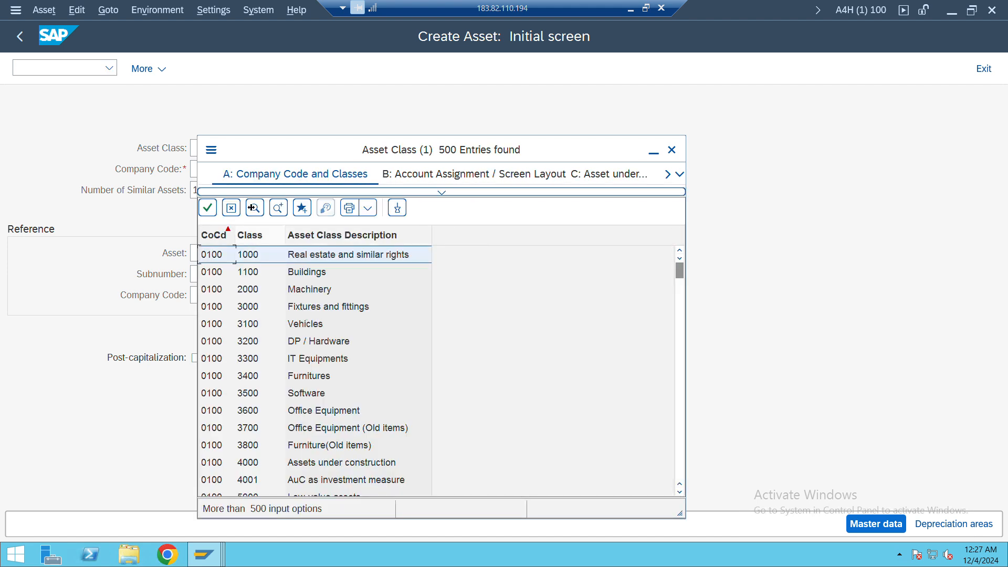
click(253, 208)
text(1160)
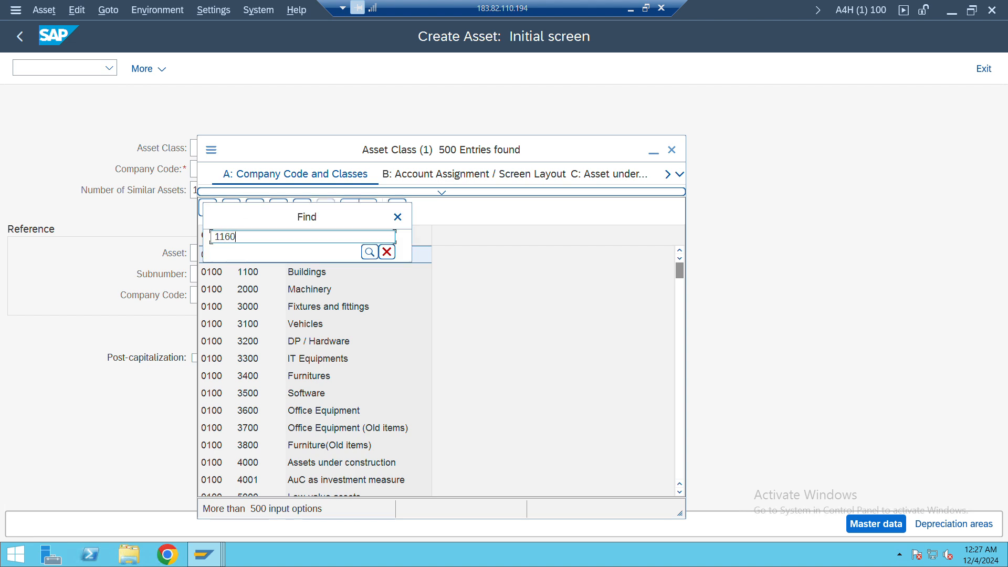
key(Return)
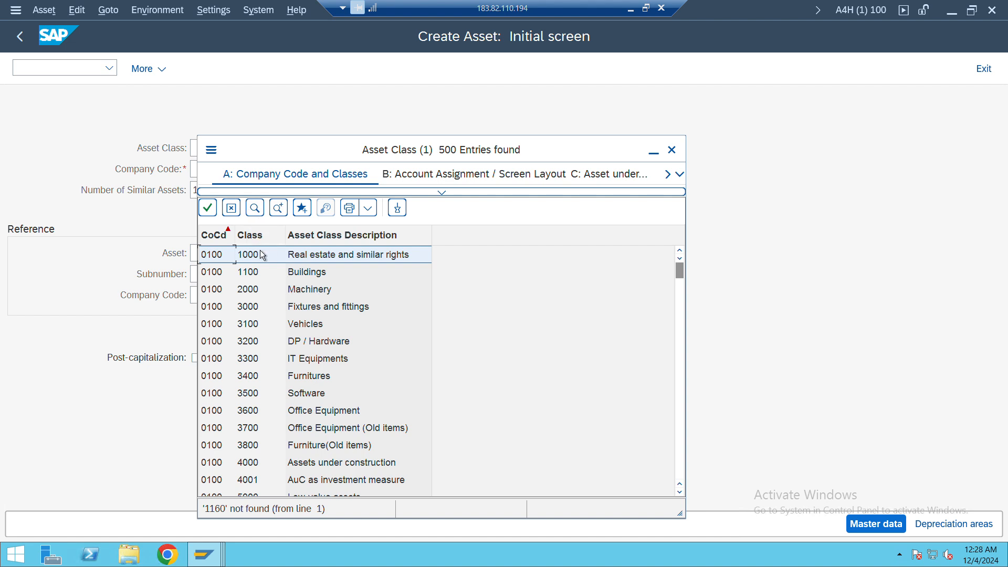
Search the list of asset classes again, this time for 116000
click(256, 211)
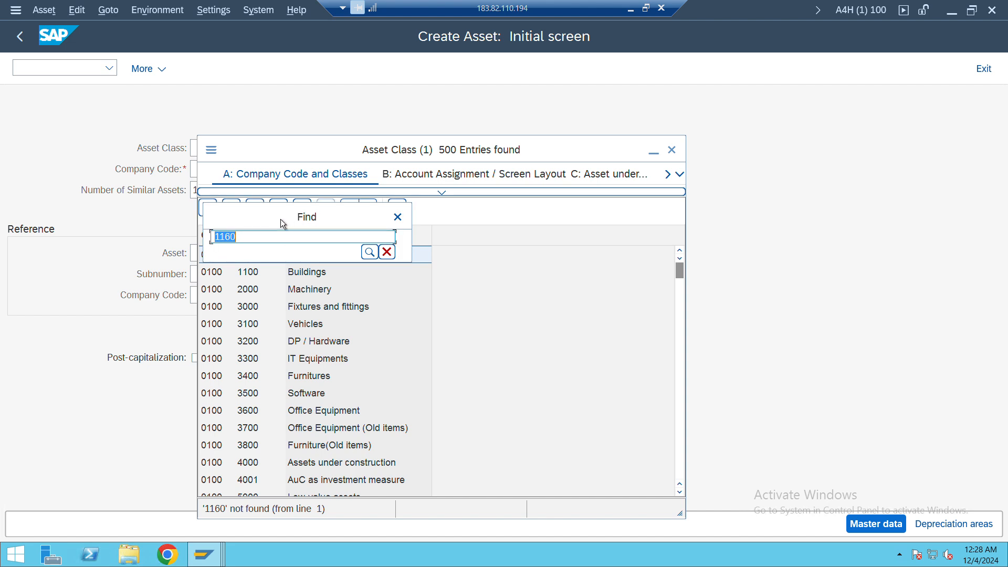
drag(280, 219, 330, 265)
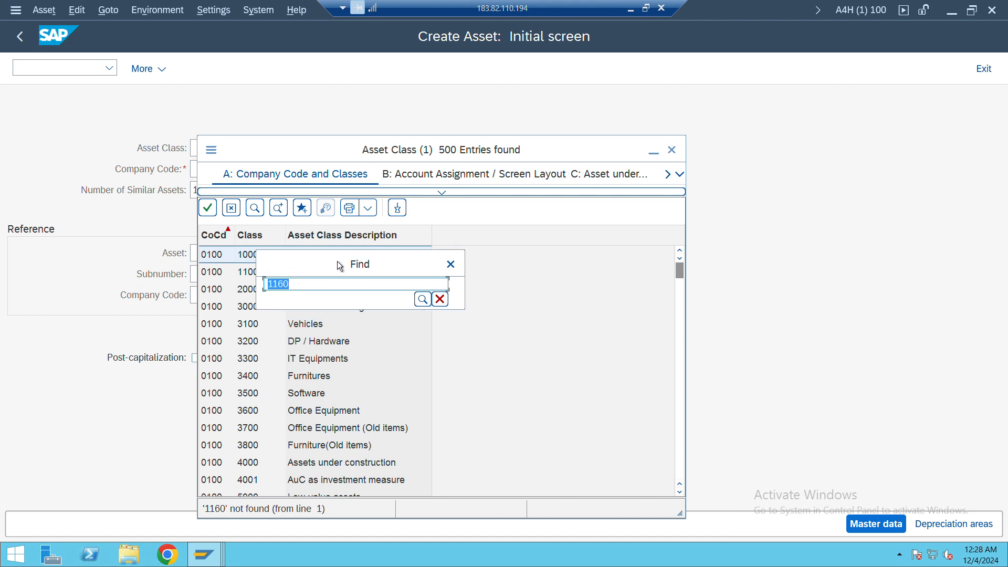
text(116000)
key(Return)
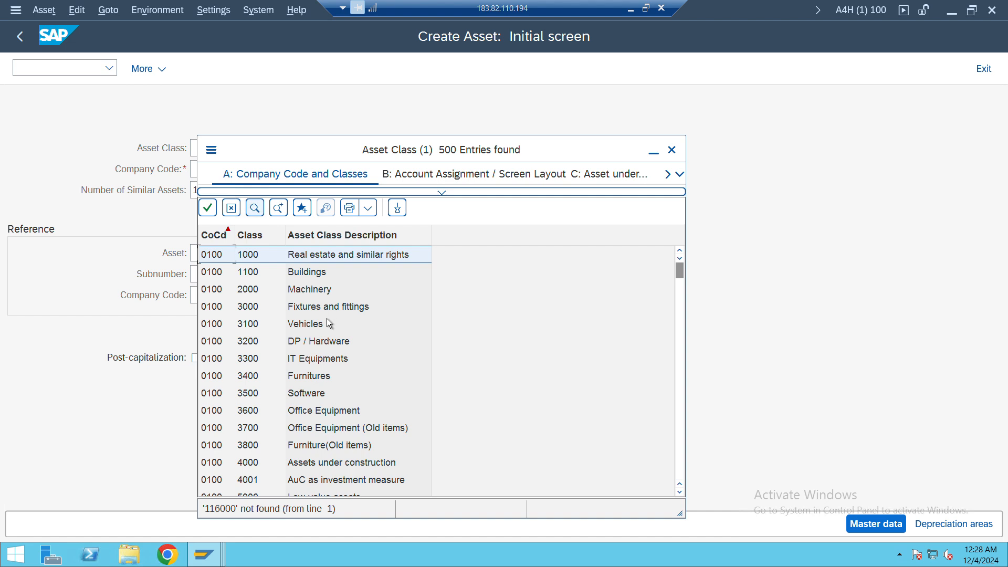
Continue the search, look through further asset classes and close the list without choosing one
click(278, 209)
scroll(298, 339, down, 2)
scroll(298, 339, down, 3)
scroll(299, 339, down, 4)
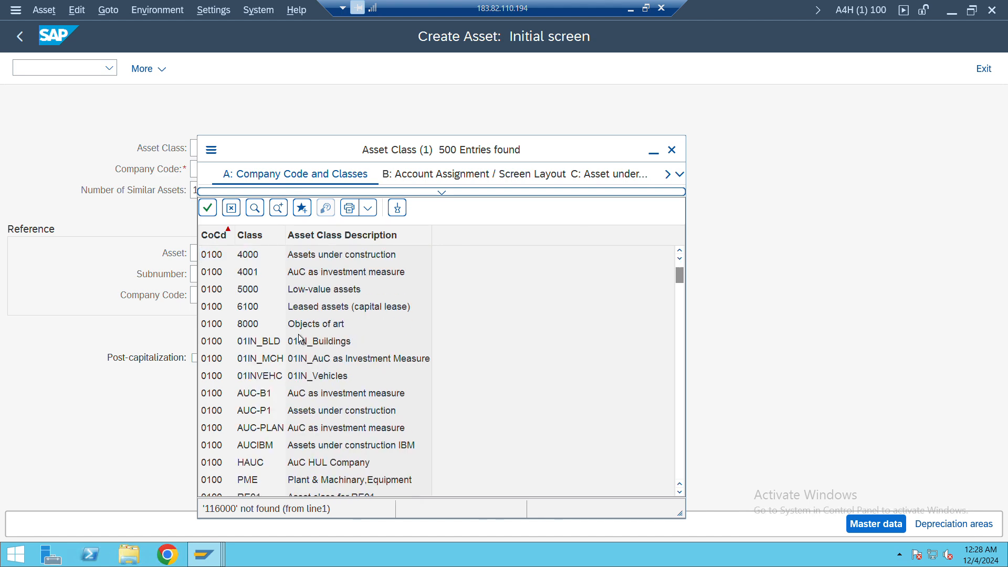
click(672, 151)
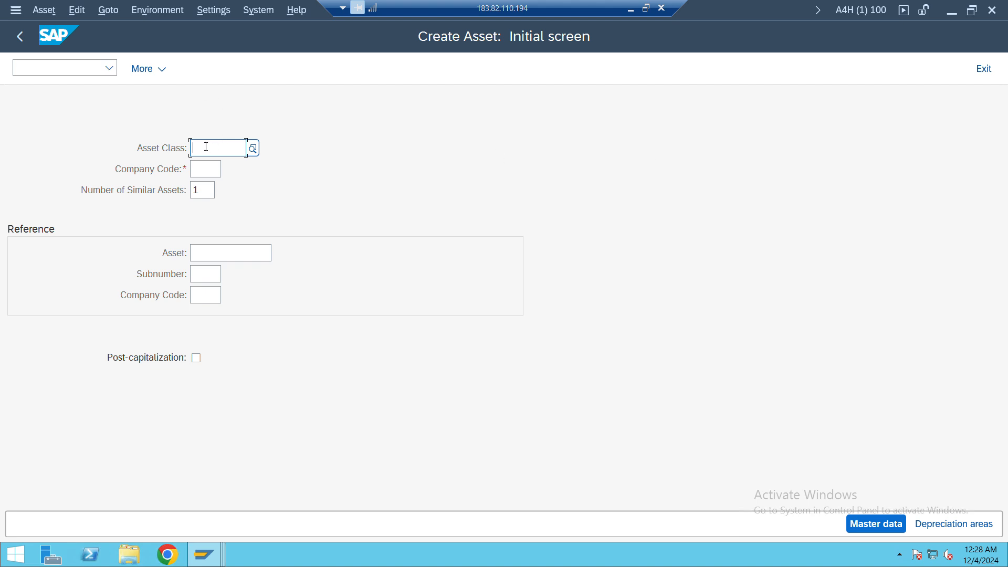
Enter asset class 116000 and company code JY01 for the new asset
text(110000)
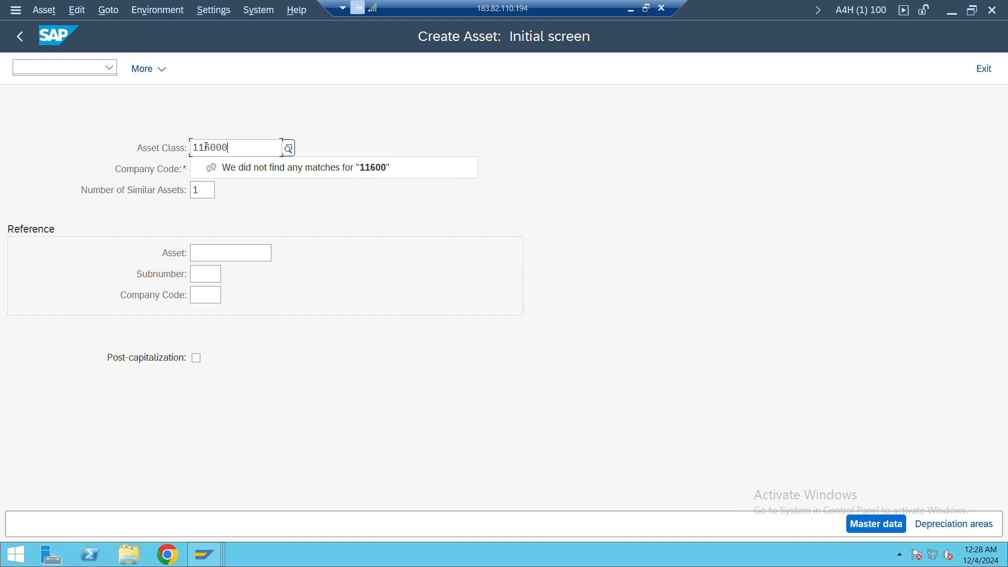
key(Tab)
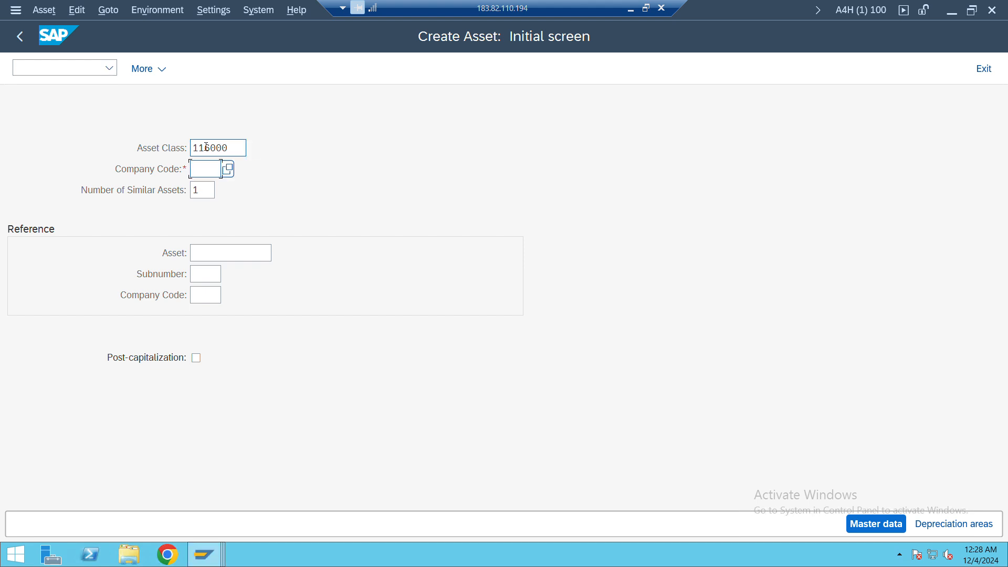
text(J)
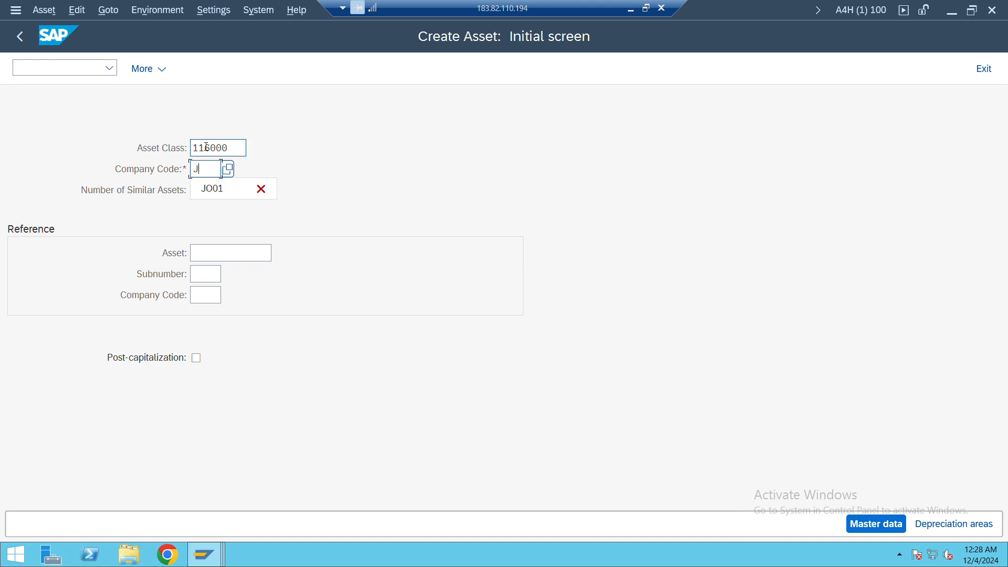
text(O)
key(BackSpace)
text(Y01)
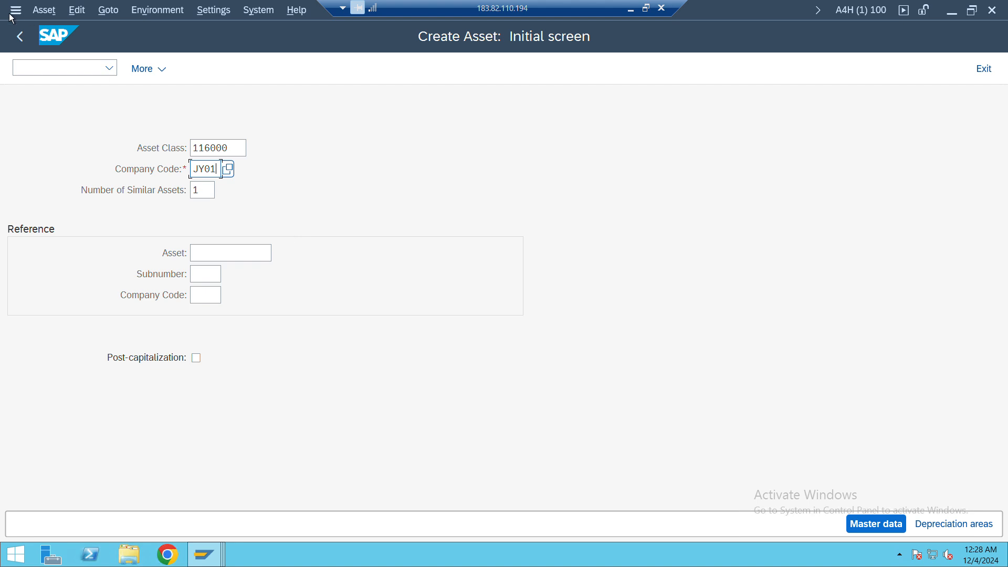
Leave asset creation and open the interval maintenance for asset number ranges (ANLAGENNR)
click(32, 64)
text(/n)
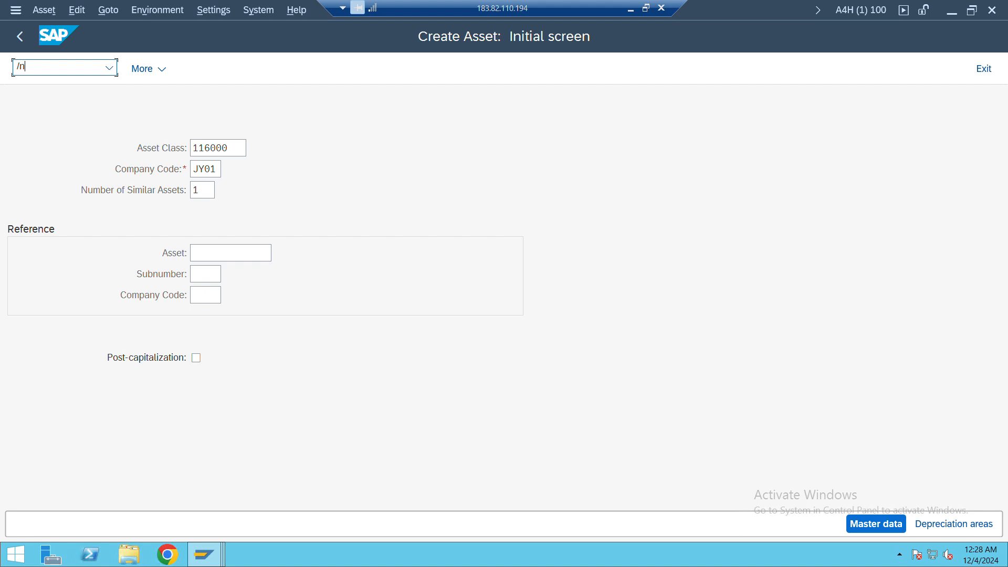
text(as01)
key(Return)
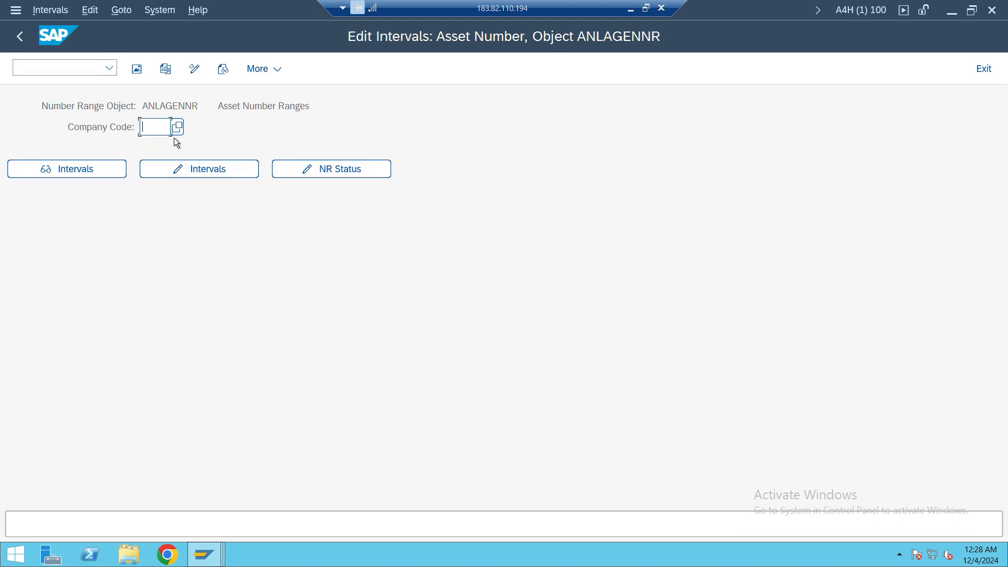
Return to the IMG and open Define Number Range Interval in the asset classes of Asset Accounting's organizational structures
click(72, 72)
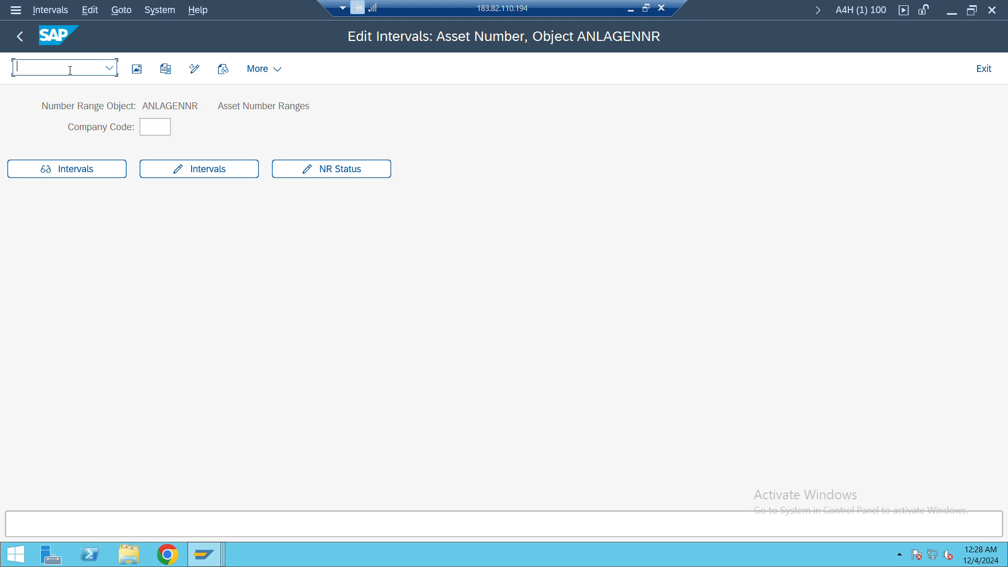
text(/nafab)
key(Return)
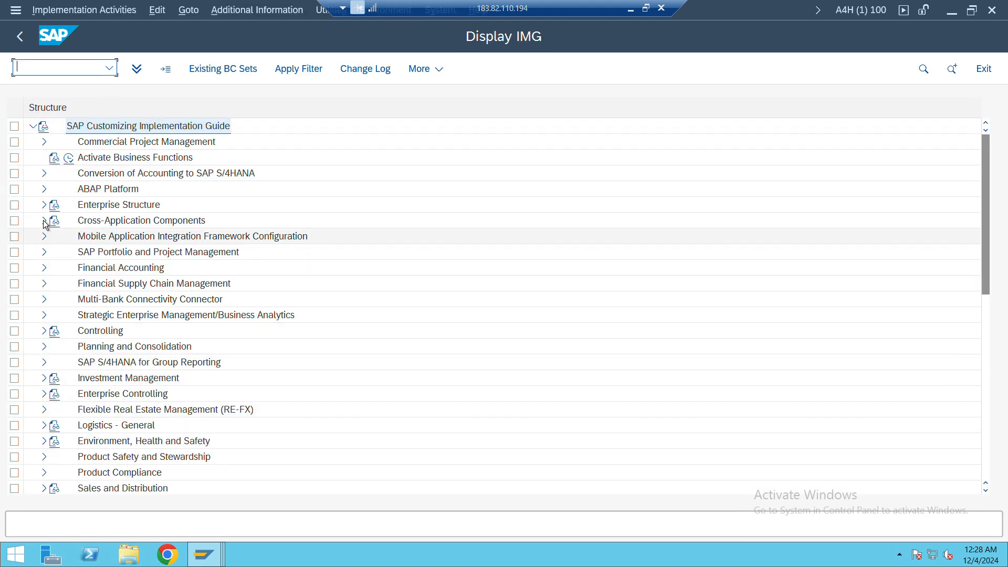
click(45, 271)
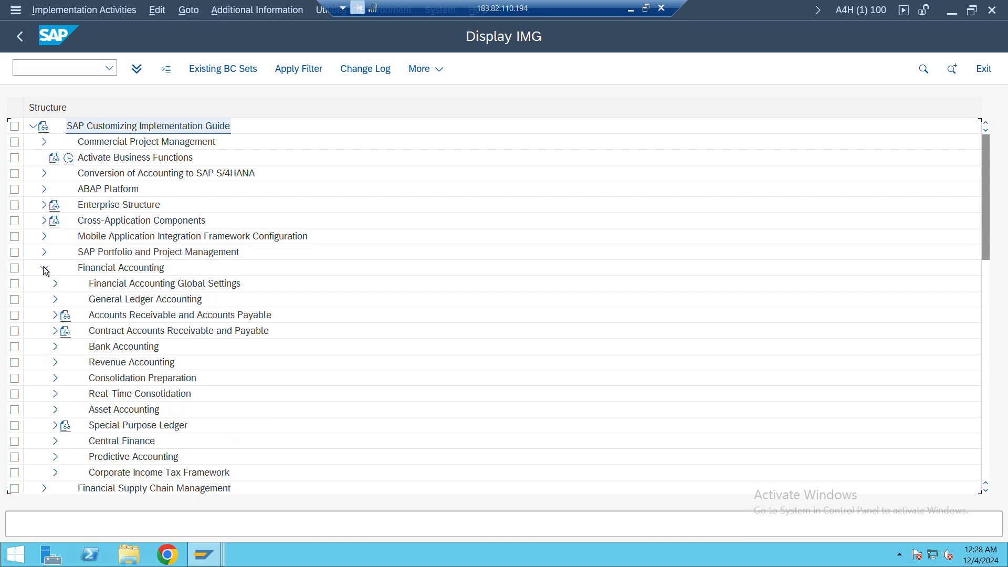
scroll(72, 331, down, 2)
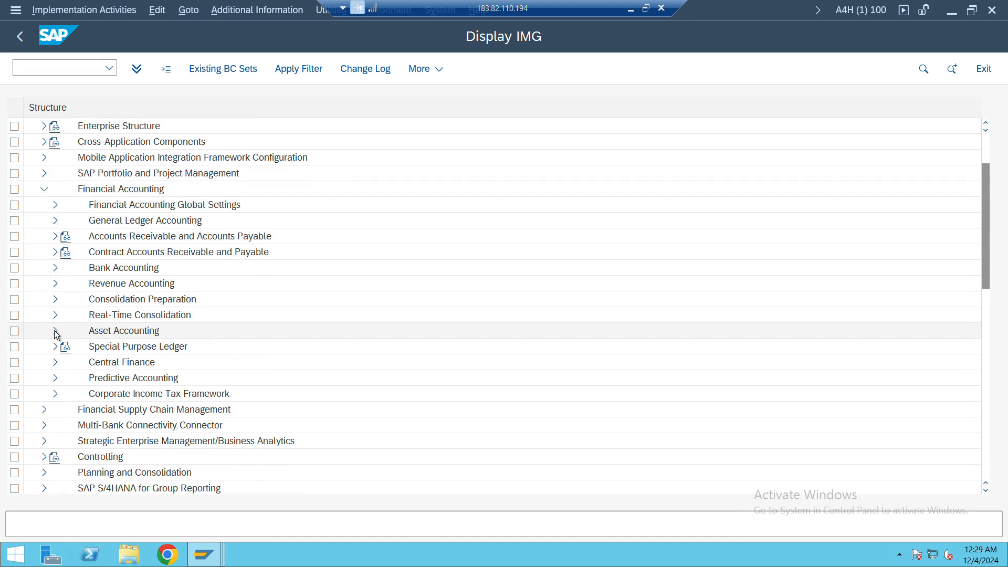
click(55, 331)
scroll(55, 330, down, 1)
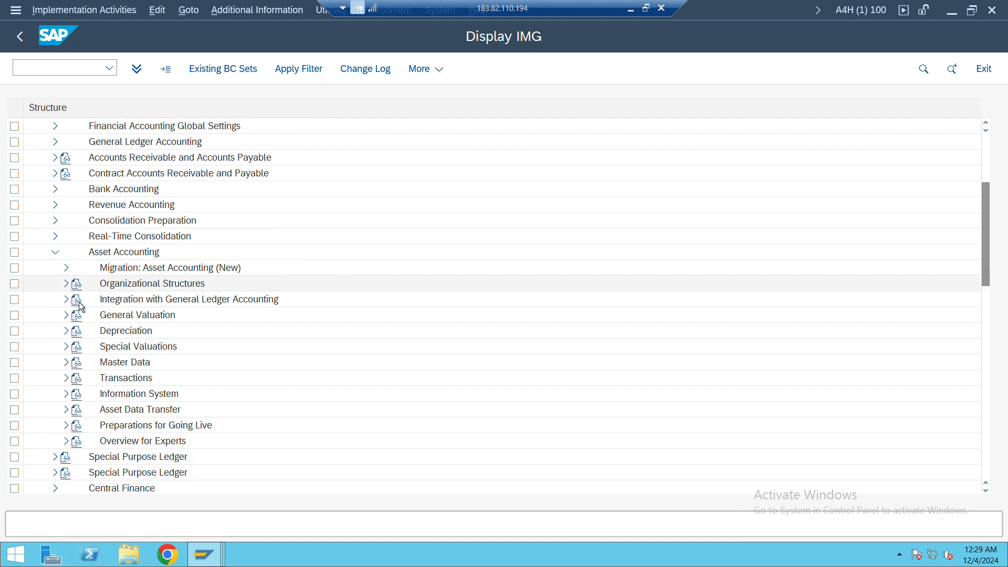
click(66, 284)
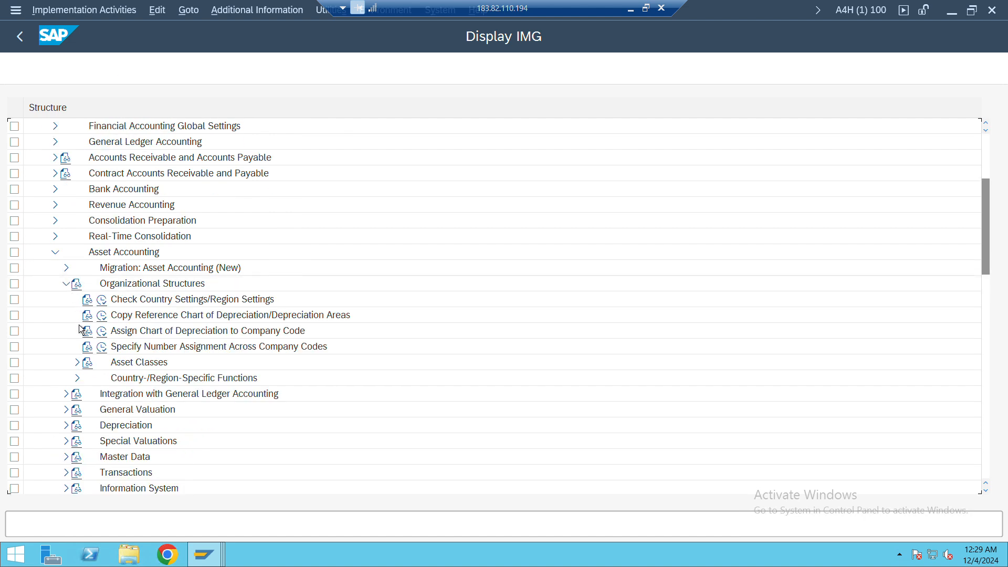
click(77, 362)
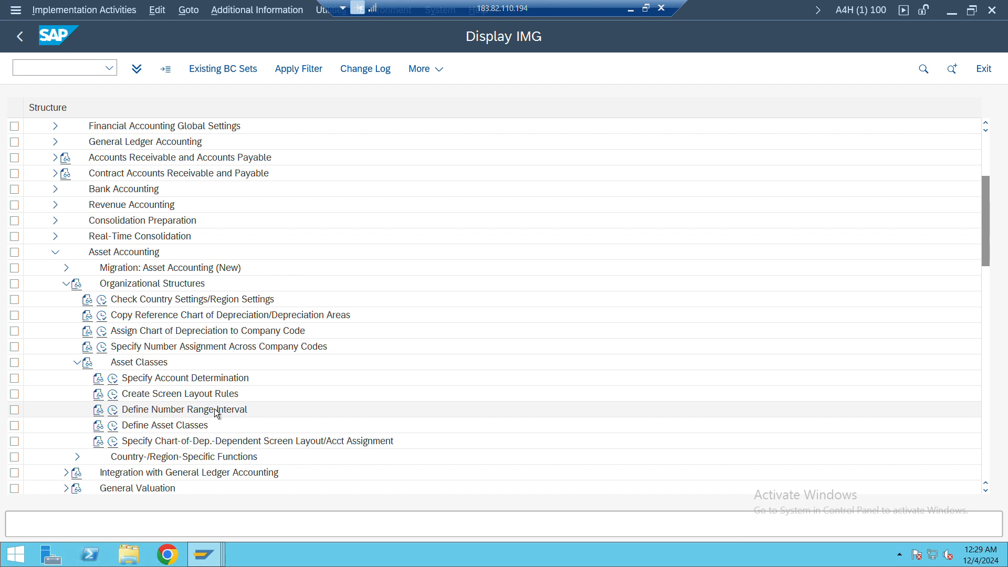
click(114, 410)
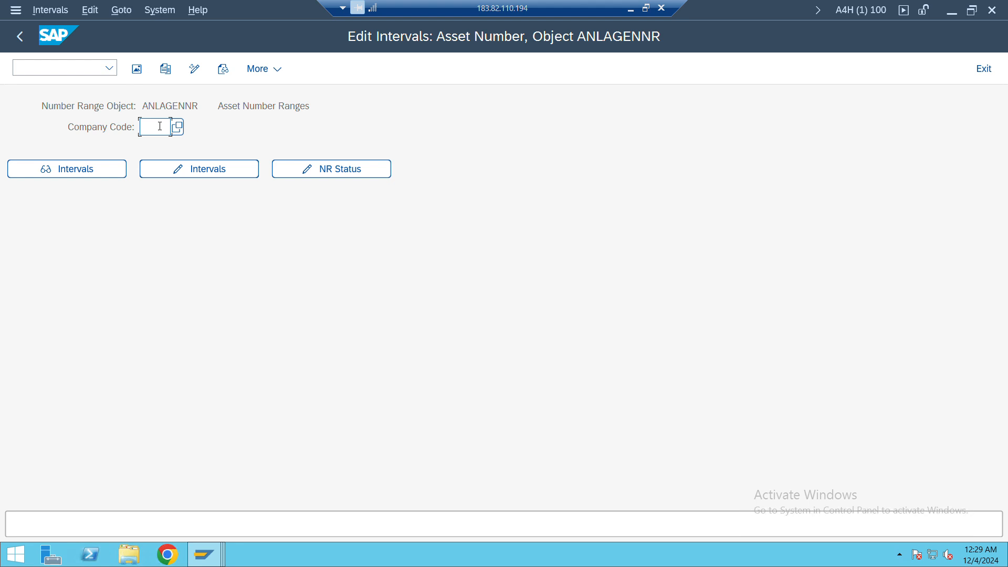
Try to change the asset number range intervals for company code JY01, and return to the IMG
text(JY01)
key(Return)
click(191, 168)
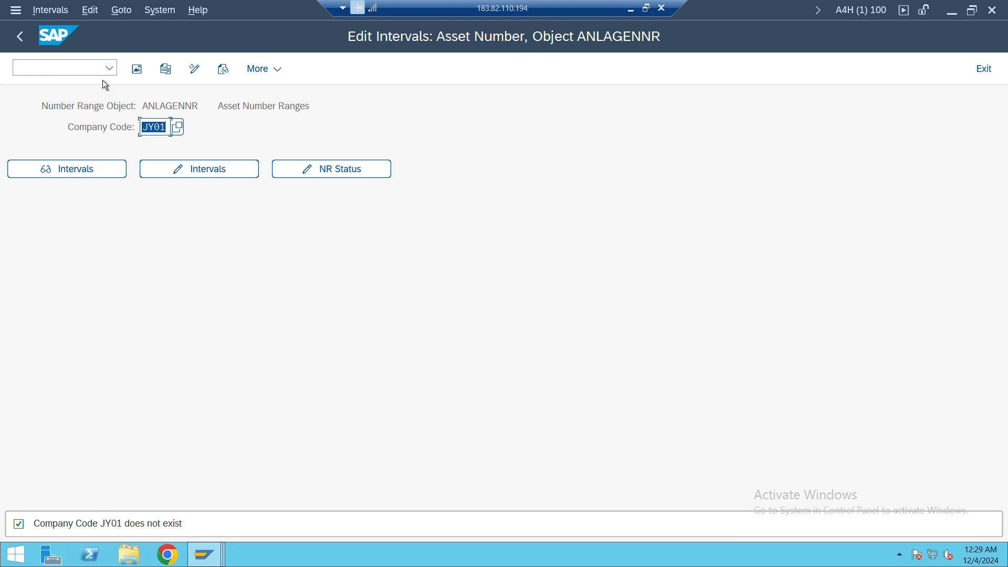
click(20, 36)
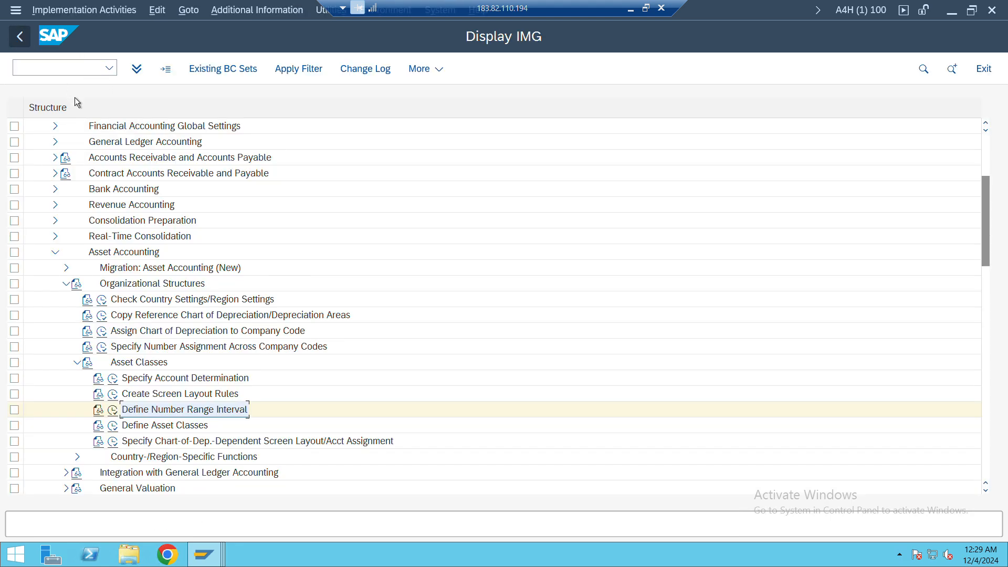
Open the Edit Company Code Data activity in the Financial Accounting definition of the Enterprise Structure
scroll(147, 268, up, 3)
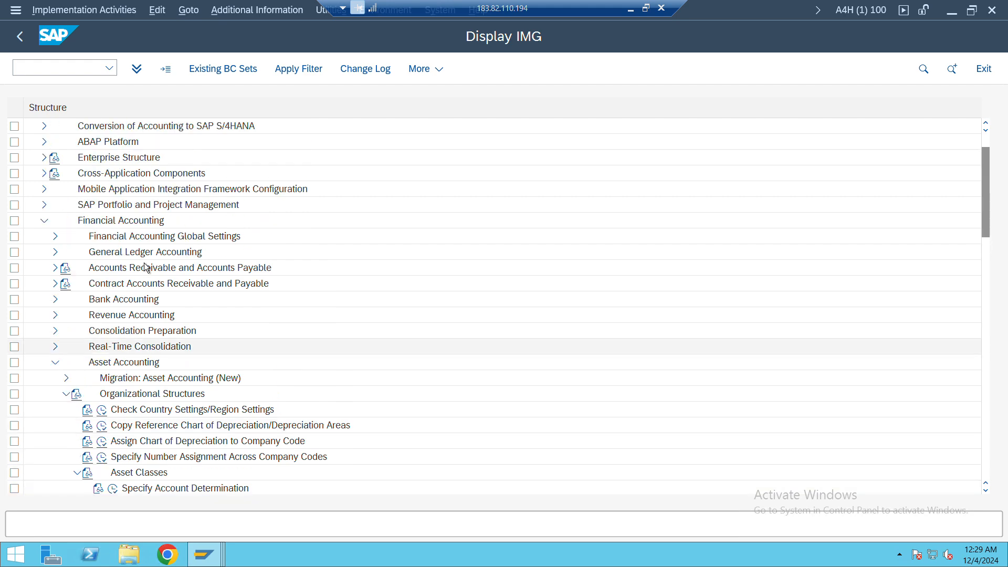
click(45, 158)
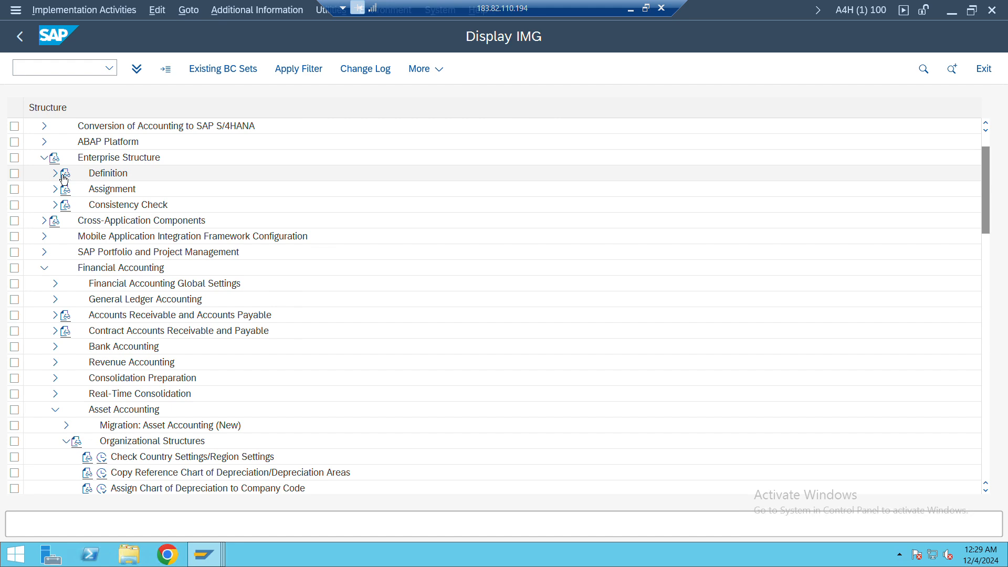
click(56, 175)
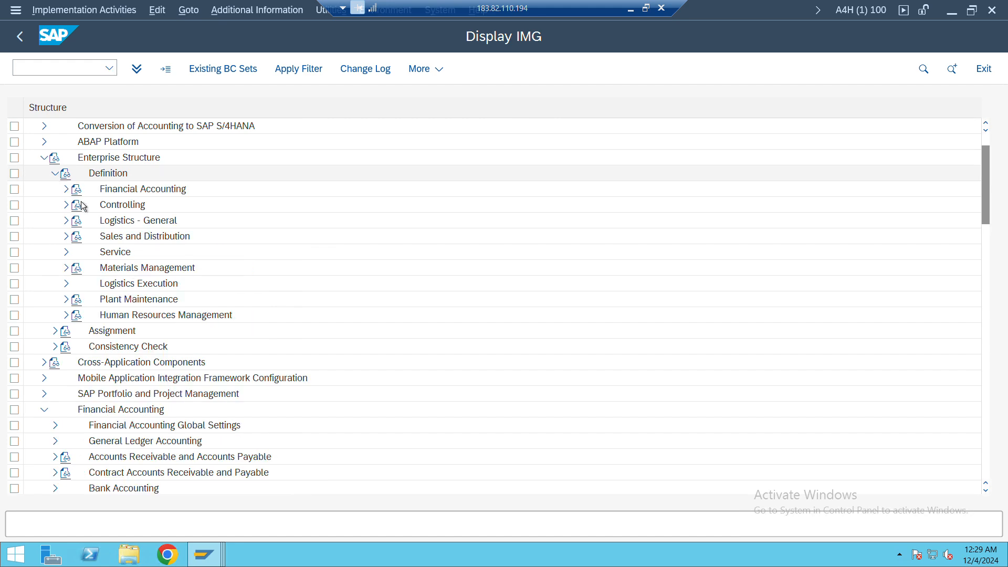
click(66, 189)
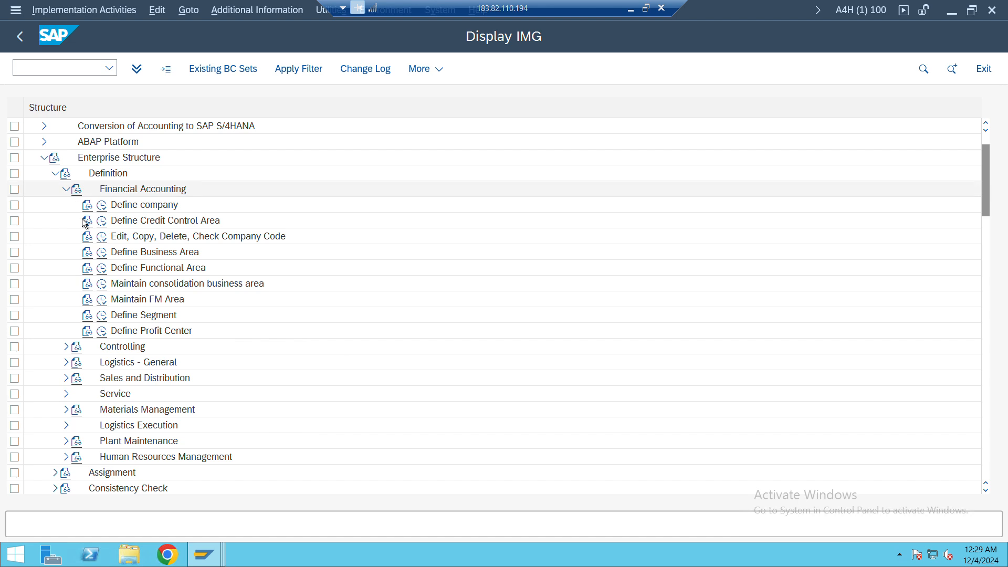
click(103, 237)
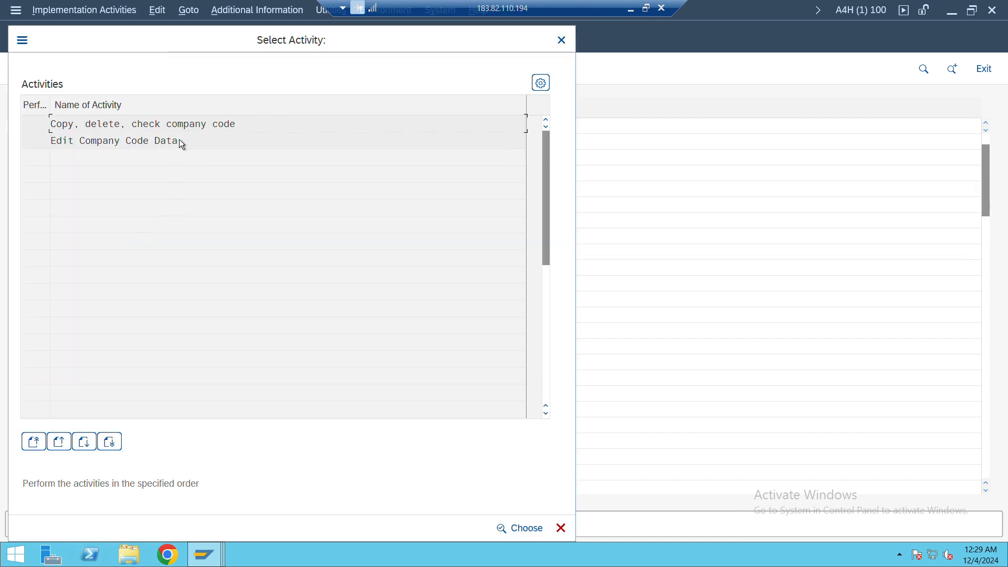
double_click(184, 142)
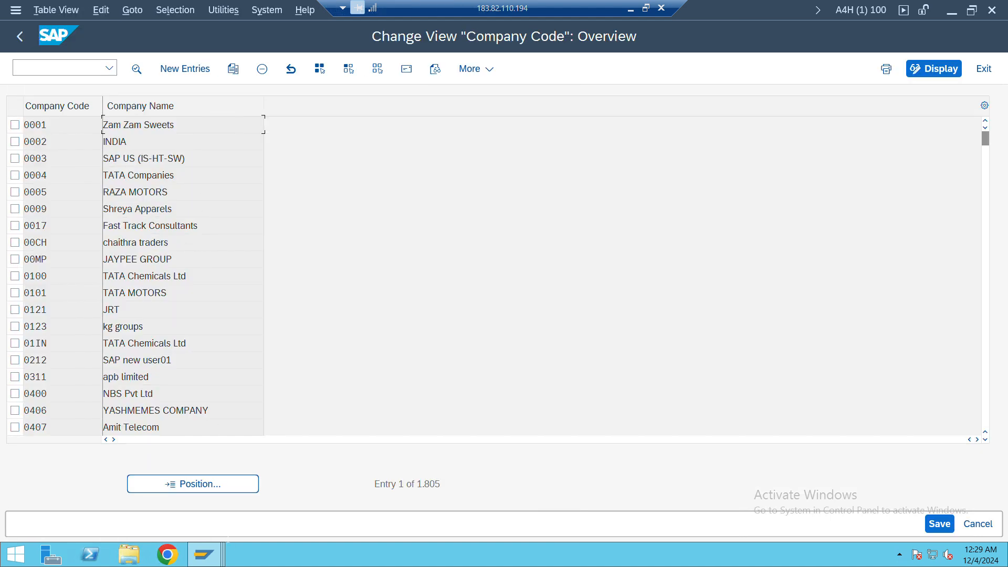
Position the company code overview at entry JY01
click(232, 483)
text(JY01)
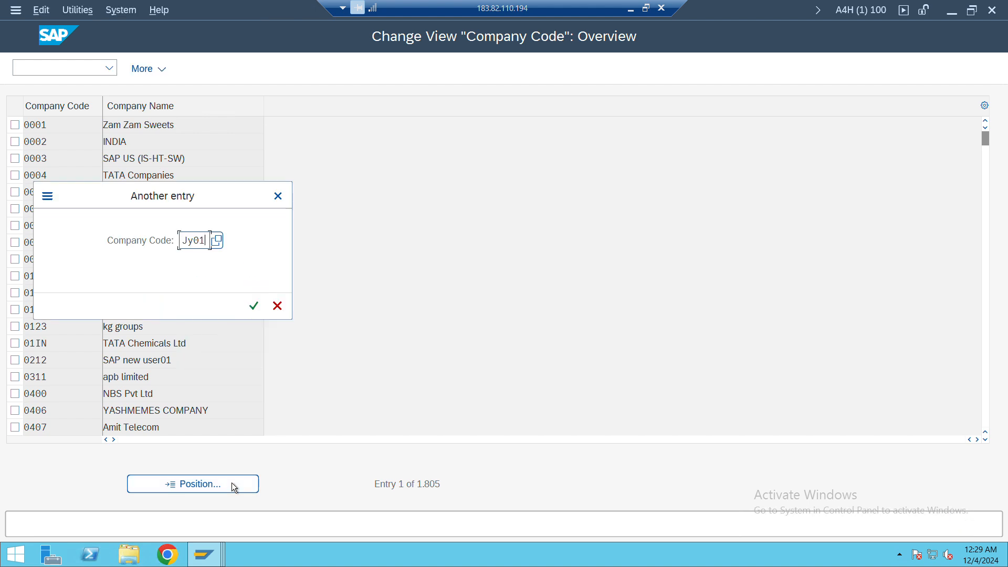
key(Return)
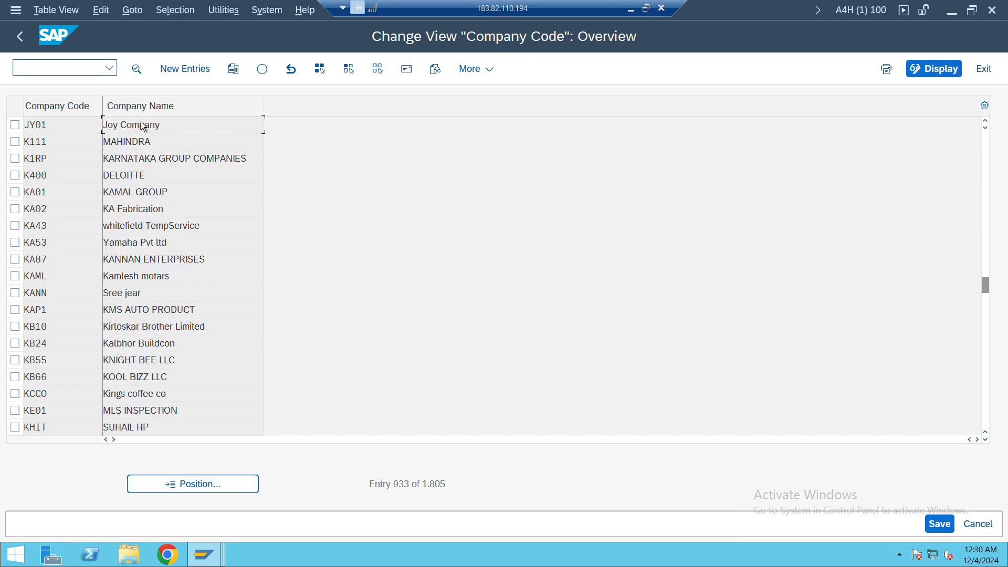
Copy the company code JY01 from the overview, leave the view and close the activity selection
drag(48, 124, 1, 134)
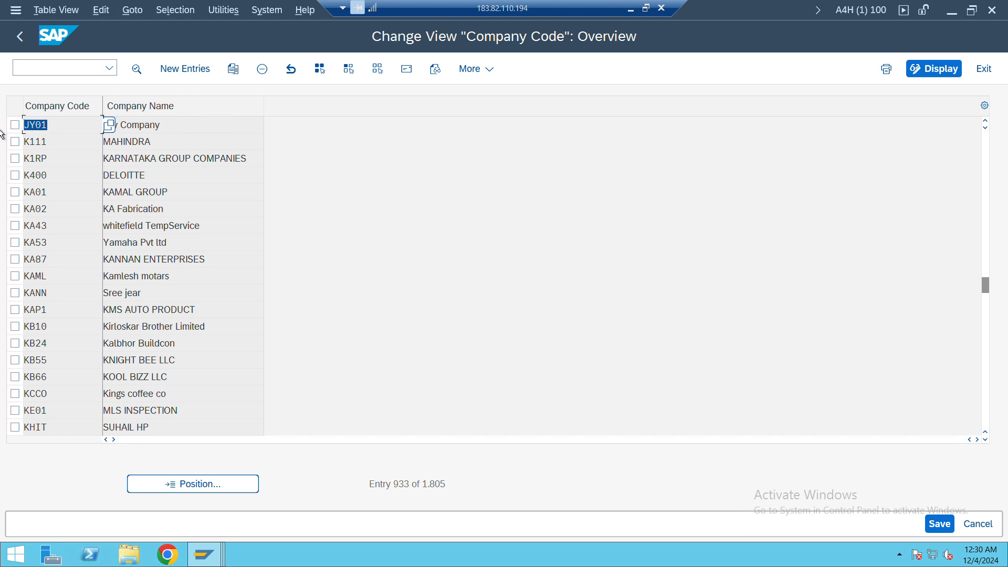
key(ctrl+c)
click(34, 35)
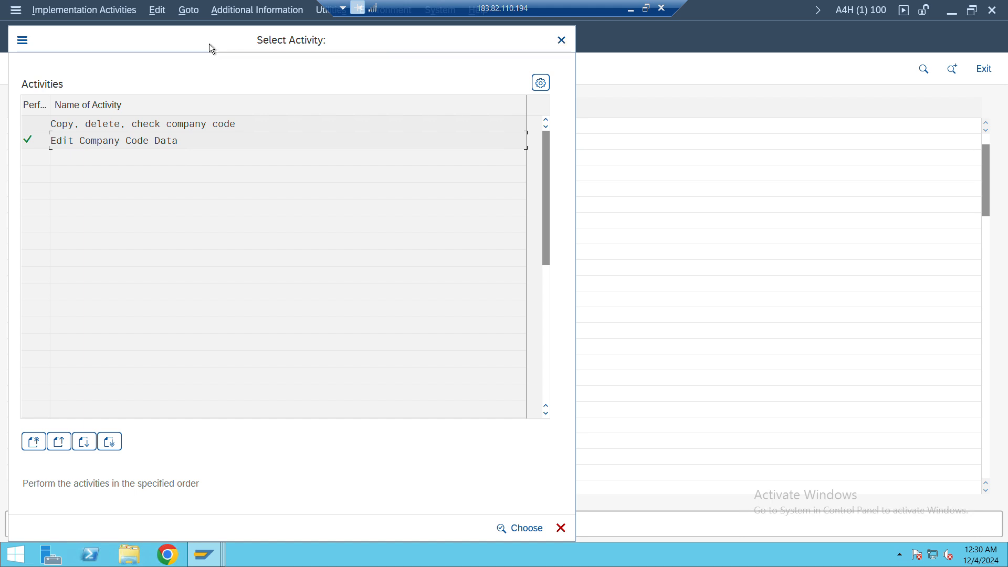
drag(211, 48, 248, 90)
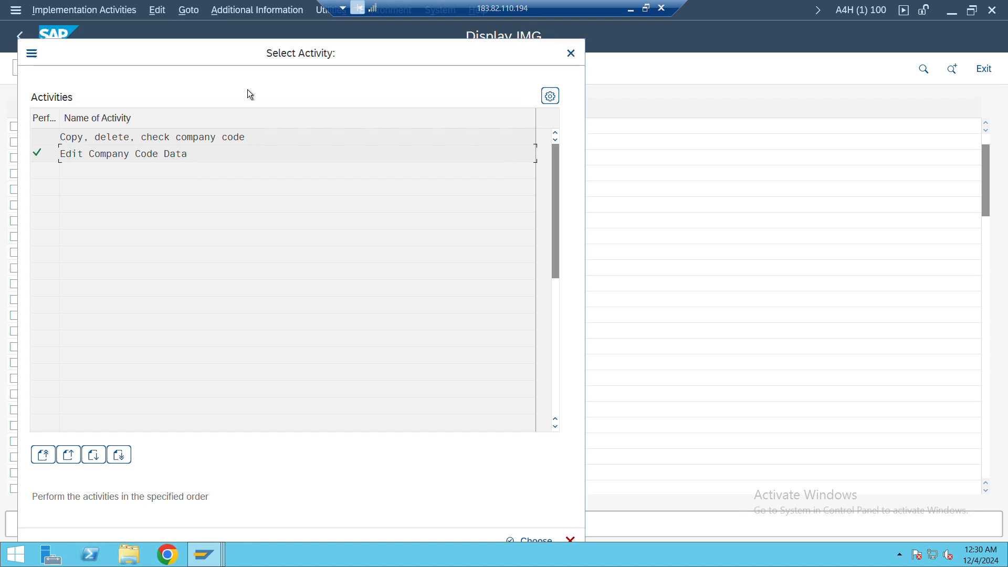
click(572, 52)
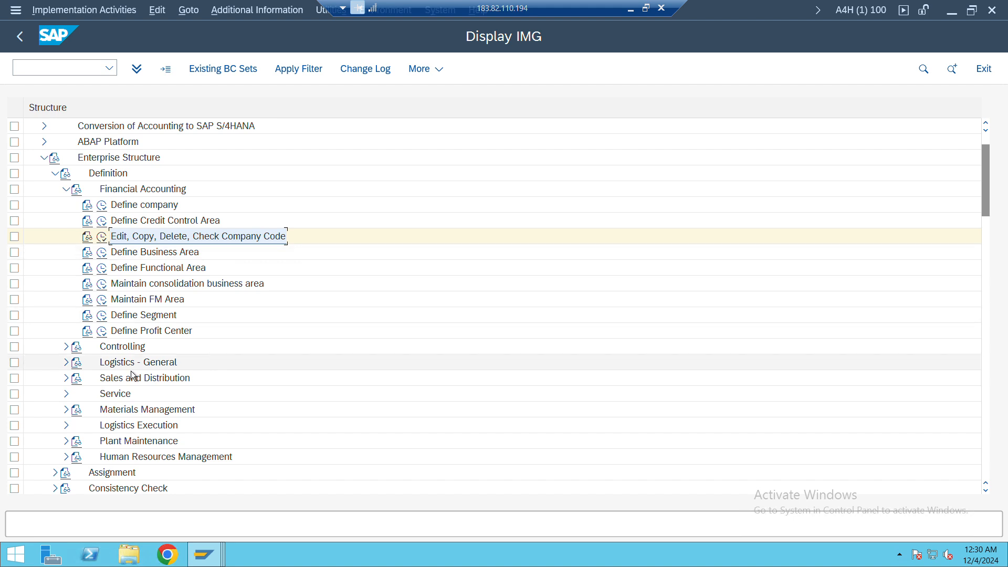
Open Define Number Range Interval under Asset Classes and try again to change the intervals for company code JY01
scroll(131, 375, down, 6)
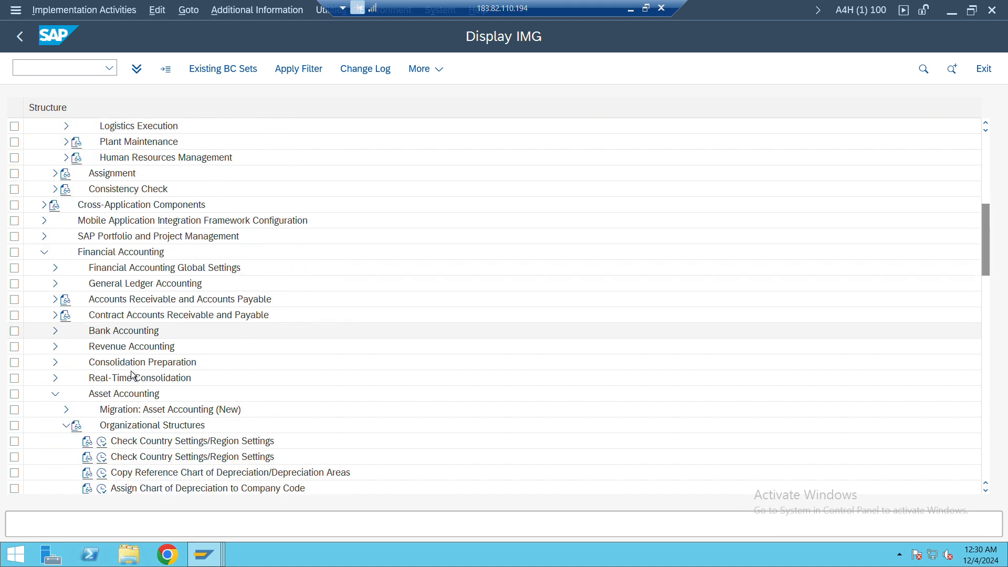
scroll(131, 376, down, 2)
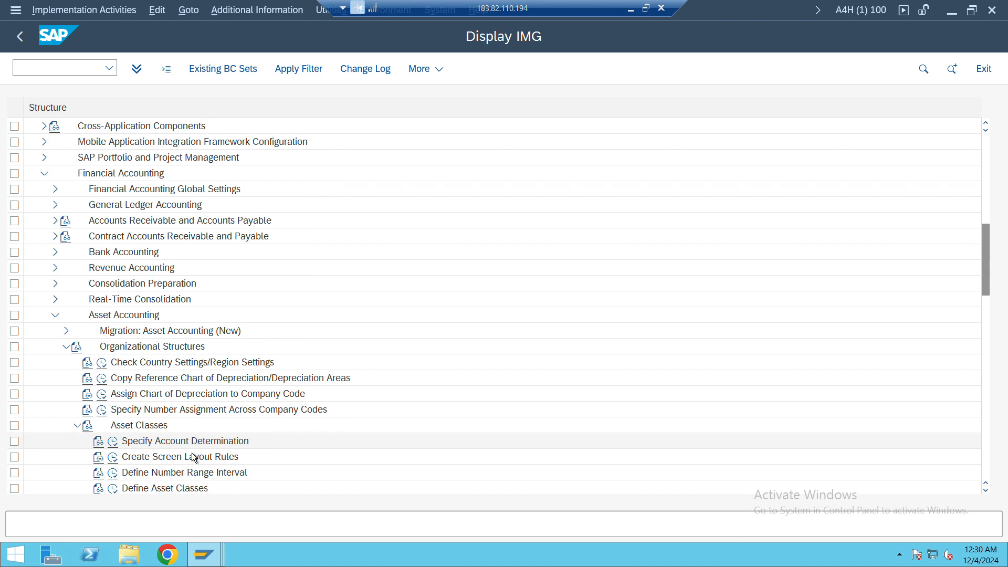
scroll(195, 459, down, 1)
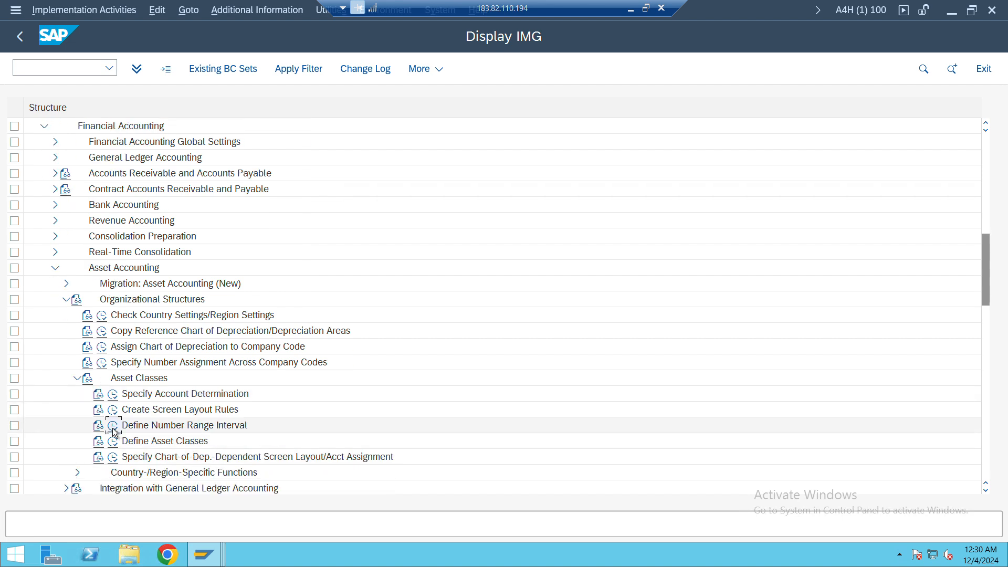
click(113, 427)
text(JY01)
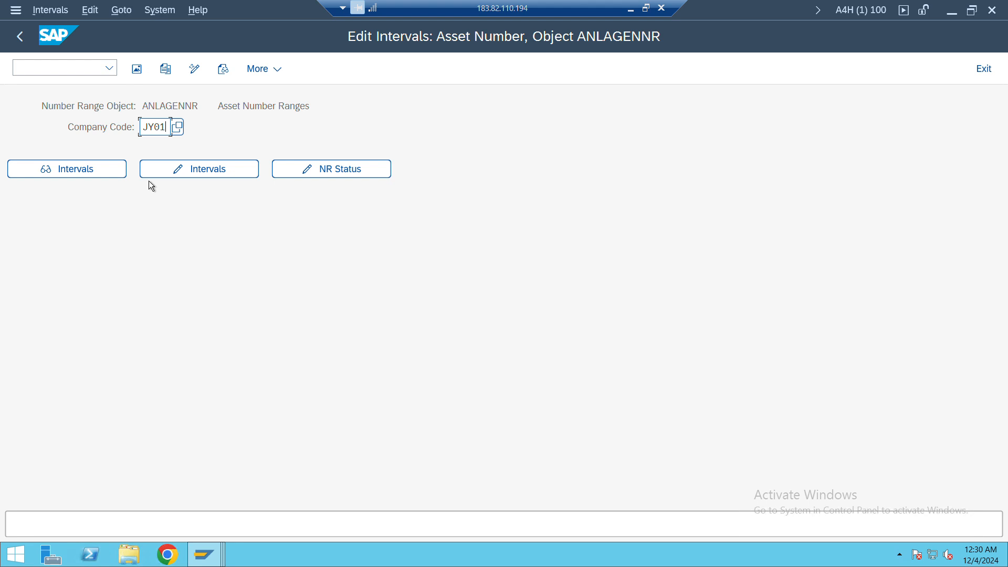
key(Return)
click(213, 171)
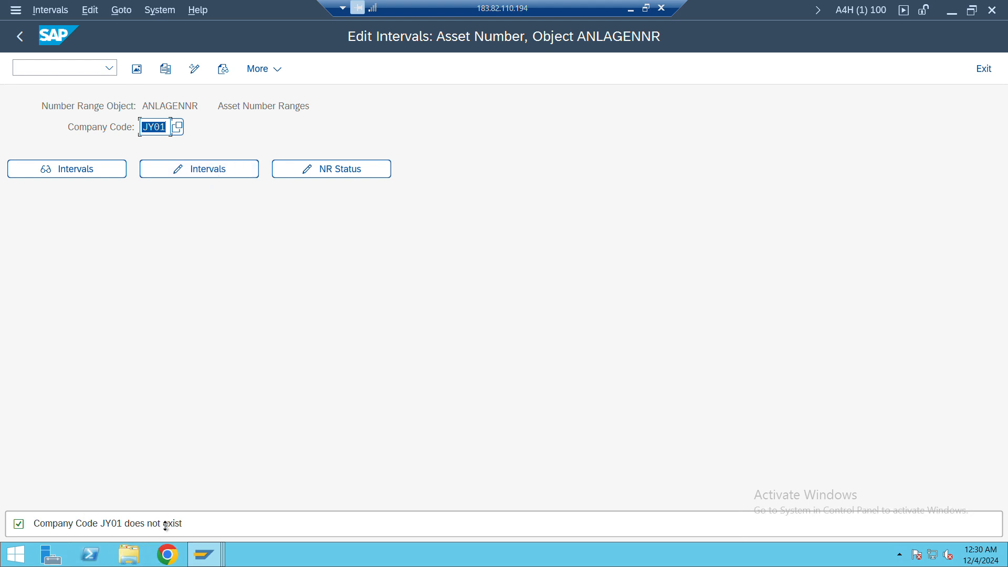
View the detailed explanation of the company code message and close it
double_click(167, 524)
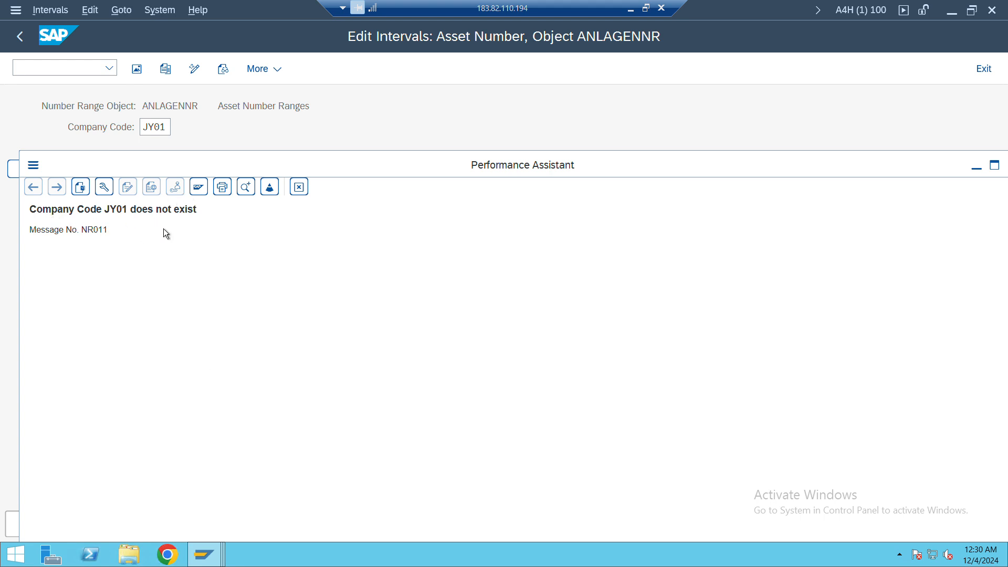
drag(795, 178, 779, 185)
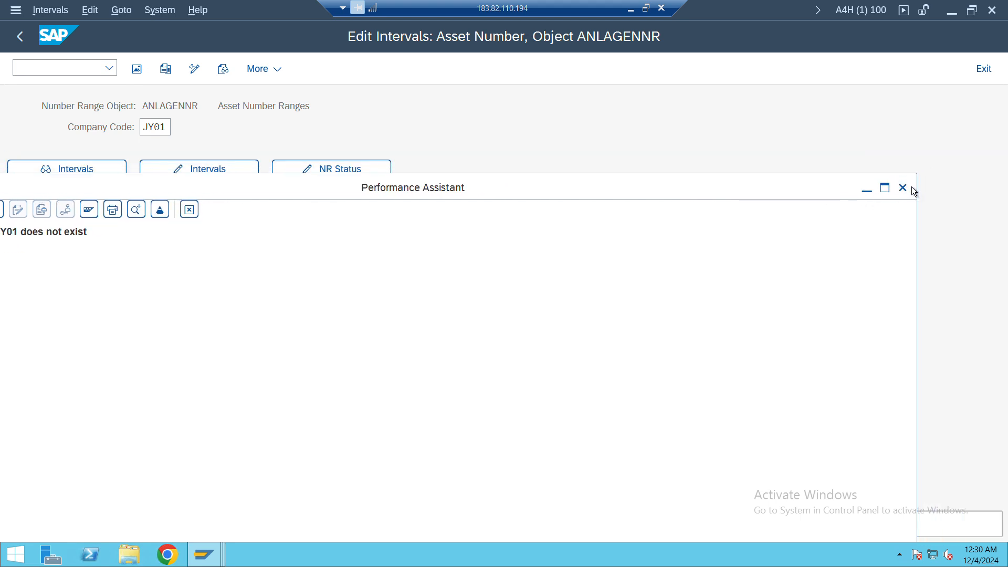
click(903, 187)
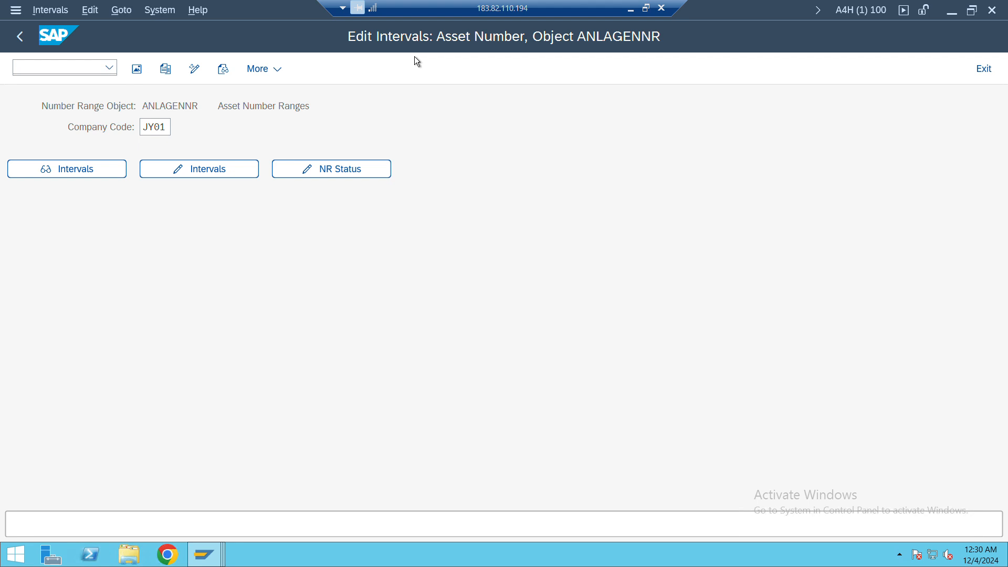
Go back to SAP Easy Access and reopen the IMG with transaction spro
click(20, 39)
click(20, 39)
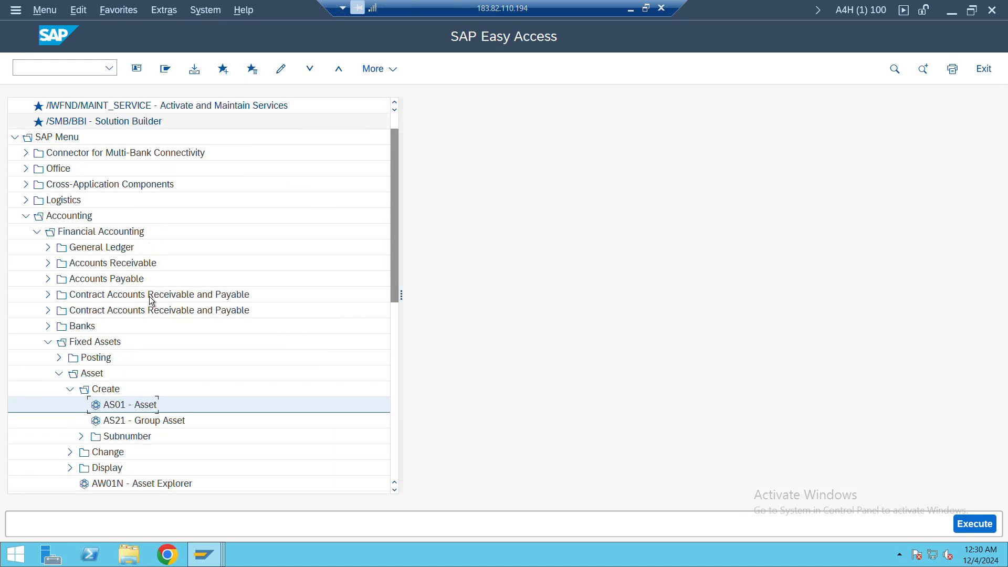
scroll(149, 296, down, 2)
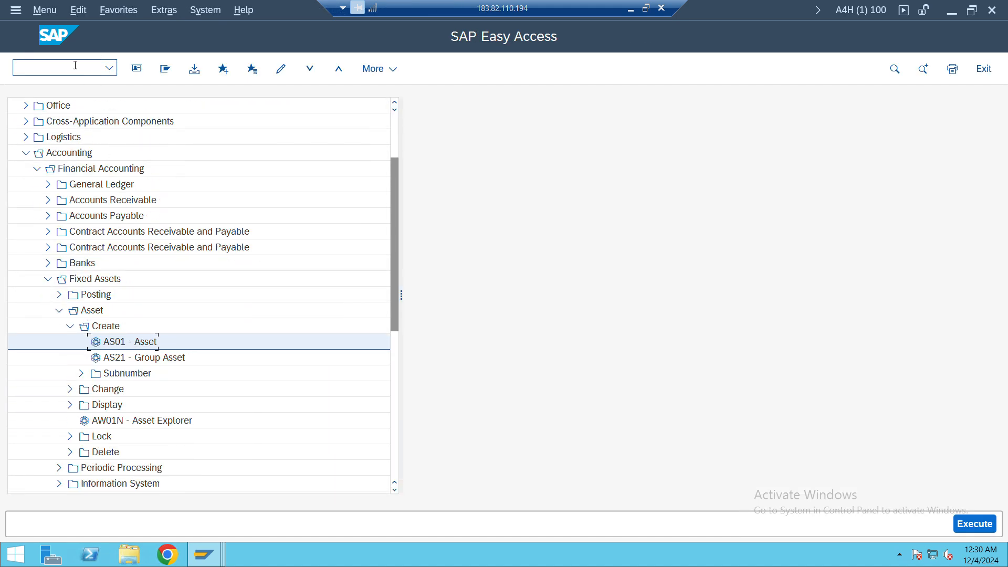
text(spro)
key(Return)
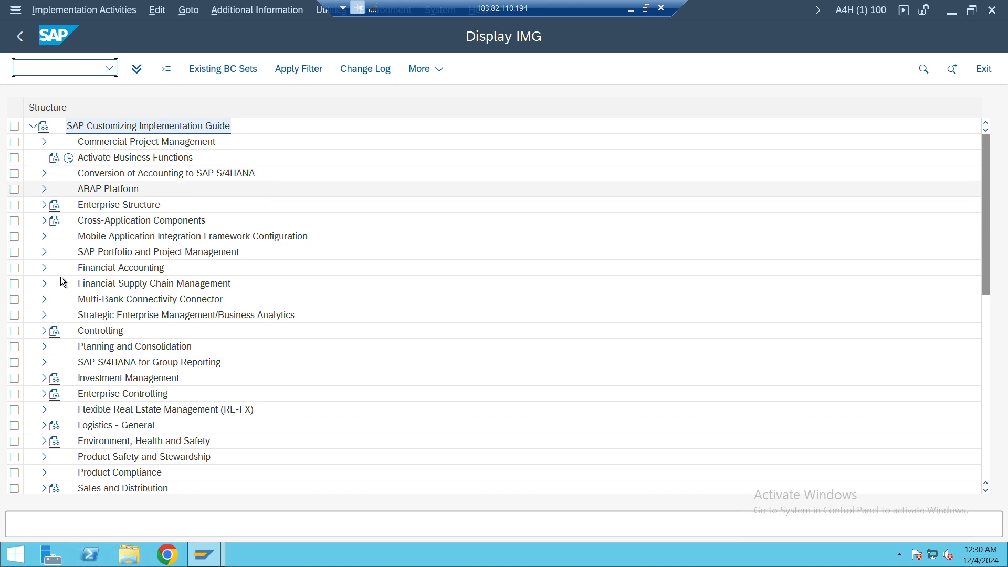
Open Specify Number Assignment Across Company Codes in the organizational structures of Asset Accounting
click(44, 268)
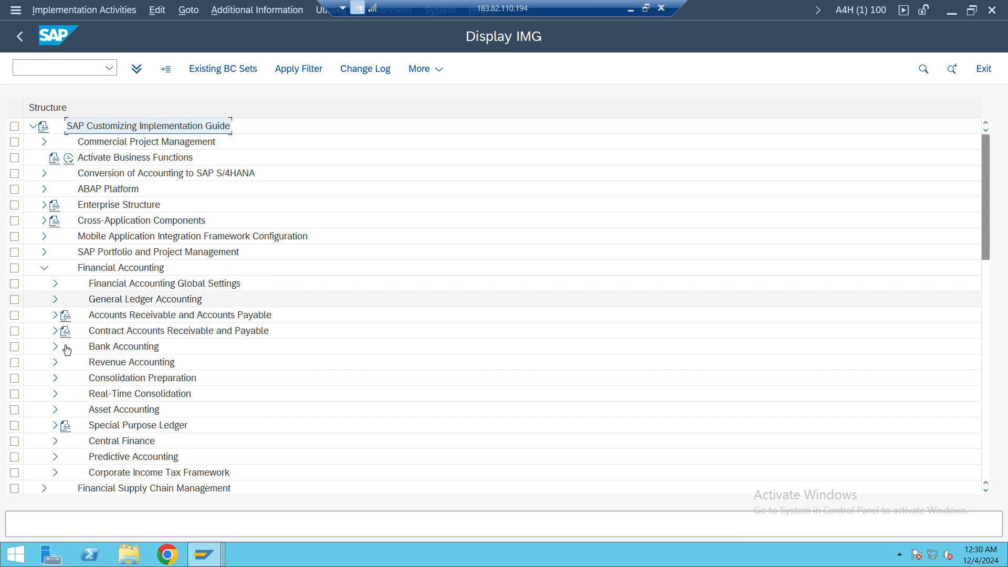
click(55, 409)
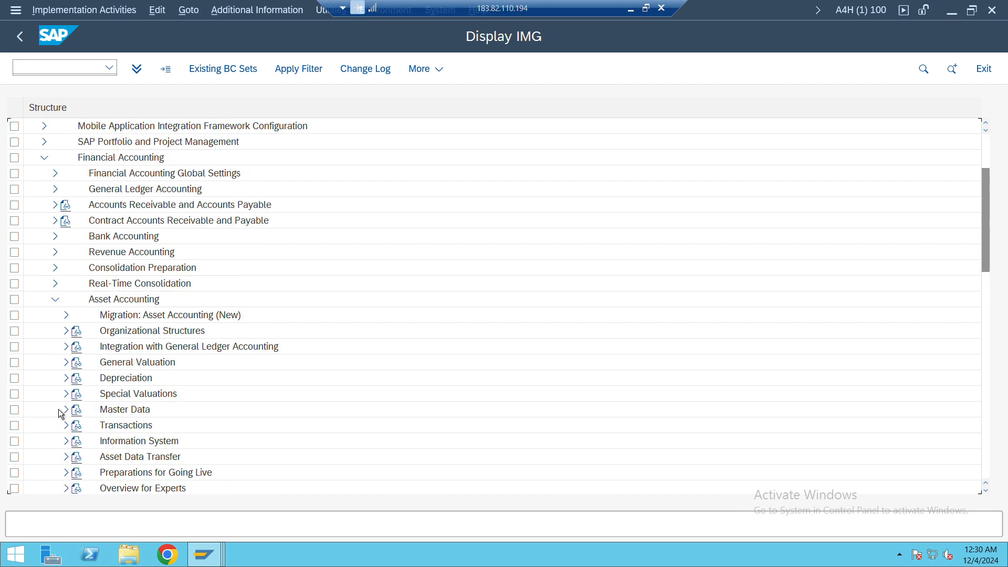
click(66, 331)
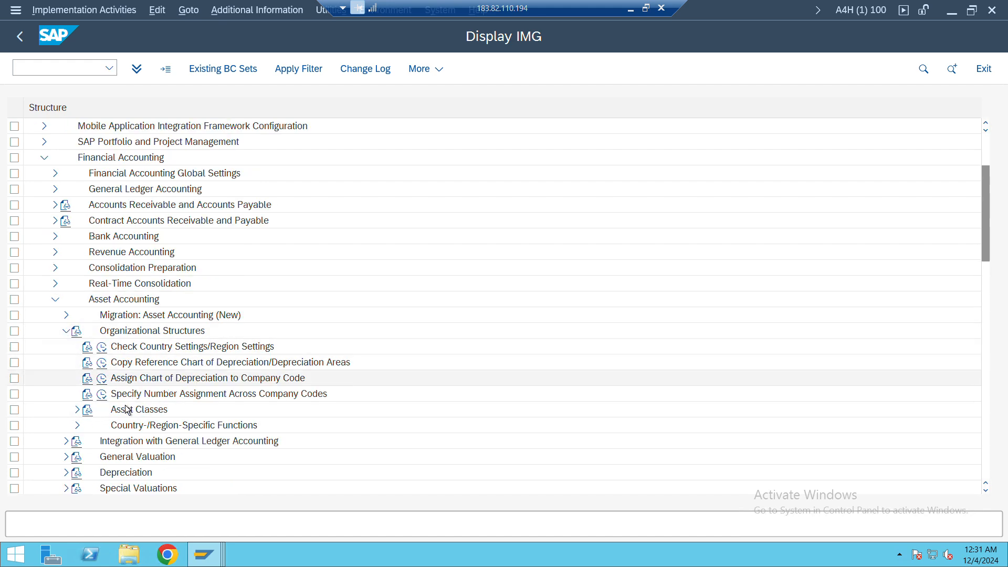
click(78, 410)
scroll(243, 404, down, 2)
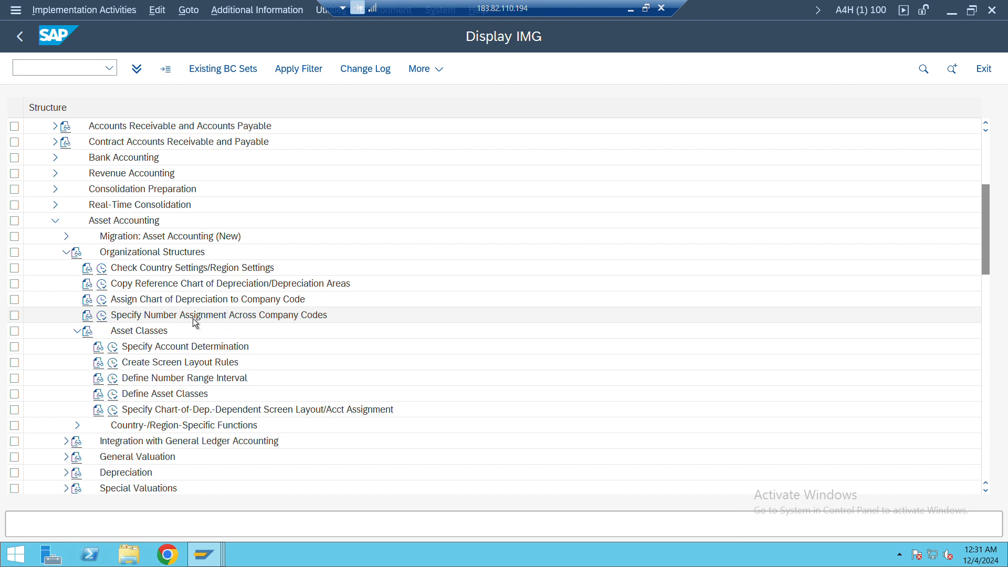
click(103, 317)
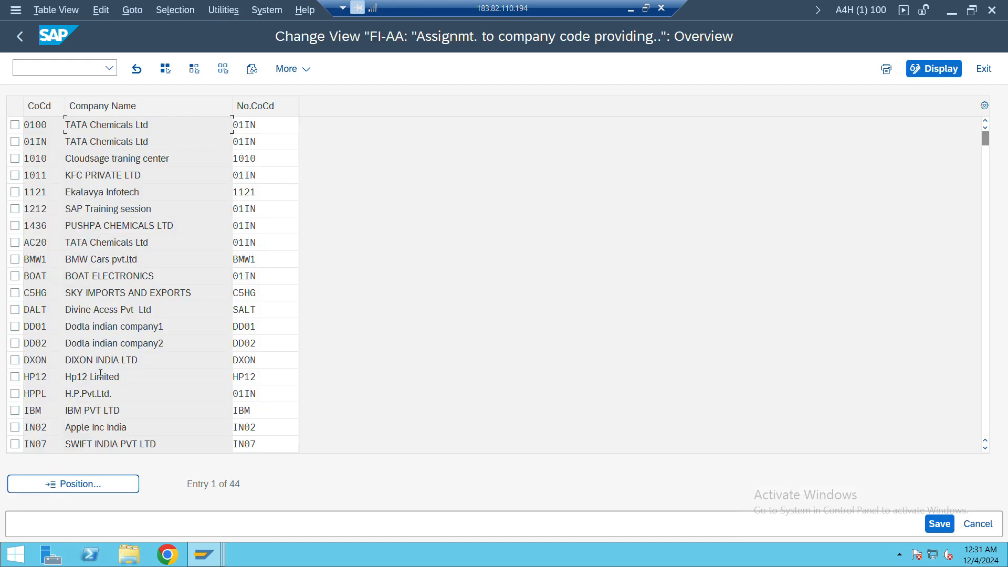
Position the cross-company number assignment overview at company code JY01
click(80, 482)
text(j)
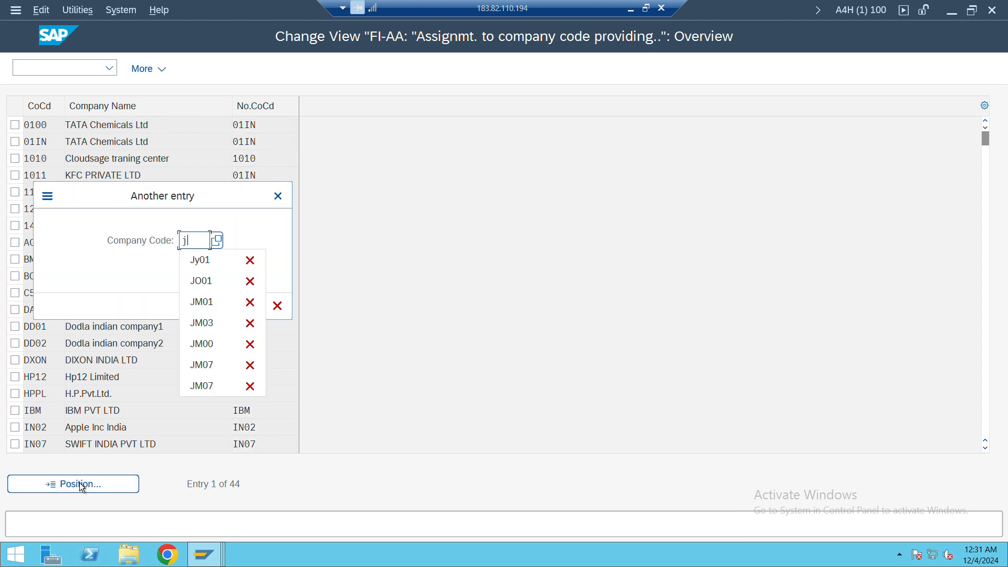
text(y01)
key(Return)
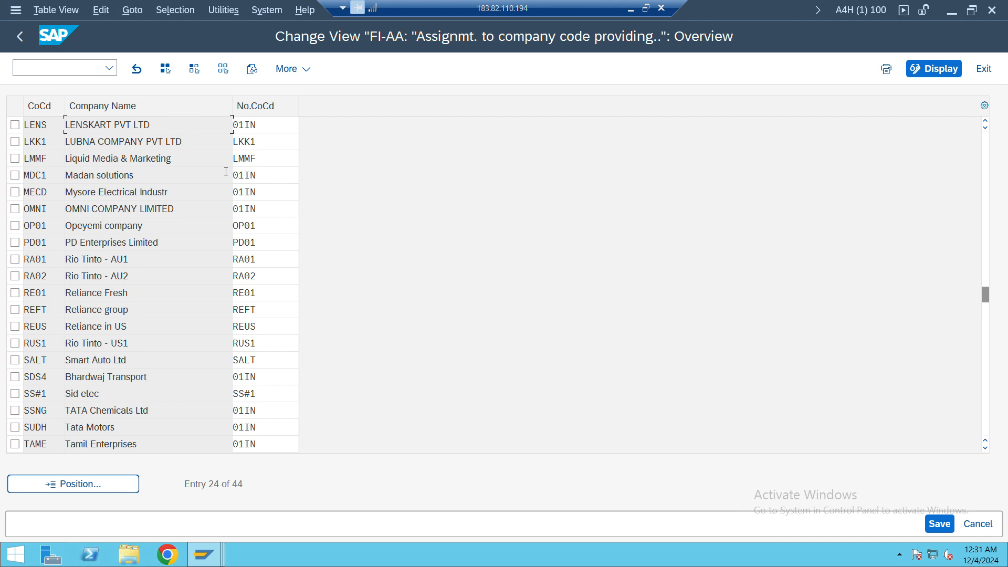
Copy the activity name Copy Reference Chart of Depreciation/Depreciation Areas from the other IMG session into cell B72 of the Training SAP FICO Excel workbook
key(alt+Tab)
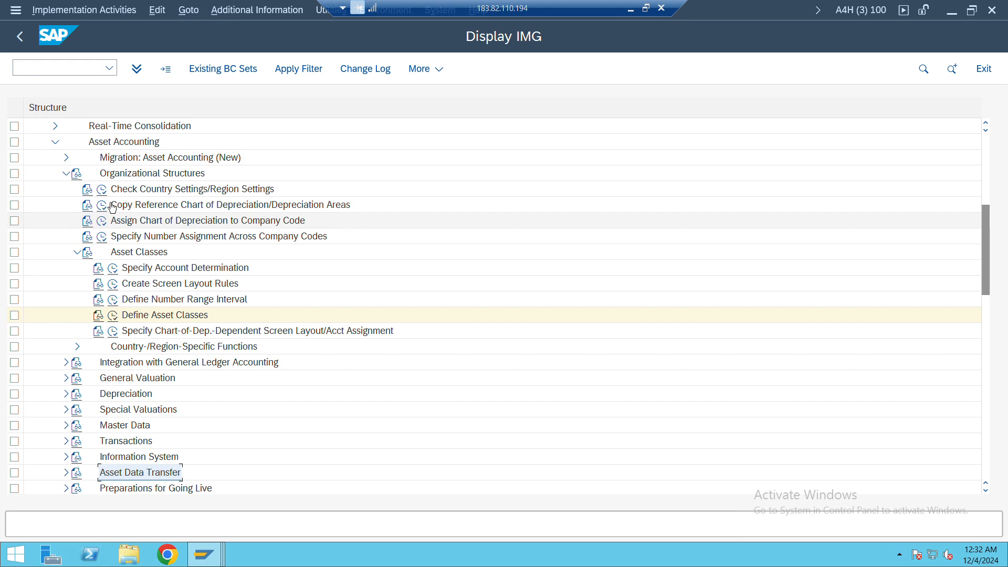
click(132, 206)
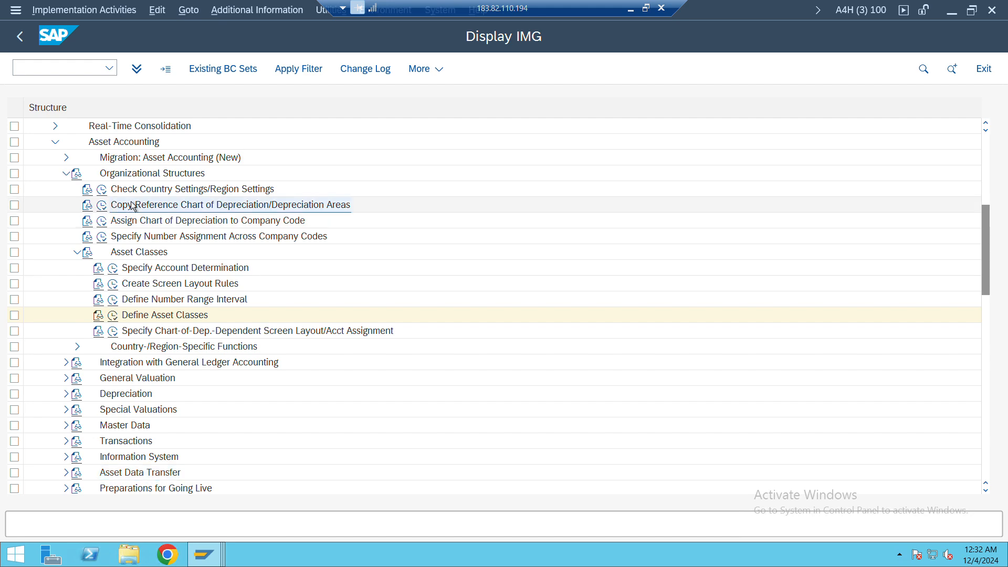
key(alt+Tab)
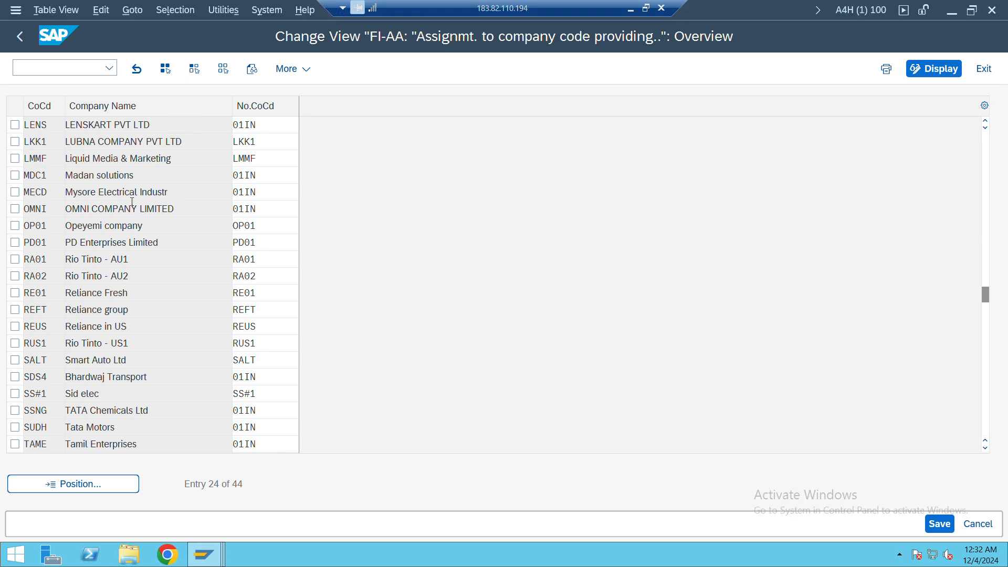
key(alt+Tab)
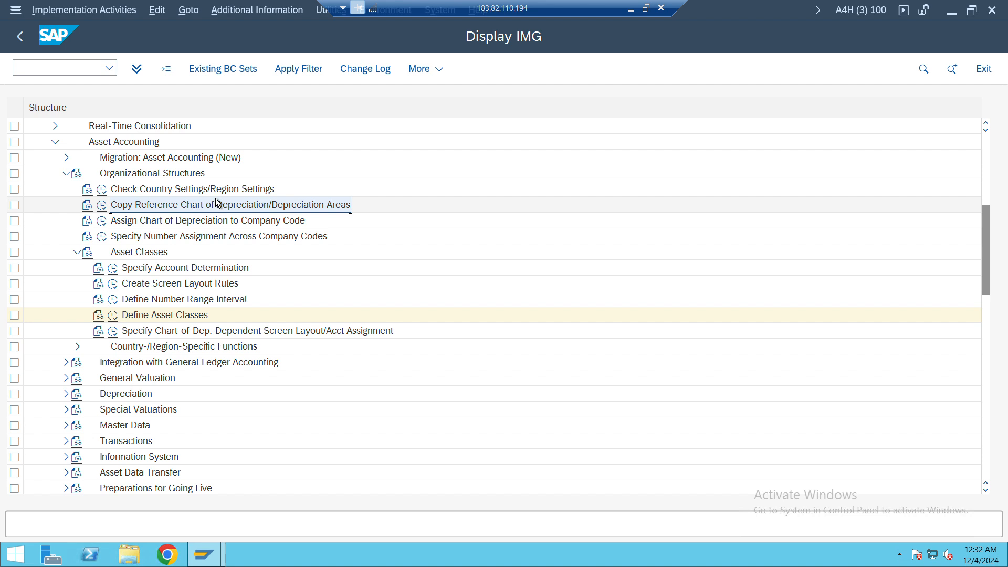
click(646, 7)
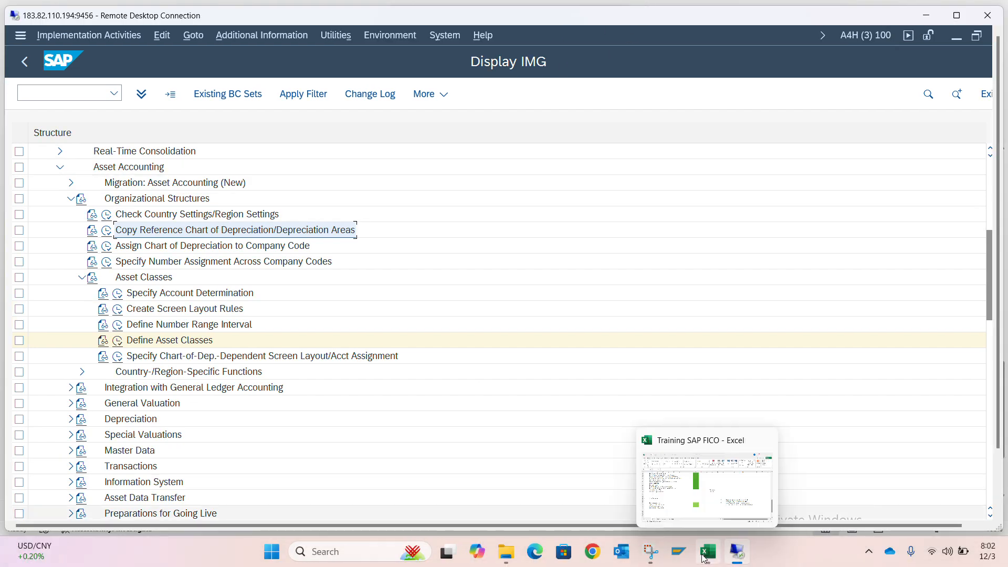
click(706, 552)
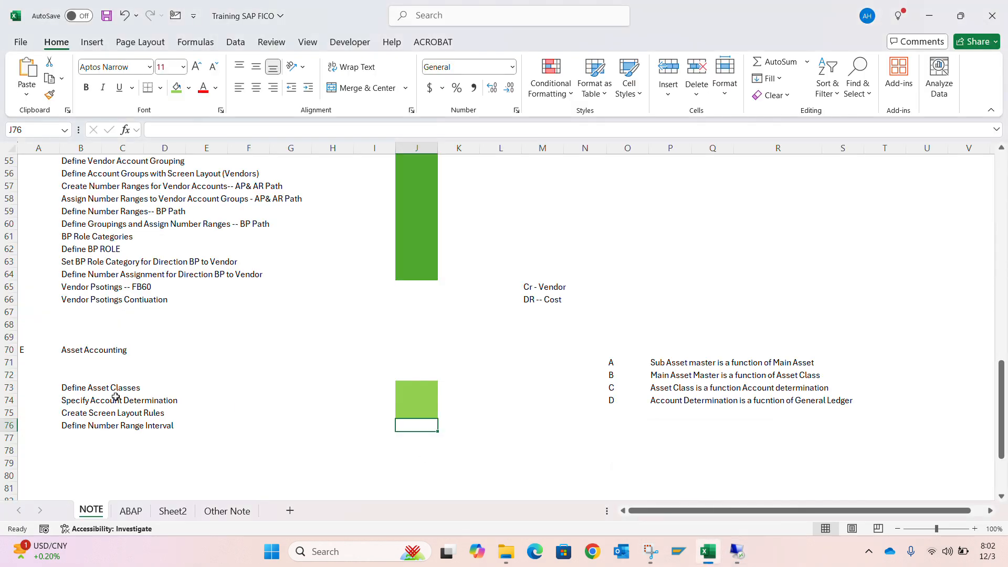
click(80, 374)
text(Copy Reference Chart of Depreciation/Depreciation Areas)
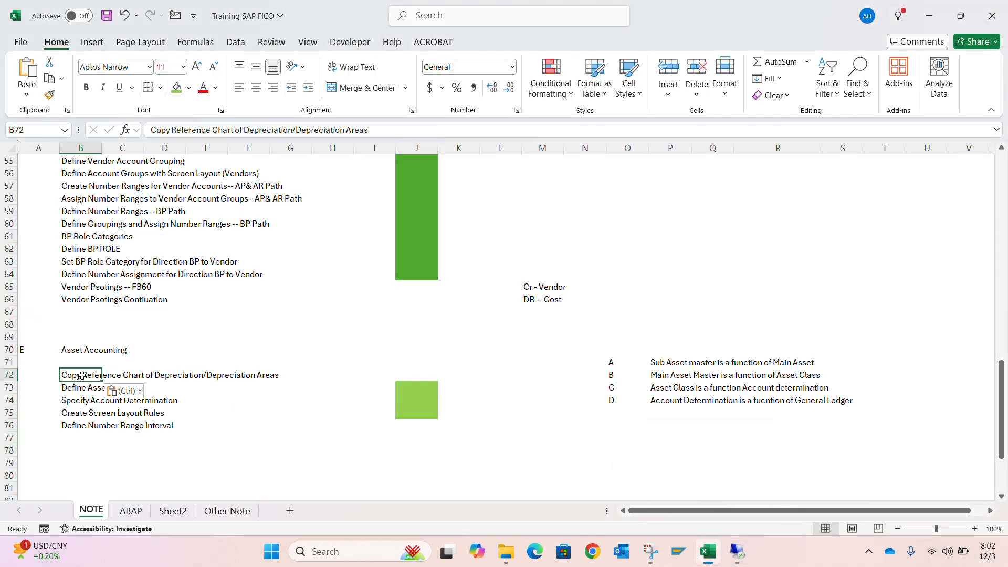
Move the Asset Accounting list from Define Asset Classes through Define Number Range Interval, with its green status cells, down two rows to start at row 75
key(Down)
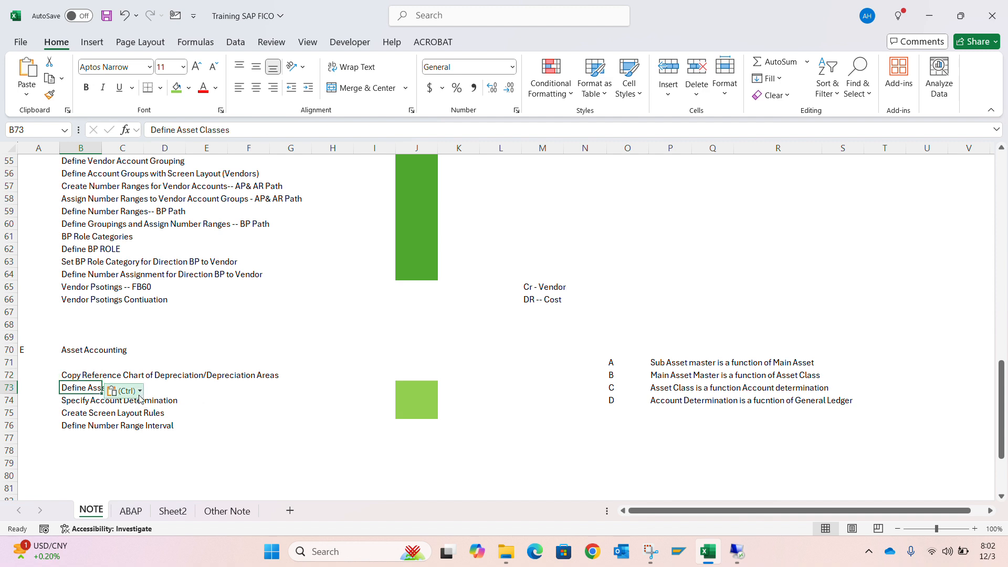
key(shift+space)
key(Down)
key(Up)
key(shift+Right)
key(shift+Right)
key(shift+Right)
key(shift+Right)
key(shift+Right)
key(shift+Right)
key(shift+Right)
key(shift+Right)
key(shift+Down)
key(shift+Down)
key(shift+Down)
key(shift+Down)
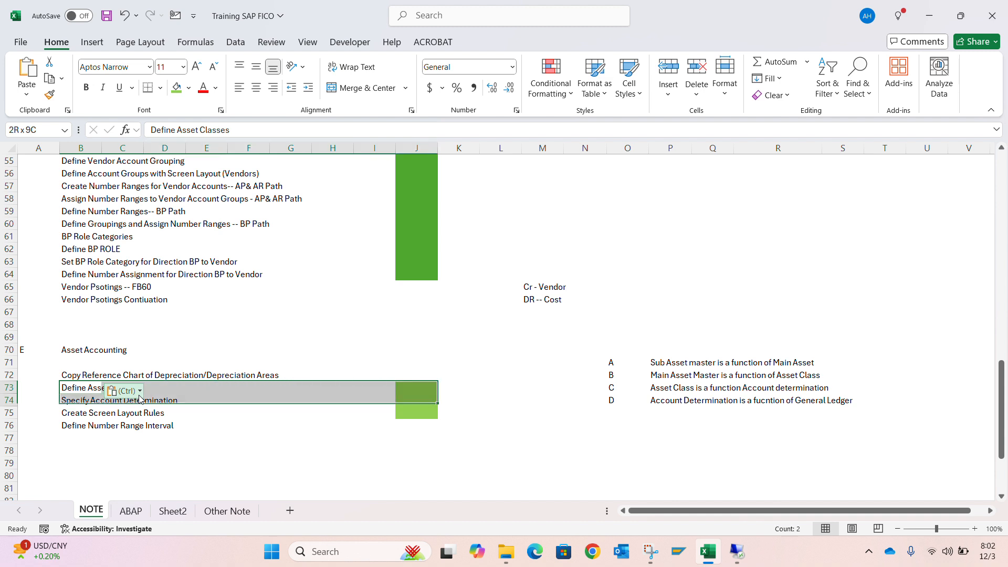
key(ctrl+c)
key(Down)
key(Down)
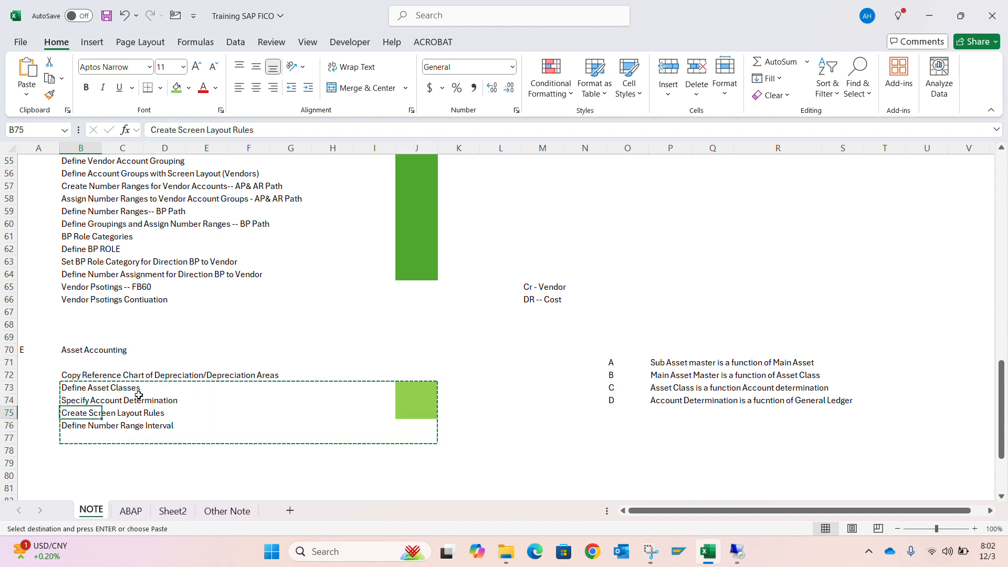
key(ctrl+v)
key(Up)
key(Up)
key(Up)
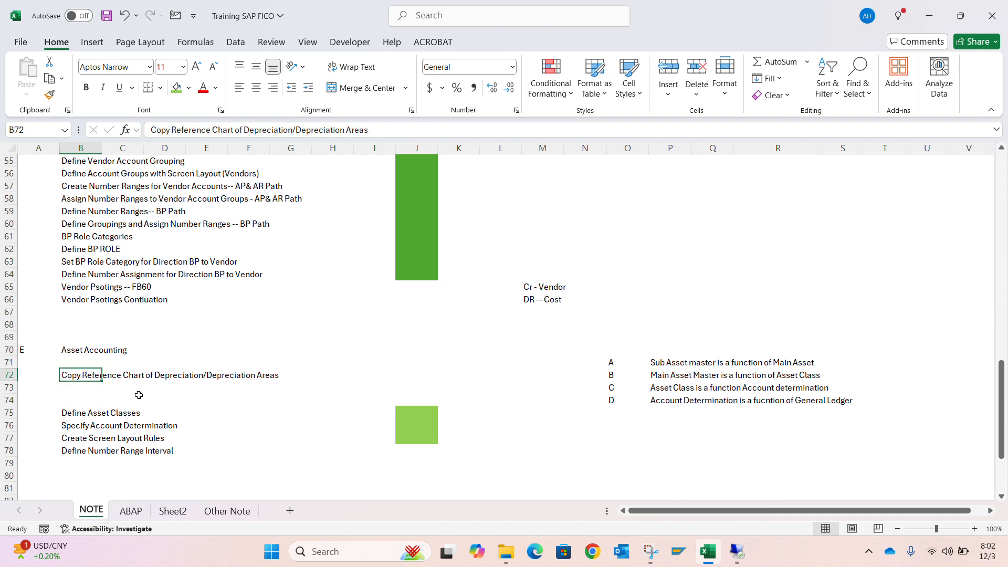
Copy the activity name Assign Chart of Depreciation to Company Code from the IMG into cell B73 of the Excel notes
key(Down)
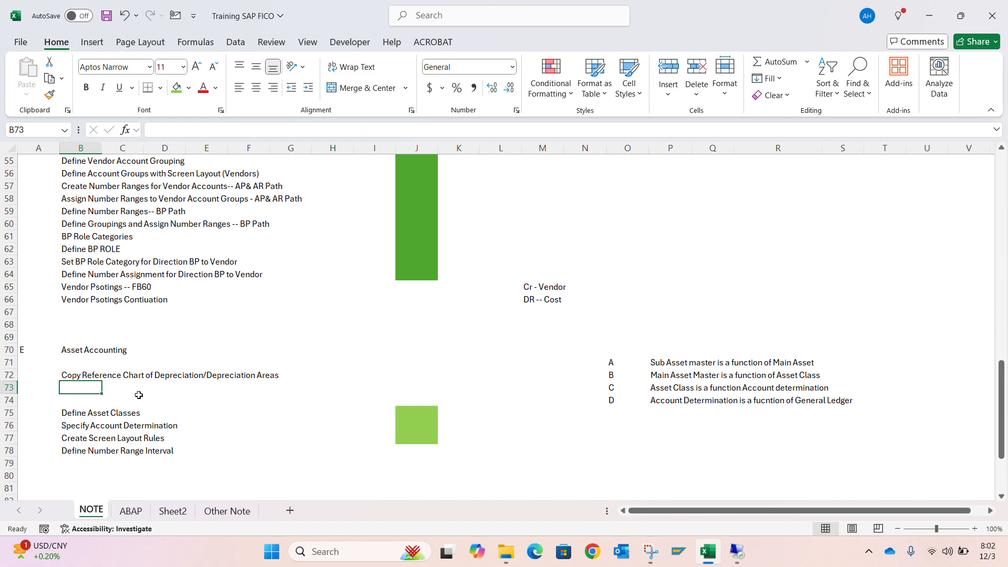
key(alt+Tab)
key(Down)
key(Down)
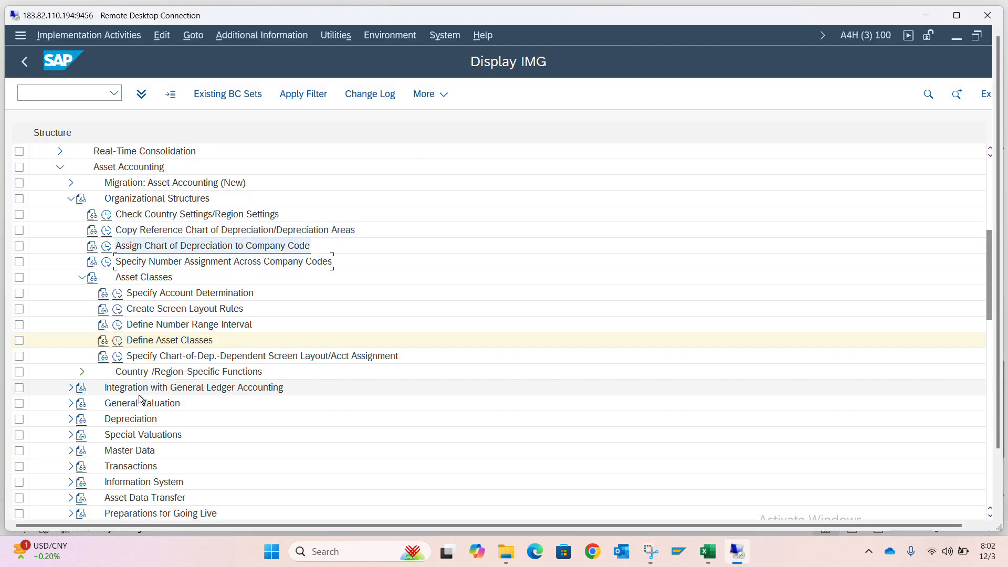
key(alt+Tab)
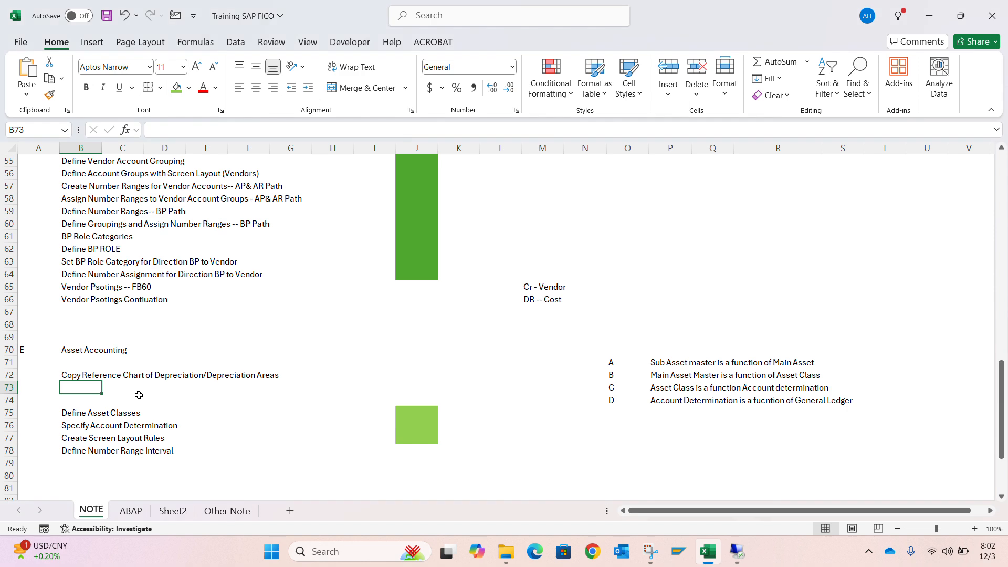
key(ctrl+v)
key(alt+Tab)
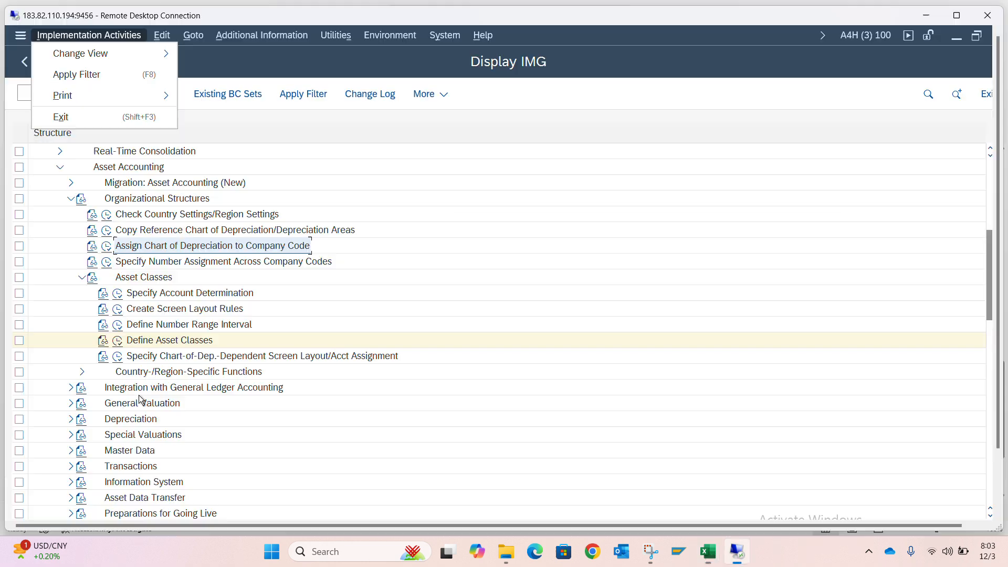
Start copying an organizational object in the Copy Reference Chart of Depreciation activity of the SAP IMG
click(107, 230)
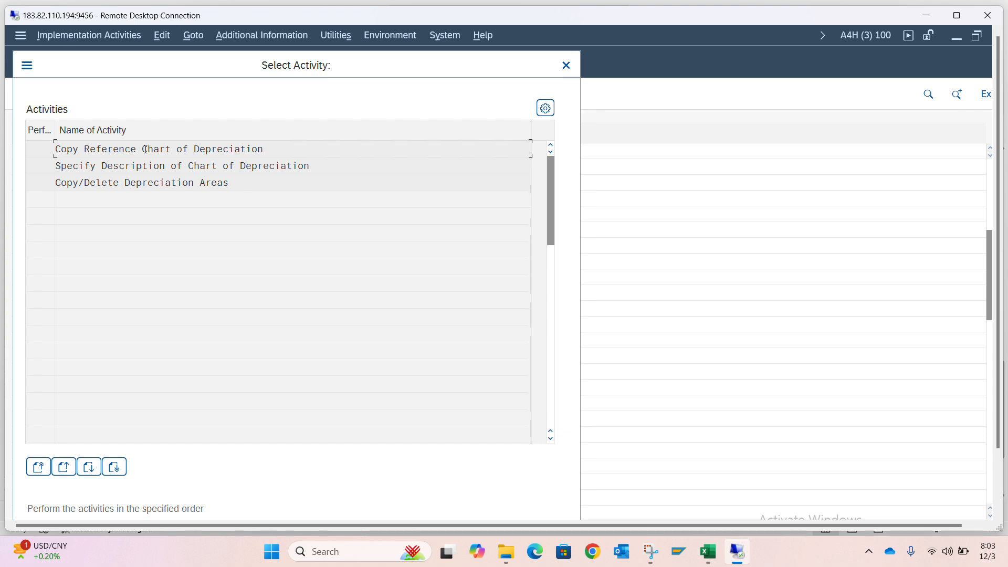
double_click(145, 149)
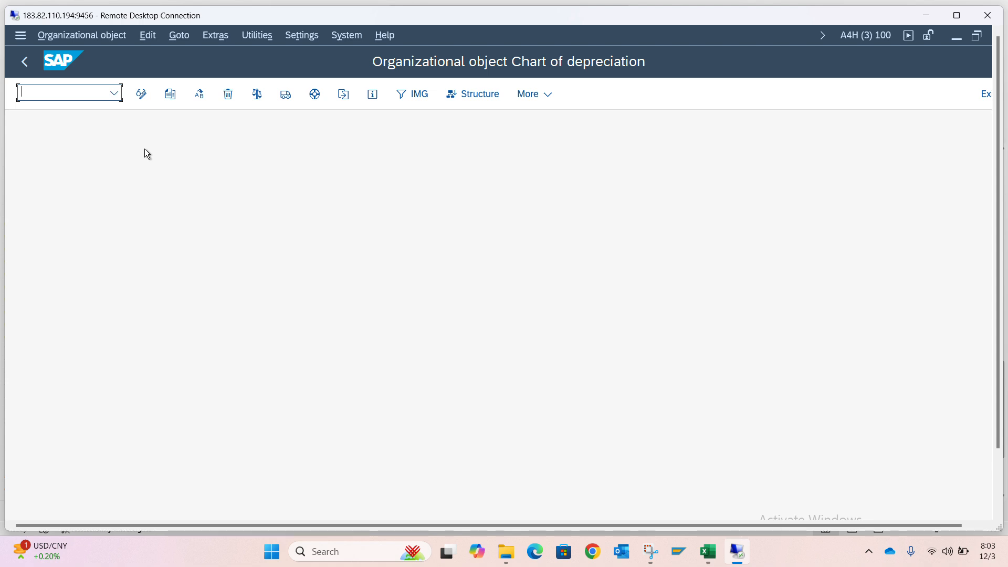
click(175, 99)
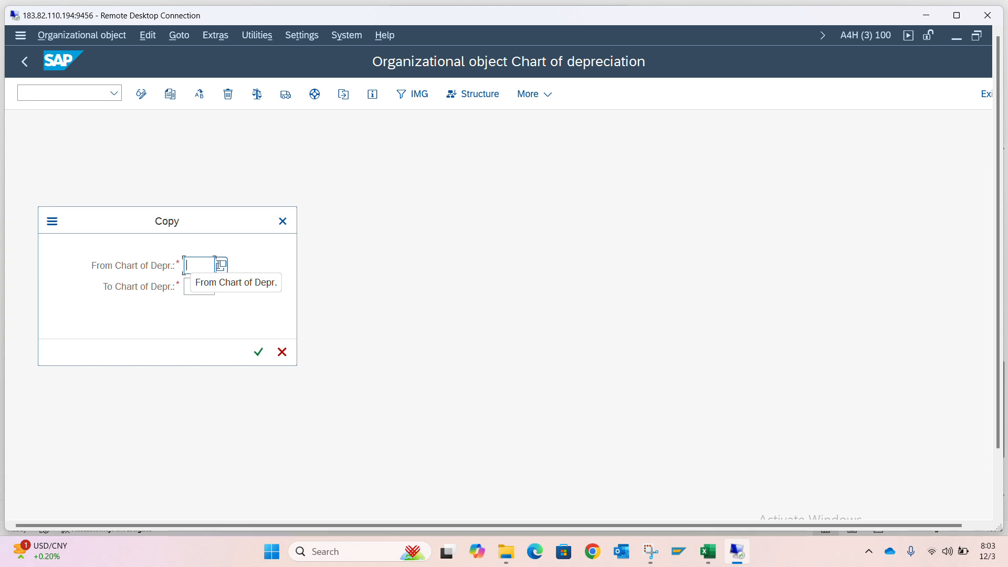
Choose JO01 as the source chart of depreciation from the list of available charts
click(222, 268)
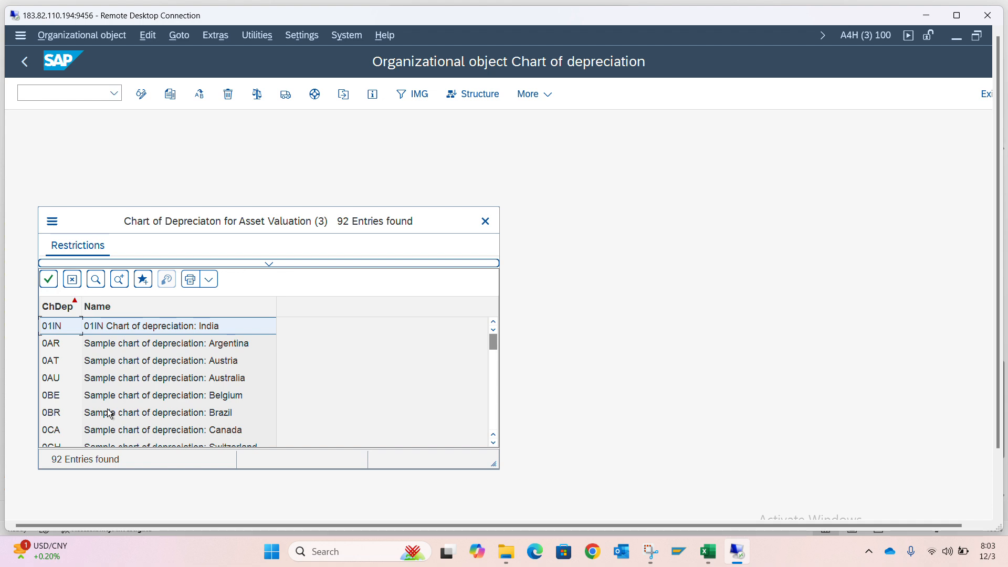
scroll(107, 414, down, 2)
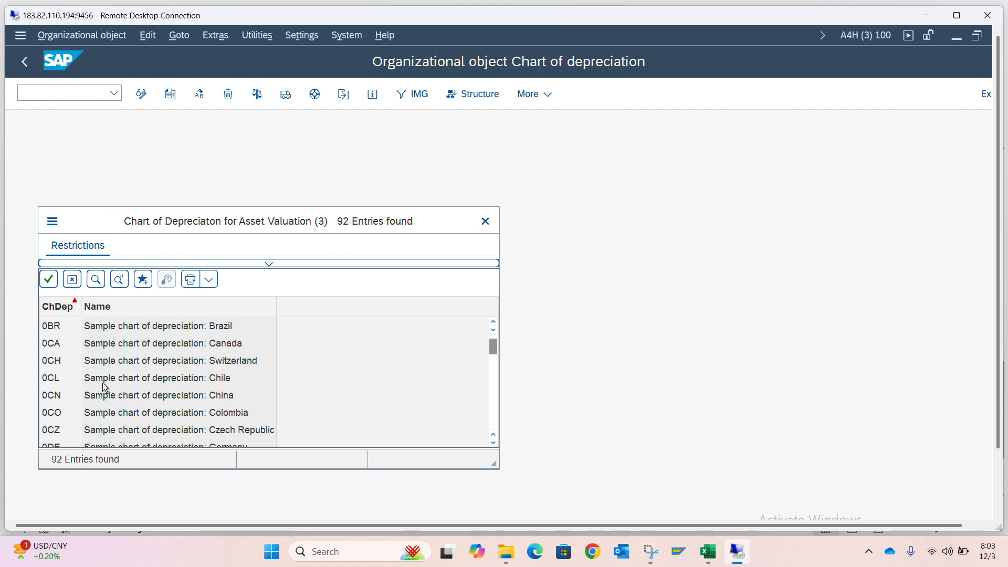
scroll(103, 387, down, 4)
scroll(103, 386, down, 8)
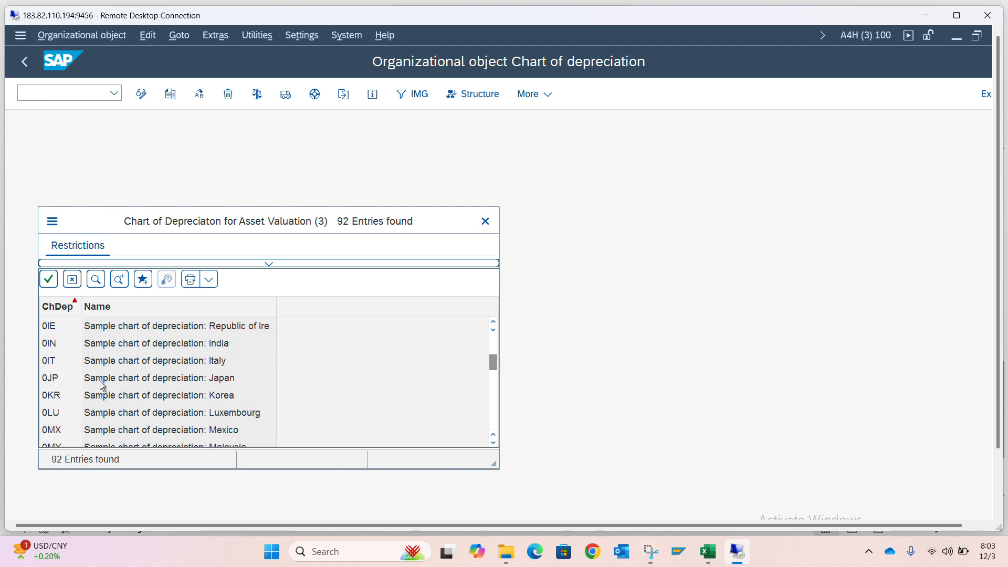
scroll(102, 386, down, 10)
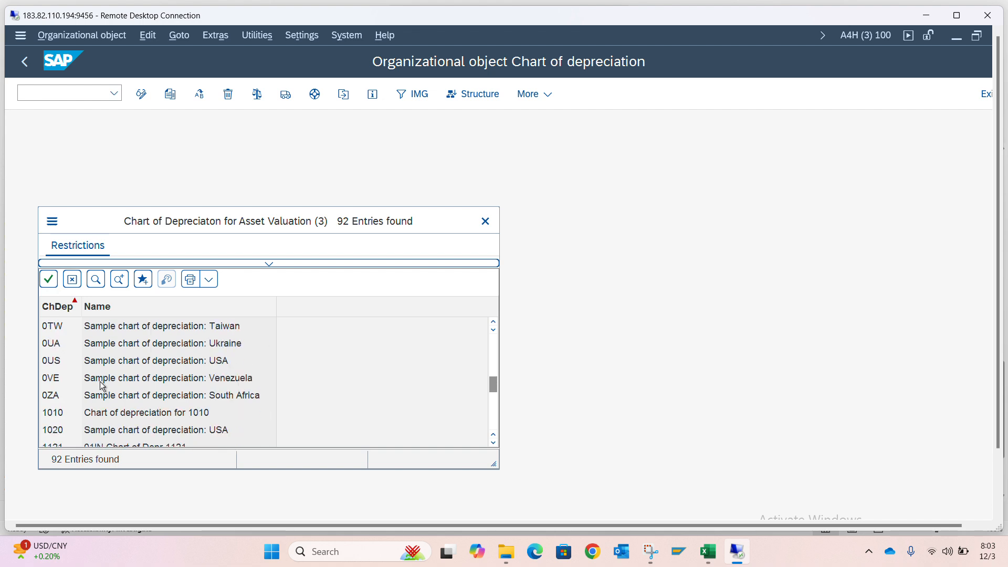
scroll(102, 386, down, 5)
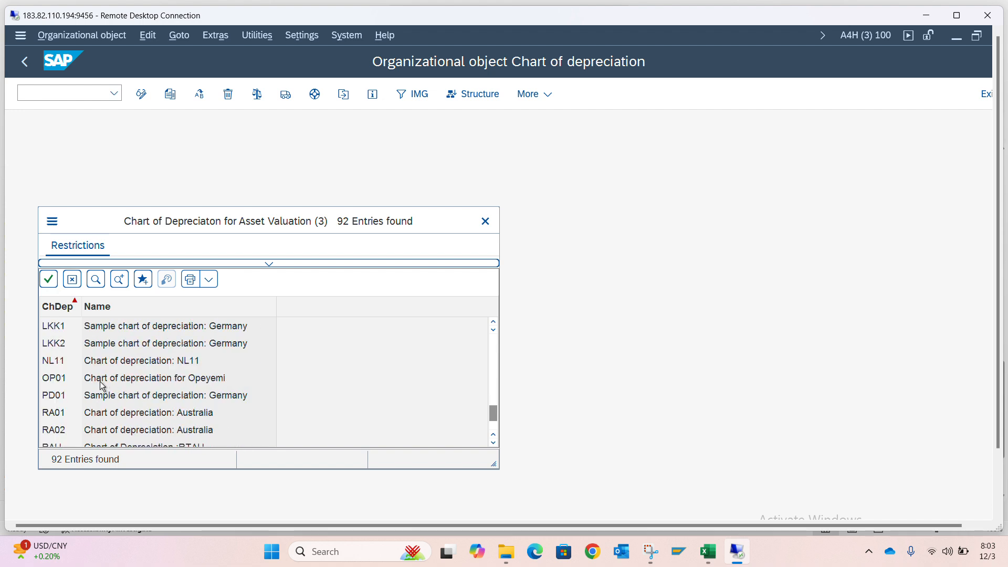
scroll(102, 386, down, 1)
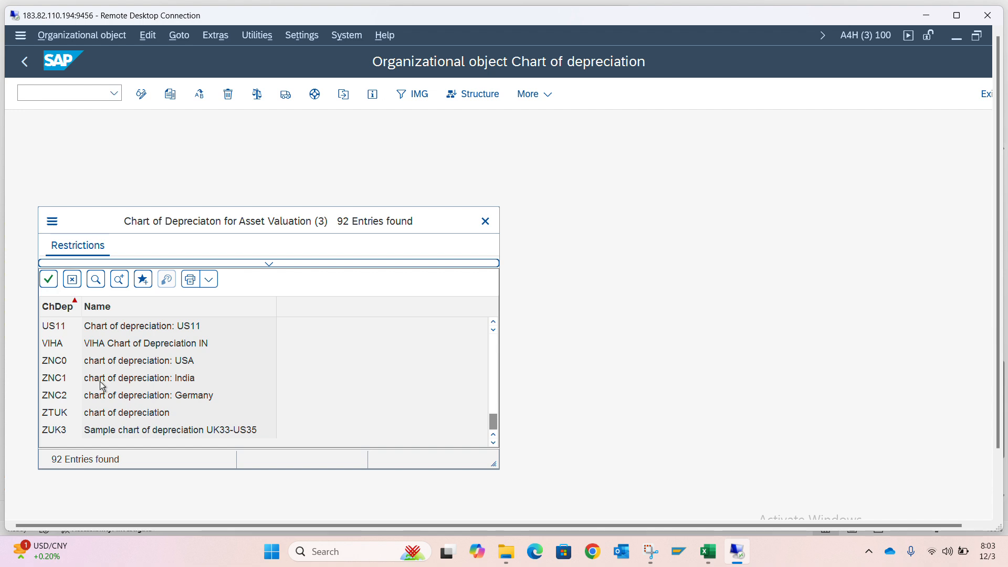
scroll(100, 381, up, 3)
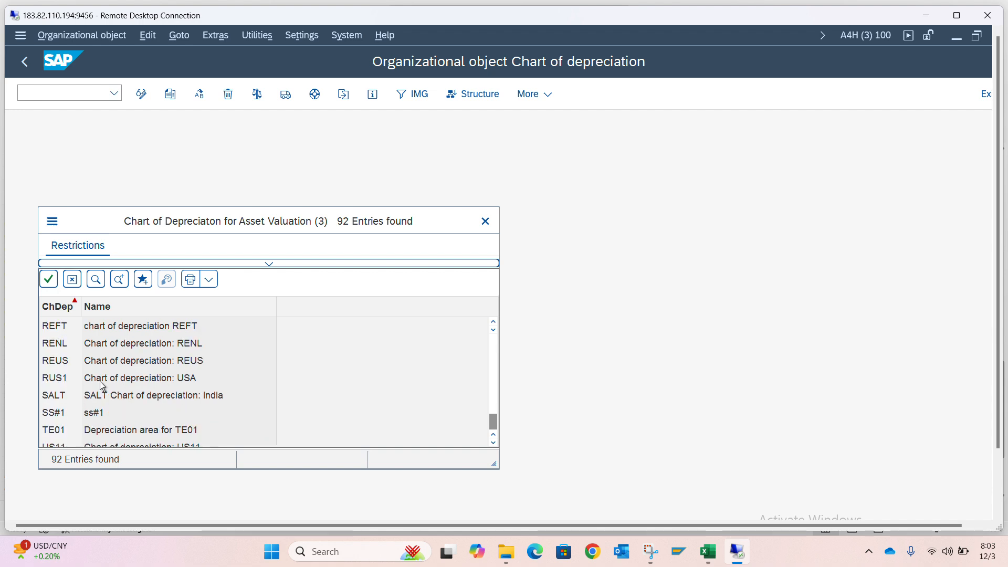
scroll(100, 381, up, 5)
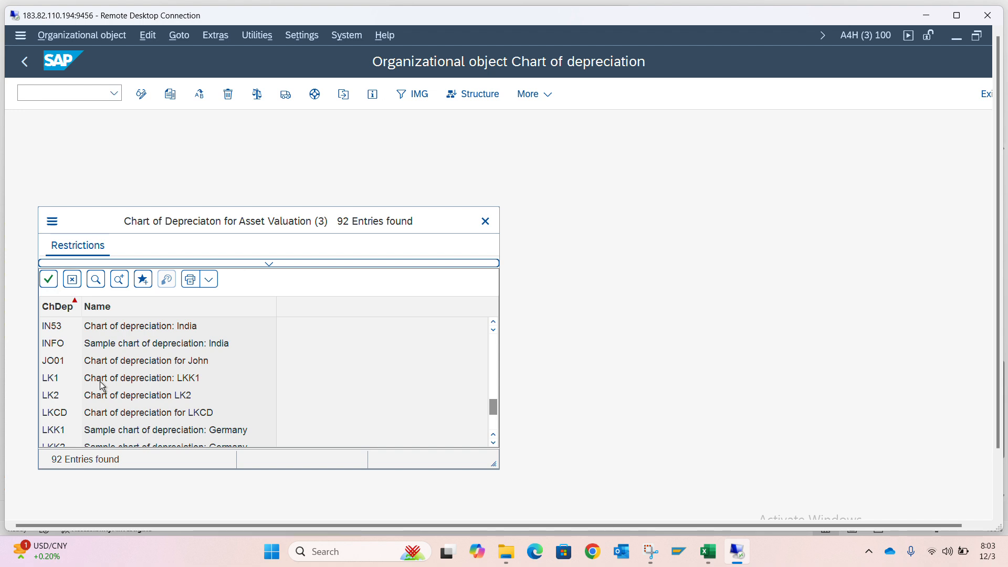
scroll(100, 381, up, 1)
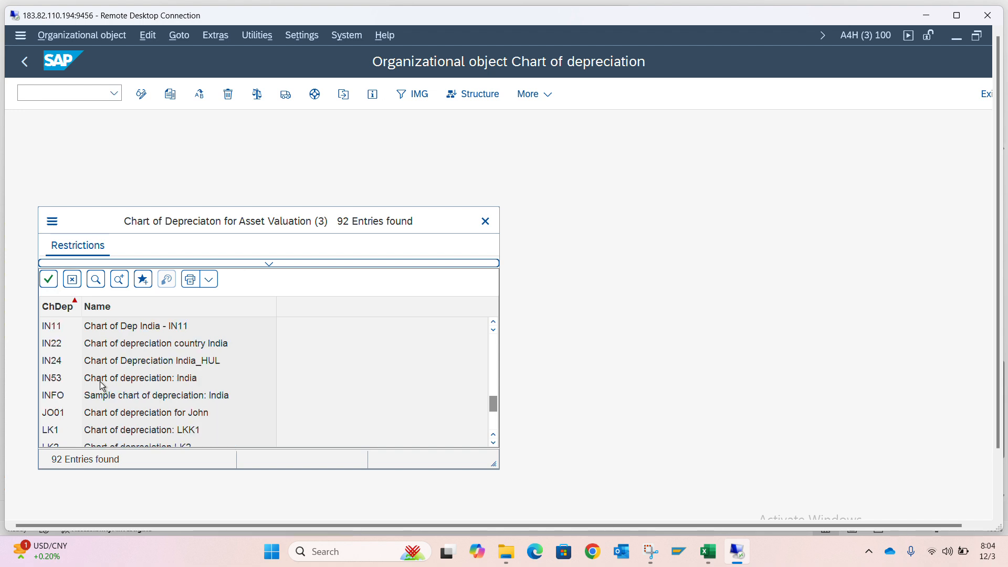
double_click(94, 412)
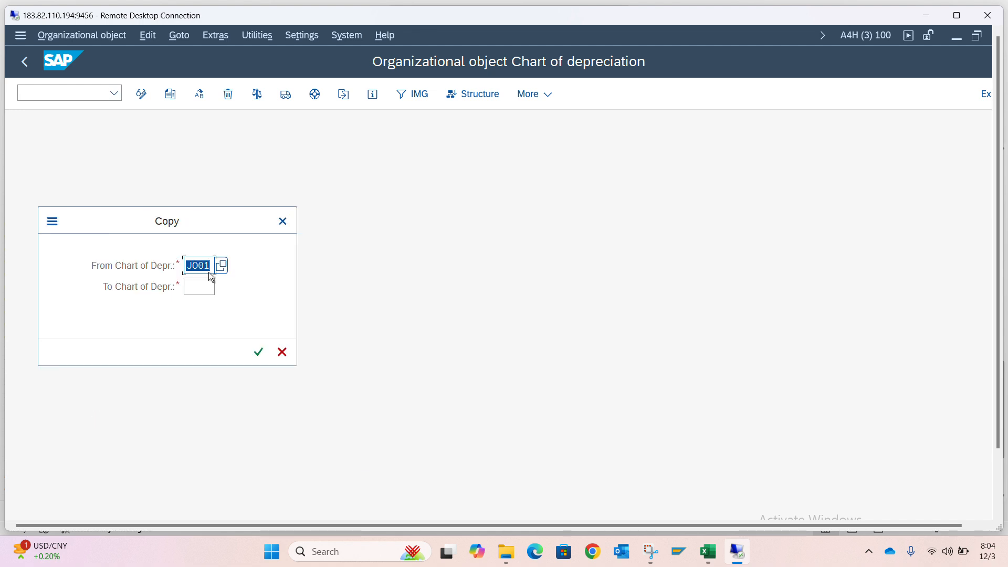
Copy the source chart to new chart of depreciation JY01 without transporting number ranges, and return to the activity selection
click(203, 283)
text(JY01)
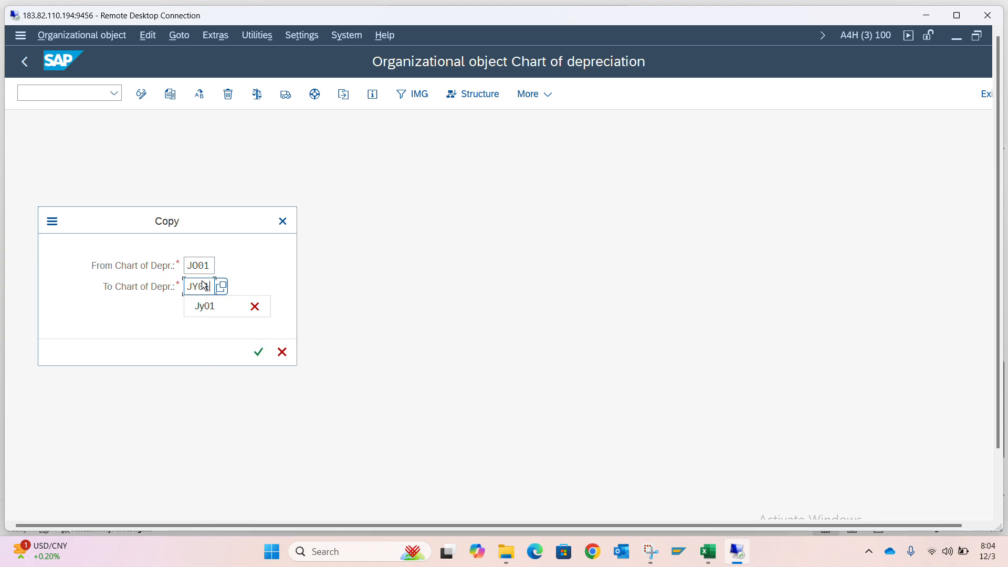
key(Return)
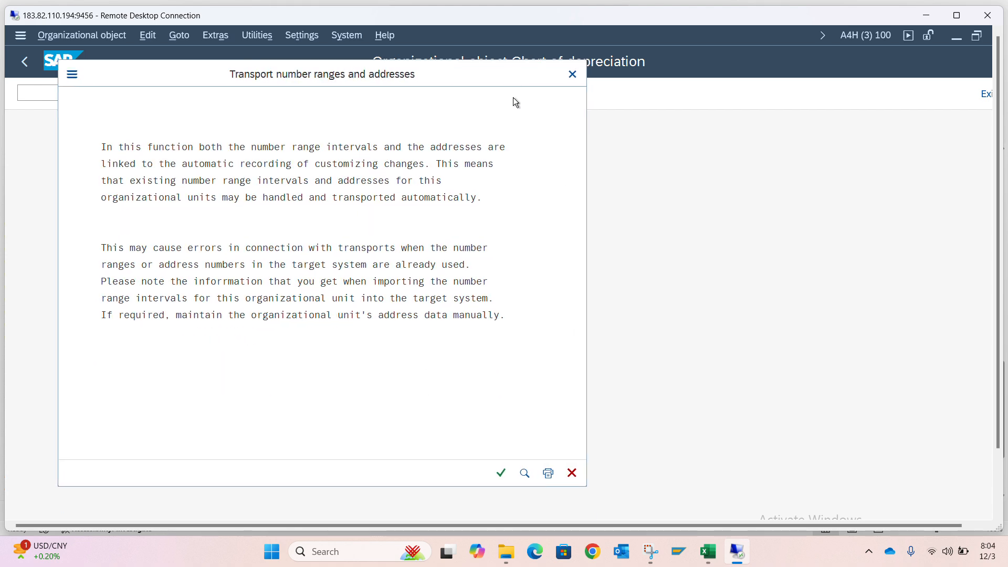
click(502, 471)
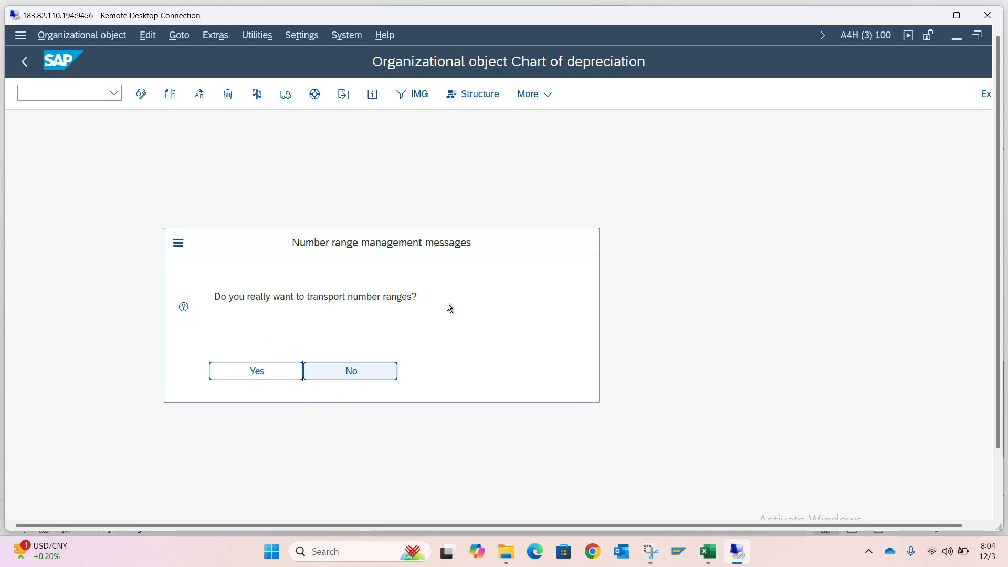
click(348, 371)
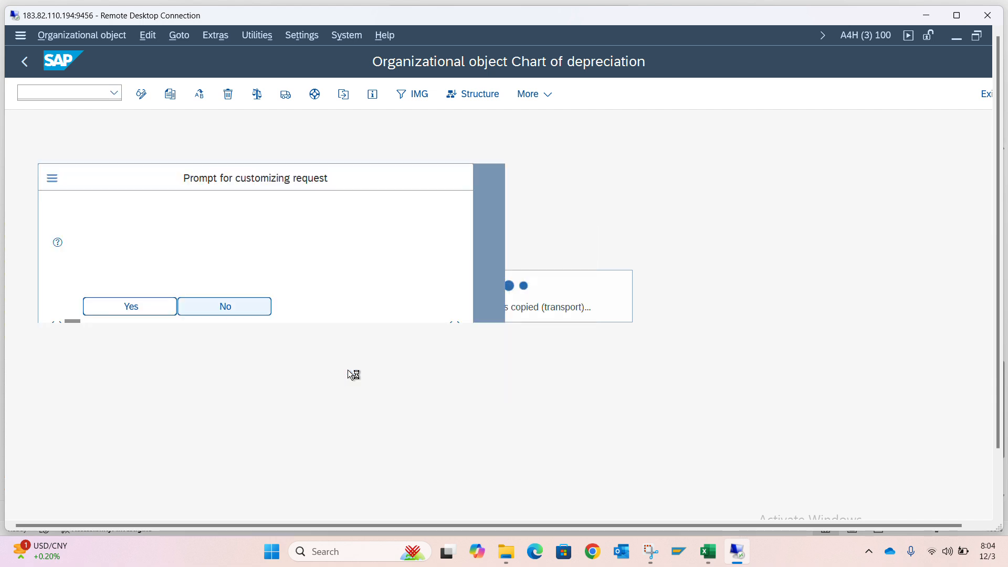
click(322, 311)
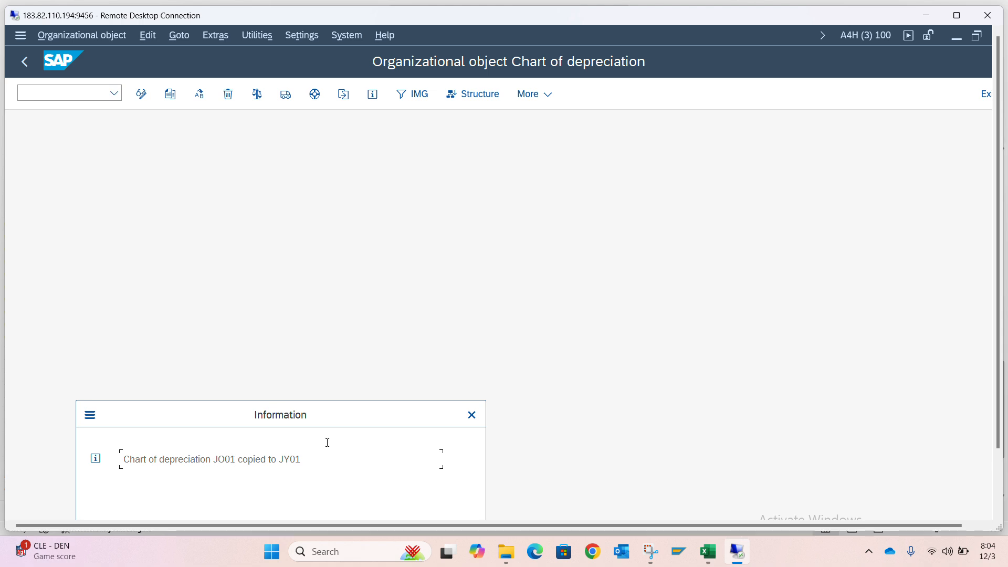
click(471, 415)
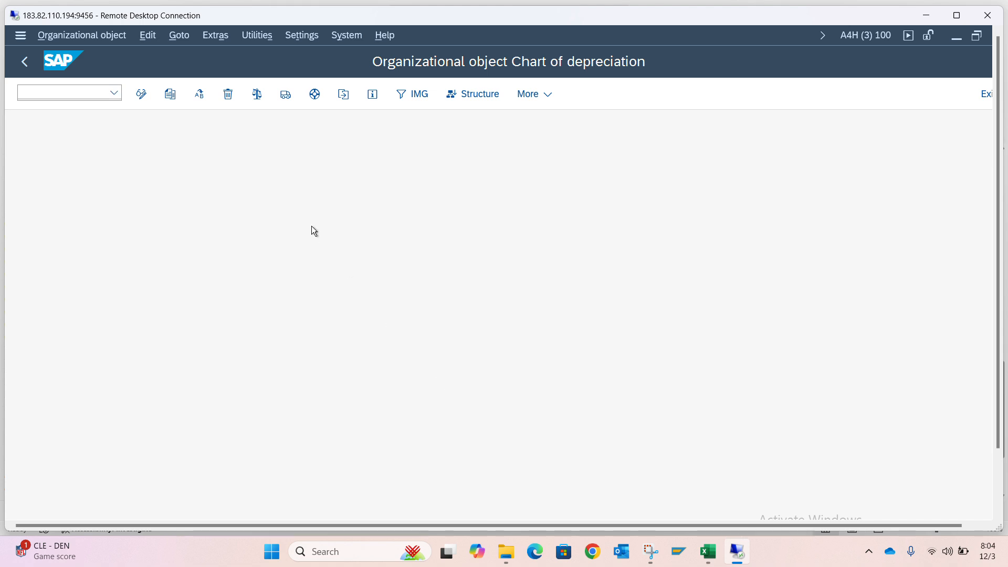
click(26, 60)
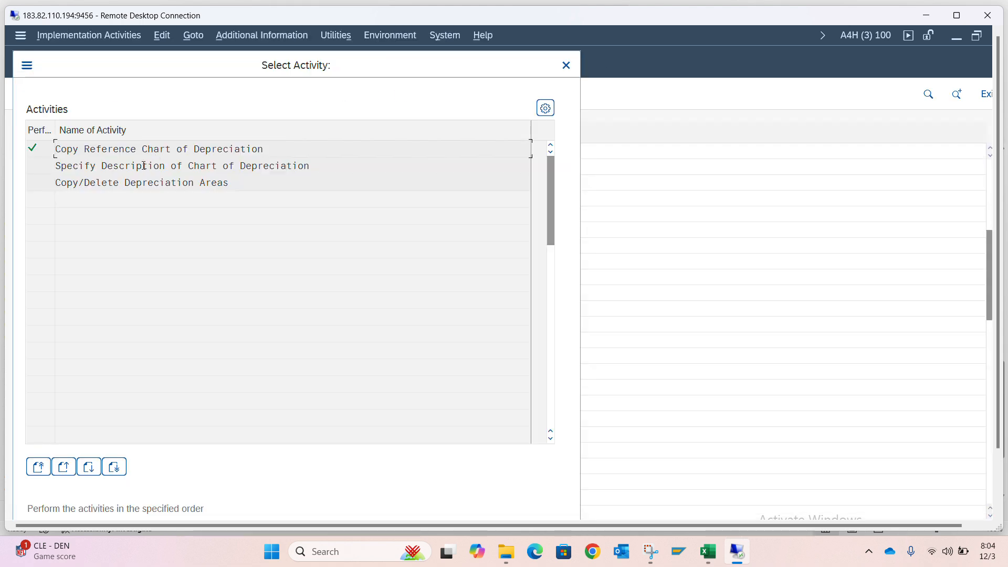
Open Specify Description of Chart of Depreciation and position the overview at chart JY01
double_click(142, 167)
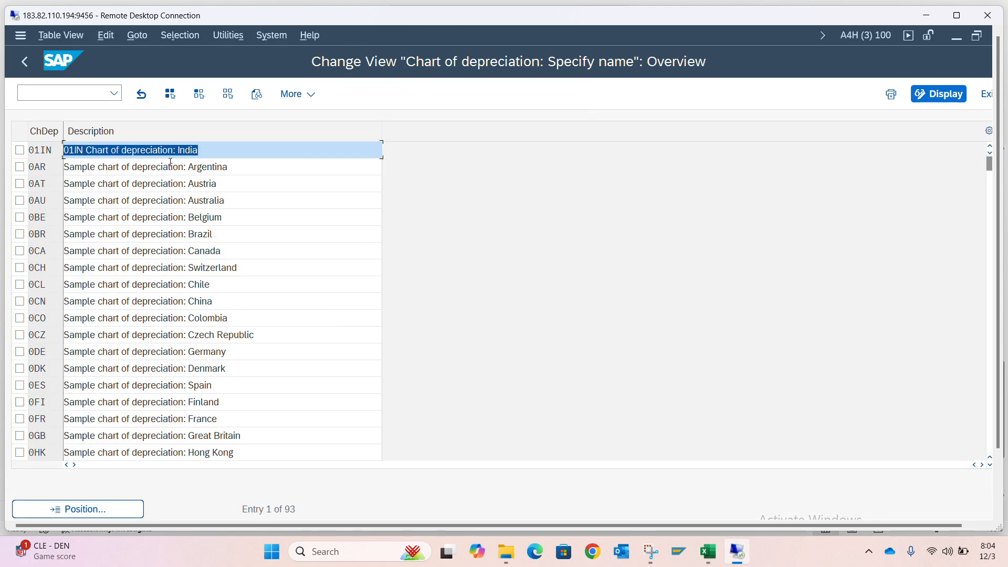
click(103, 507)
text(j)
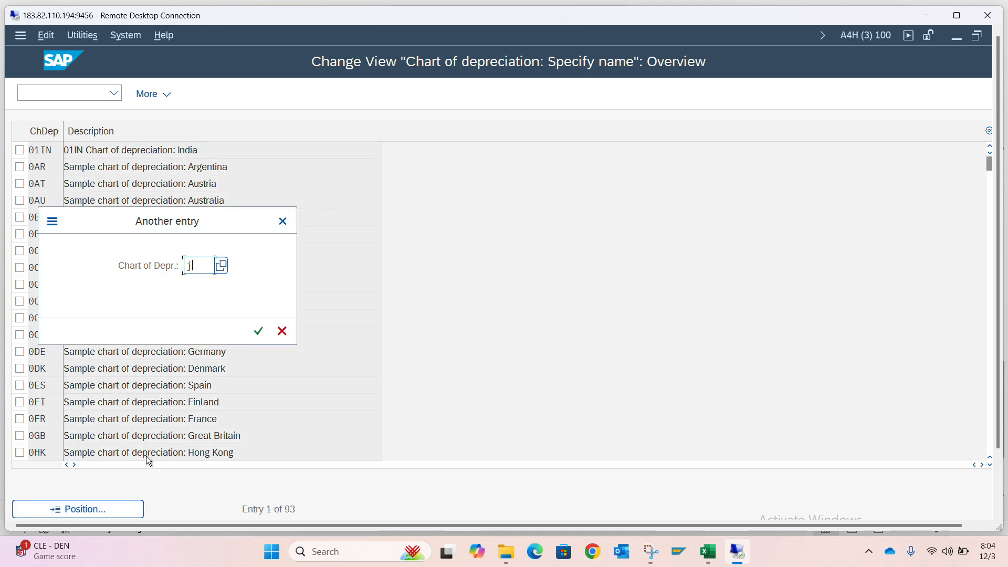
text(y01)
key(Return)
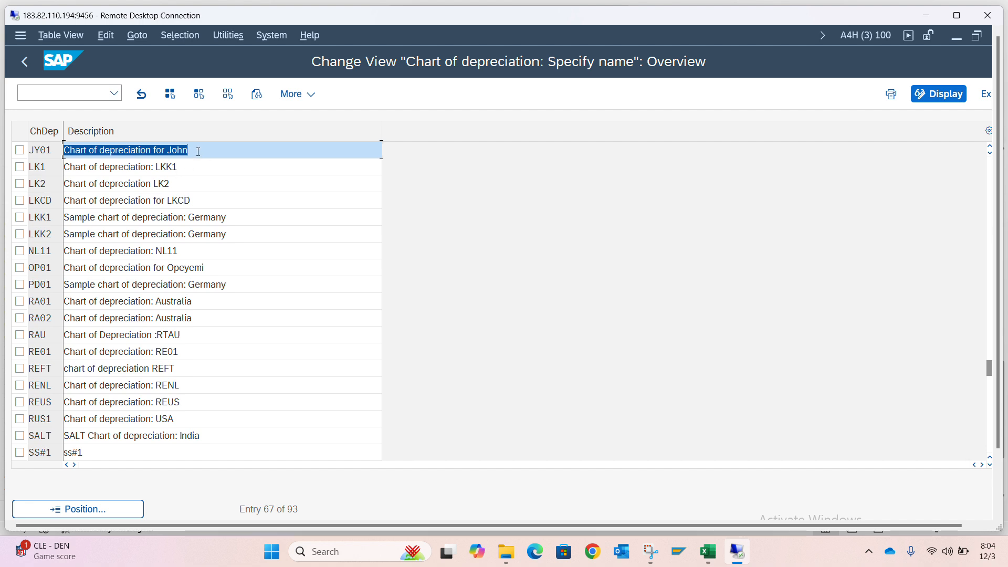
Replace the first name ending the description of chart JY01, save it with the customizing request, and return to the activity selection
click(197, 152)
key(BackSpace)
key(BackSpace)
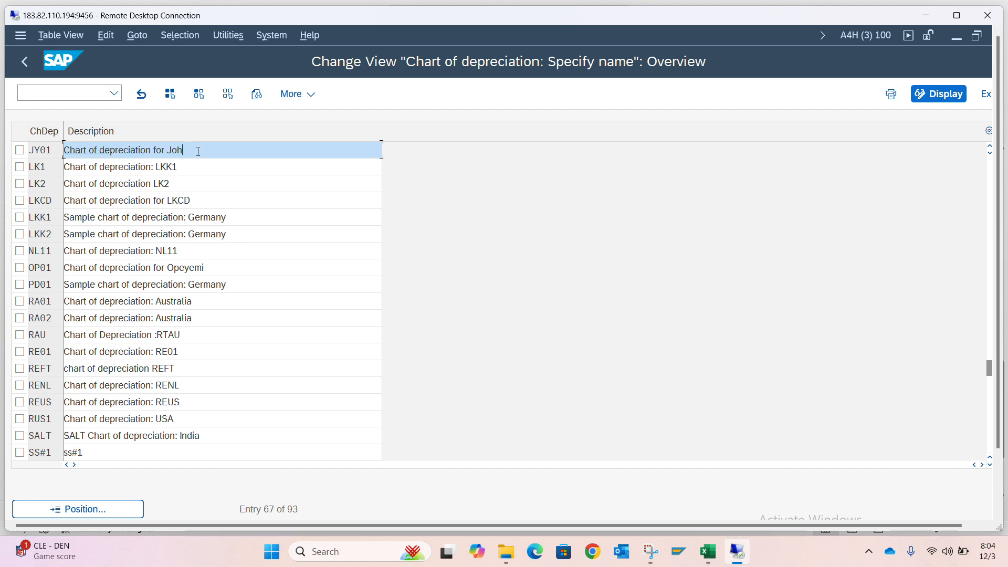
text(y)
key(Return)
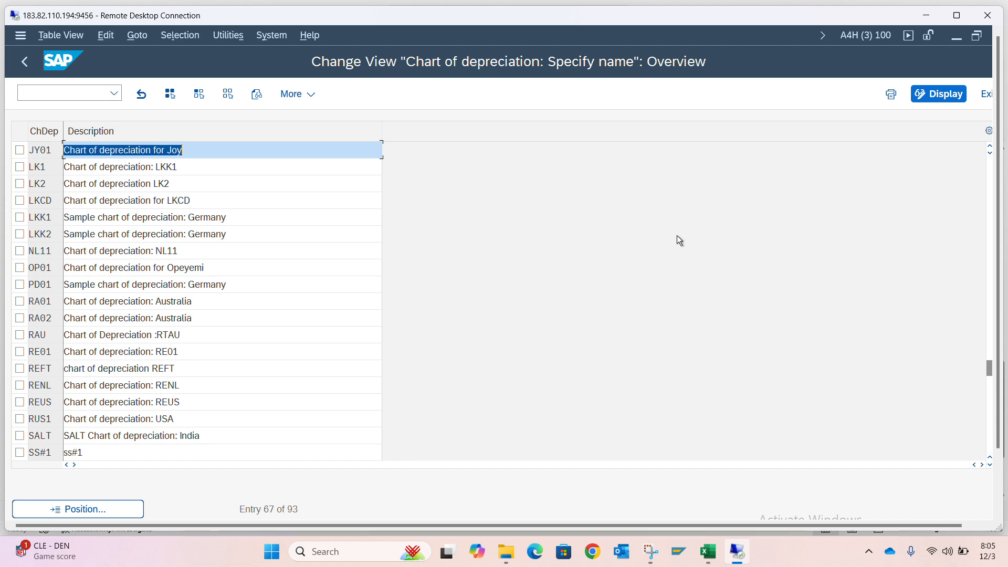
click(956, 16)
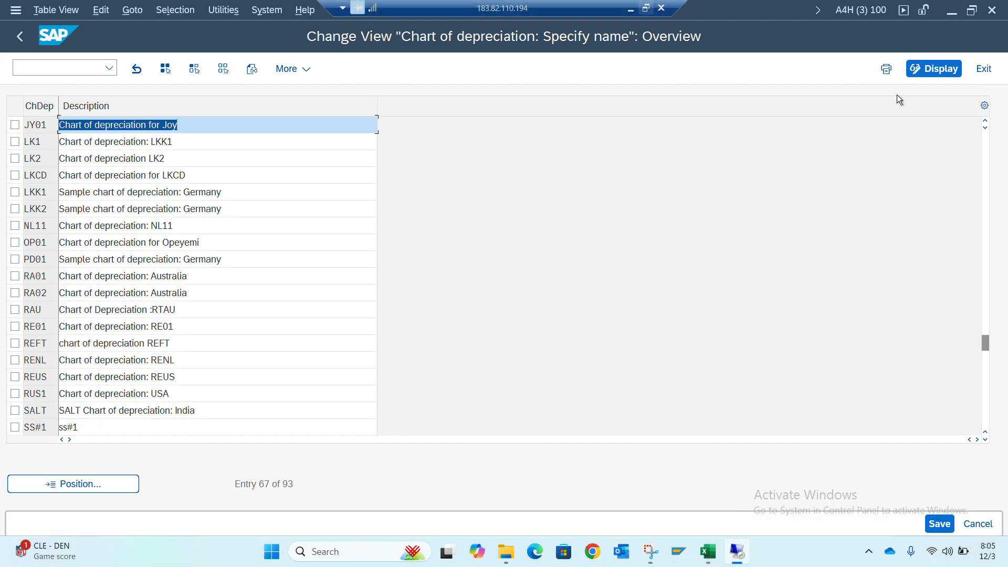
click(938, 524)
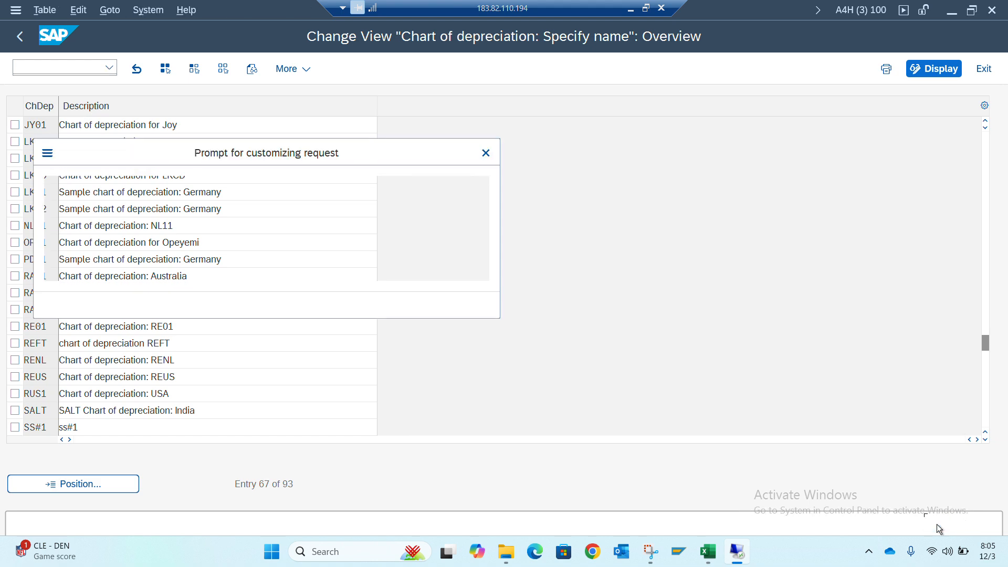
click(317, 305)
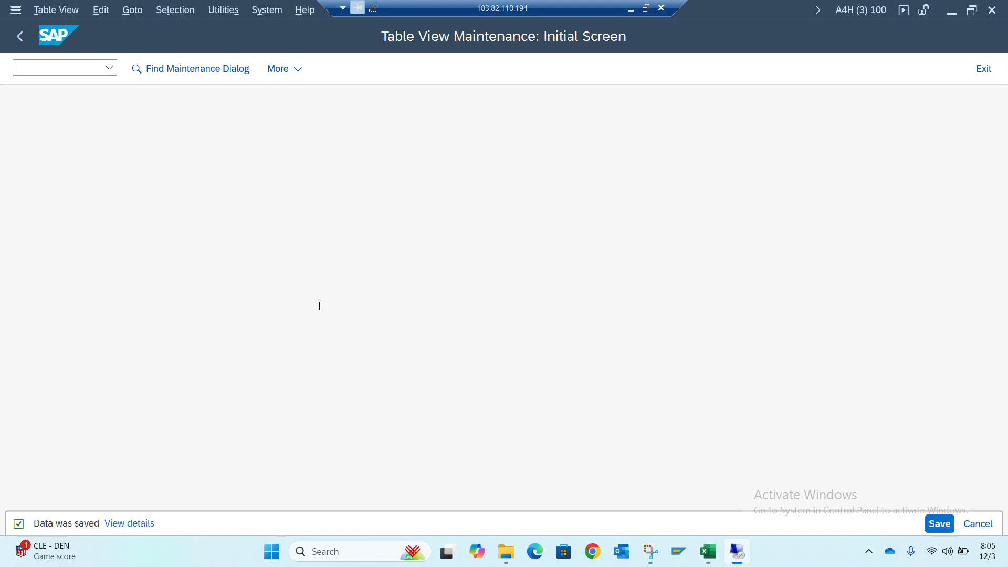
click(20, 36)
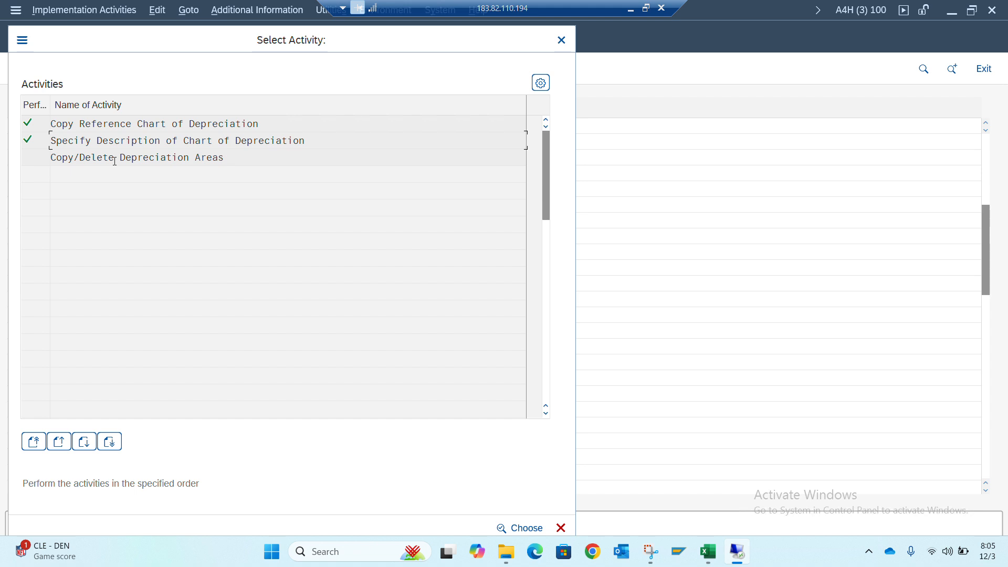
Open Copy/Delete Depreciation Areas with chart of depreciation JY01 as the work area
double_click(114, 161)
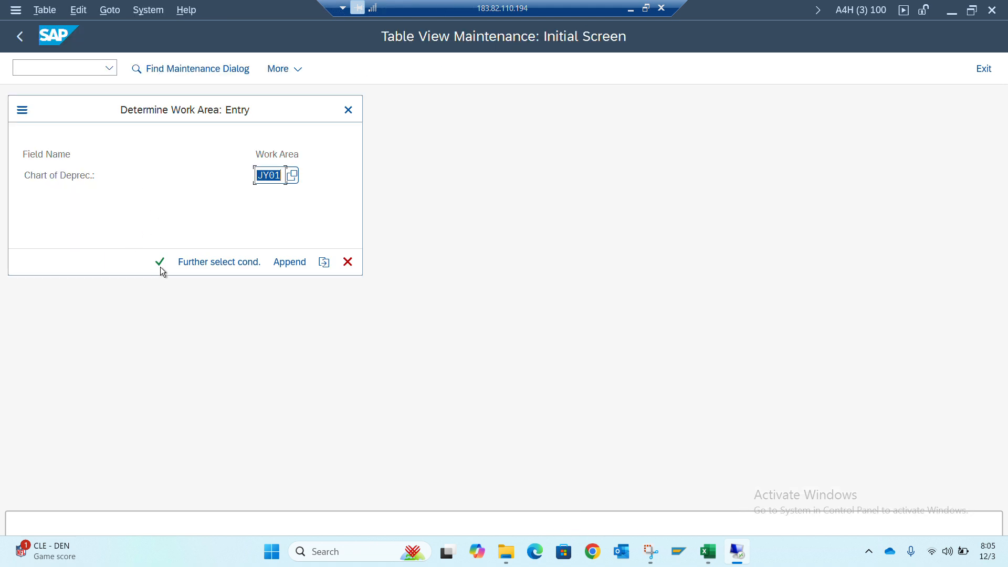
click(159, 264)
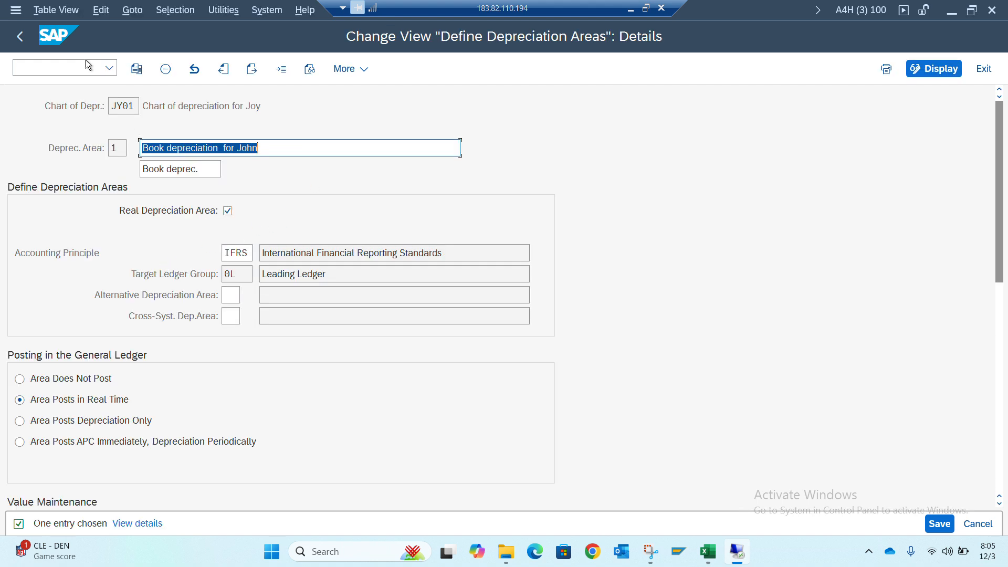
Replace the first name ending depreciation area 1's description with the one in the chart's description, and return to the areas overview
click(21, 36)
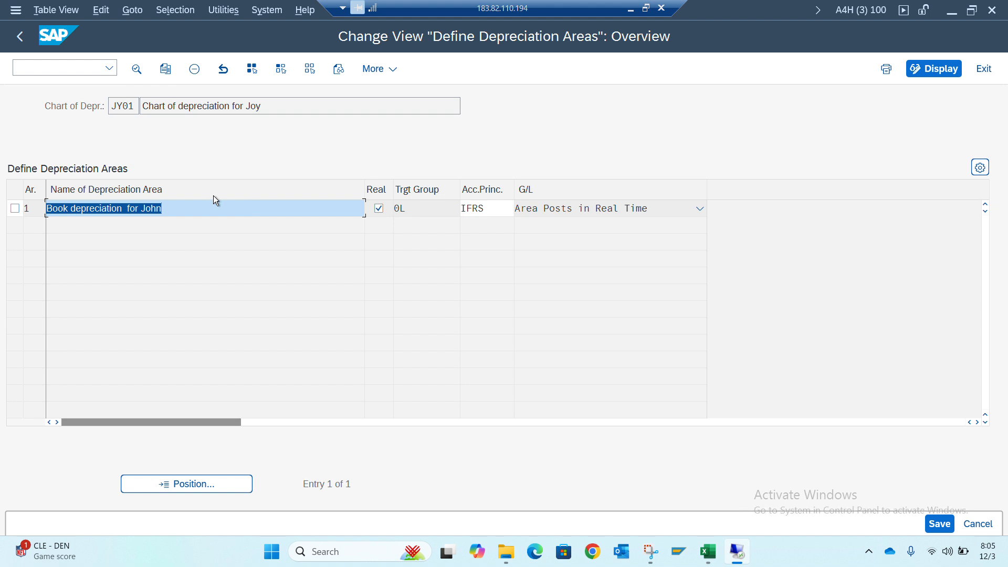
double_click(150, 208)
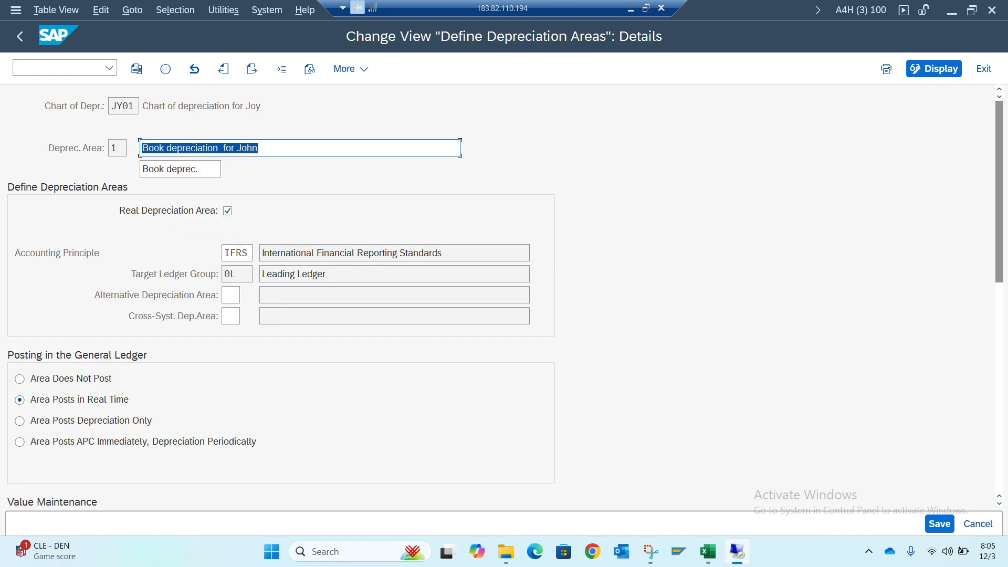
click(262, 152)
key(BackSpace)
key(BackSpace)
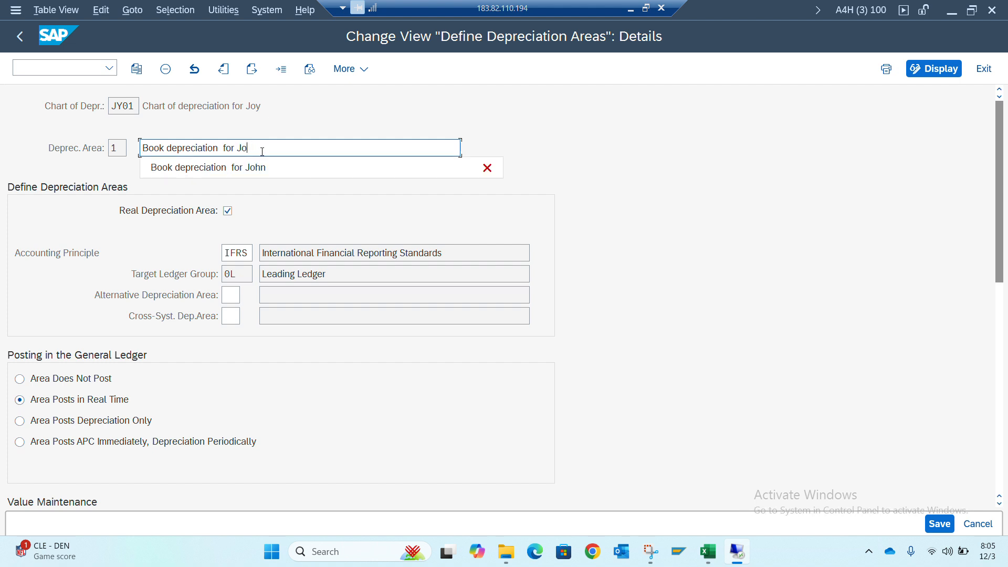
text(y)
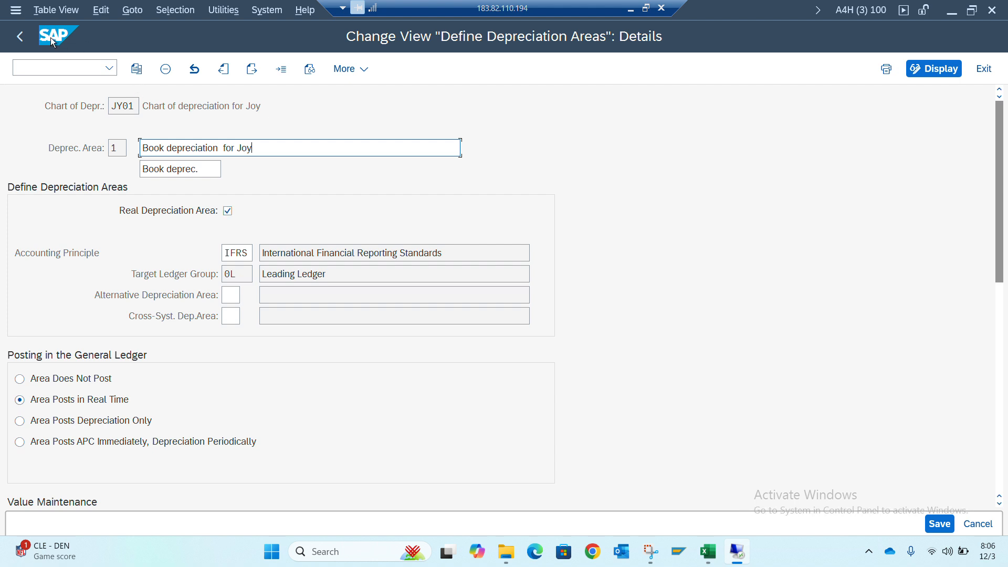
click(20, 35)
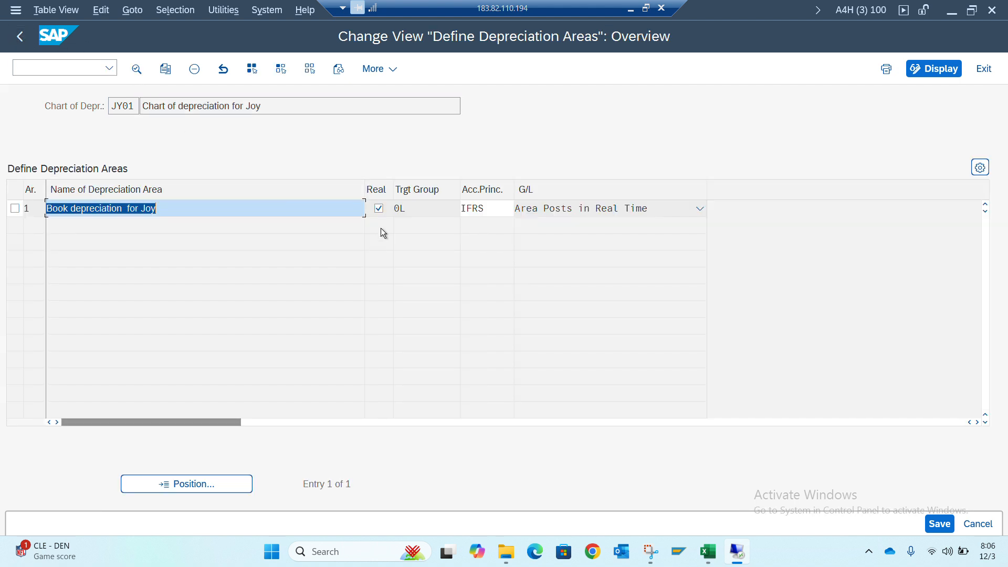
Reopen depreciation area 1's details and set its accounting principle to GAAP
click(208, 208)
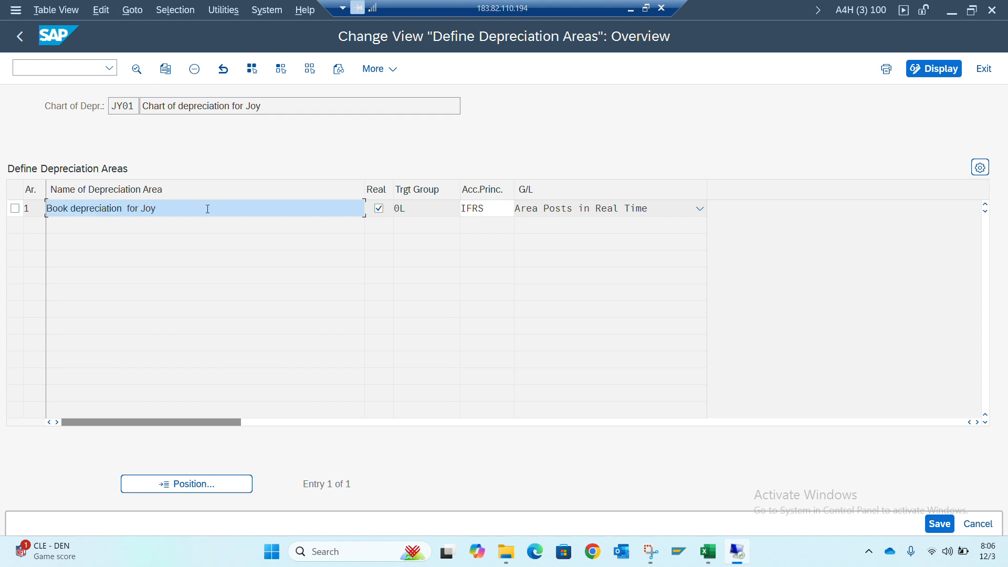
double_click(207, 209)
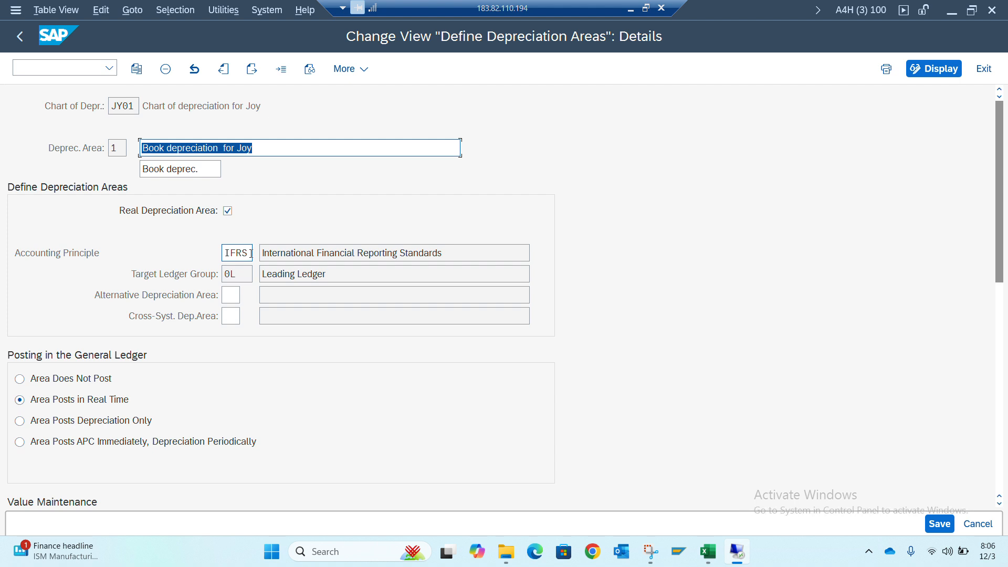
click(249, 254)
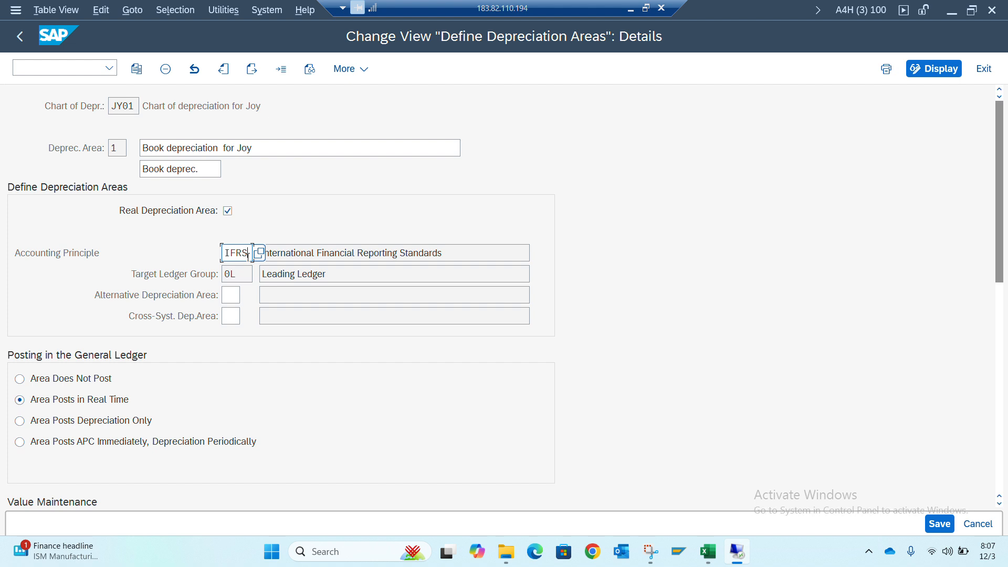
key(BackSpace)
key(BackSpace)
key(BackSpace)
key(BackSpace)
text(gaap)
key(Return)
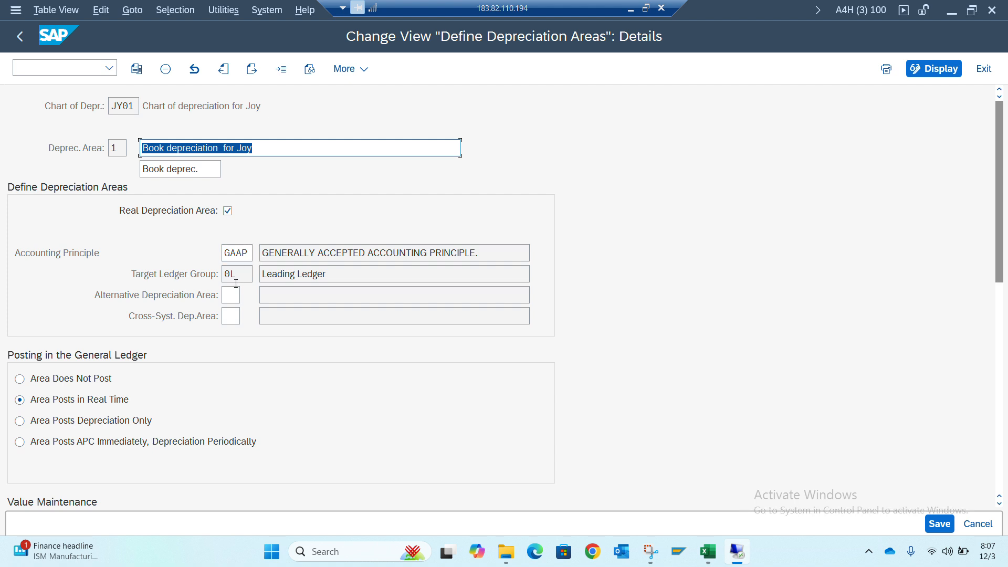
Clear the accounting principle of depreciation area 1 and choose 3Y, Local GAP, from the available principles
click(250, 254)
key(BackSpace)
key(BackSpace)
key(BackSpace)
key(BackSpace)
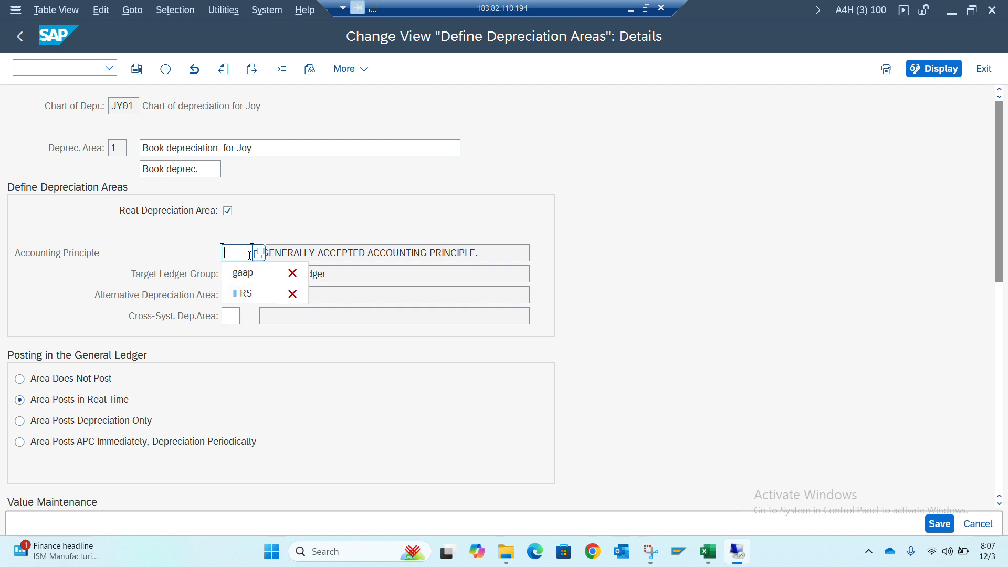
click(257, 253)
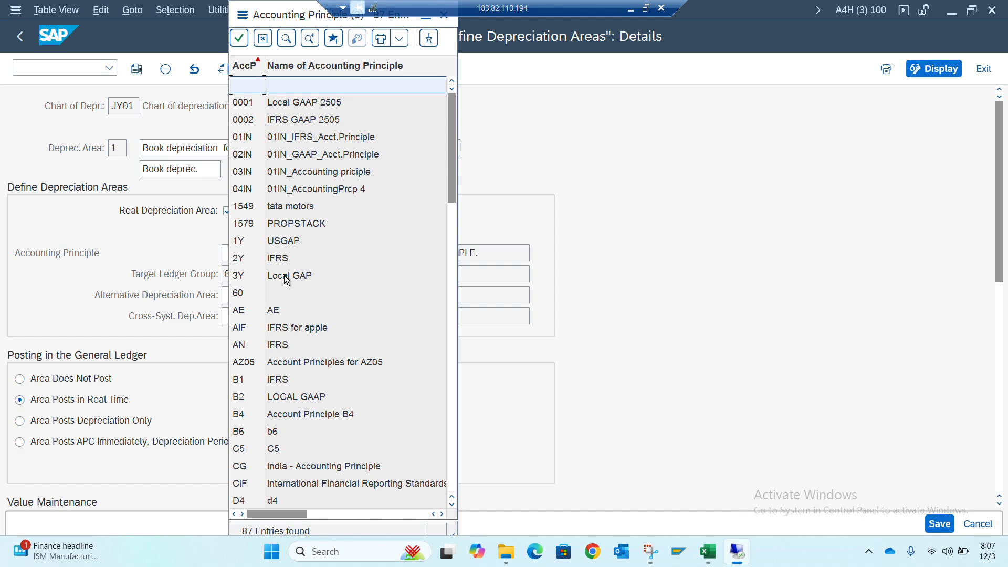
double_click(286, 277)
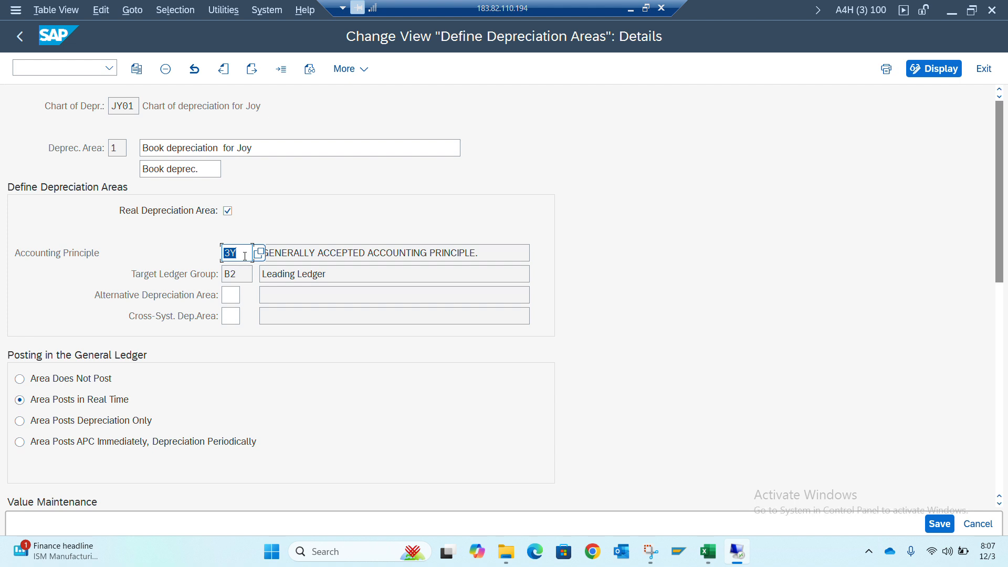
Set the accounting principle of depreciation area 1 back to IFRS
key(BackSpace)
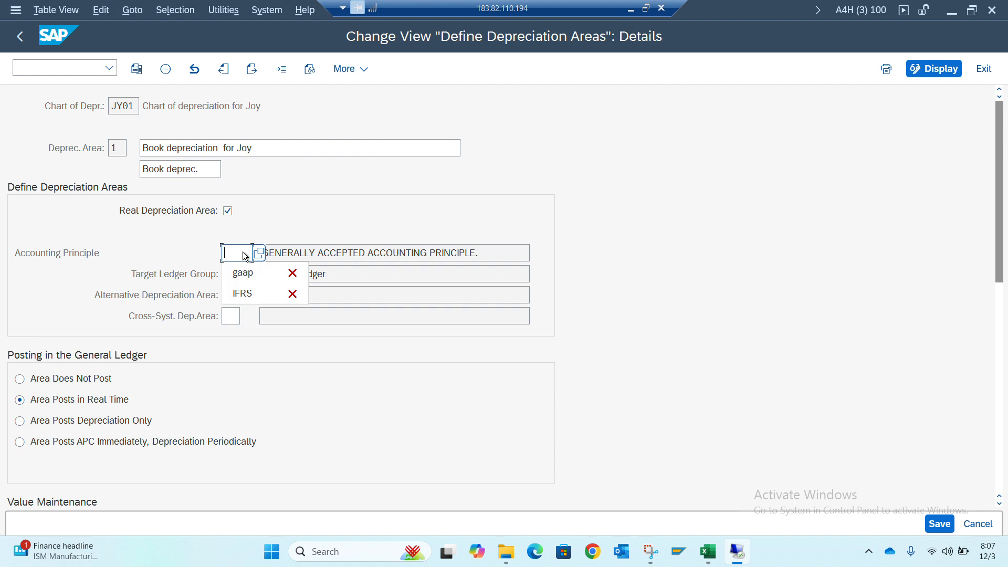
text(IFRS)
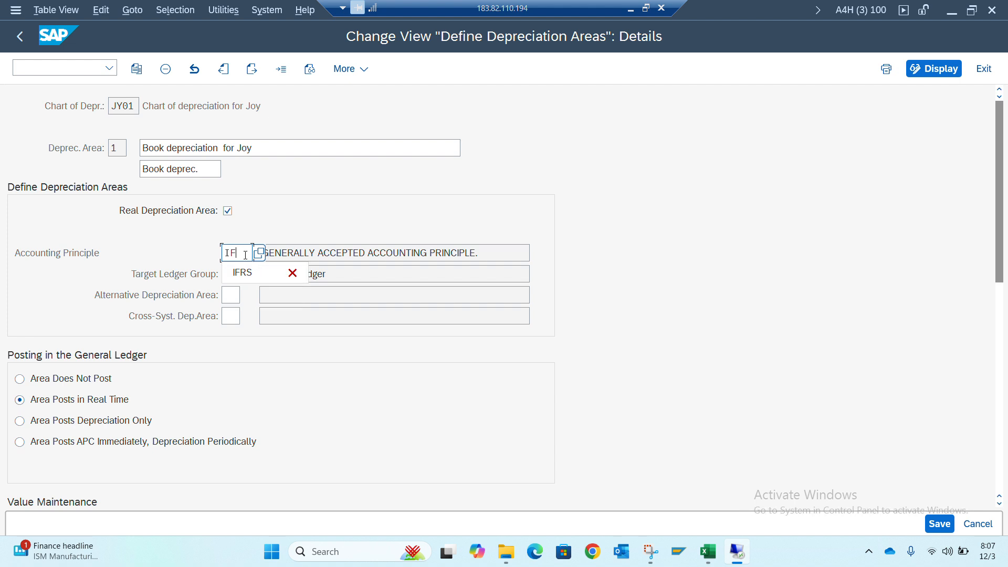
key(Return)
key(Return)
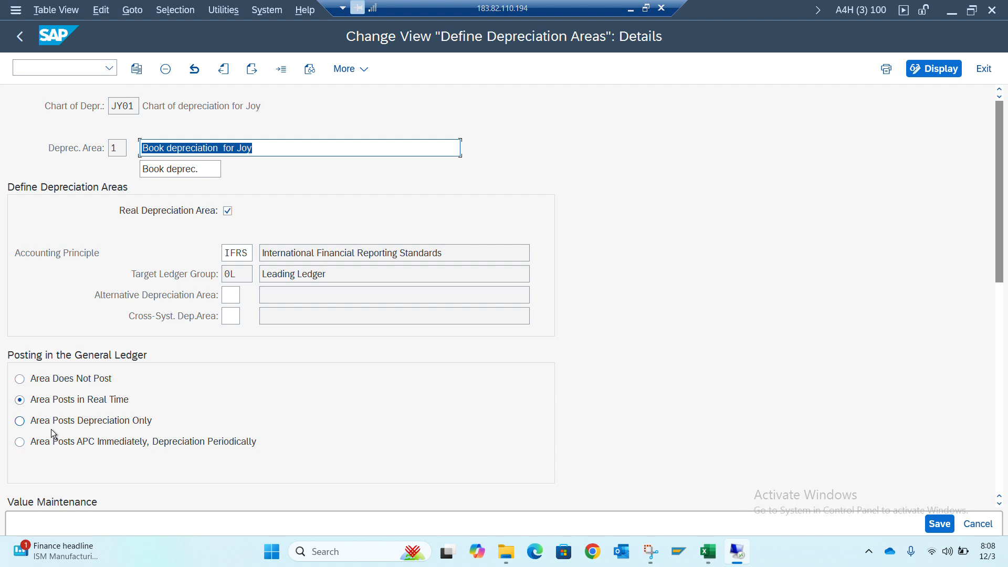
Review the value maintenance and derived area settings of depreciation area 1, and save it with the customizing request
scroll(51, 429, down, 5)
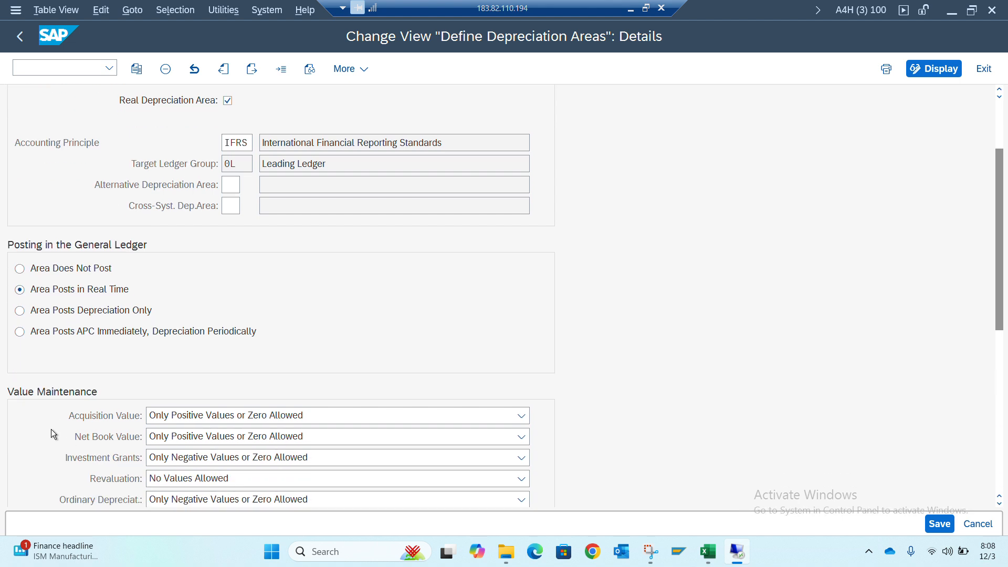
scroll(51, 429, down, 1)
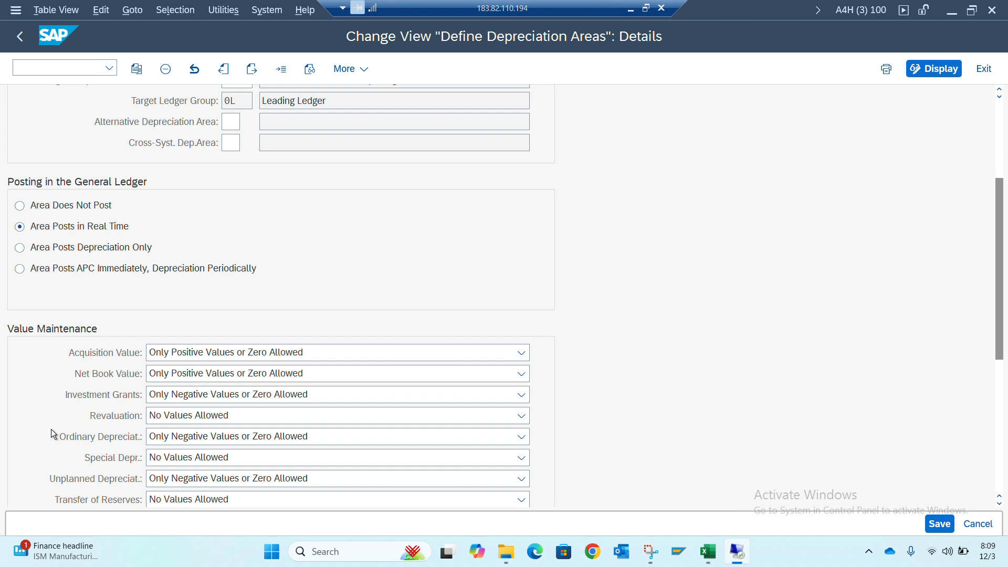
scroll(51, 429, down, 5)
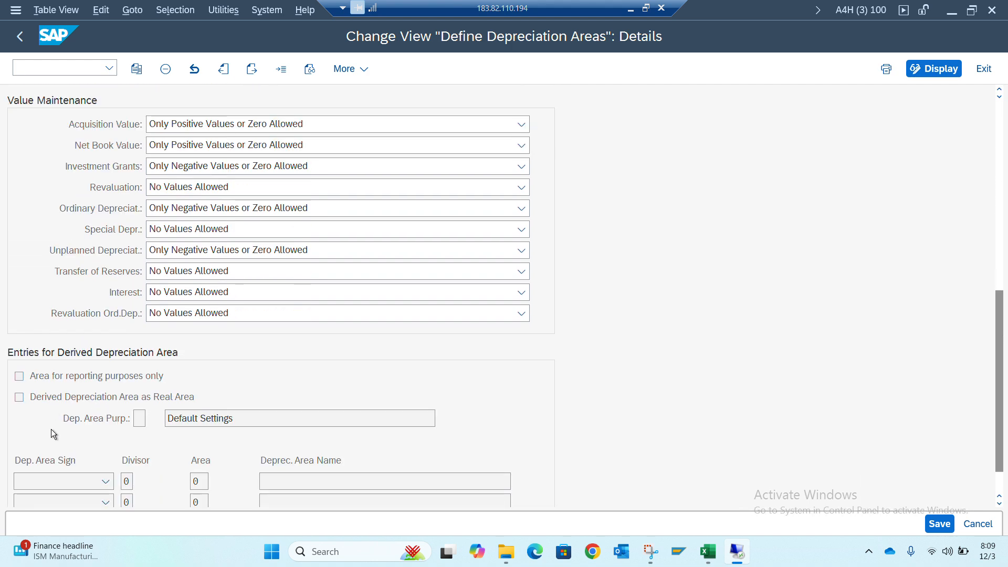
scroll(51, 429, down, 2)
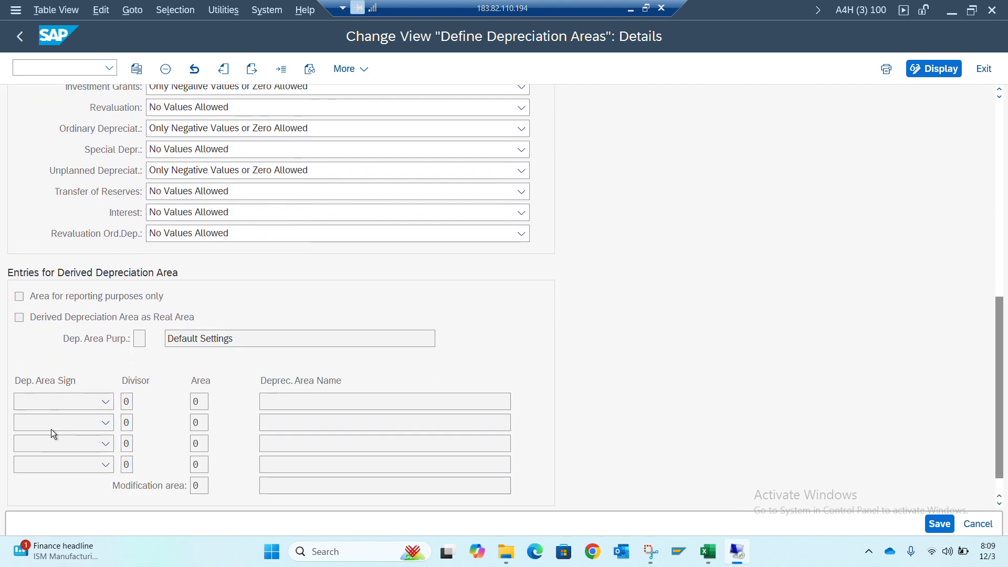
scroll(52, 430, up, 5)
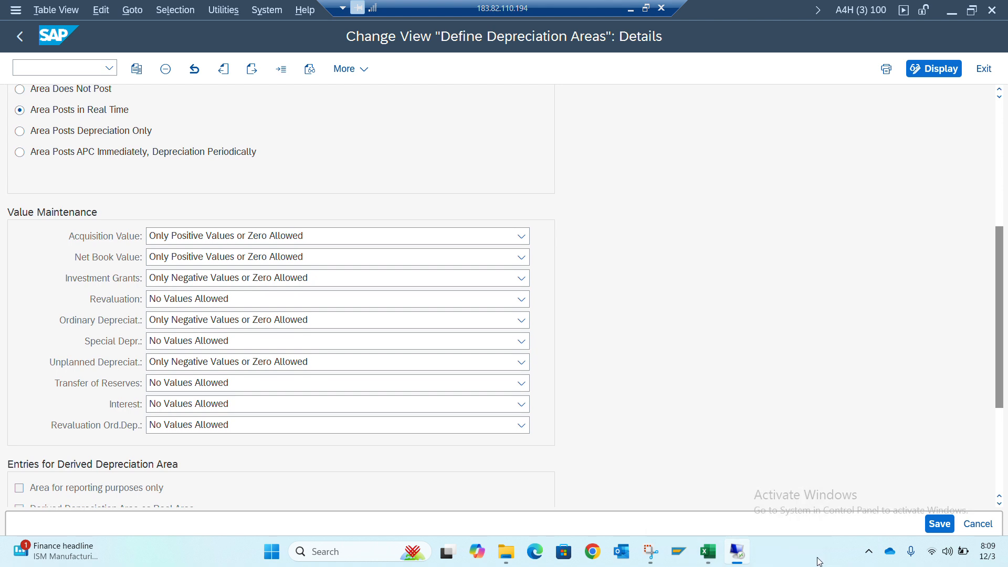
click(942, 523)
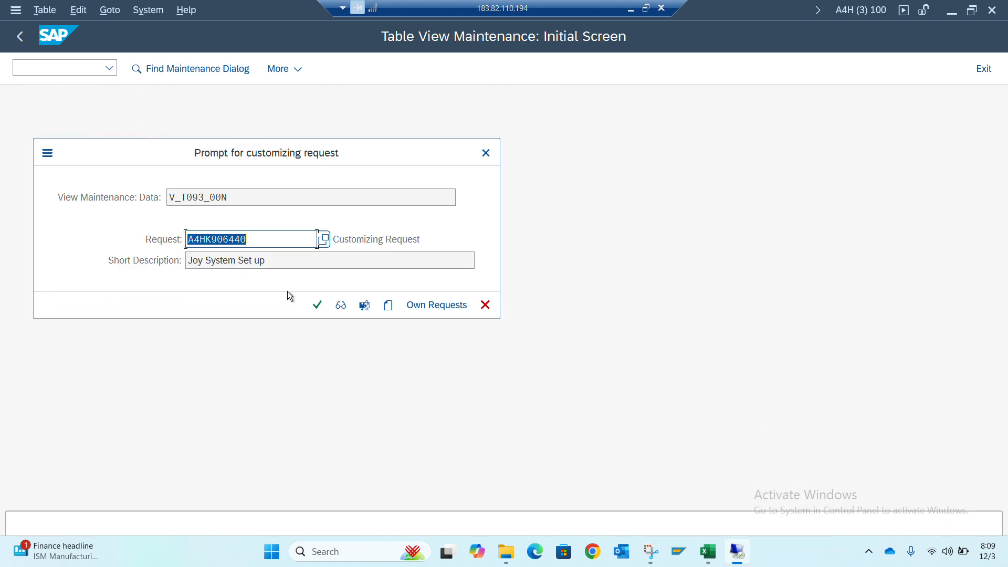
click(317, 306)
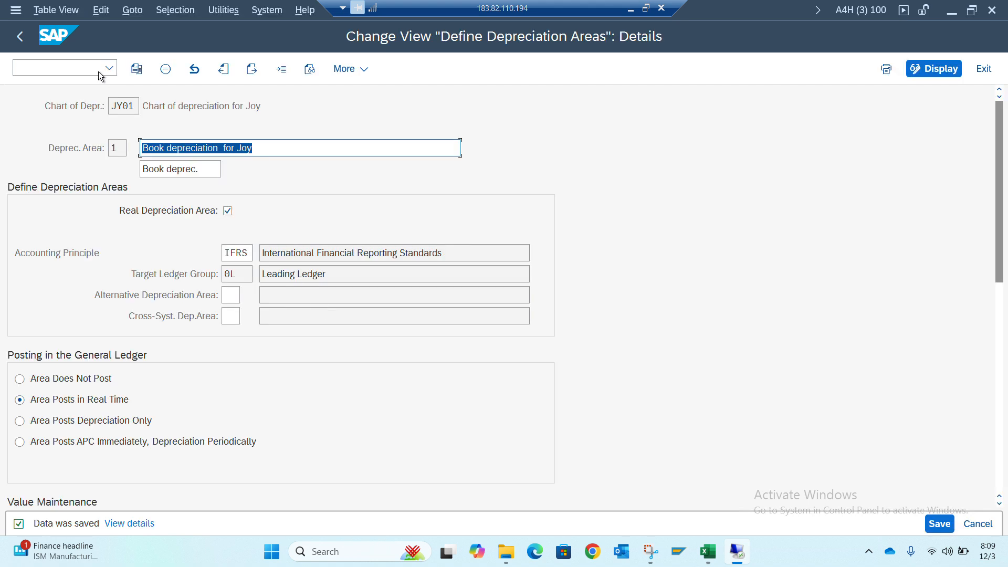
Return to the depreciation areas overview and view the general ledger posting options for area 1 without changing them
click(18, 39)
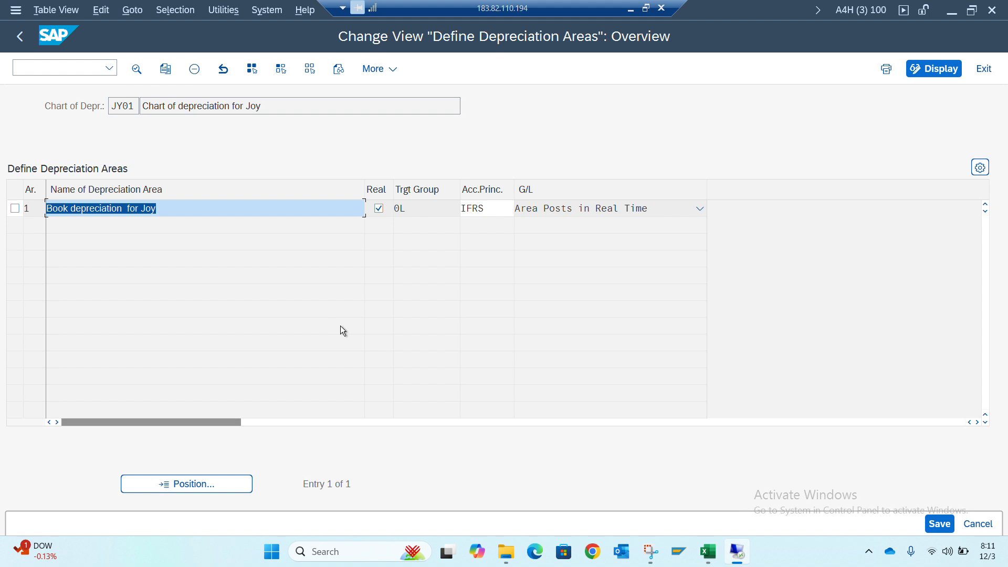
click(650, 206)
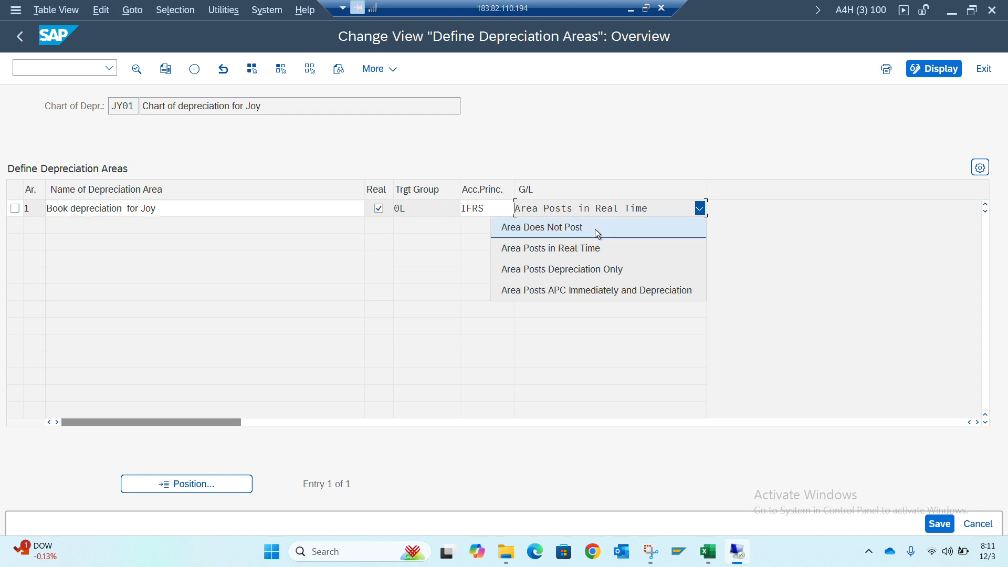
click(293, 295)
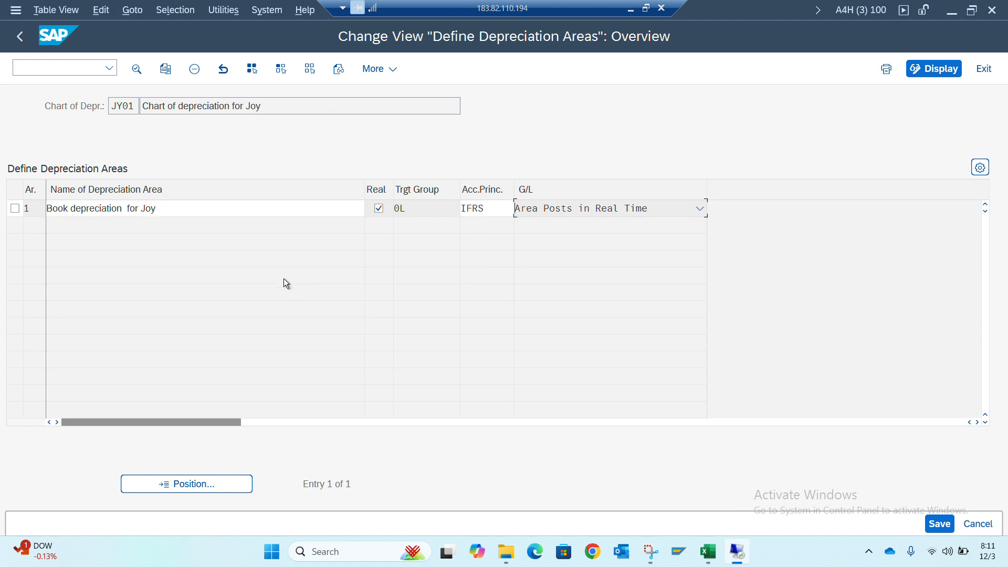
Leave the depreciation areas view and close the activity selection to return to the IMG structure
click(20, 36)
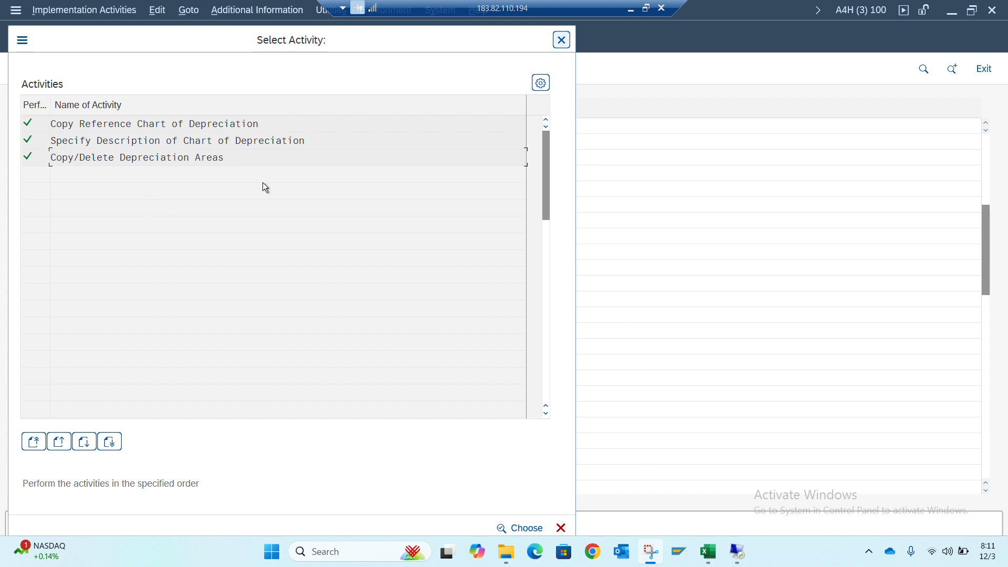
click(365, 36)
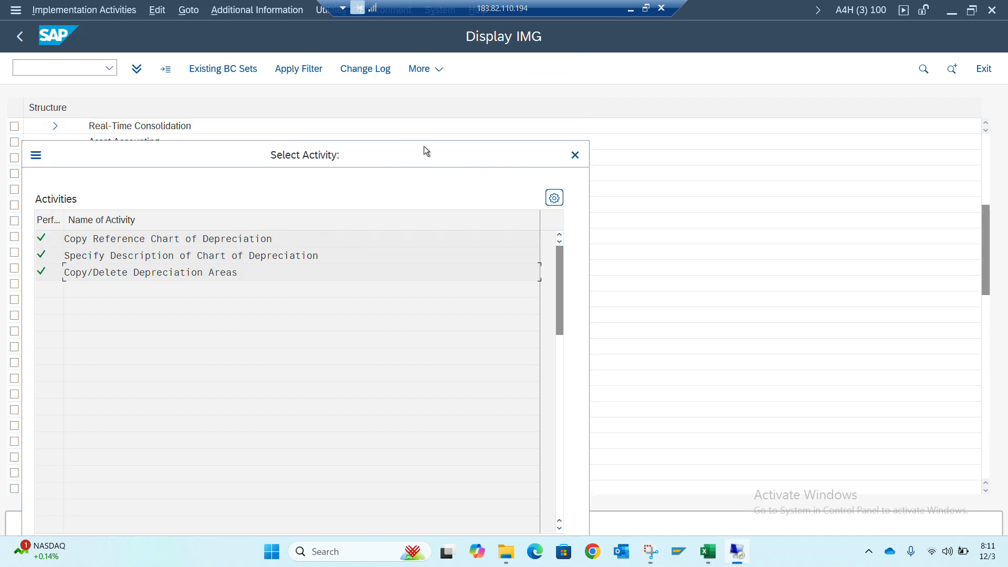
click(575, 155)
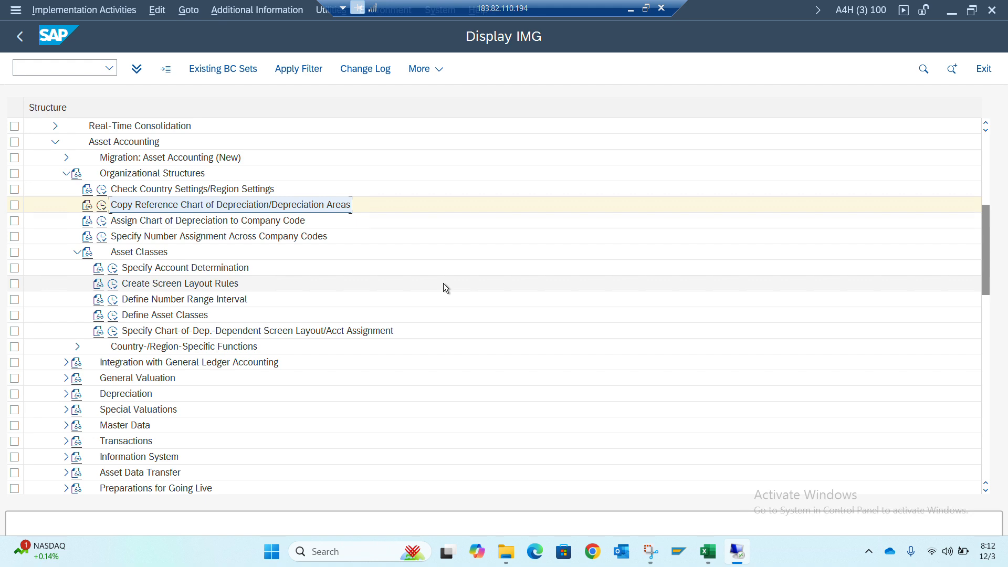
Look at the company code number assignment view open in the other SAP session, and return to the IMG structure
key(alt+Tab)
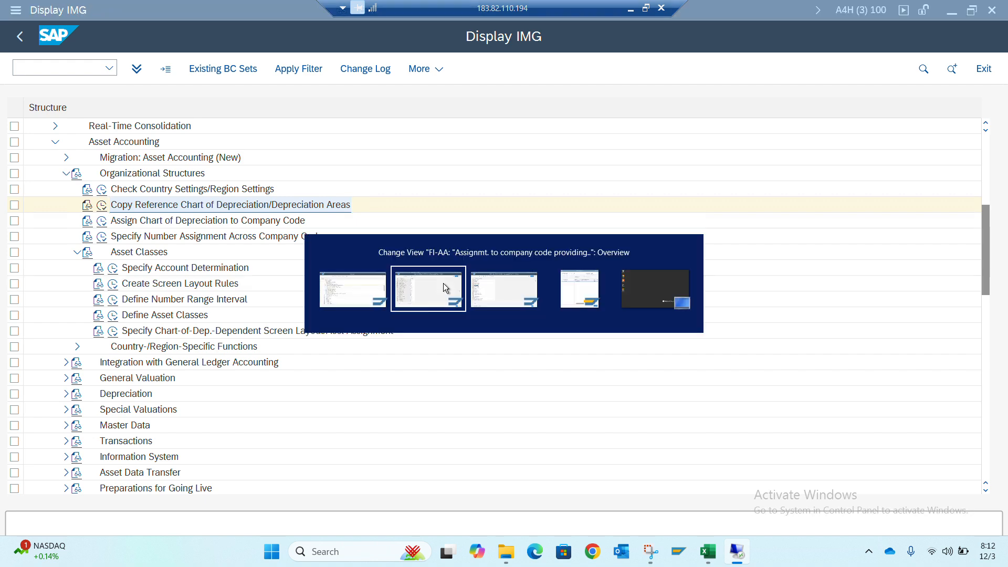
click(442, 282)
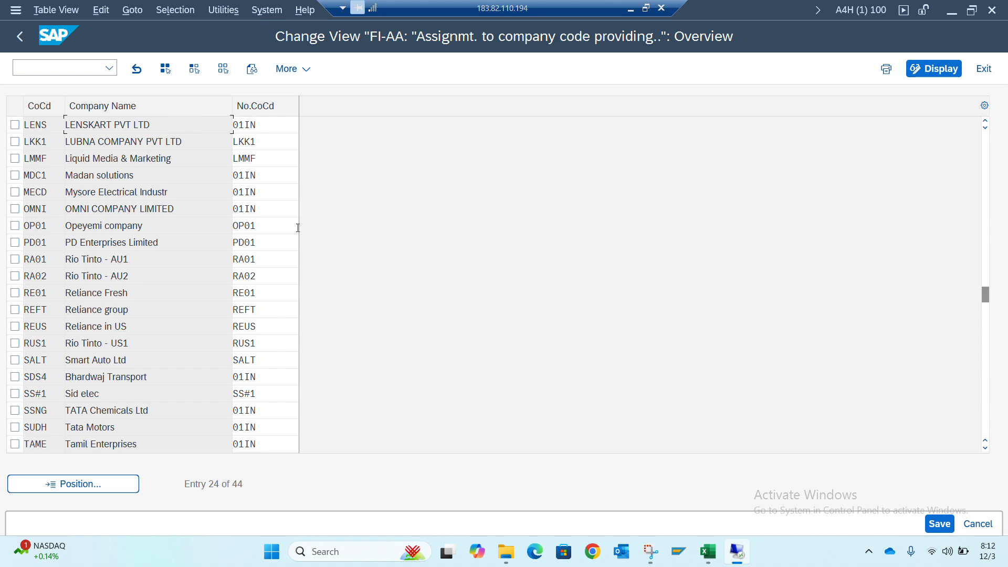
key(alt+Tab)
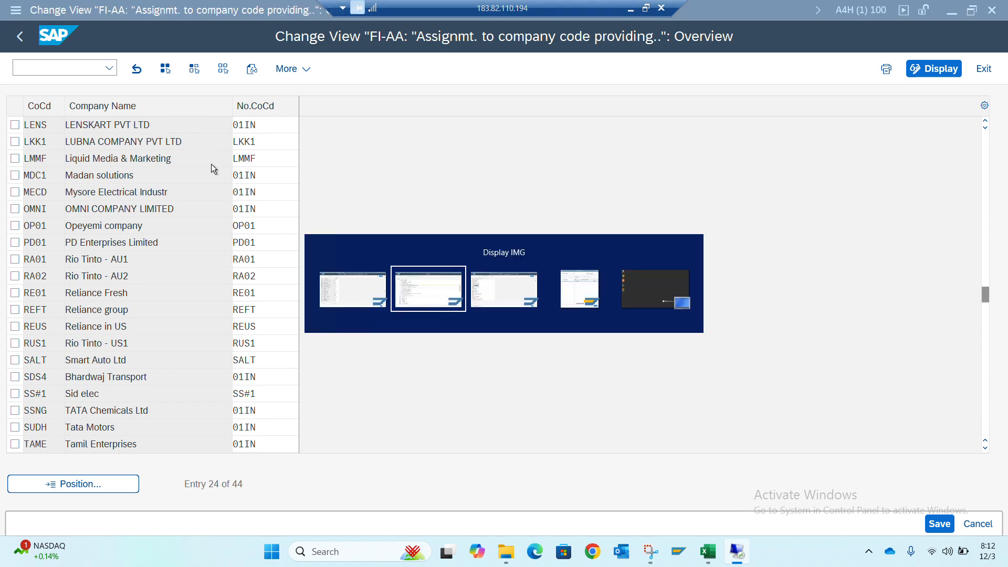
key(alt+Tab)
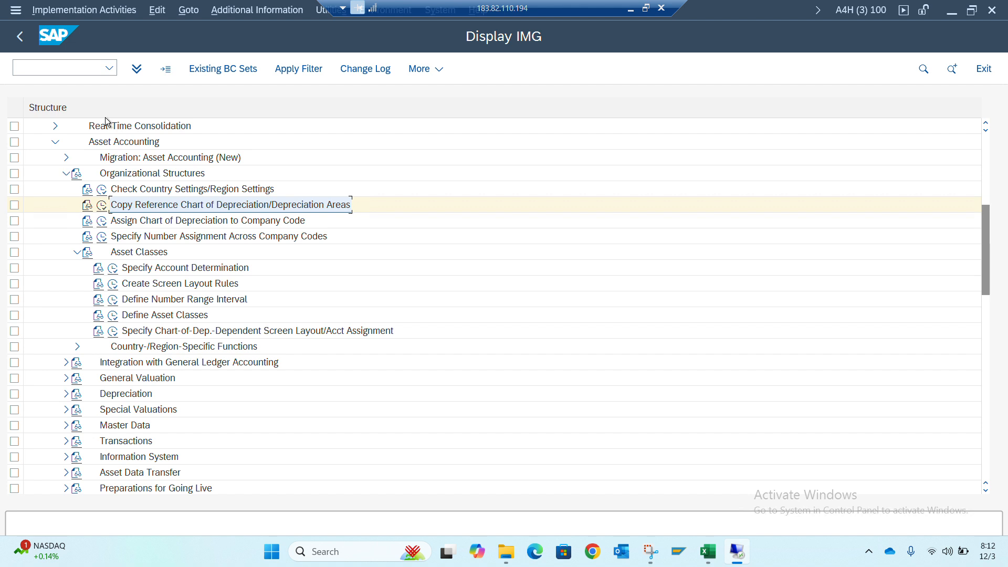
Try to open Assign Chart of Depreciation to Company Code, decline displaying locked data, and leave the number assignment view in the other session
click(103, 223)
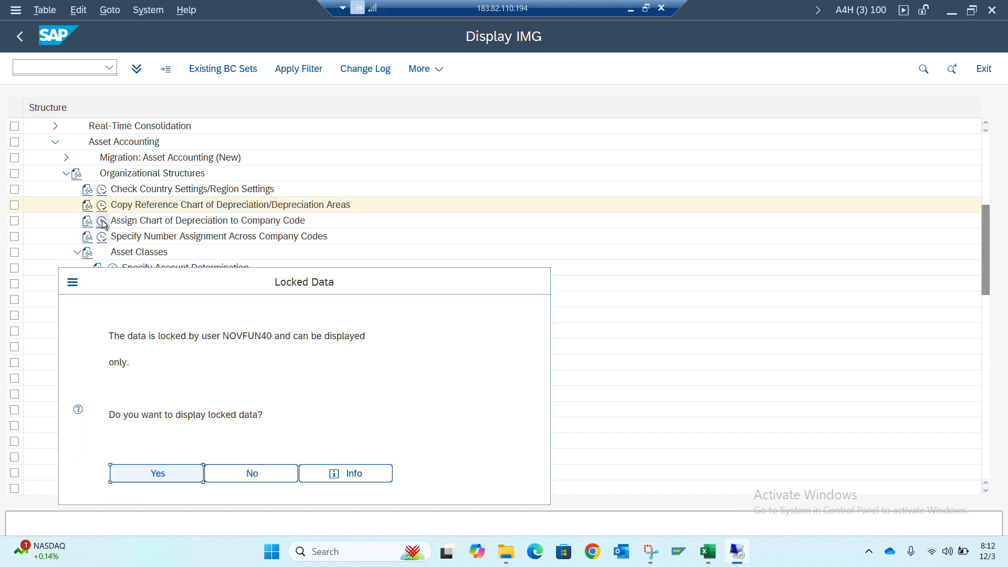
click(249, 476)
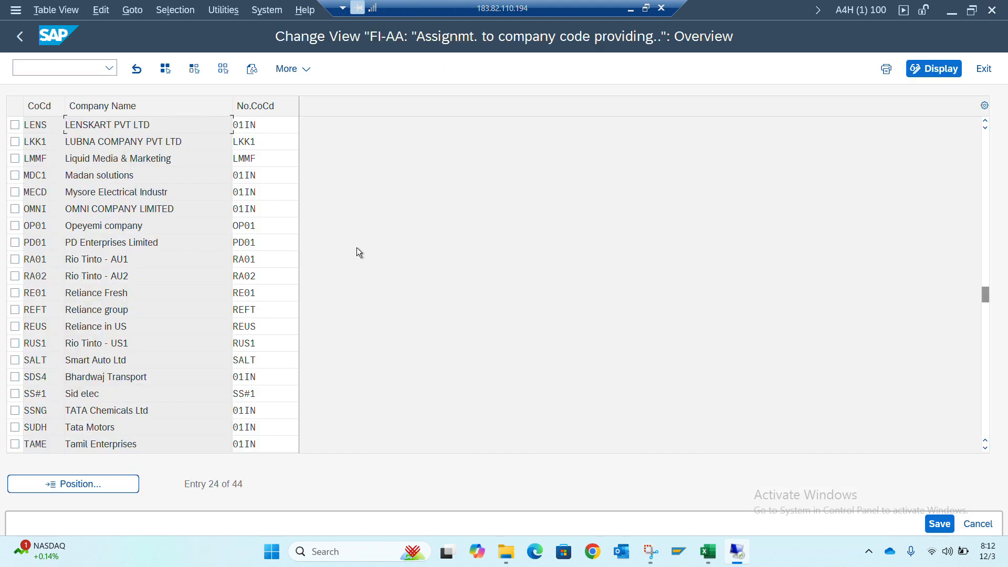
click(19, 36)
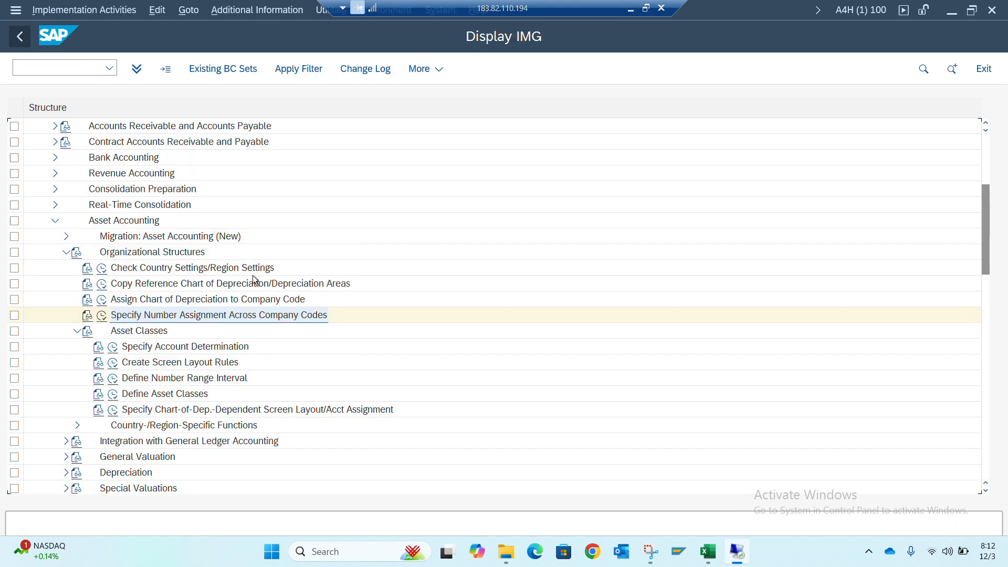
click(102, 284)
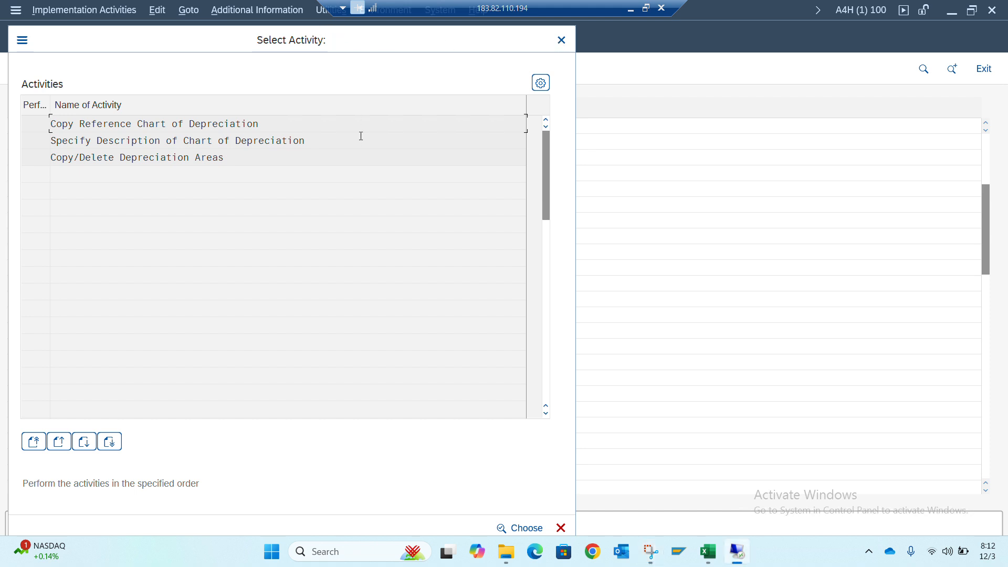
drag(340, 42, 352, 130)
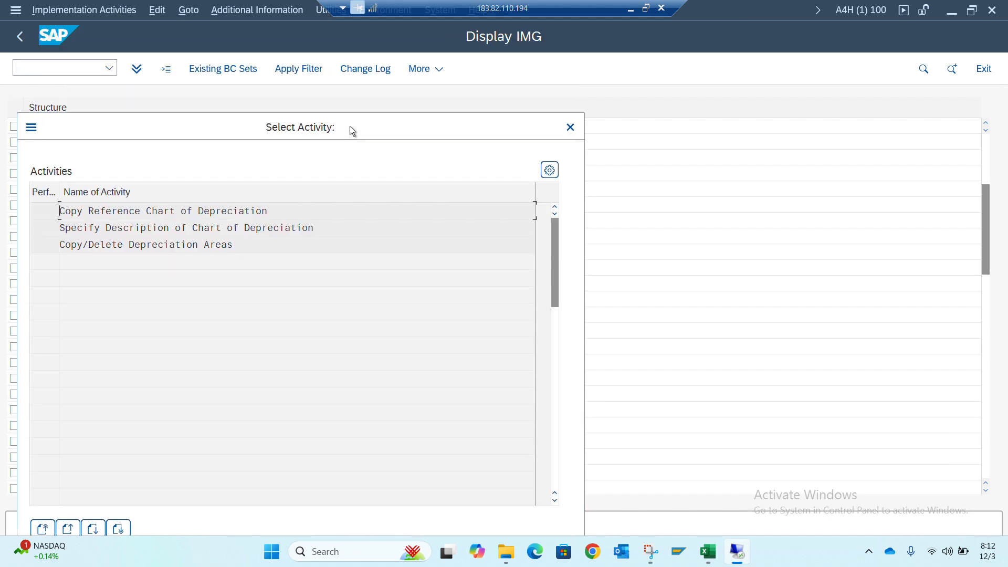
click(570, 127)
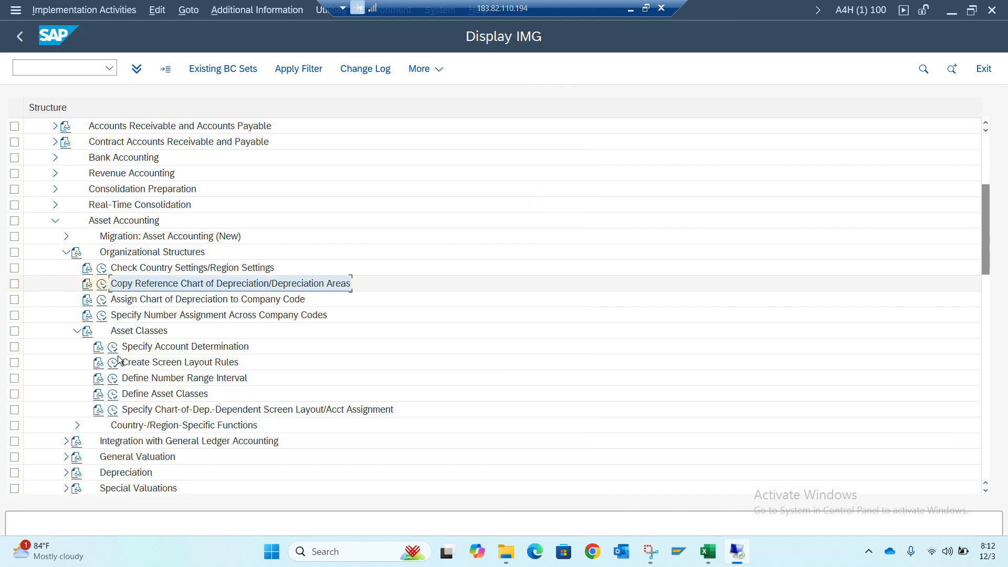
Try to assign chart of depreciation JY01 to company code JY01 in Assign Chart of Depreciation to Company Code and save the assignment
click(104, 300)
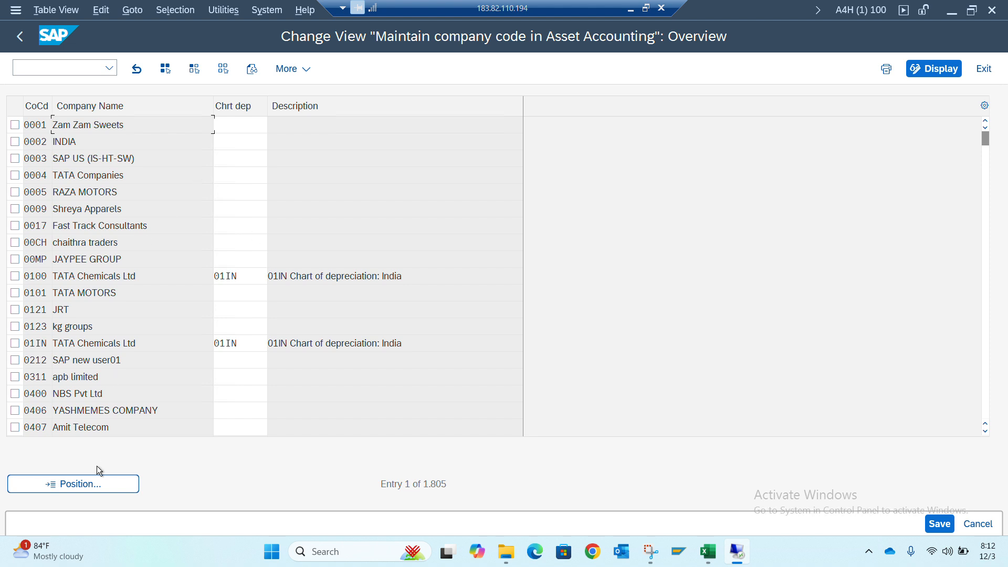
click(84, 485)
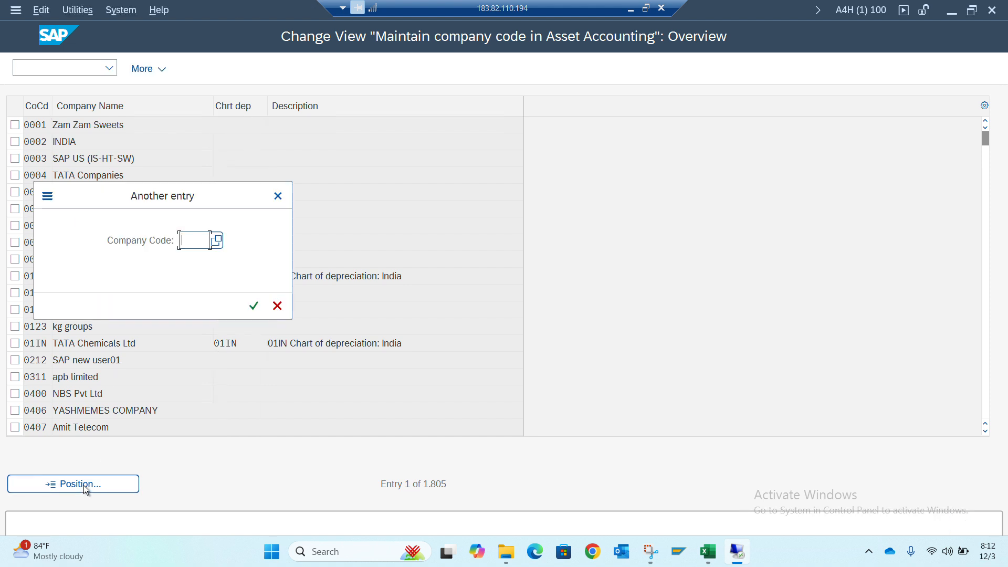
text(j)
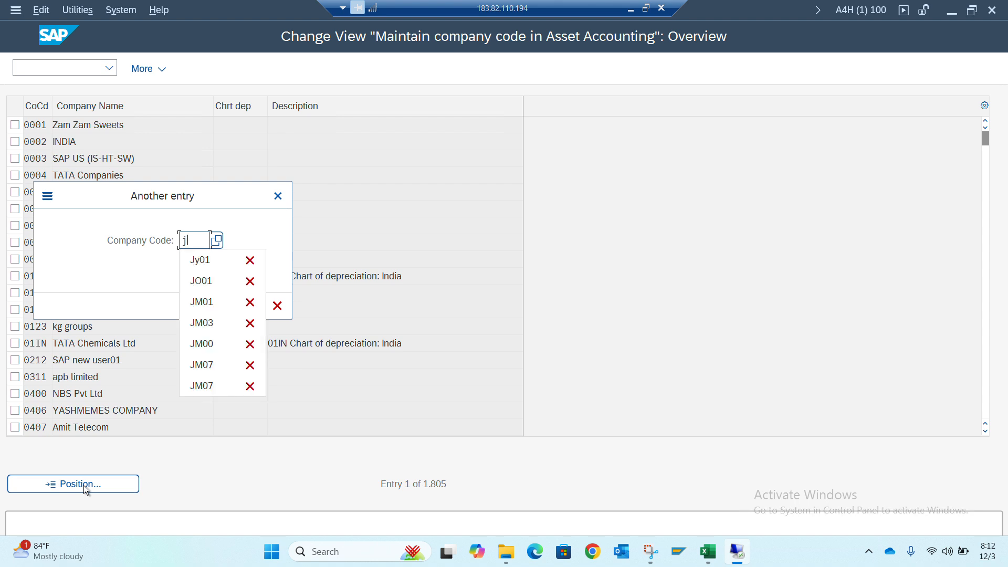
text(y01)
key(Return)
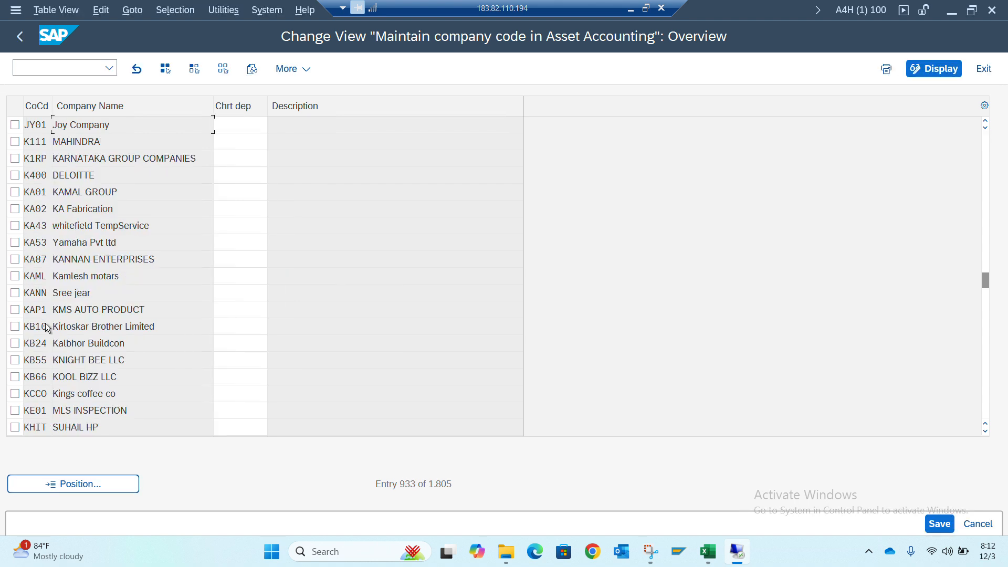
click(239, 124)
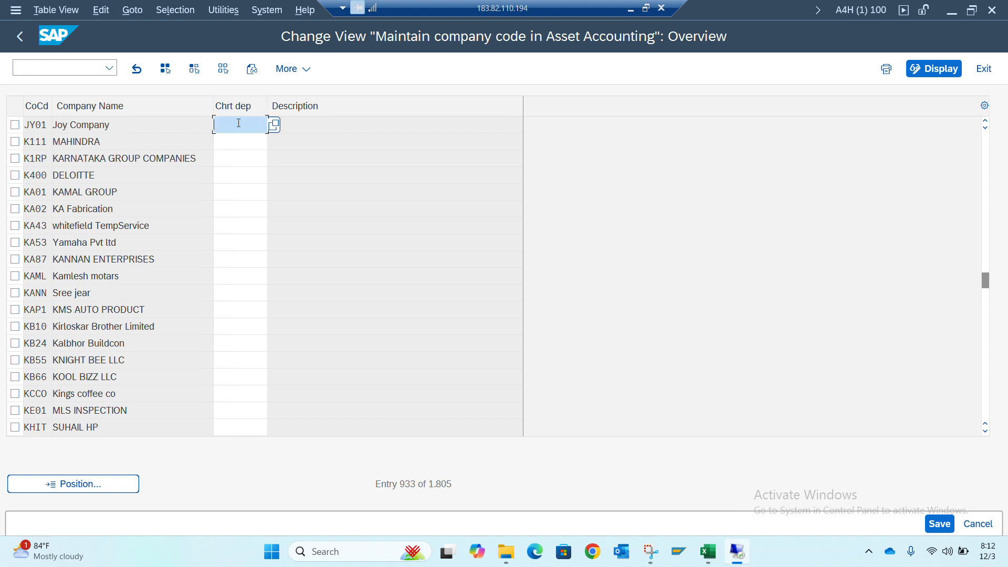
text(jy01)
key(Return)
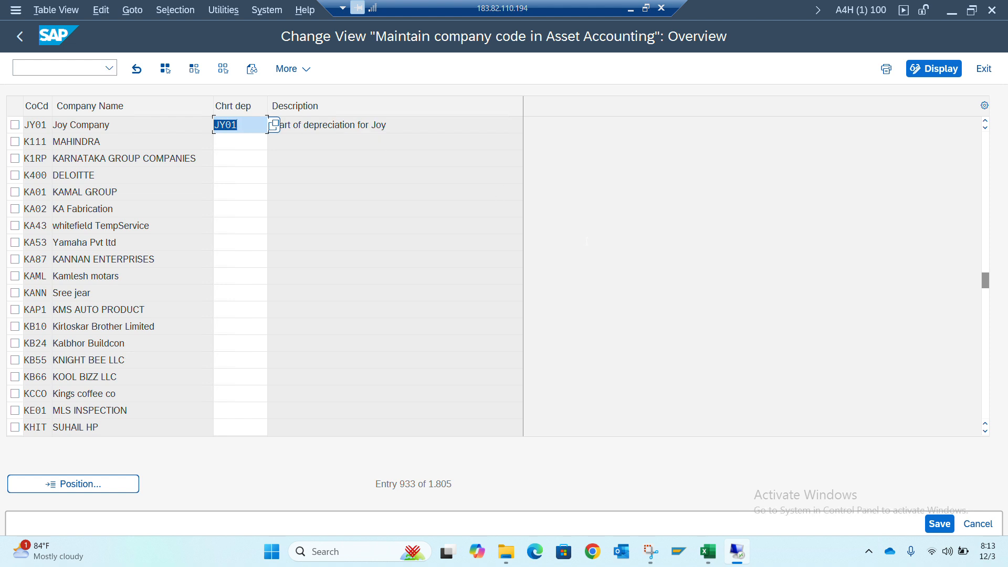
click(940, 524)
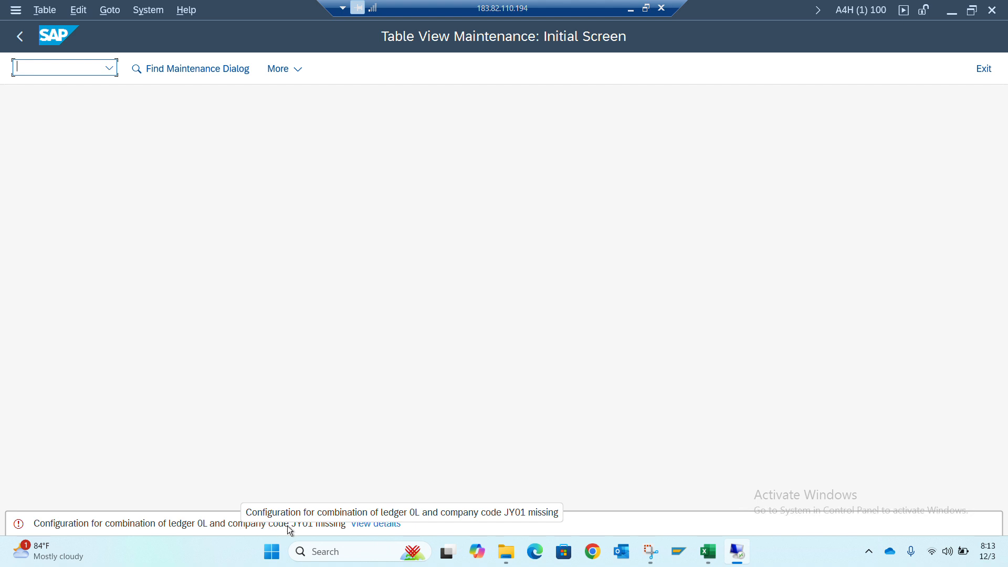
View the details of the error message about ledger 0L and company code JY01, and return to the IMG structure
click(376, 524)
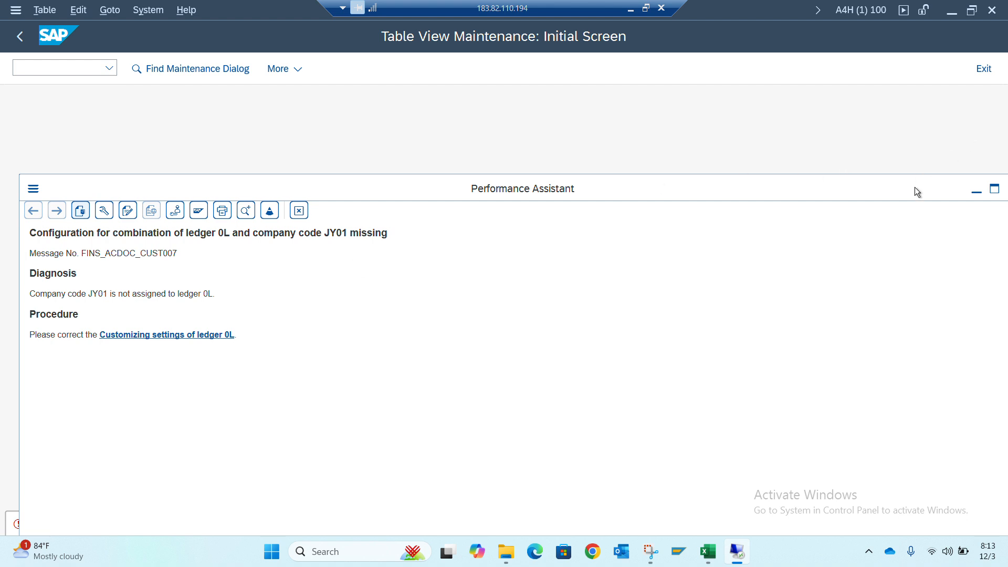
drag(915, 192, 807, 200)
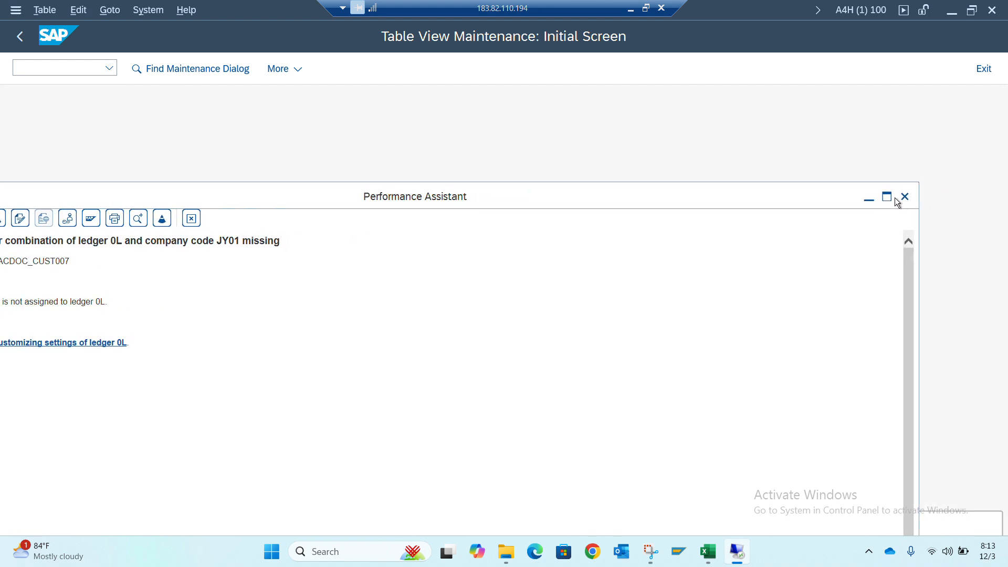
click(904, 197)
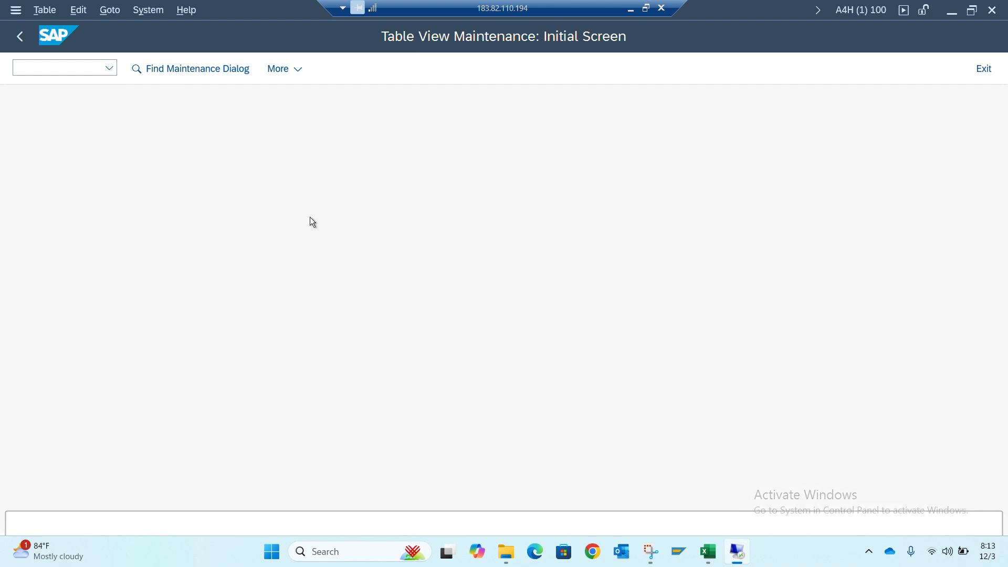
click(82, 68)
click(20, 36)
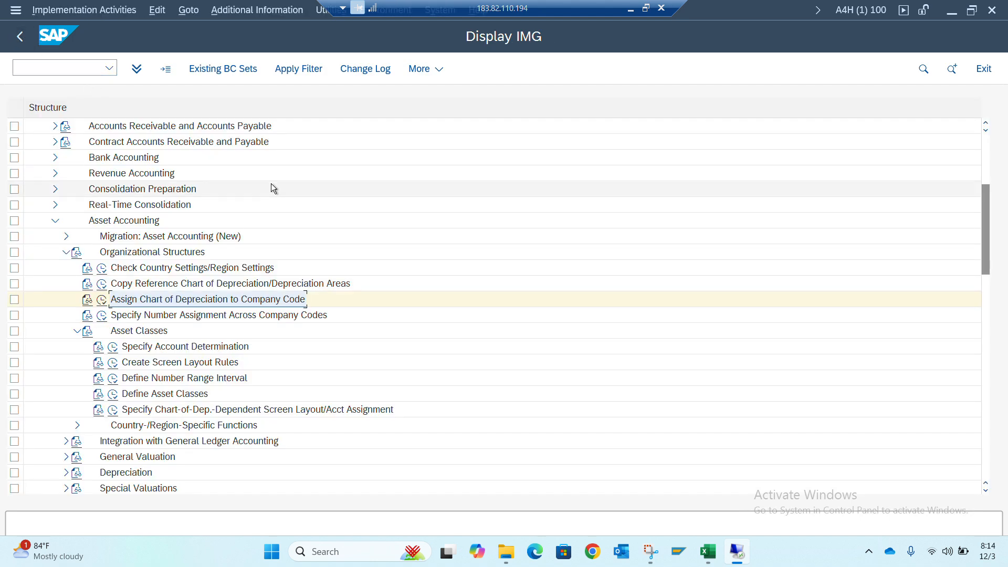
Reopen Assign Chart of Depreciation to Company Code, and return the other SAP session from the screen layout rules to the IMG structure
click(101, 300)
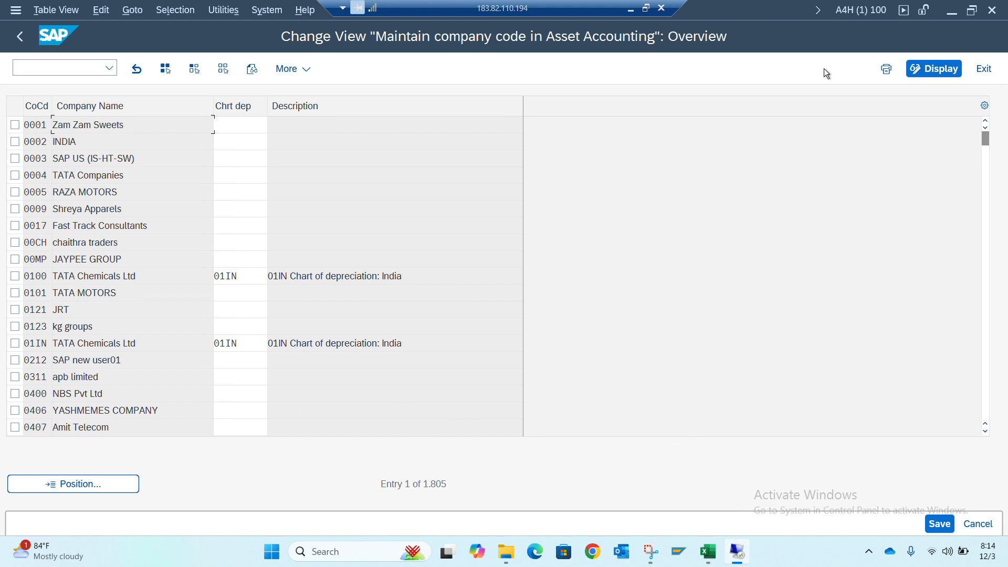
click(649, 6)
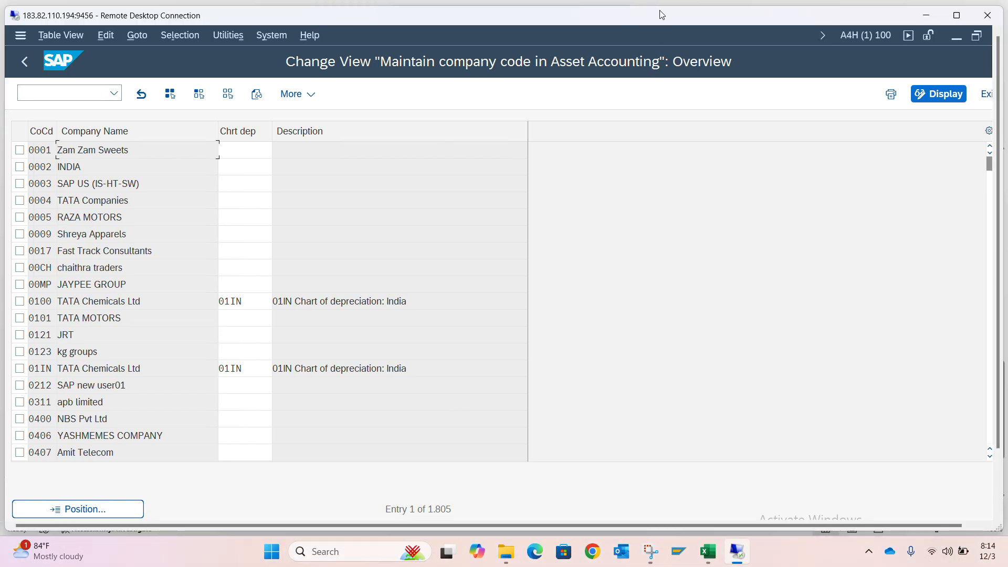
click(957, 15)
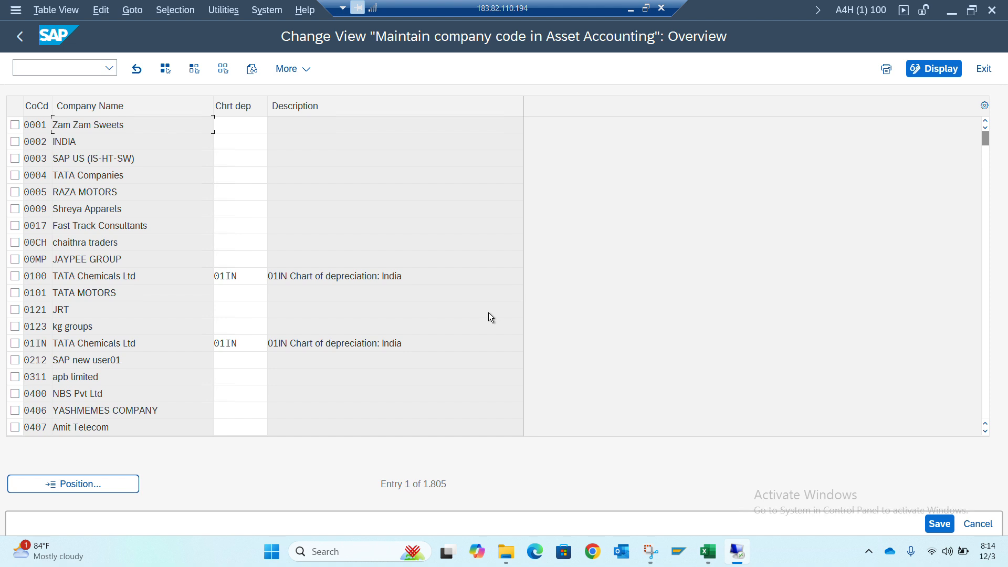
key(alt+Tab)
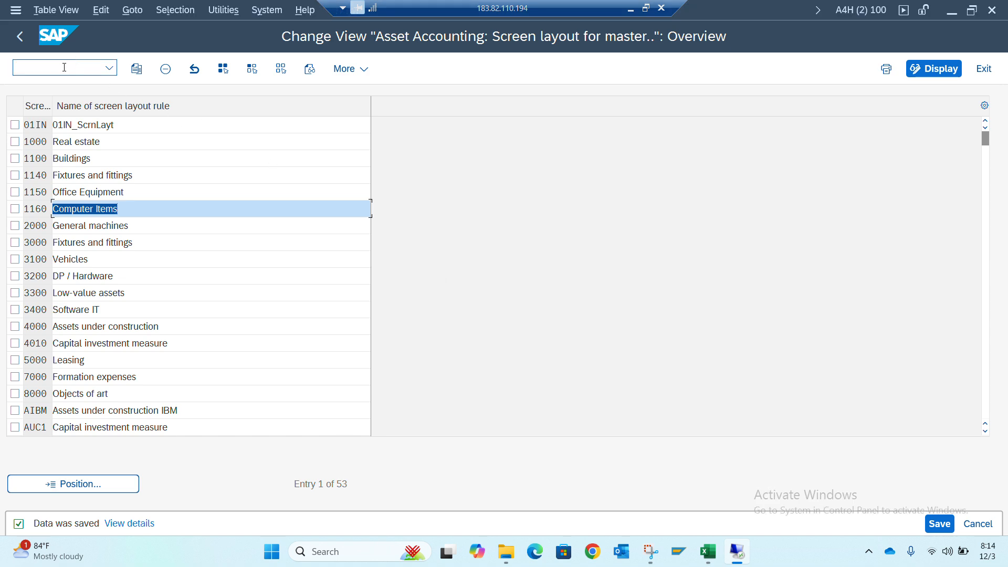
click(18, 37)
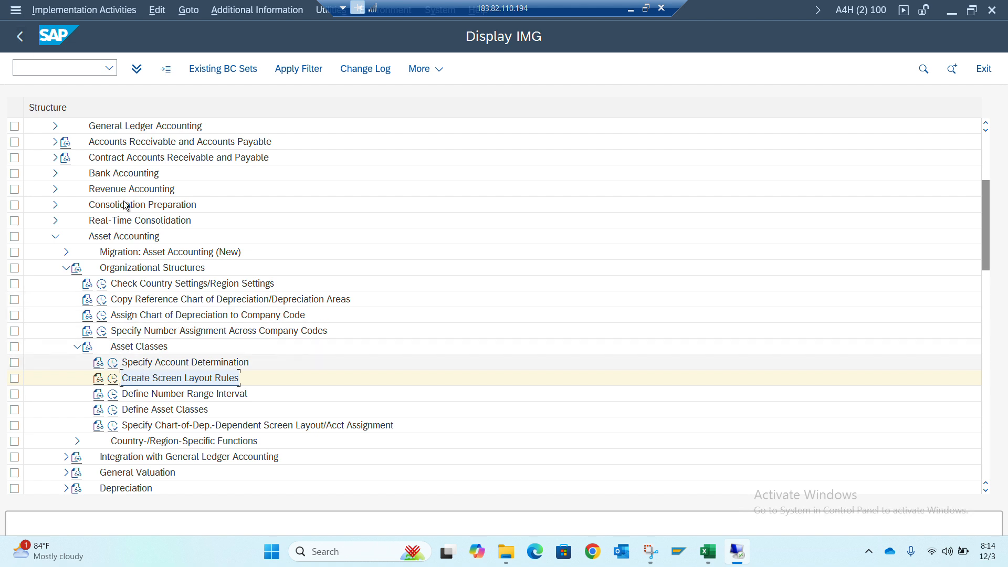
Expand Financial Accounting Global Settings, Ledgers and Parallel Accounting in the IMG structure
scroll(81, 191, up, 1)
scroll(82, 191, up, 4)
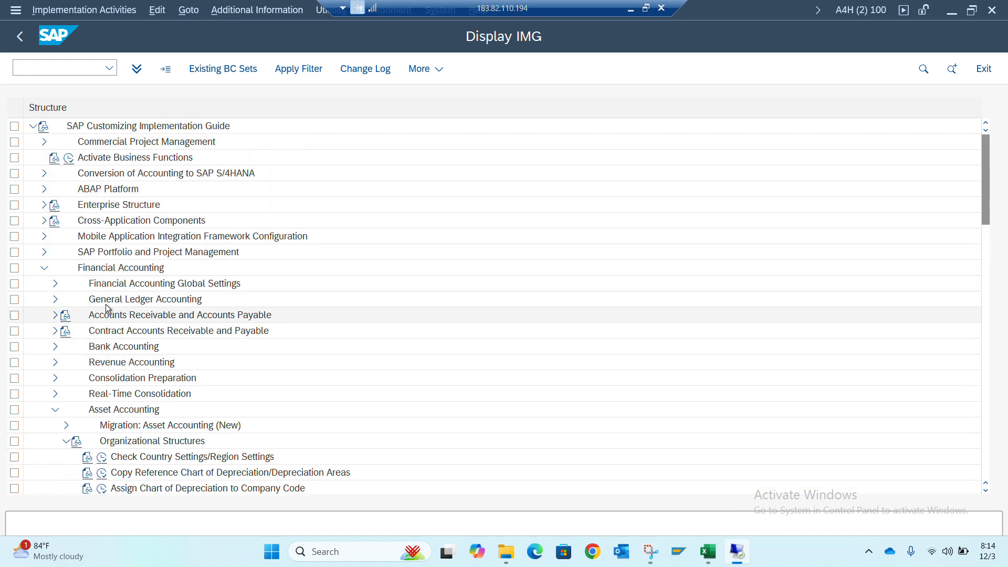
click(55, 283)
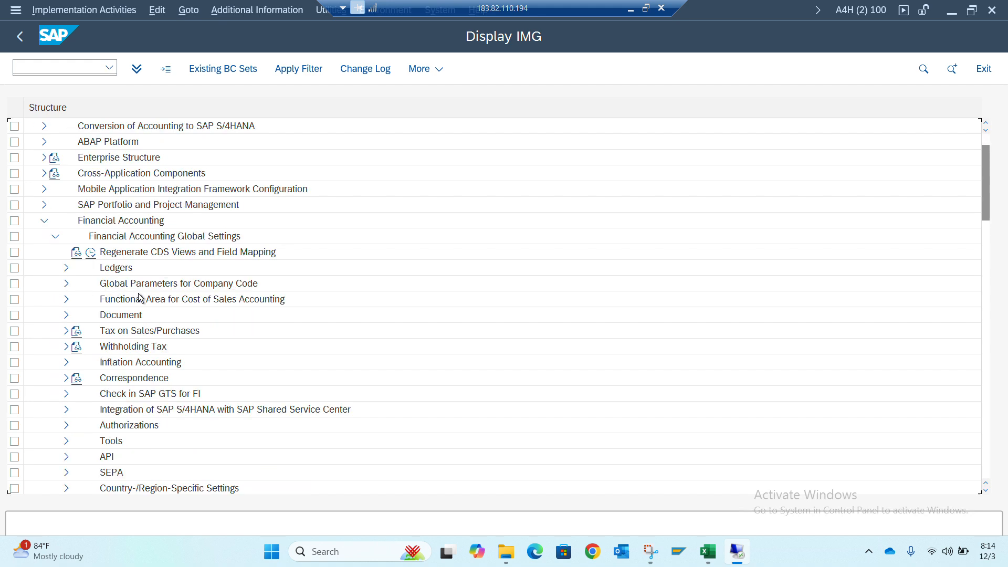
click(66, 268)
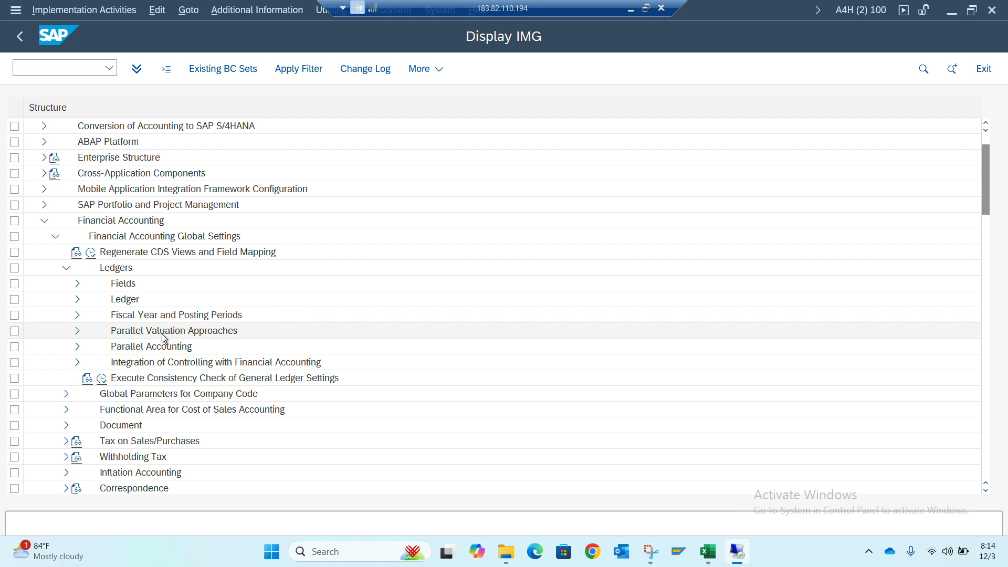
click(78, 348)
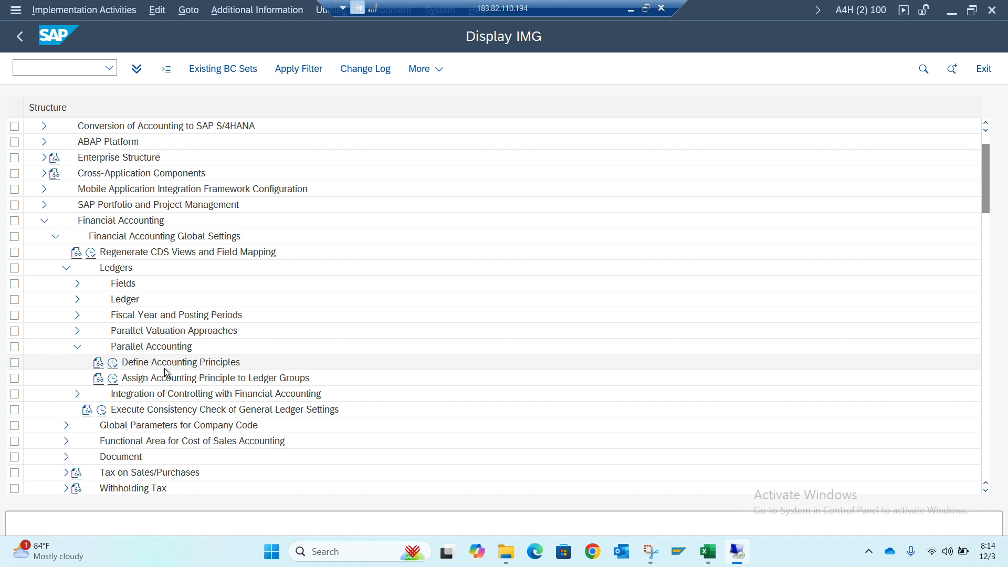
Look up accounting principle IFRS in Define Accounting Principles and return to the IMG structure
click(113, 363)
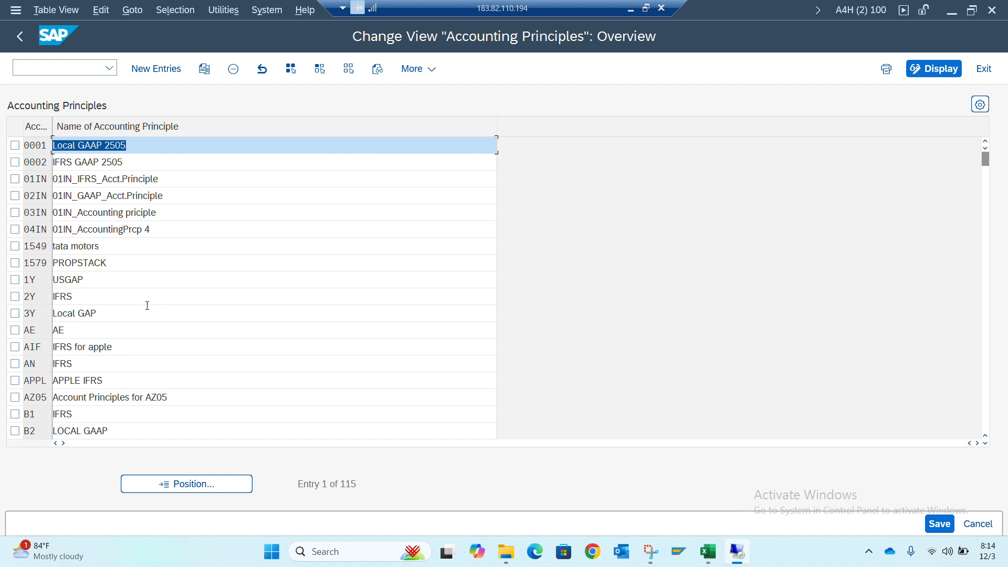
click(155, 480)
text(IFRS)
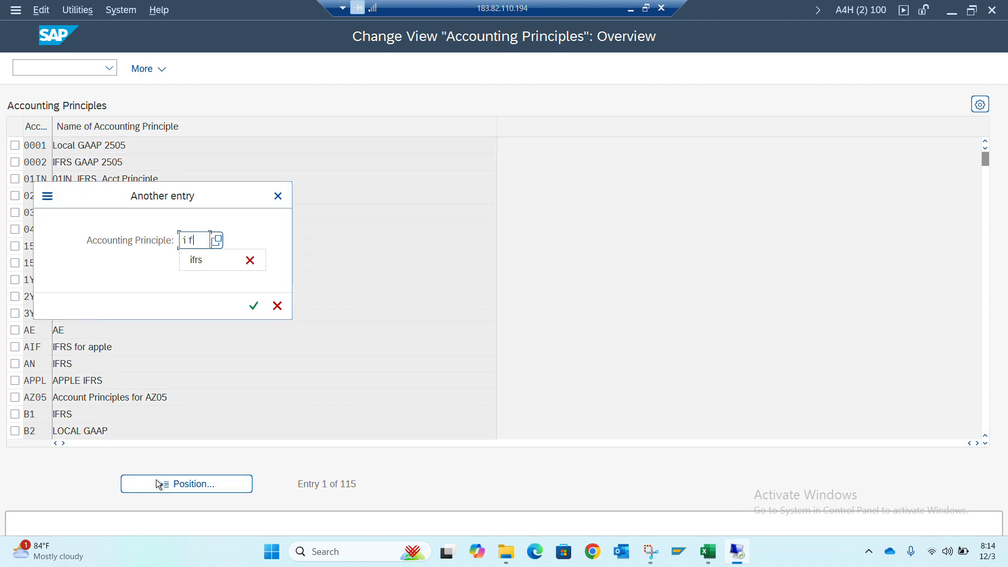
key(Return)
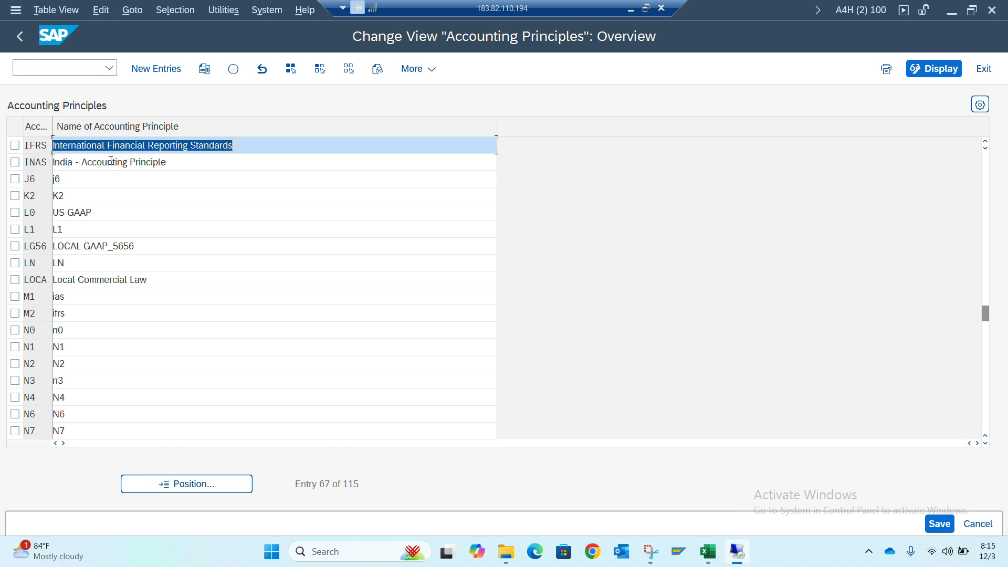
click(21, 37)
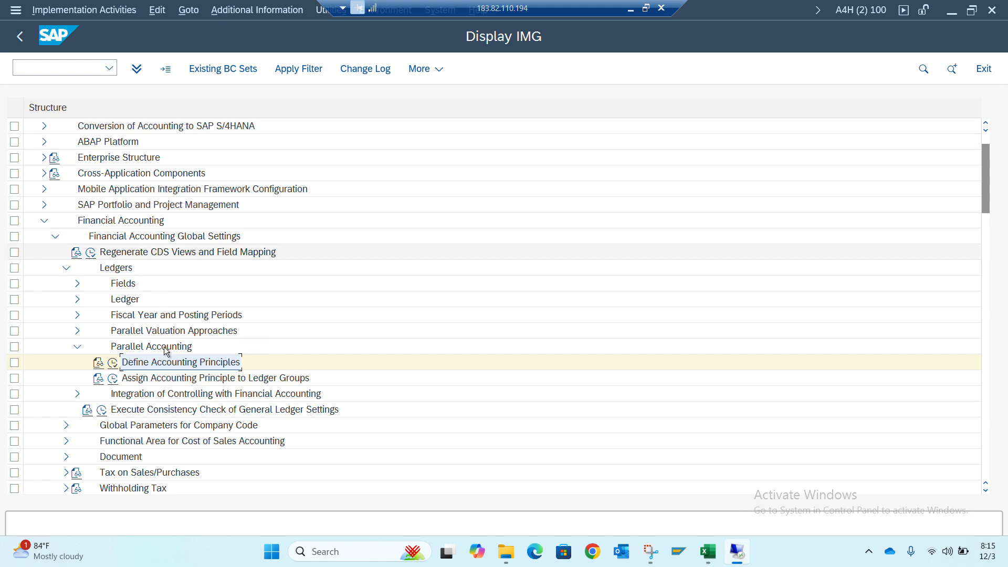
Check the target ledger group of accounting principle IFRS in Assign Accounting Principle to Ledger Groups, and return to the IMG structure
click(113, 380)
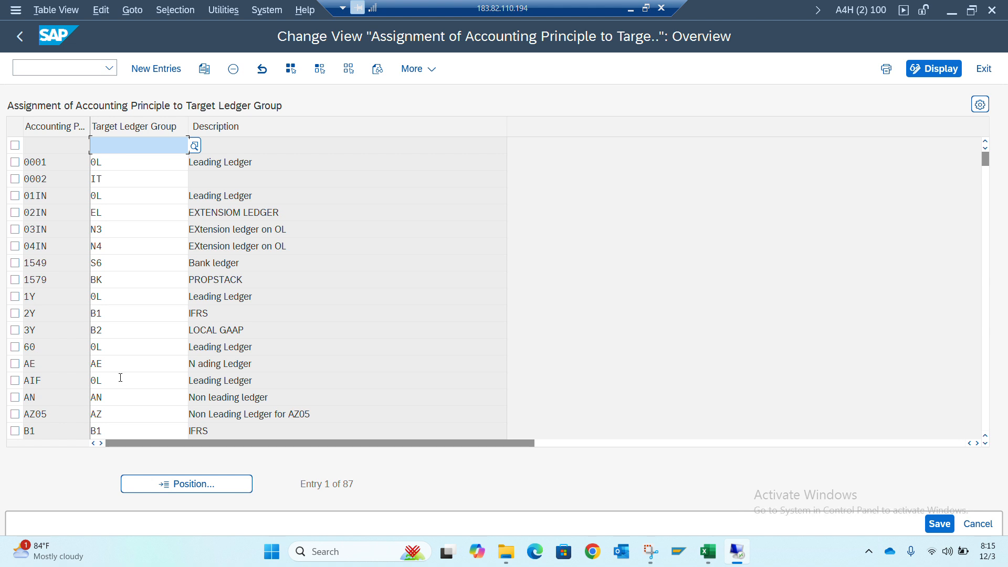
click(158, 484)
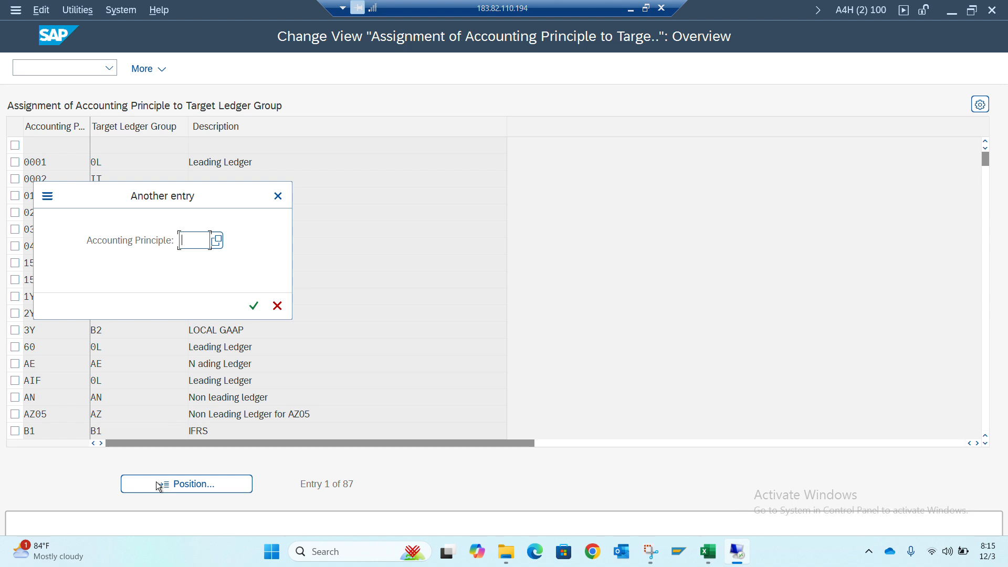
text(ifrs)
key(BackSpace)
text(s)
key(Return)
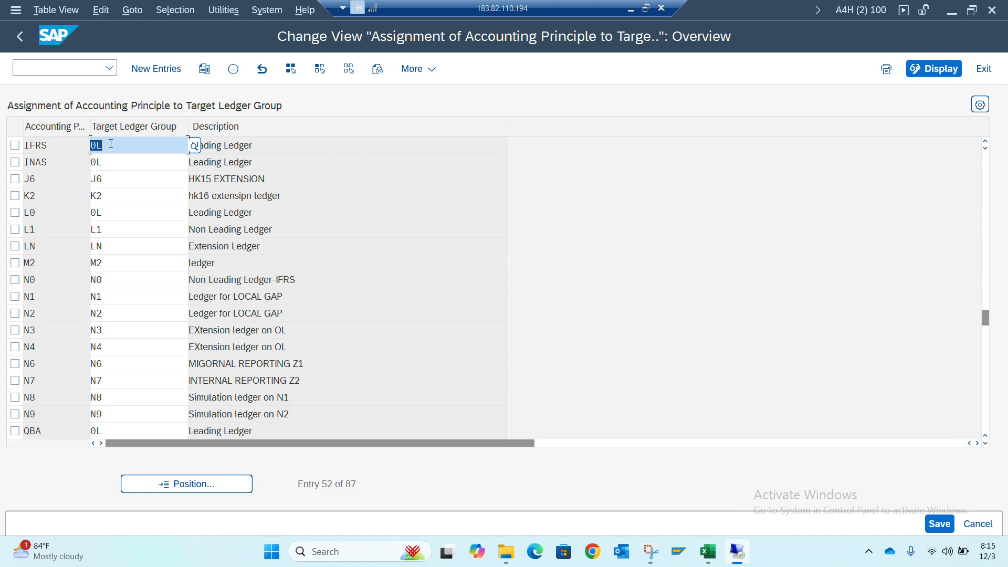
click(20, 36)
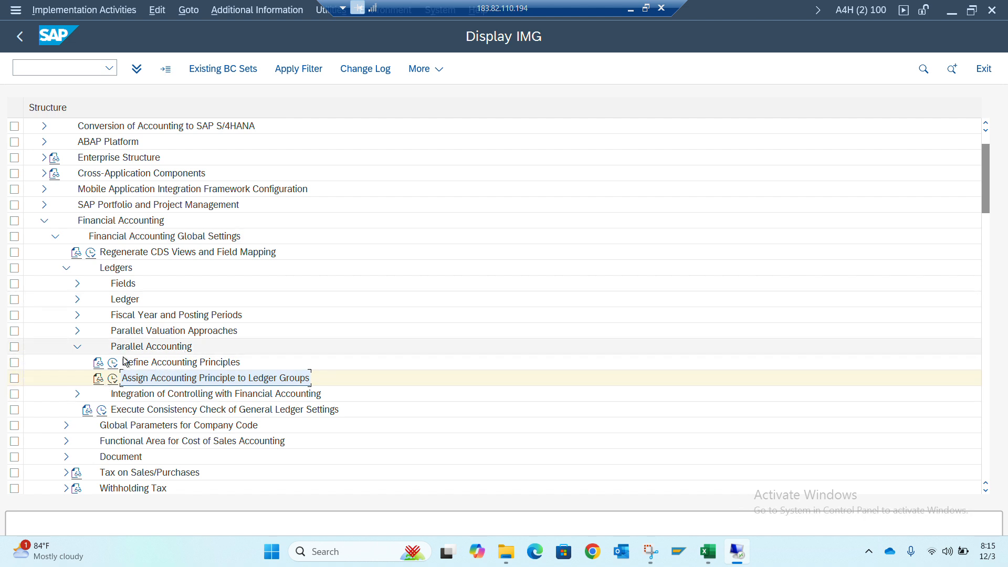
Open the Company Code Settings of leading ledger 0L in Define Settings for Ledgers and Currency Types, acknowledging the consistency check messages
click(78, 300)
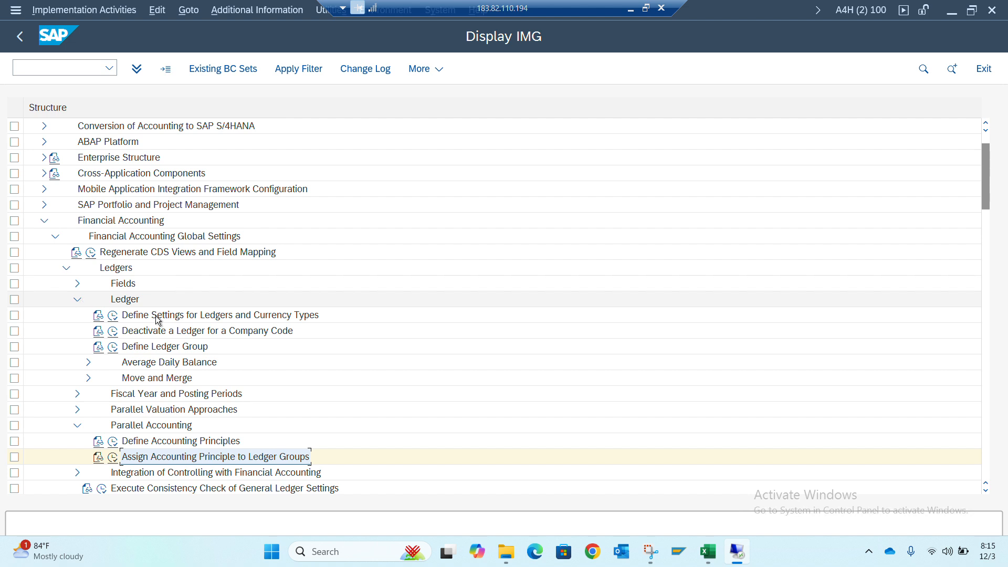
click(113, 316)
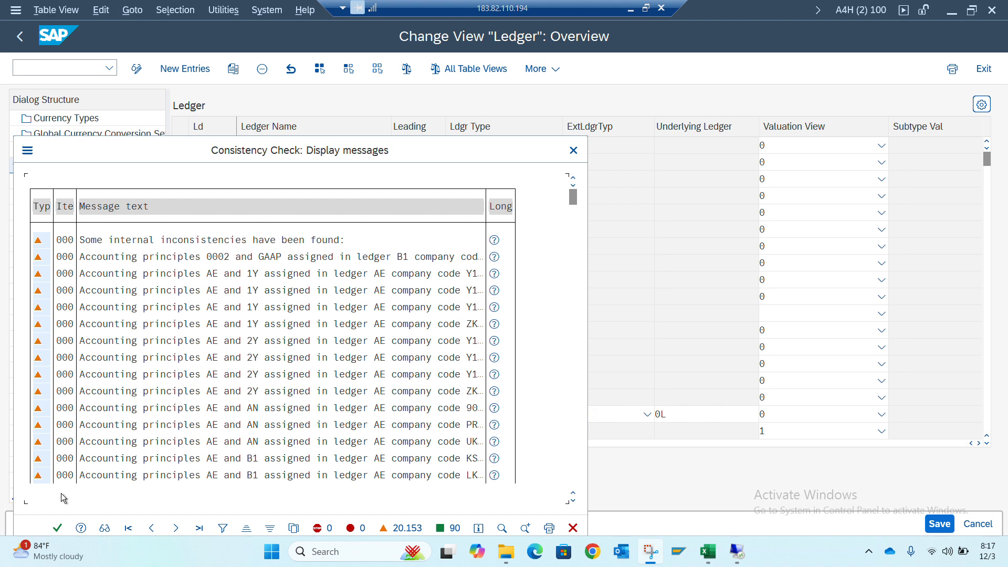
click(57, 529)
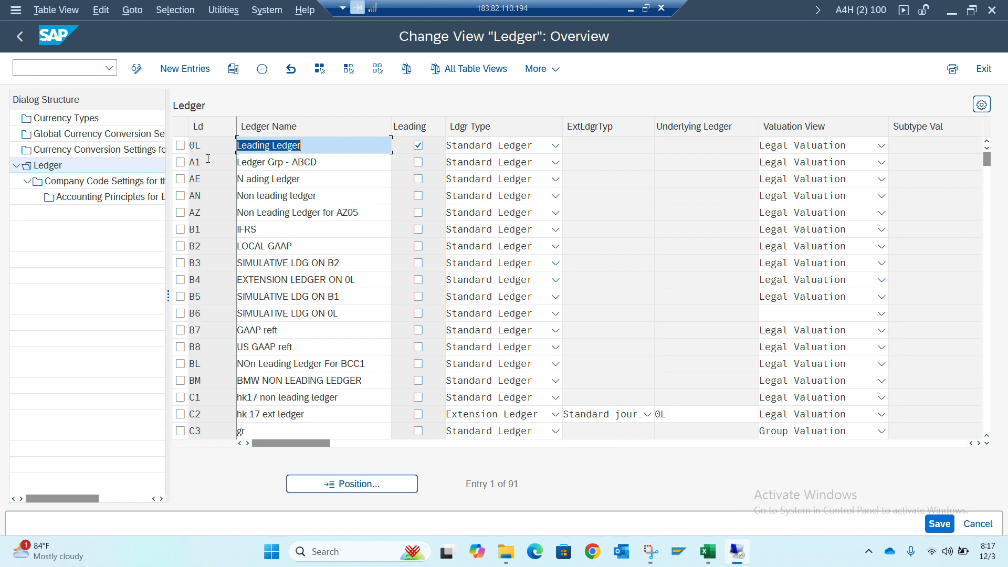
click(183, 146)
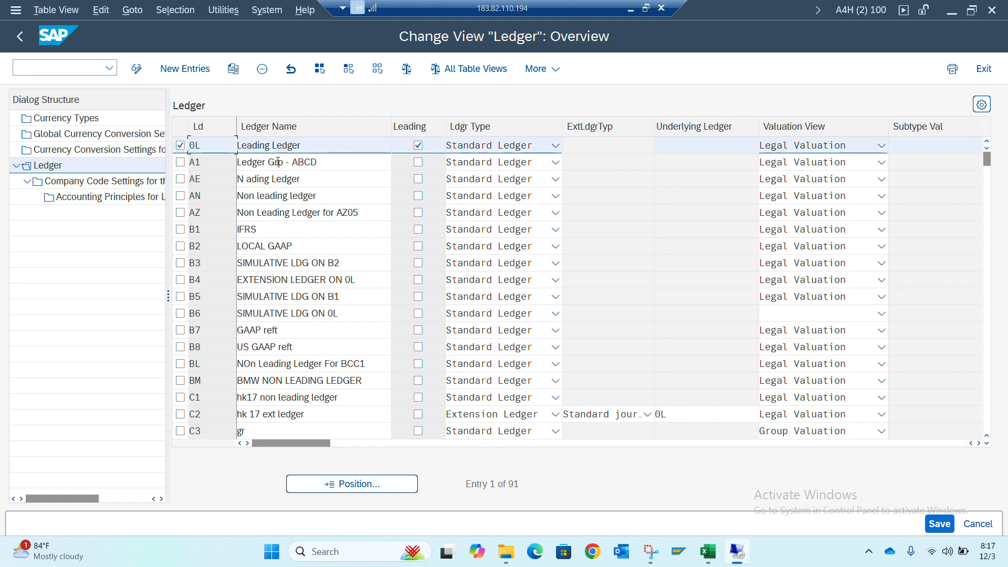
click(109, 181)
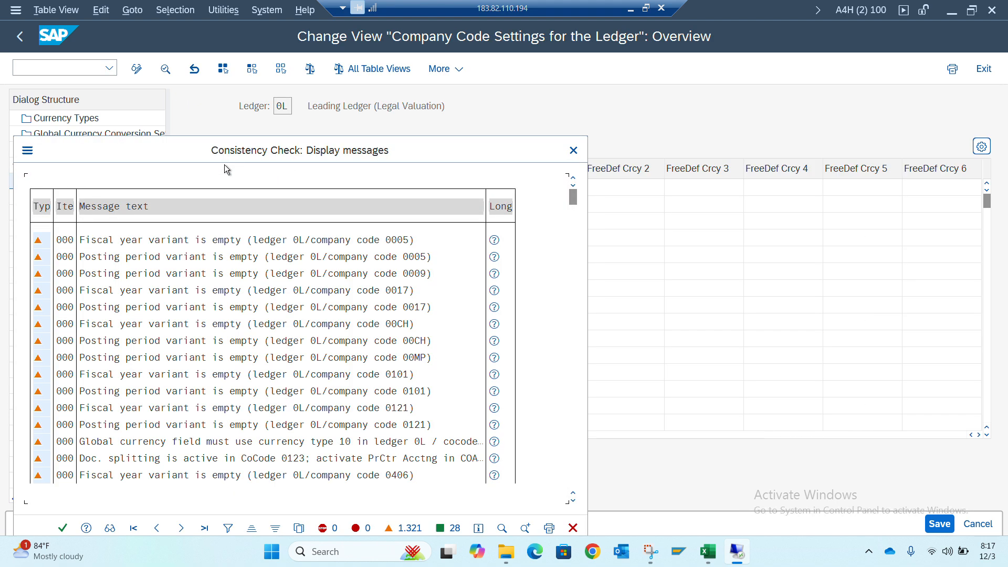
click(63, 527)
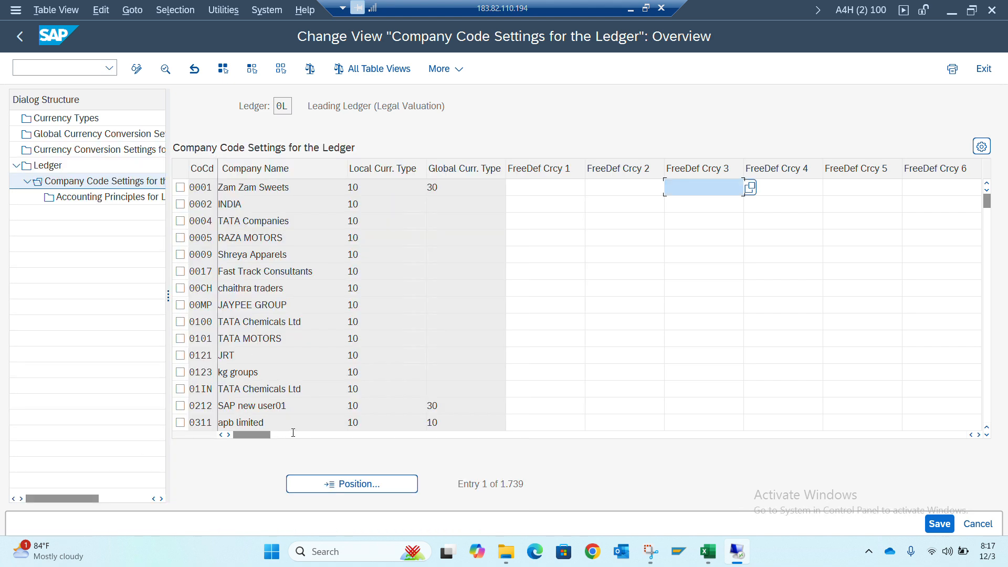
Locate company code JY01 in the settings of ledger 0L and open its Accounting Principles for Ledger and Company Code
click(342, 485)
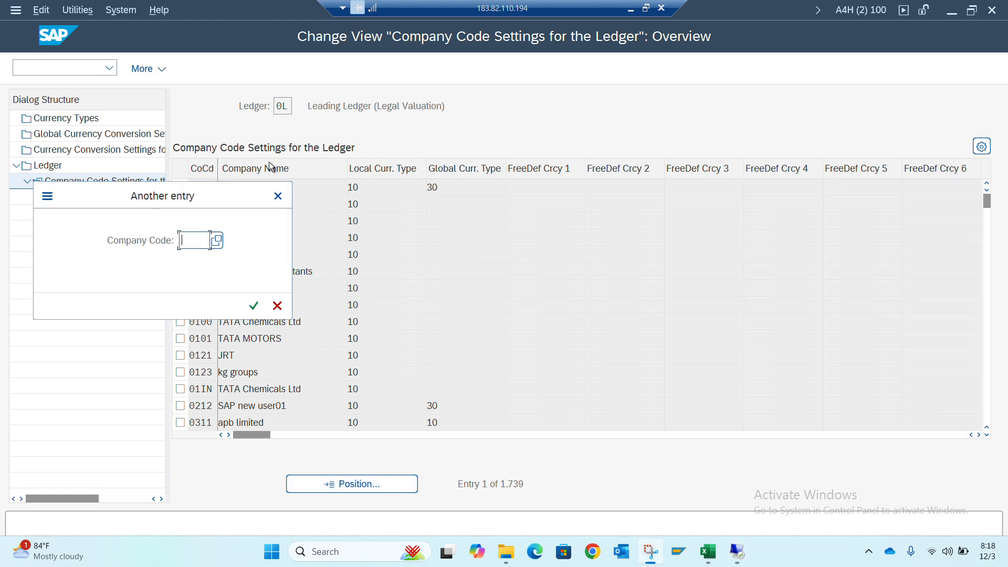
click(198, 238)
text(j)
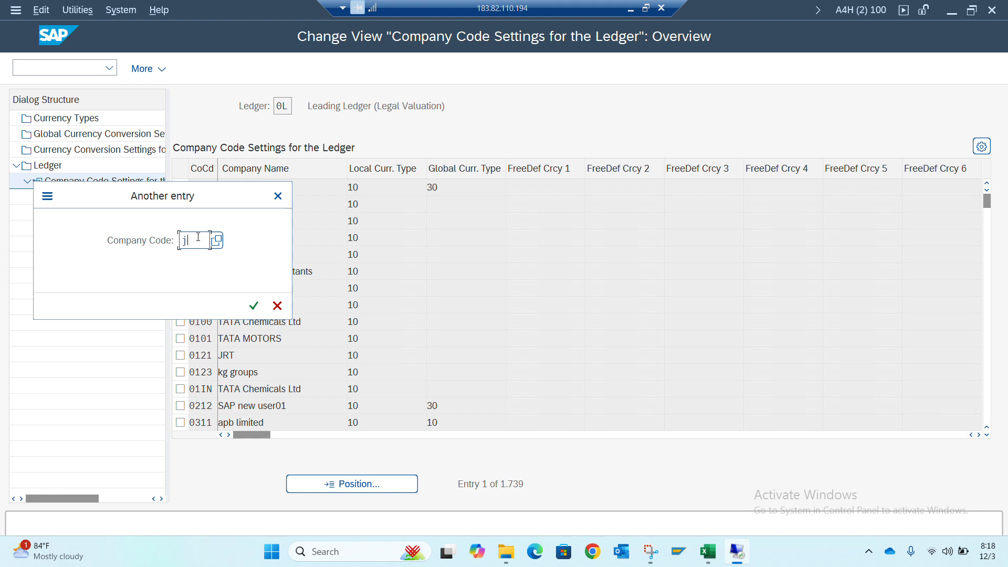
text(y01)
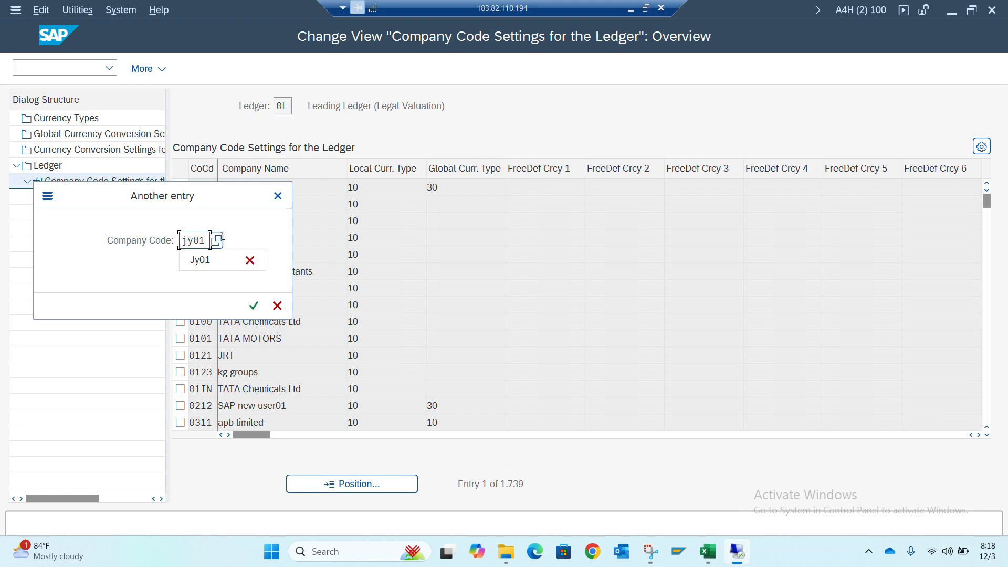
key(Return)
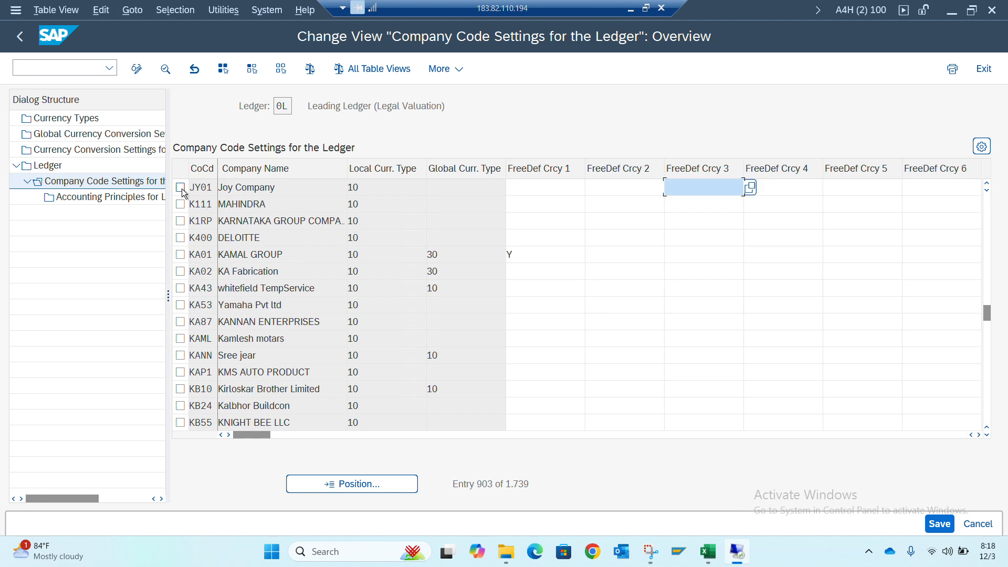
click(181, 187)
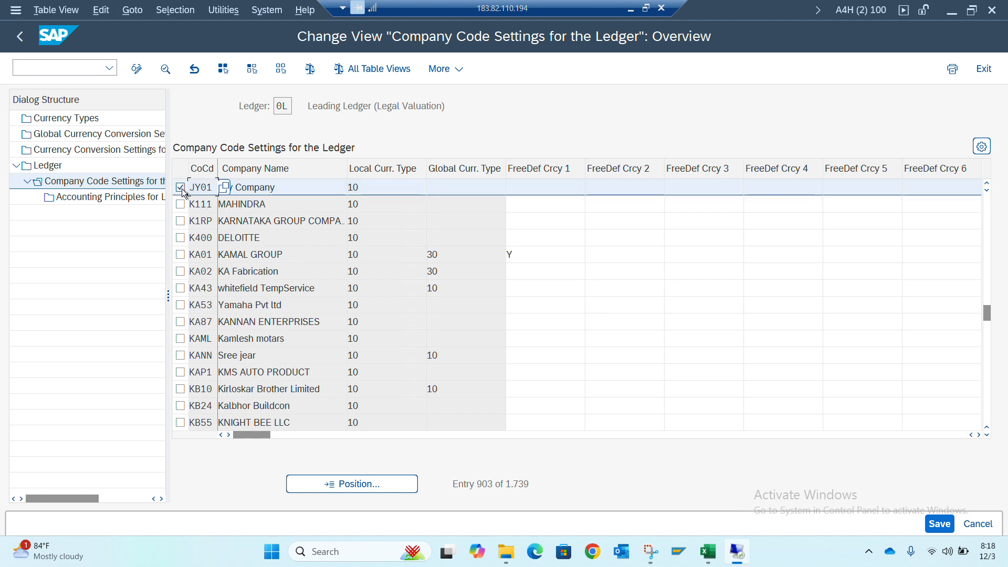
double_click(111, 197)
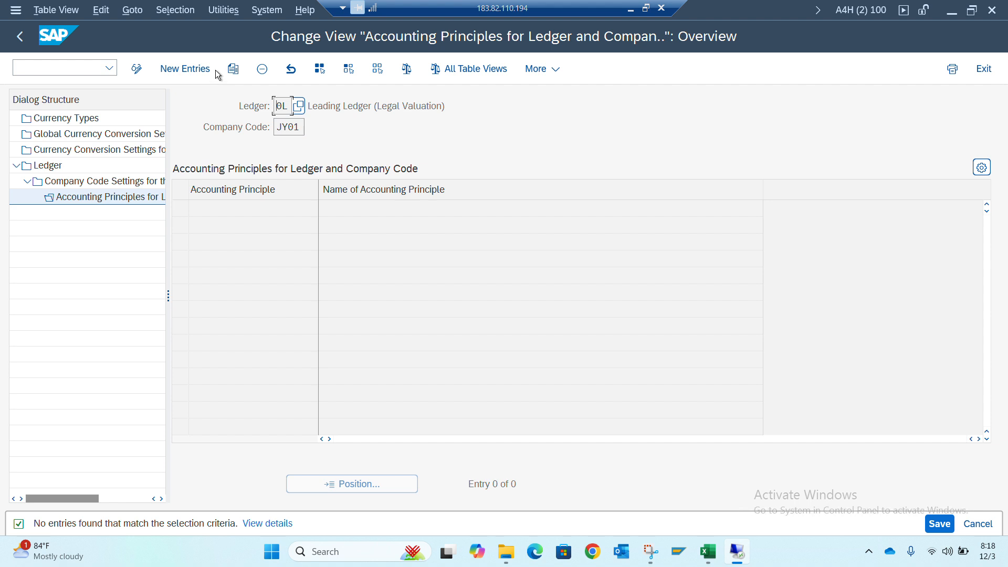
Add accounting principle IFRS for ledger 0L and company code JY01, save it in the proposed customizing request, and return to the overview
click(198, 71)
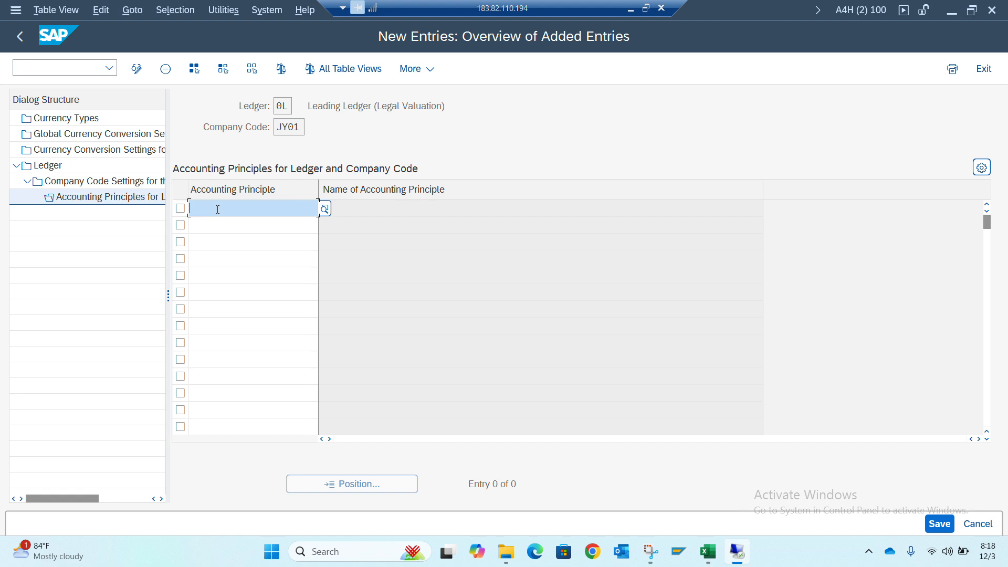
text(IFRS)
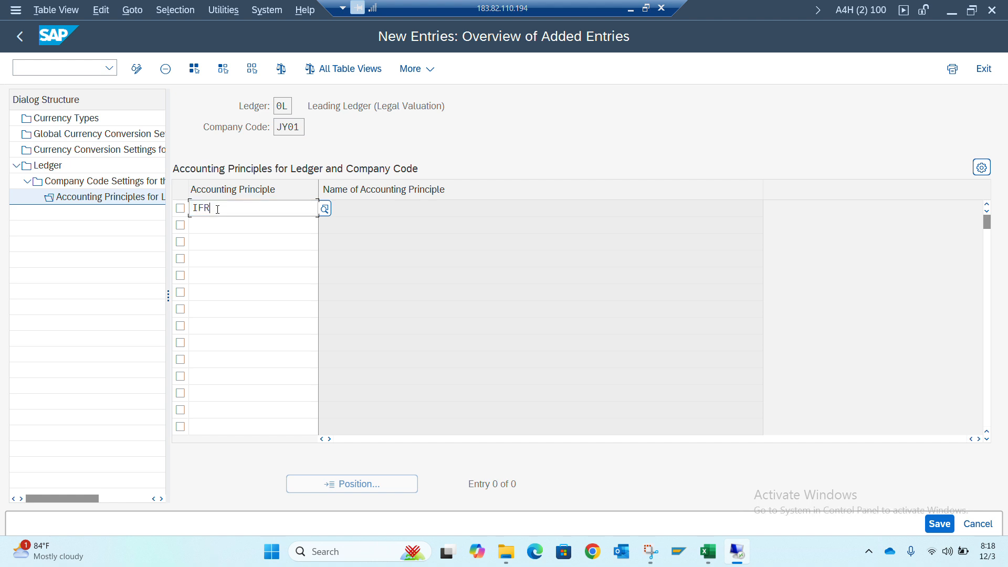
key(Return)
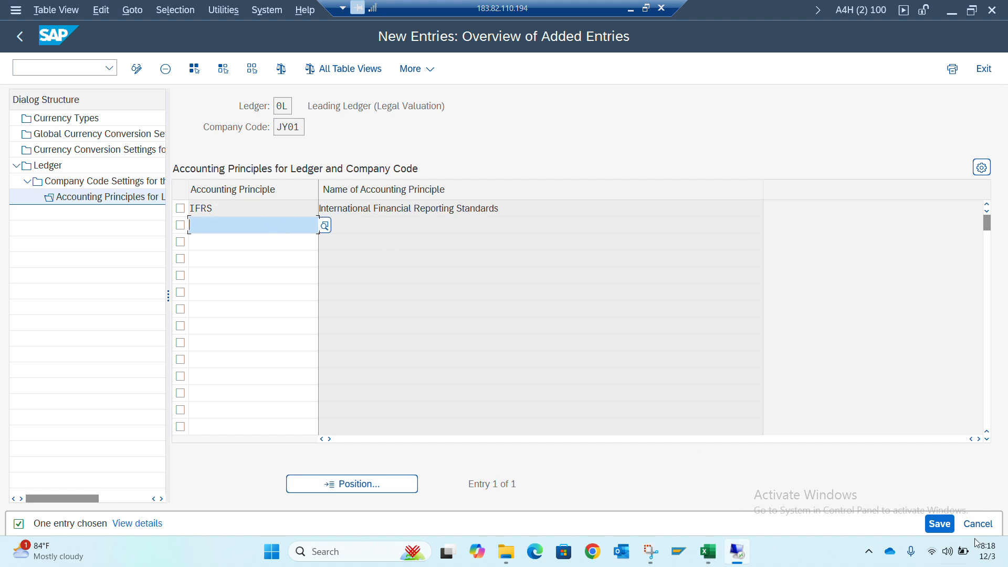
click(952, 529)
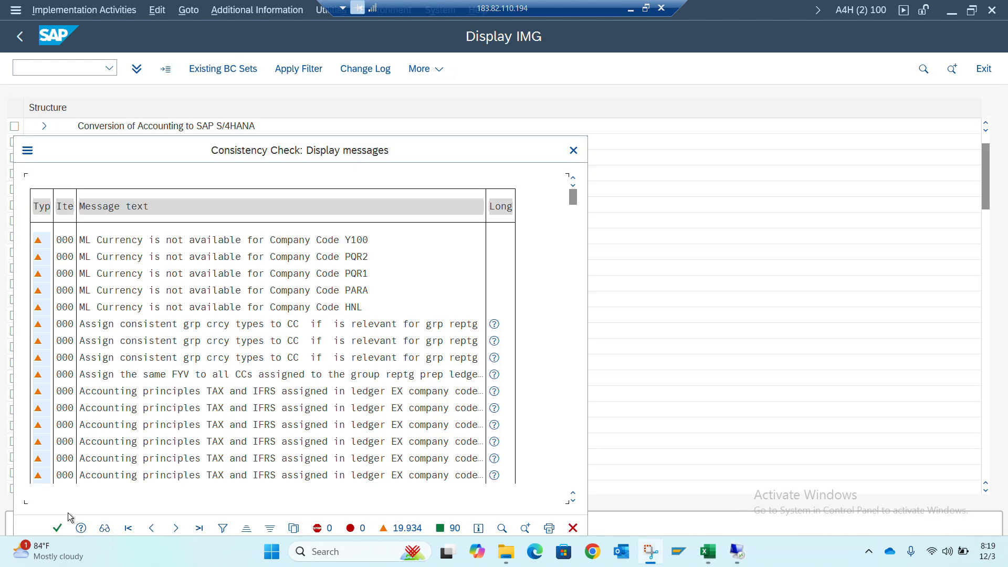
click(59, 527)
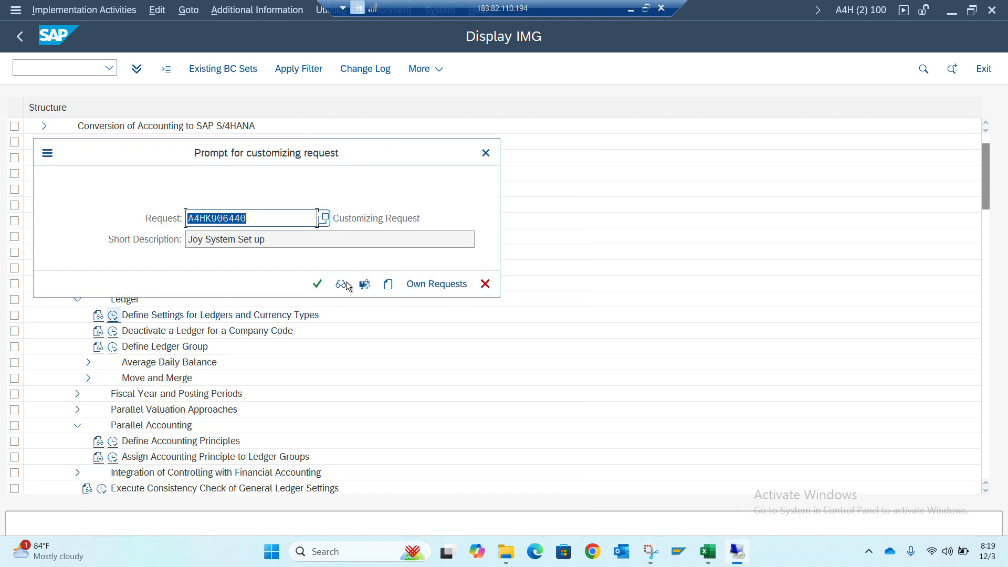
click(317, 284)
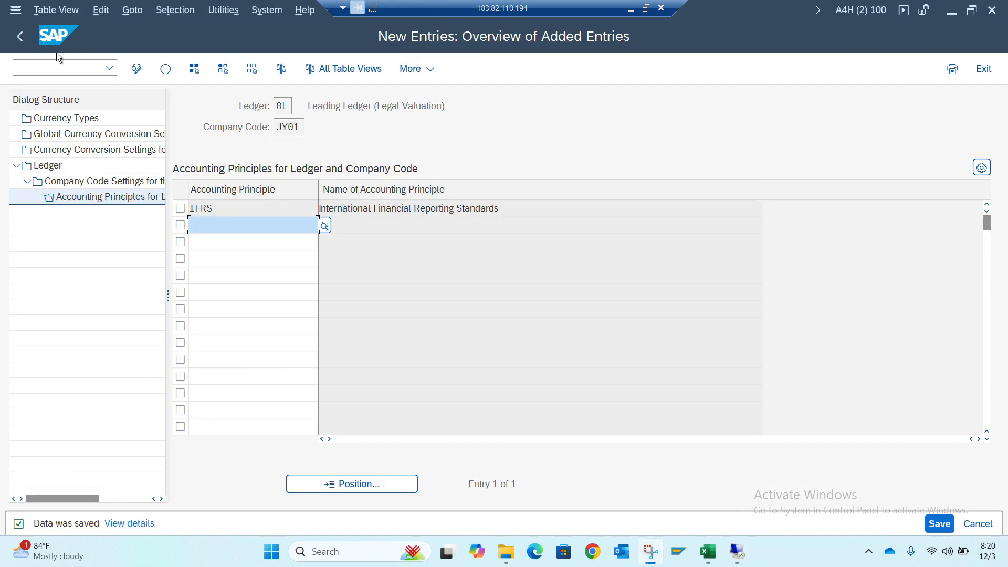
click(25, 43)
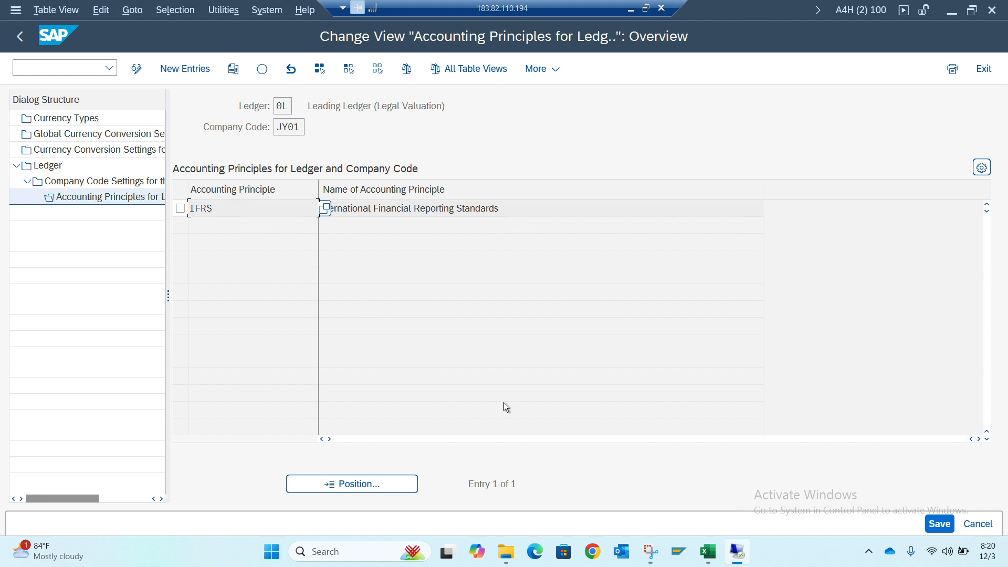
In the other SAP session, assign chart of depreciation JY01 to company code JY01 in Asset Accounting and save
key(alt+Tab)
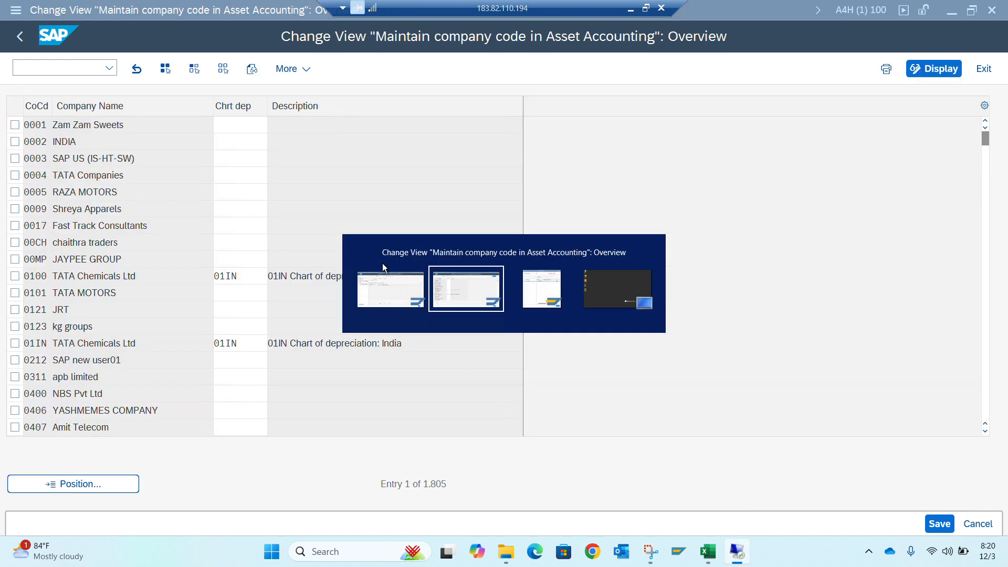
click(126, 489)
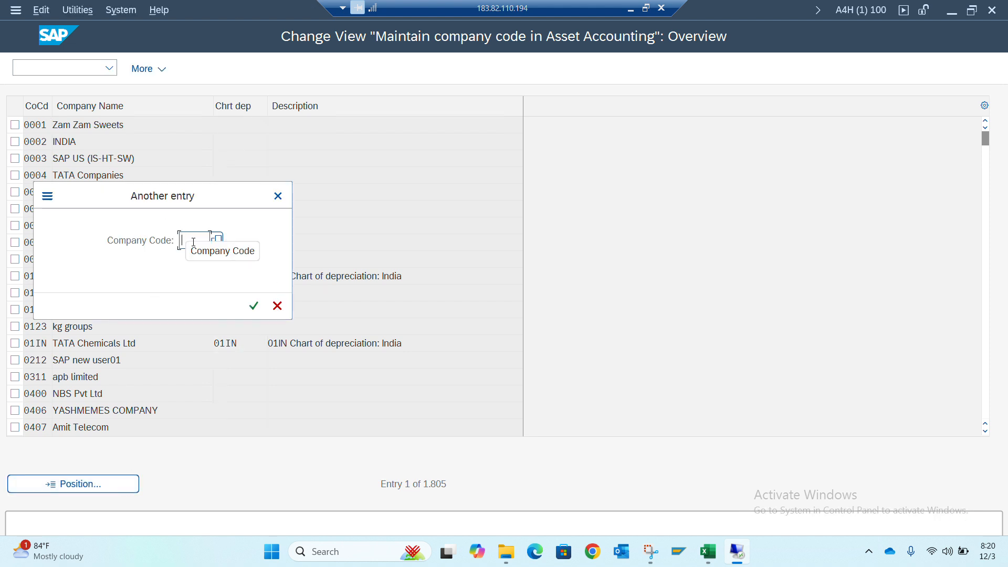
text(JY01)
key(Return)
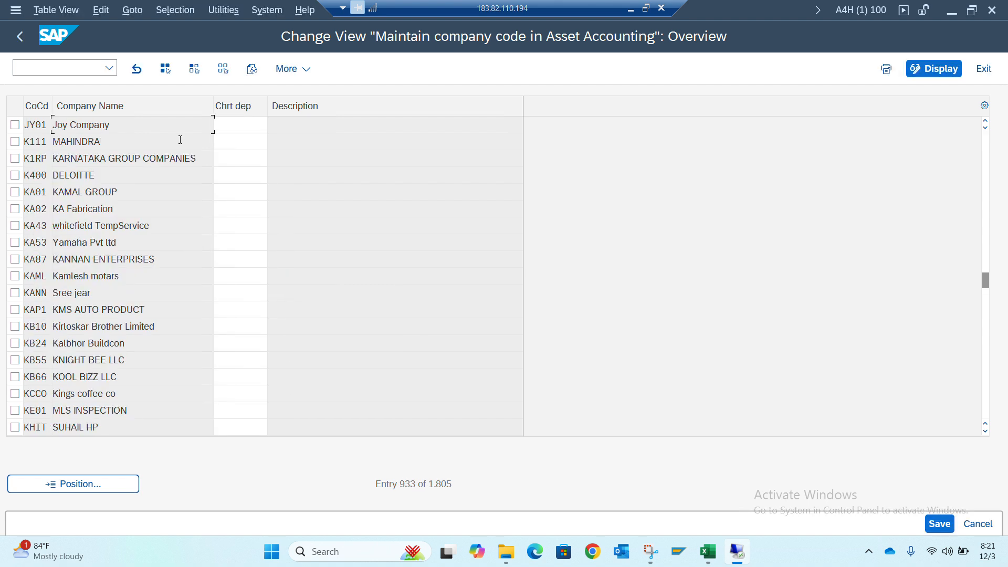
click(249, 121)
text(jy01)
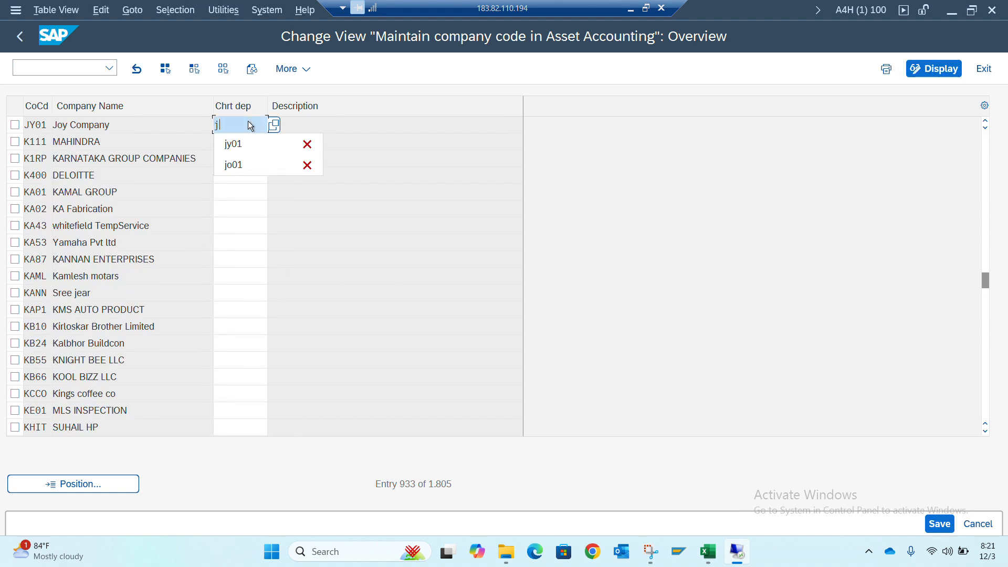
key(Return)
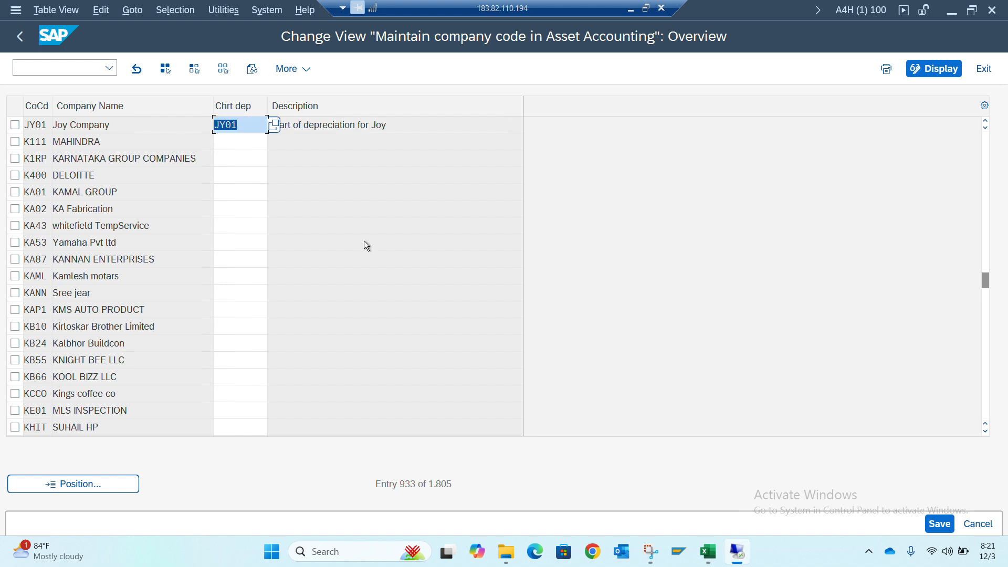
key(ctrl+s)
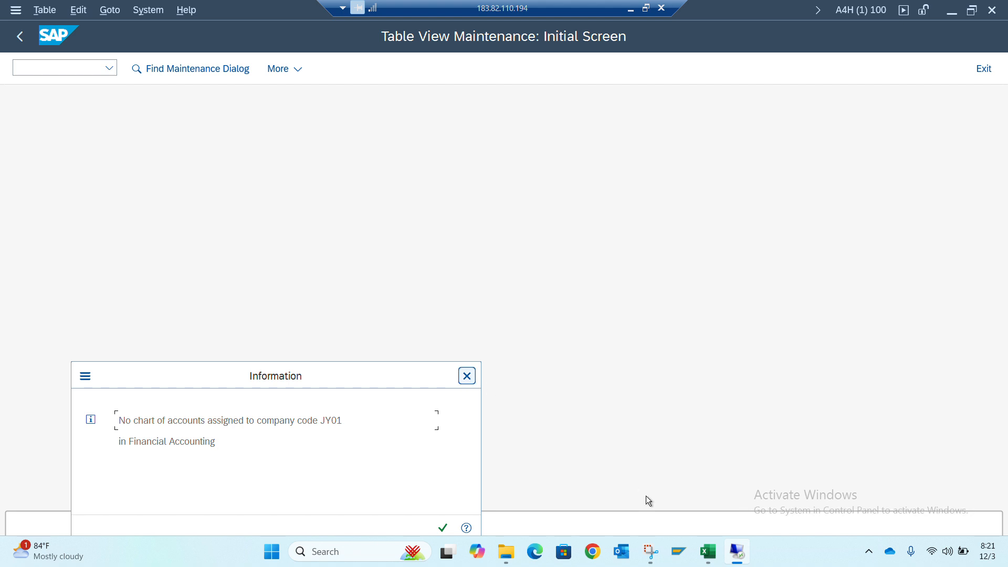
Switch to the Excel training notes and search the NOTE sheet for "chart" to review the chart of accounts and Asset Accounting steps
click(706, 552)
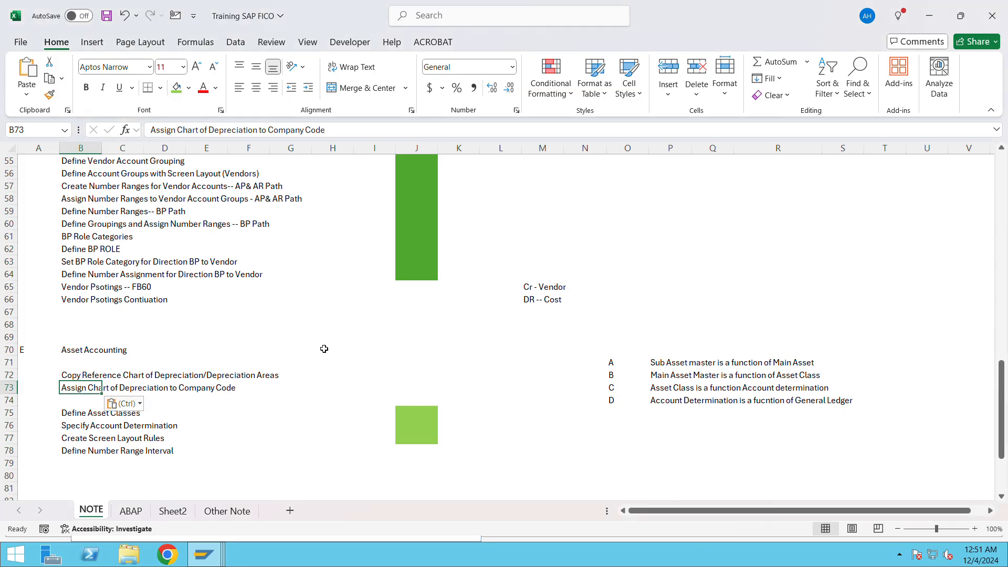
scroll(326, 349, up, 18)
scroll(324, 349, down, 1)
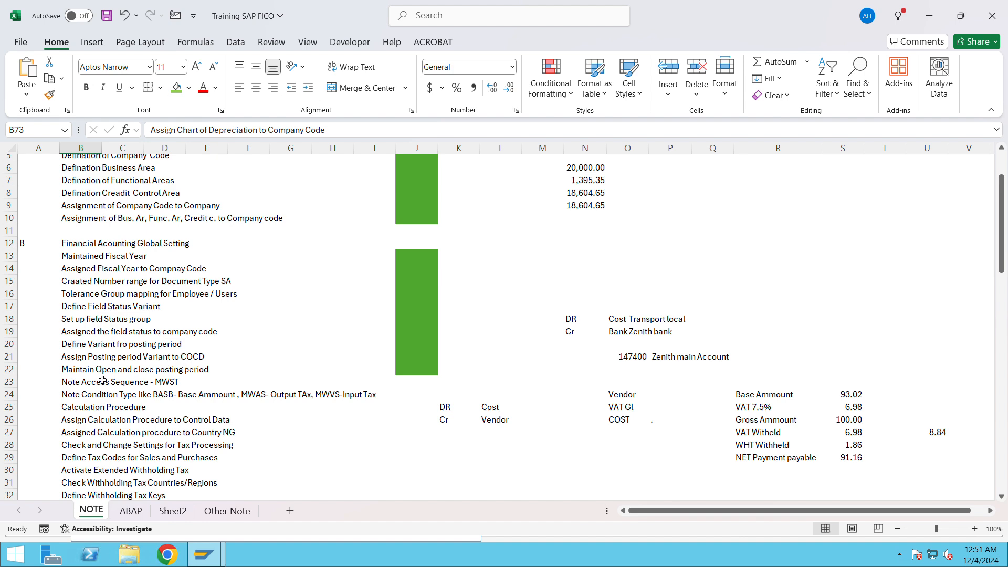
scroll(107, 412, down, 1)
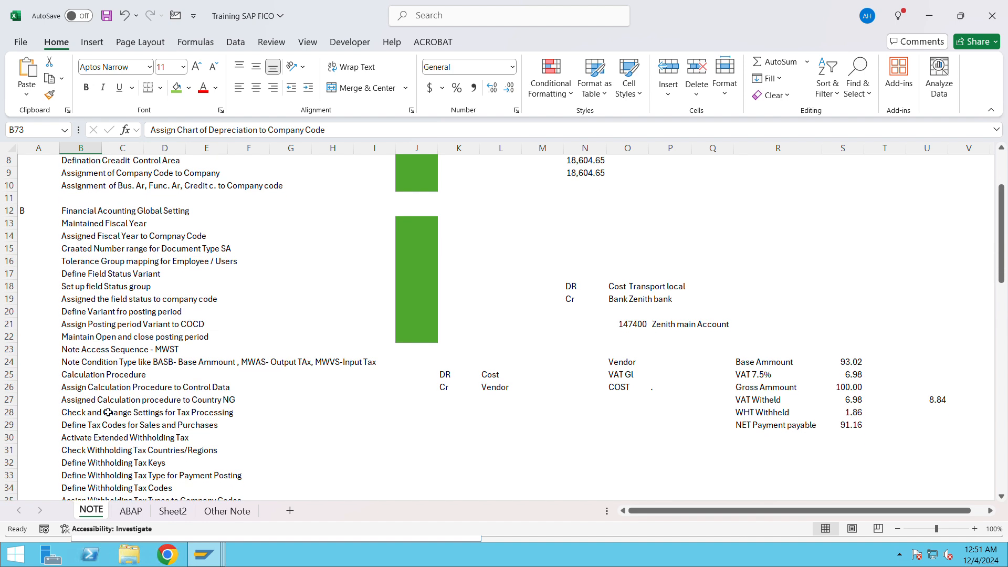
scroll(108, 412, down, 1)
key(ctrl+f)
text(chart)
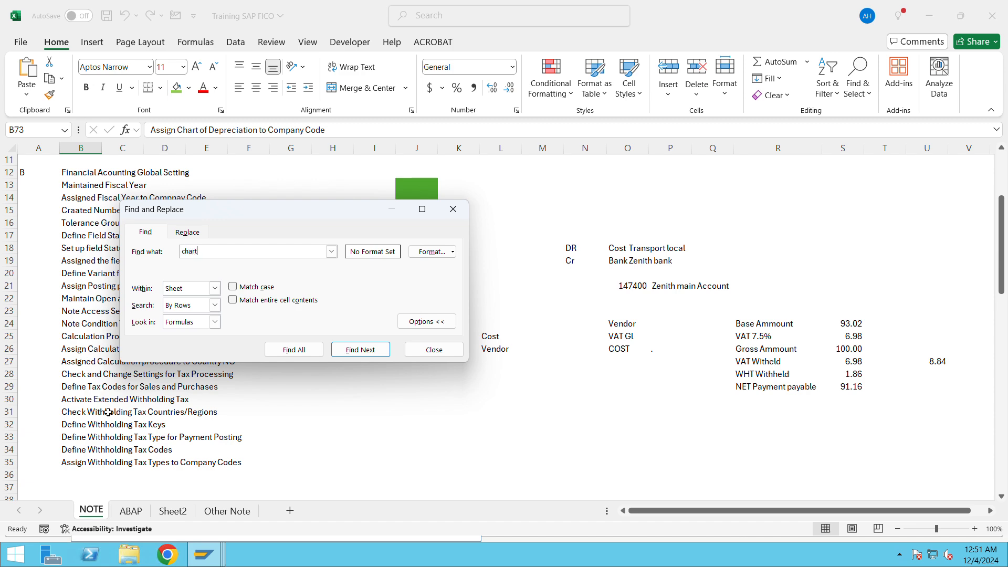
key(Return)
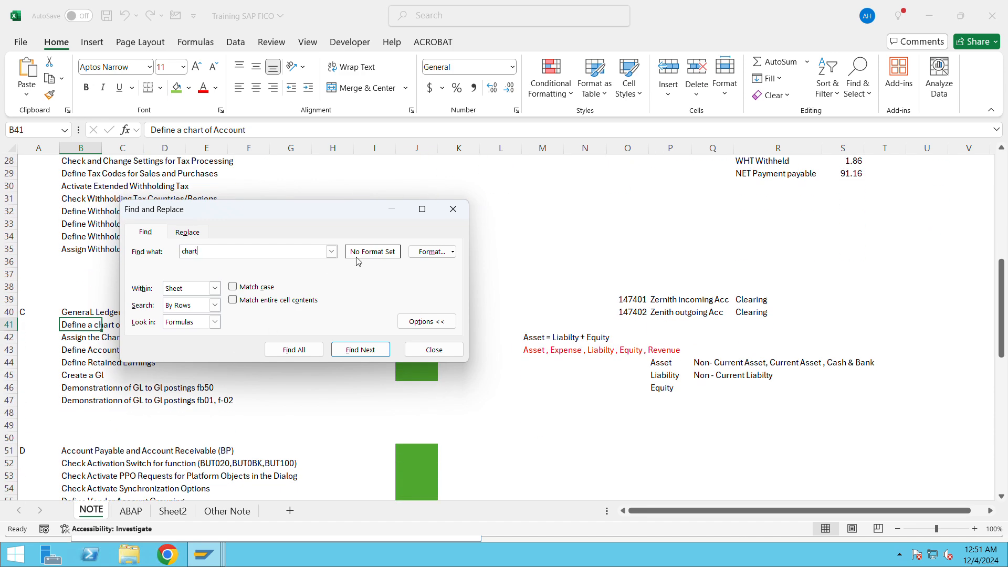
click(466, 211)
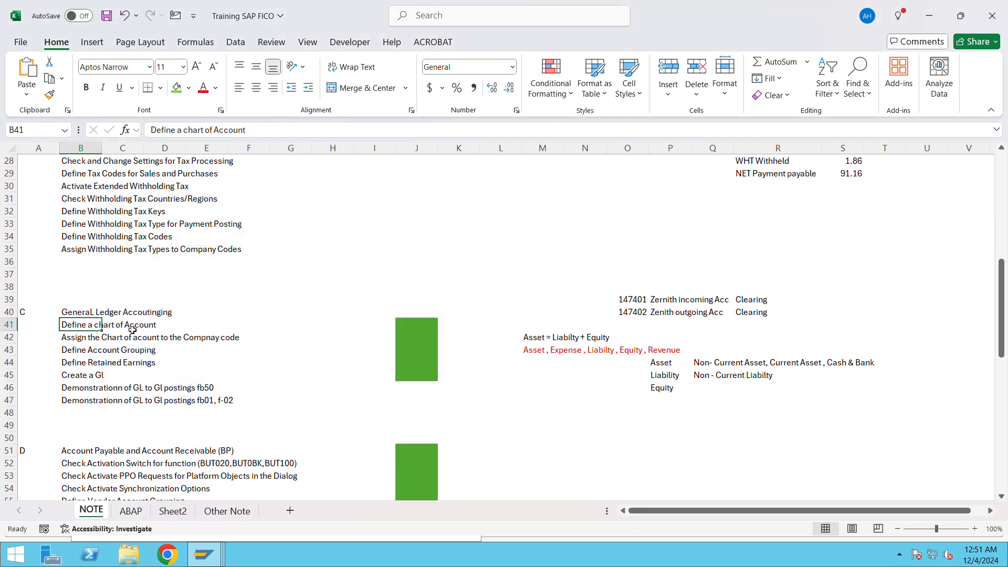
scroll(158, 378, down, 13)
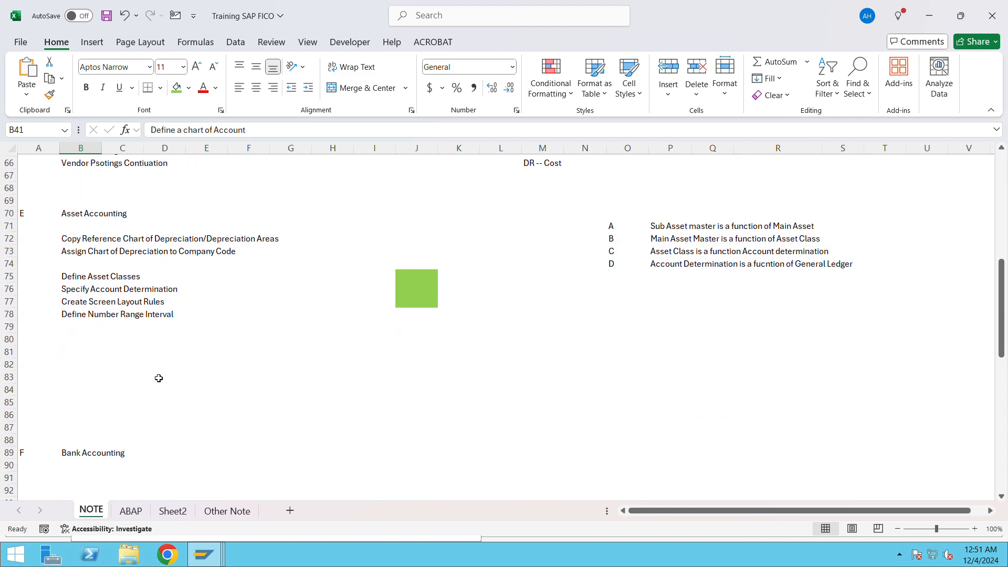
click(68, 324)
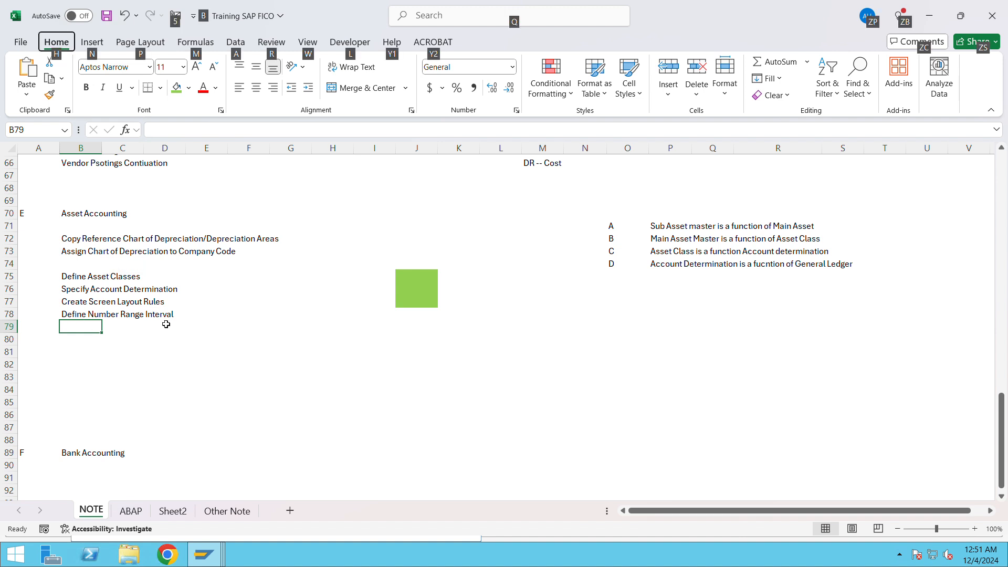
Switch back to SAP, close the information message, and return to the session with the accounting principles of ledger 0L
key(alt+Tab)
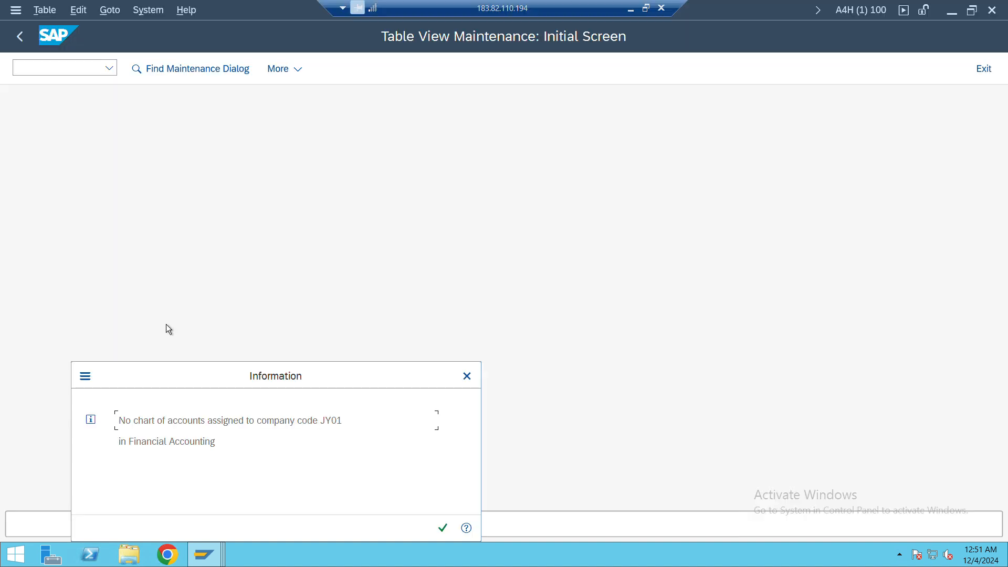
click(442, 524)
key(alt+Tab)
key(alt+Tab)
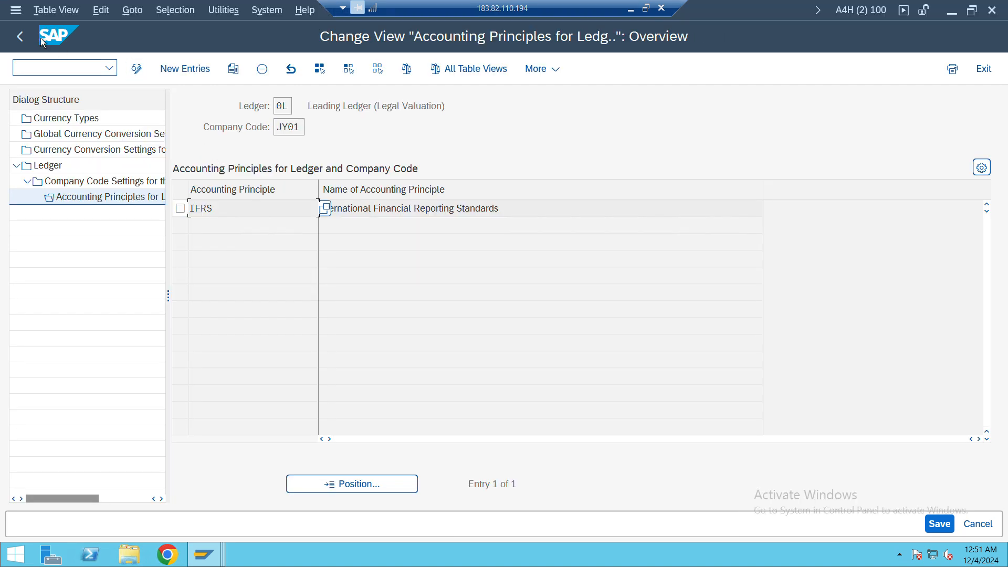
Return to the IMG structure and open Edit Chart of Accounts List under General Ledger Accounting, Master Data, G/L Accounts, Preparations
click(25, 39)
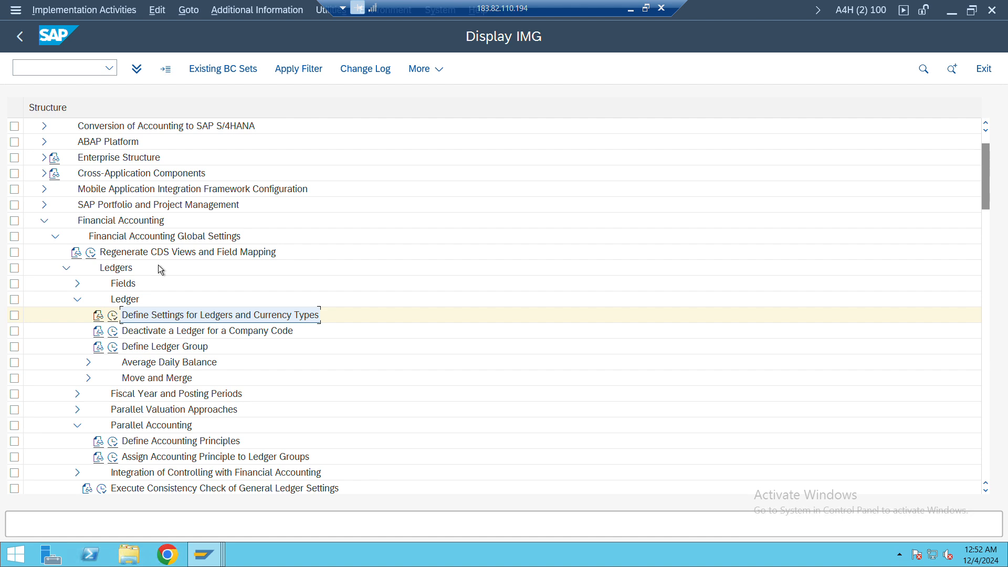
click(45, 222)
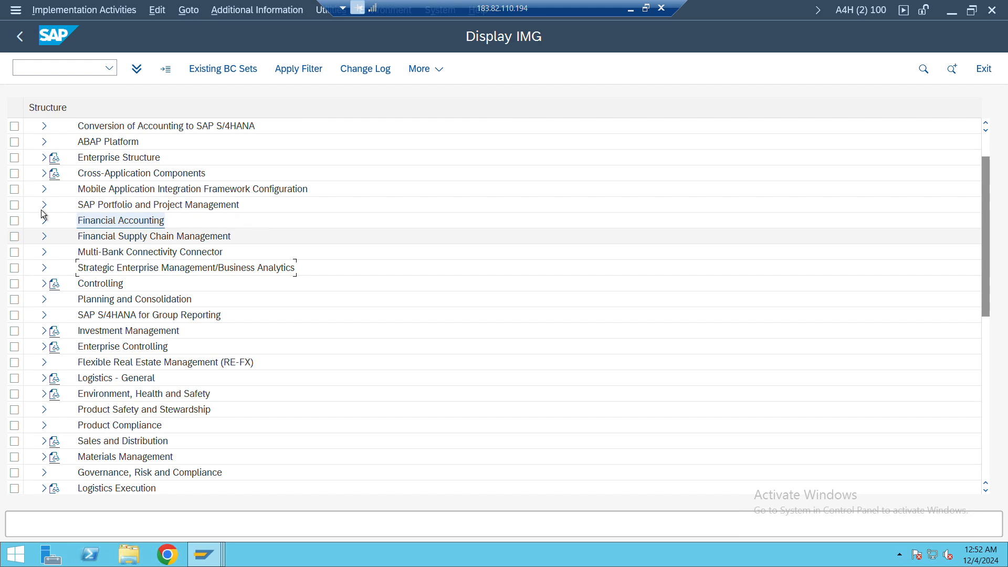
click(44, 222)
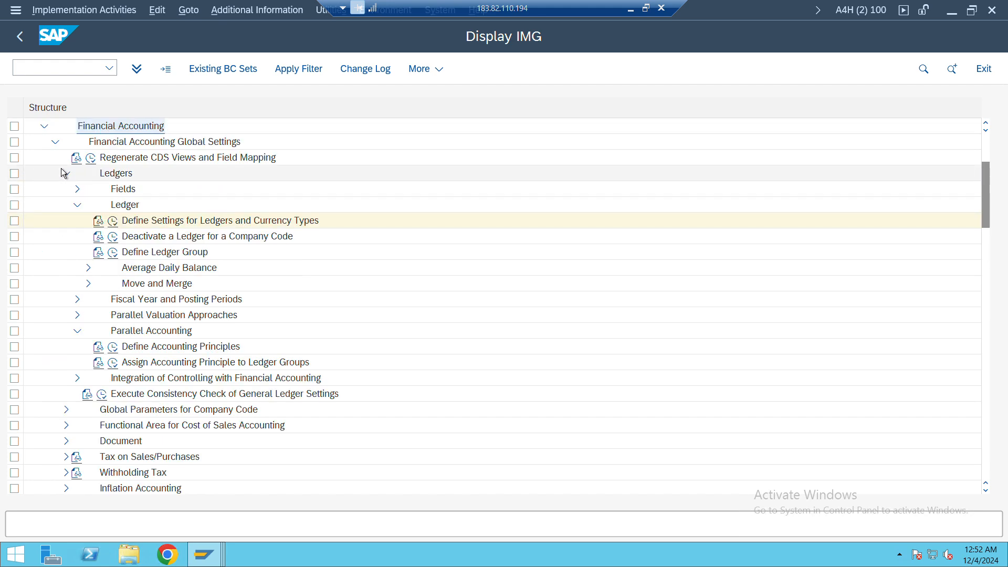
click(55, 143)
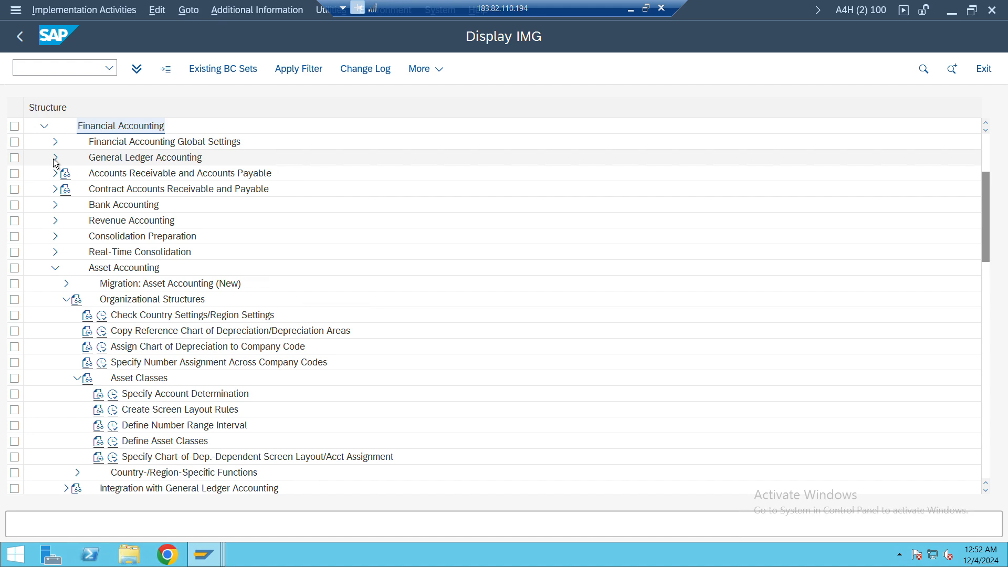
click(55, 159)
click(66, 174)
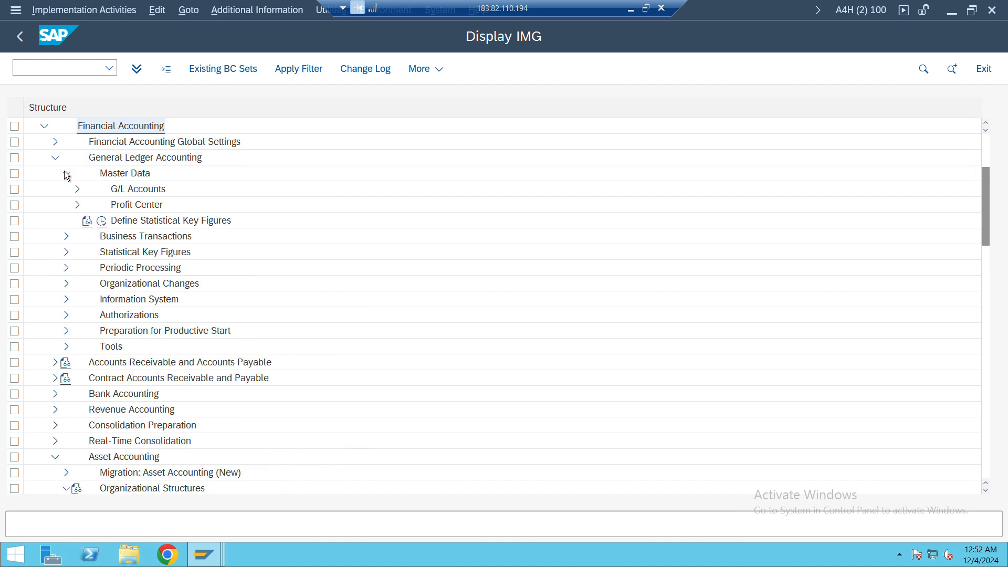
click(76, 189)
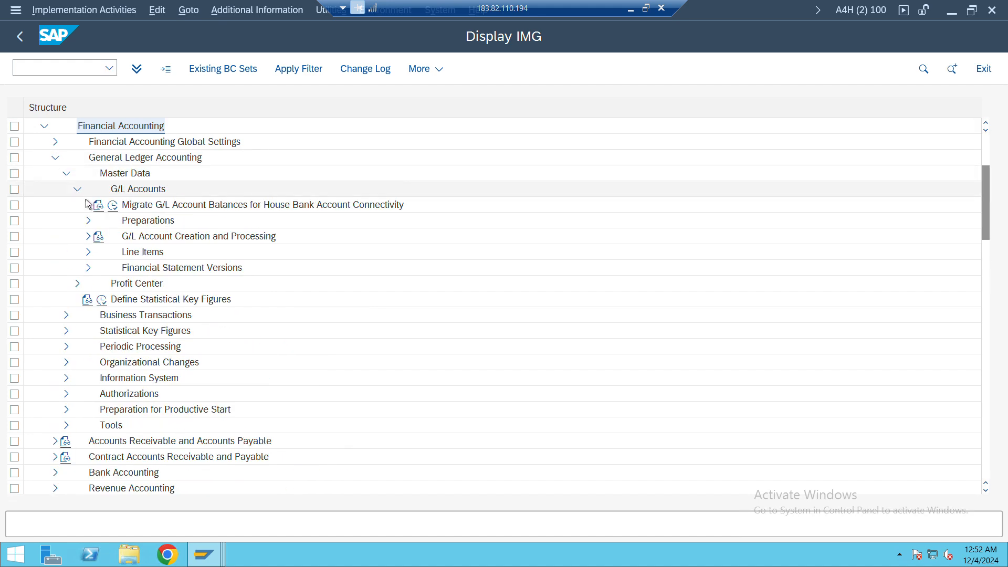
click(88, 221)
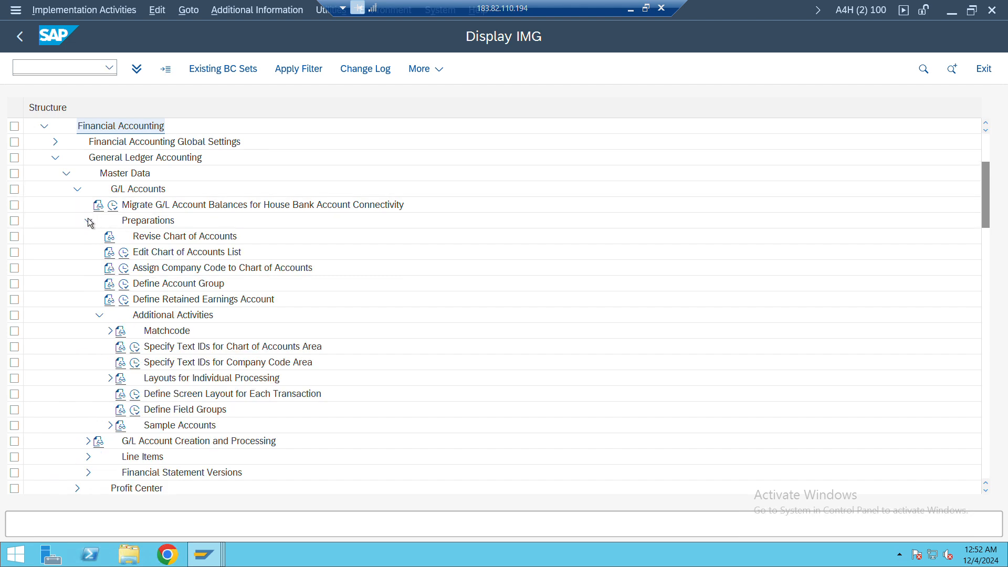
click(124, 253)
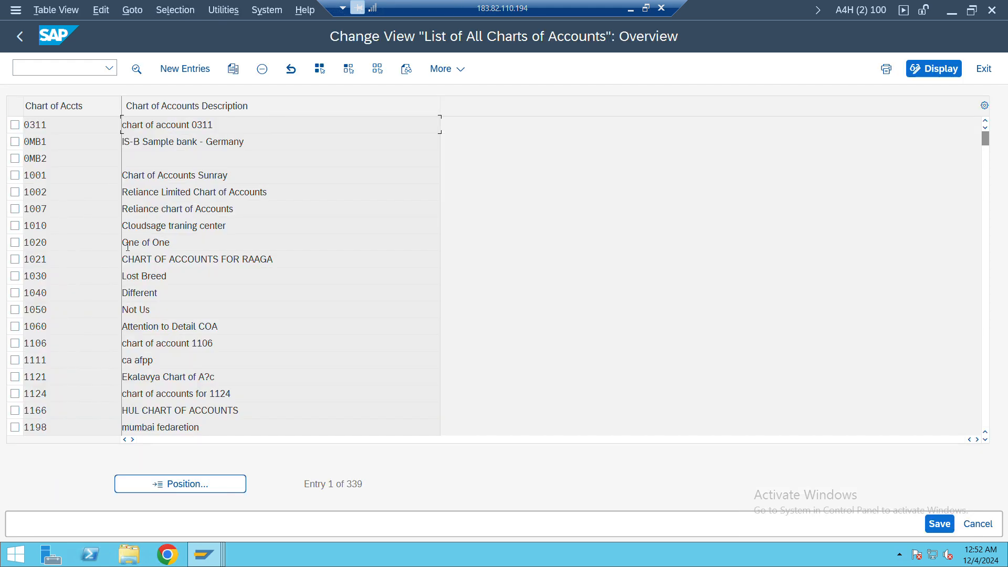
Create a new chart of accounts entry with key JY01 and a description naming it as the company's chart of account
click(184, 71)
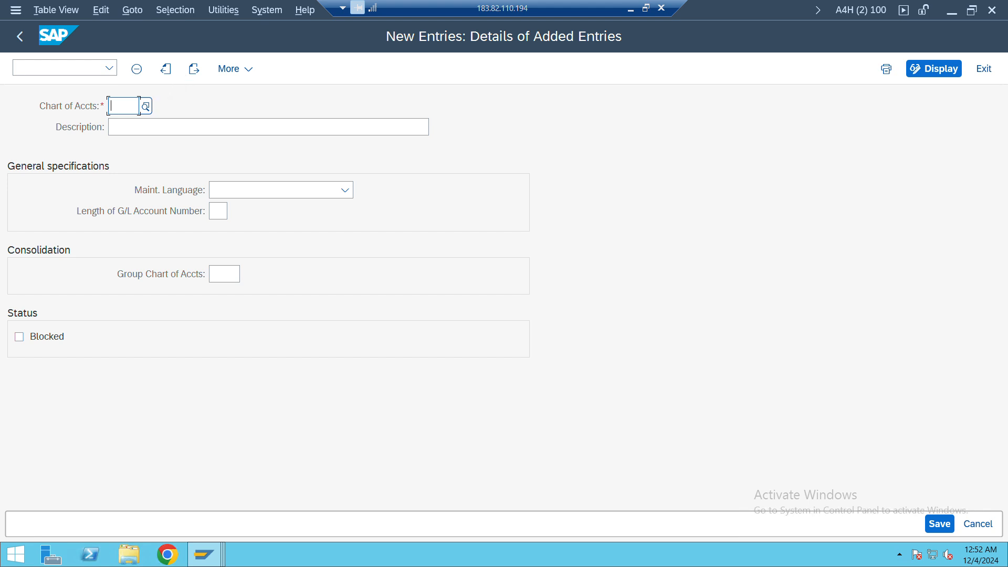
text(Jy01)
key(Tab)
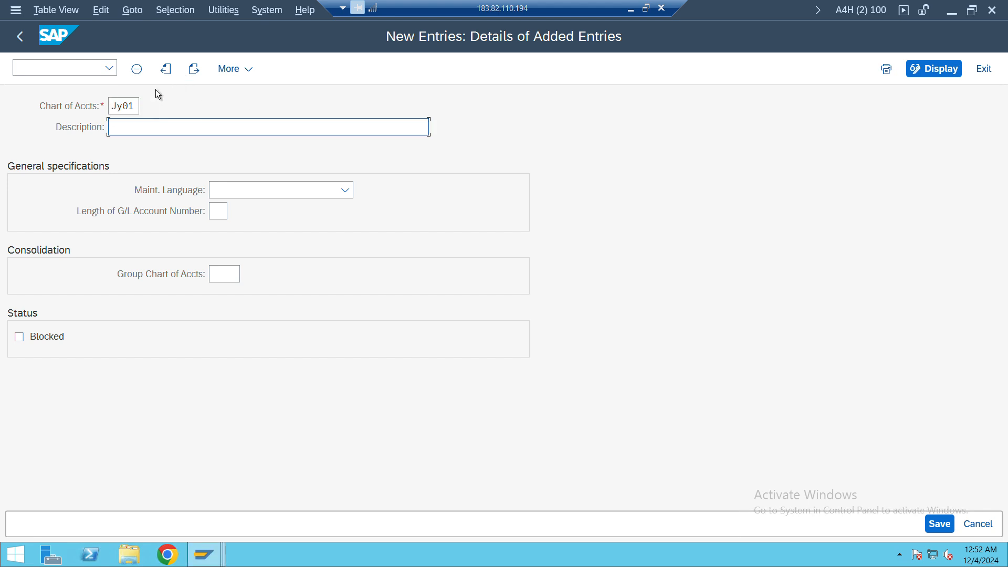
text(Chart o)
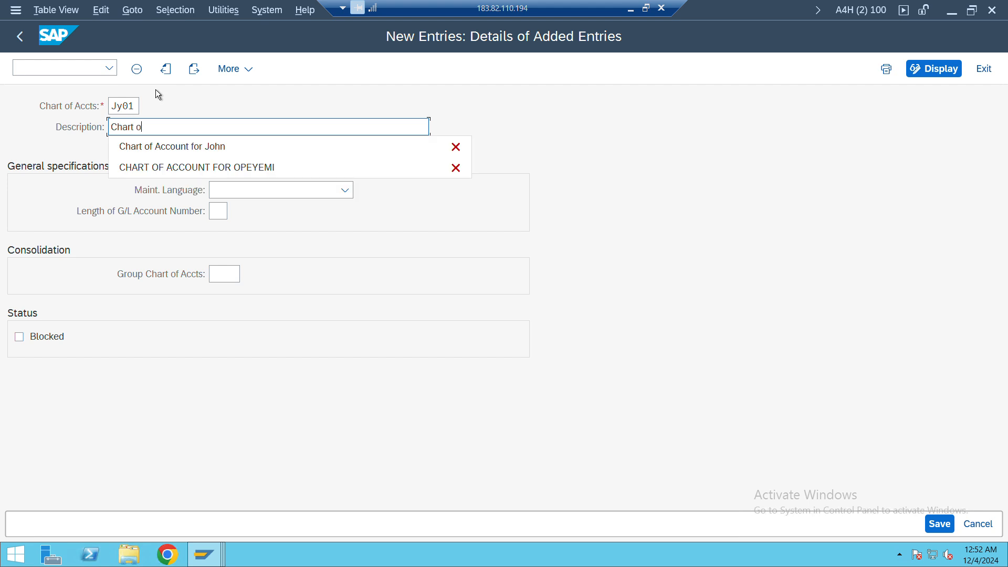
text(f account for Joy)
key(Tab)
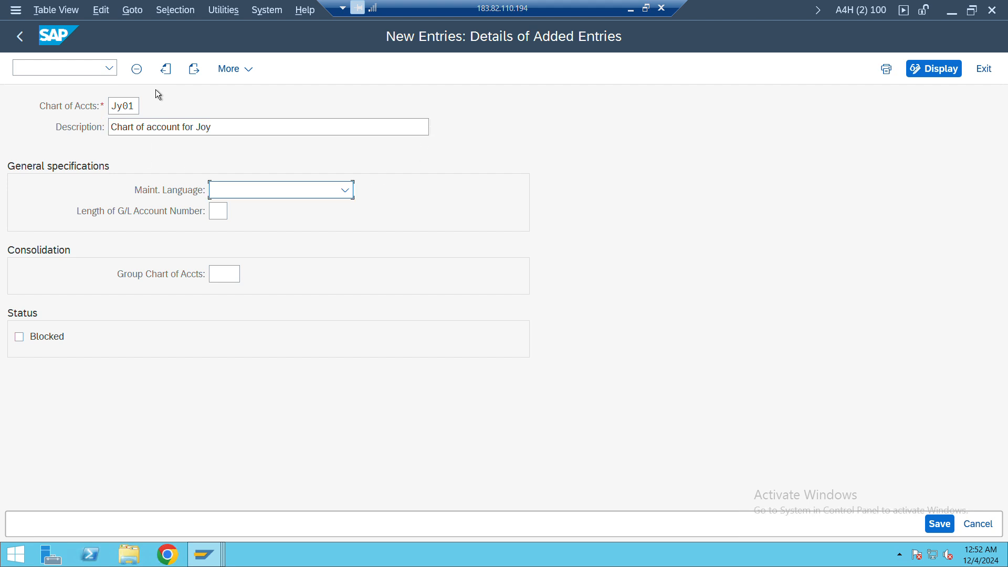
Set chart of accounts JY01 to maintenance language English and G/L account number length 6, and save it in the proposed customizing request
text(English)
key(Tab)
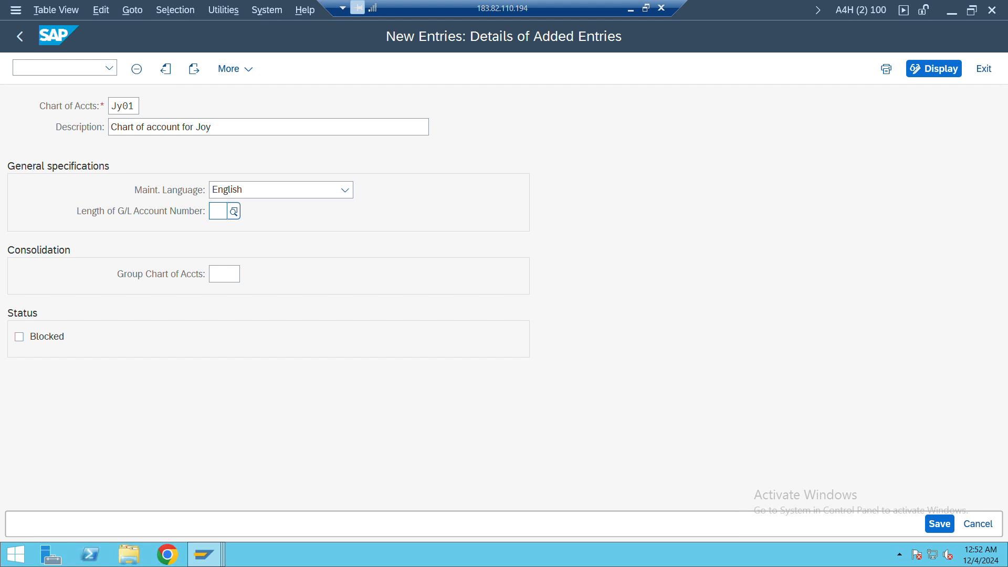
text(6)
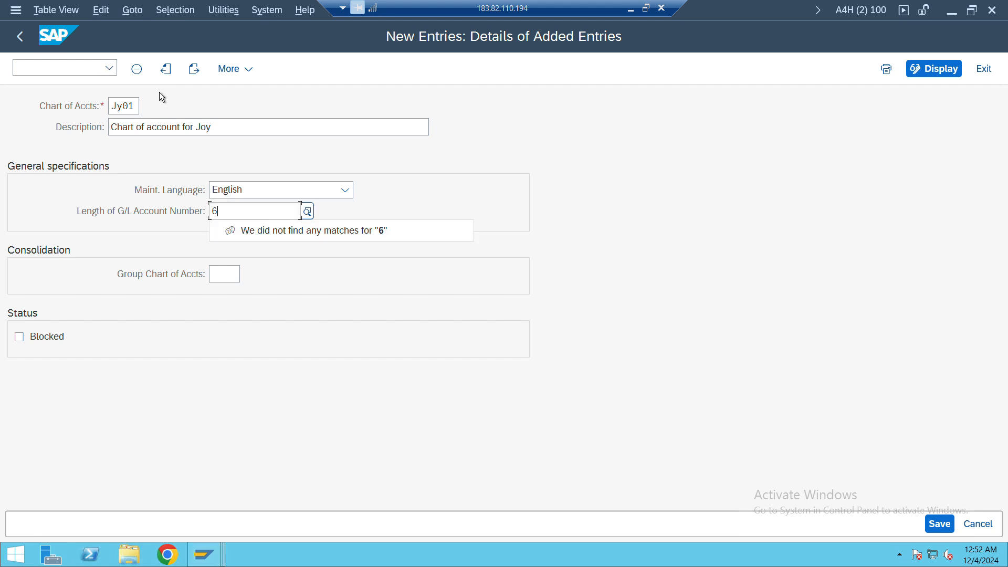
key(Return)
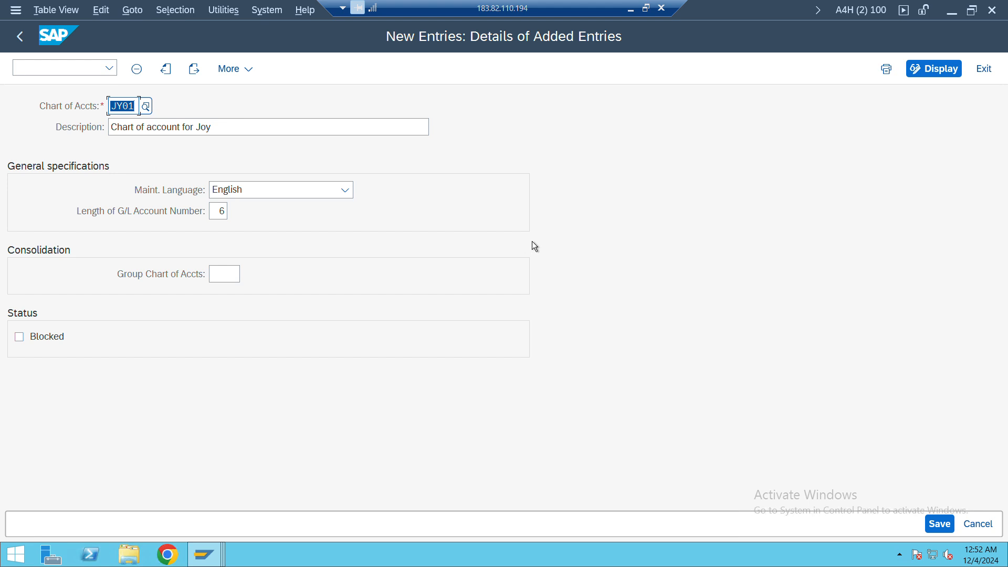
key(ctrl+s)
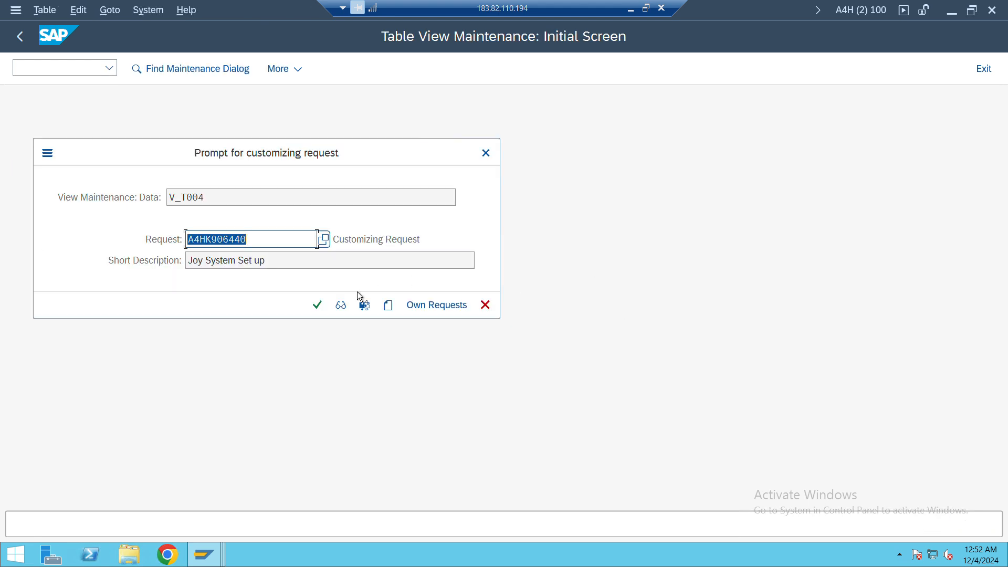
click(320, 304)
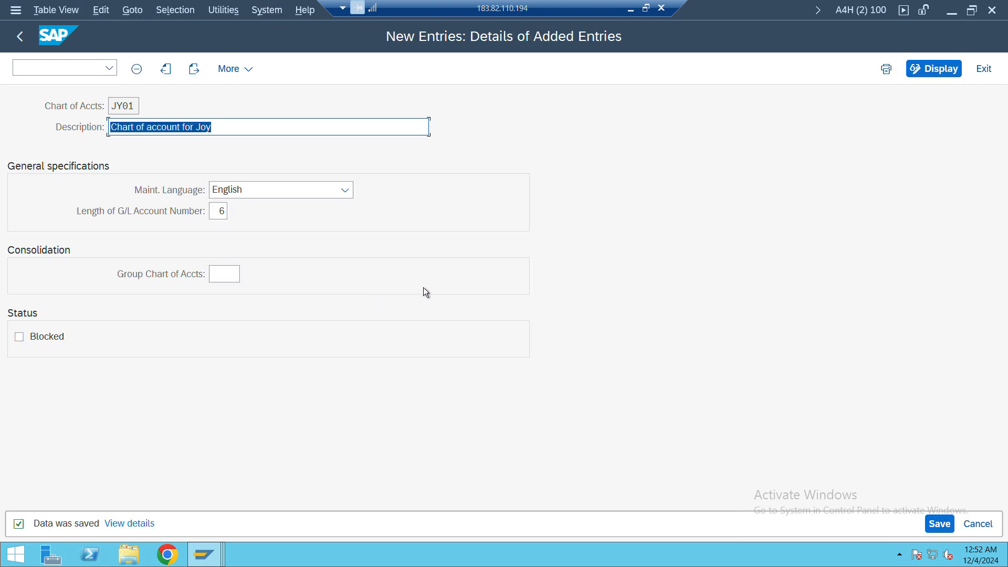
Return to the IMG, open Assign Company Code to Chart of Accounts, and position the list on company code JY01
key(alt+Tab)
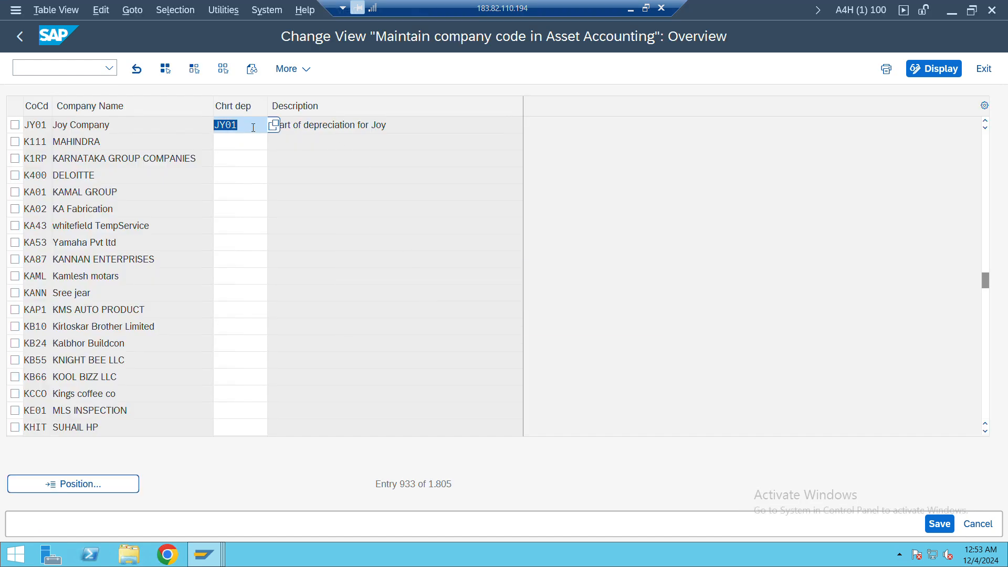
key(alt+Tab)
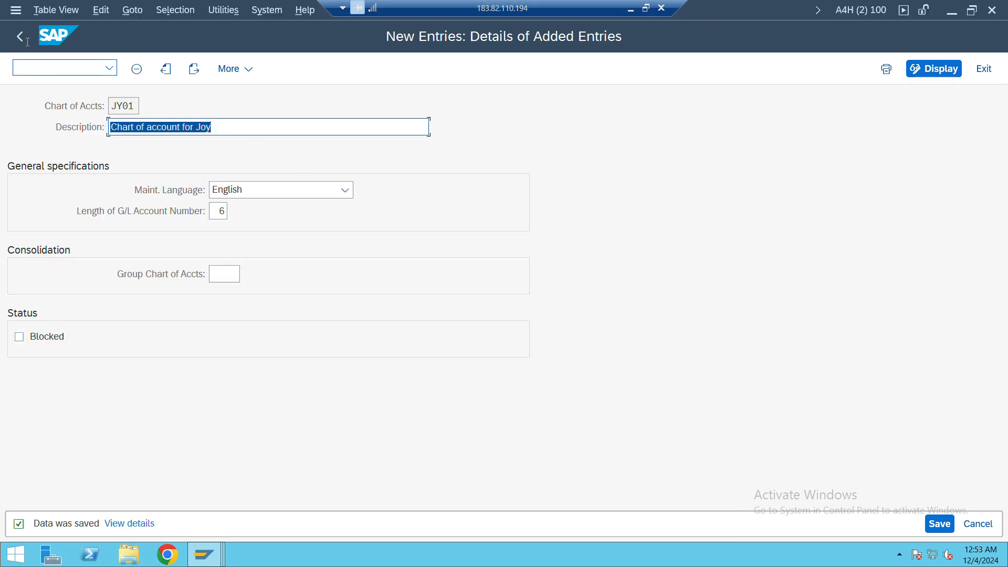
click(20, 37)
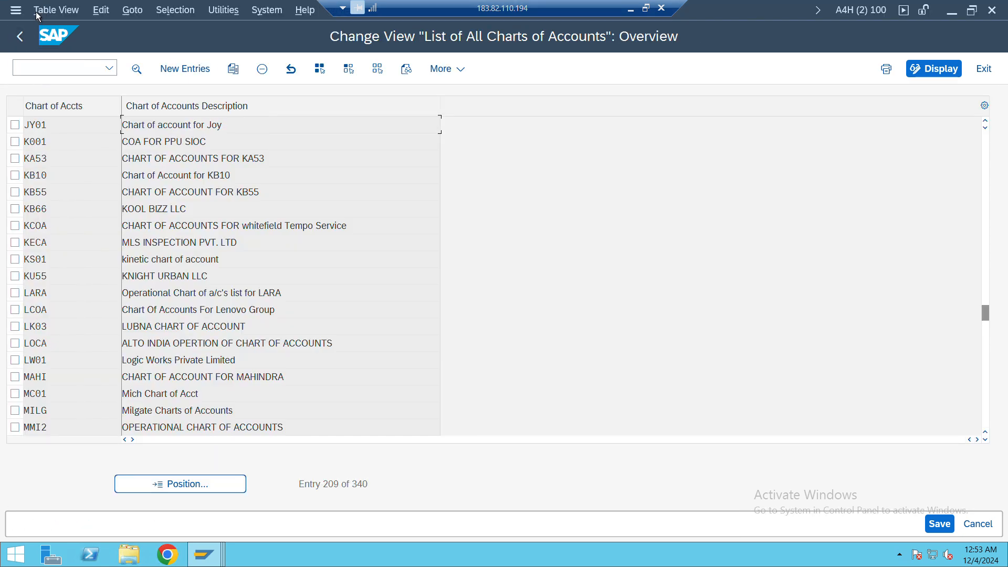
click(20, 36)
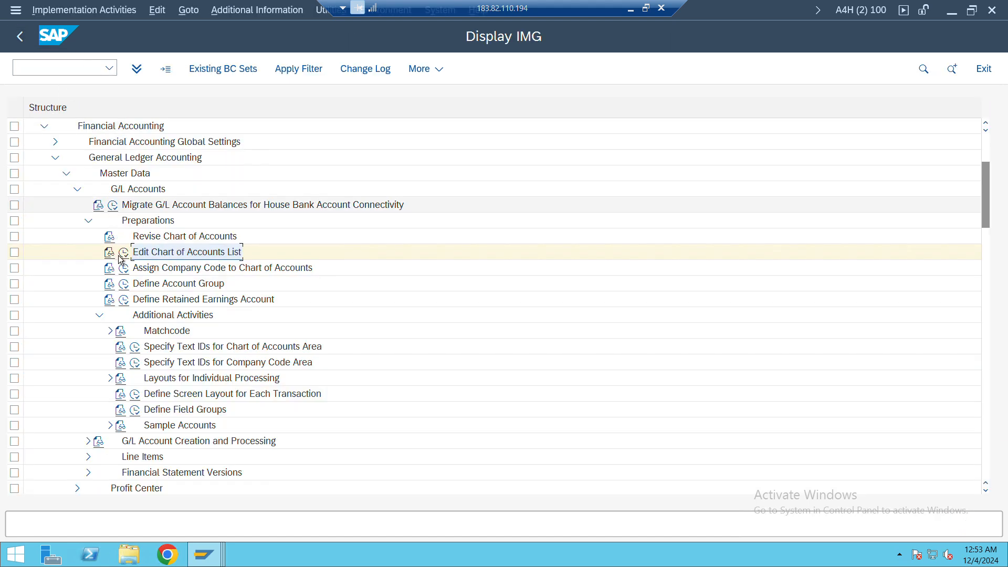
click(125, 269)
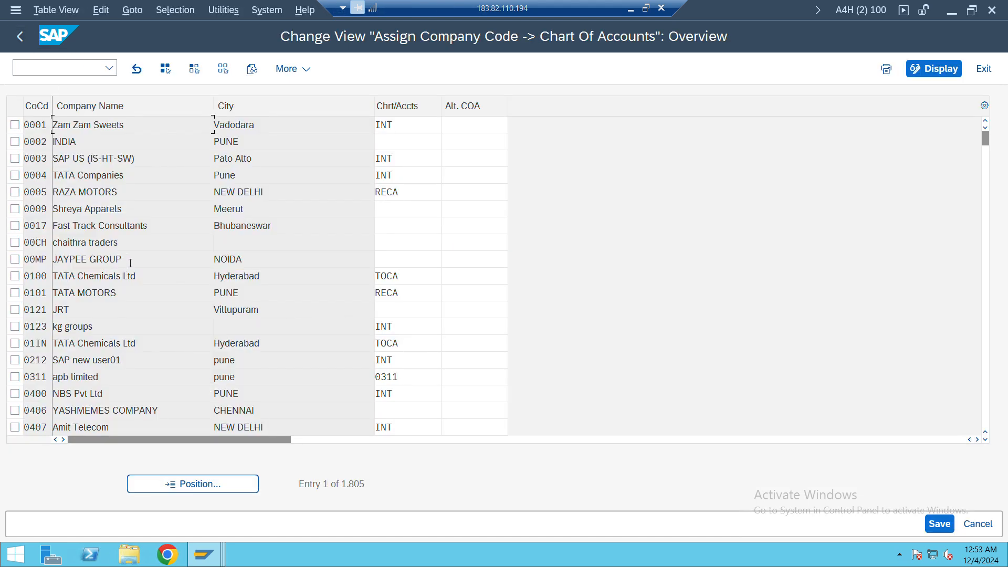
click(204, 484)
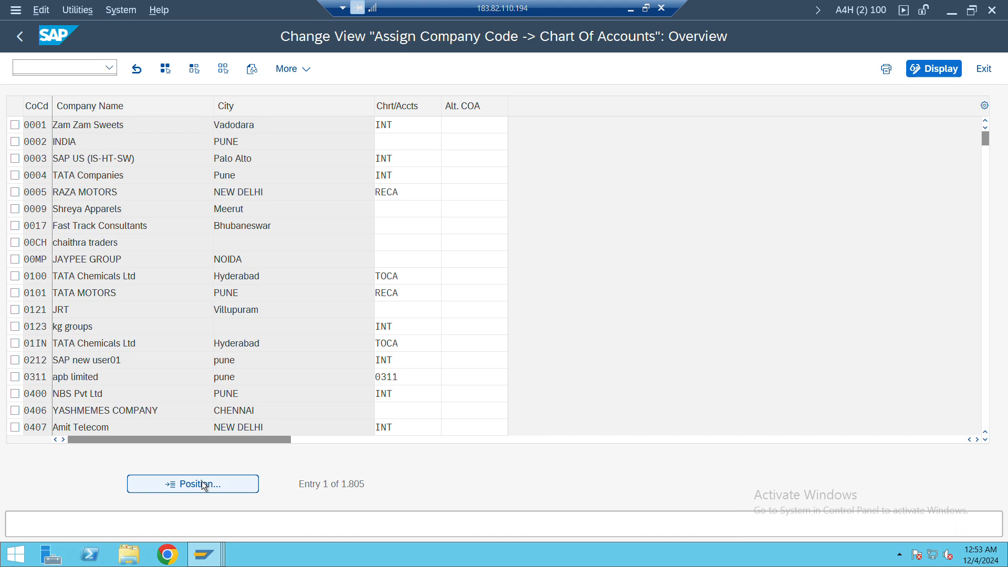
text(jy01)
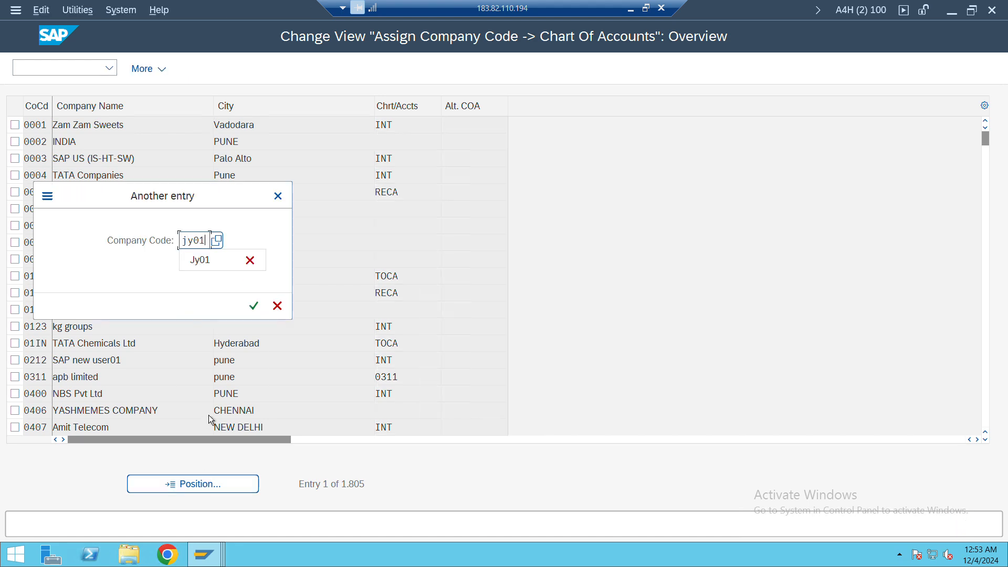
key(Return)
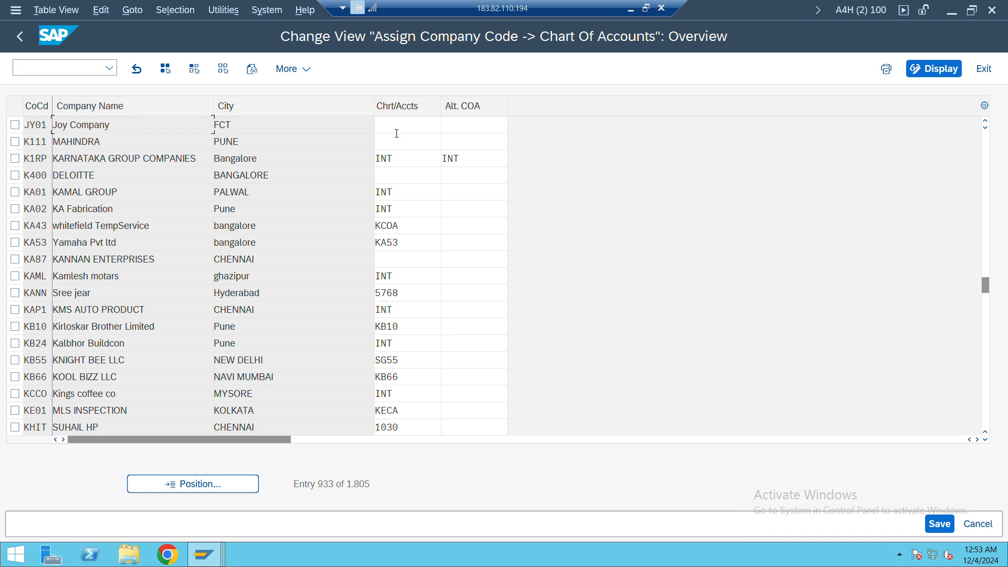
Assign chart of accounts JY01 to company code JY01 and save it in the proposed customizing request
click(400, 126)
text(jy01)
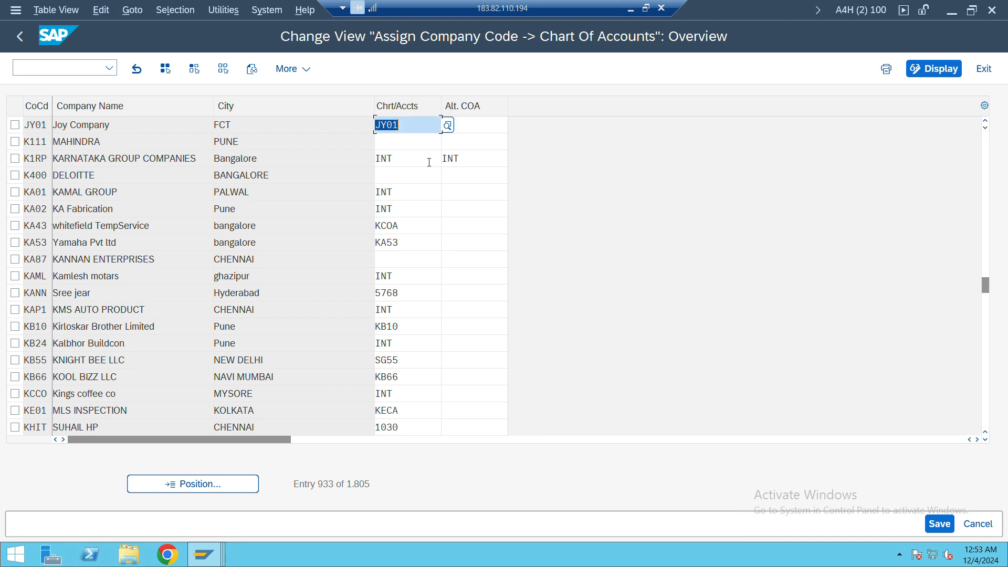
key(ctrl+s)
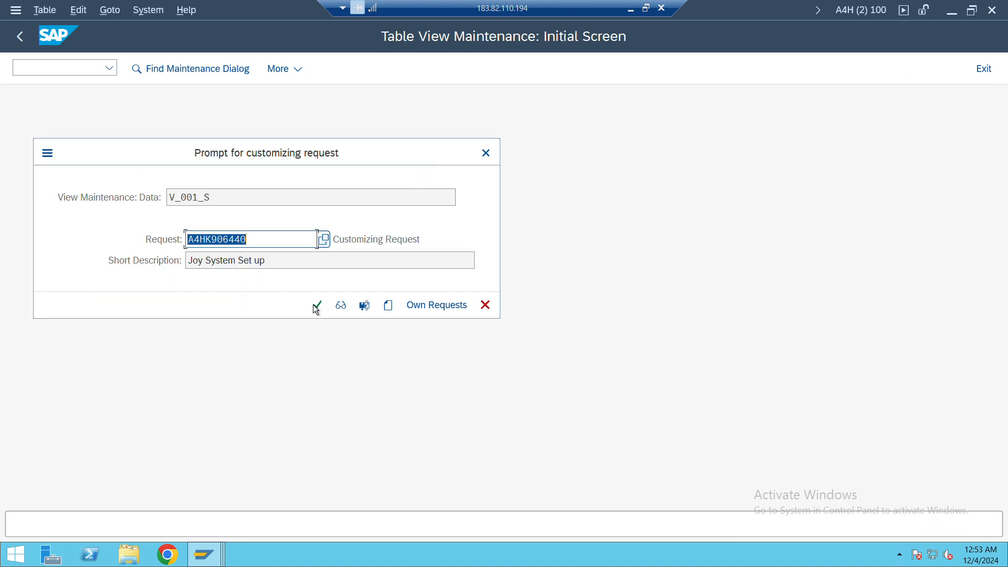
click(318, 306)
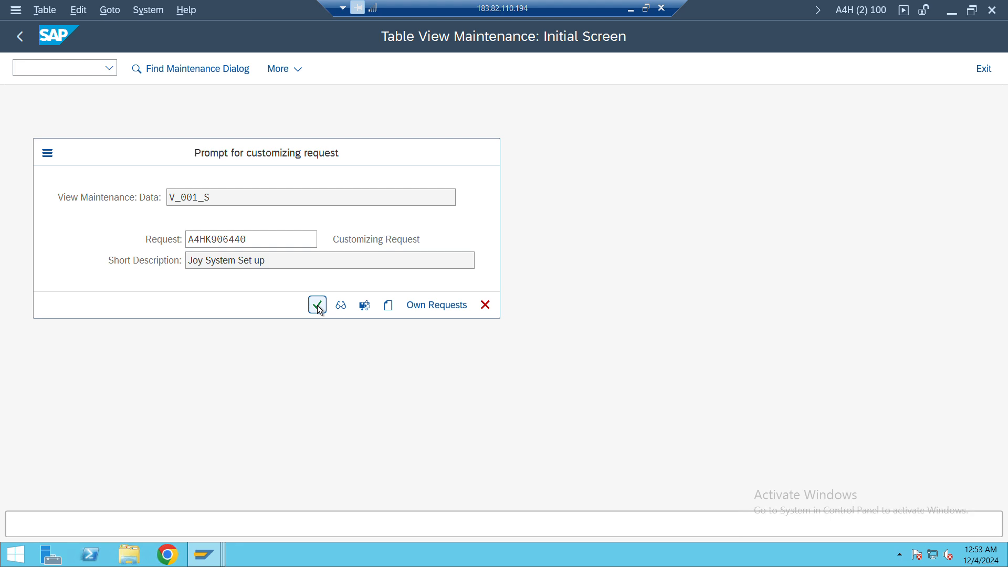
click(21, 37)
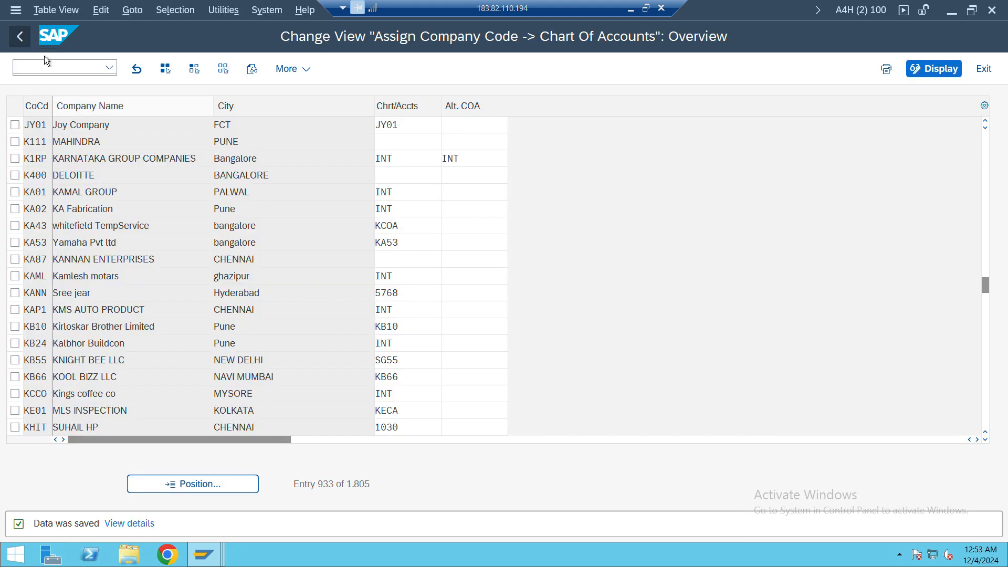
Switch to the Asset Accounting session and try to save the chart of depreciation assignment for company code JY01
key(alt+Tab)
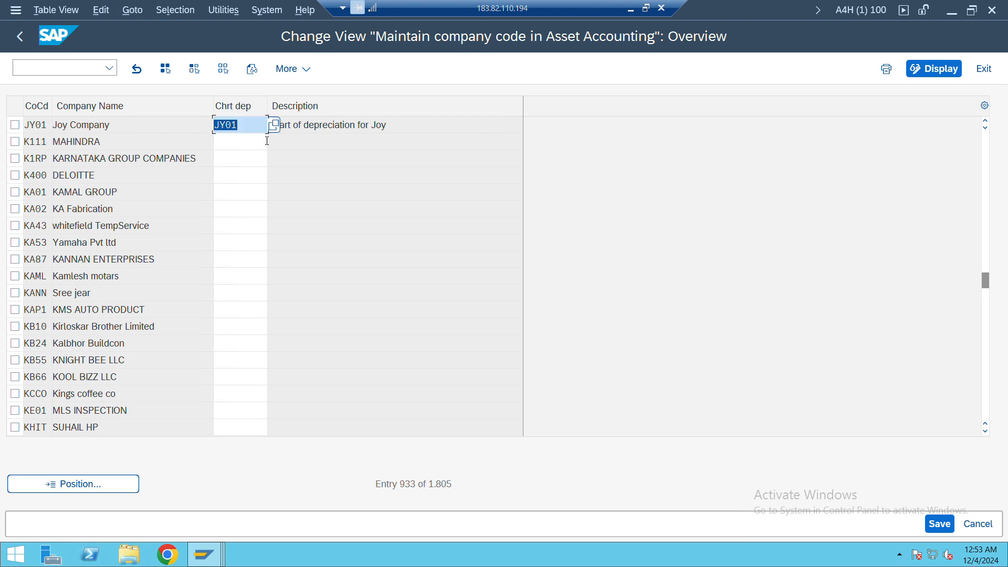
key(ctrl+s)
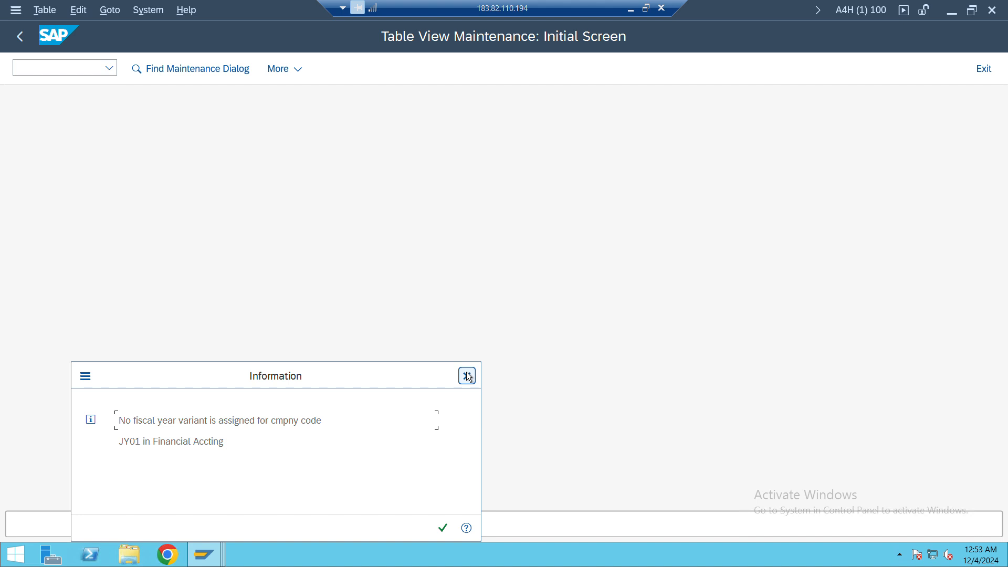
Return to the IMG, expand Fiscal Year and Posting Periods under Ledgers, and view the list of fiscal year variants
click(467, 375)
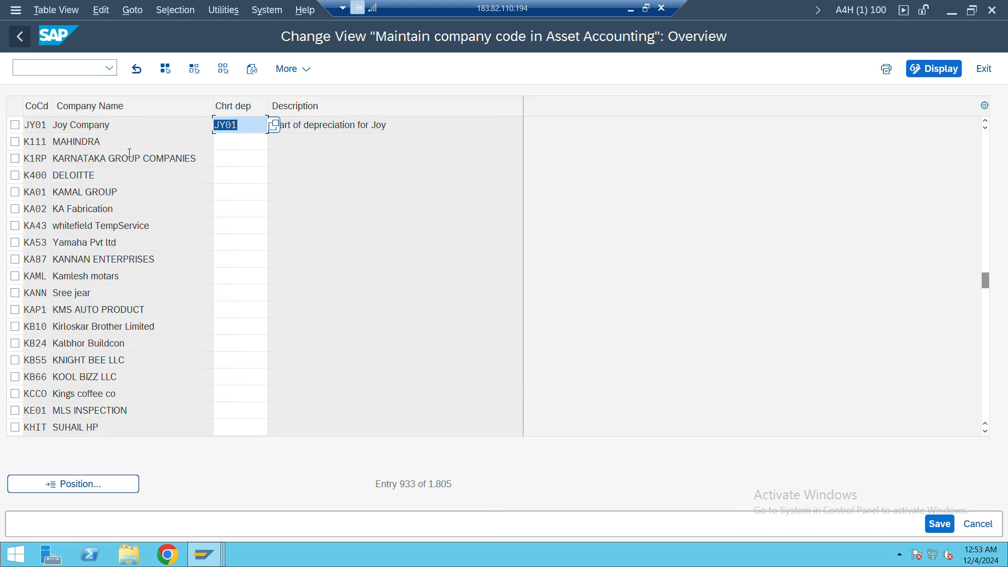
click(19, 36)
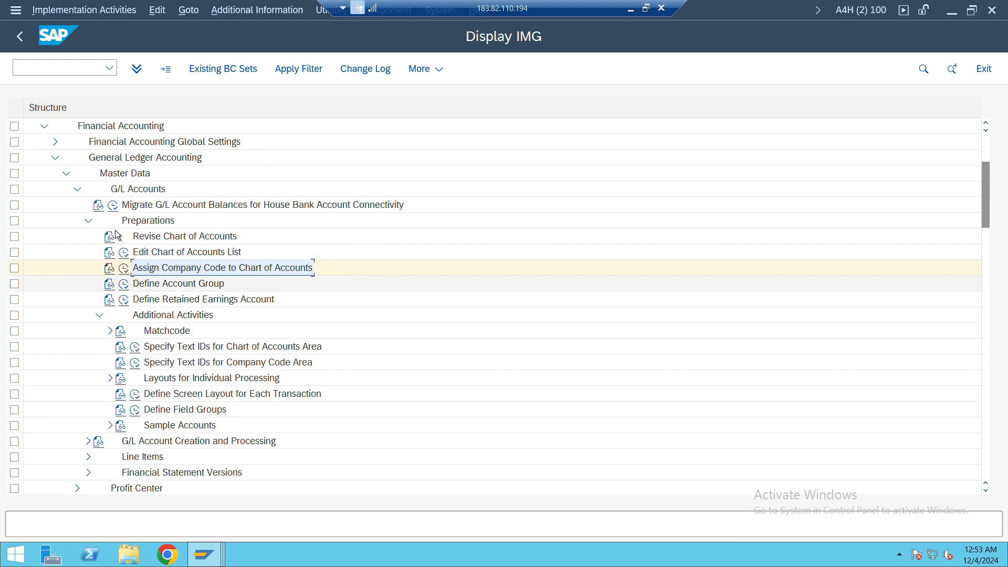
click(88, 221)
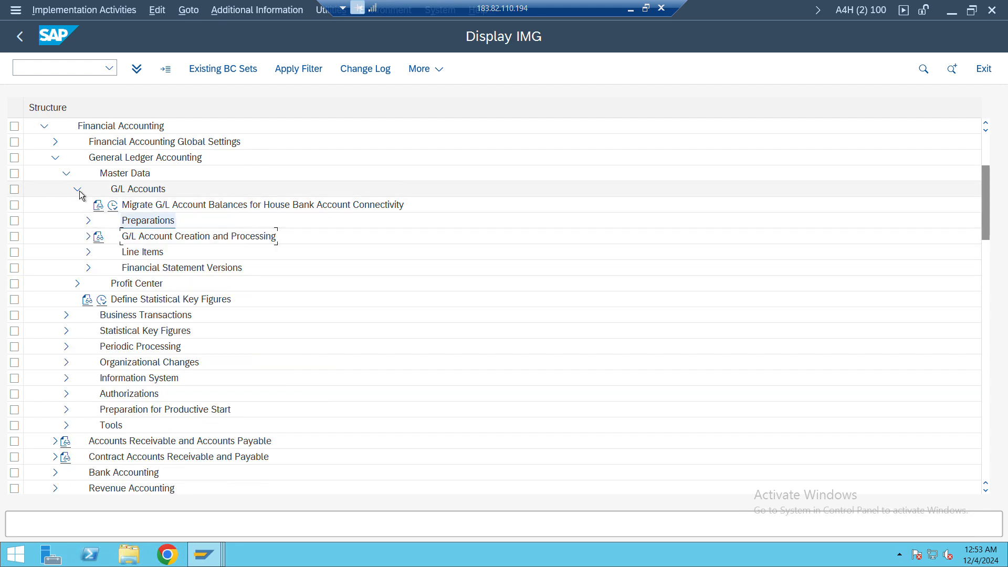
click(77, 190)
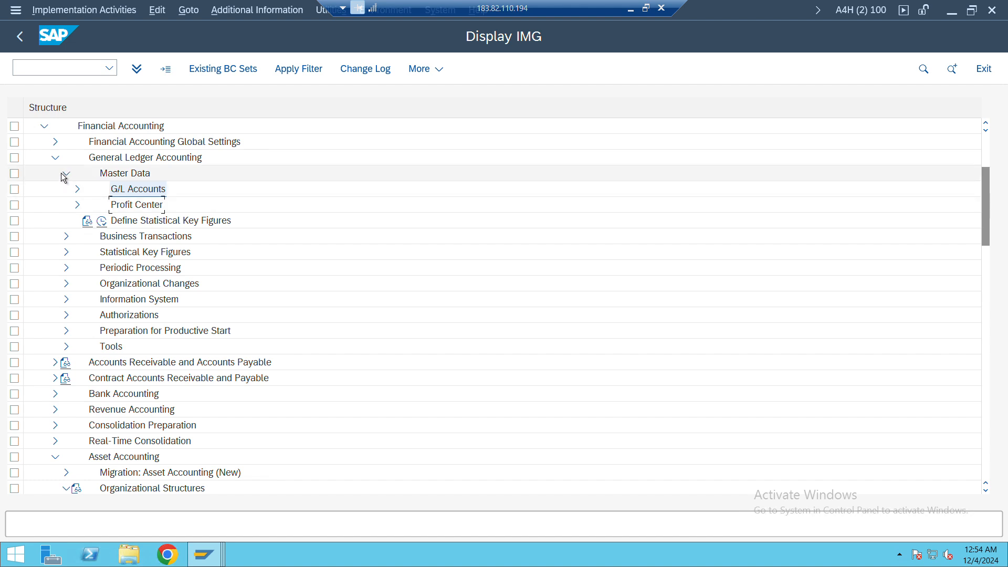
click(55, 142)
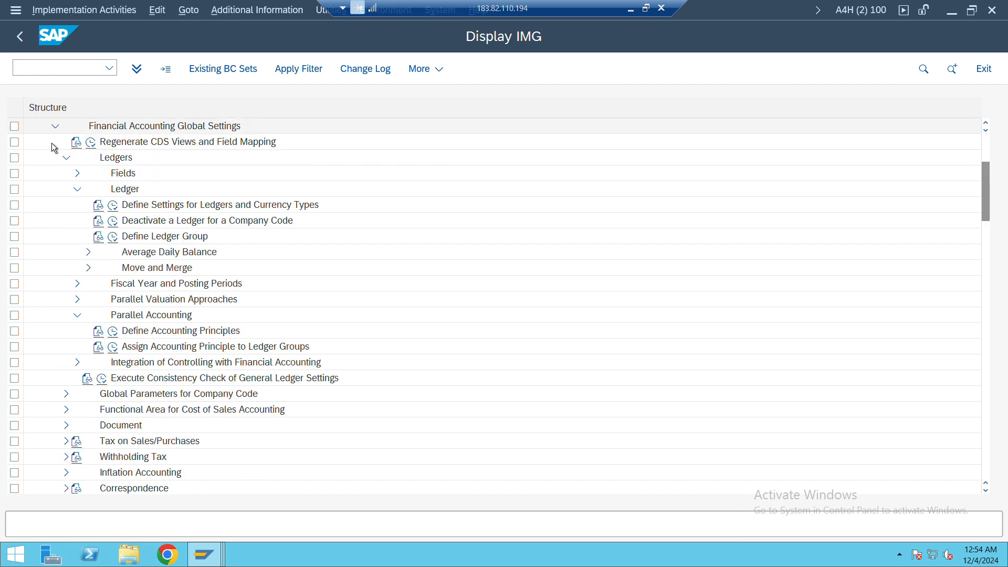
click(77, 190)
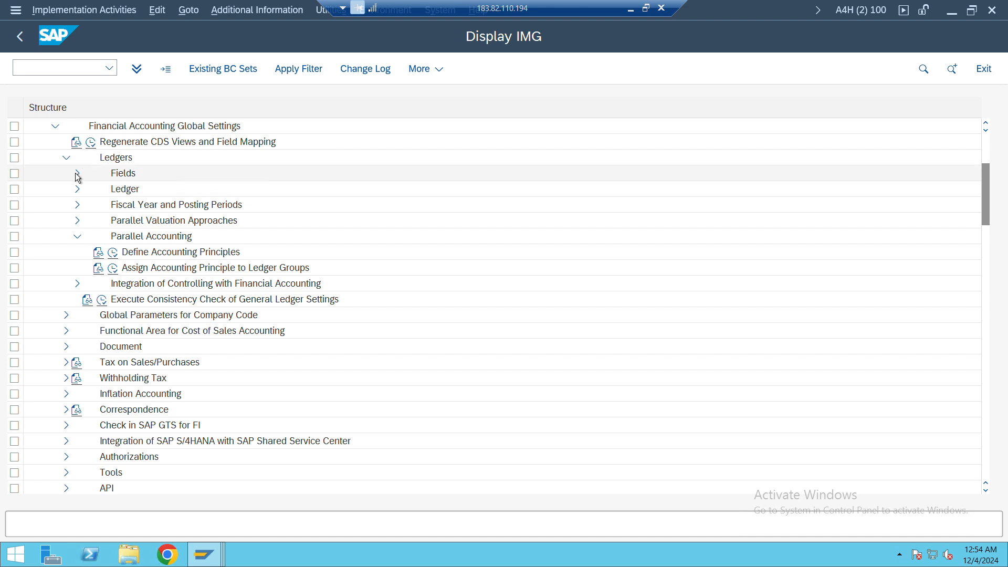
click(77, 173)
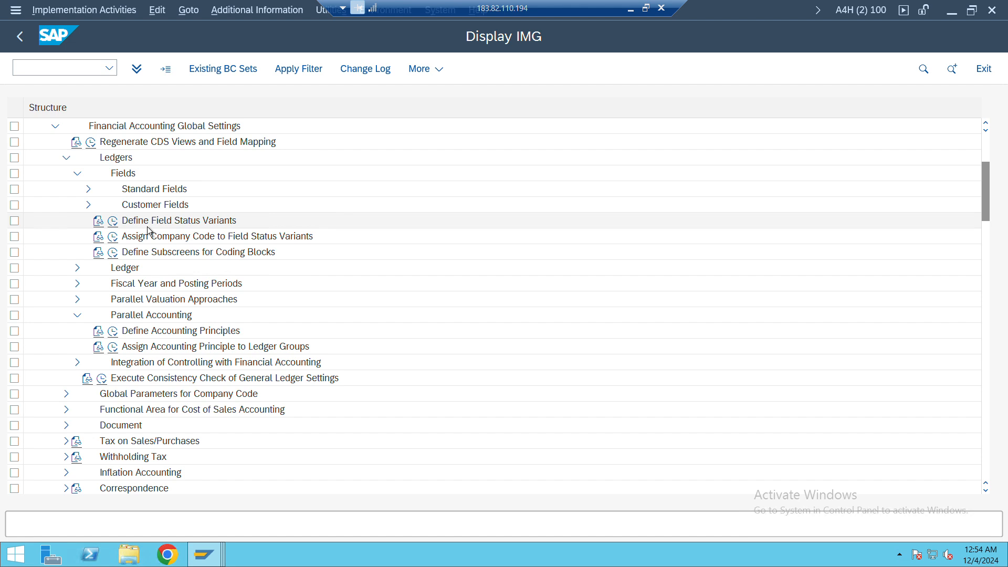
click(78, 284)
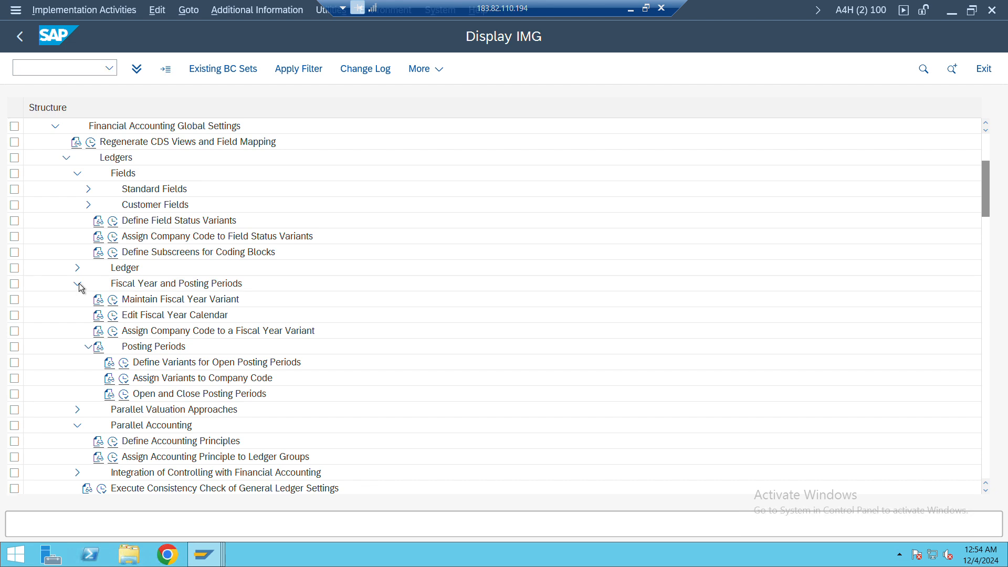
click(114, 298)
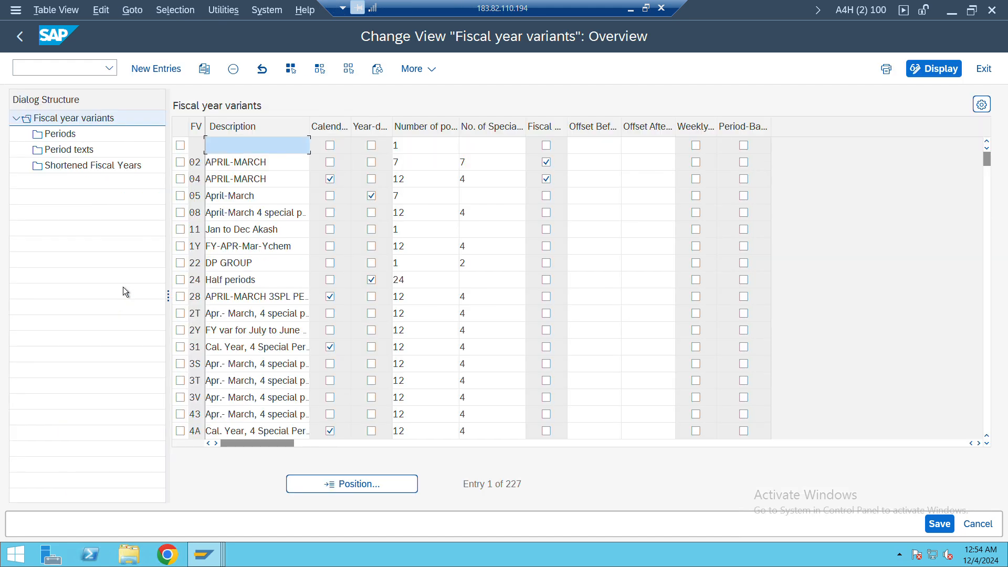
click(21, 37)
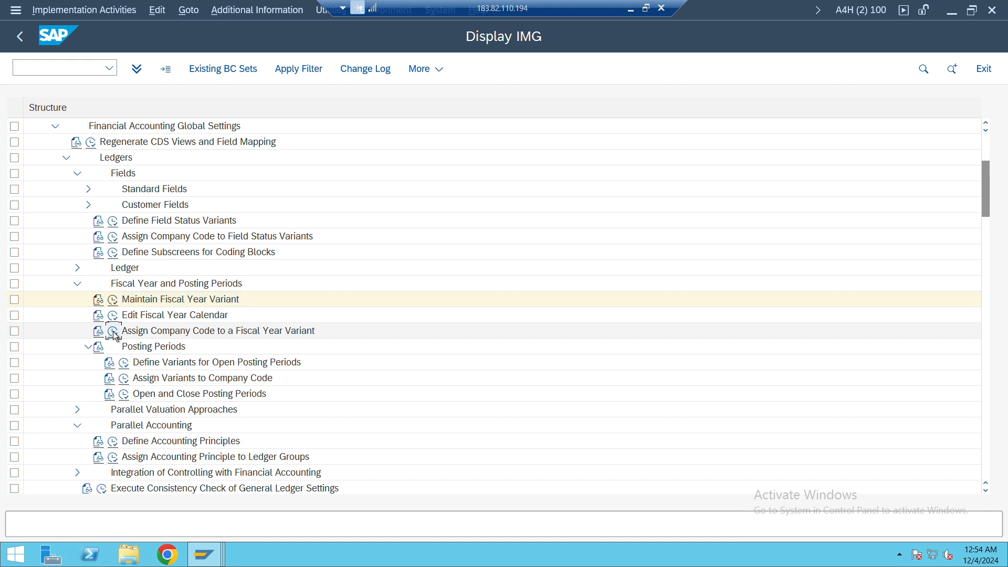
Open Assign Company Code to a Fiscal Year Variant and position the list on company code JY01
click(114, 331)
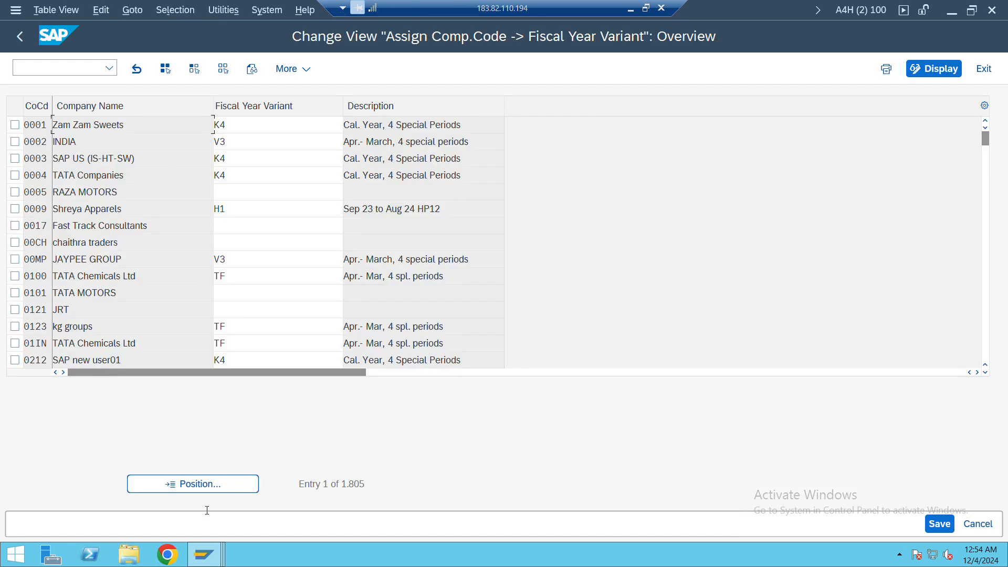
click(222, 484)
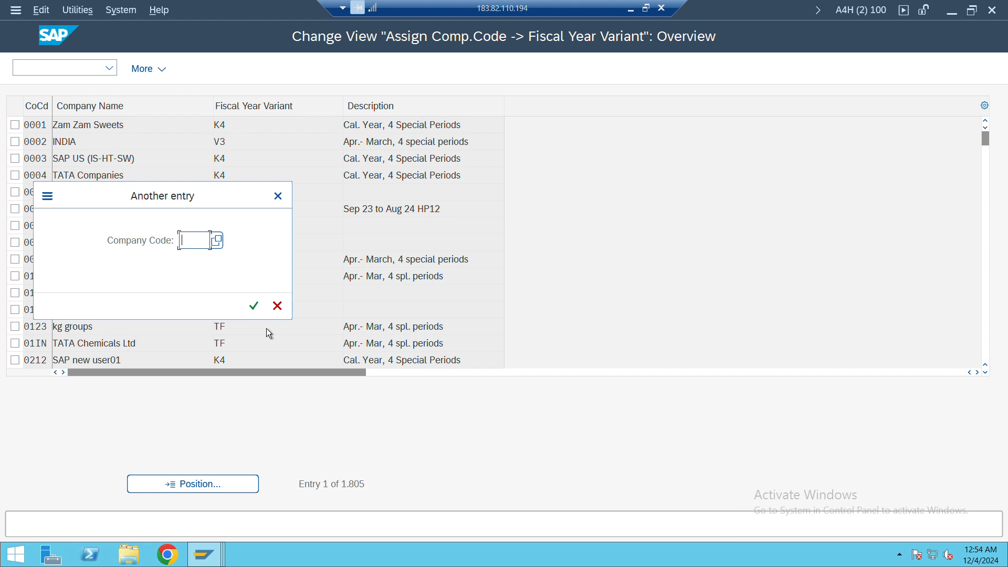
text(jy0)
key(Return)
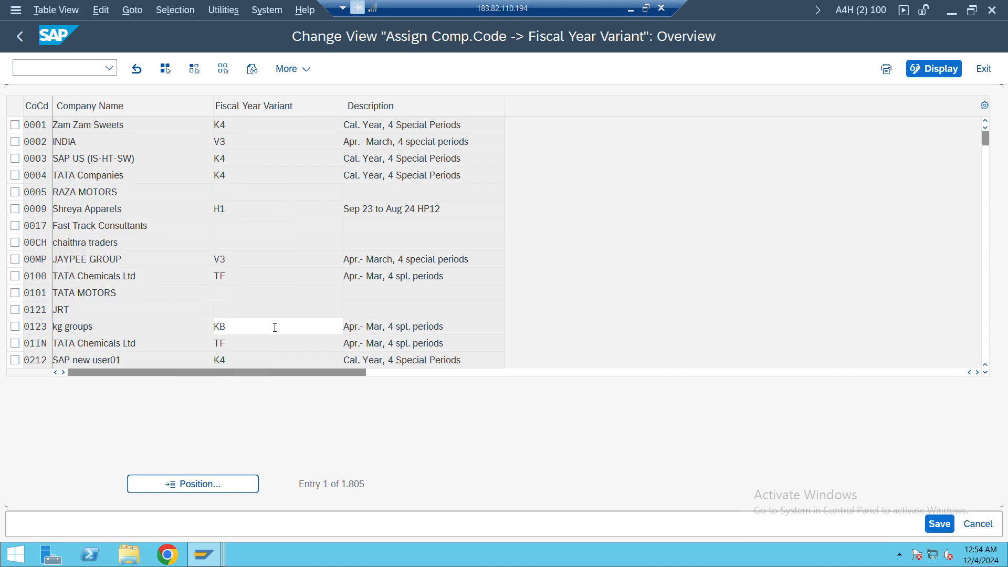
Assign fiscal year variant K4 to company code JY01 and save it in the proposed customizing request
click(242, 121)
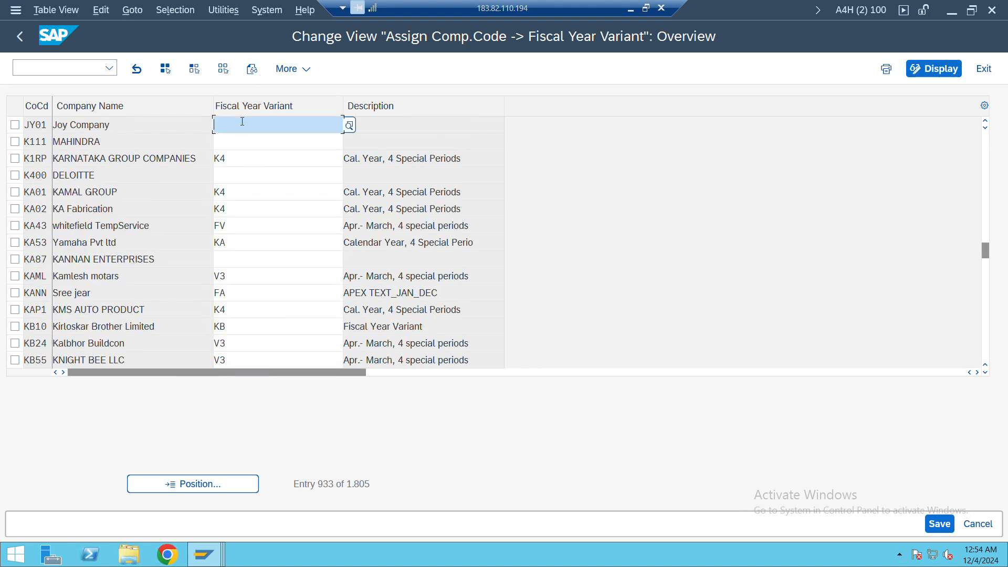
text(K4)
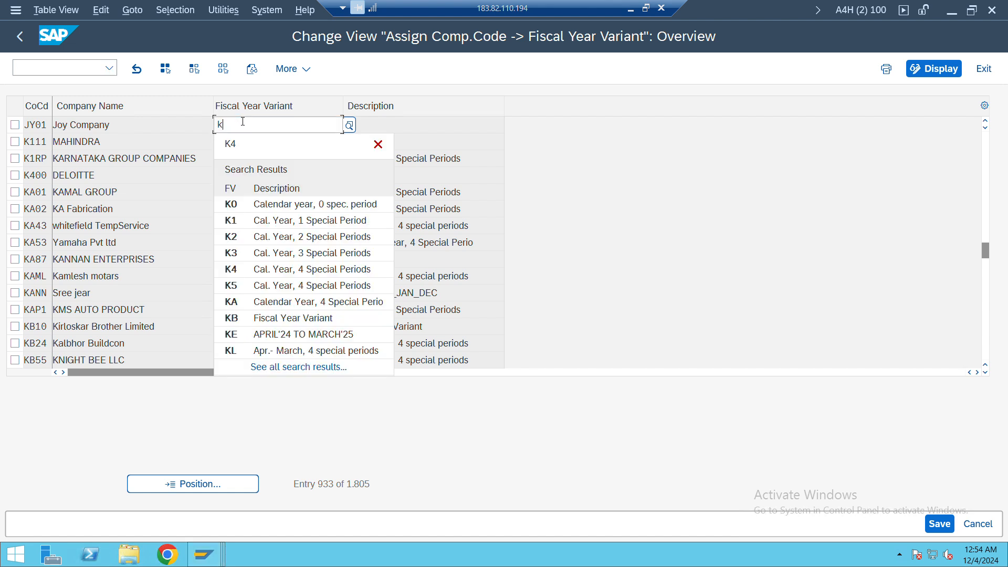
key(Return)
key(ctrl+s)
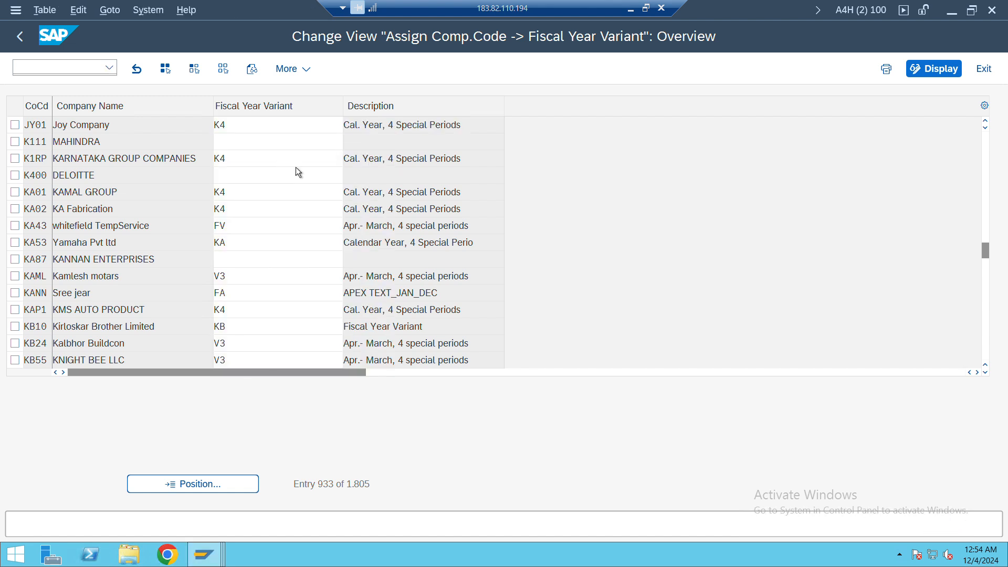
click(317, 306)
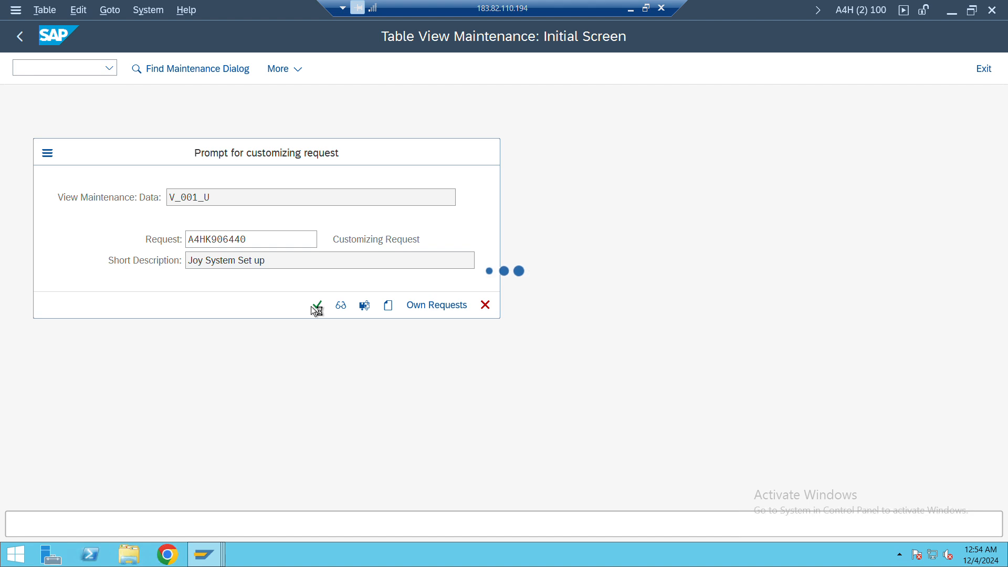
Switch to the Asset Accounting session and retry saving chart of depreciation JY01 for company code JY01
key(alt+Tab)
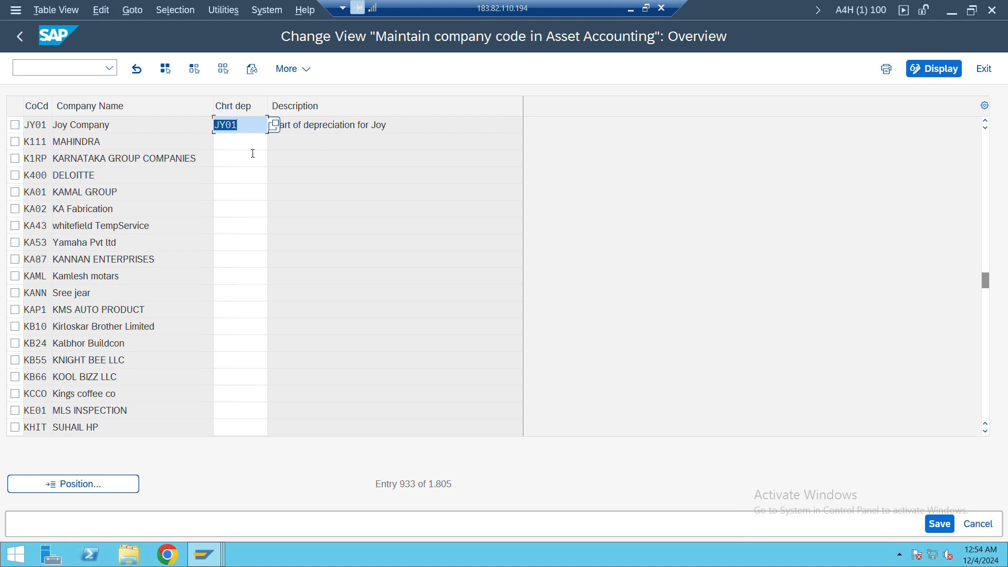
key(alt+Tab)
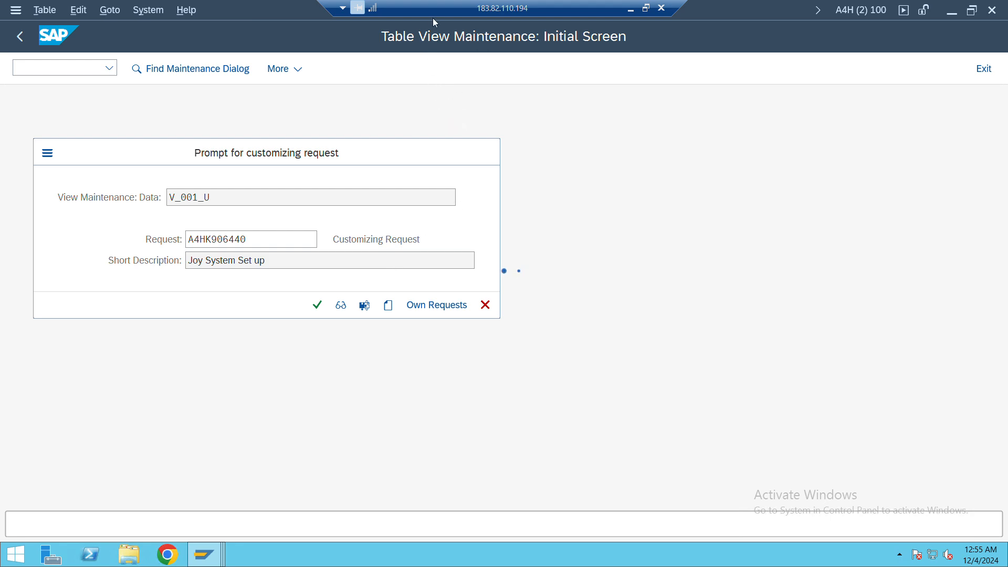
key(alt+Tab)
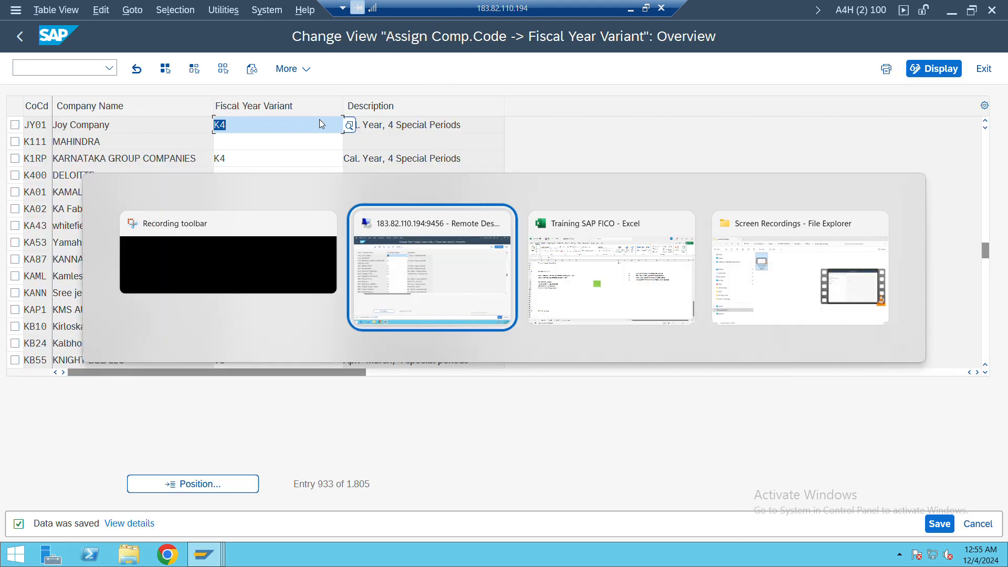
key(alt)
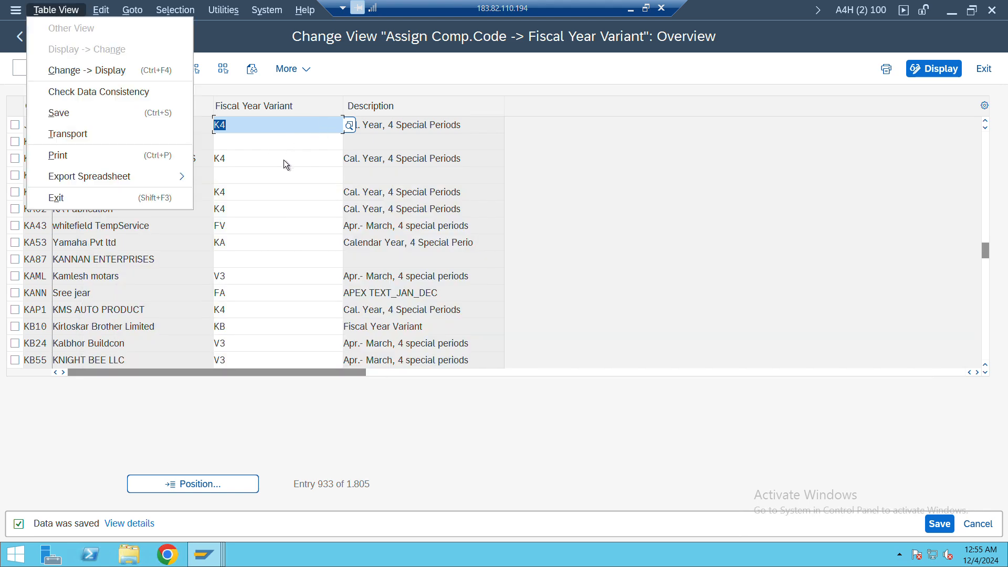
click(283, 159)
key(alt+Tab)
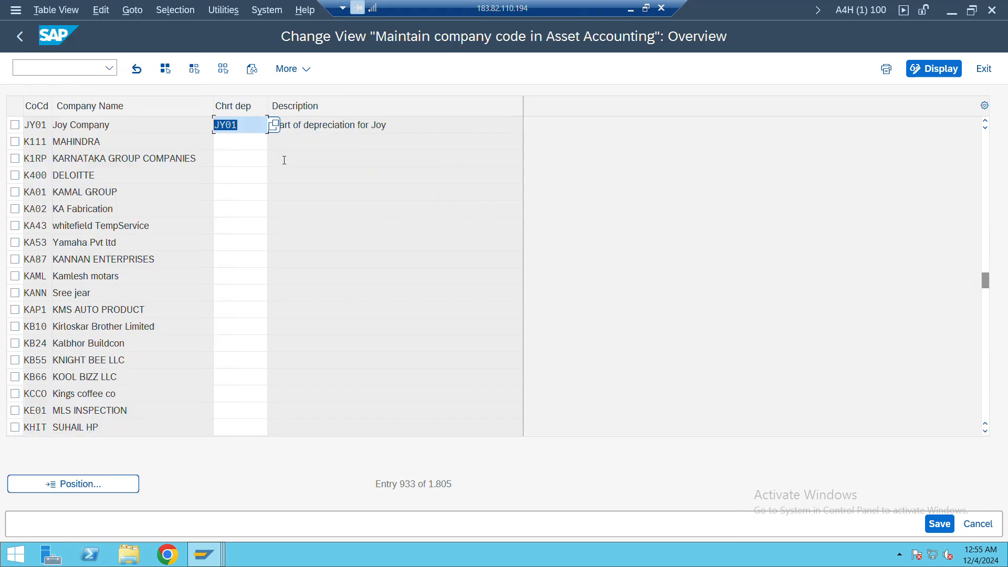
key(F3)
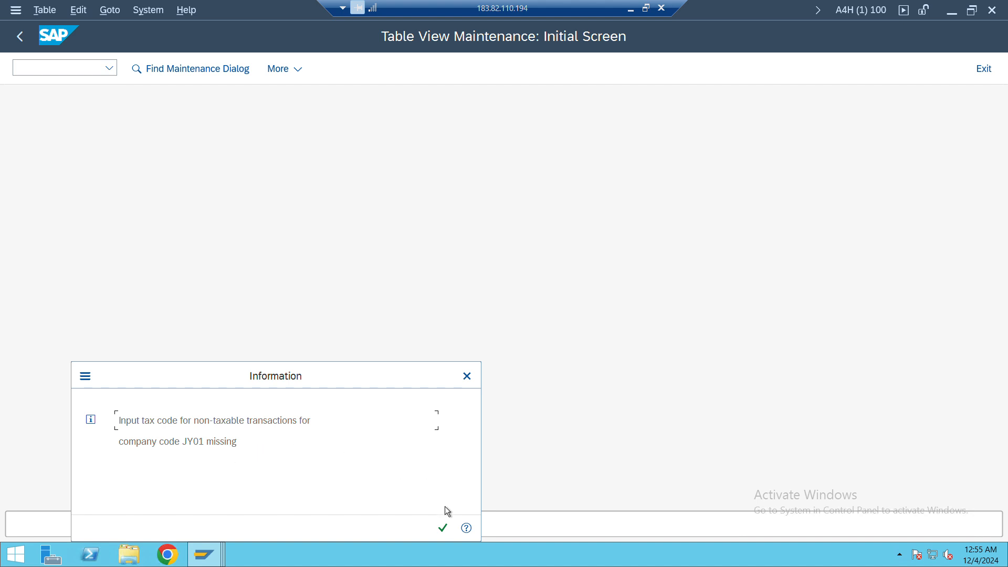
click(446, 525)
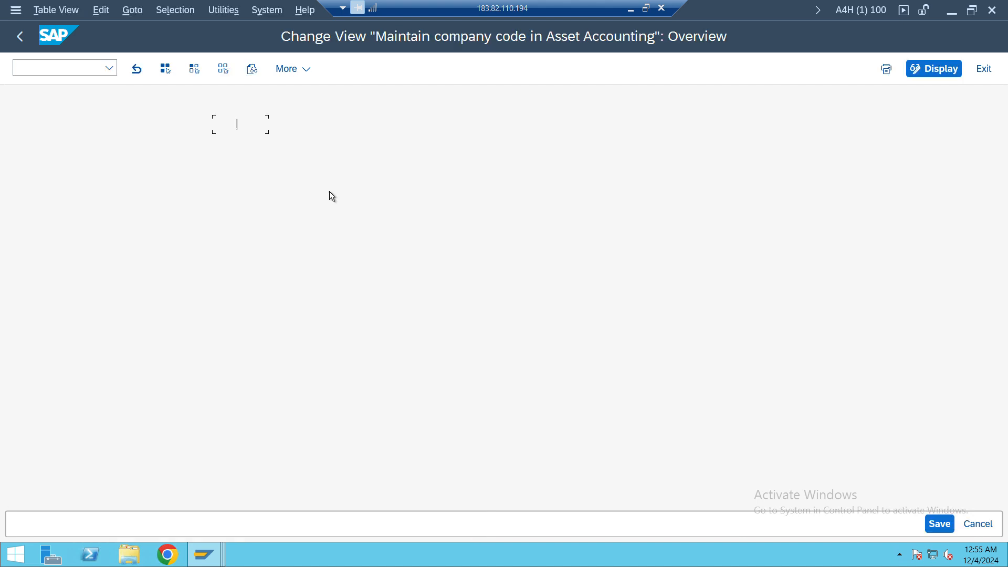
Return to the IMG session and open Assign Tax Codes for Non-Taxable Transactions among the Tax on Sales/Purchases posting settings
key(alt+Tab)
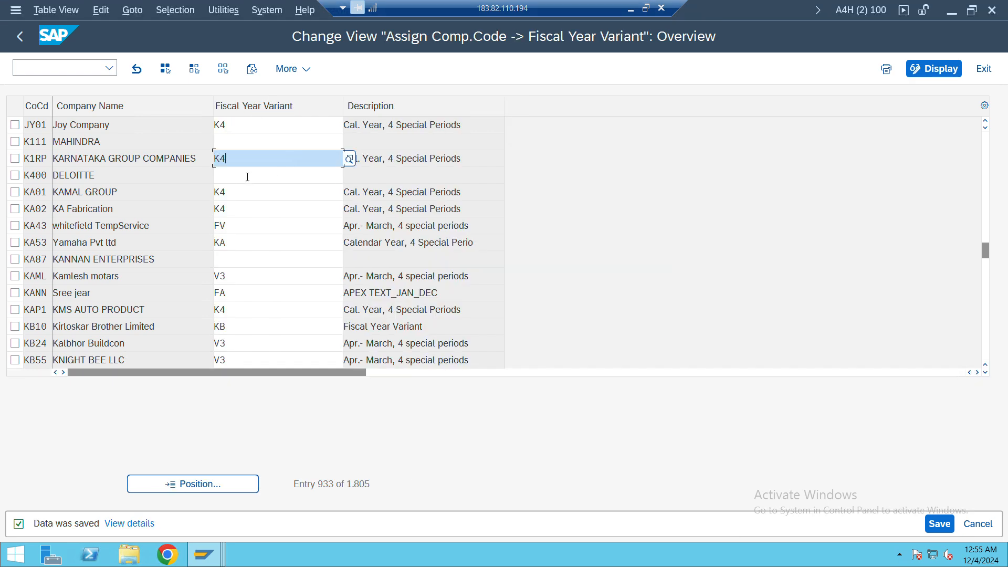
click(22, 38)
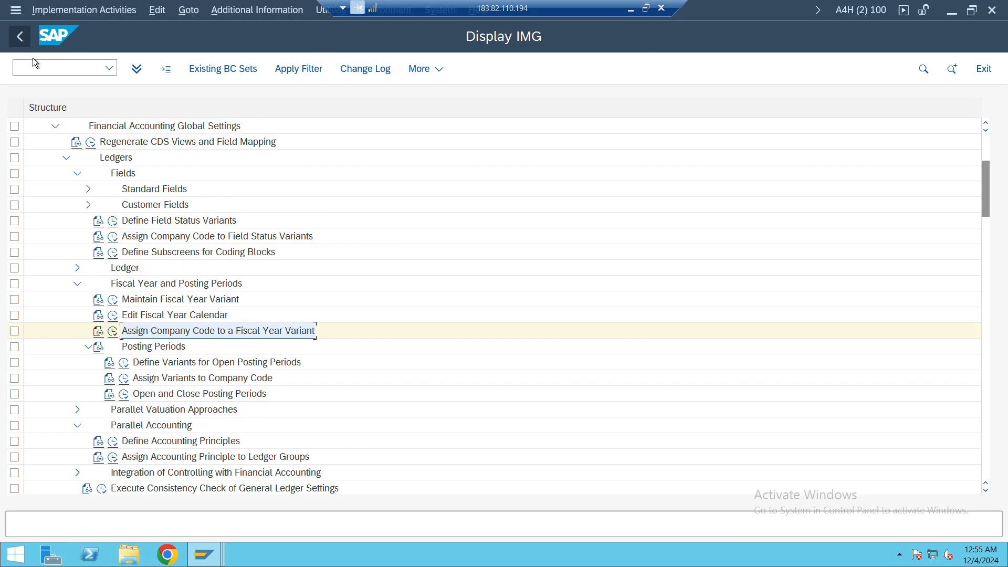
click(66, 159)
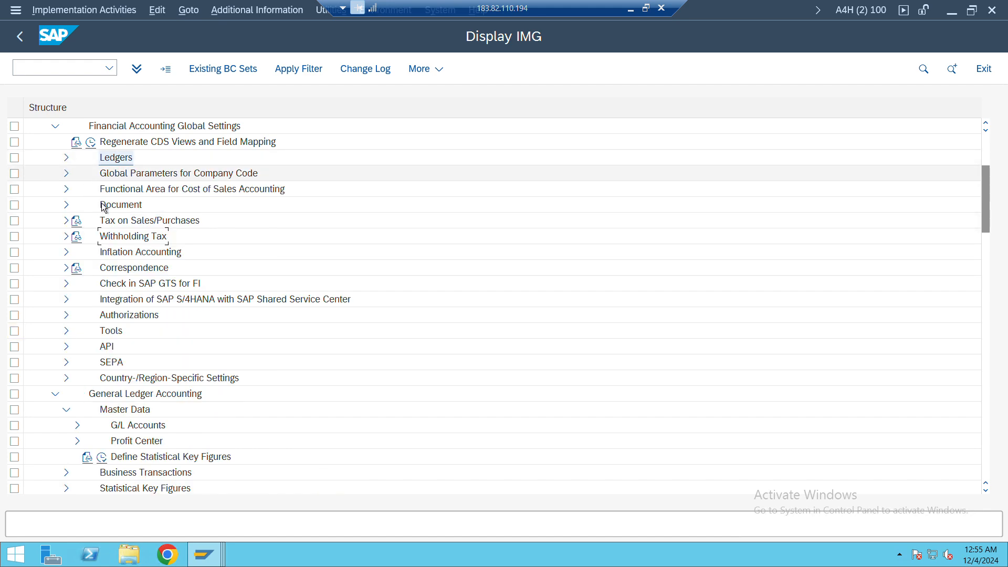
click(66, 220)
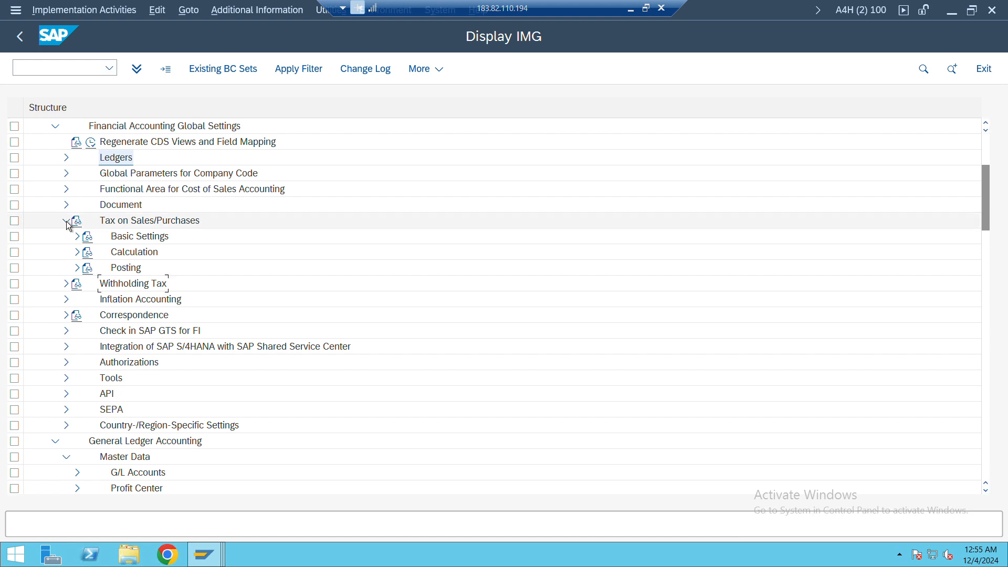
click(77, 268)
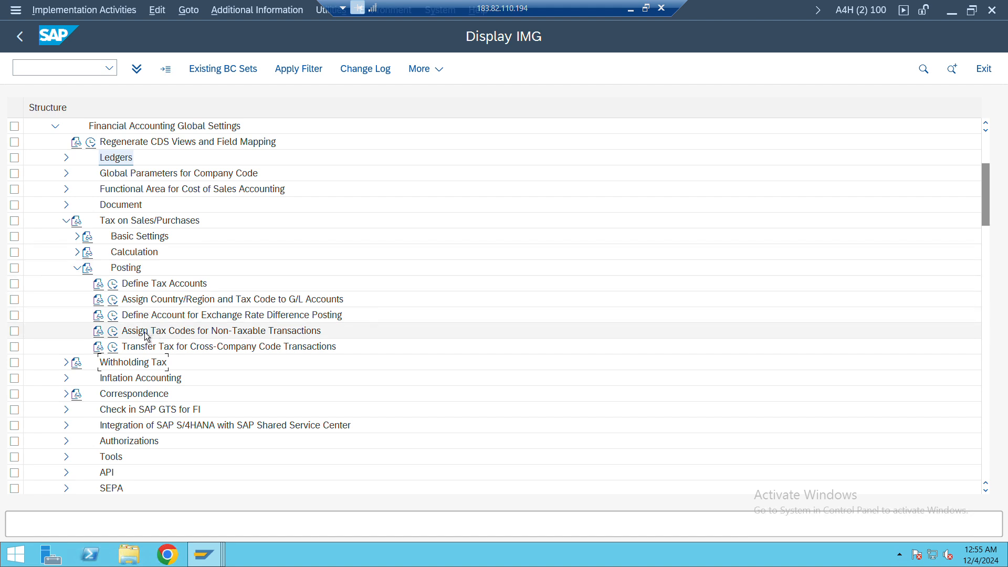
click(113, 331)
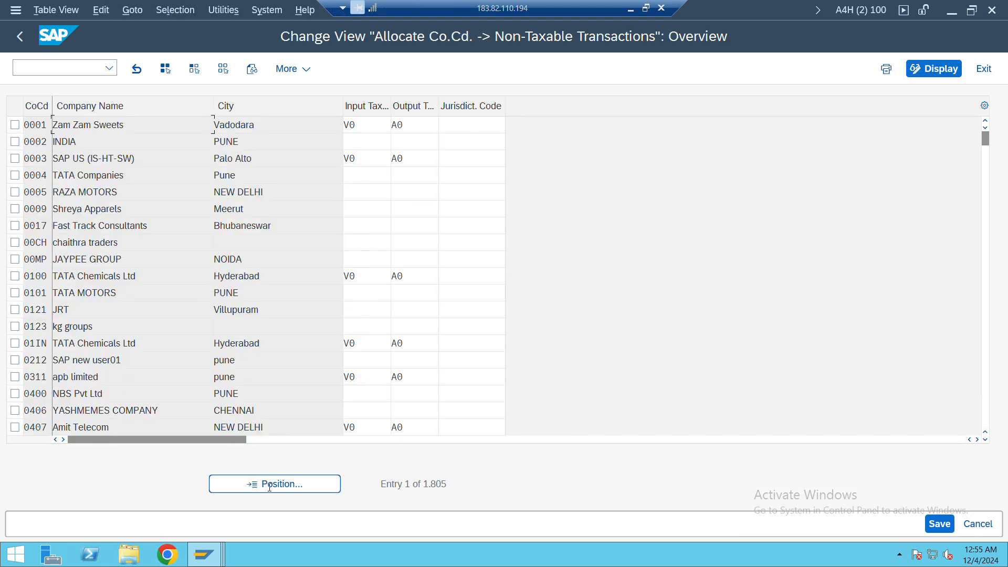
Position the non-taxable transactions list on company code JY01
click(268, 488)
text(jy0)
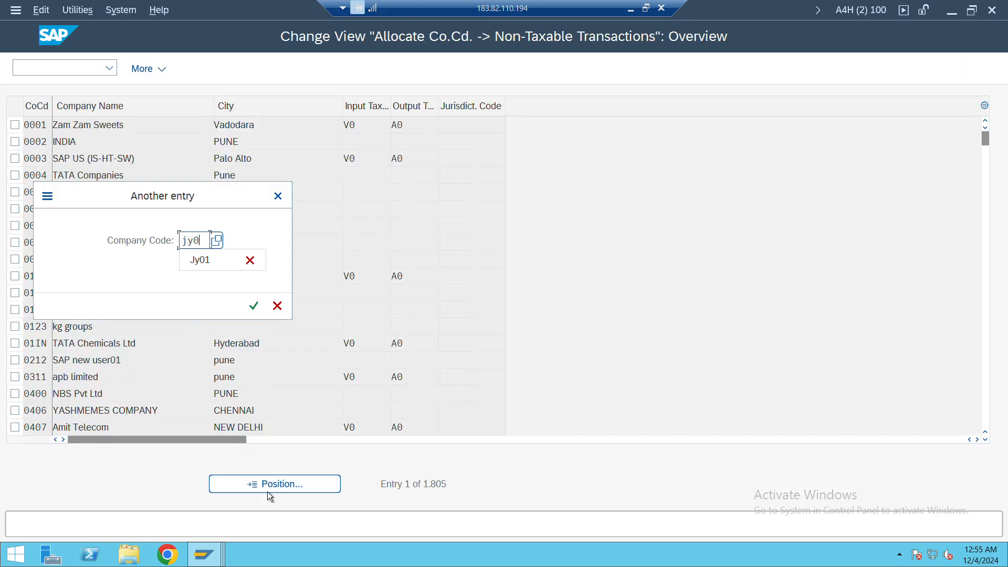
text(1)
key(Return)
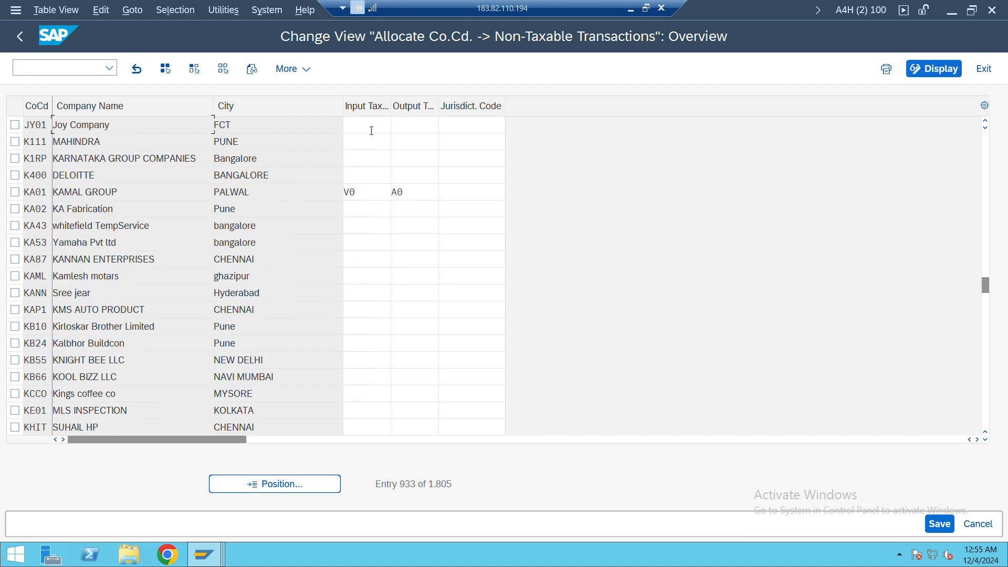
Set company code JY01's non-taxable input tax code to I0 and output tax code to O0, accepting any warnings
click(371, 131)
text(I0)
key(Tab)
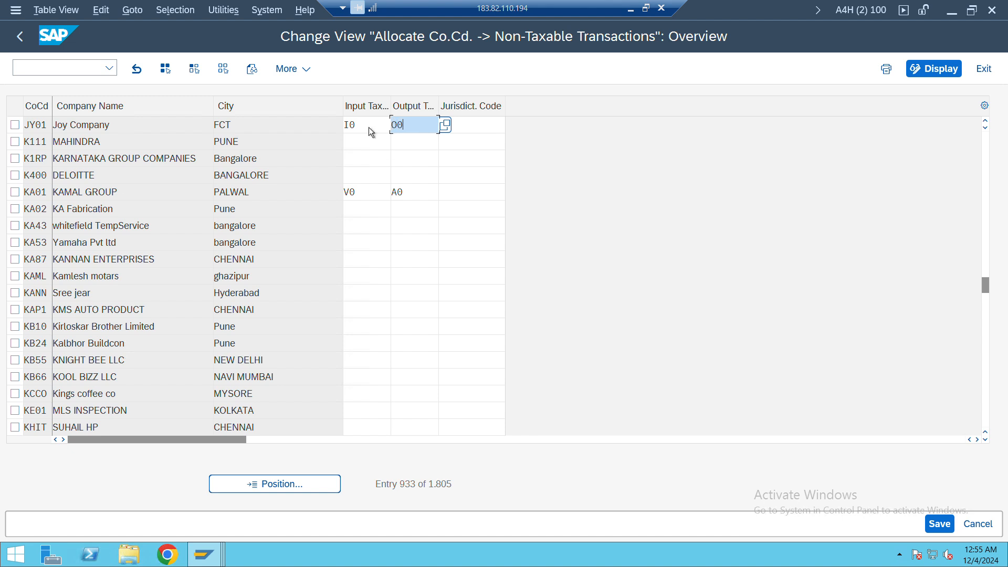
key(Return)
key(Return)
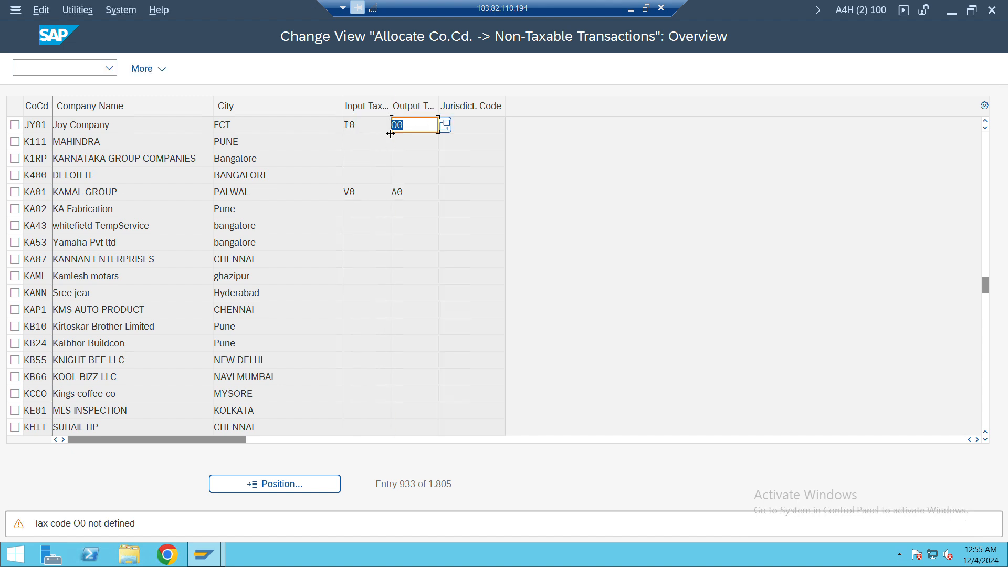
key(Return)
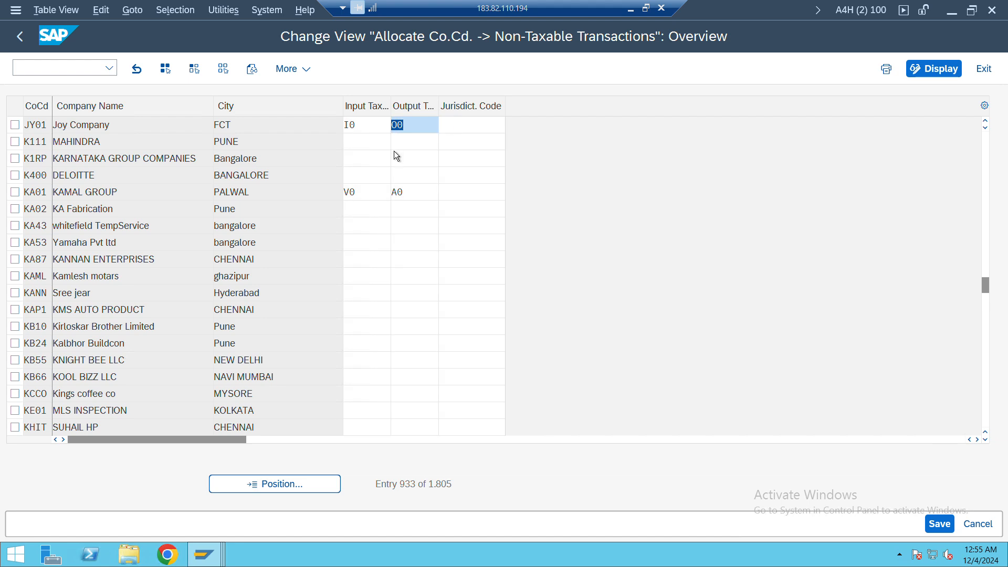
Save the non-taxable tax codes and, in the Asset Accounting session, company code JY01's chart of depreciation assignment under customizing request A4HK906440
key(ctrl+s)
click(317, 307)
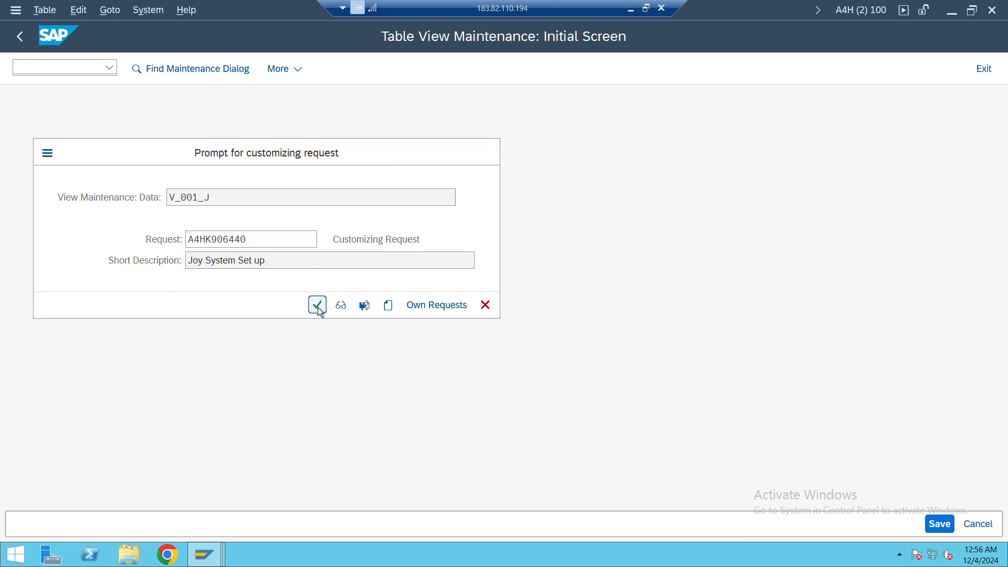
key(alt+Tab)
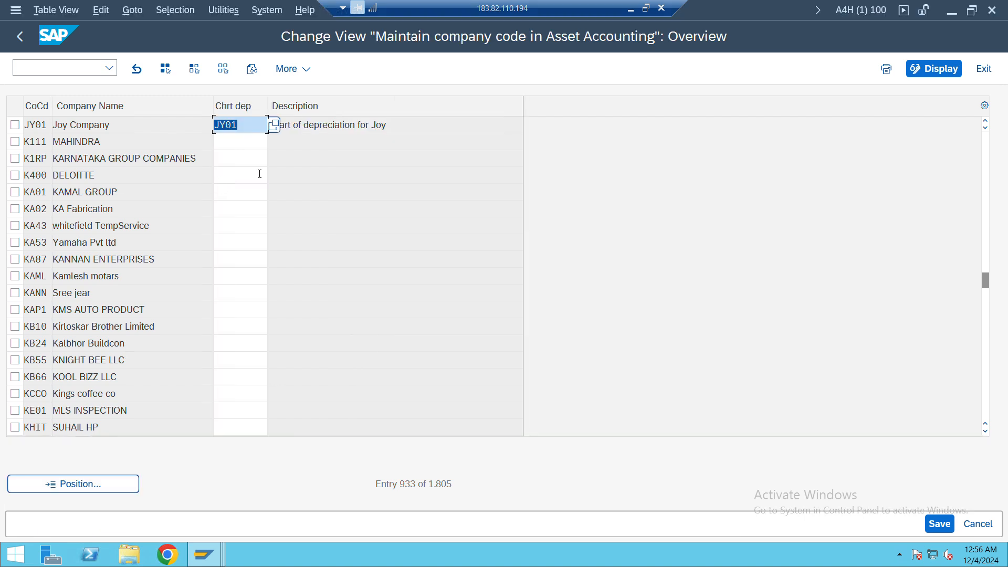
key(ctrl+s)
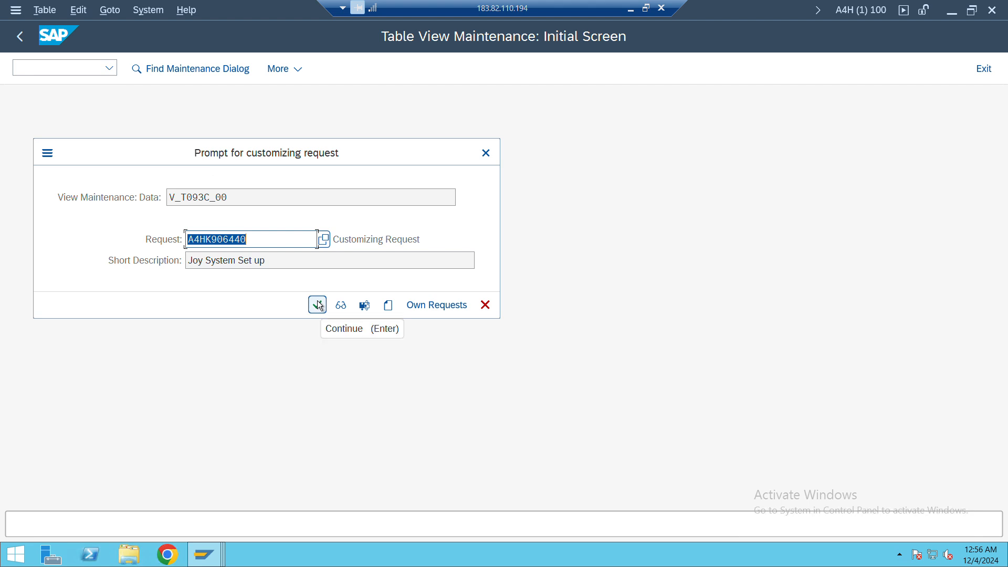
click(318, 304)
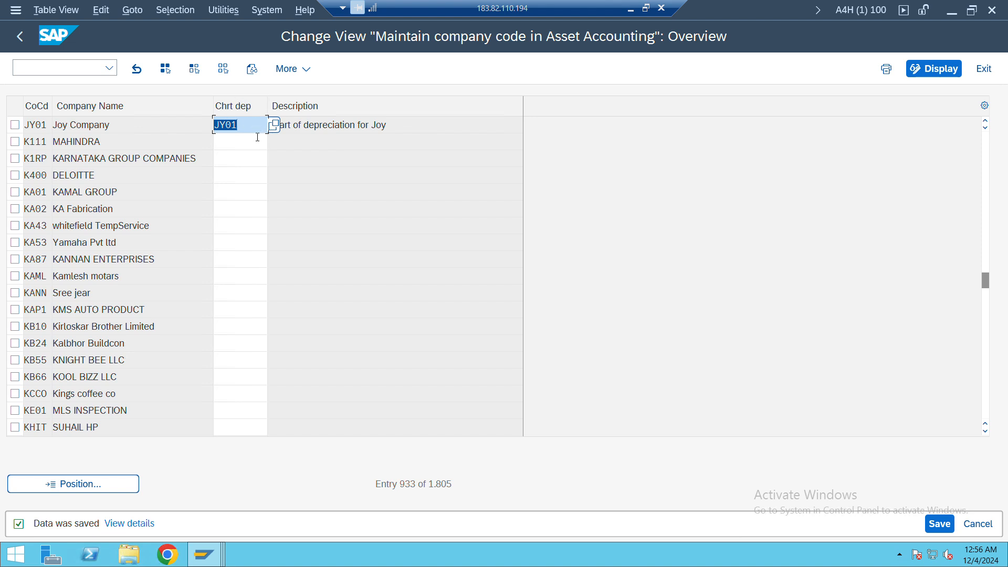
Open Specify Number Assignment Across Company Codes and position the list on company code JY01 to check its number-assigning company code
click(20, 35)
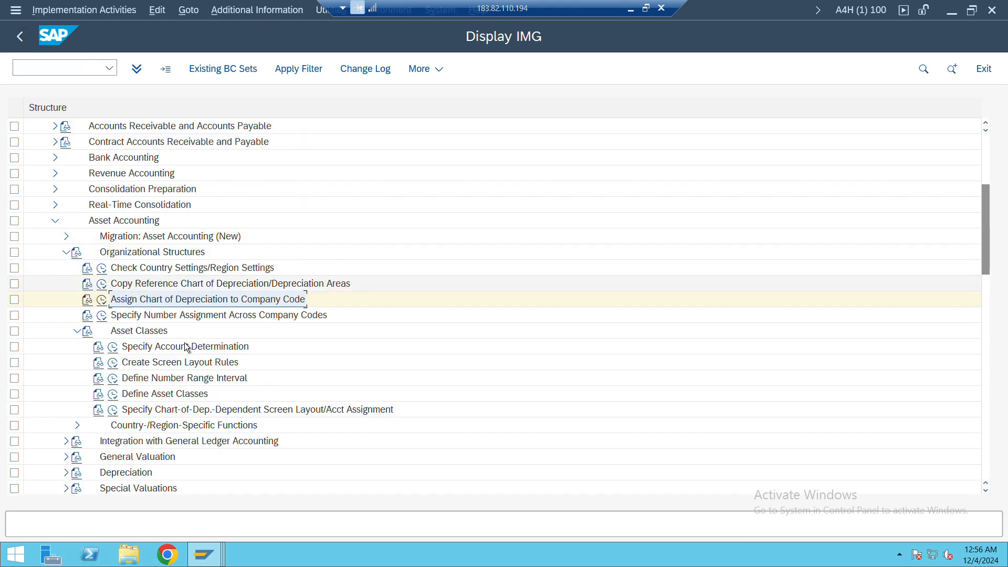
click(101, 315)
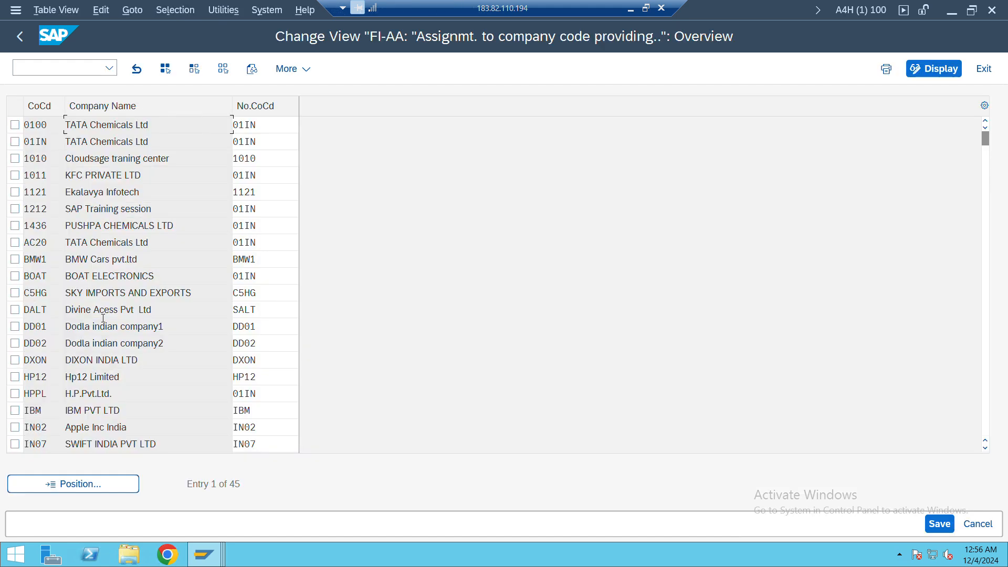
click(92, 486)
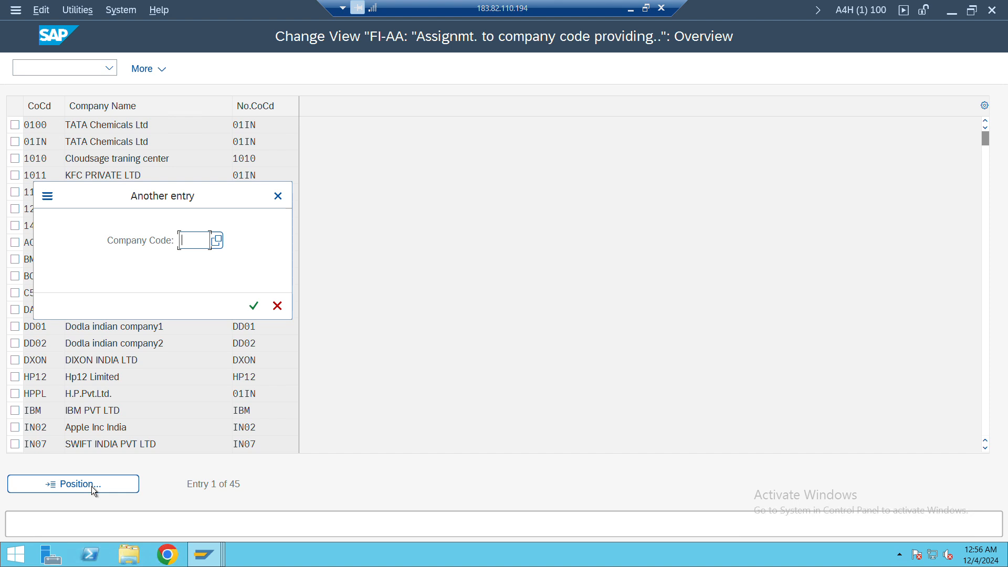
text(jy01)
key(Return)
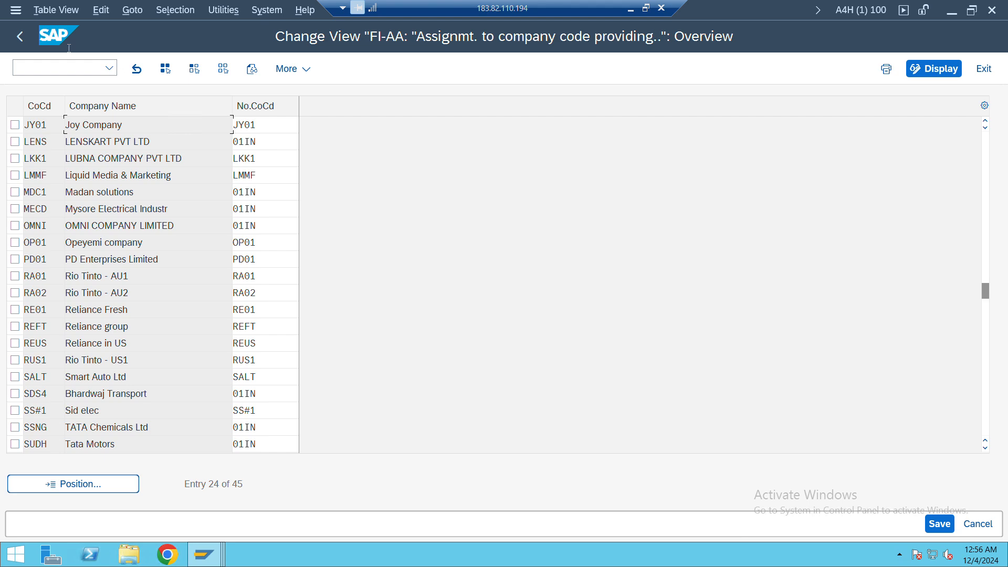
Return to the IMG and open Define Number Range Interval under Asset Classes with company code JY01's intervals in change mode
click(20, 36)
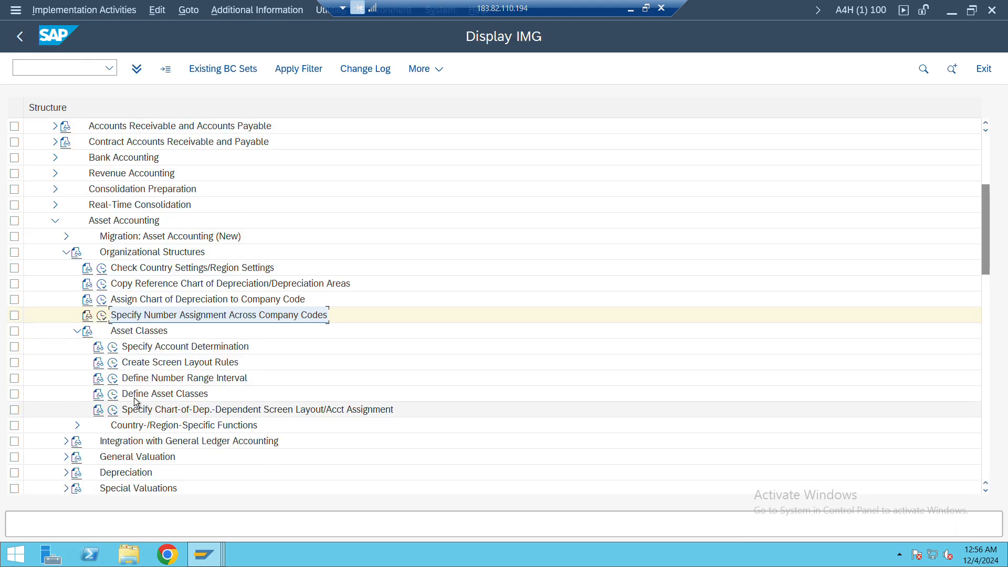
click(113, 380)
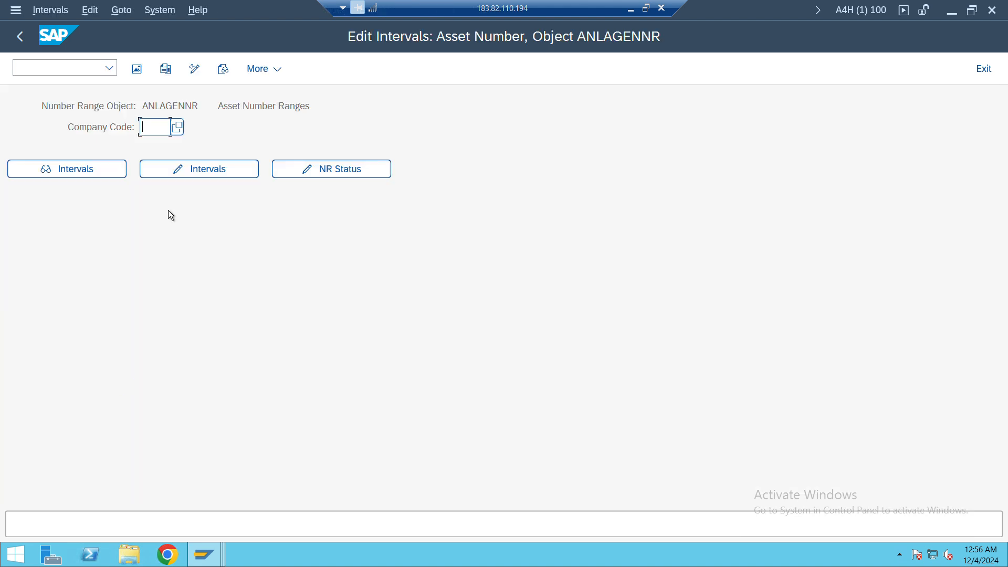
text(JY01)
key(Return)
click(201, 170)
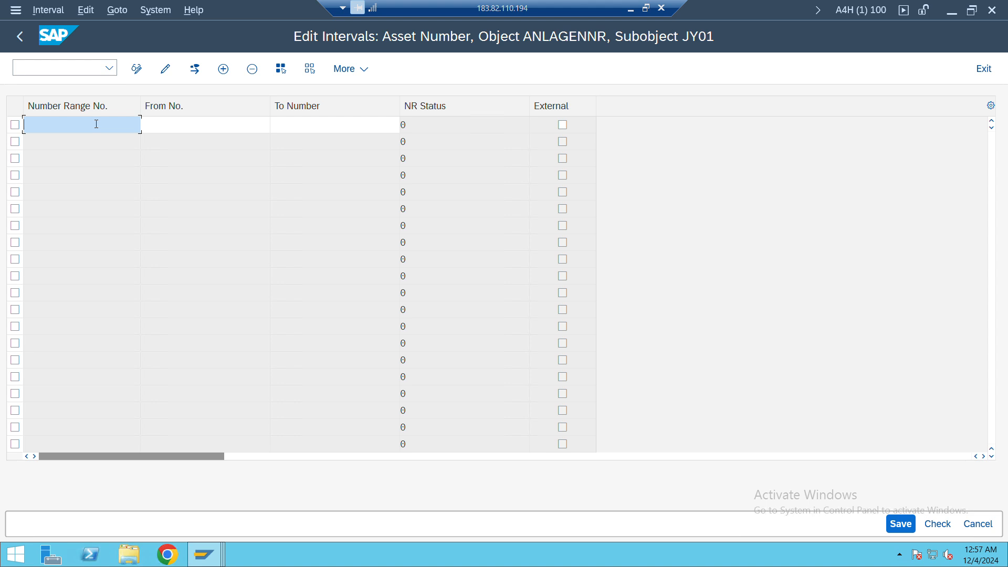
Create asset number range 01 from 100000 to 199999 for company code JY01, save it and leave the interval list
text(01)
key(Tab)
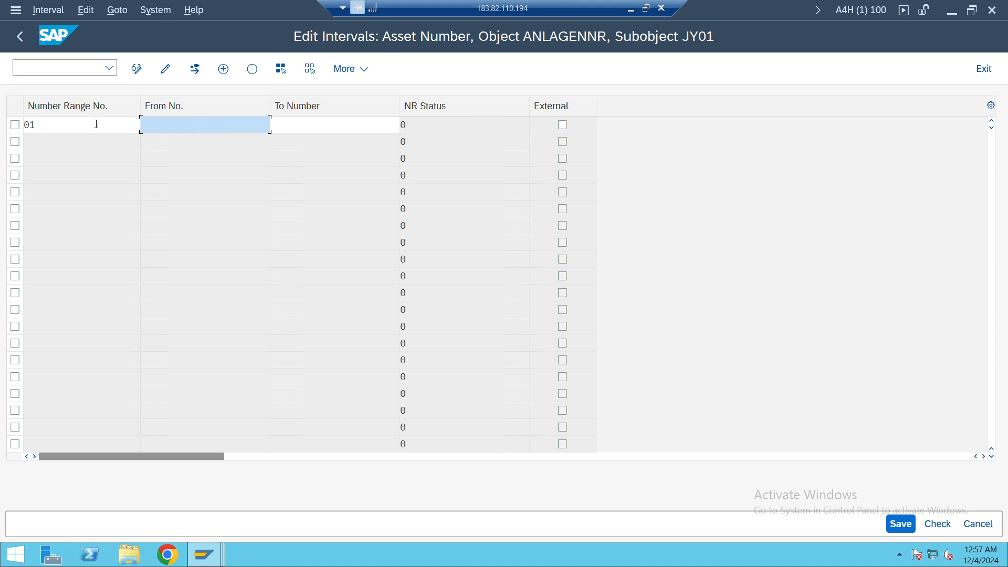
text(100000)
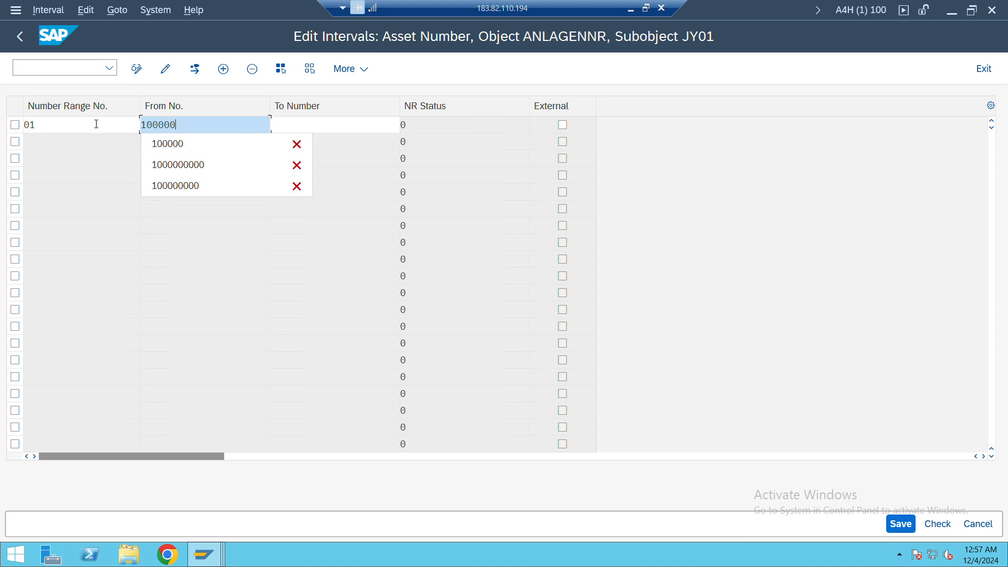
key(Escape)
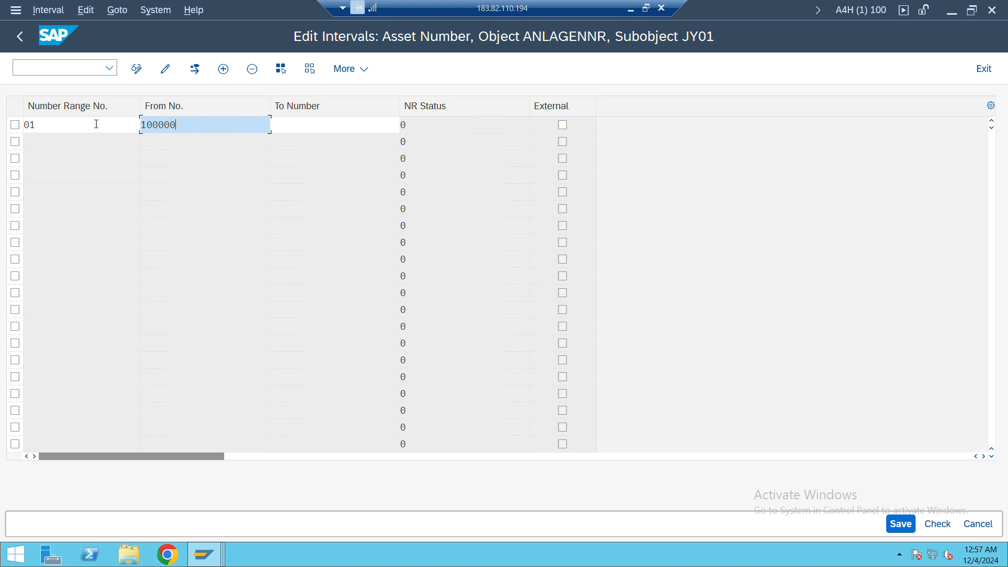
key(Tab)
text(1999999)
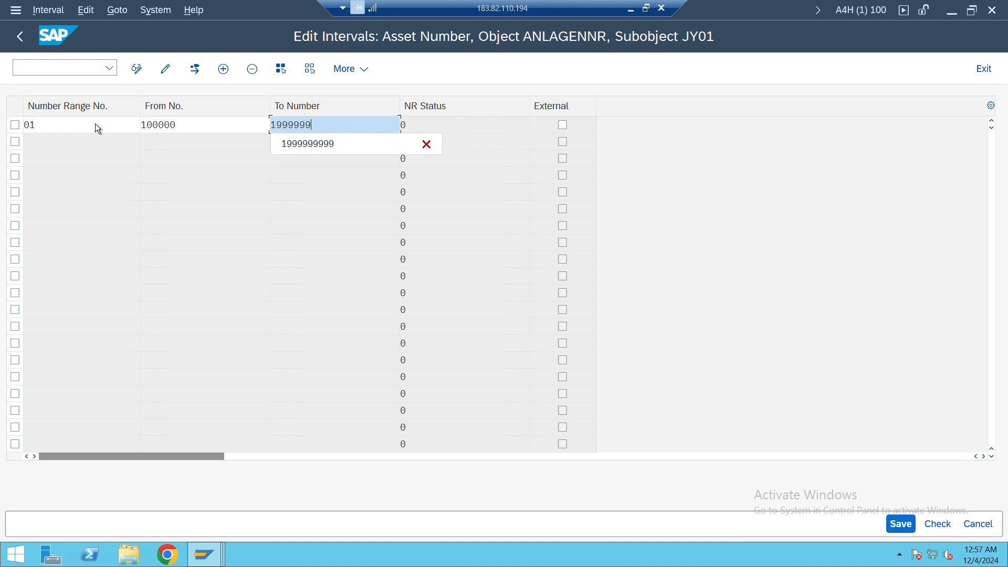
key(BackSpace)
key(Return)
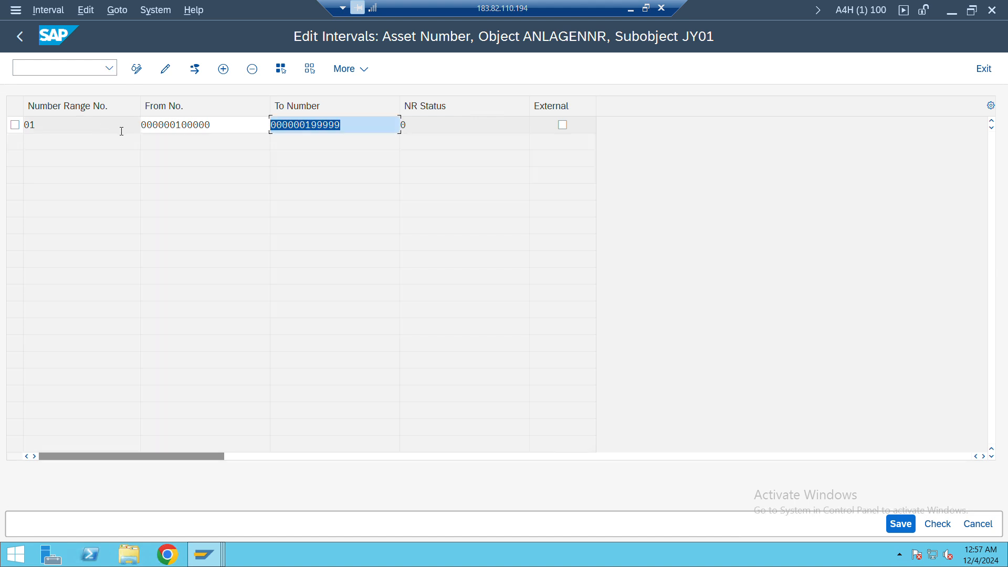
key(ctrl+s)
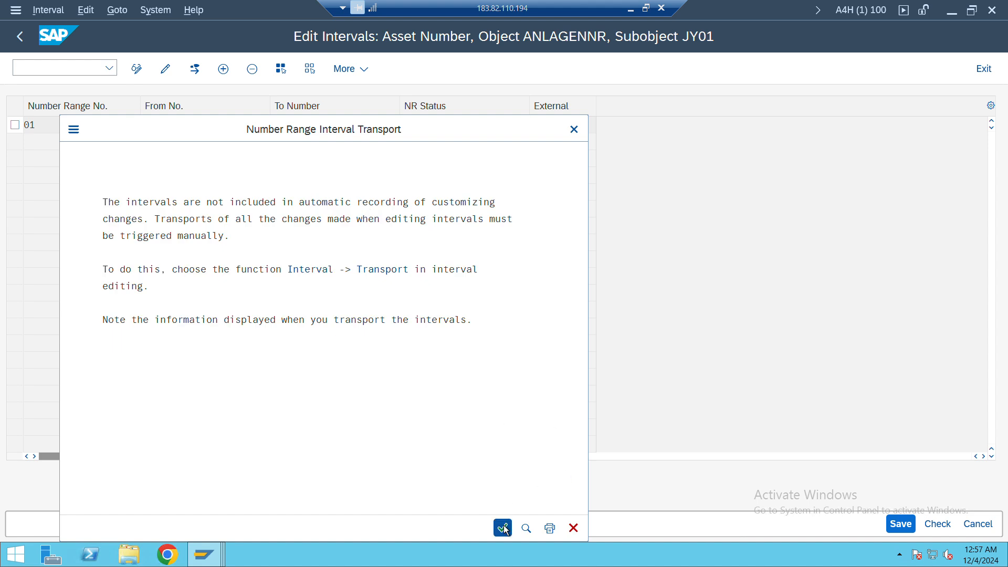
click(503, 525)
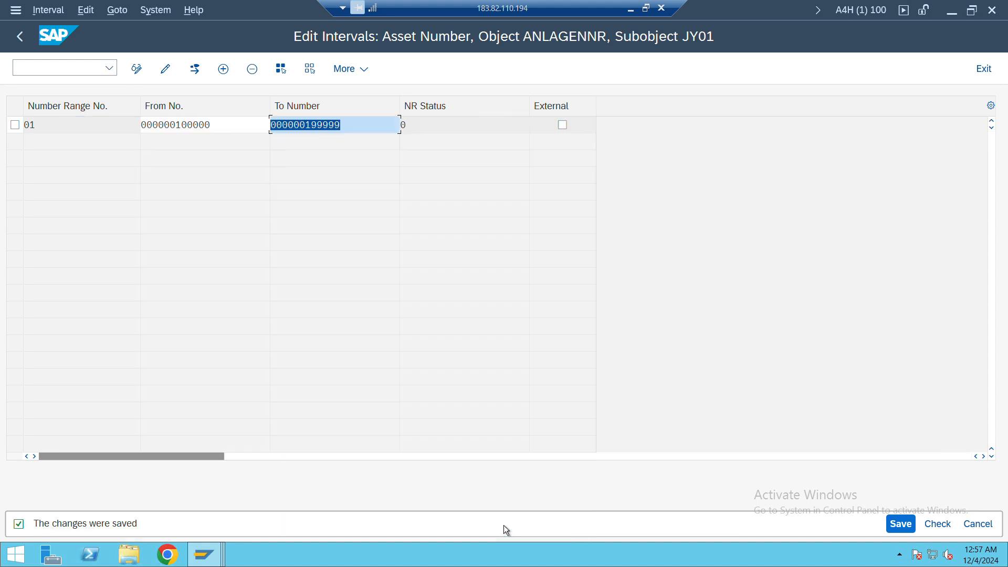
click(21, 38)
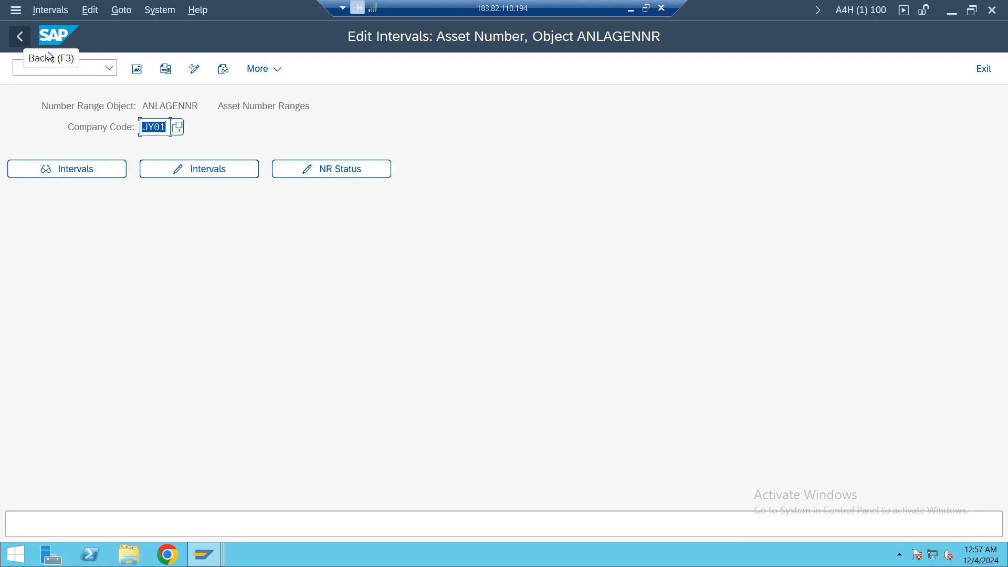
Switch to the session with the non-taxable transactions and start the Create Asset transaction
key(alt+Tab)
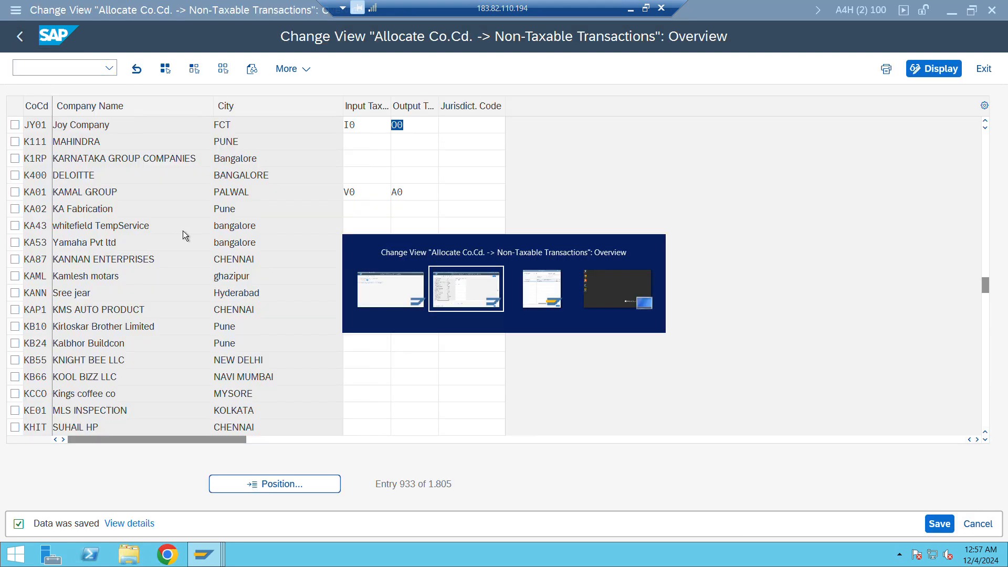
click(87, 65)
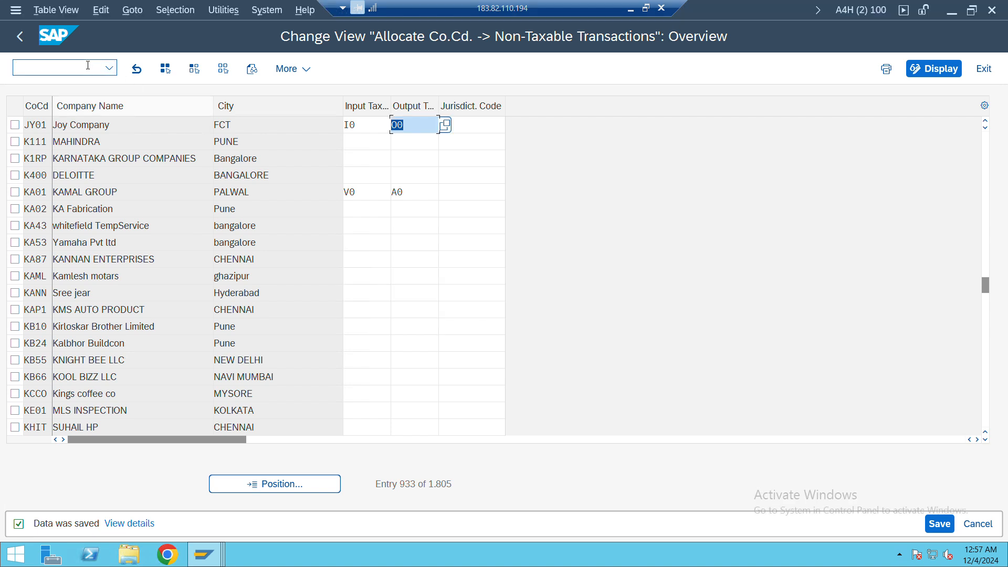
text(/nas02)
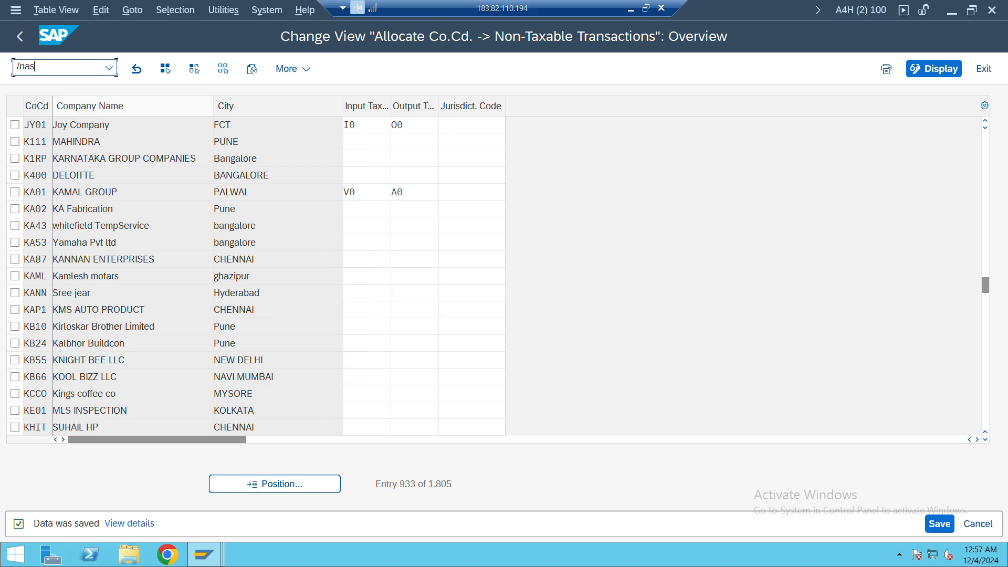
key(Return)
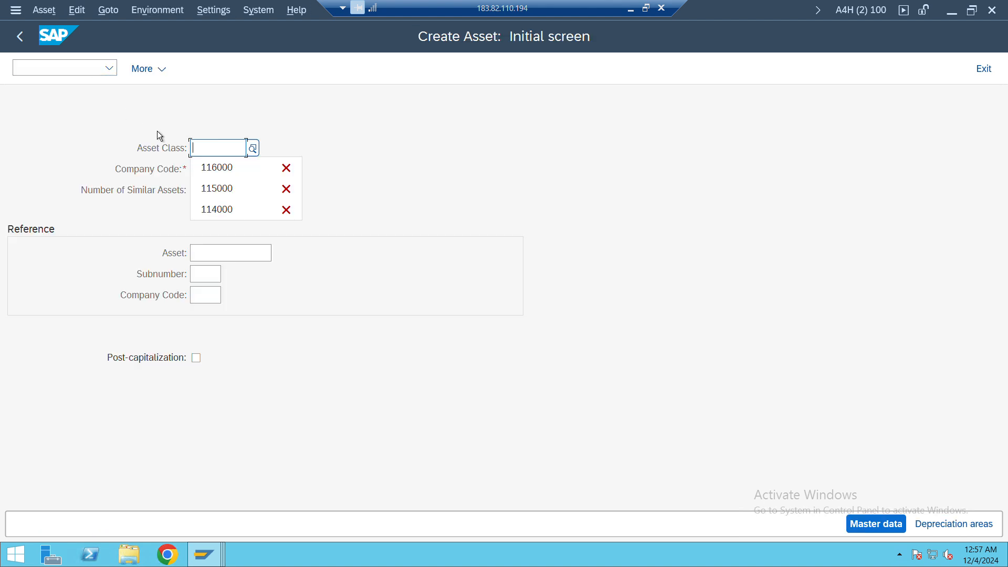
key(Down)
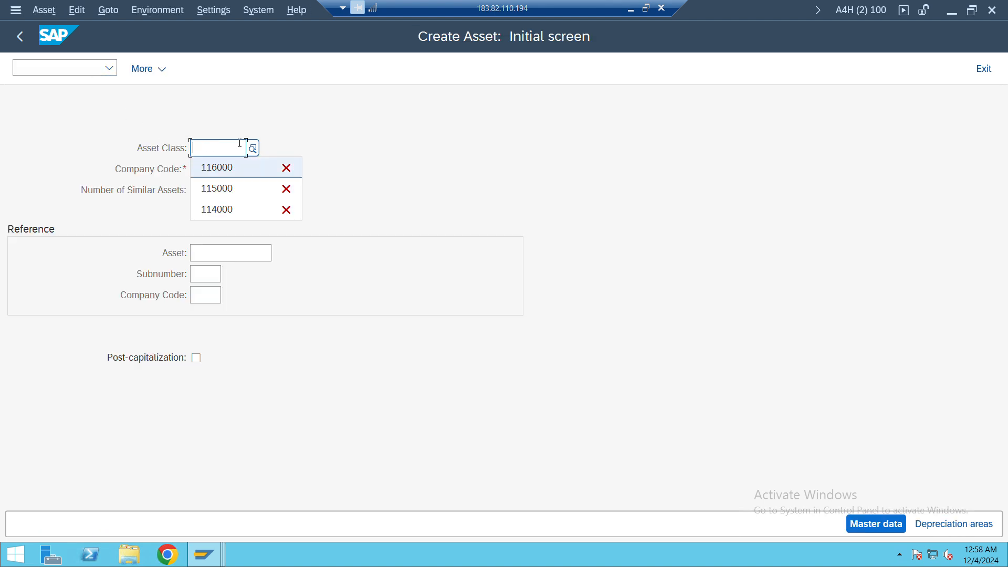
click(253, 149)
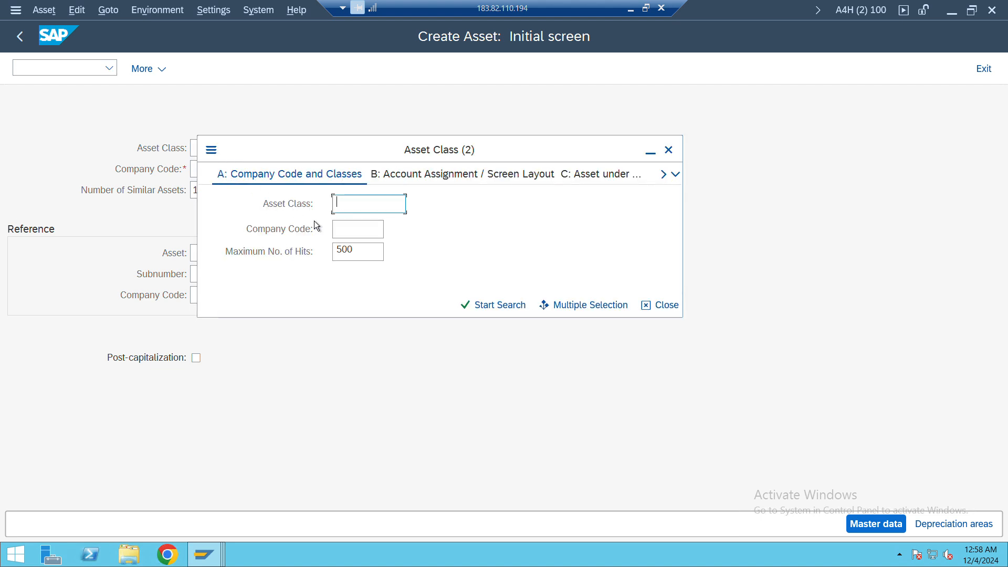
click(356, 231)
text(jy0)
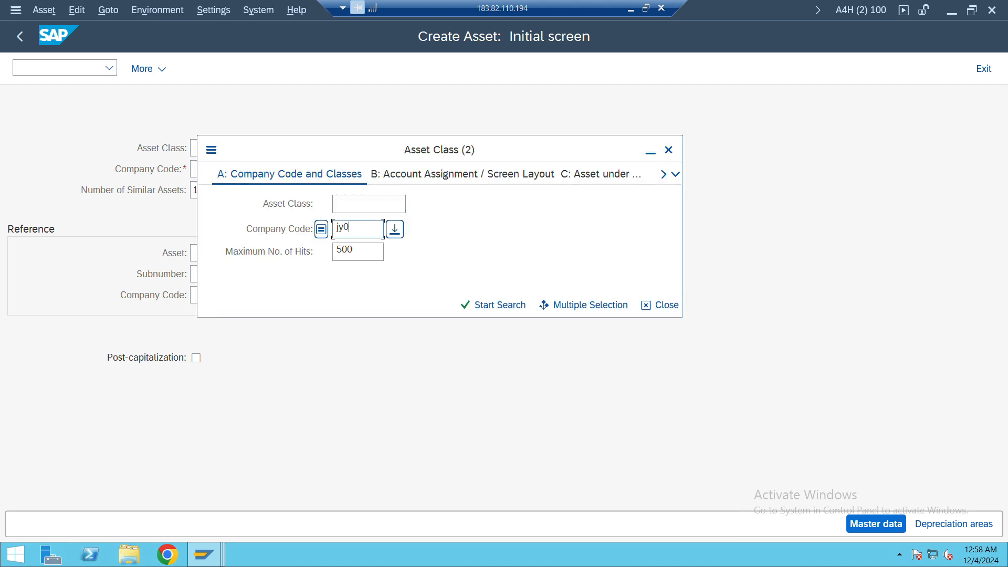
text(1)
key(Return)
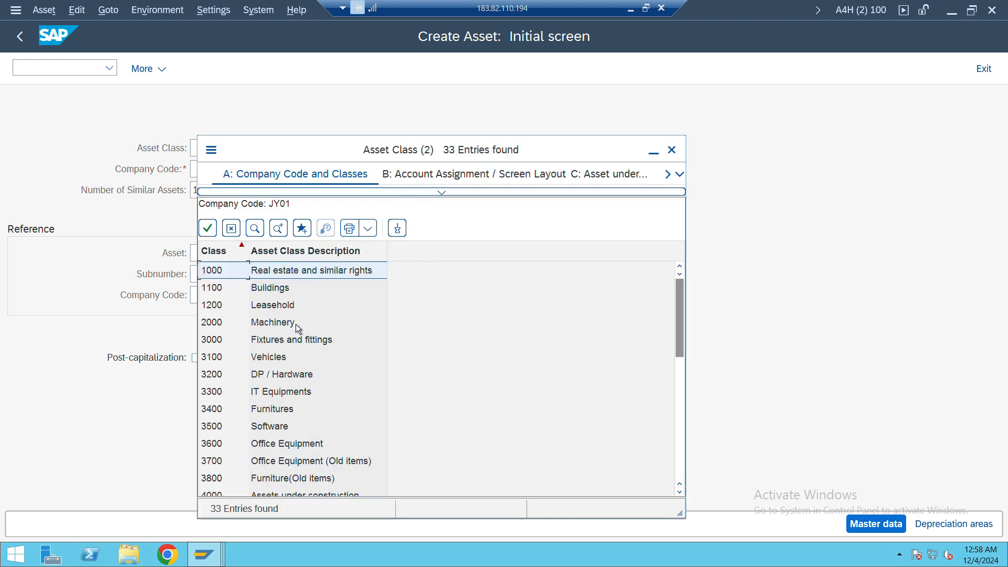
click(255, 229)
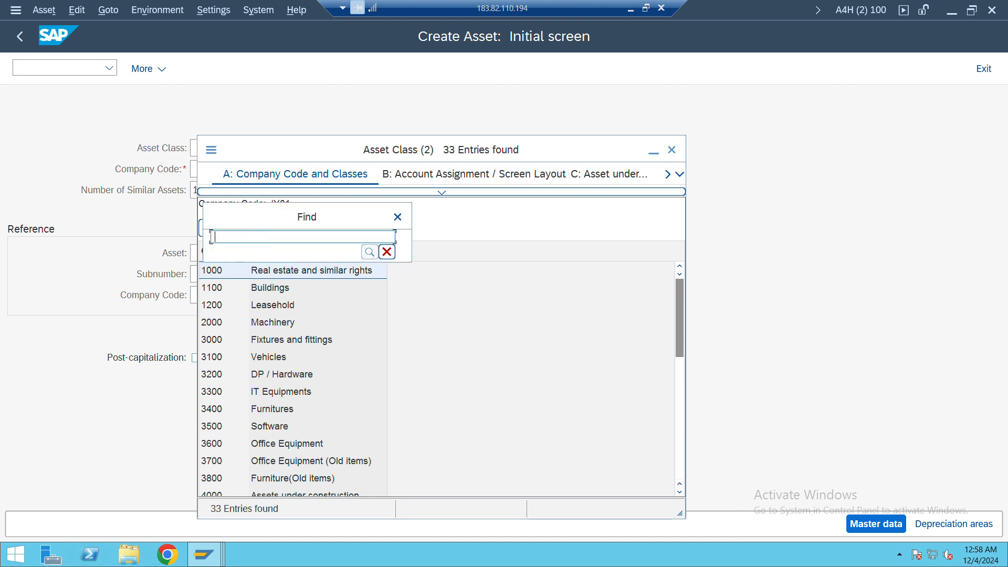
text(116)
click(398, 219)
drag(331, 149, 467, 153)
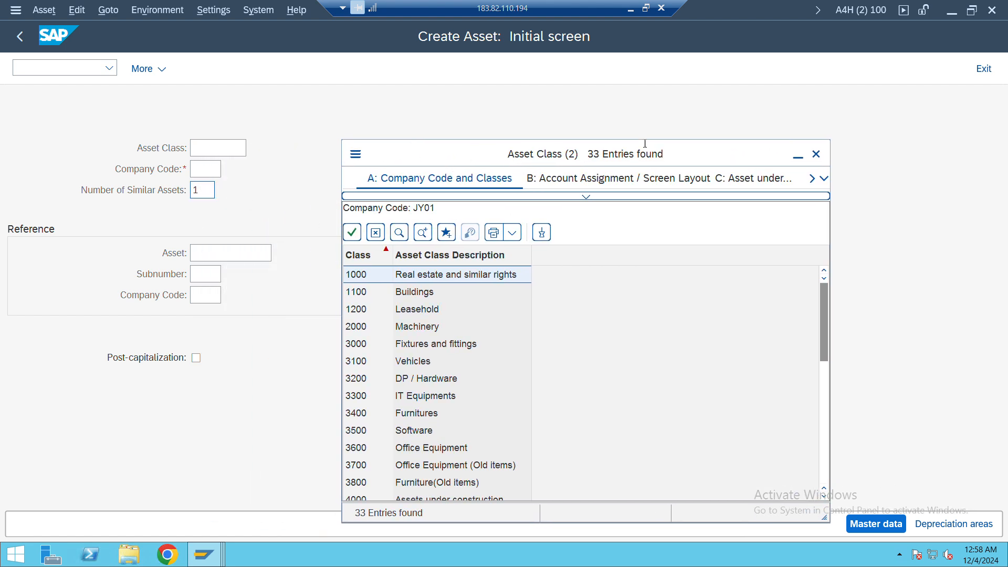
click(816, 154)
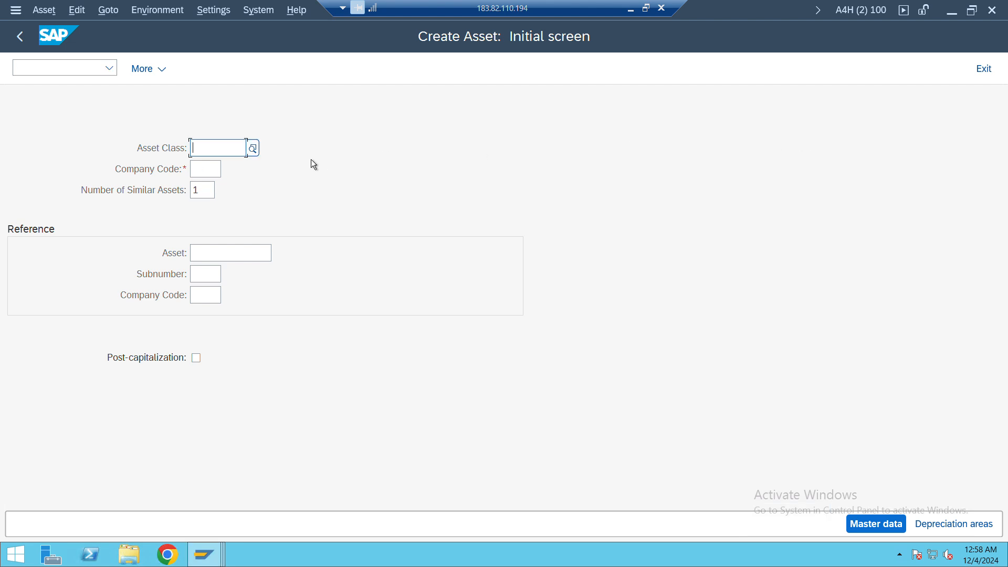
Enter asset class 116000 for the new asset and copy the class number
text(116000)
drag(239, 148, 187, 152)
key(ctrl+c)
Search the asset classes available for company code JY01 for class 116000, look through the list and close it
click(253, 151)
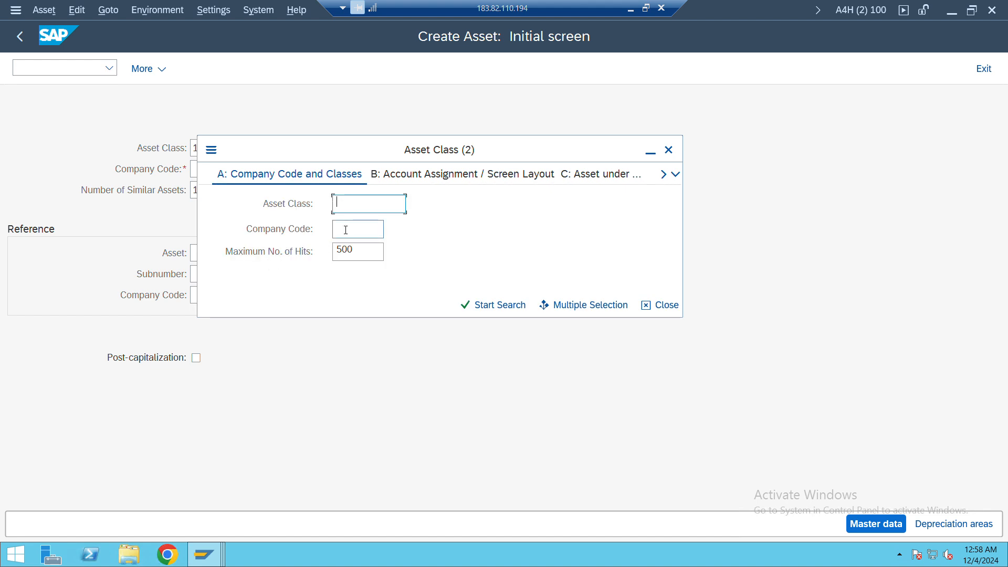
click(347, 230)
text(jy01)
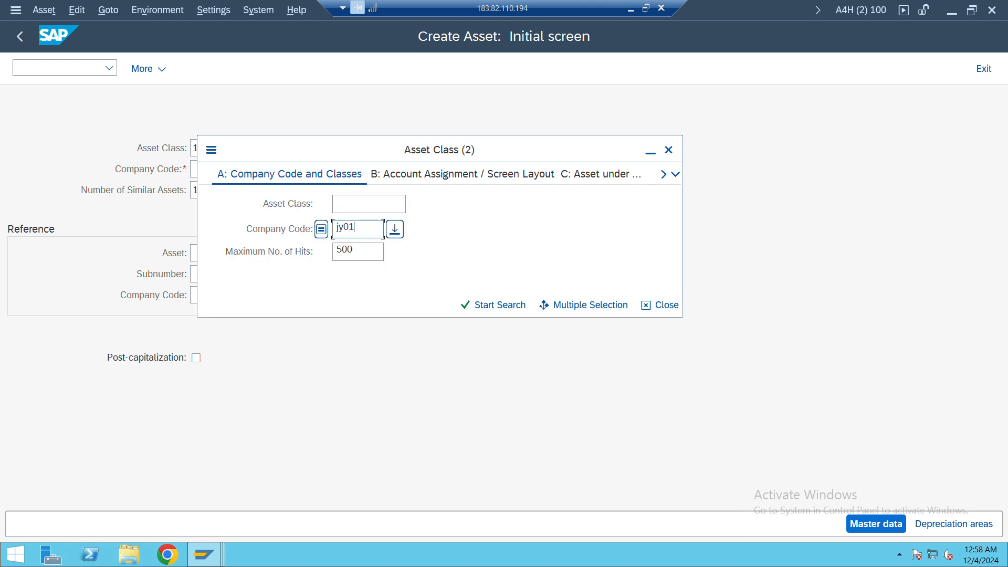
key(Return)
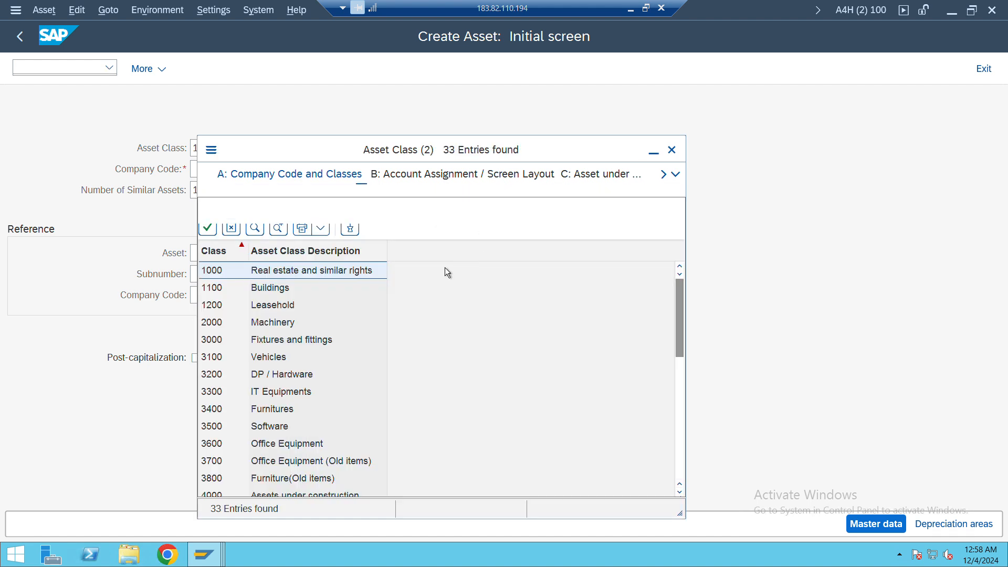
click(255, 228)
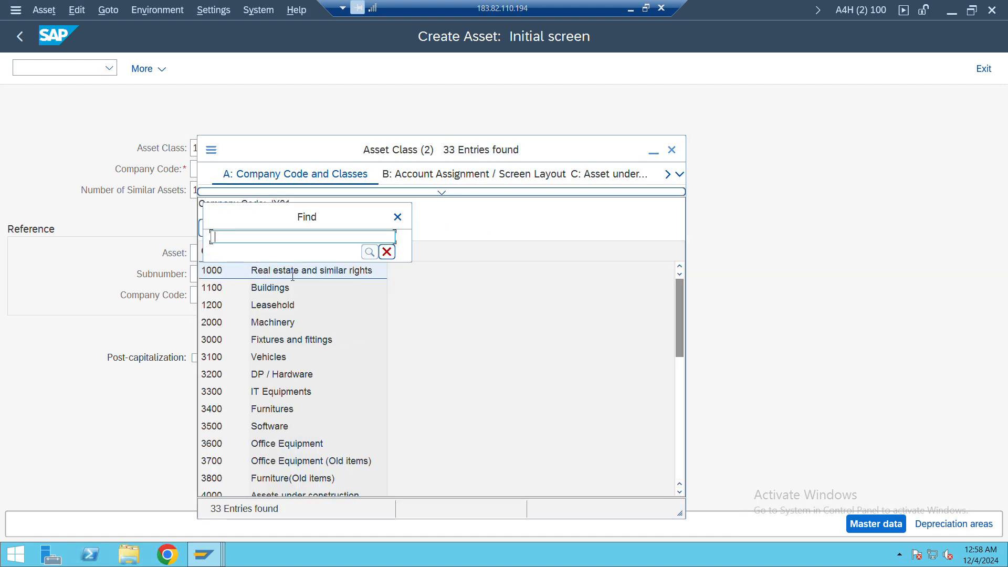
text(116000)
key(Return)
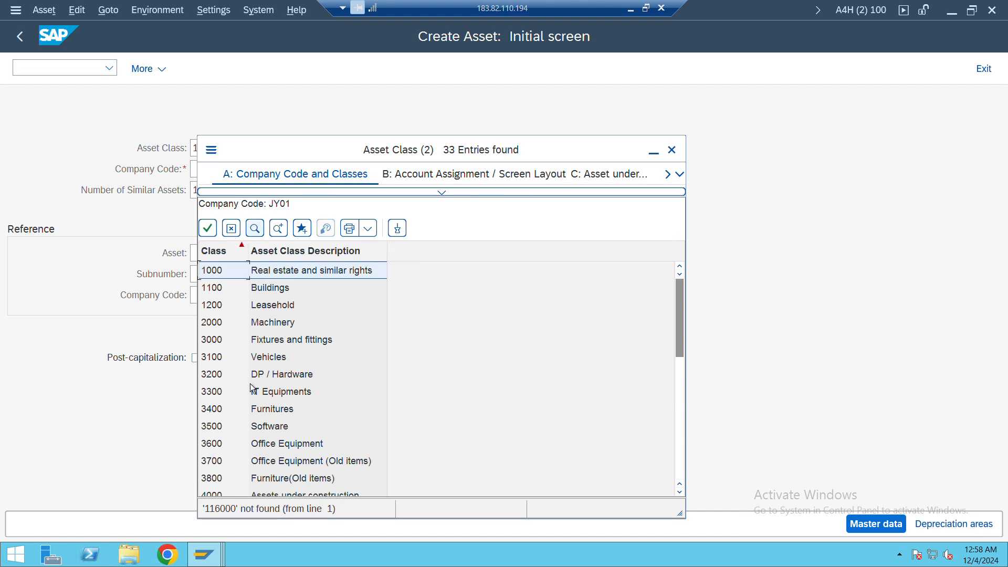
scroll(258, 399, down, 1)
scroll(260, 403, up, 1)
click(672, 149)
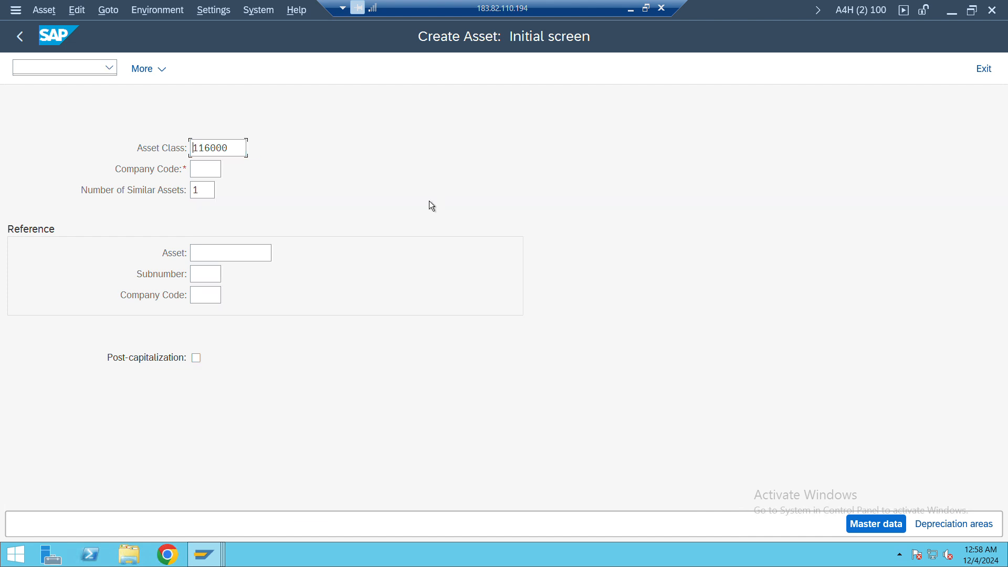
Enter company code JY01 for the new asset and try to continue to its master data
click(212, 169)
text(JY01)
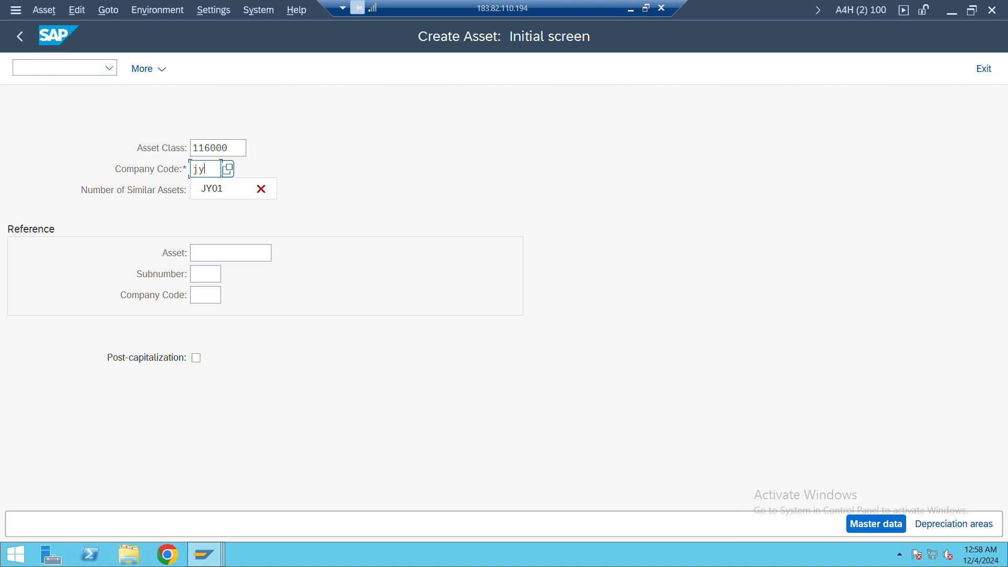
key(Return)
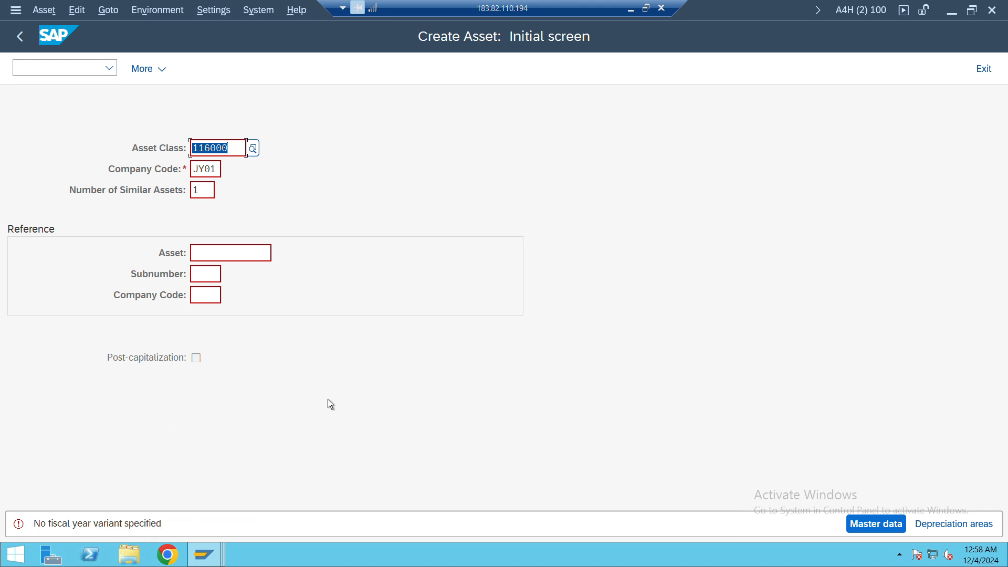
Go to the IMG and open Assign Company Code to a Fiscal Year Variant under Financial Accounting Global Settings, Ledgers, Fiscal Year and Posting Periods
click(63, 62)
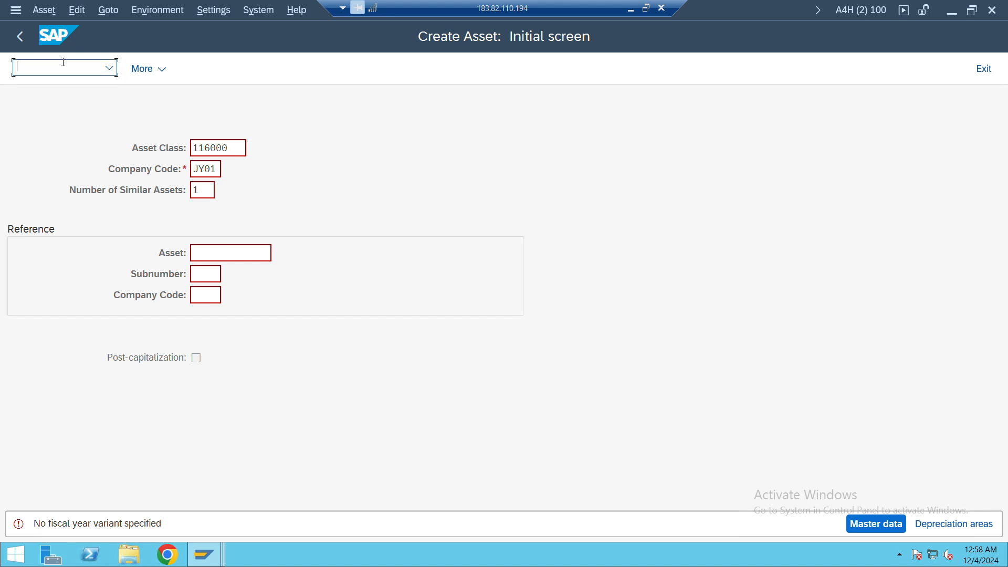
text(/nob37)
key(Return)
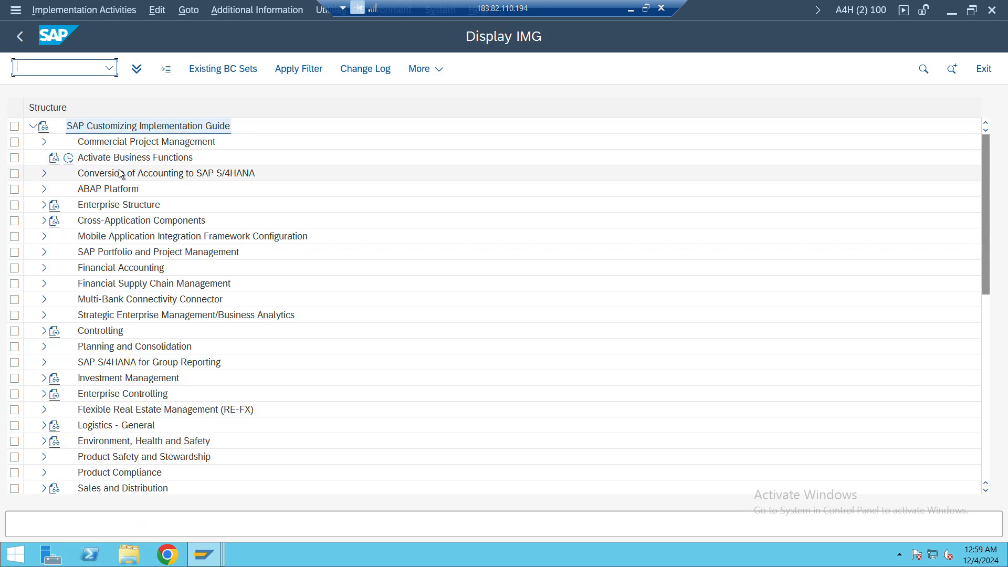
click(45, 268)
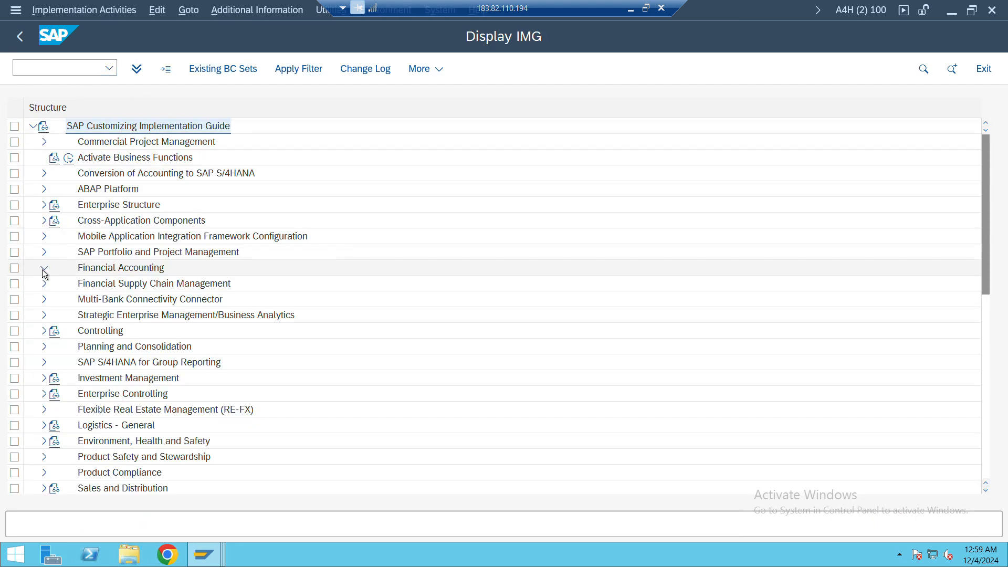
click(54, 284)
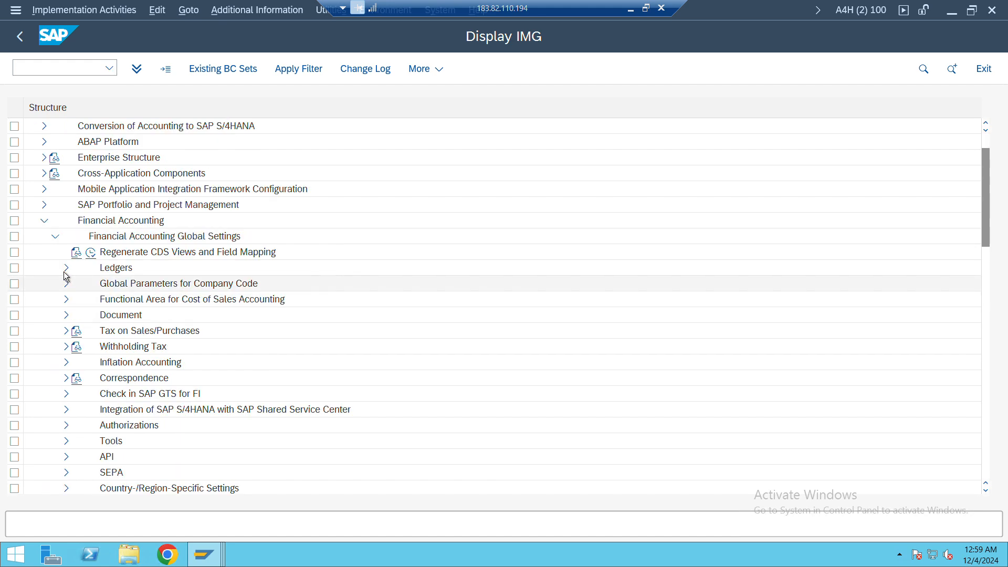
click(66, 269)
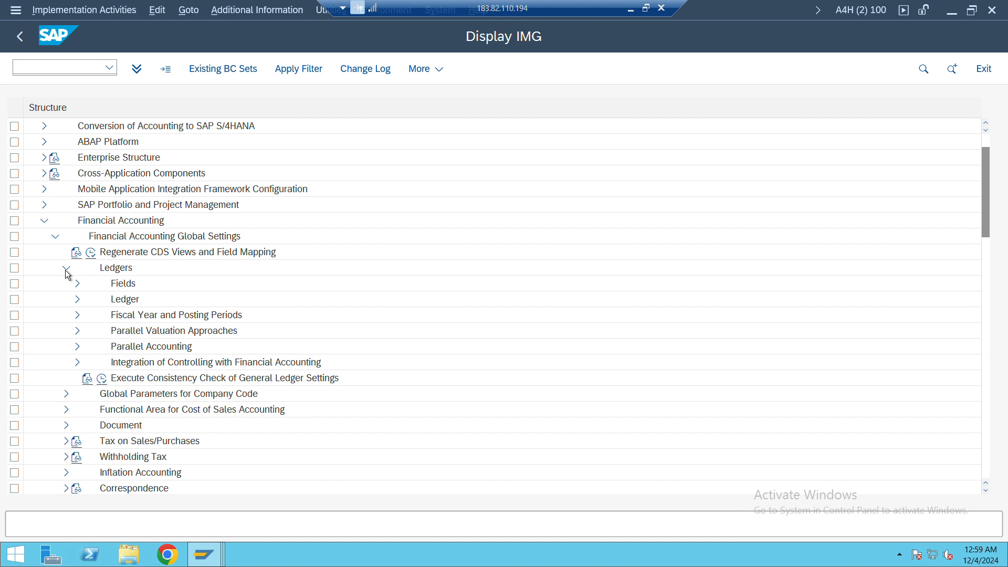
click(77, 316)
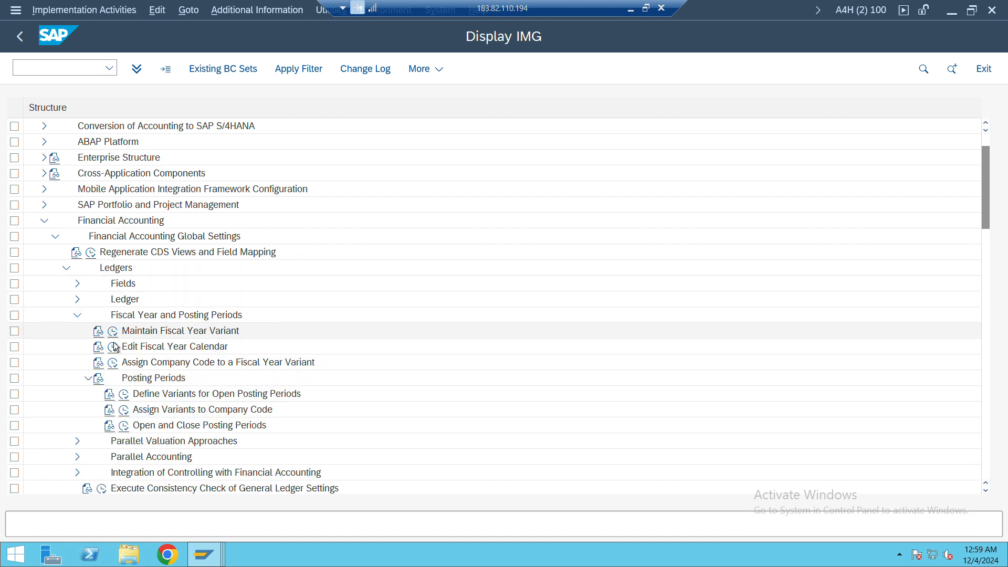
click(121, 360)
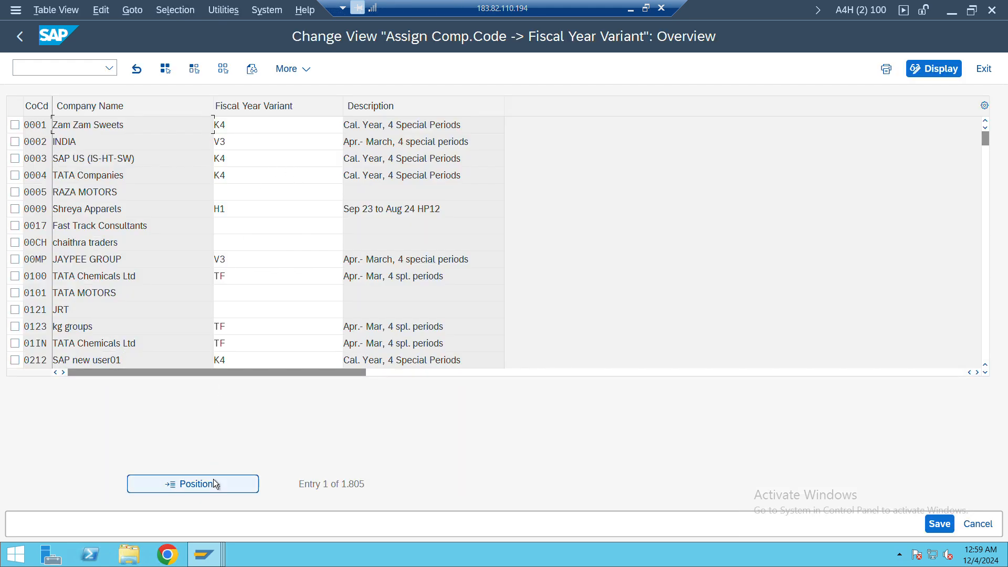
Find company code JY01, assign it fiscal year variant K4 and save the change in the customizing request "Joy System Set up"
click(214, 479)
text(j)
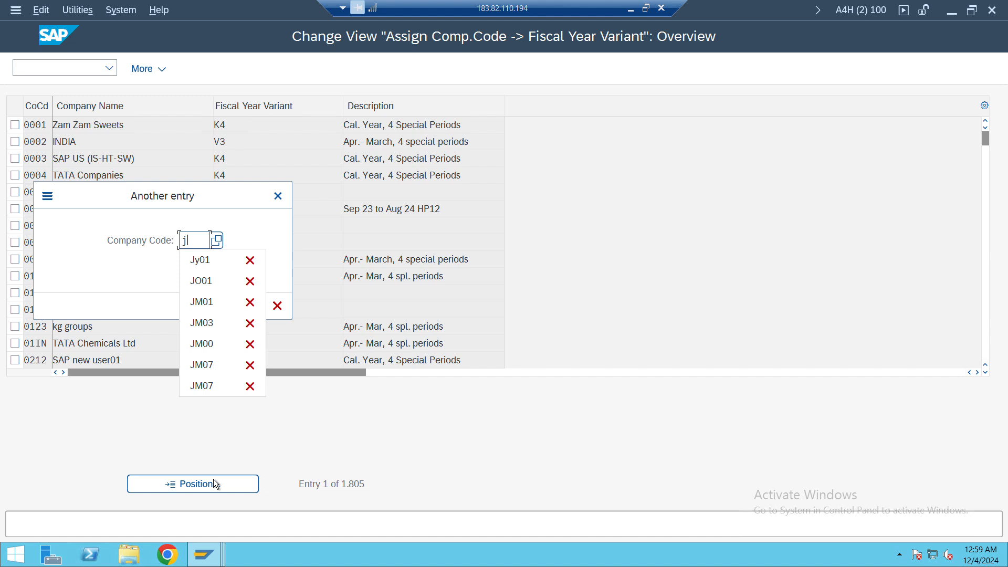
text(y01)
key(Return)
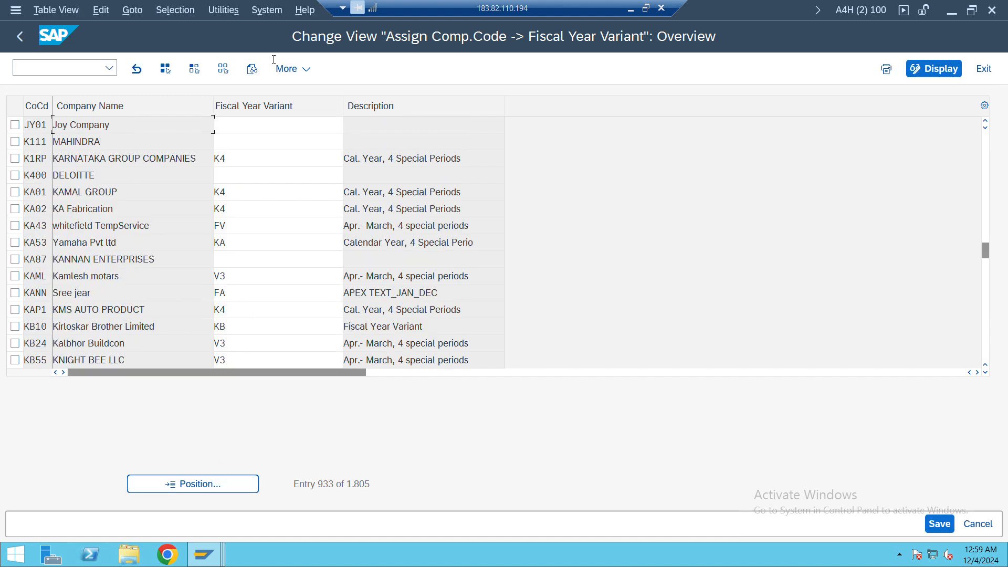
click(242, 122)
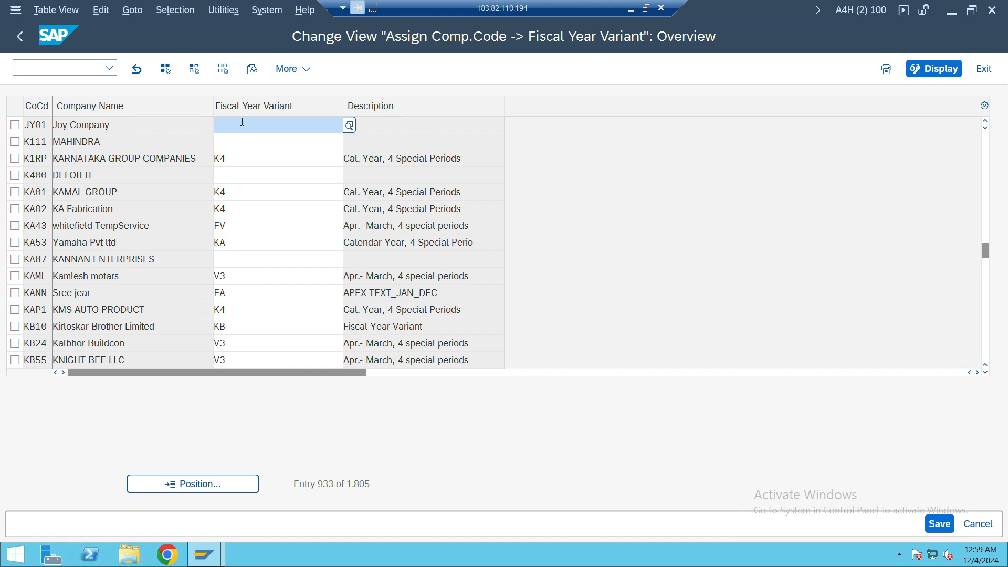
text(K4)
key(Return)
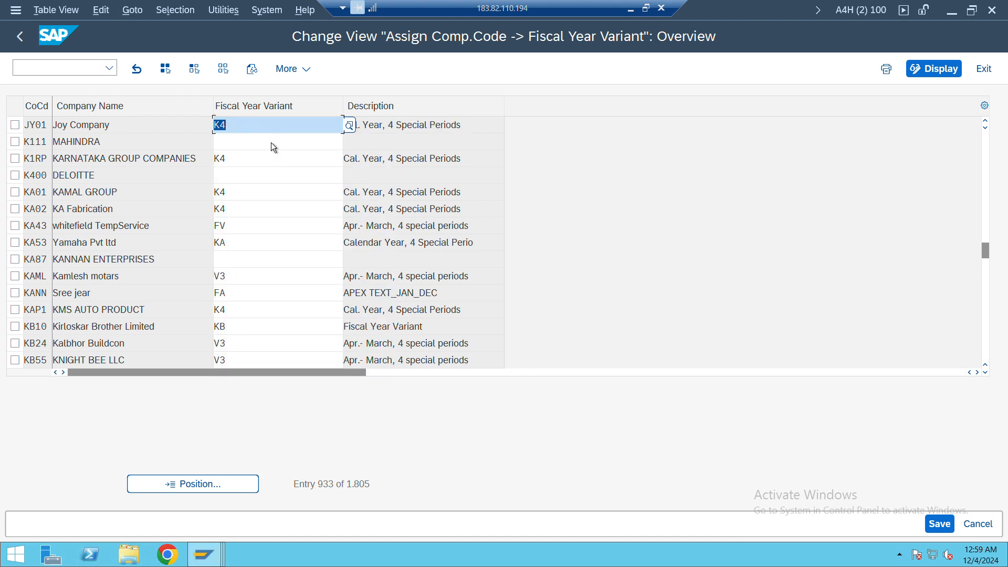
key(ctrl+s)
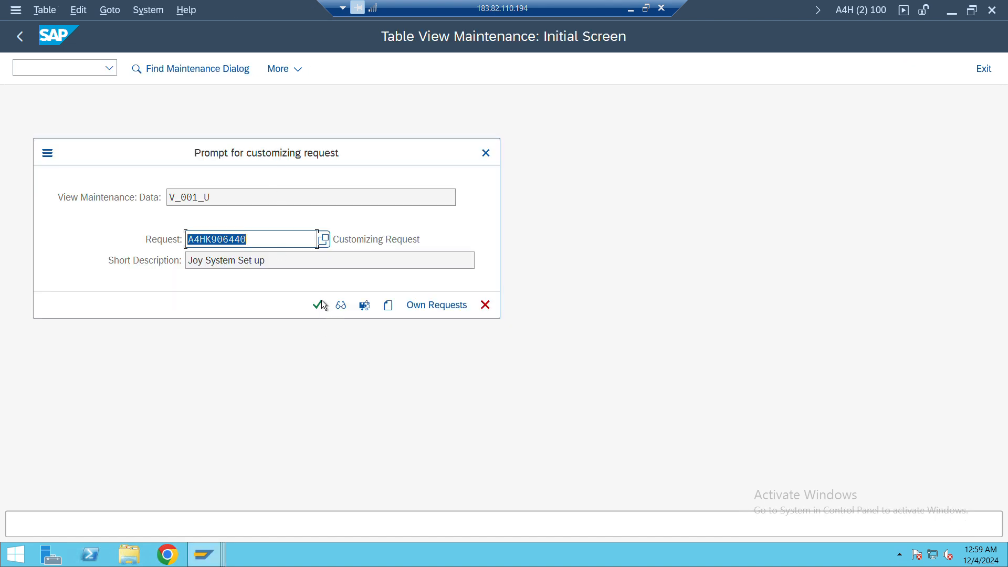
click(318, 303)
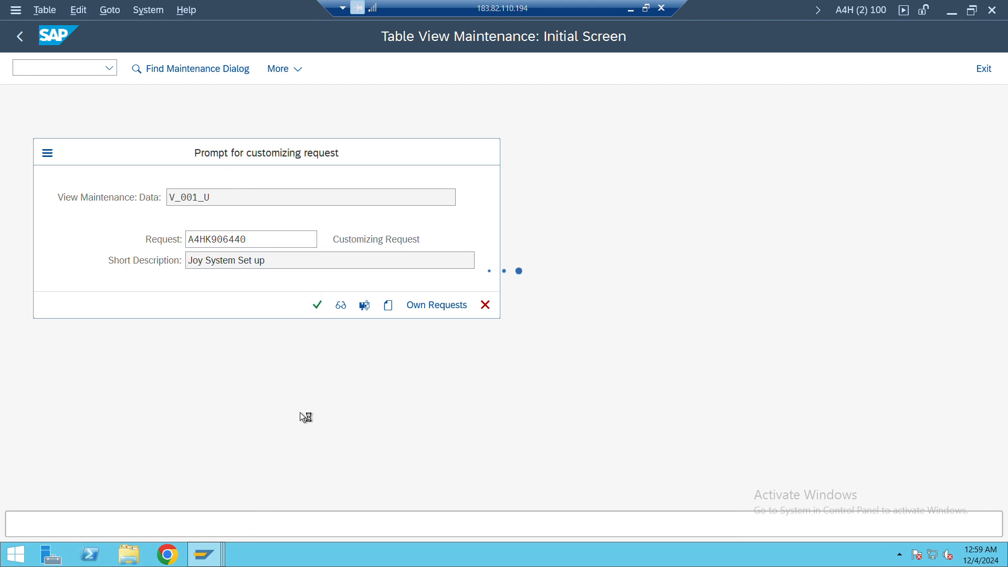
Switch to the session with the asset number intervals and leave that screen to return to the IMG
key(alt+Tab)
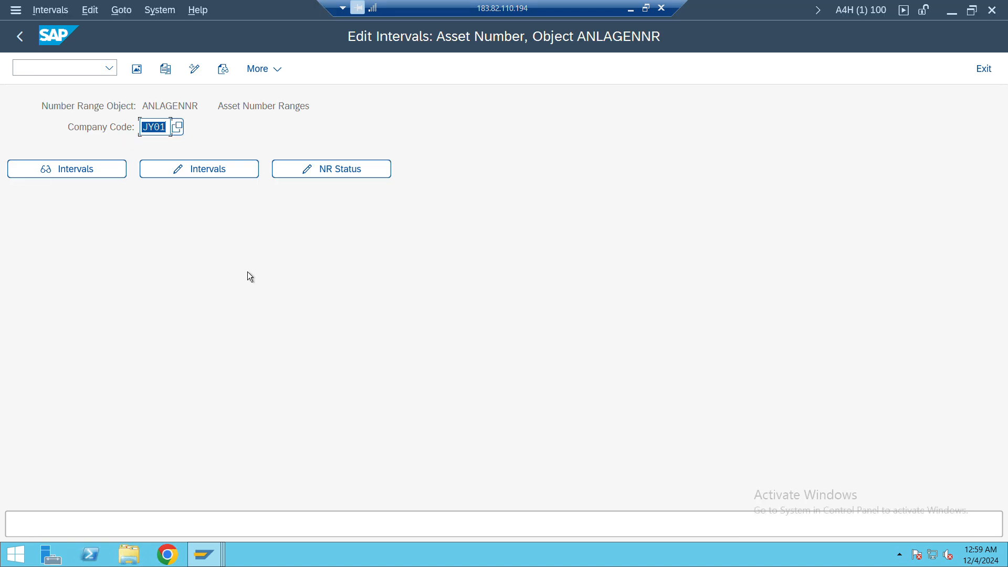
click(248, 272)
key(alt+Tab)
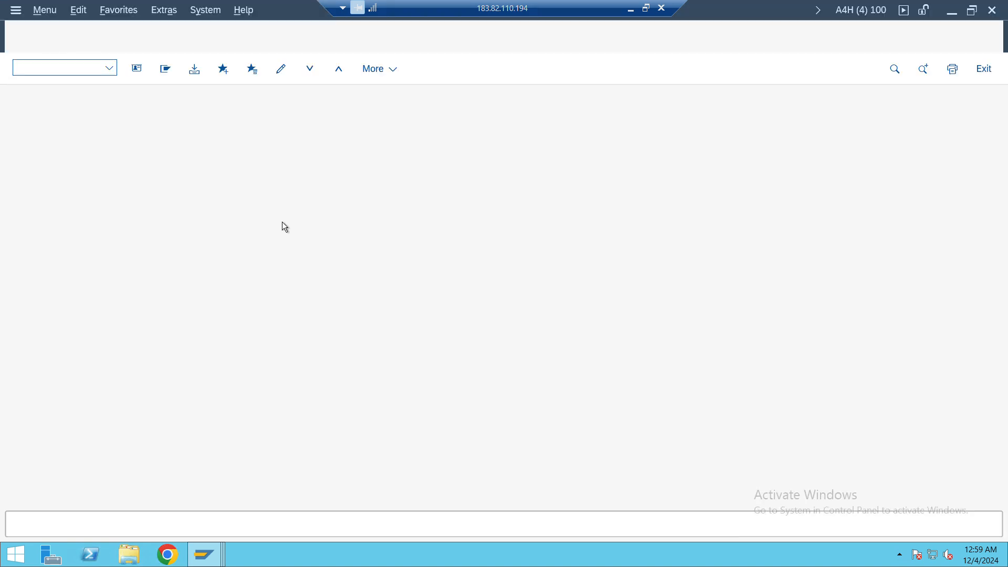
key(alt+Tab)
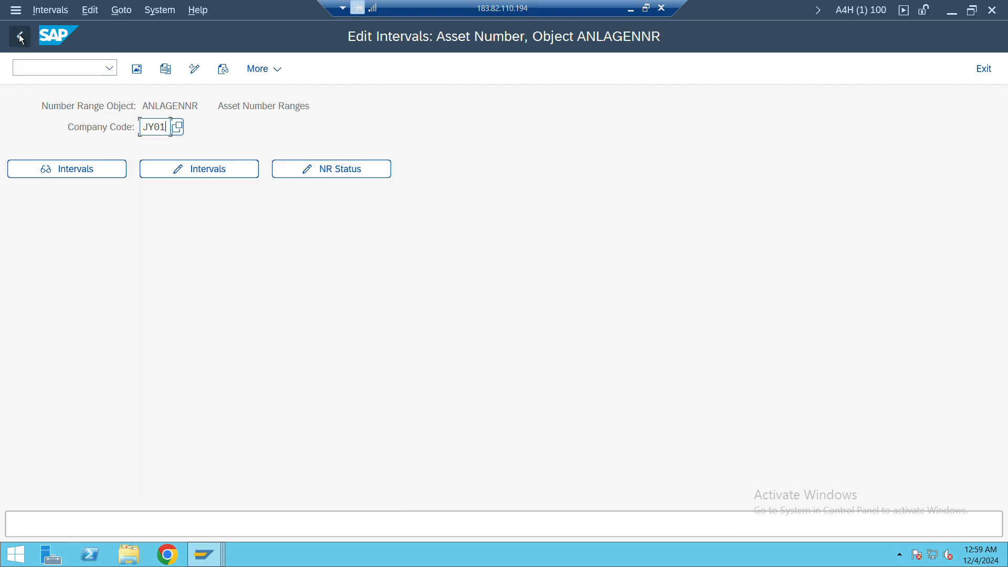
click(20, 36)
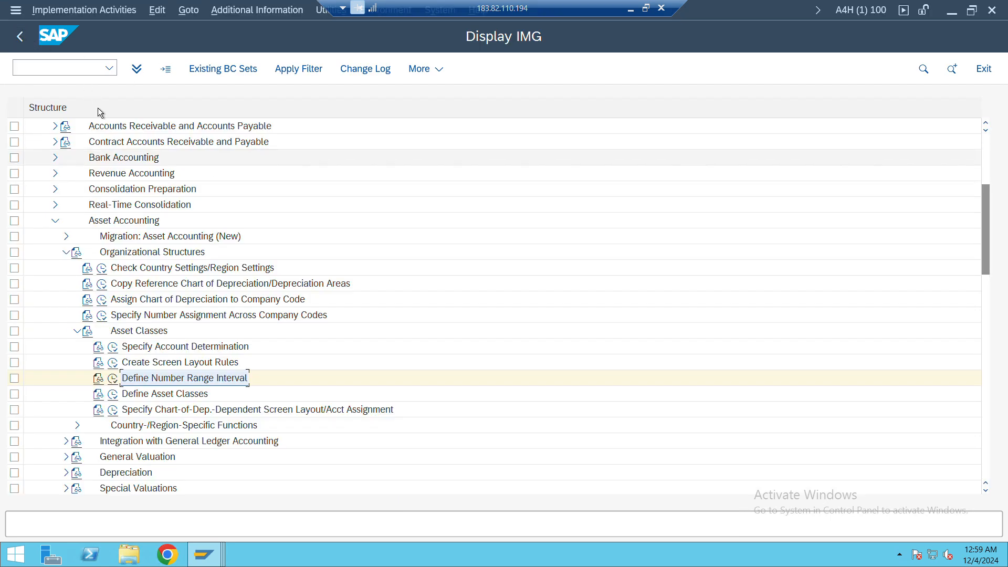
Try to start the Create Asset transaction AS01 from the SAP Easy Access session
key(alt+Tab)
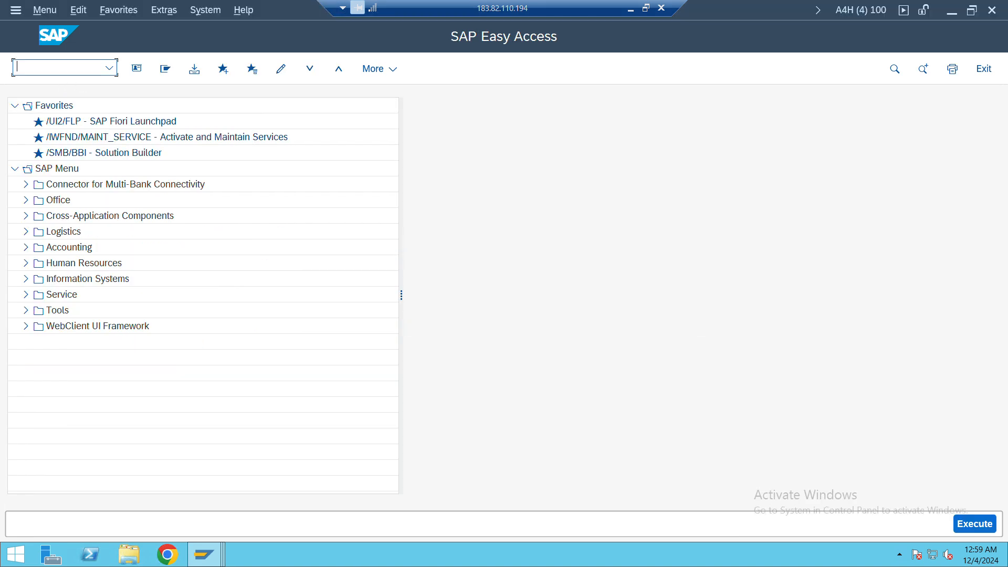
text(as01)
key(Return)
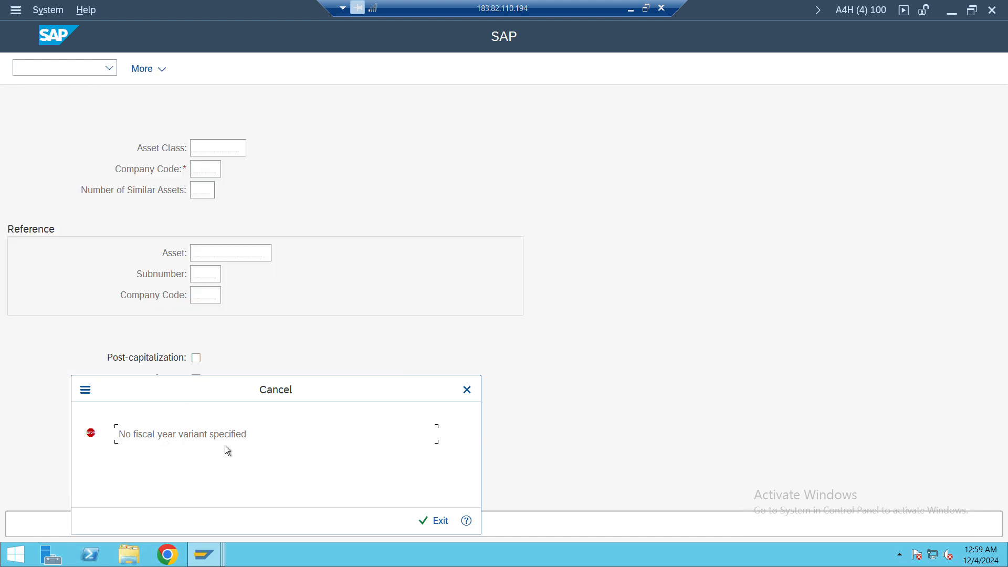
key(Return)
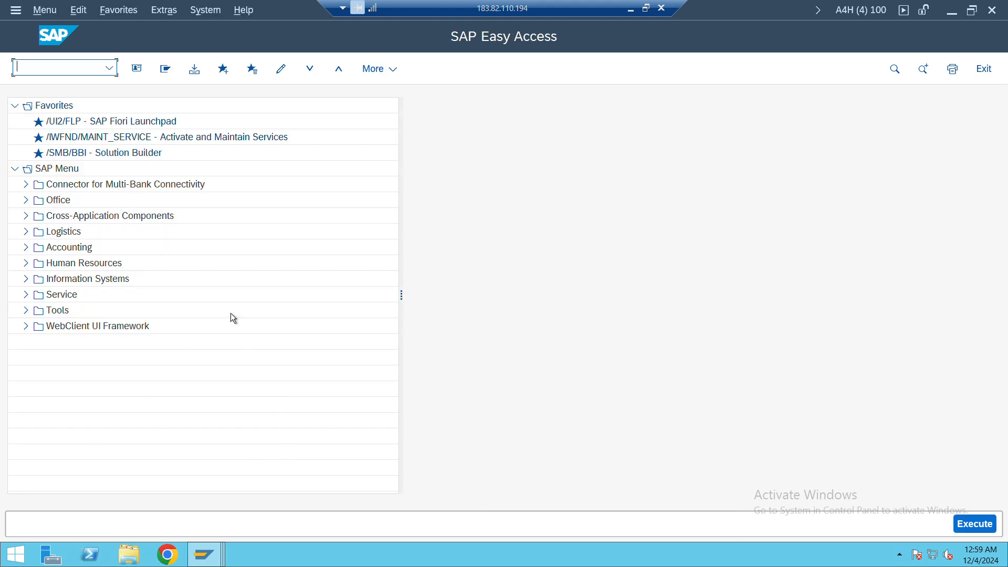
Check the fiscal year variant assignment of company code JY01 in its session and return to the SAP Easy Access session
key(alt+Tab)
key(alt+Tab)
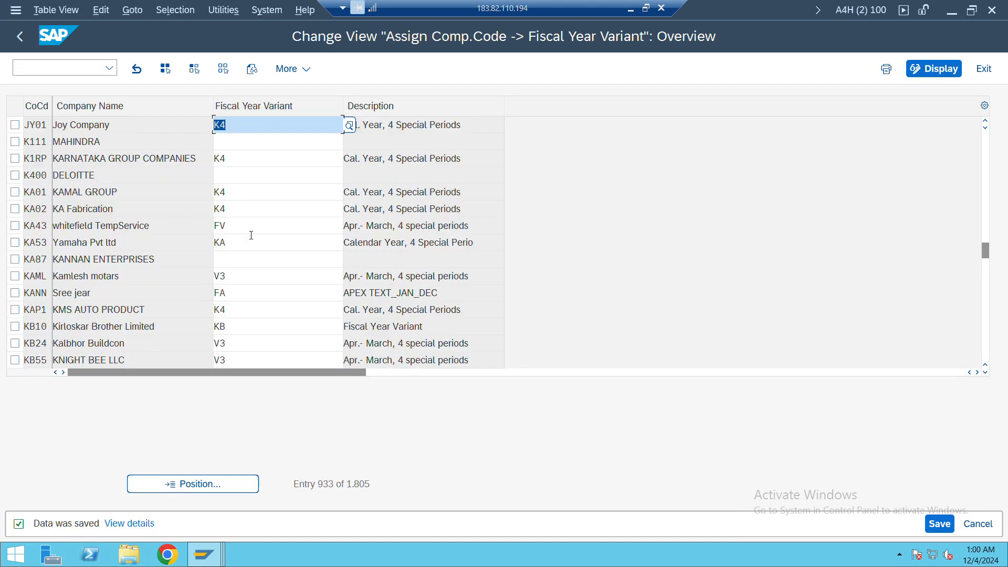
key(alt+Tab)
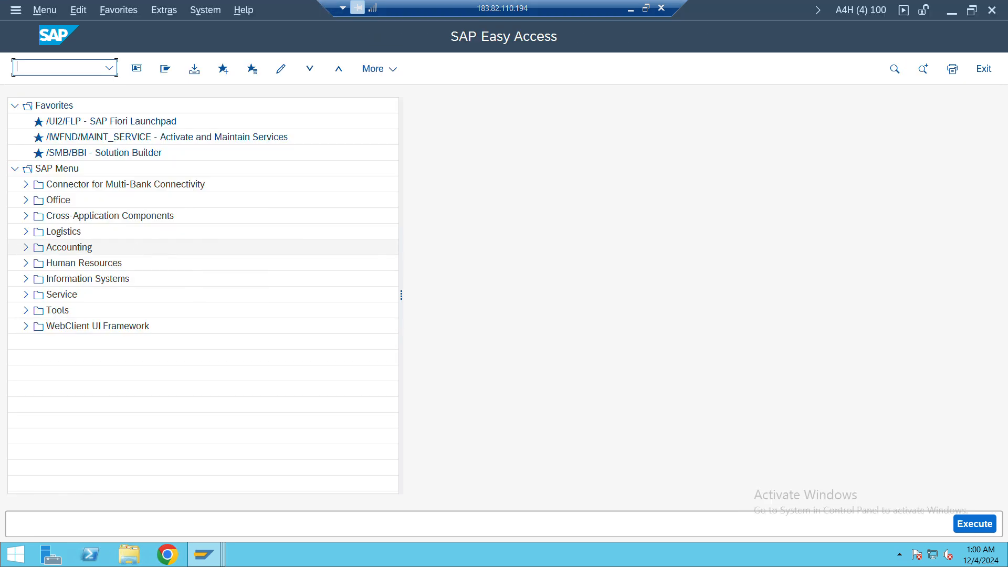
Start the Create Asset transaction AS01 and try to continue with asset class 116000 in company code JY01
text(AS01)
key(Return)
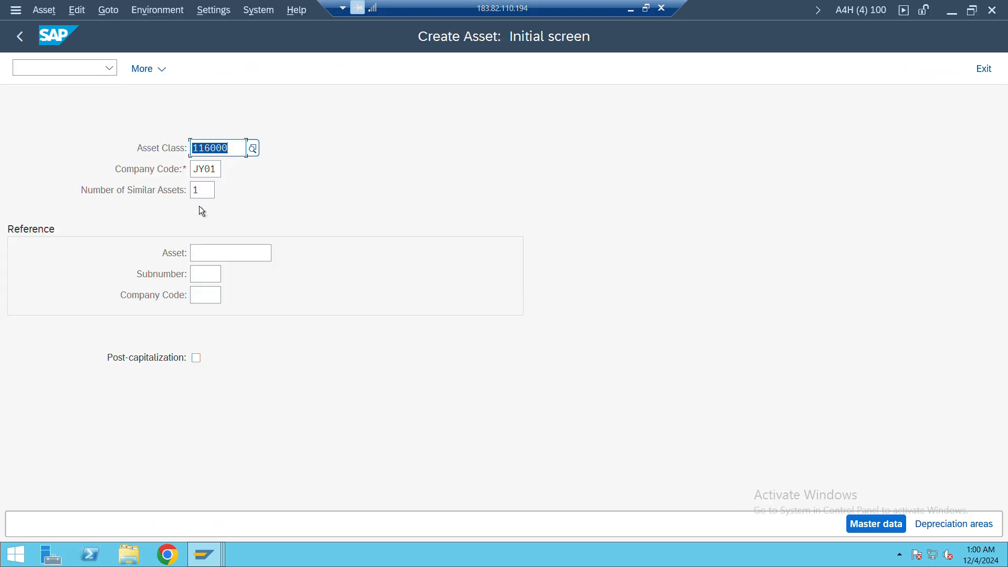
key(Return)
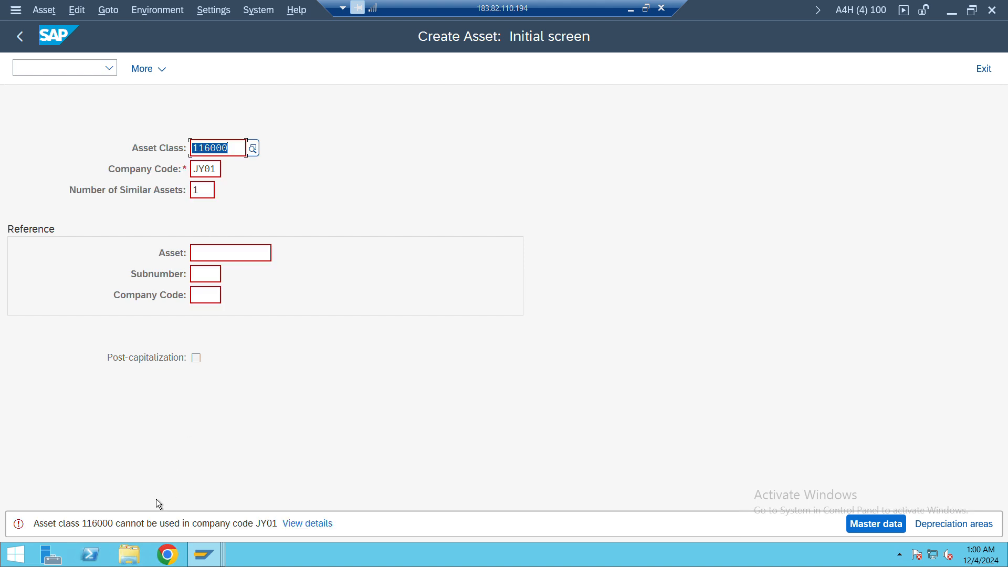
Read the detailed explanation of the asset class 116000 error, close it and switch away from the Create Asset session
click(322, 525)
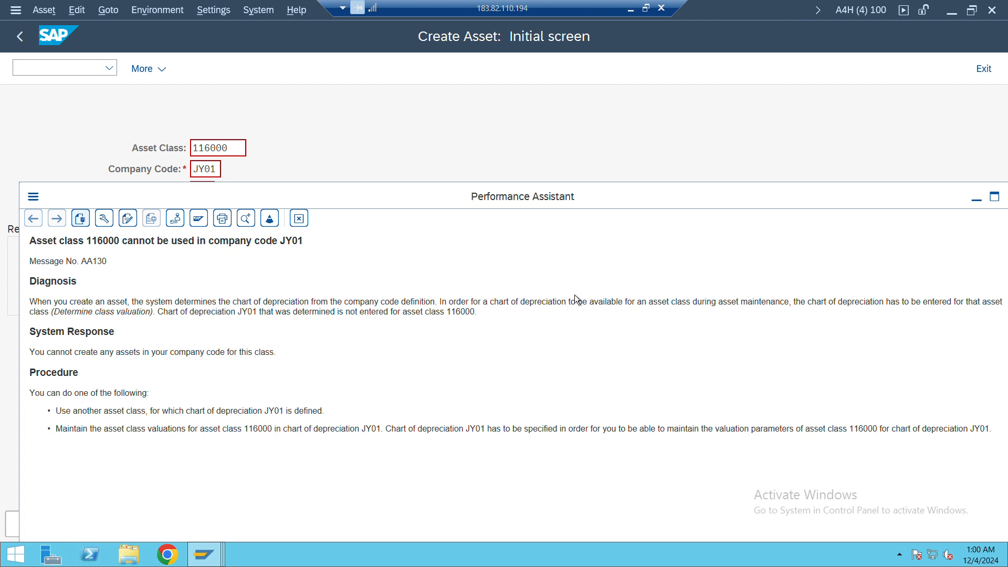
drag(944, 196, 869, 188)
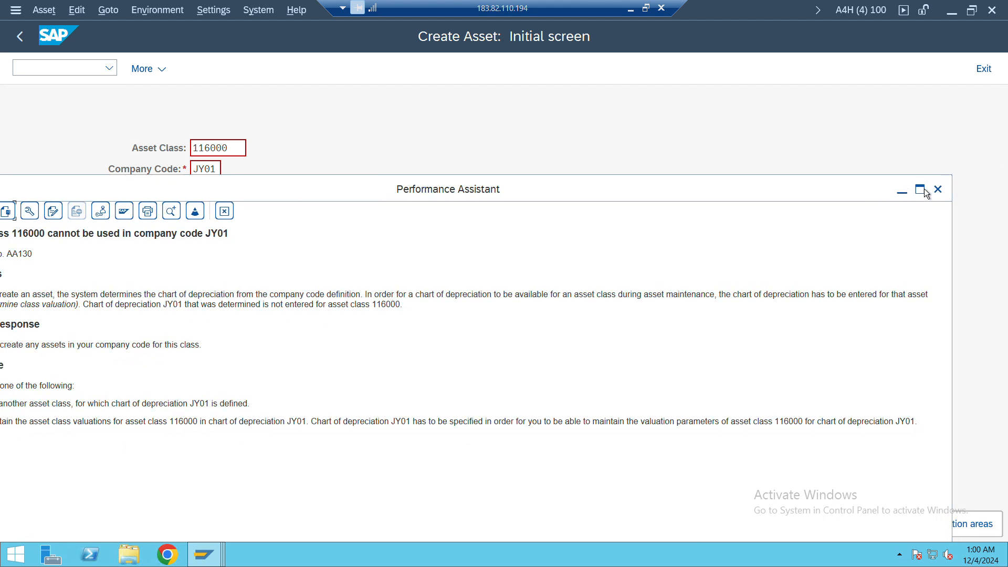
click(937, 192)
key(alt+Tab)
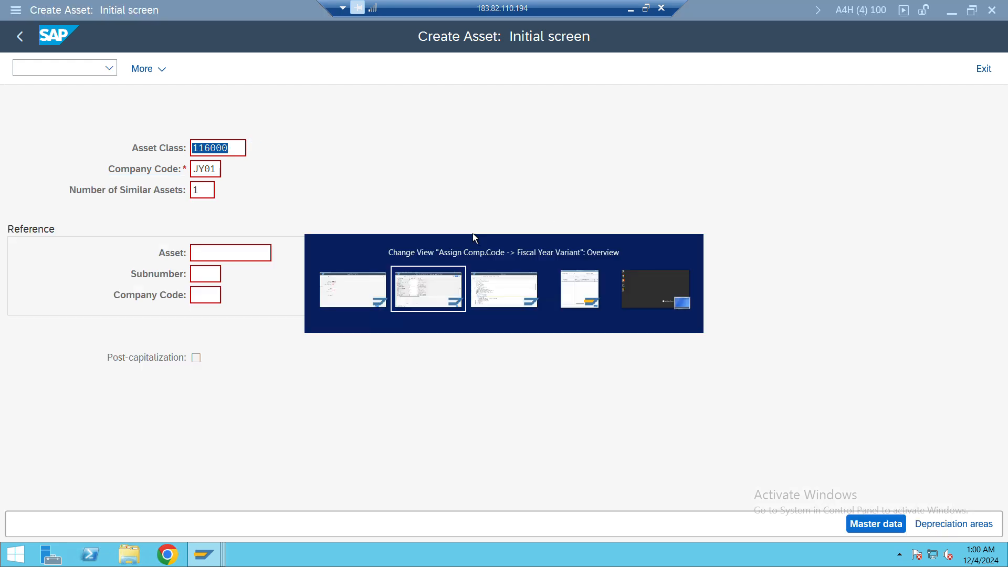
Switch to the Display IMG session, expand General Valuation under Asset Accounting and select the Determine Depreciation Areas in the Asset Class entry
key(alt+Tab)
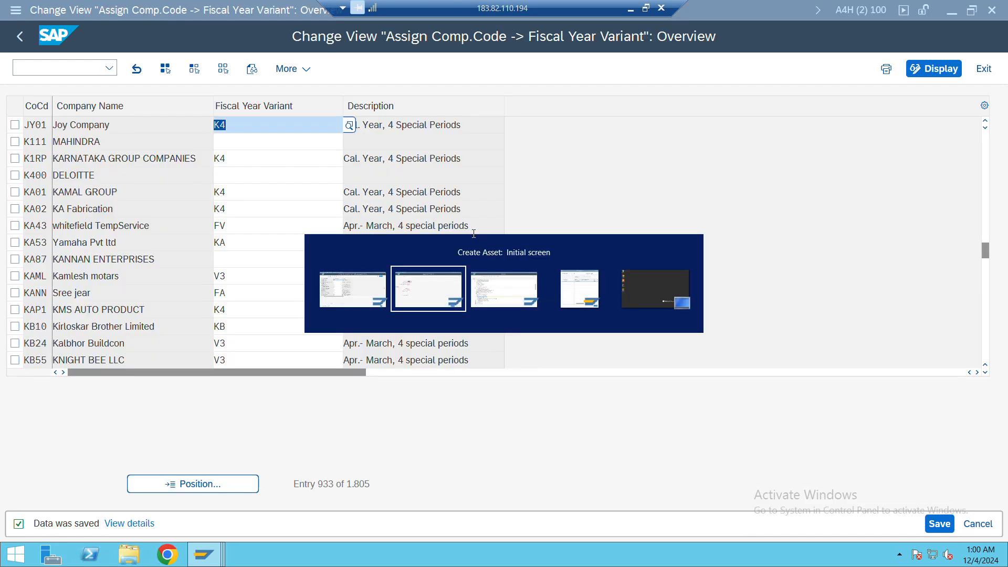
key(alt+Tab)
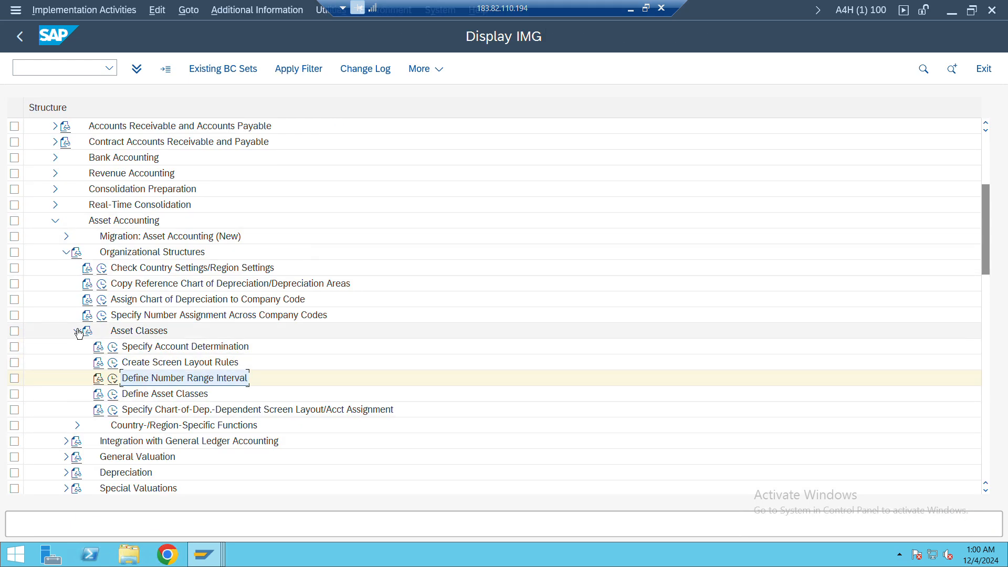
click(63, 252)
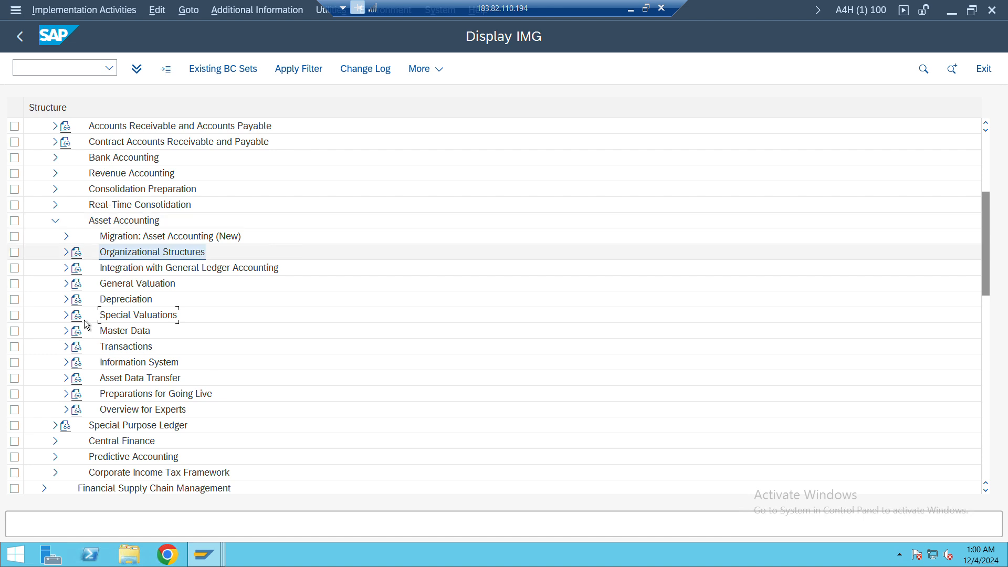
click(66, 283)
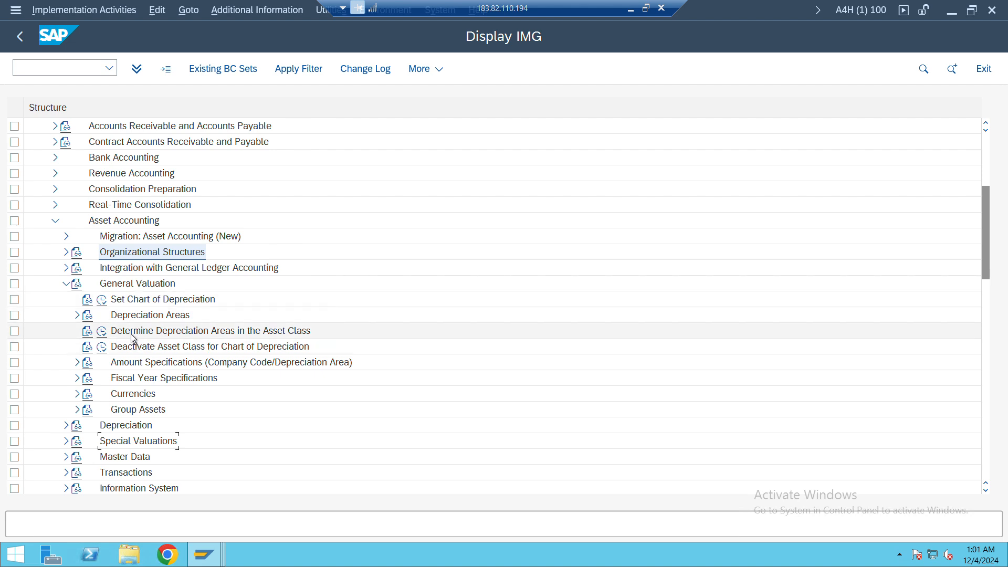
click(131, 334)
Switch to the Training SAP FICO workbook in Excel and add Determine Depreciation Areas in the Asset Class to cell B79, below Define Number Range Interval
key(alt+Tab)
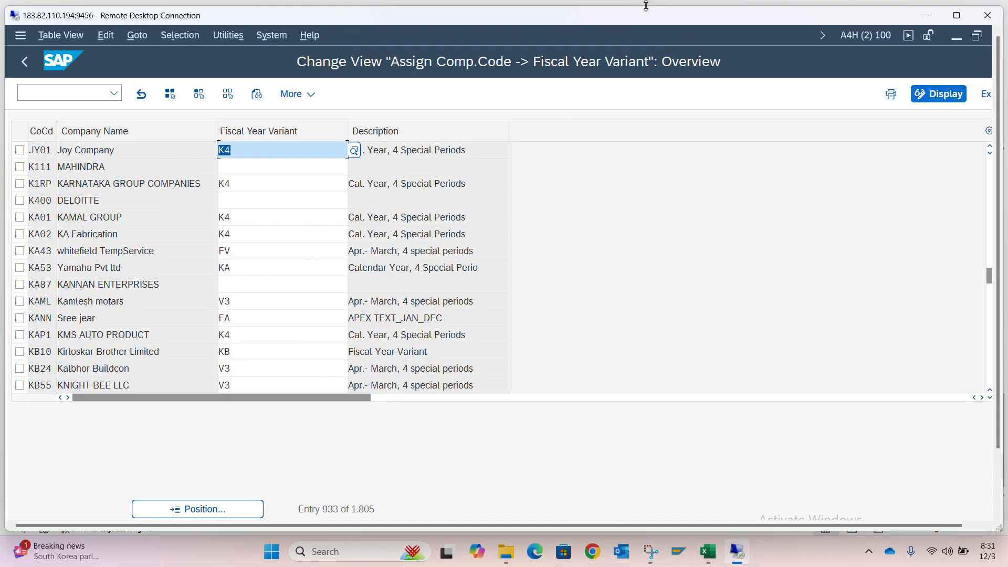
click(646, 8)
key(alt+Tab)
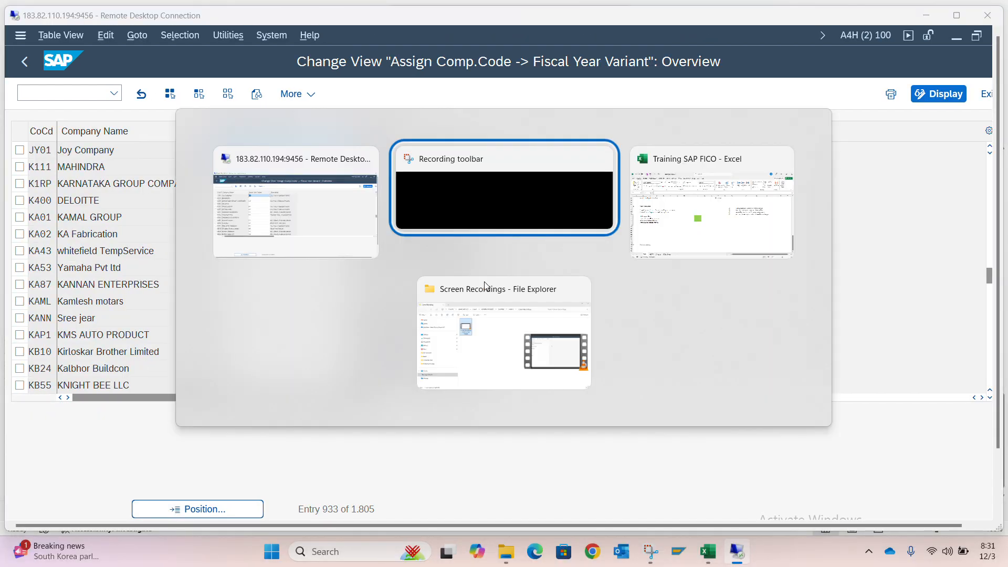
key(alt+Tab)
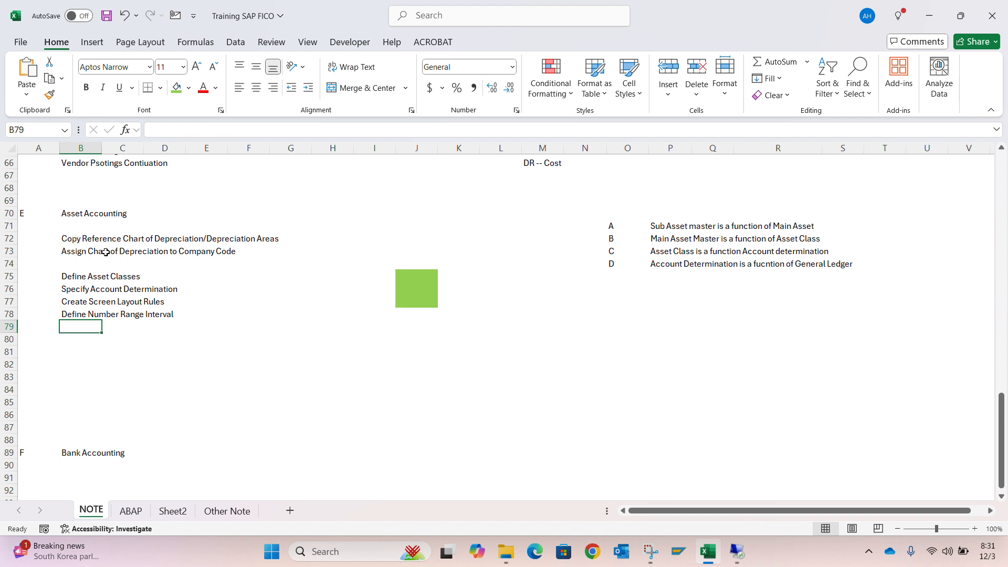
click(102, 269)
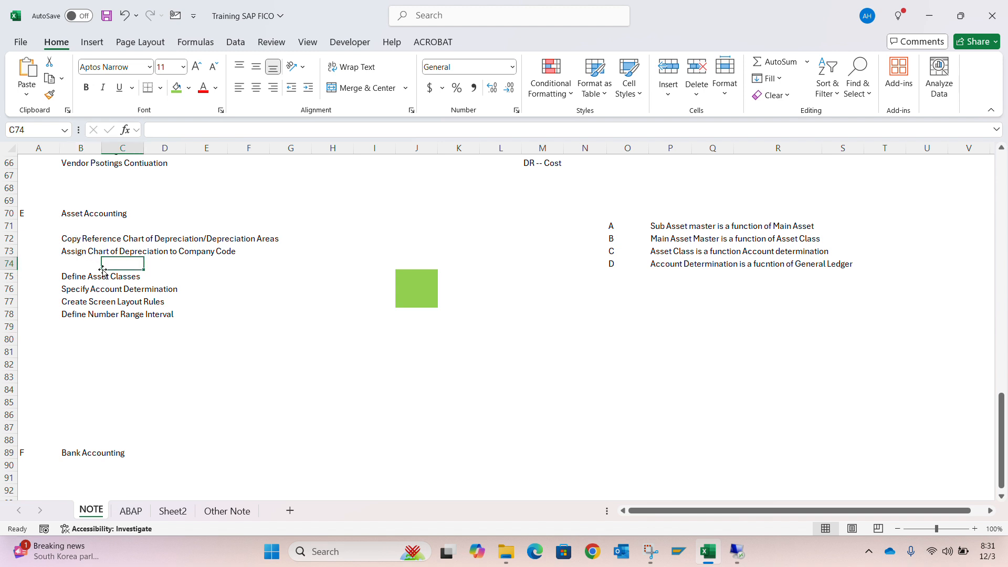
key(Down)
key(Left)
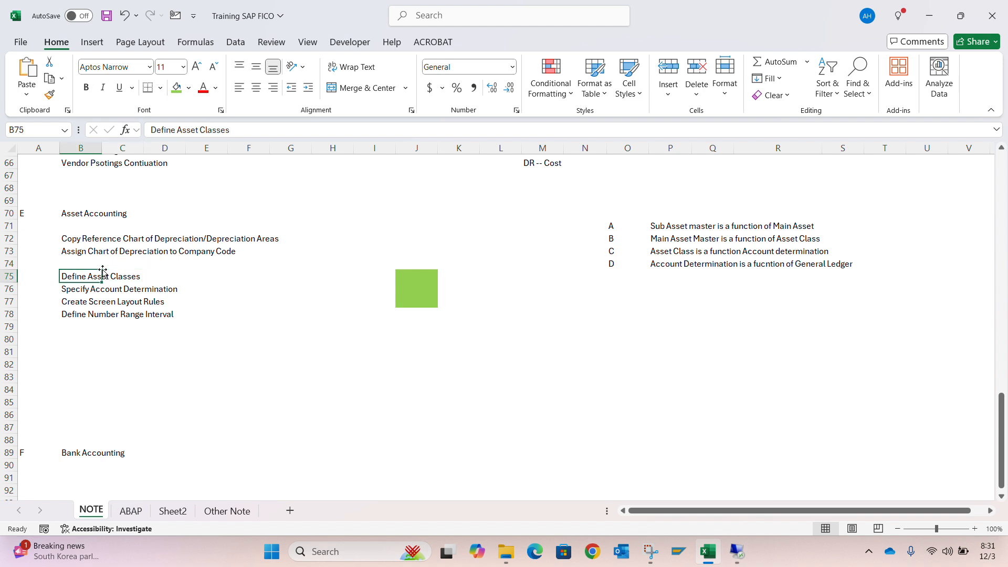
key(Down)
key(Down)
key(Up)
key(Down)
key(Down)
key(Down)
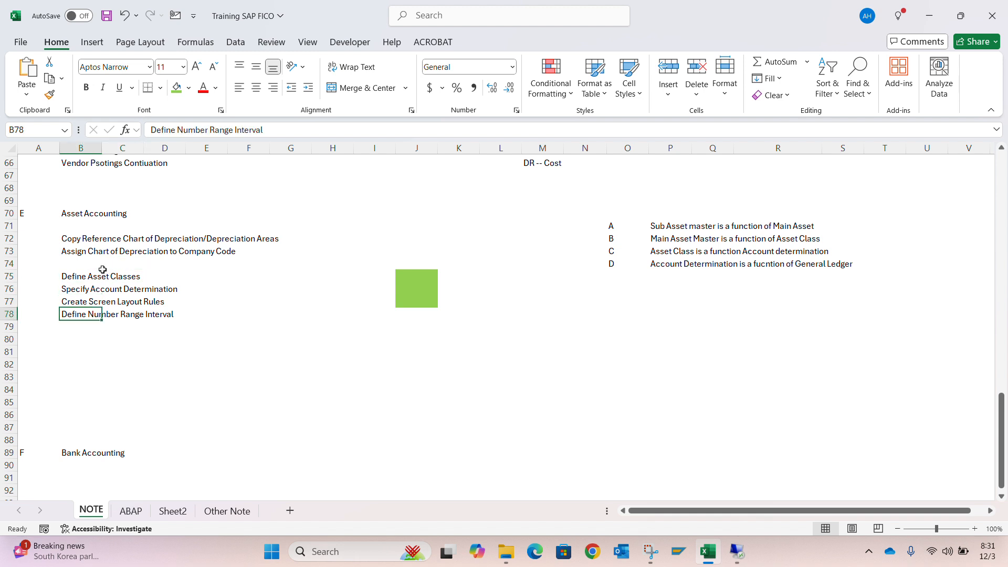
Move the list in B75:B79, starting with Define Asset Classes, up one row to close the gap at B74
key(ctrl+Up)
key(ctrl+Up)
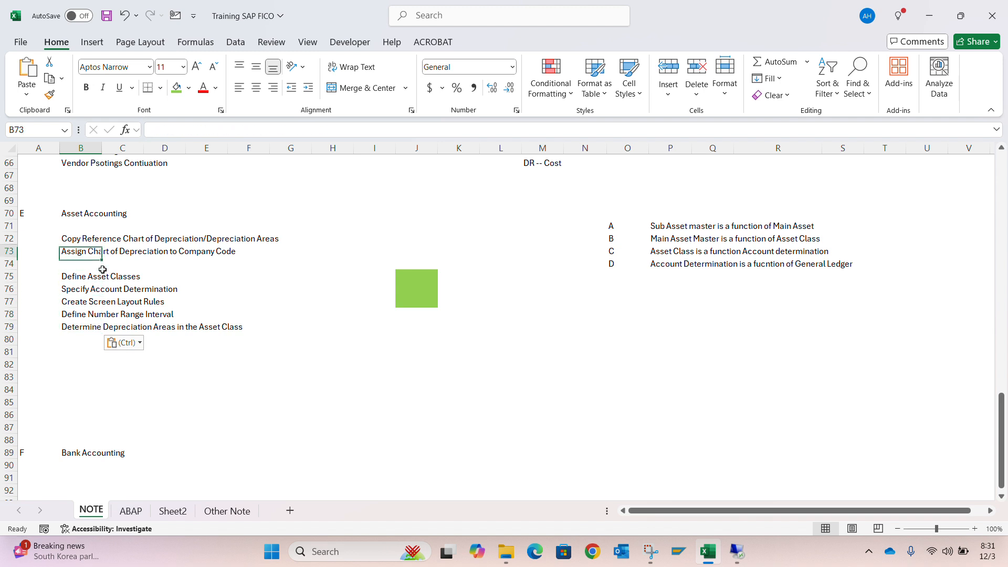
key(ctrl+Down)
key(ctrl+shift+Down)
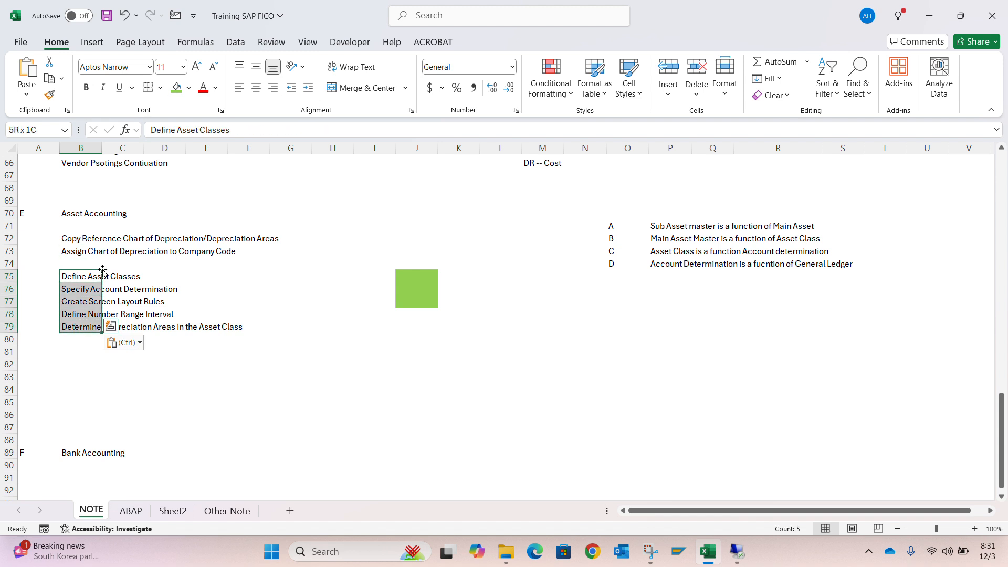
key(ctrl+x)
key(Up)
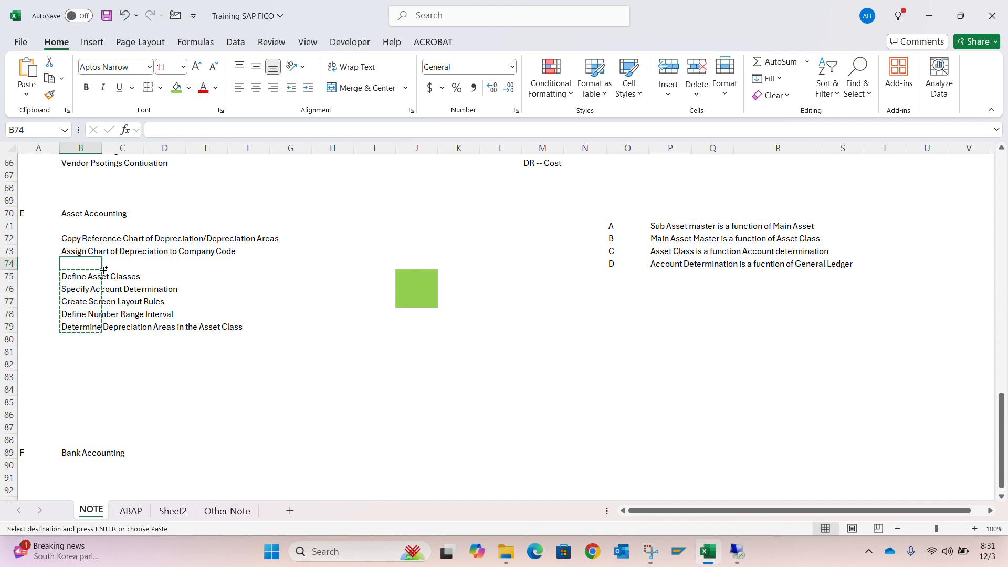
key(ctrl+v)
Copy the green cell J75 onto J72:J78 with Paste Special so the fill spans all listed Asset Accounting entries, then end the copy
key(Down)
key(Down)
key(Up)
key(Right)
key(Right)
key(Right)
key(Right)
key(Right)
key(Right)
key(Right)
key(Right)
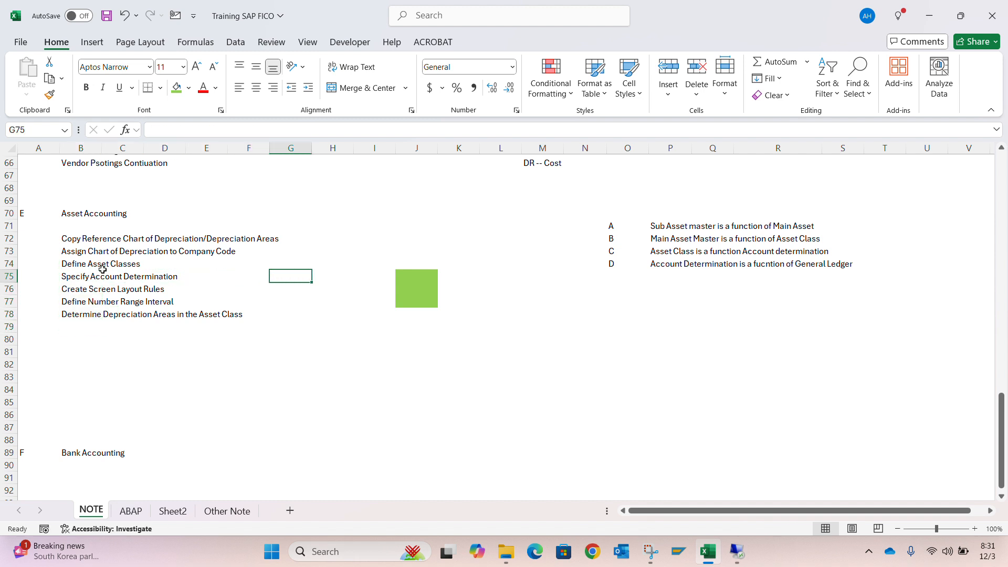
key(ctrl+c)
key(Up)
key(Up)
key(Up)
key(shift+Down)
key(shift+Down)
key(shift+Down)
key(shift+Down)
key(shift+Down)
key(shift+Down)
key(shift+Down)
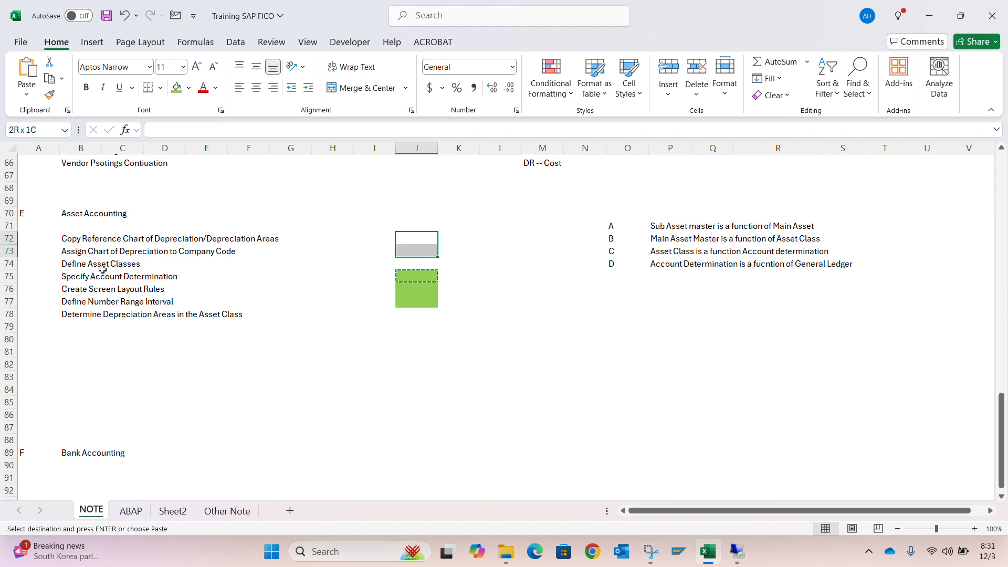
key(shift+Up)
key(shift+Up)
key(shift+Down)
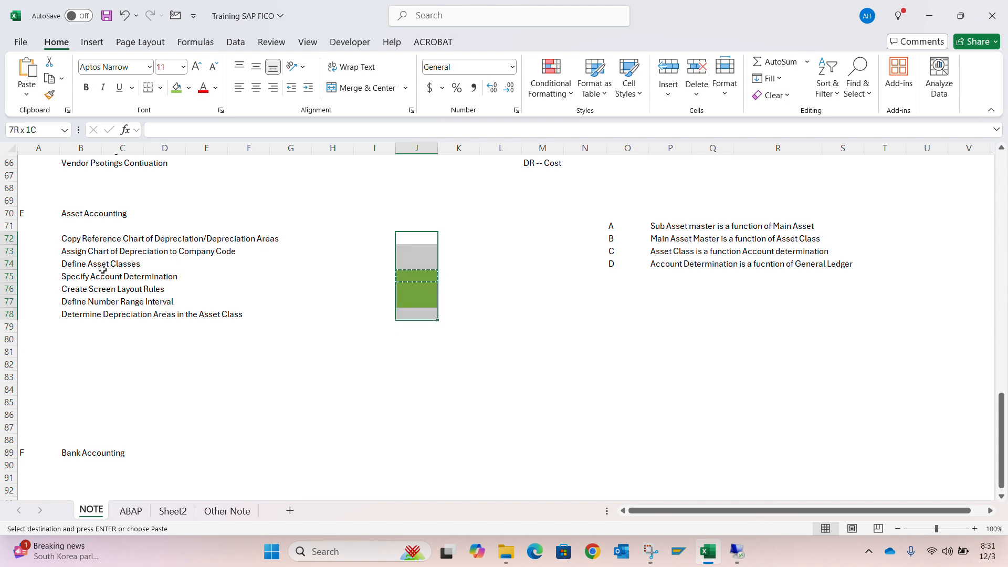
key(ctrl+alt+v)
key(Return)
key(Down)
key(Down)
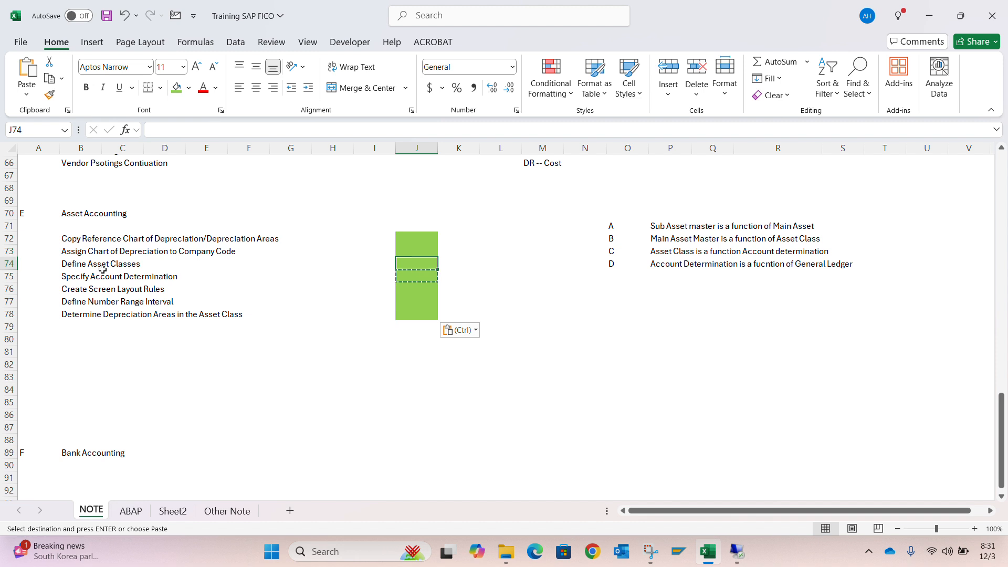
key(Down)
key(Down)
key(Down)
key(Left)
key(Left)
key(Down)
key(Left)
key(Left)
key(Left)
key(Left)
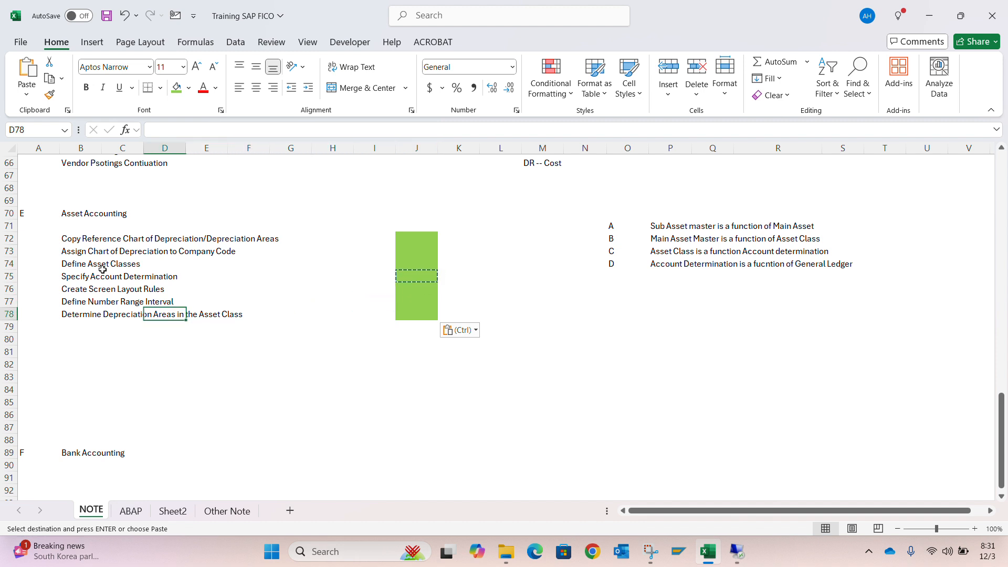
key(Left)
key(Escape)
key(Left)
Return to the SAP Display IMG session in the maximized remote desktop and execute Determine Depreciation Areas in the Asset Class
key(alt+Tab)
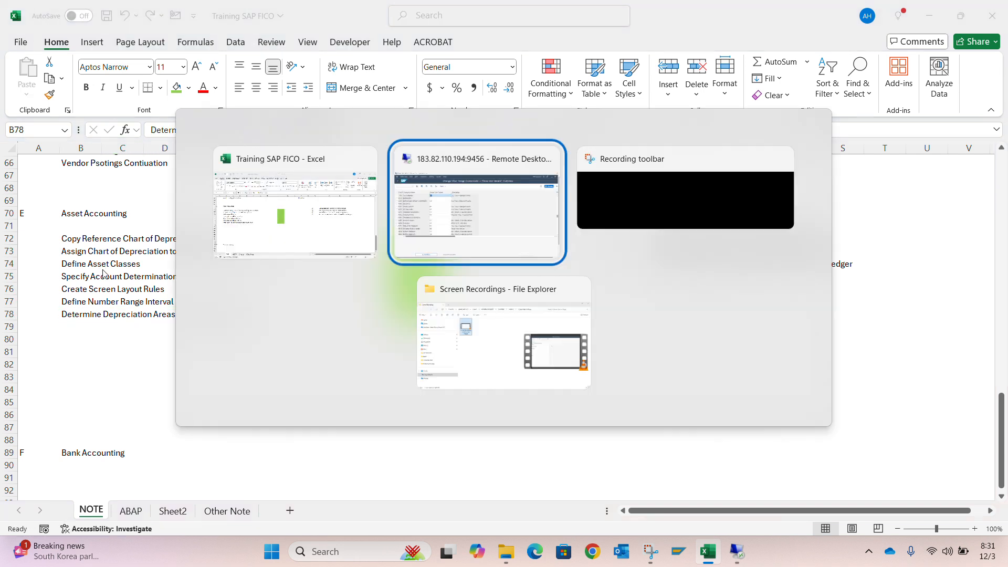
key(alt+Tab)
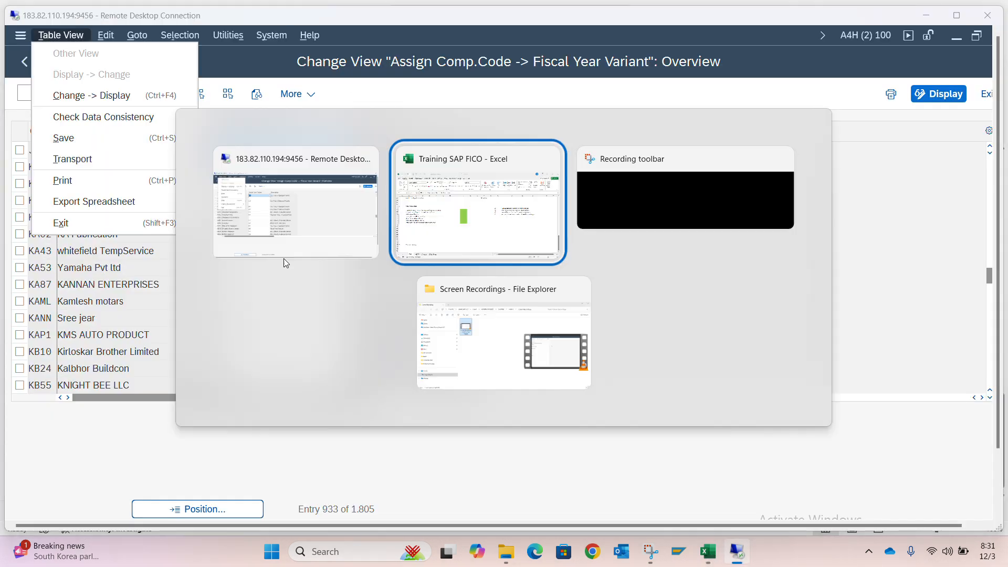
key(alt+Tab)
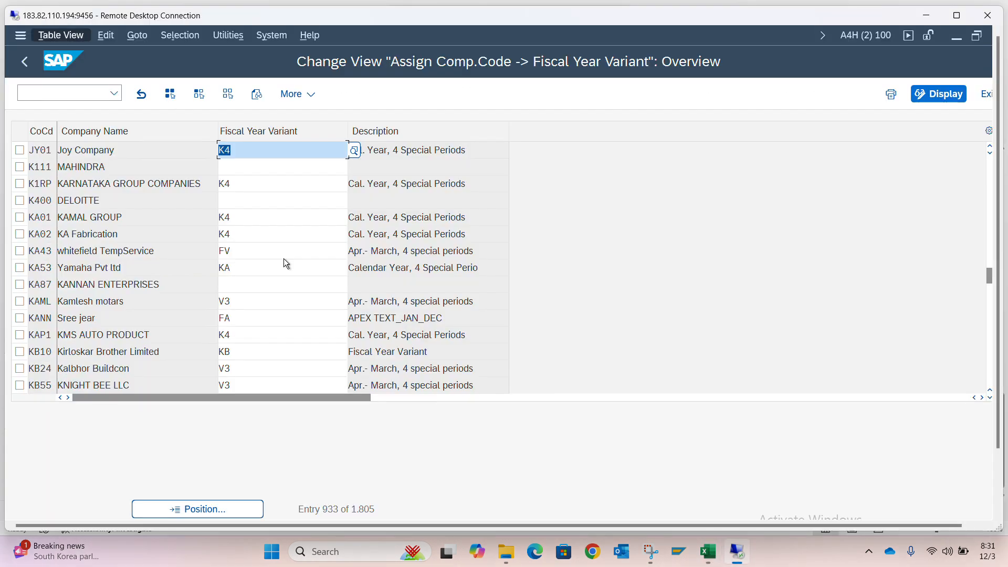
click(957, 15)
click(313, 373)
key(alt+Tab)
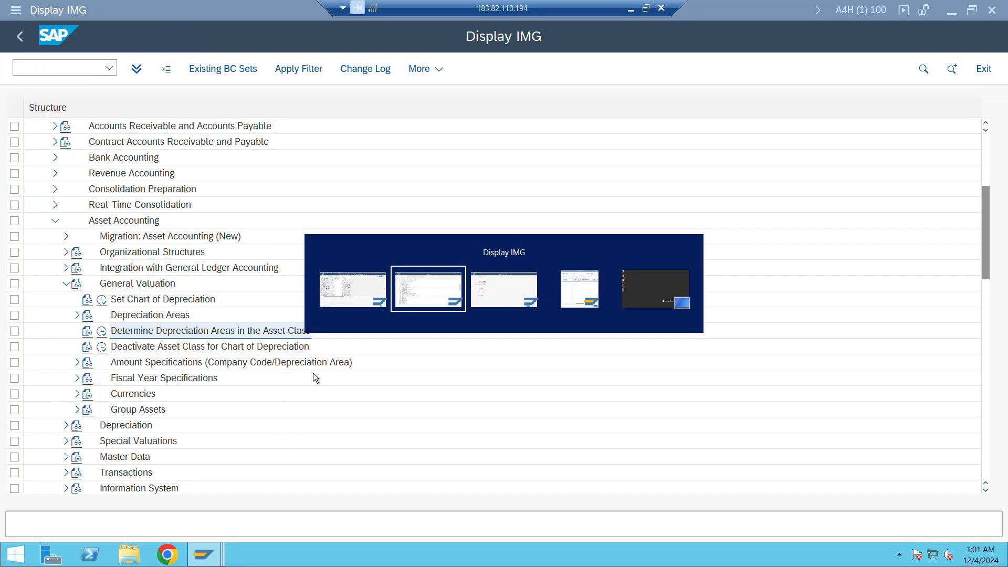
click(102, 333)
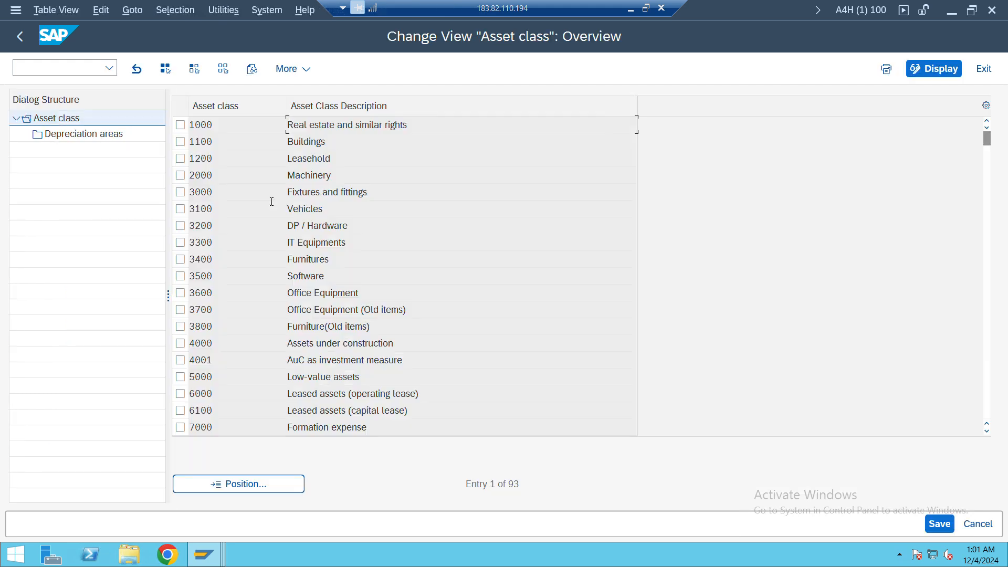
Position the asset class list at 116000, select that class and open its depreciation areas
click(249, 481)
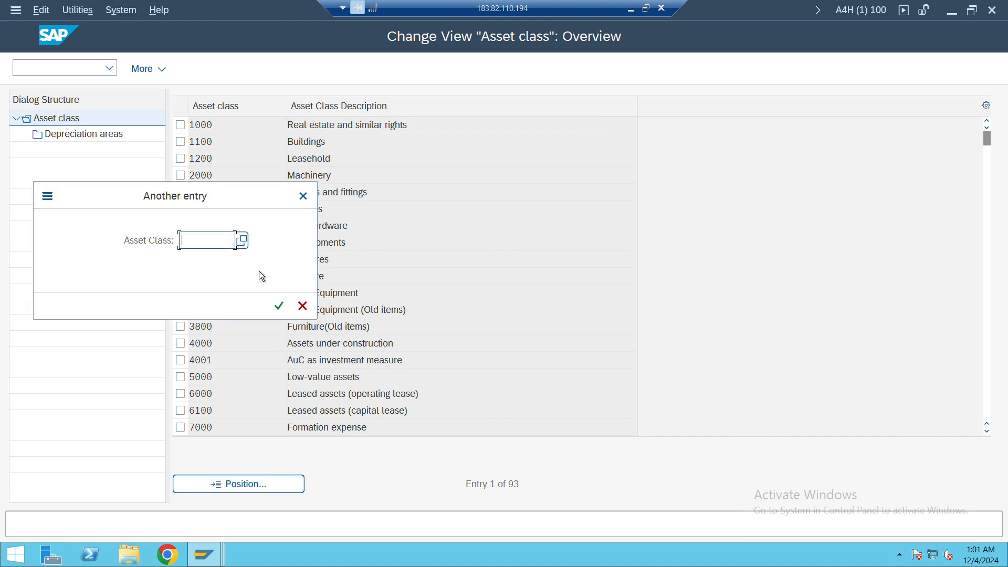
text(116000)
key(Return)
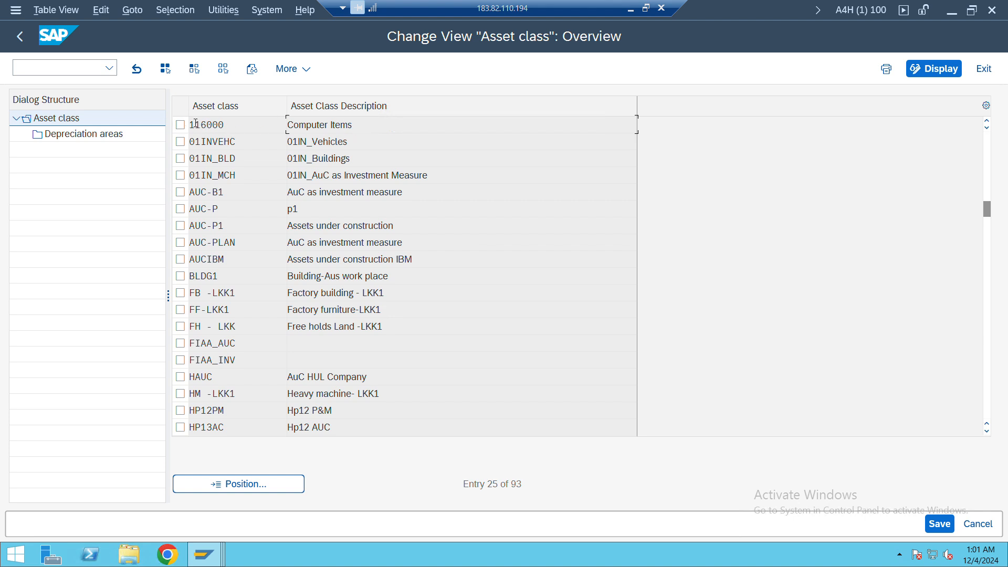
click(87, 137)
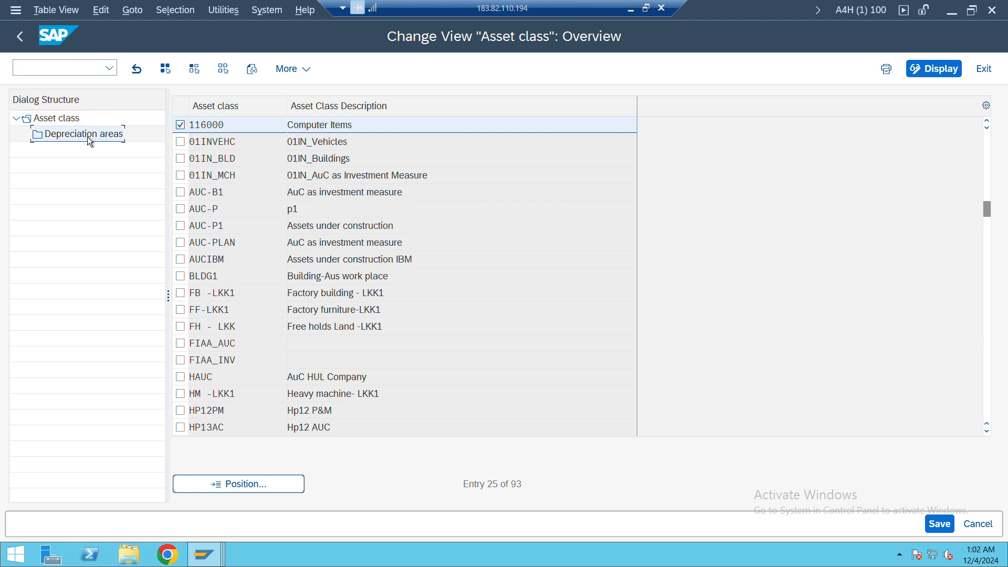
double_click(90, 135)
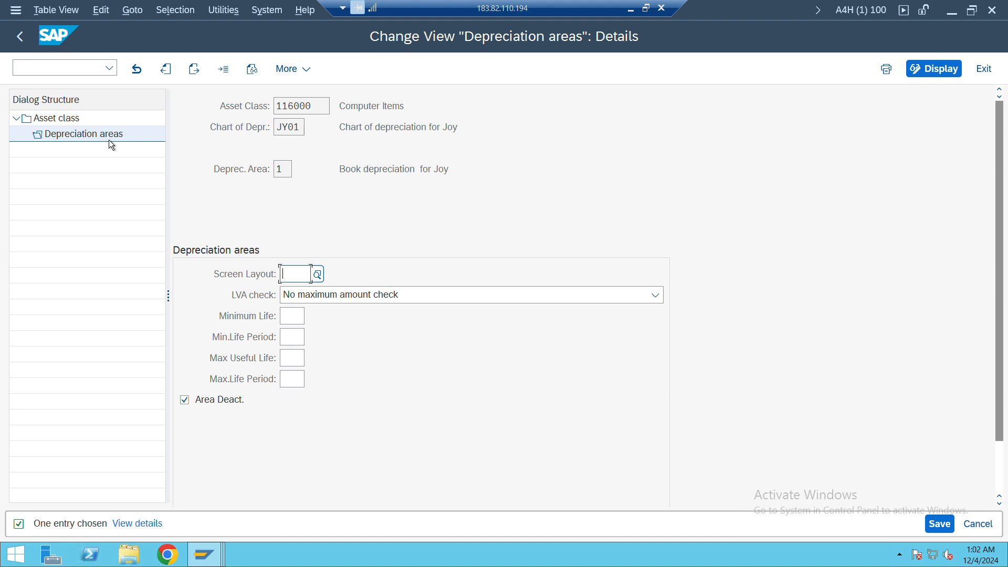
Assign screen layout 1000 (Depr. on main asset no. level) to depreciation area 1 and clear its Area Deact. option
click(318, 276)
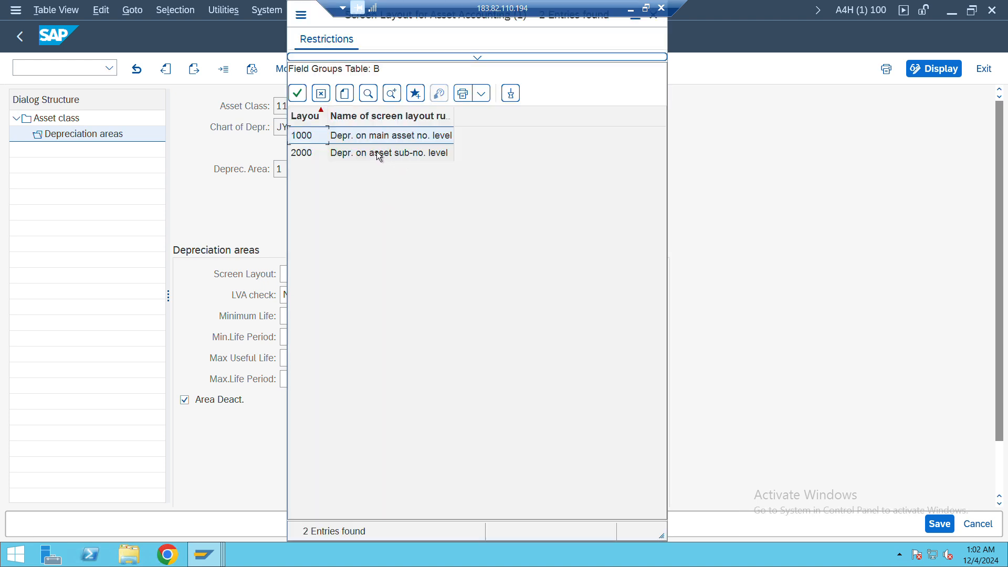
double_click(316, 136)
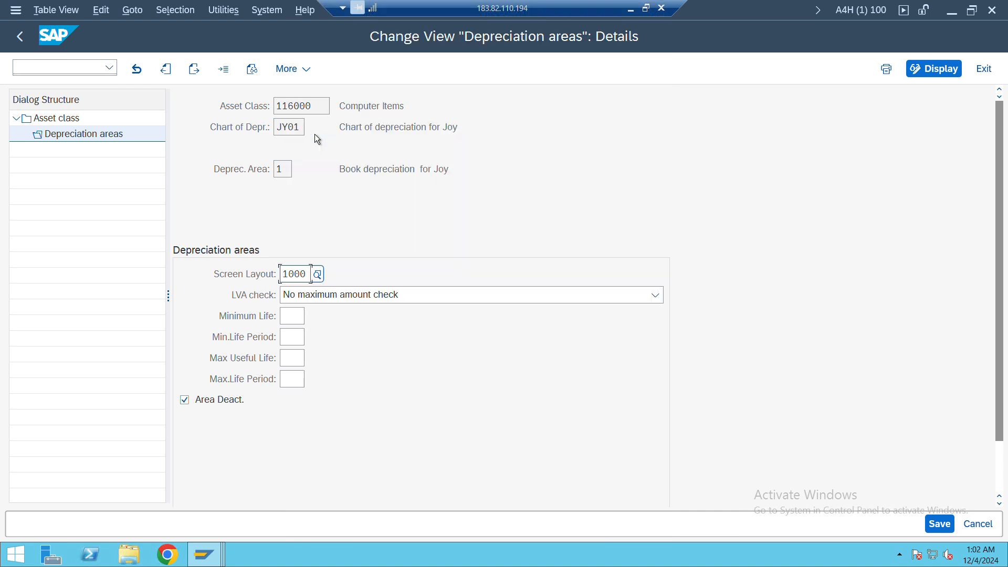
click(317, 273)
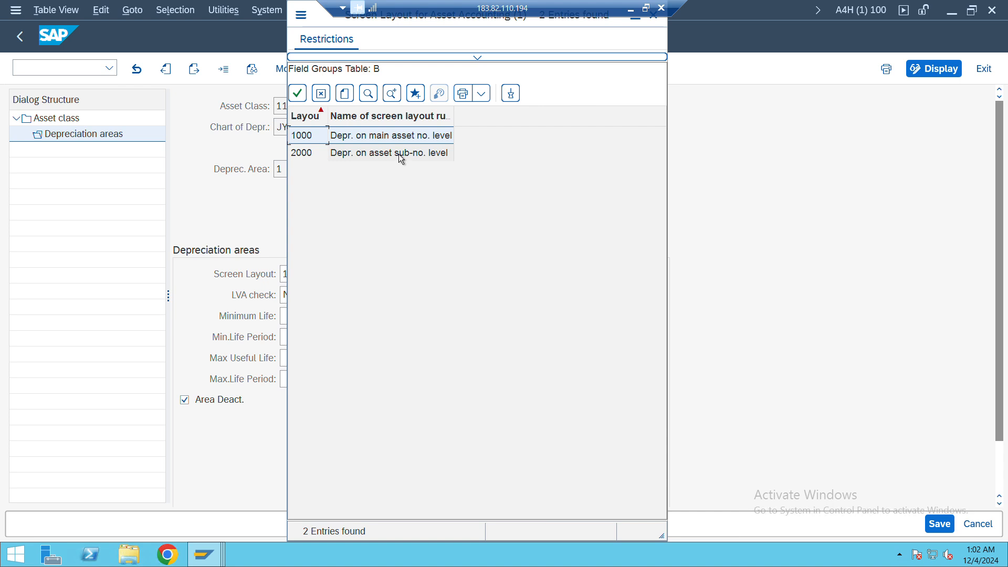
double_click(363, 136)
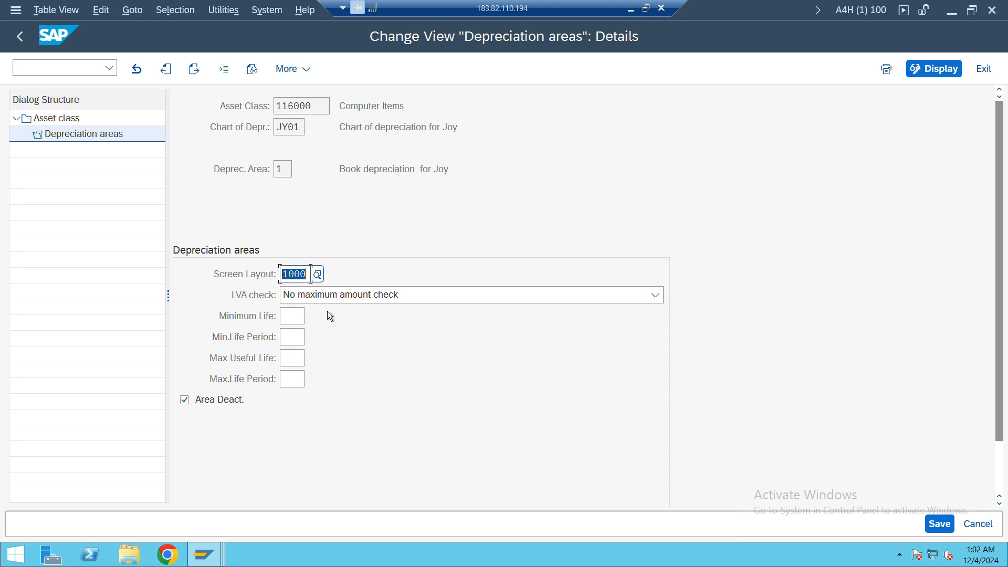
click(185, 401)
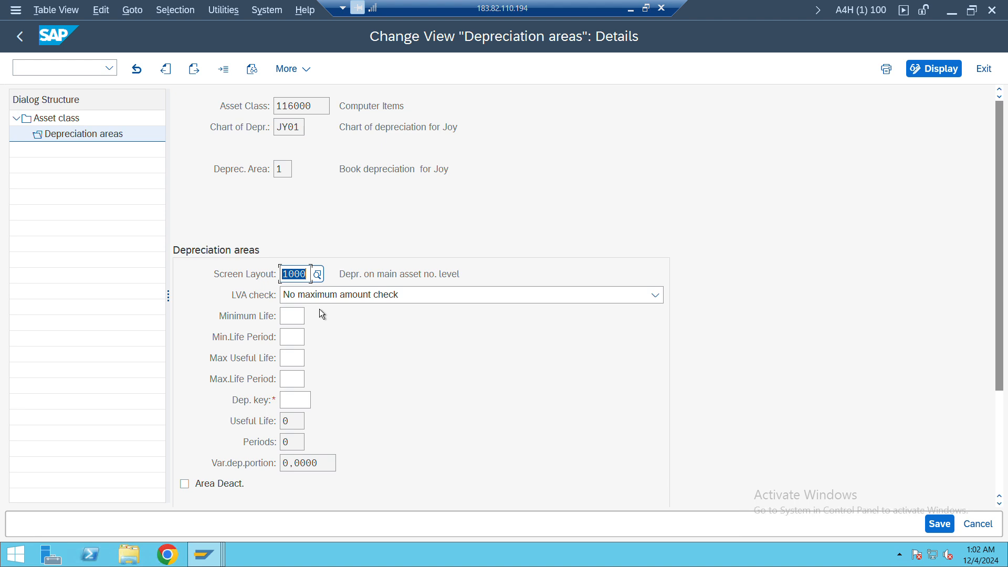
Set depreciation key GL20 for depreciation area 1, save it to the customizing request and return to the asset class overview
click(294, 400)
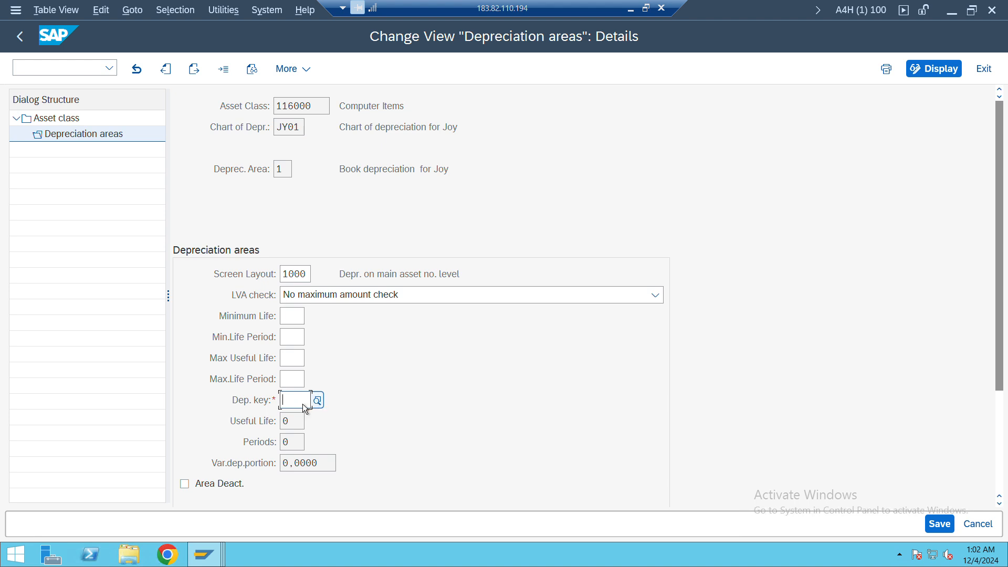
click(304, 405)
key(Down)
key(Return)
key(Return)
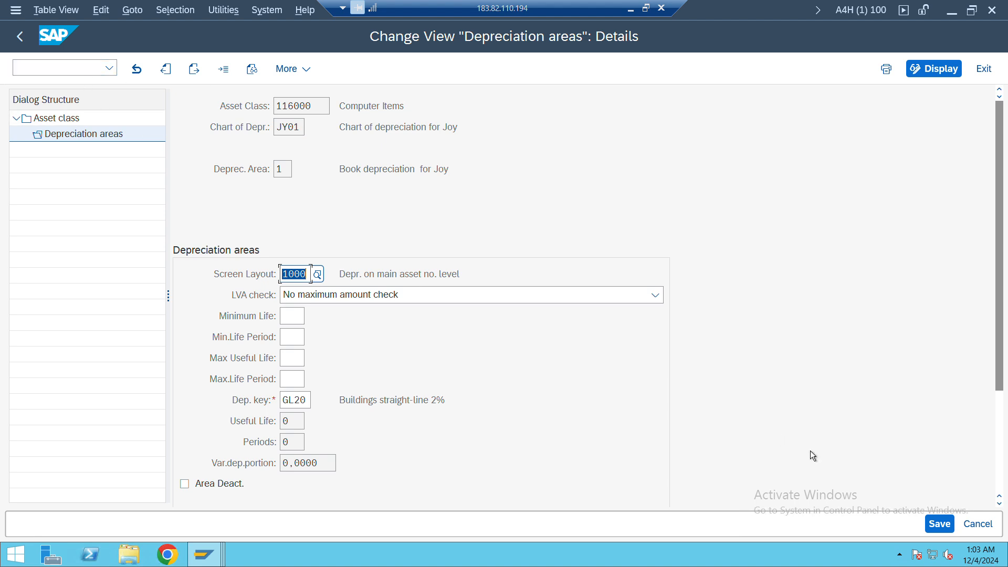
click(939, 519)
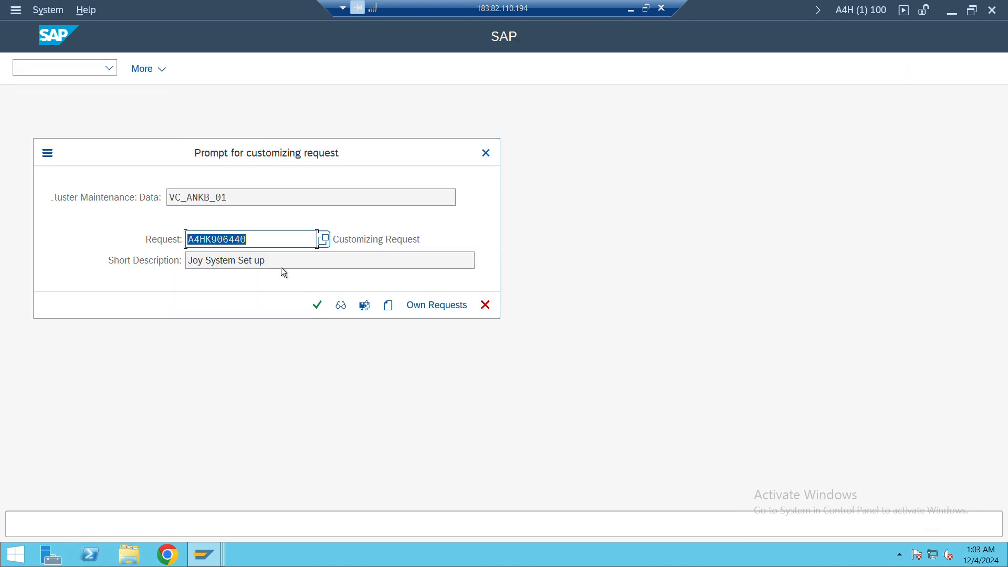
click(317, 302)
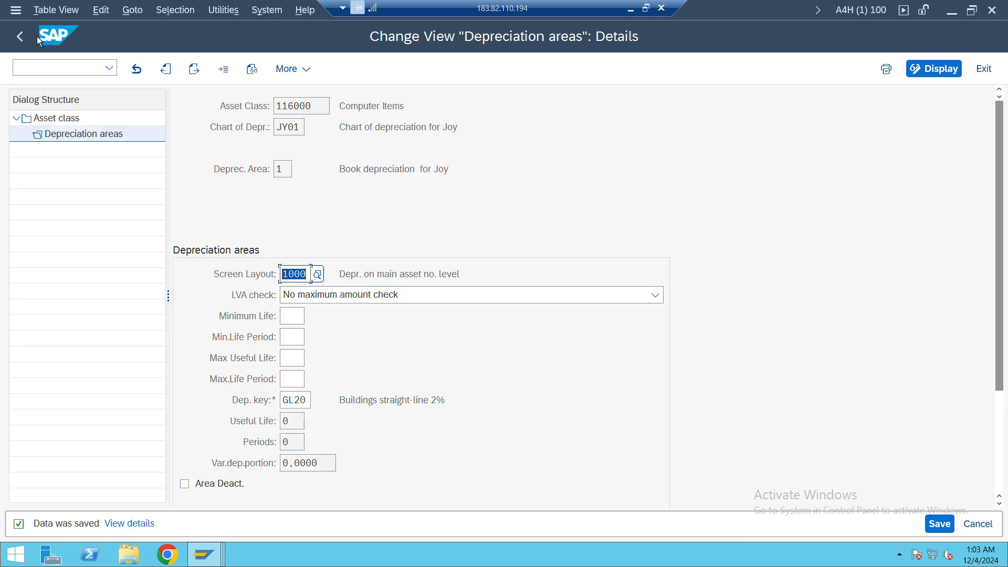
click(20, 36)
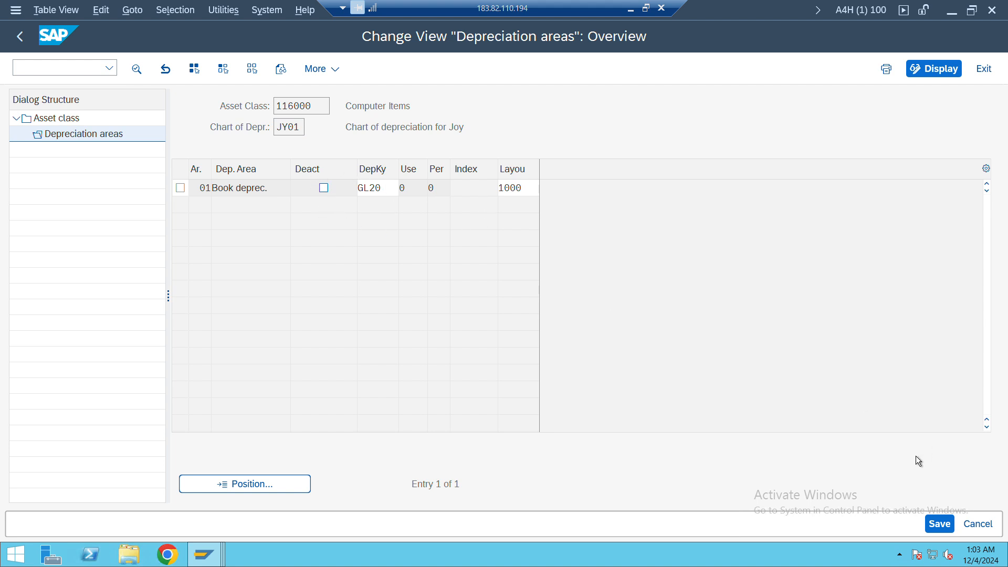
click(940, 524)
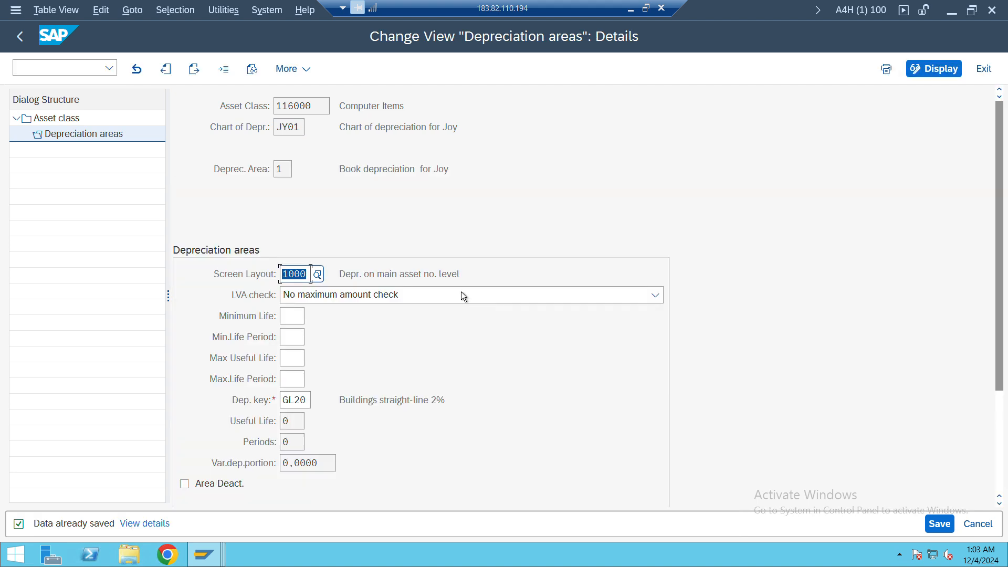
click(21, 38)
click(20, 38)
Switch to the Create Asset session, restart transaction AS01 and try to create an asset in class 116000 for company code JY01
key(alt+Tab)
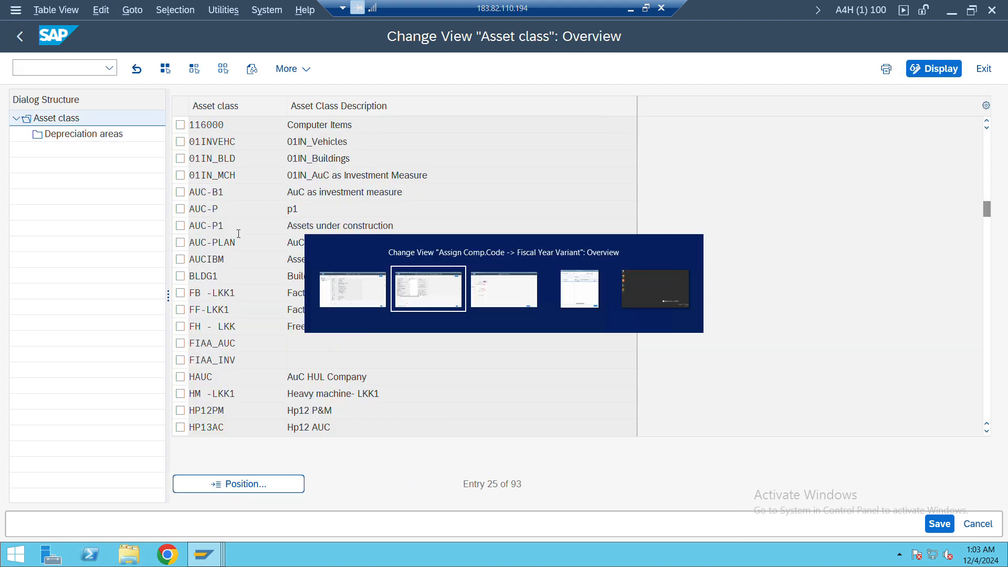
key(alt+Tab)
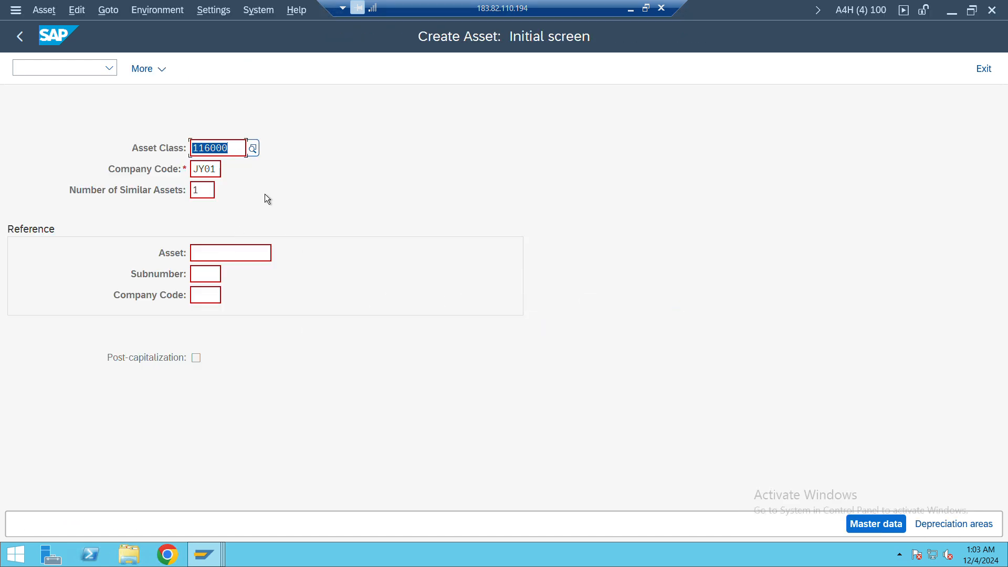
click(82, 68)
text(/nas01)
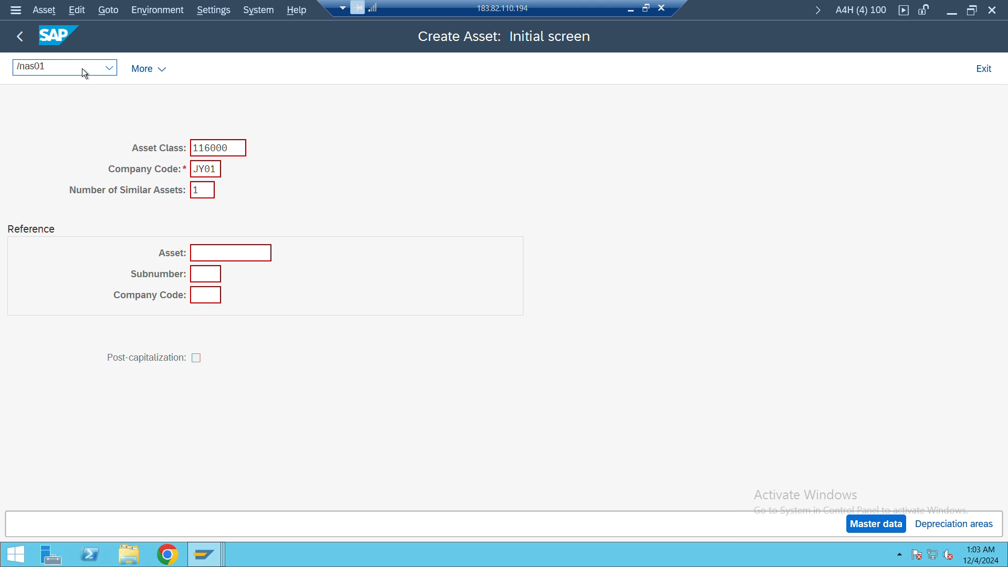
key(Return)
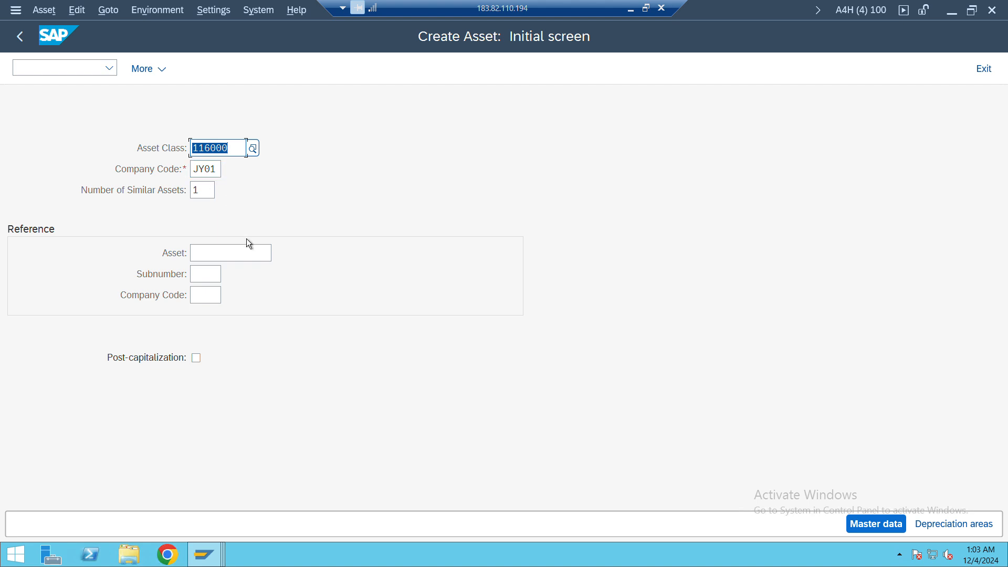
key(Return)
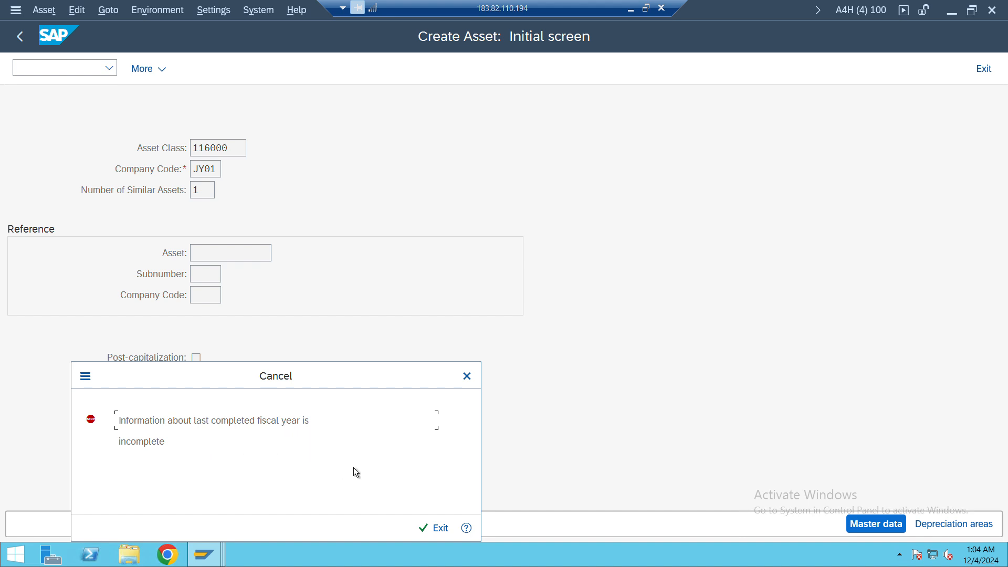
Read the long text of the error about the last completed fiscal year, including its recommended procedure, and dismiss the error
click(467, 528)
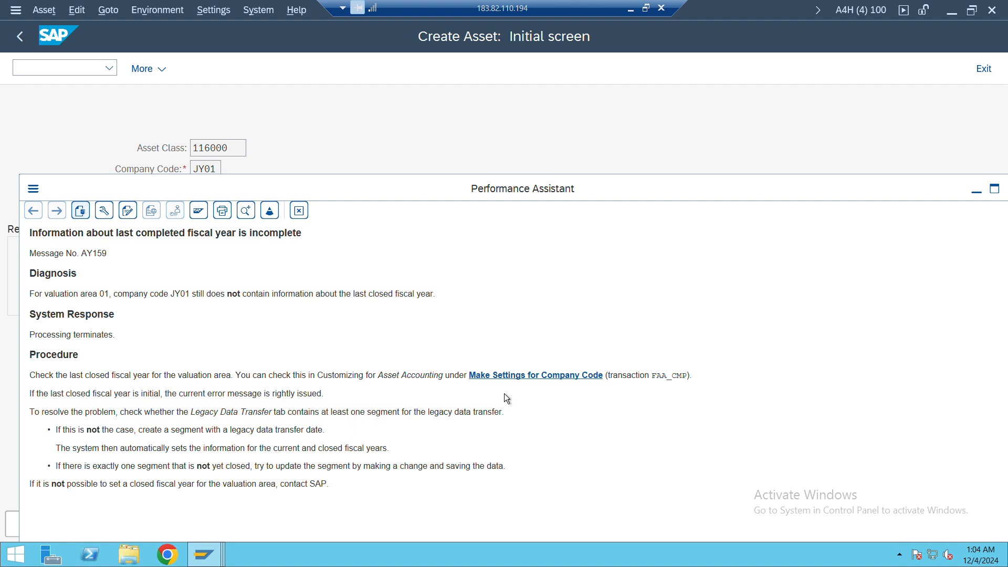
drag(922, 198, 839, 207)
click(926, 196)
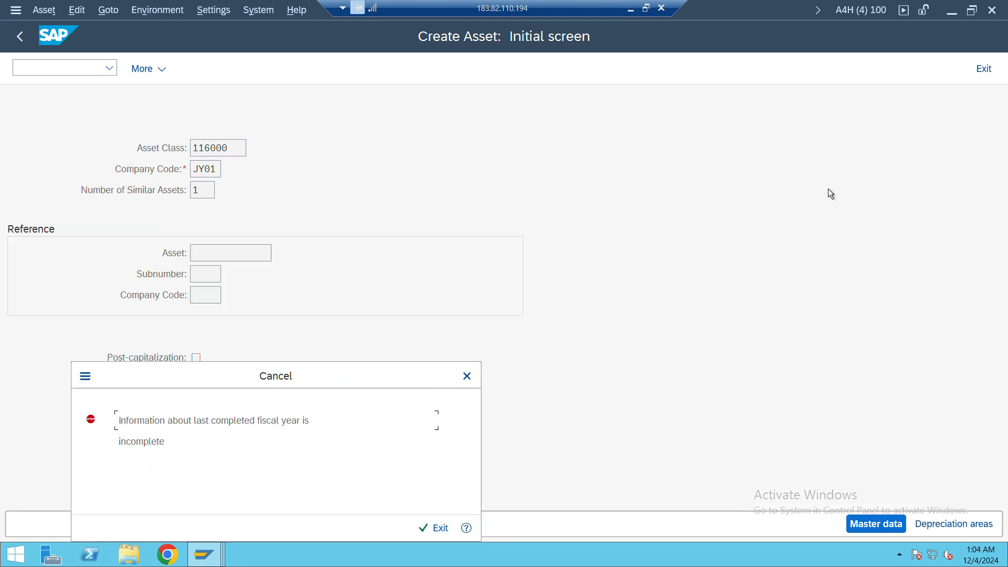
click(467, 375)
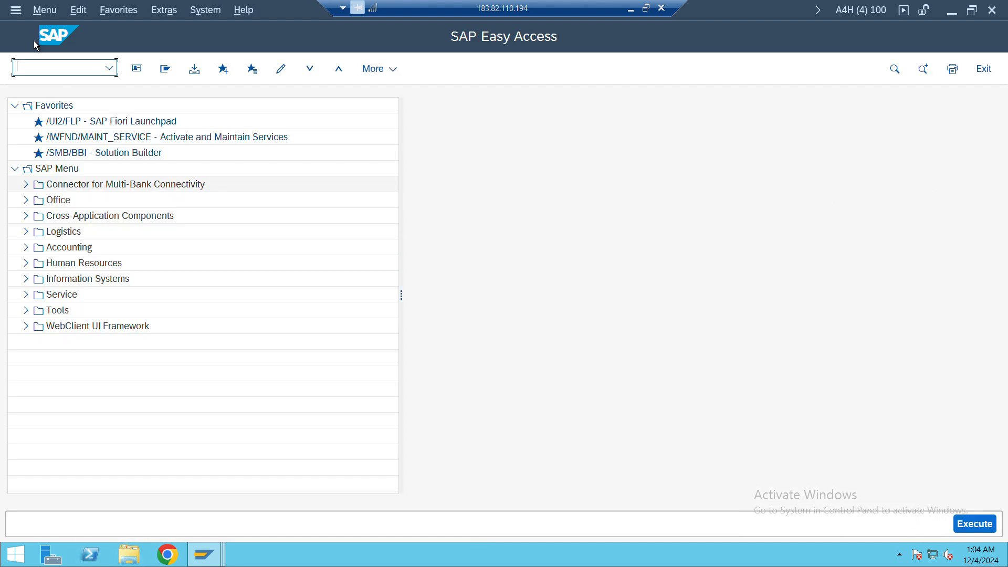
text(faa_cmp)
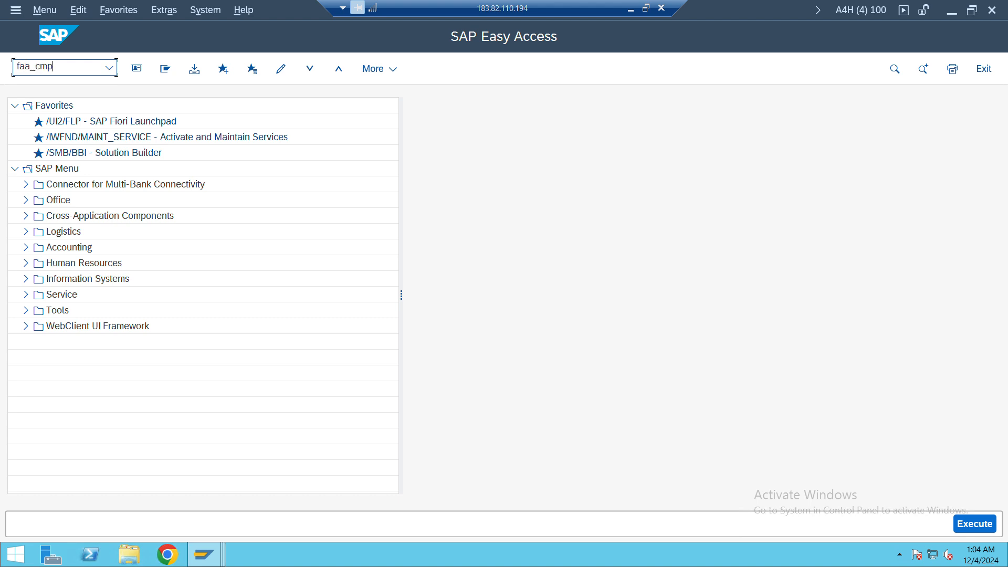
key(Return)
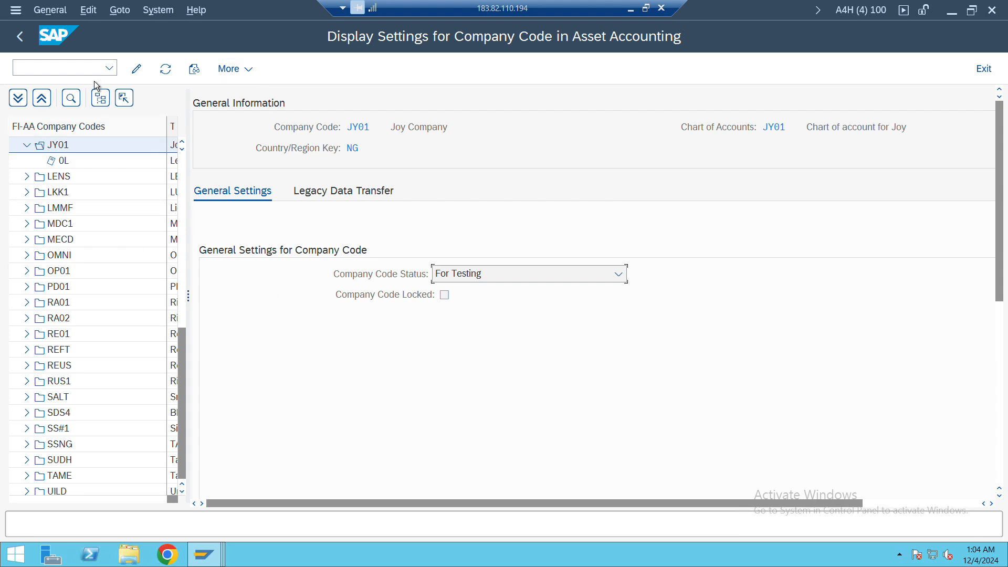
text(/n)
key(Return)
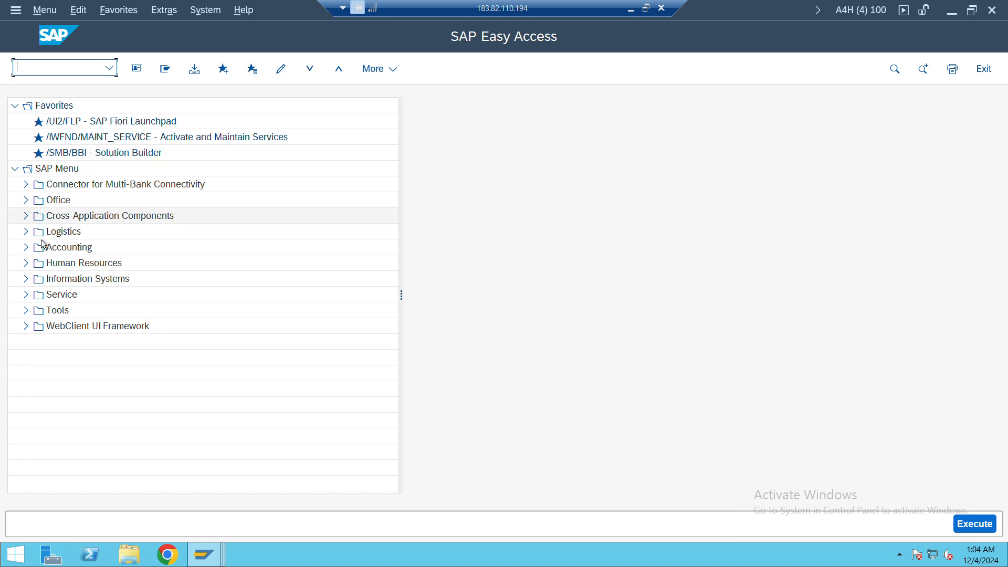
Find FAA_CMP - Execute/Undo under Year-End Closing in the Fixed Assets periodic processing of the SAP Menu and run it
click(26, 248)
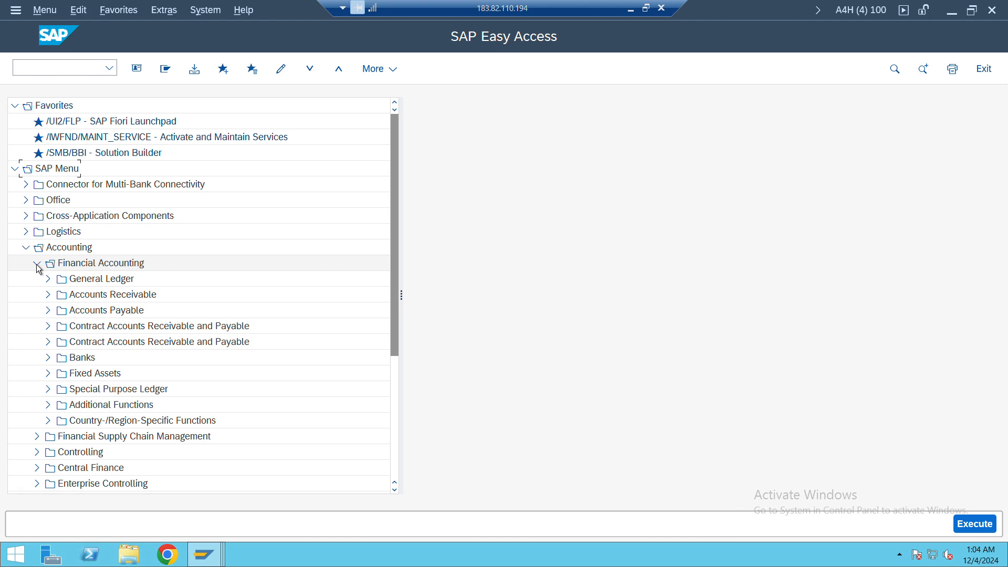
click(47, 374)
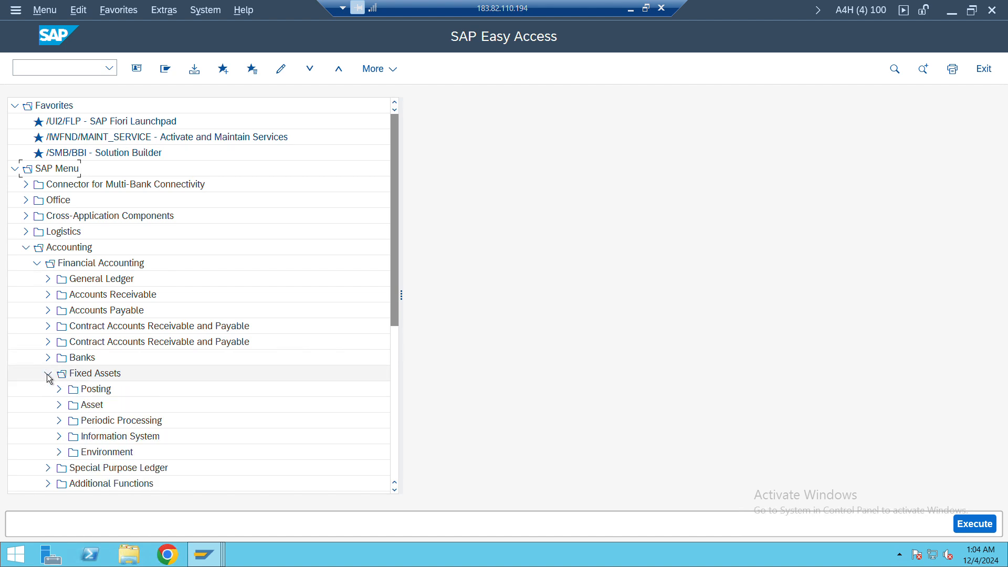
click(59, 420)
scroll(92, 419, down, 2)
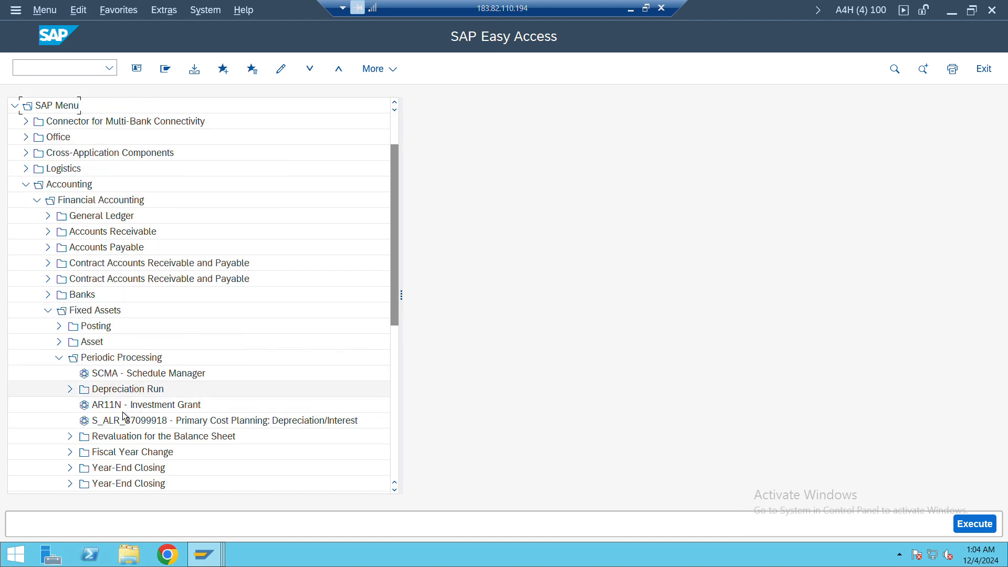
scroll(124, 416, down, 1)
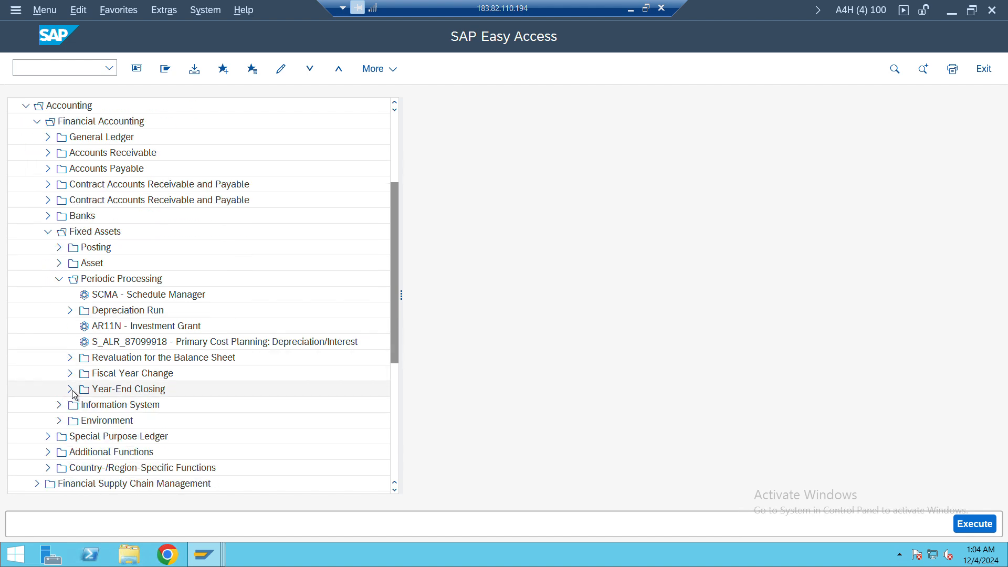
click(71, 390)
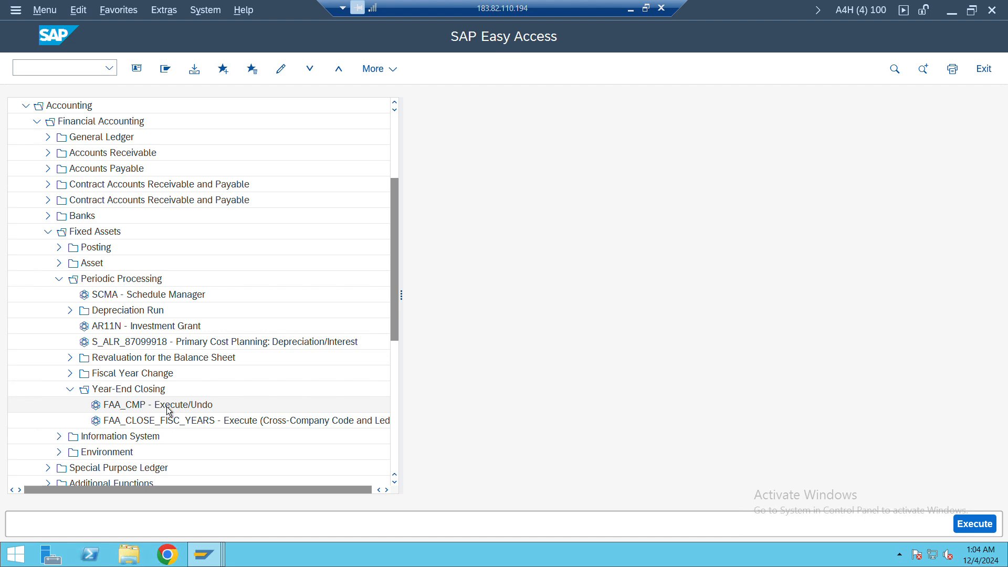
click(101, 410)
double_click(101, 409)
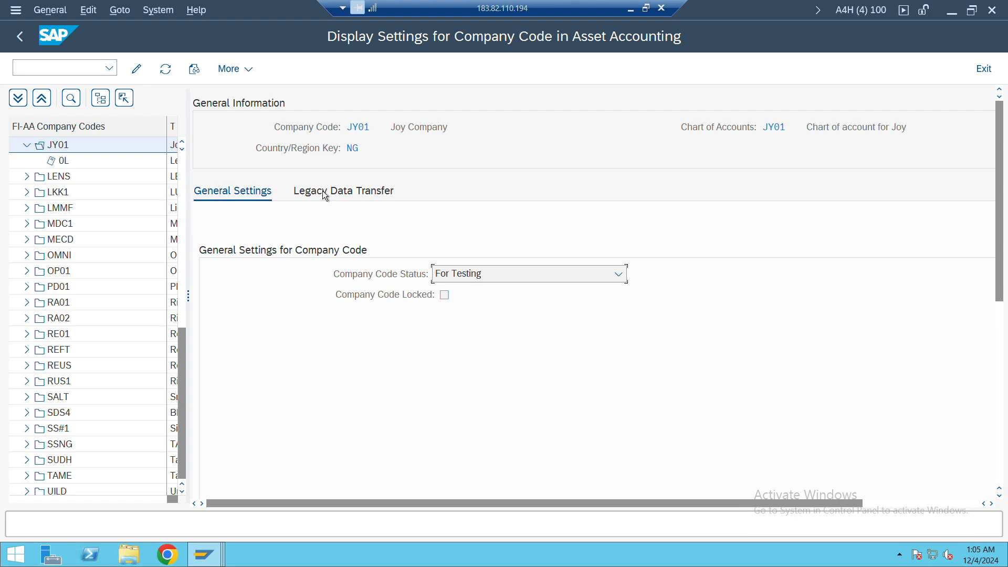
Create a legacy data transfer segment for company code JY01 with transfer date 01.01.2024 and document type AA Asset Accounting
click(350, 200)
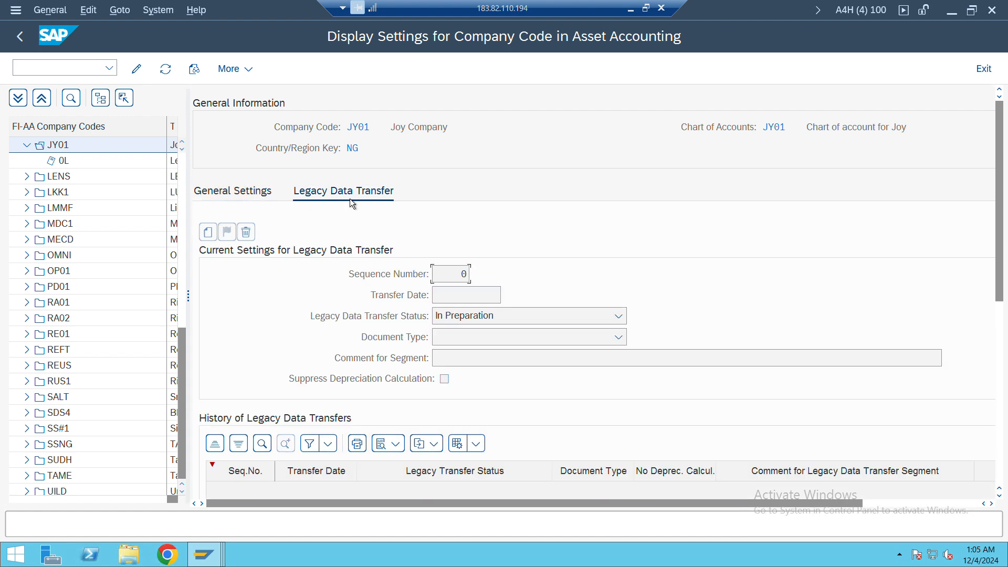
click(137, 70)
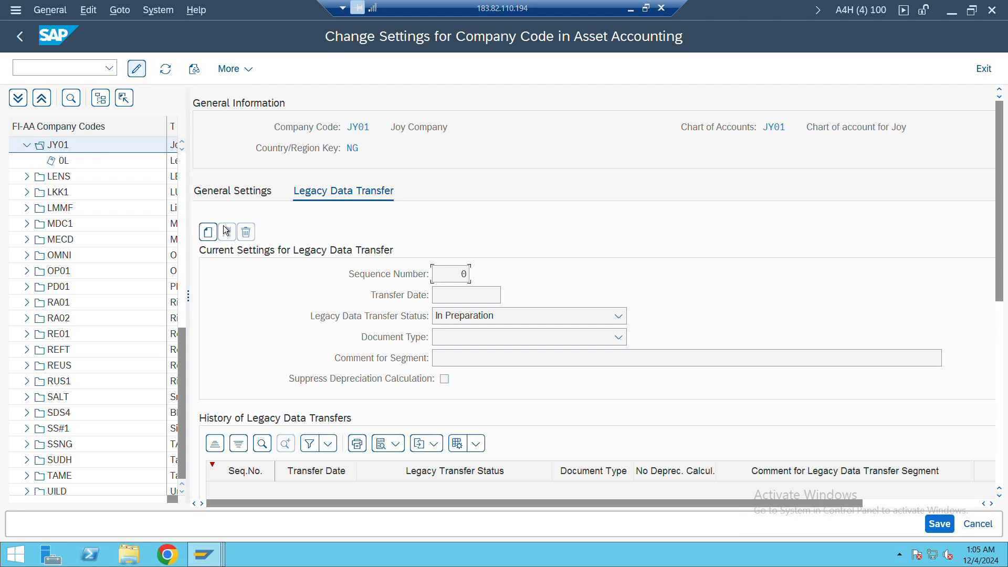
click(210, 232)
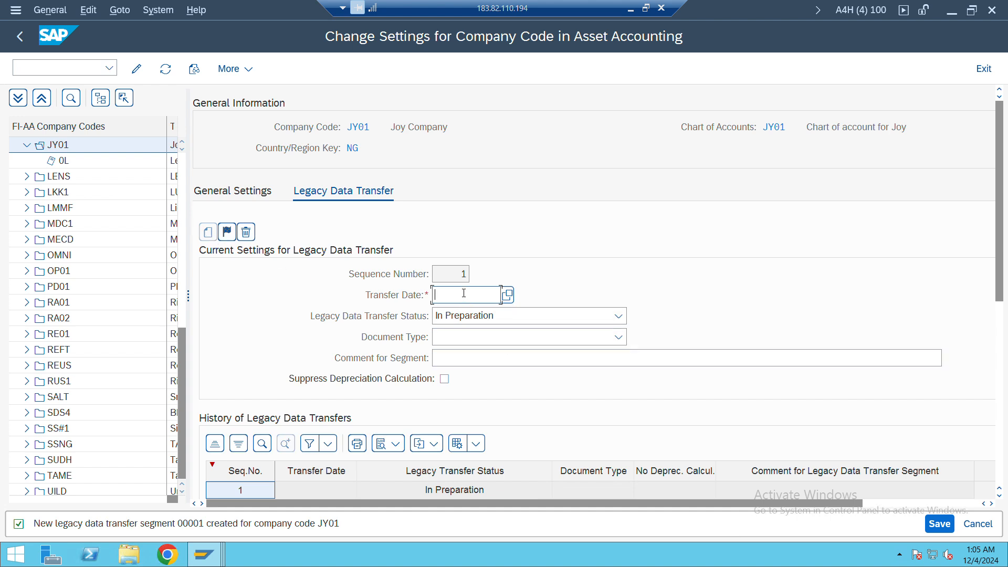
text(01.01.2024)
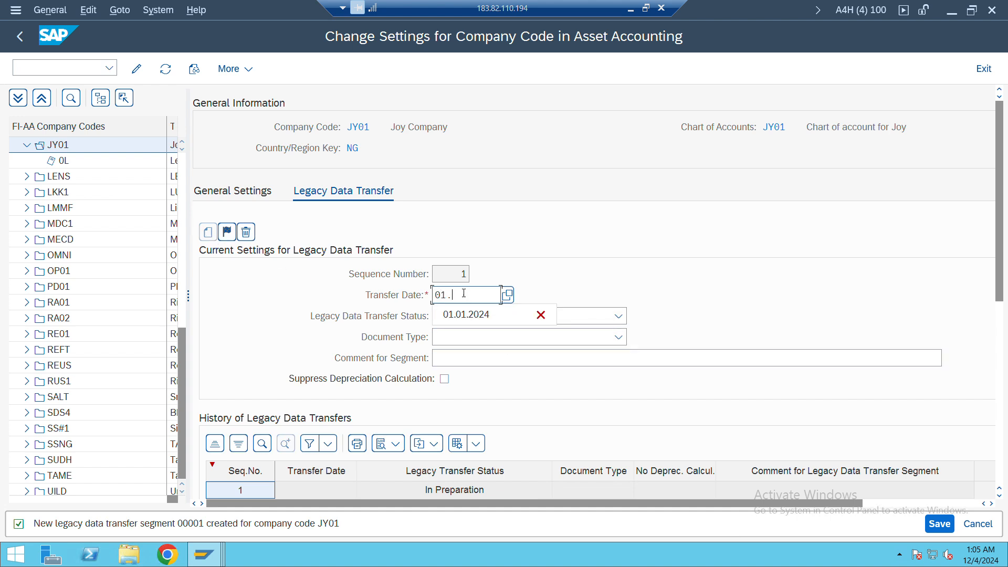
click(486, 337)
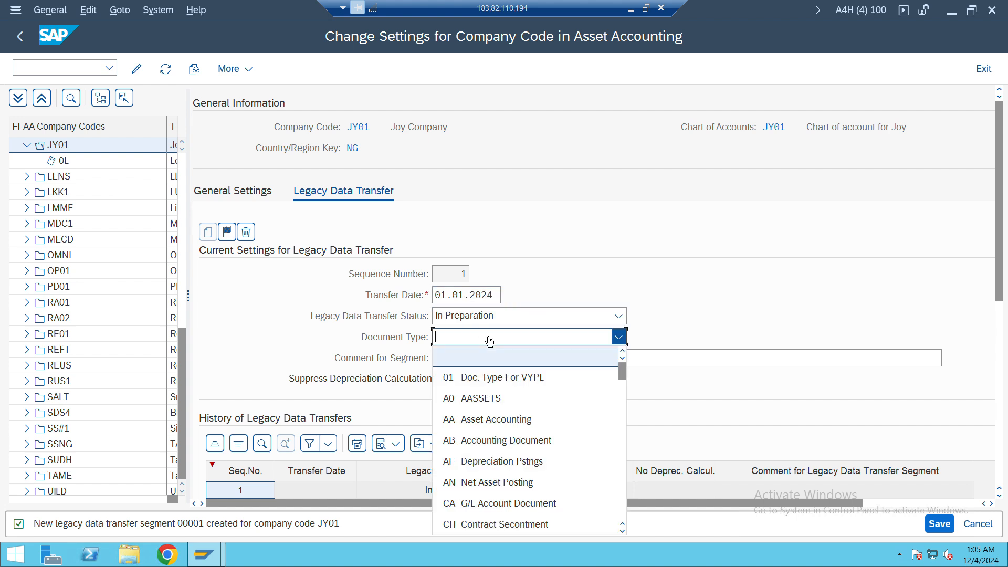
click(480, 419)
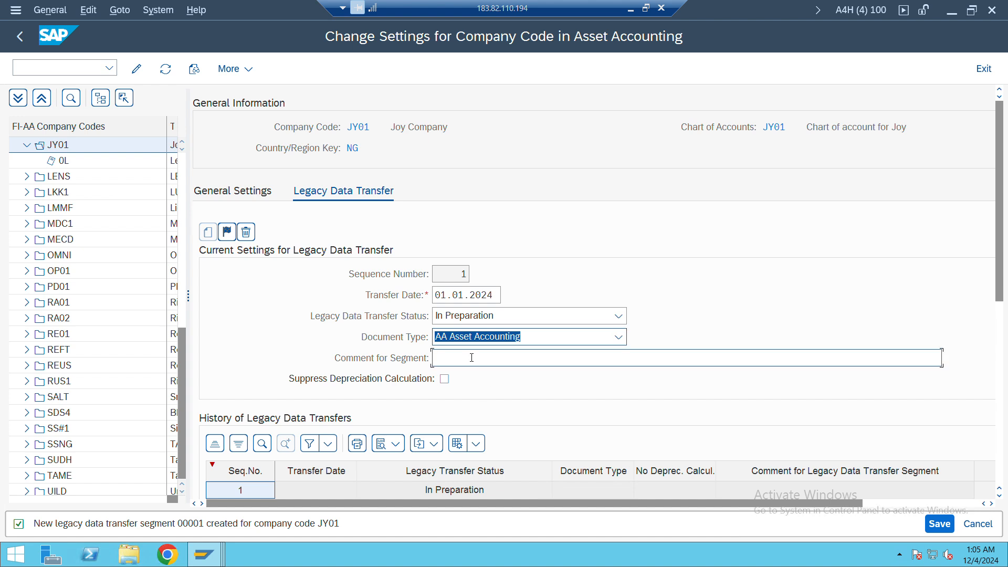
Enter the segment comment "Asset Migration" and save the company code settings
click(471, 357)
text(Asset)
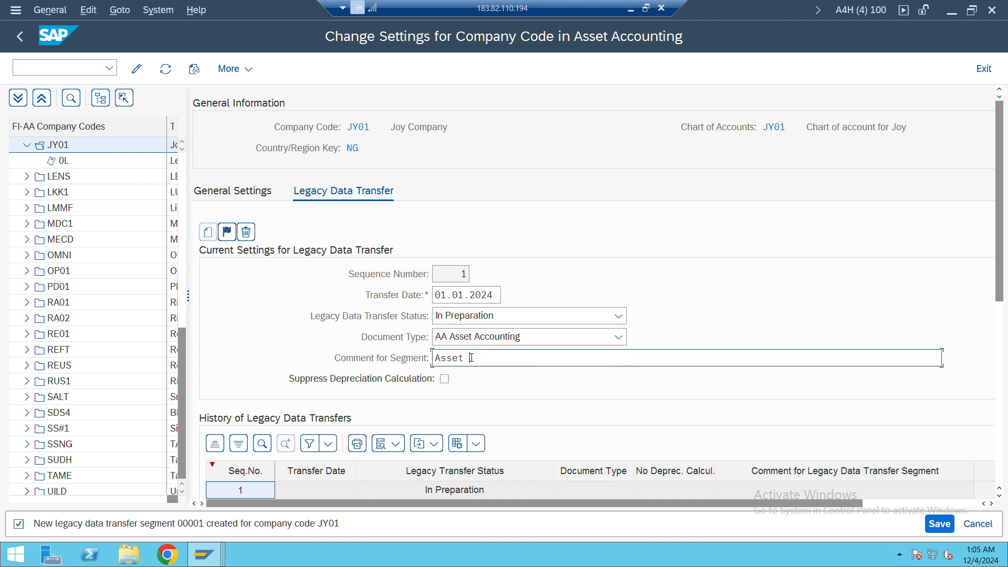
text( Mi)
text(gar)
key(BackSpace)
key(BackSpace)
text(t)
key(BackSpace)
key(BackSpace)
text(ration)
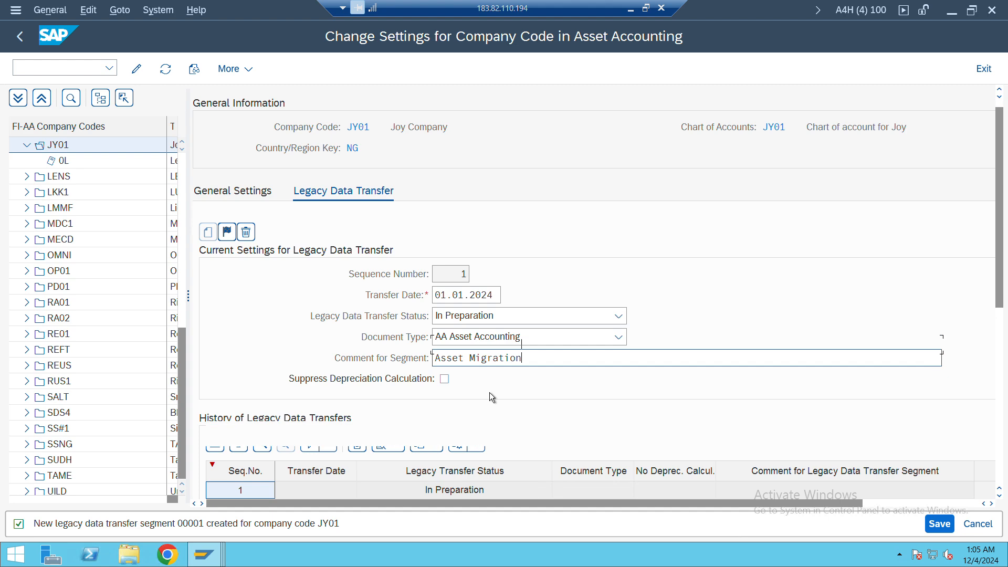
key(Return)
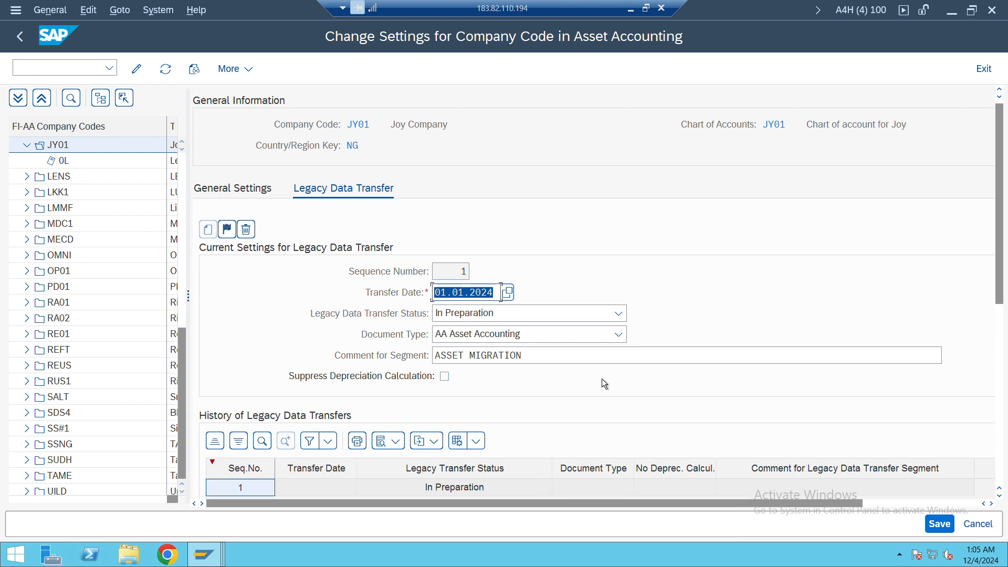
click(939, 524)
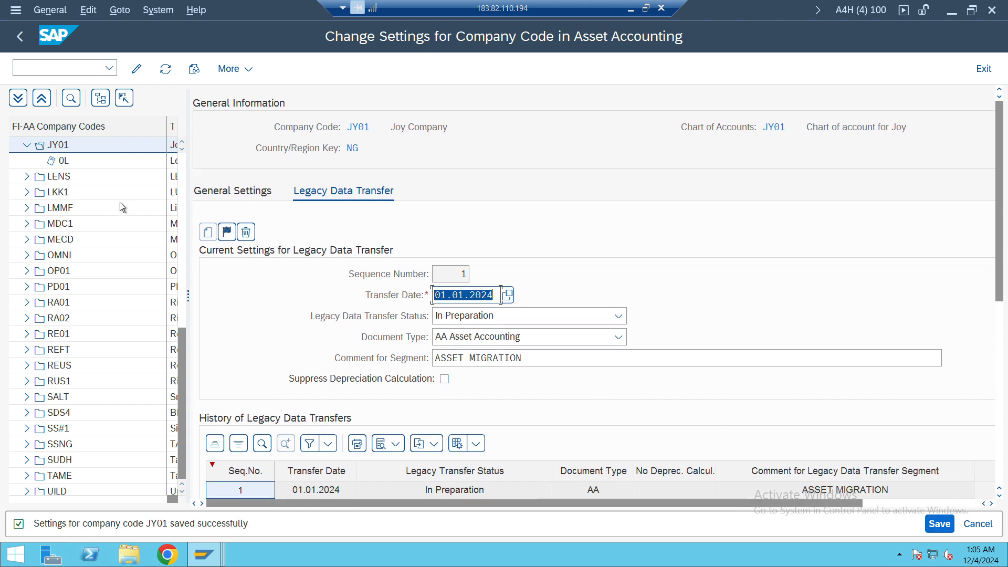
Check the ledger 0L settings of company code JY01 and start creating an asset of class 116000 with transaction AS01 in a new session
click(63, 161)
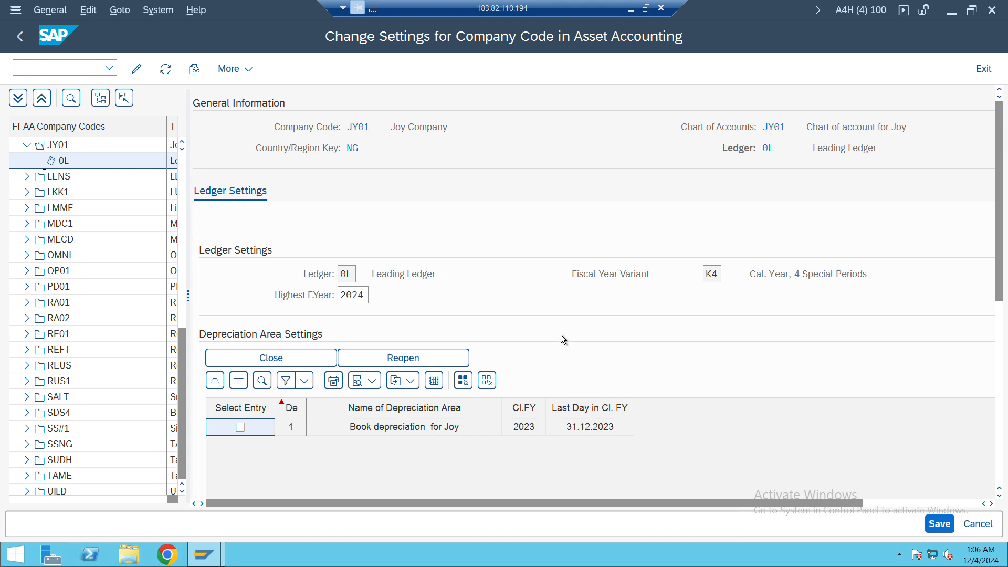
key(alt+Tab)
key(alt+Tab)
click(15, 67)
key(ctrl+n)
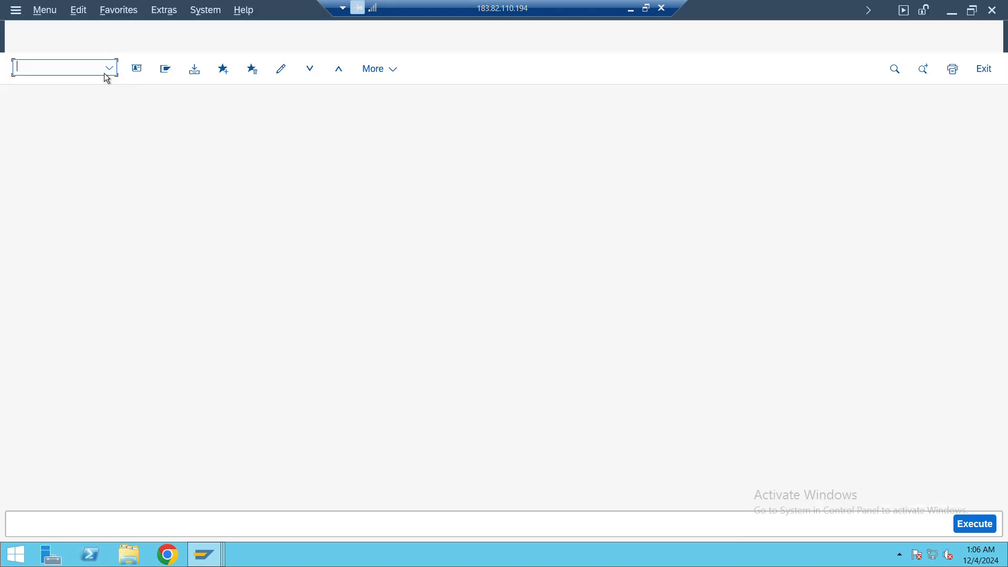
text(as01)
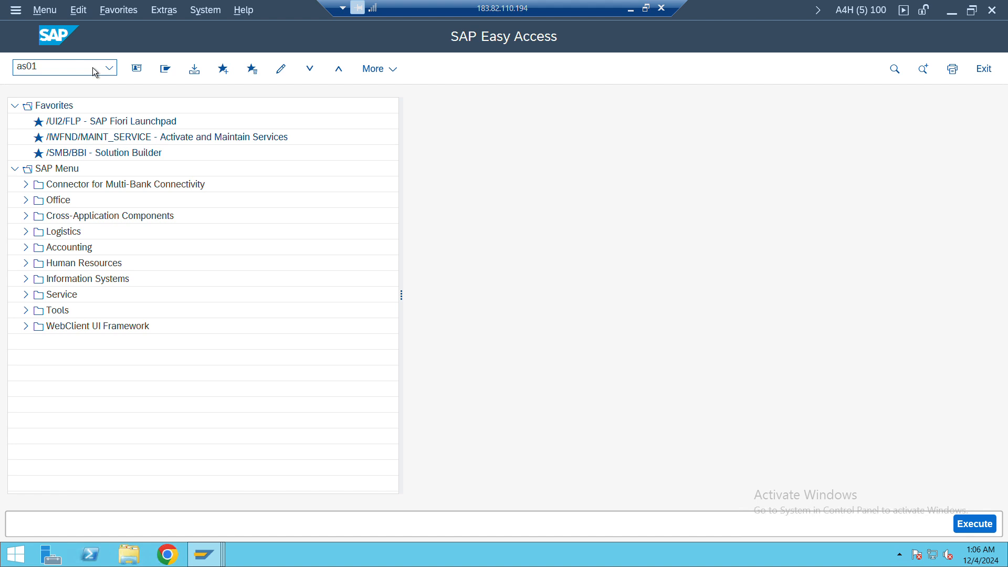
key(Return)
key(Return)
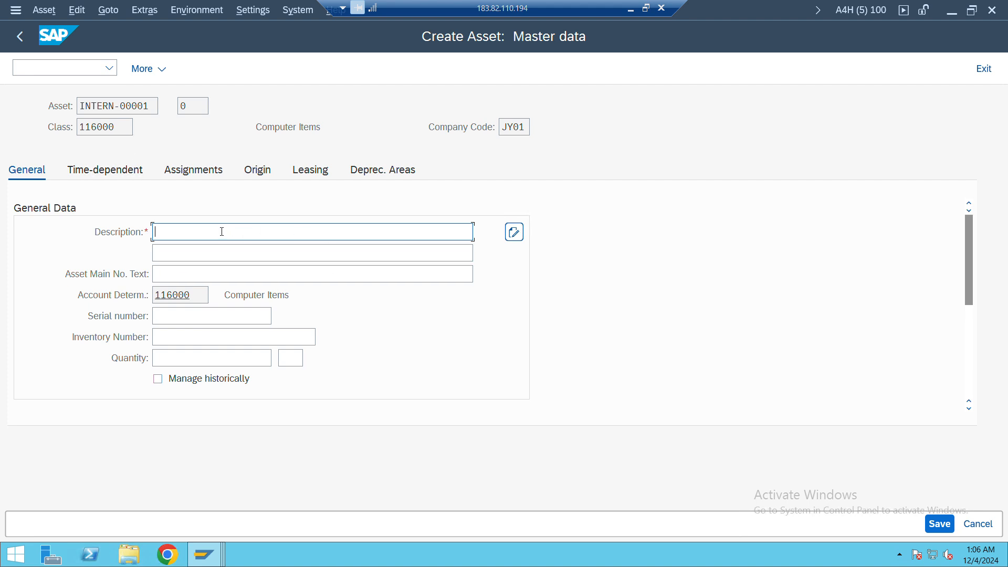
Enter "HP Laptop" as both the asset description and the asset main number text
text(HP Laptop)
key(ctrl+a)
key(ctrl+c)
click(222, 232)
key(Tab)
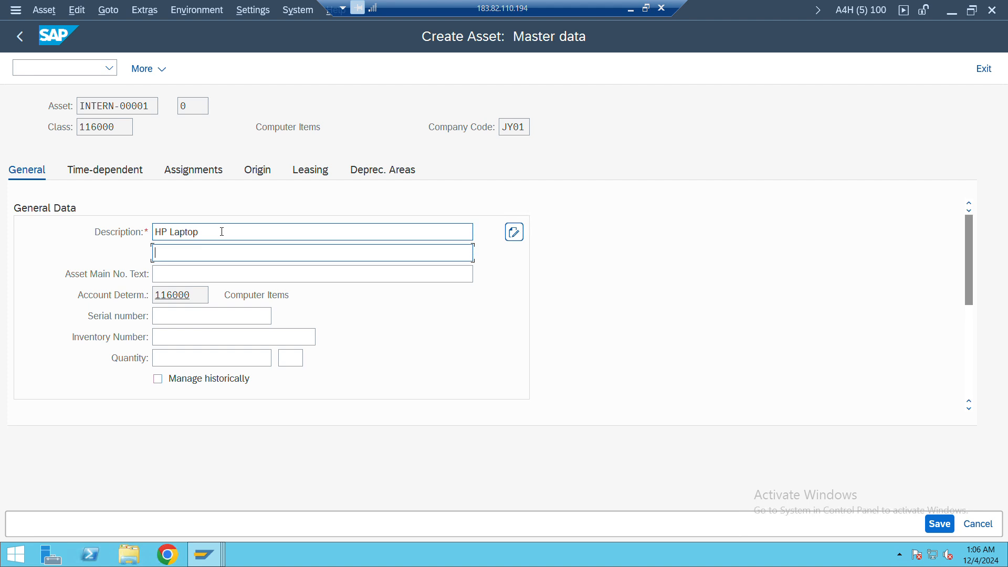
key(Tab)
key(ctrl+v)
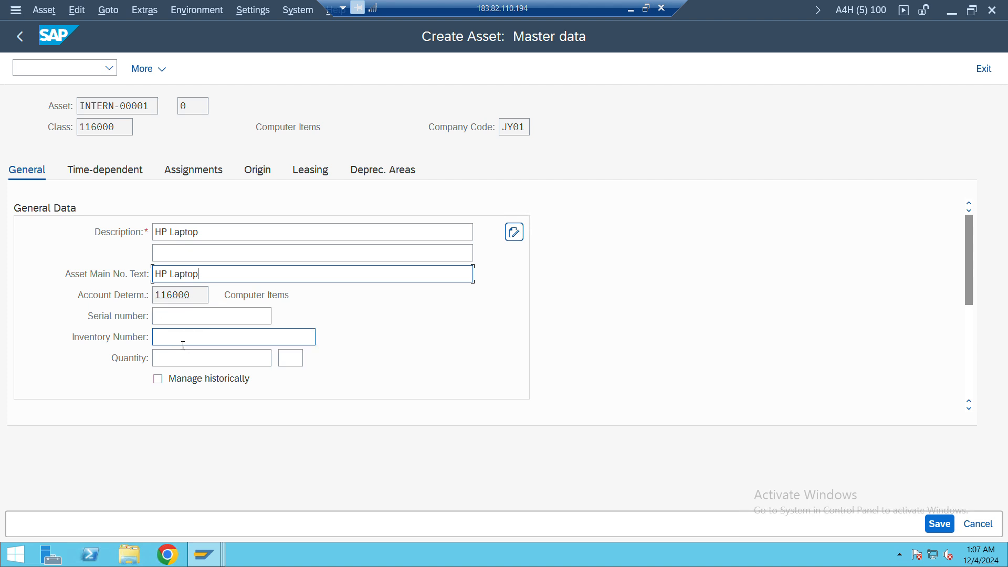
Set the useful life for book depreciation to 2 in the asset's depreciation areas and save the asset, accepting the displayed messages
click(119, 177)
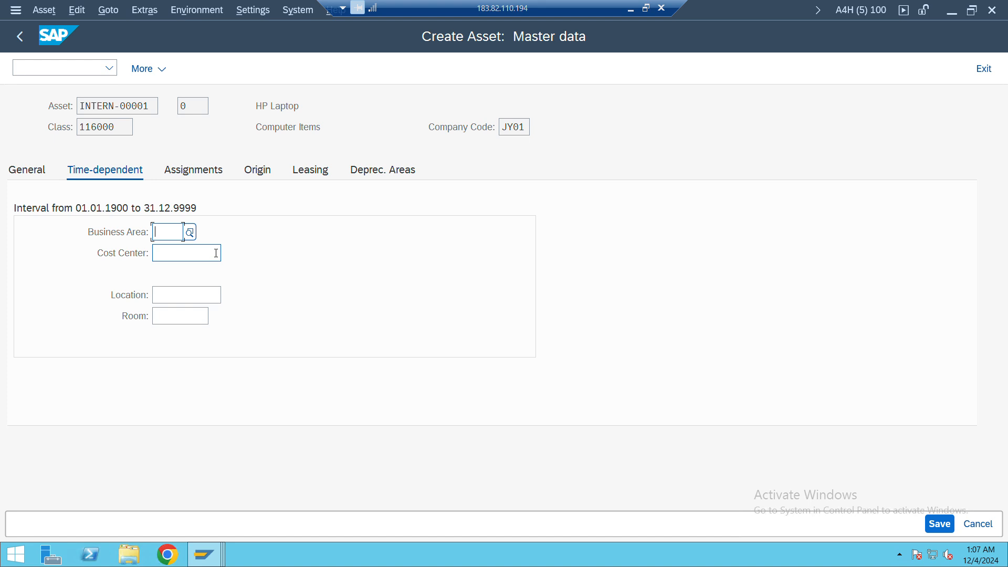
click(207, 171)
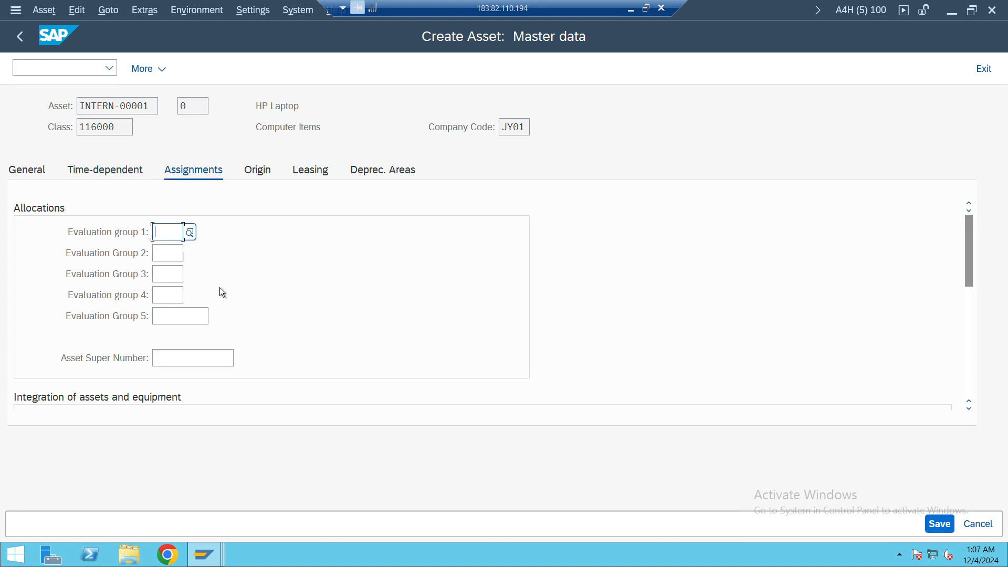
click(383, 172)
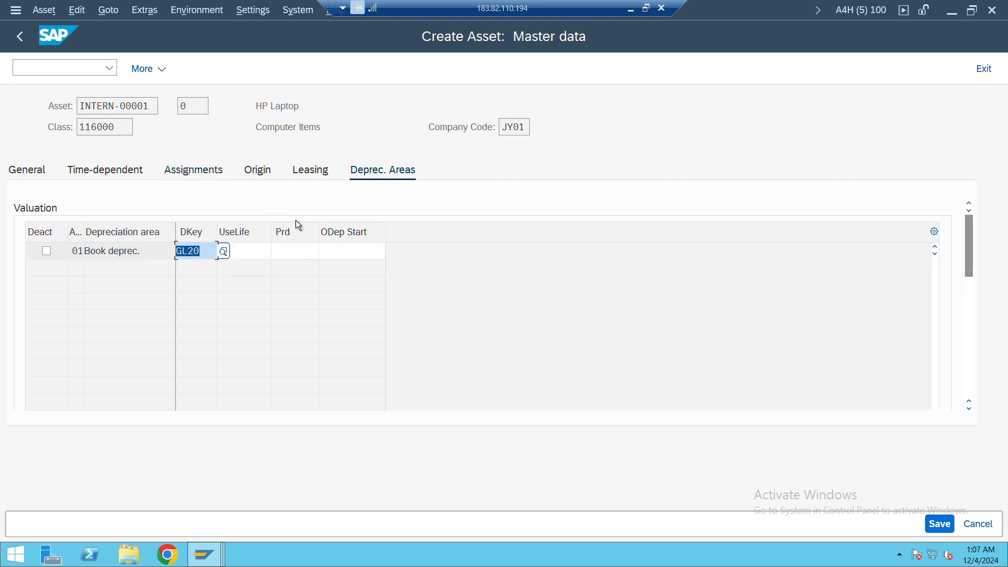
click(247, 250)
text(2)
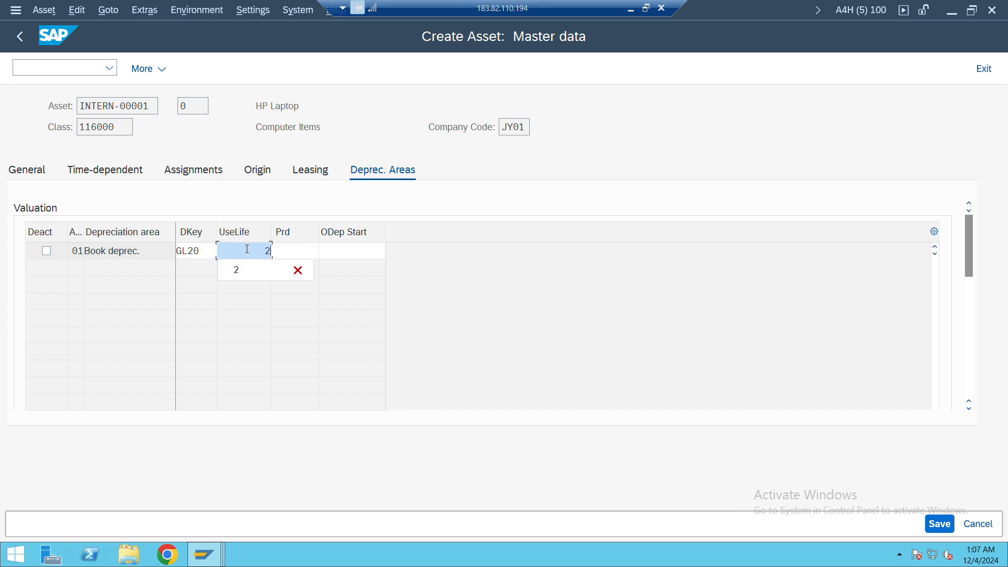
click(429, 252)
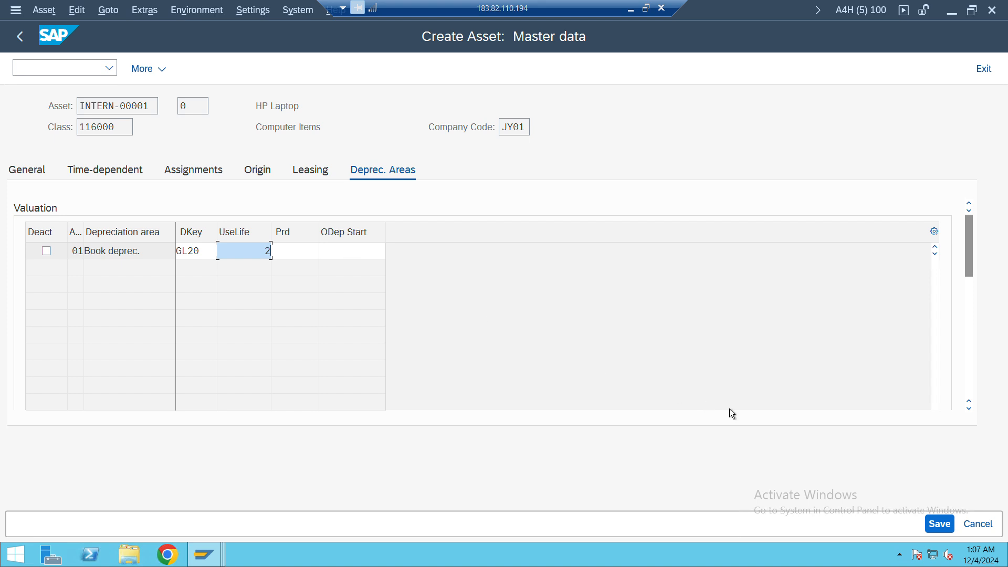
click(938, 524)
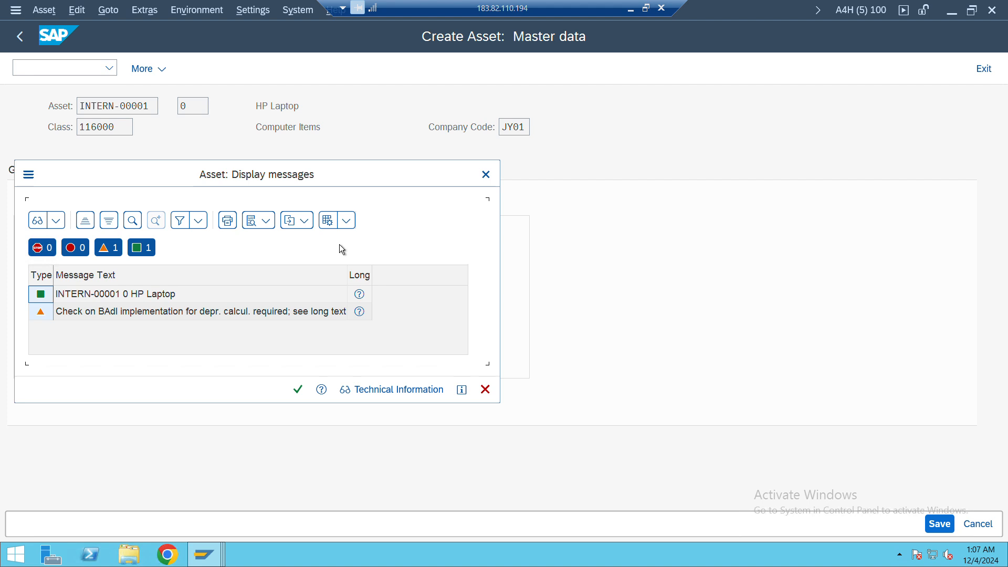
click(296, 388)
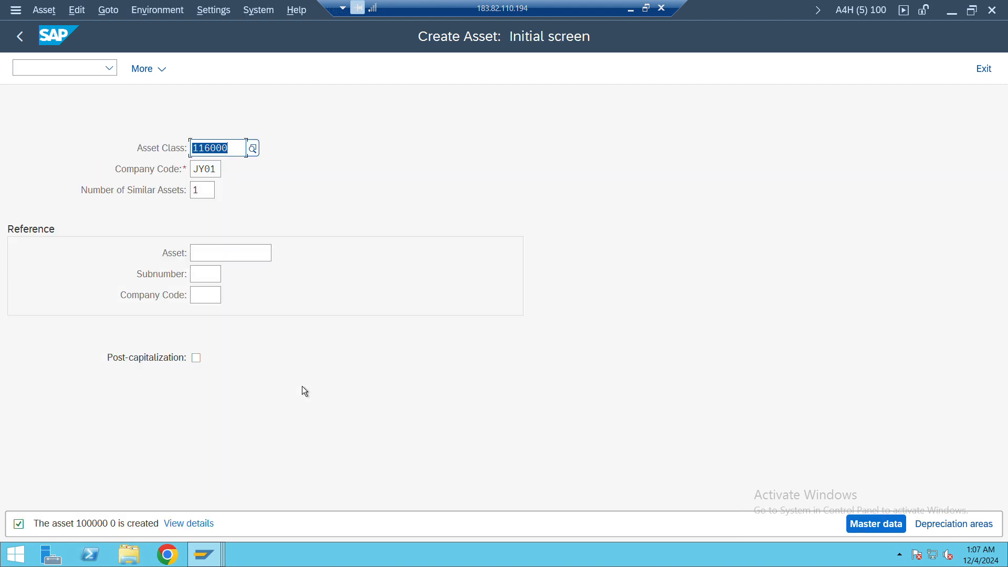
Read the details of the asset creation message, select the asset number in it and close the details
double_click(92, 525)
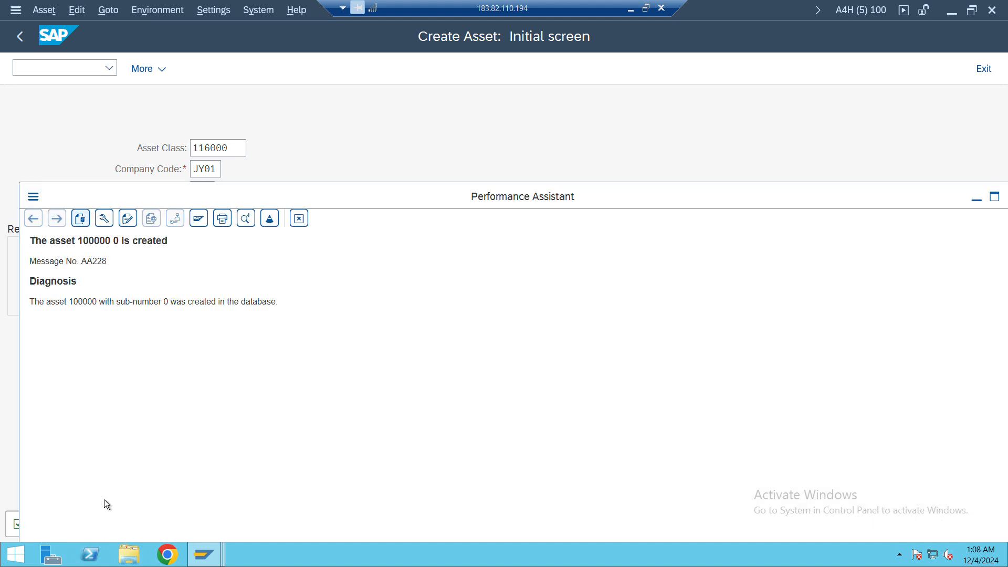
double_click(100, 242)
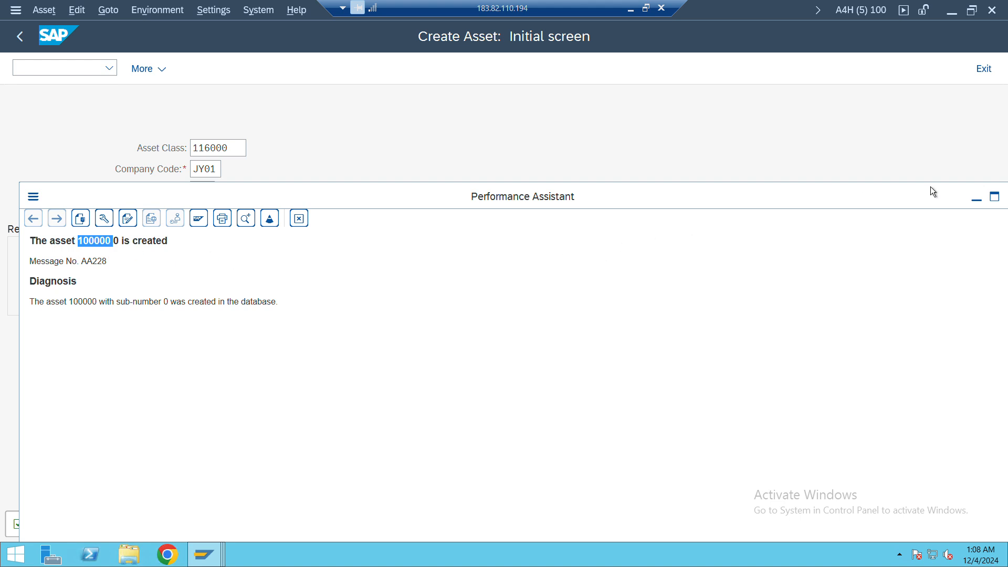
drag(918, 191, 835, 202)
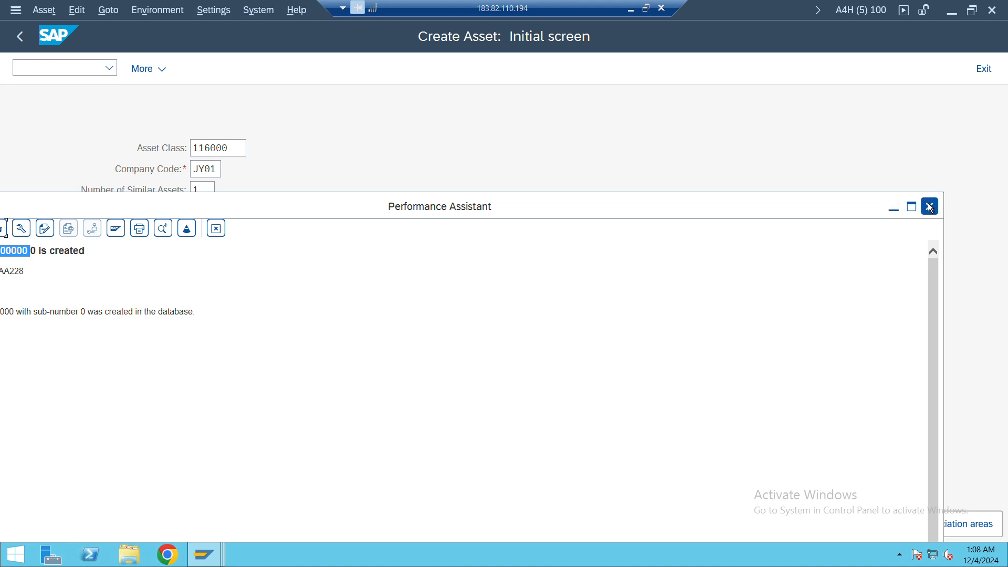
click(930, 207)
click(80, 70)
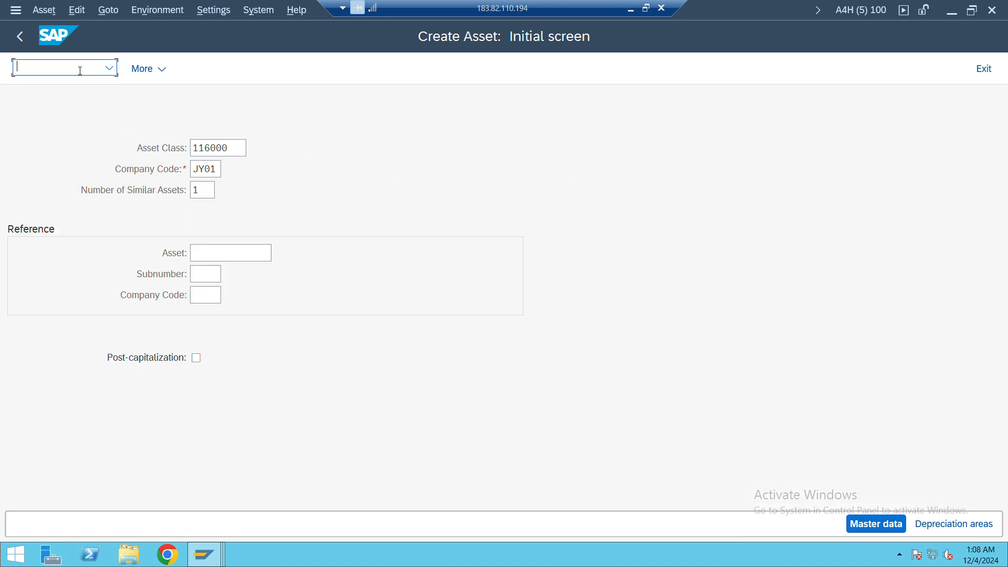
text(/nas01)
key(Return)
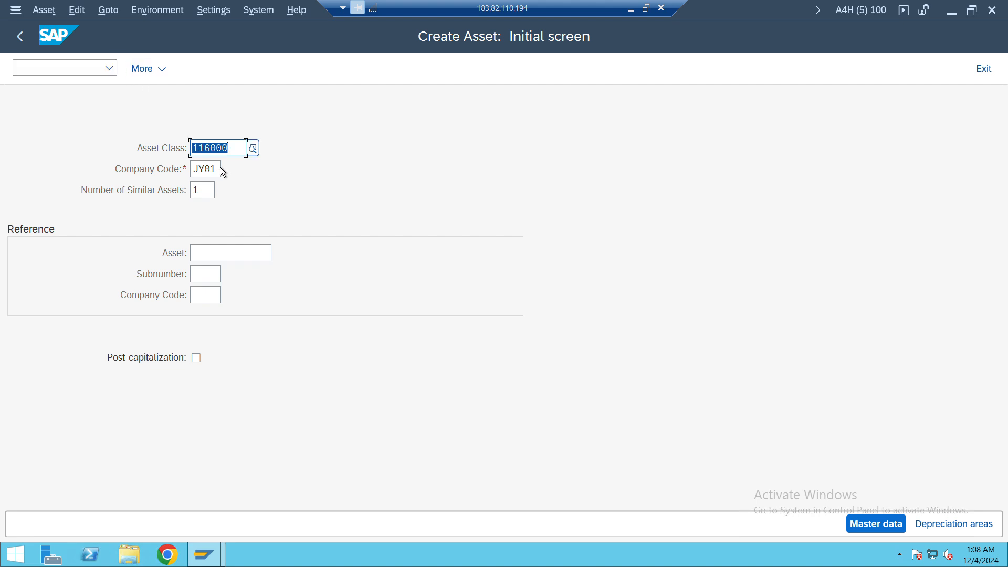
Display the master data of the new HP Laptop asset with transaction AS03, examine its depreciation areas and return to SAP Easy Access
click(93, 68)
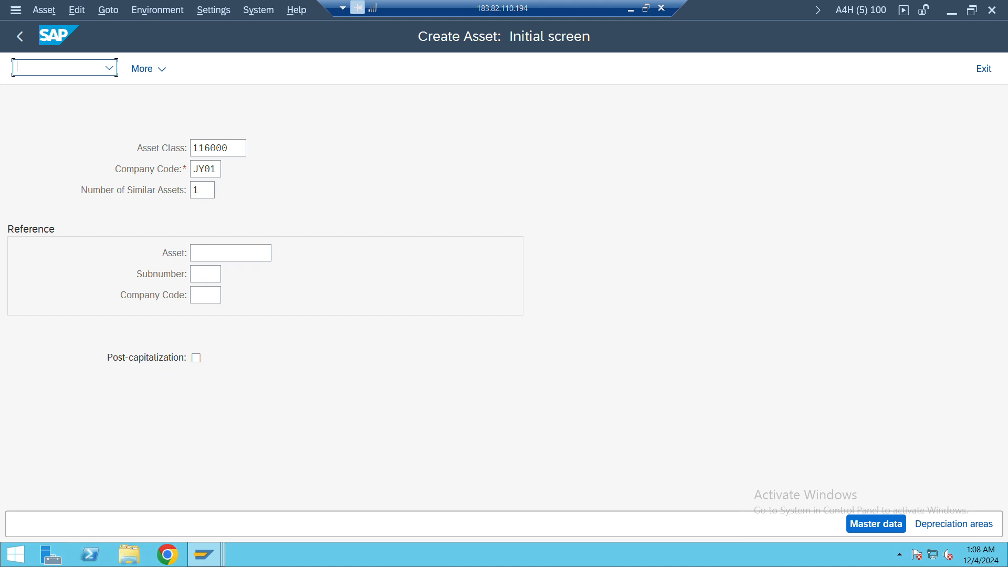
text(/nas03)
key(Return)
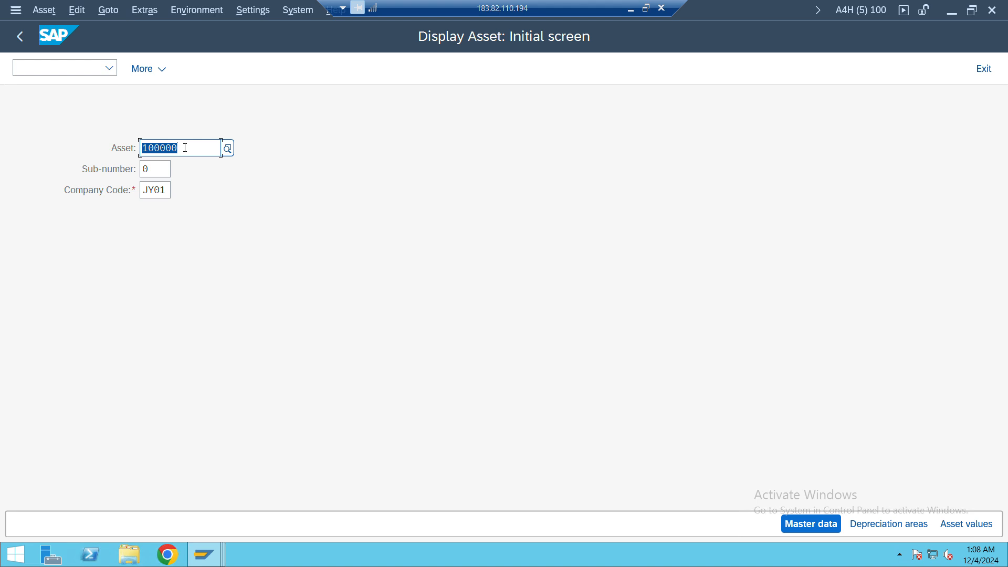
key(Return)
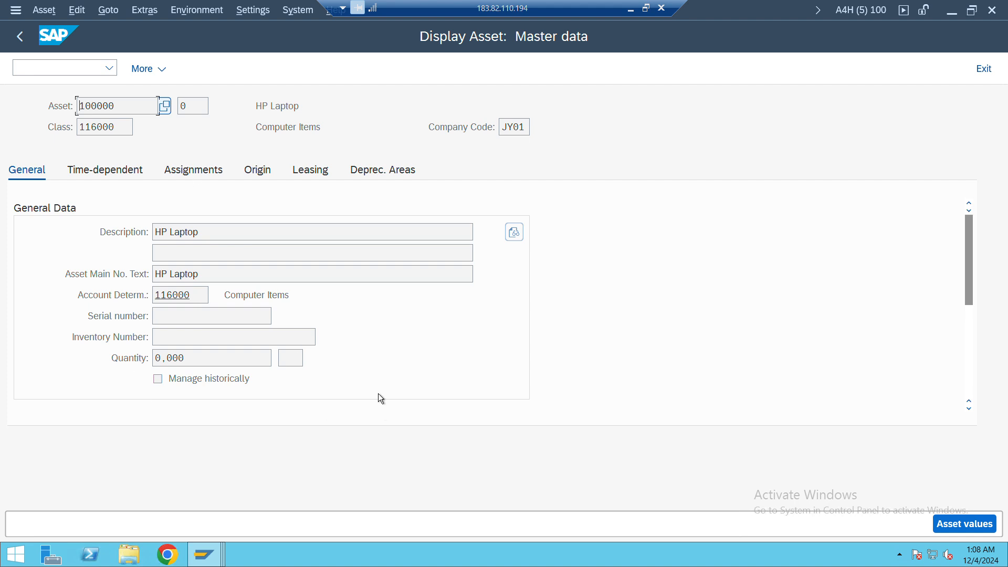
click(383, 177)
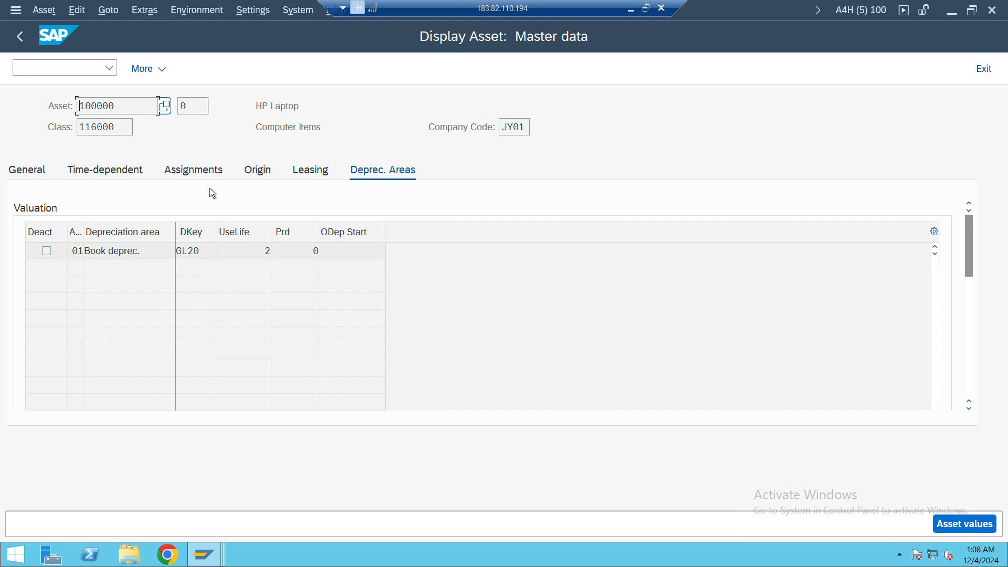
click(81, 66)
text(/n)
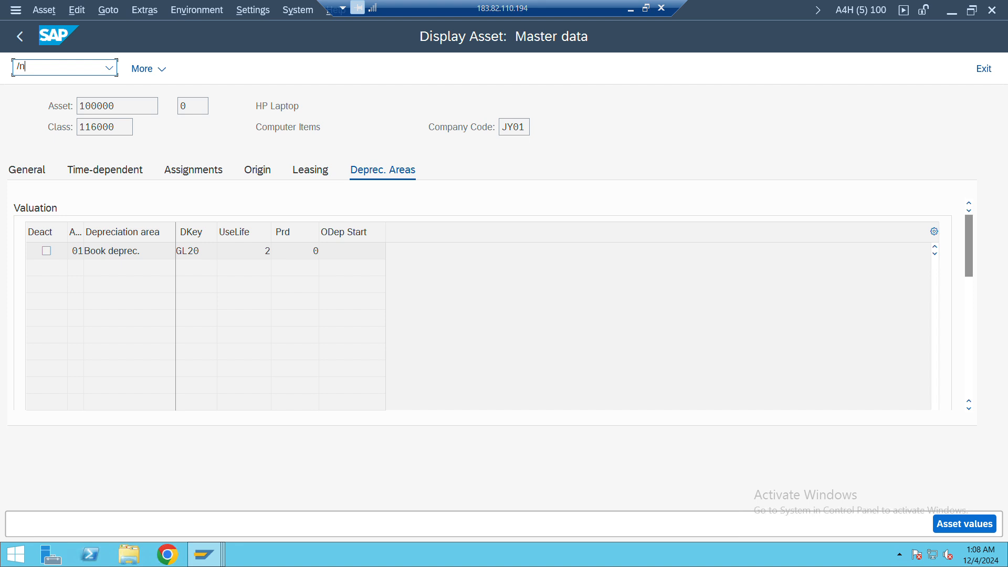
key(Return)
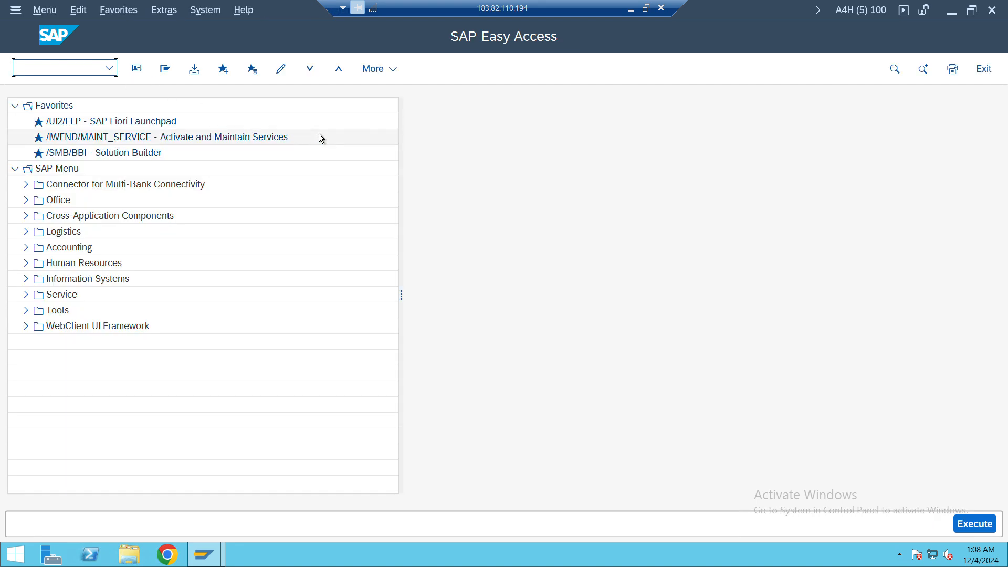